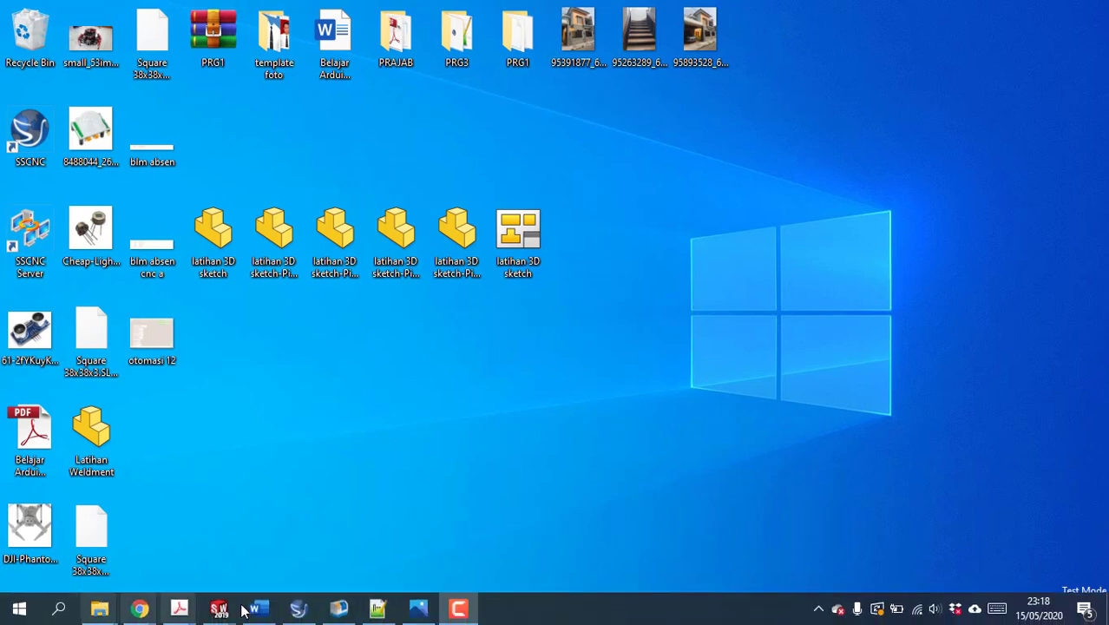
- Switch to SOLIDWORKS and bring up the Sketch1 of Part2 window with the square profile
mouse_move(219, 612)
mouse_move(305, 496)
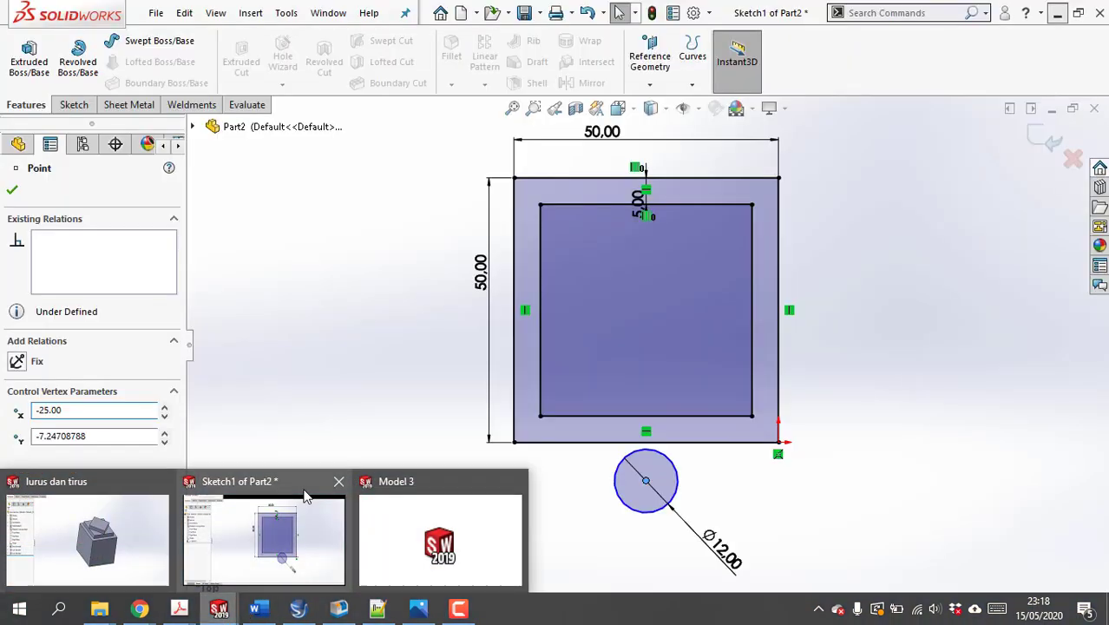
left_click(304, 496)
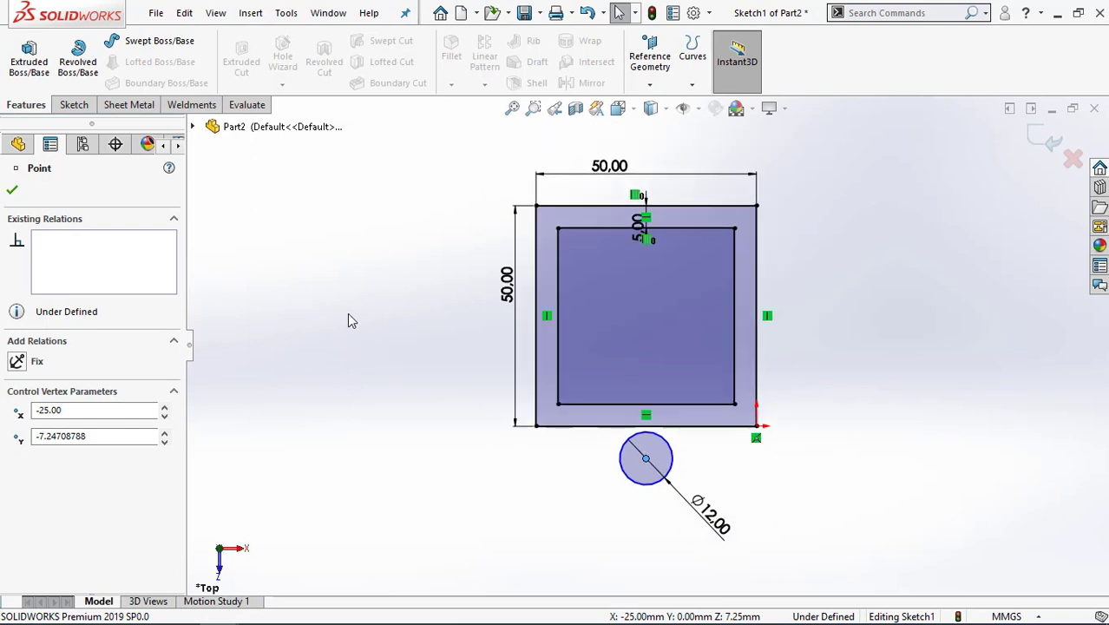
scroll(820, 273, "down", 2)
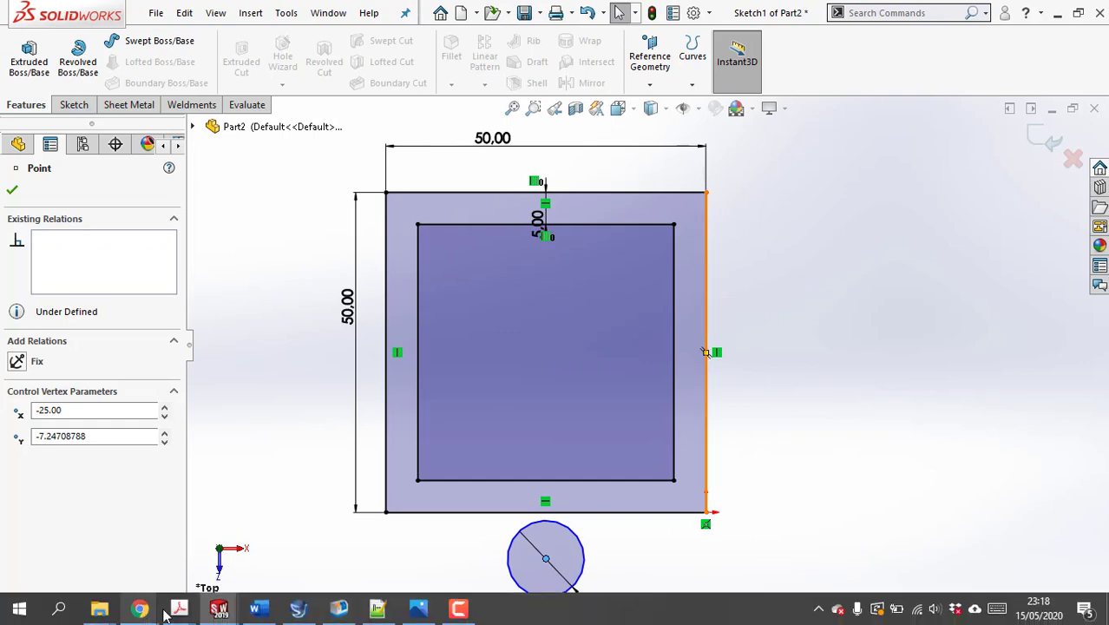
- Switch to Word and review the job title and workpiece drawing in the document Tugas tepi lurus dan melengkung
left_click(258, 609)
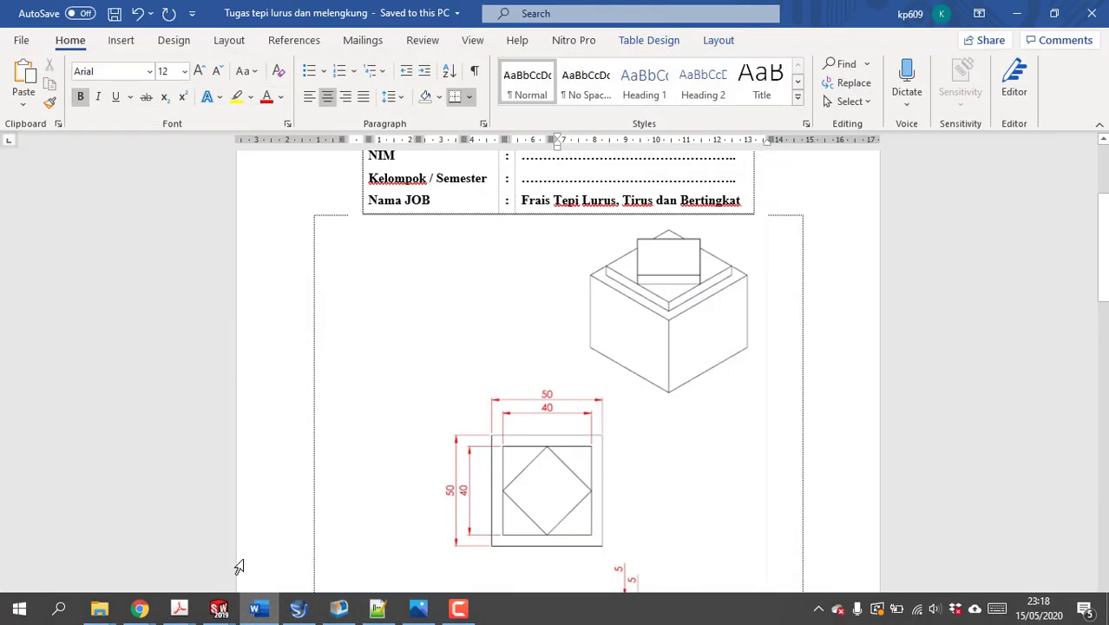
scroll(626, 406, "down", 1)
scroll(627, 405, "up", 2)
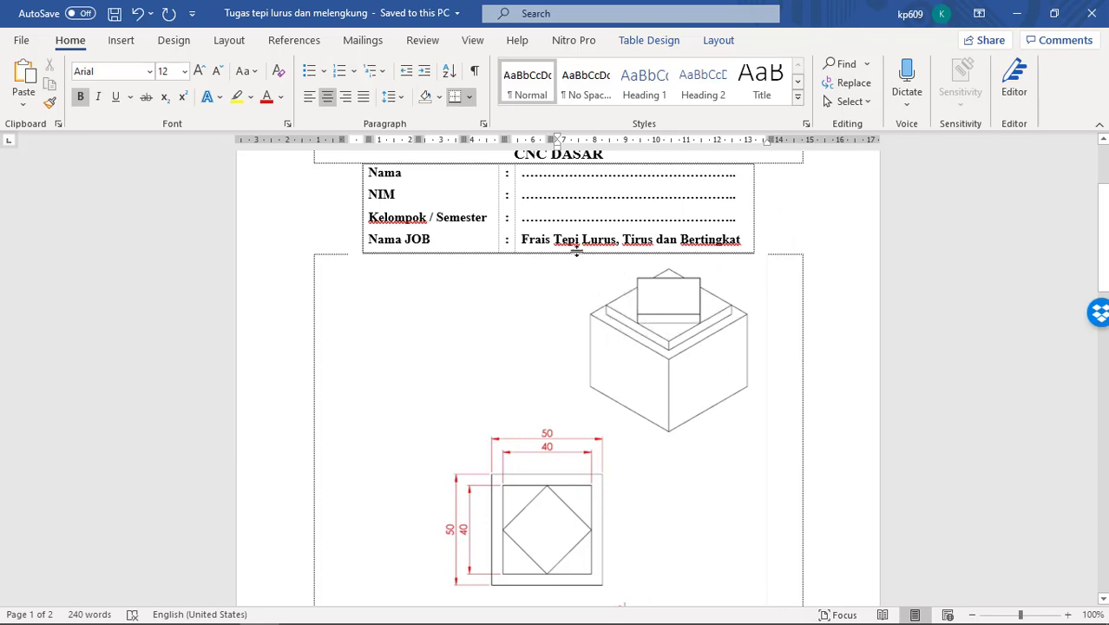
left_click(601, 240)
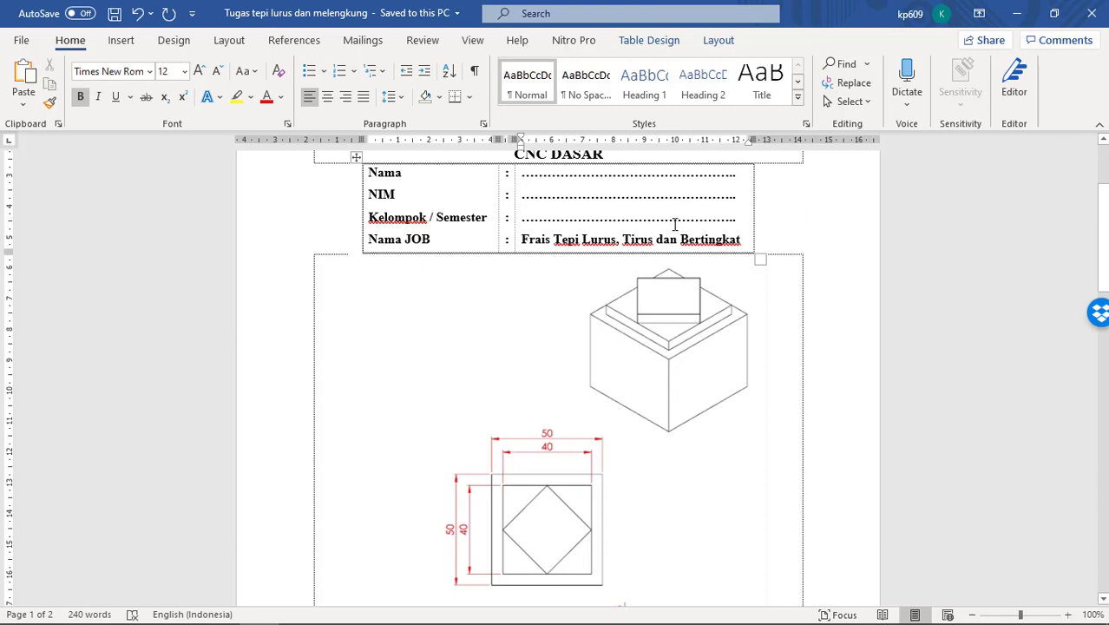
left_click(1017, 13)
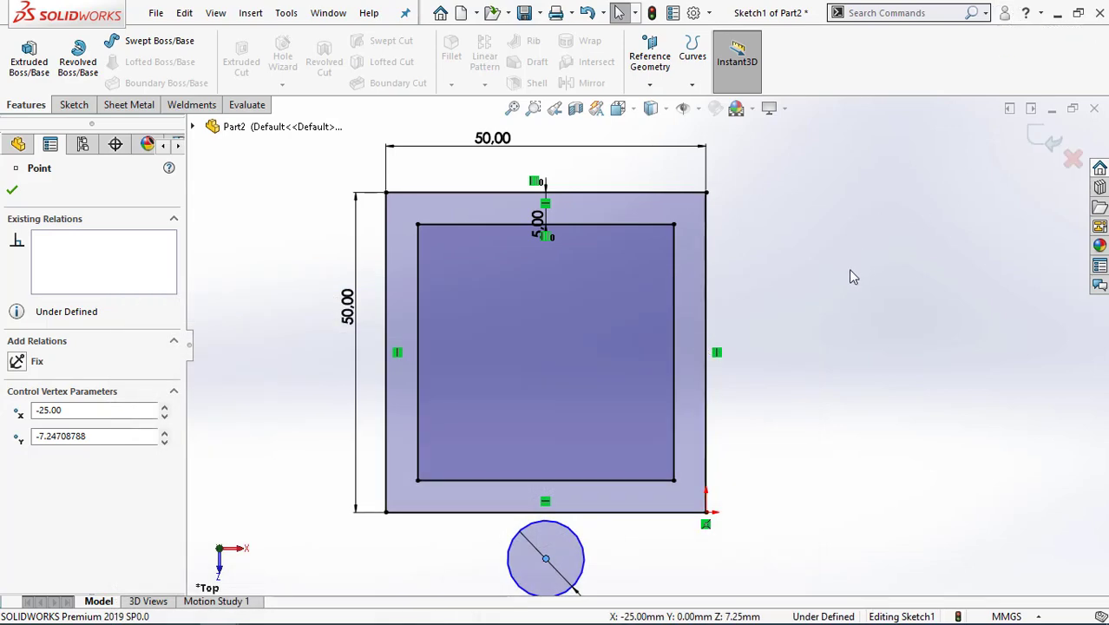
scroll(847, 280, "down", 2)
scroll(848, 283, "up", 3)
scroll(758, 310, "up", 2)
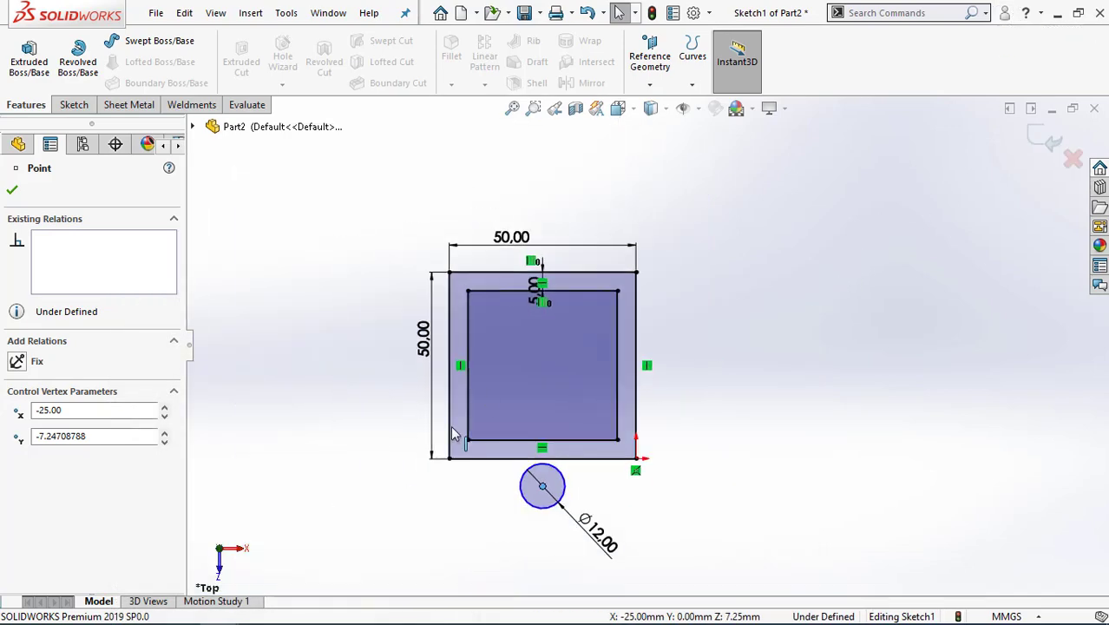
scroll(450, 427, "down", 2)
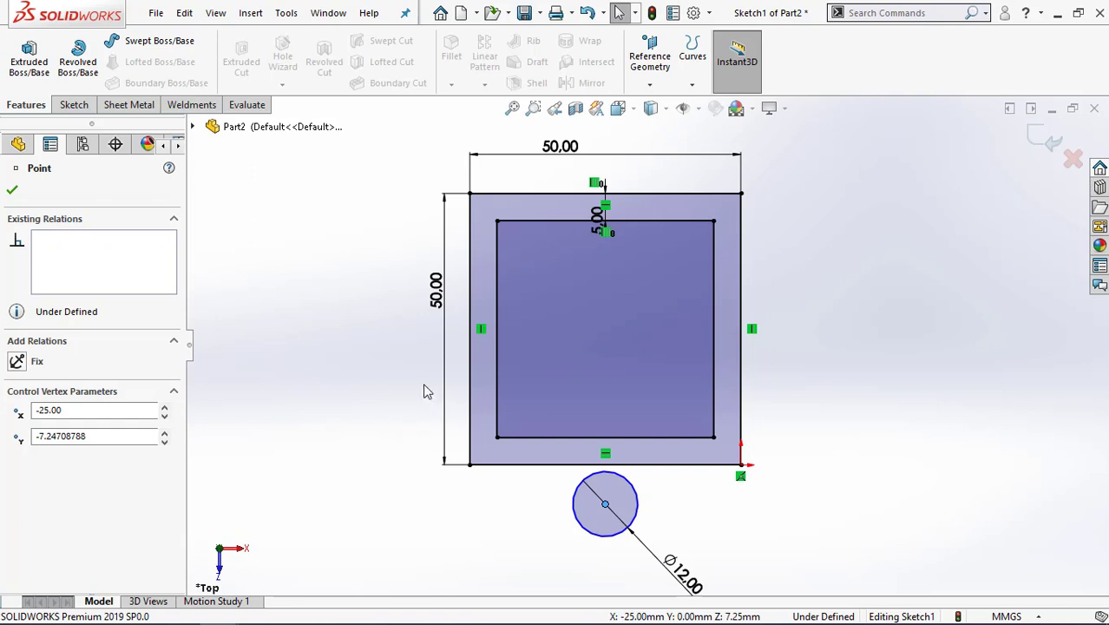
- Switch to File Explorer and open the Pertemuan 7 - Alur dan ulir folder inside Ngajar, GENAP, Pemesinan CNC
mouse_move(165, 620)
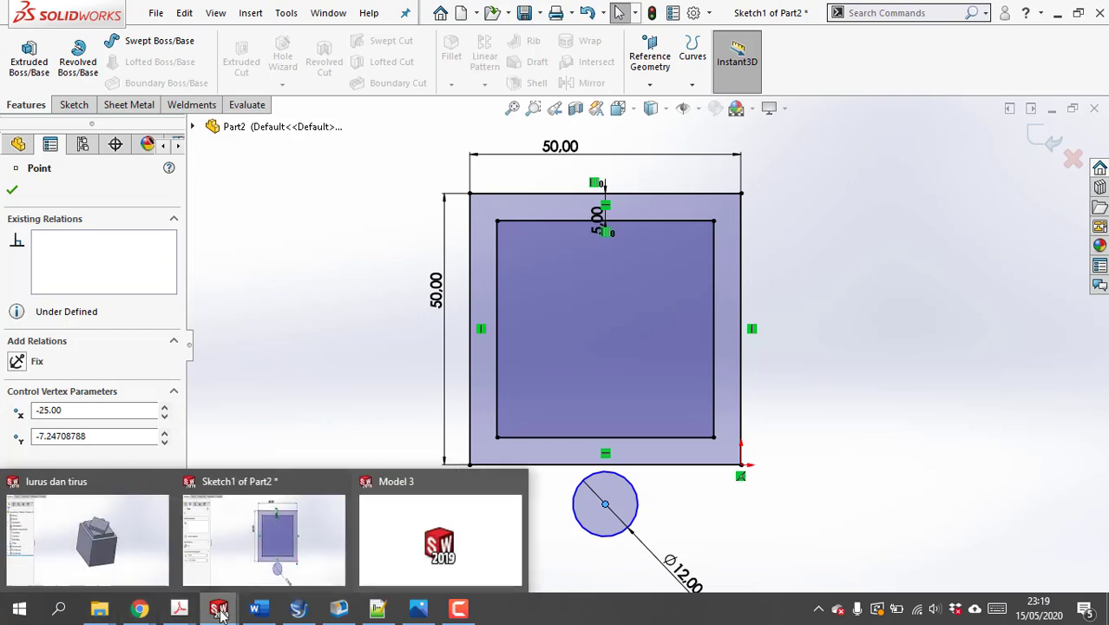
mouse_move(99, 610)
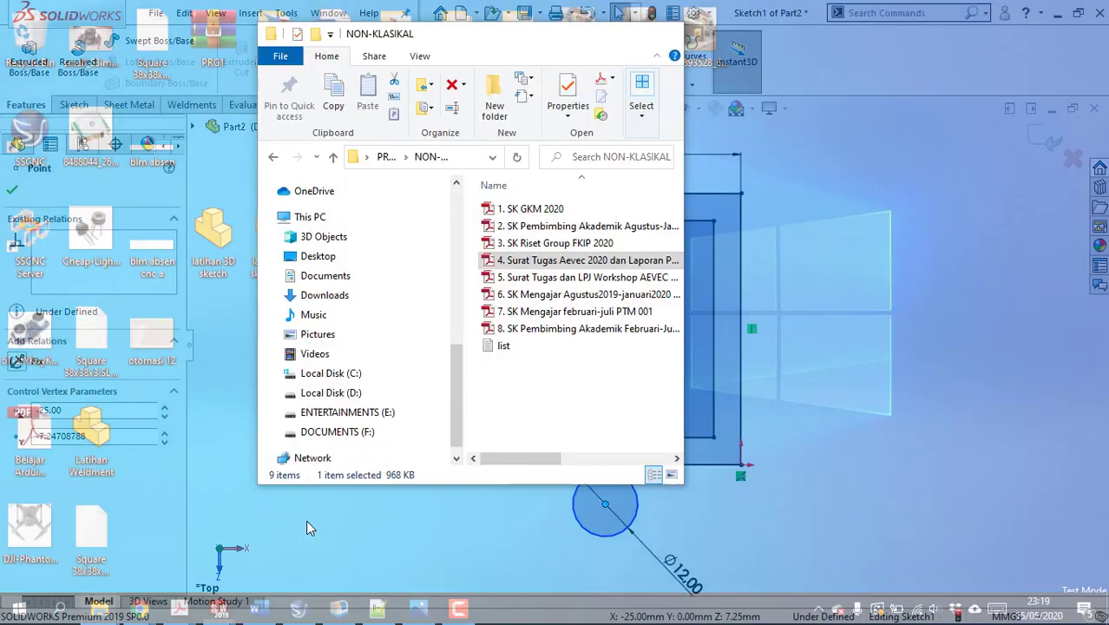
left_click(308, 525)
scroll(335, 372, "up", 6)
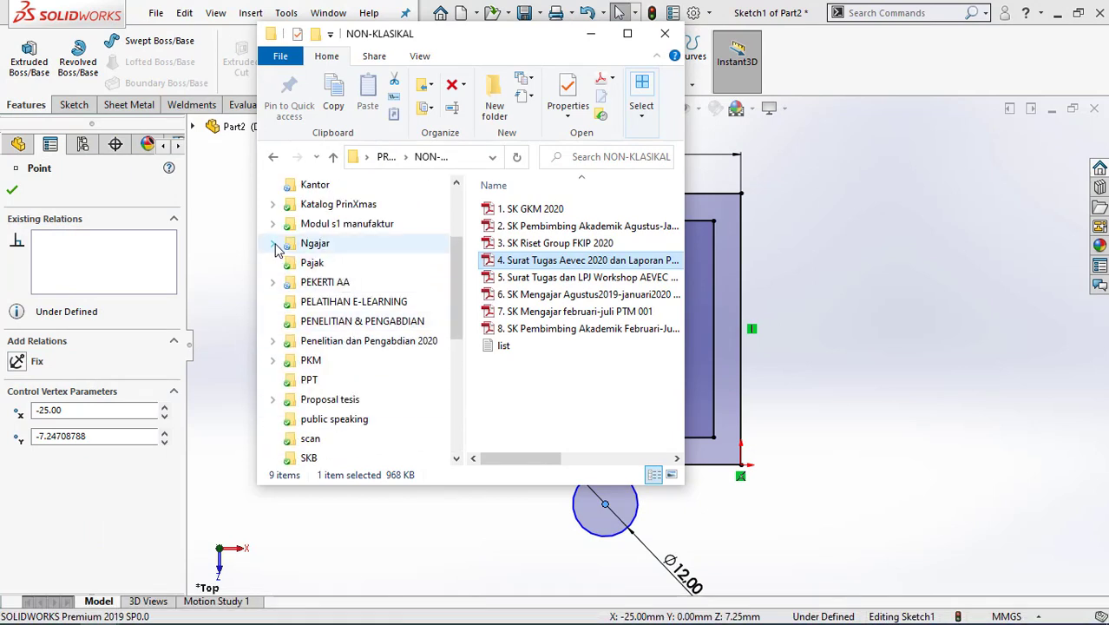
left_click(273, 243)
left_click(314, 282)
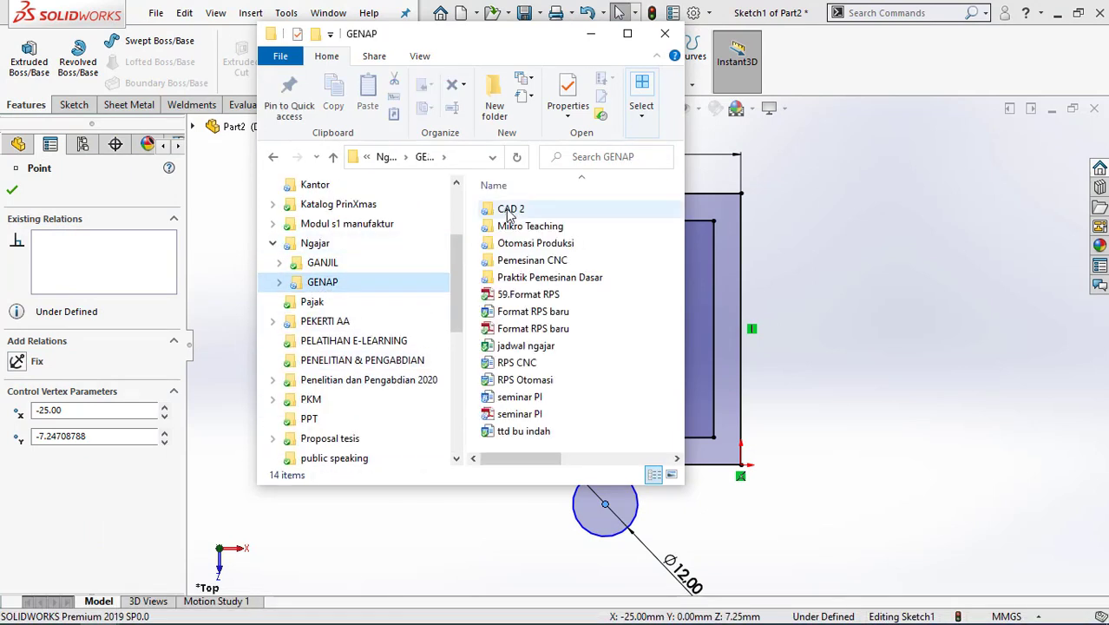
double_click(532, 260)
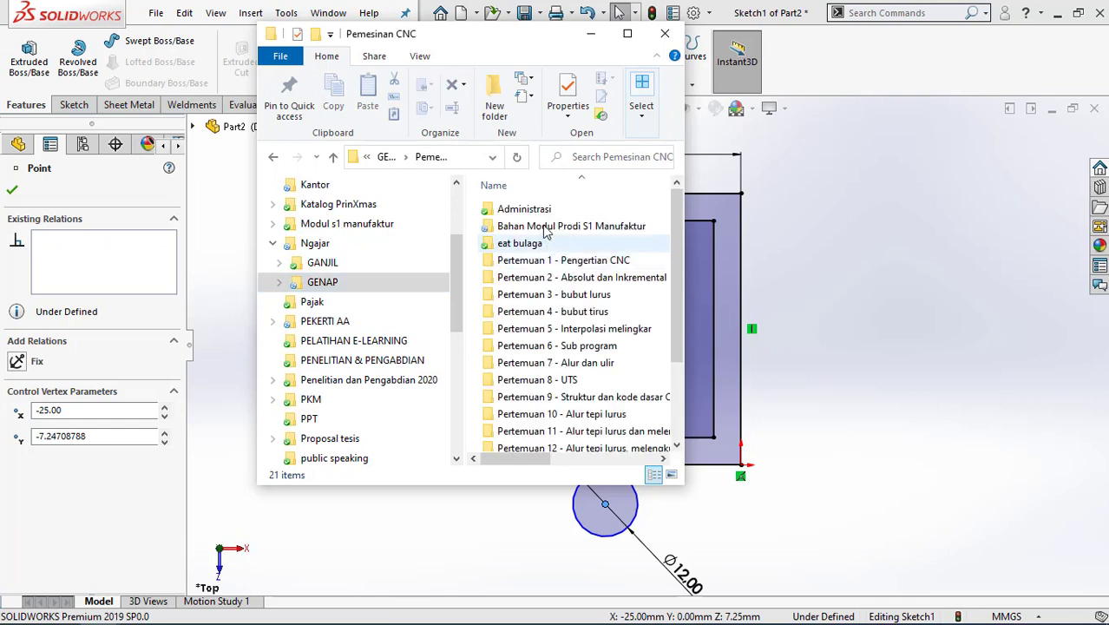
left_click(579, 371)
double_click(580, 371)
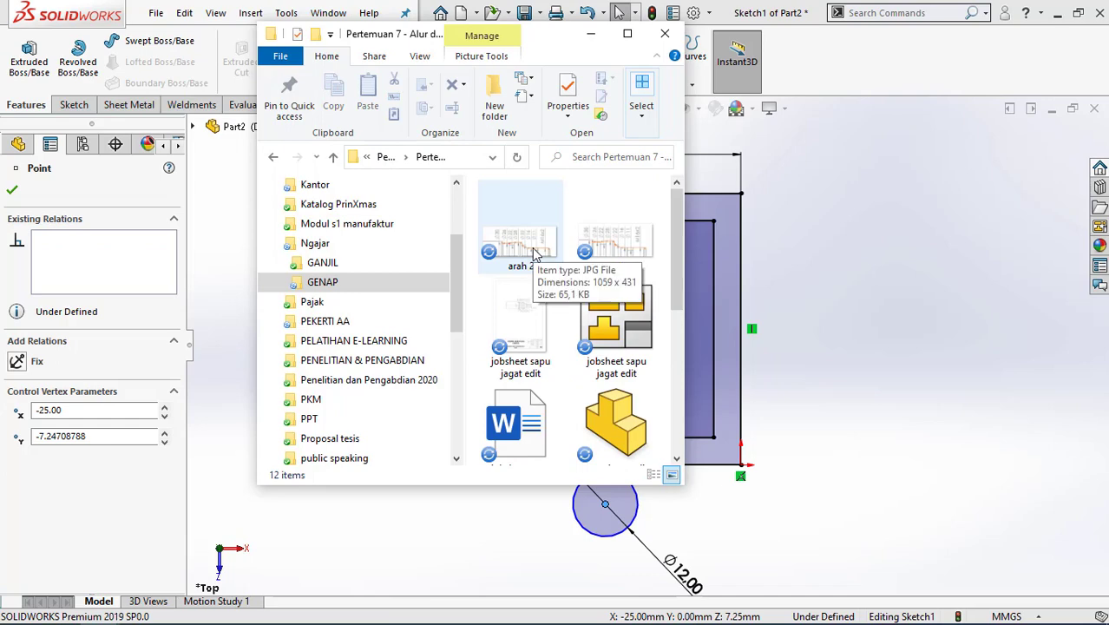
- Open the image jobsheet sapu jagat edit and examine the turned shaft's dimensions up close, and return to the sketch
double_click(524, 315)
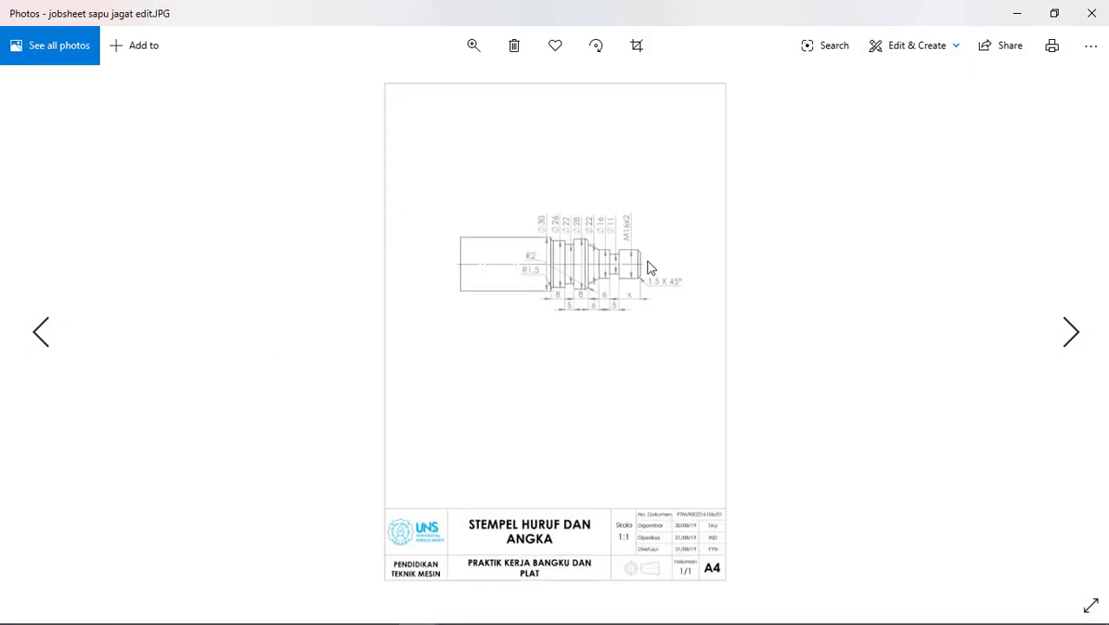
left_click(473, 45)
left_click_drag(404, 96, 422, 98)
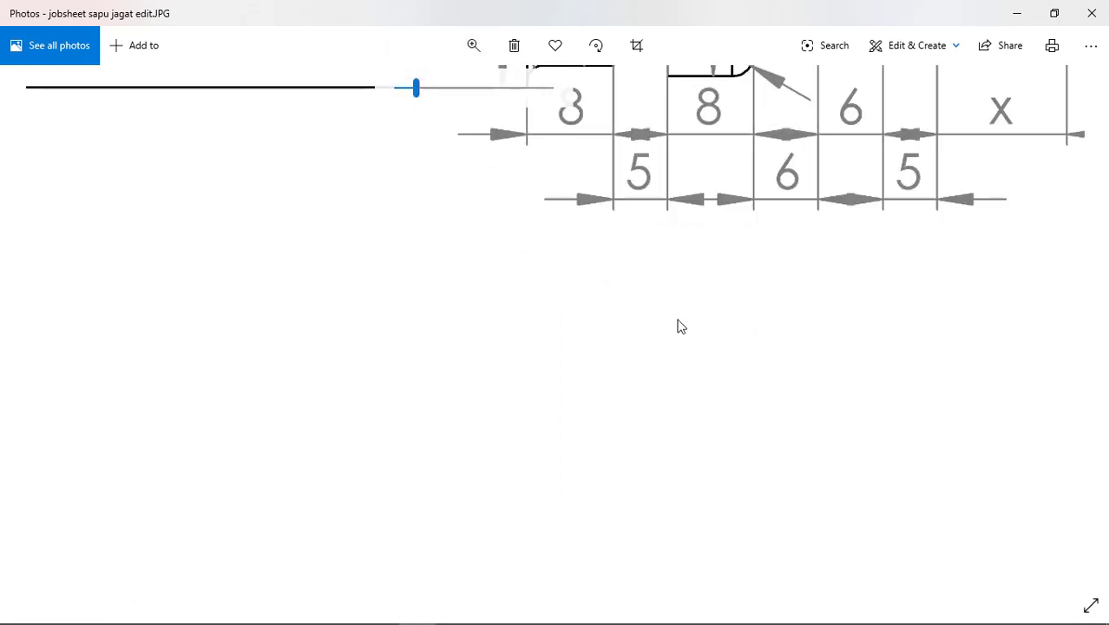
left_click_drag(678, 321, 564, 508)
left_click_drag(660, 286, 807, 375)
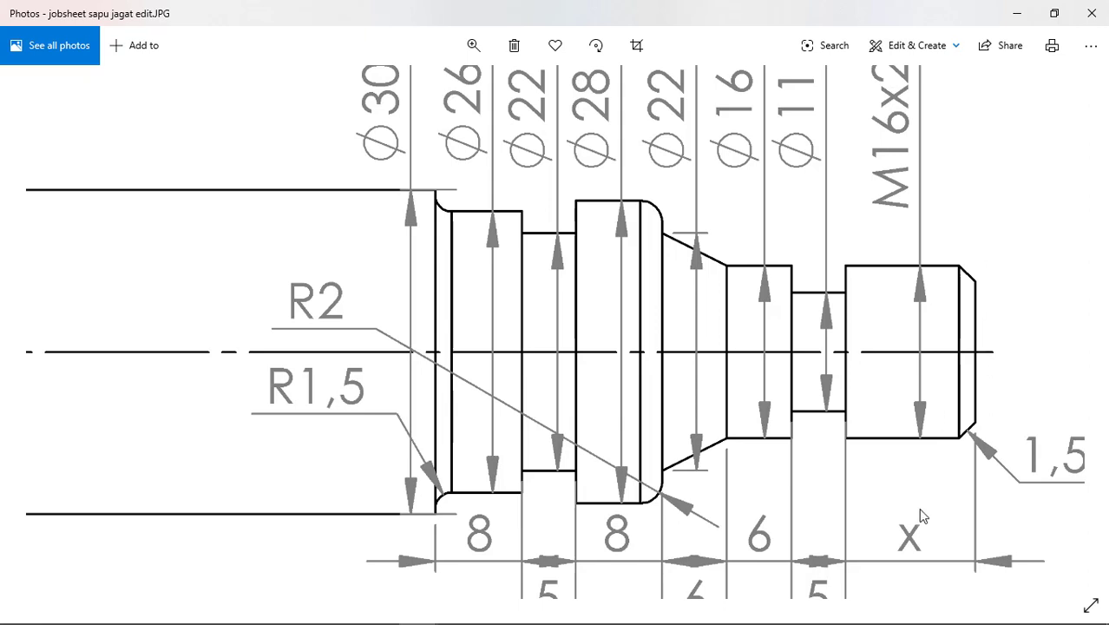
left_click(1018, 6)
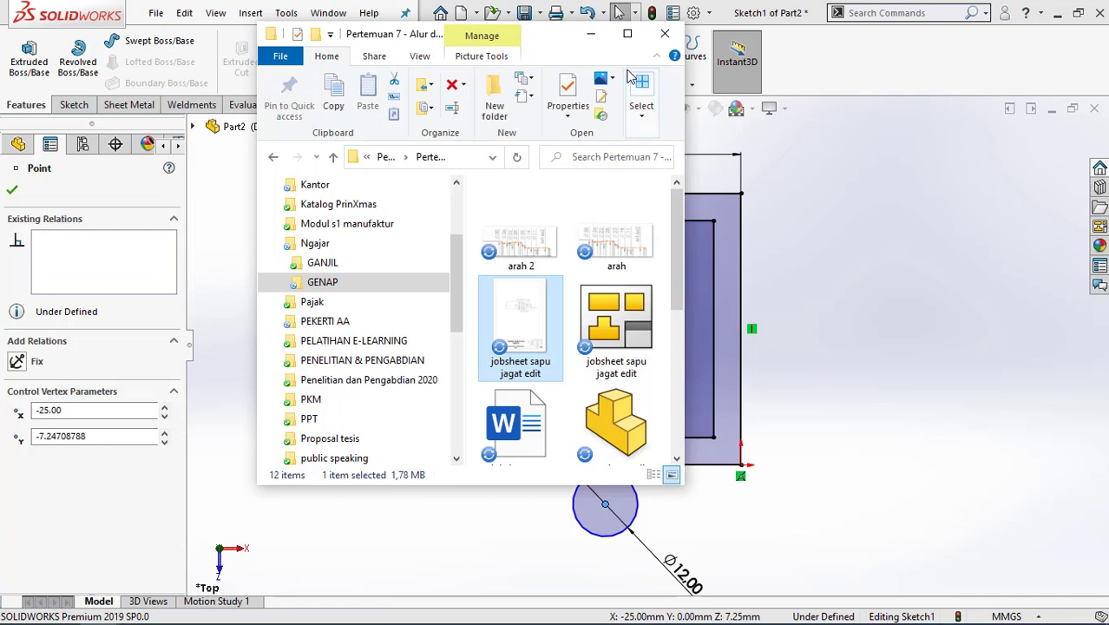
left_click(591, 34)
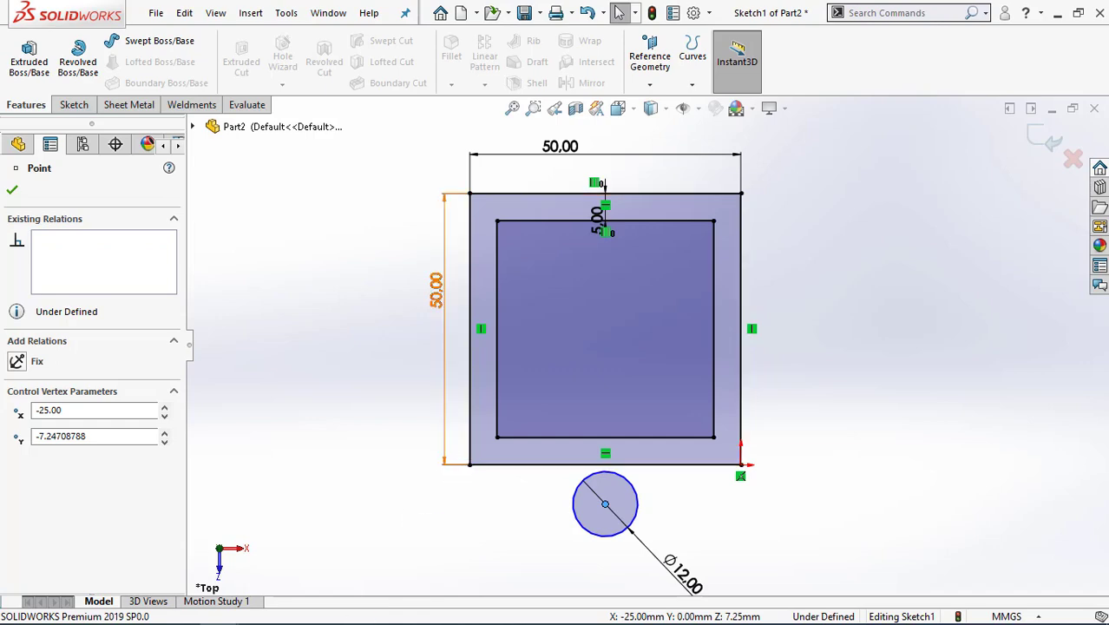
- Switch to Word and examine the dimensioned top and front views of the stepped block, and return to SOLIDWORKS
mouse_move(287, 616)
left_click(252, 613)
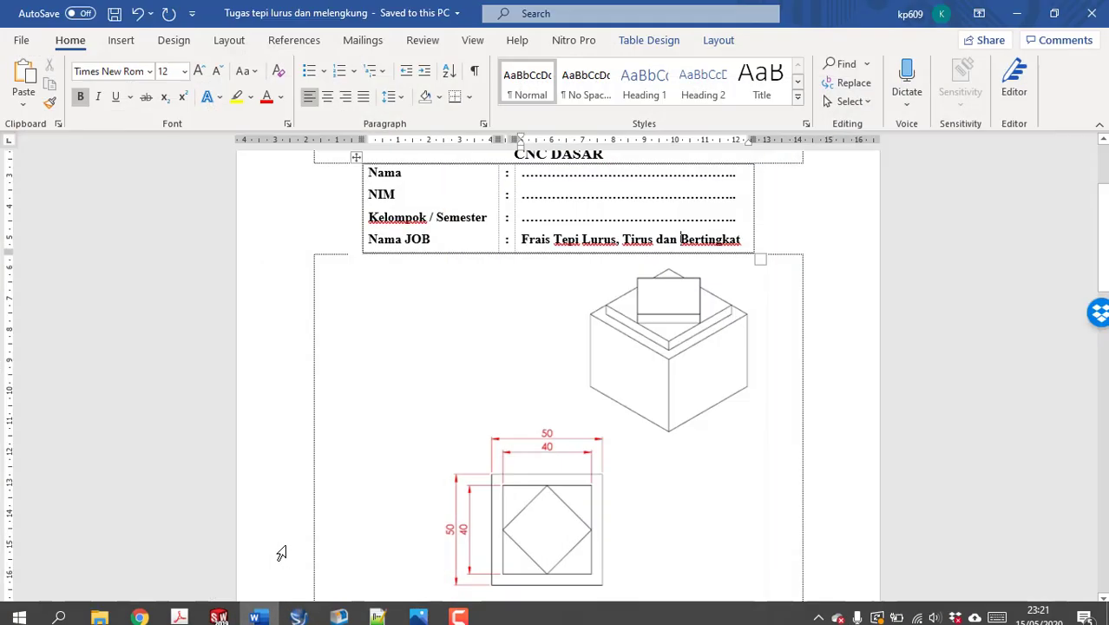
scroll(578, 375, "down", 2)
scroll(578, 375, "down", 1)
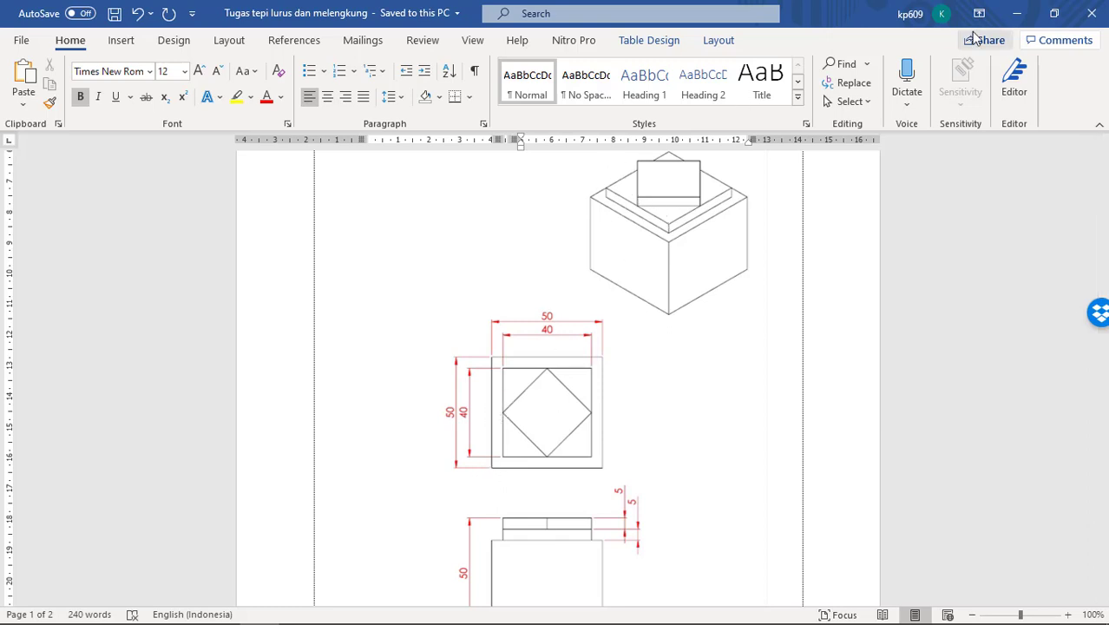
left_click(1018, 13)
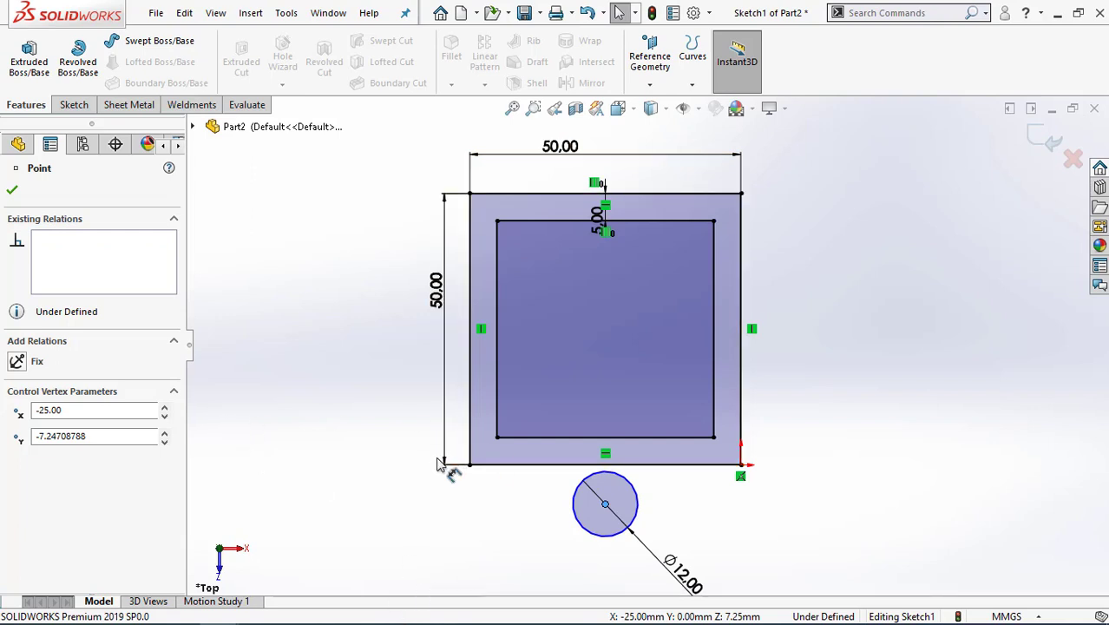
- Inspect the square sketch from an oblique angle, from the left side and from the top
mouse_move(532, 502)
middle_mouse_down()
mouse_move(551, 263)
mouse_move(528, 188)
mouse_move(563, 250)
mouse_move(556, 265)
middle_mouse_up()
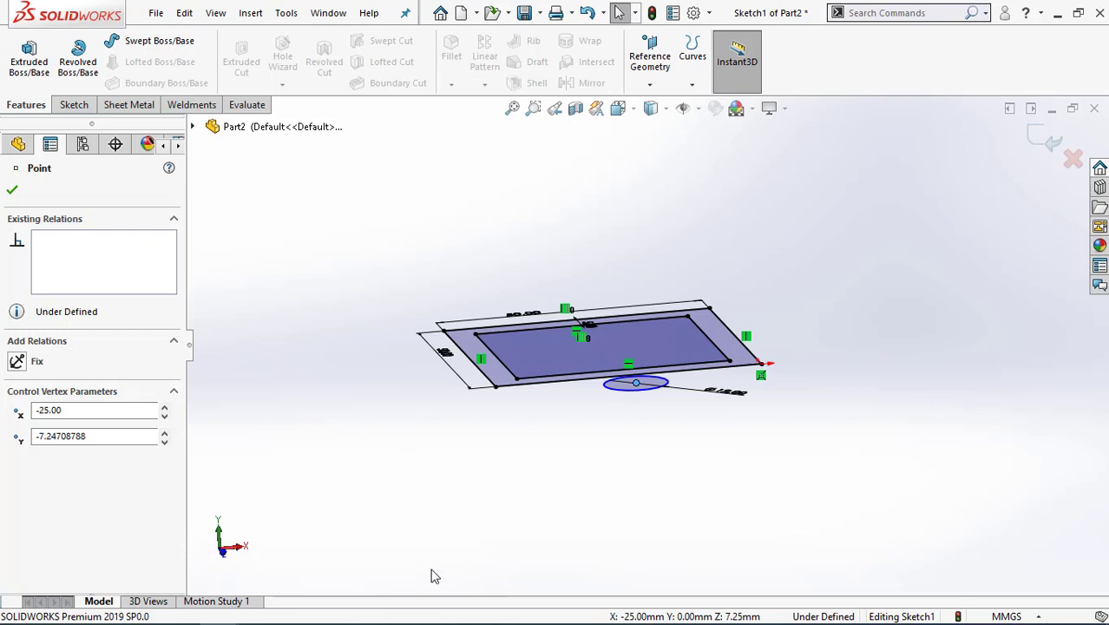
mouse_move(671, 280)
middle_mouse_down()
mouse_move(674, 317)
mouse_move(703, 329)
mouse_move(656, 398)
mouse_move(657, 465)
middle_mouse_up()
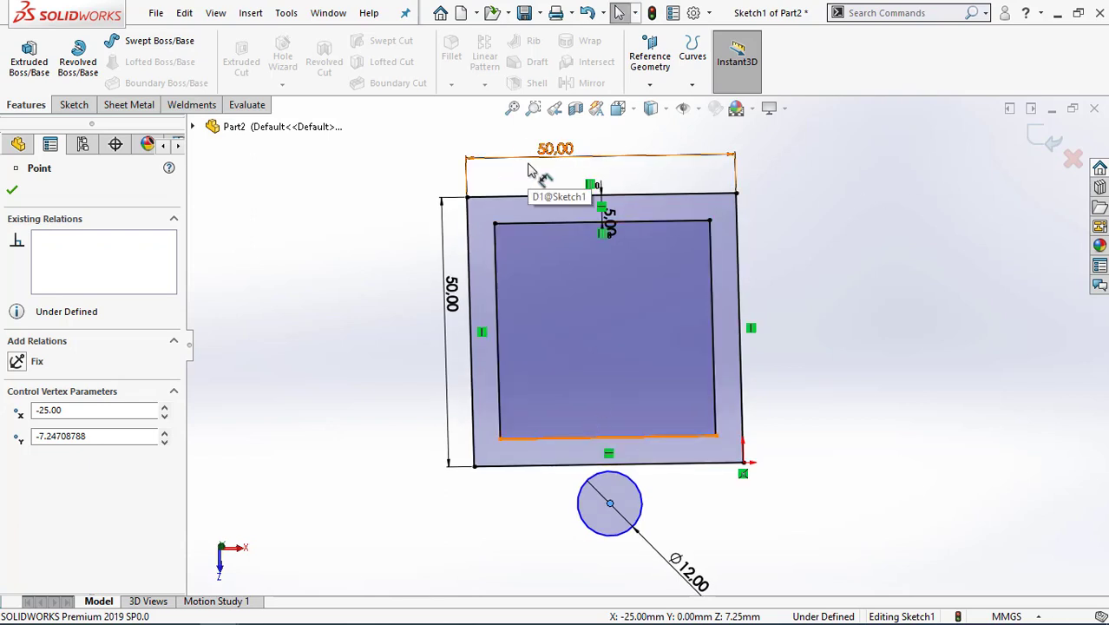
key("ctrl+4")
key("ctrl+3")
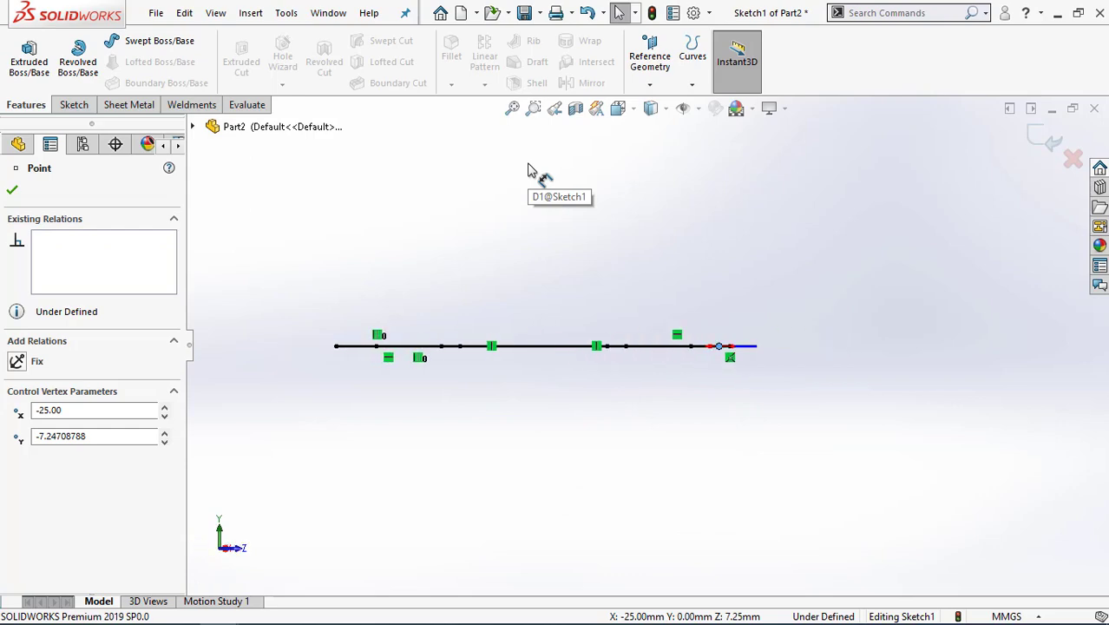
key("ctrl+5")
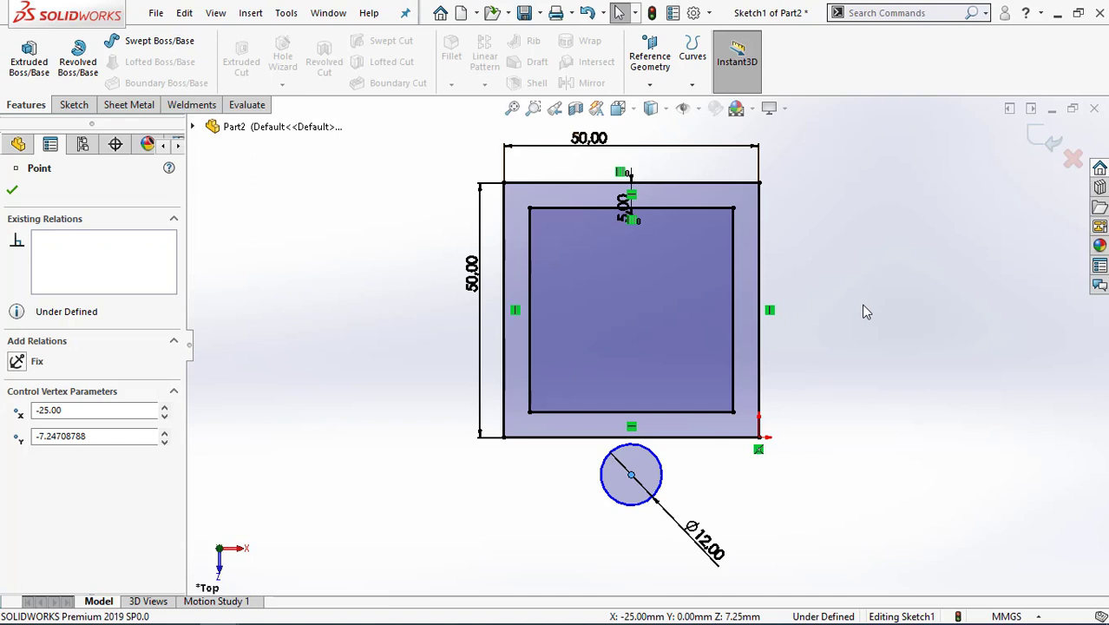
scroll(802, 262, "down", 2)
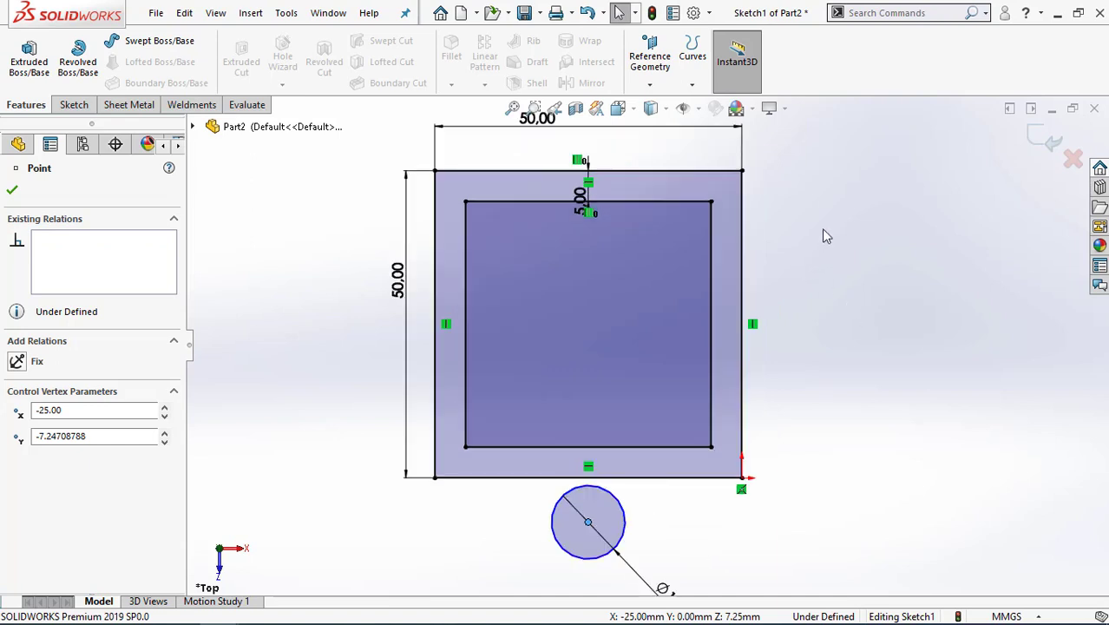
scroll(822, 228, "up", 3)
scroll(805, 192, "down", 3)
scroll(658, 277, "down", 2)
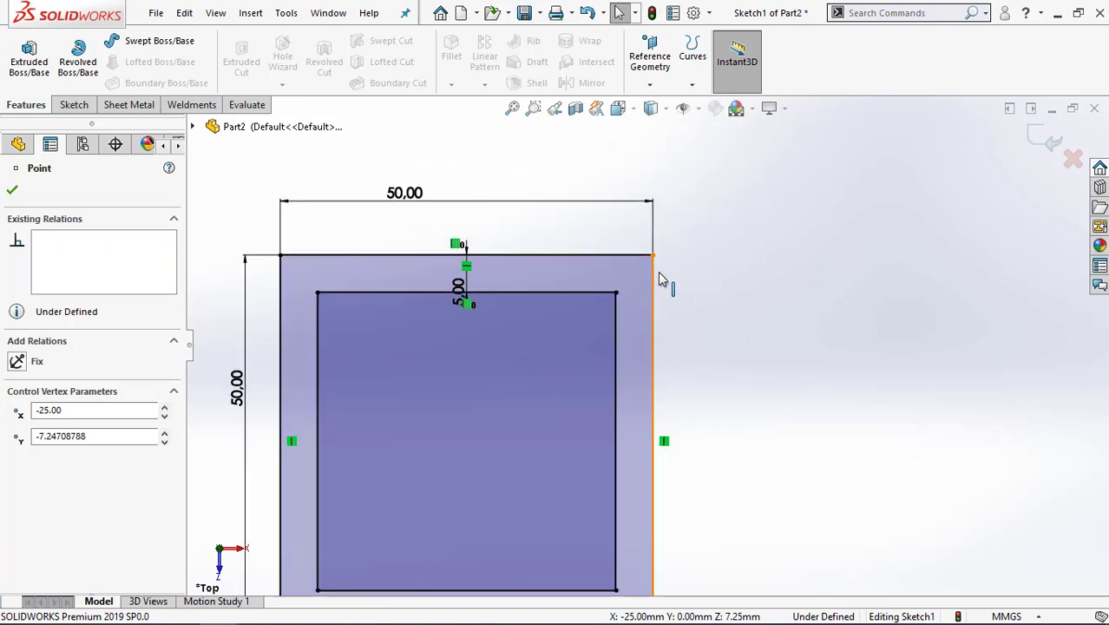
scroll(653, 290, "up", 5)
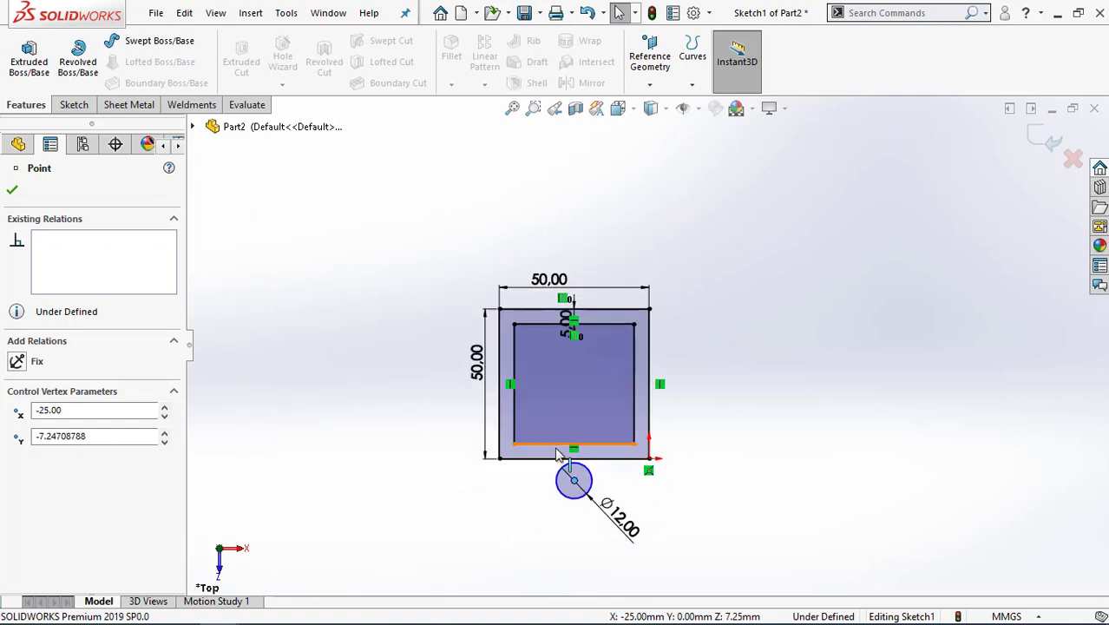
- Move the 12 mm circle's centre onto the lower-left corner of the outer square and reposition its diameter dimension
scroll(542, 483, "down", 4)
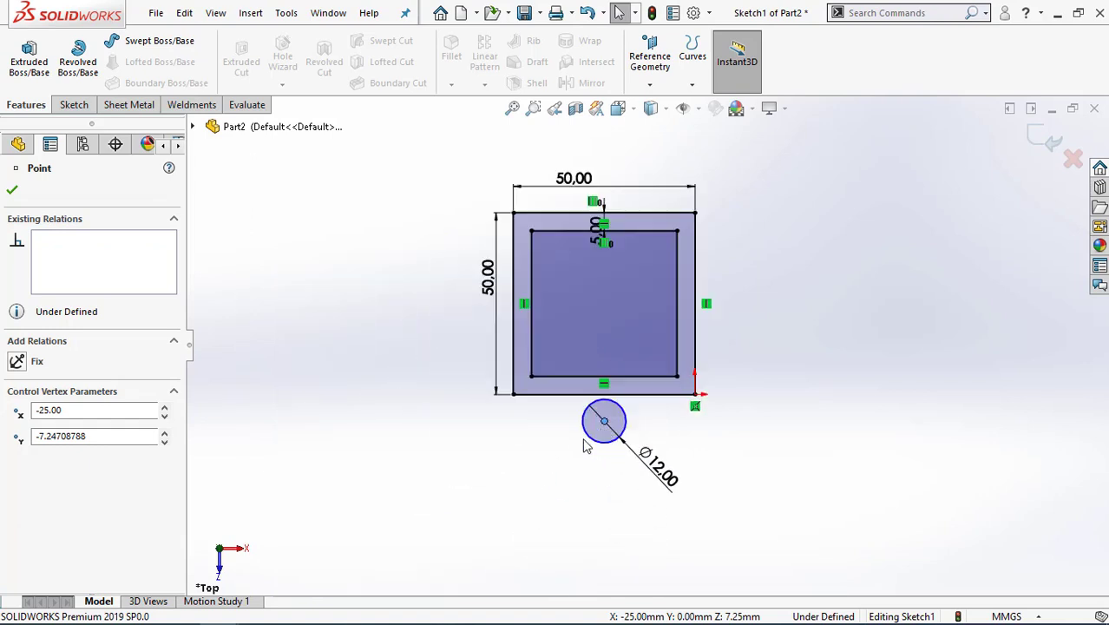
scroll(583, 367, "up", 1)
scroll(681, 174, "down", 2)
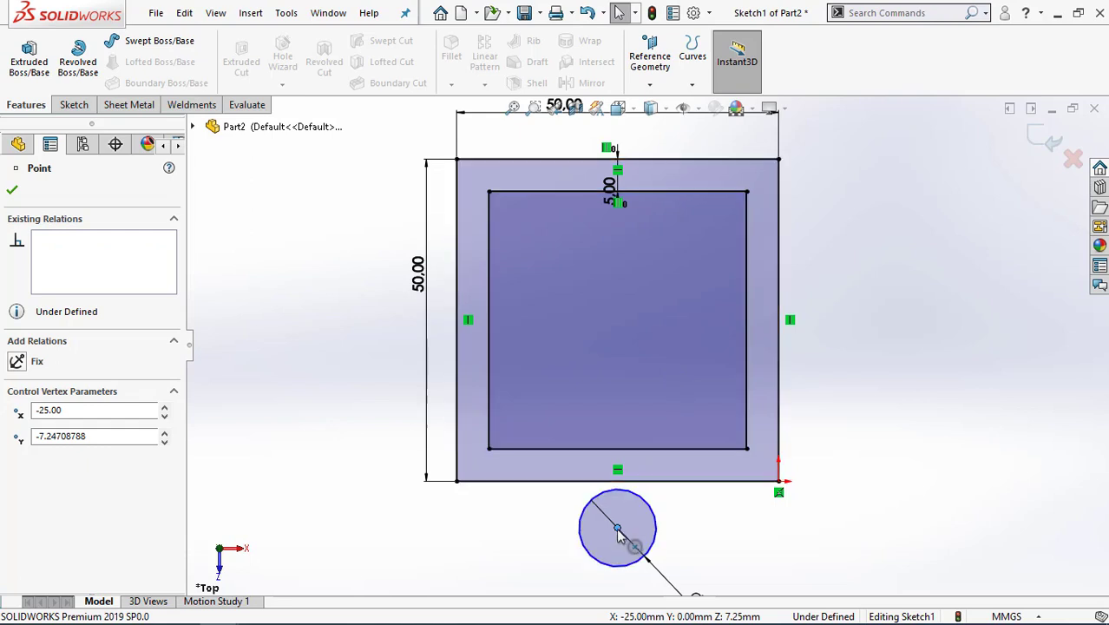
left_click_drag(621, 524, 278, 311)
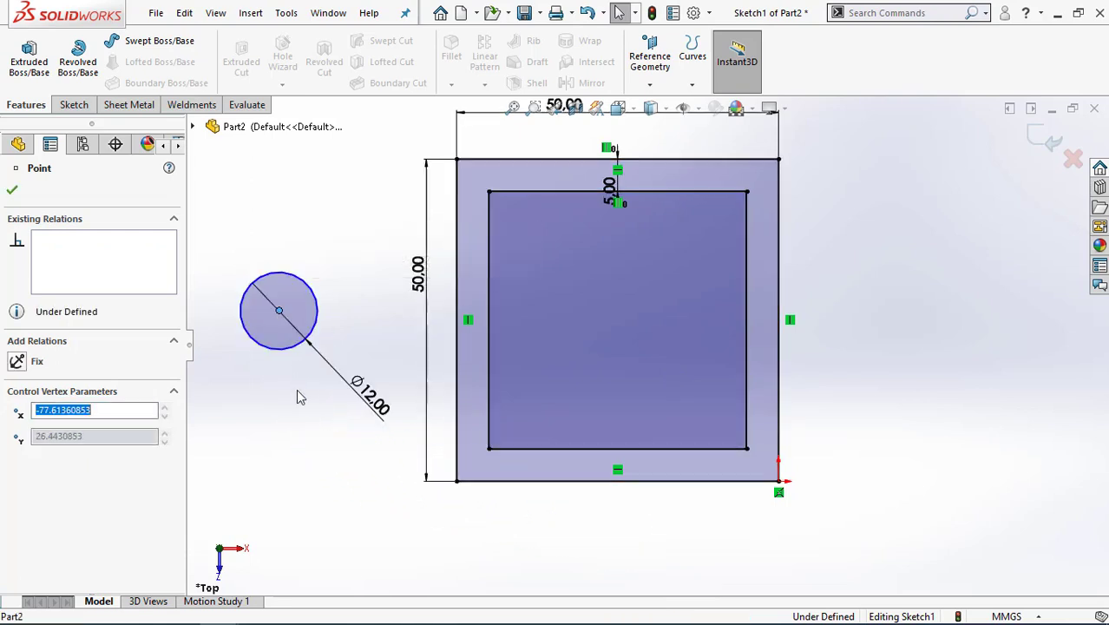
left_click_drag(368, 410, 327, 403)
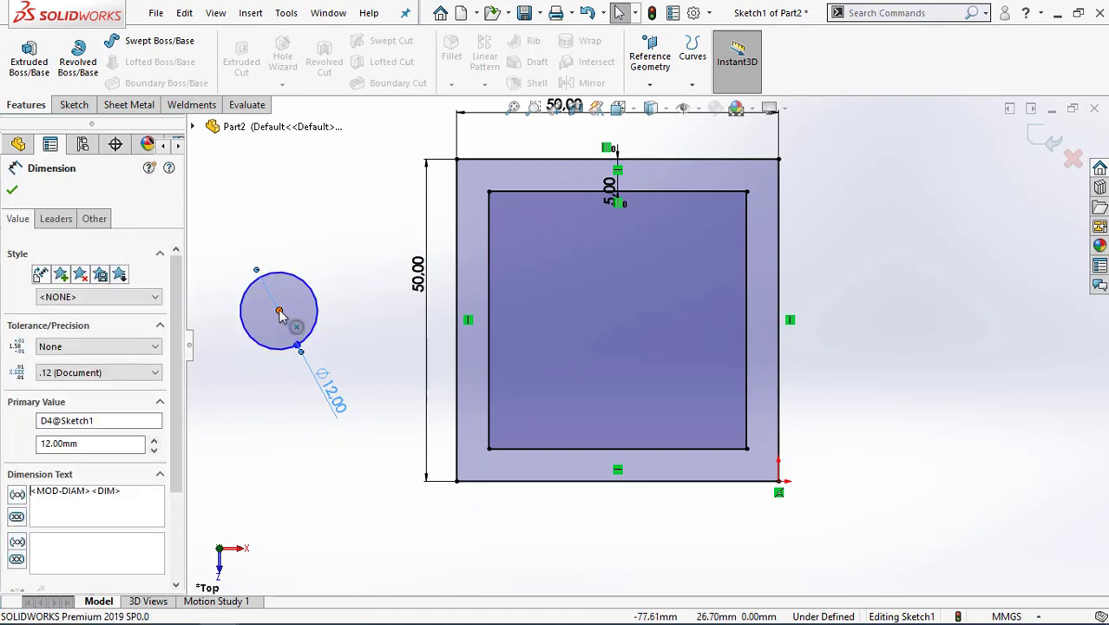
mouse_move(279, 315)
left_mouse_down()
mouse_move(322, 404)
mouse_move(441, 500)
mouse_move(458, 479)
left_mouse_up()
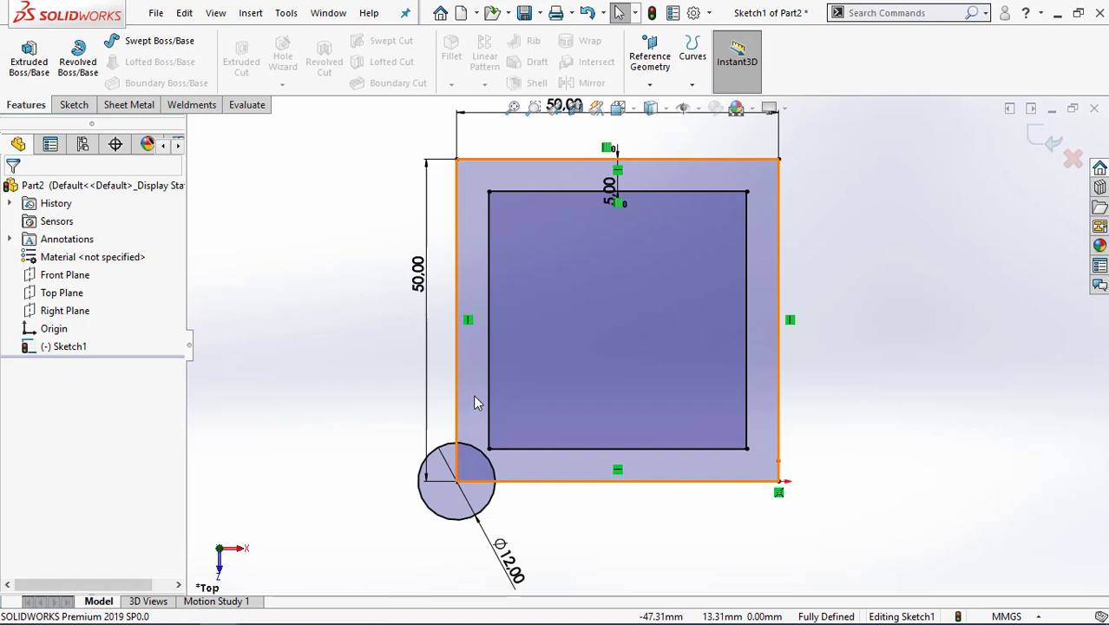
scroll(475, 398, "up", 2)
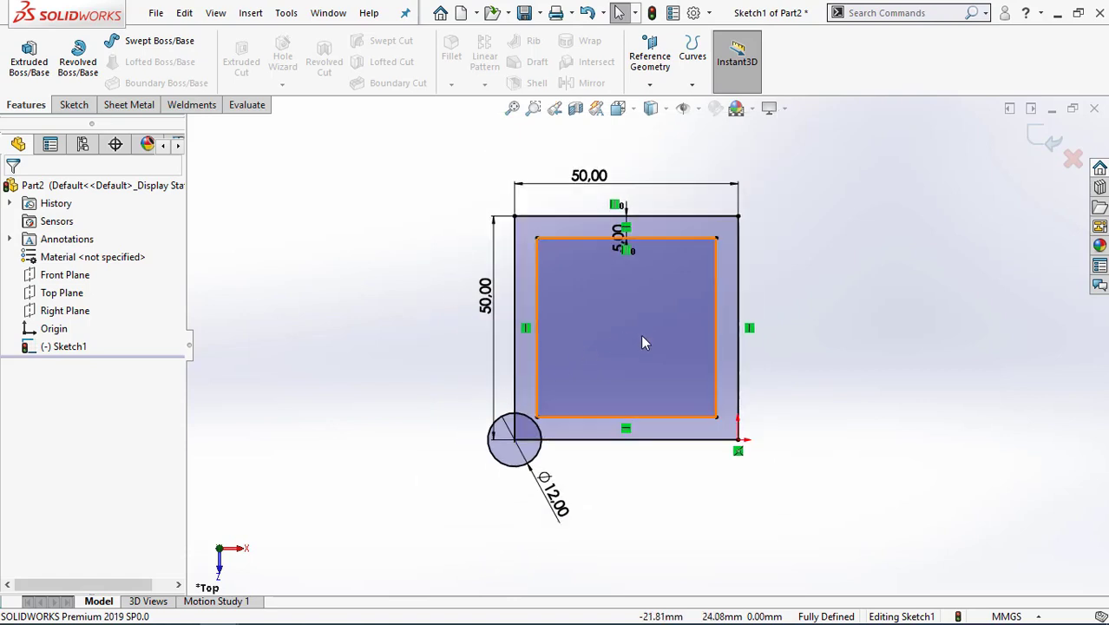
scroll(641, 337, "down", 1)
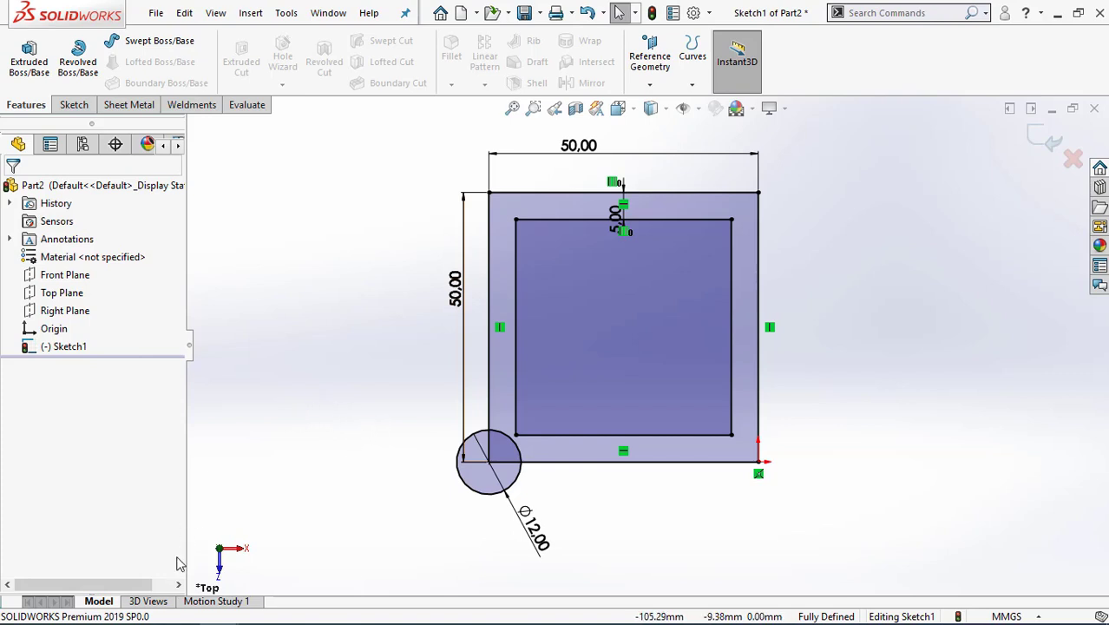
mouse_move(337, 615)
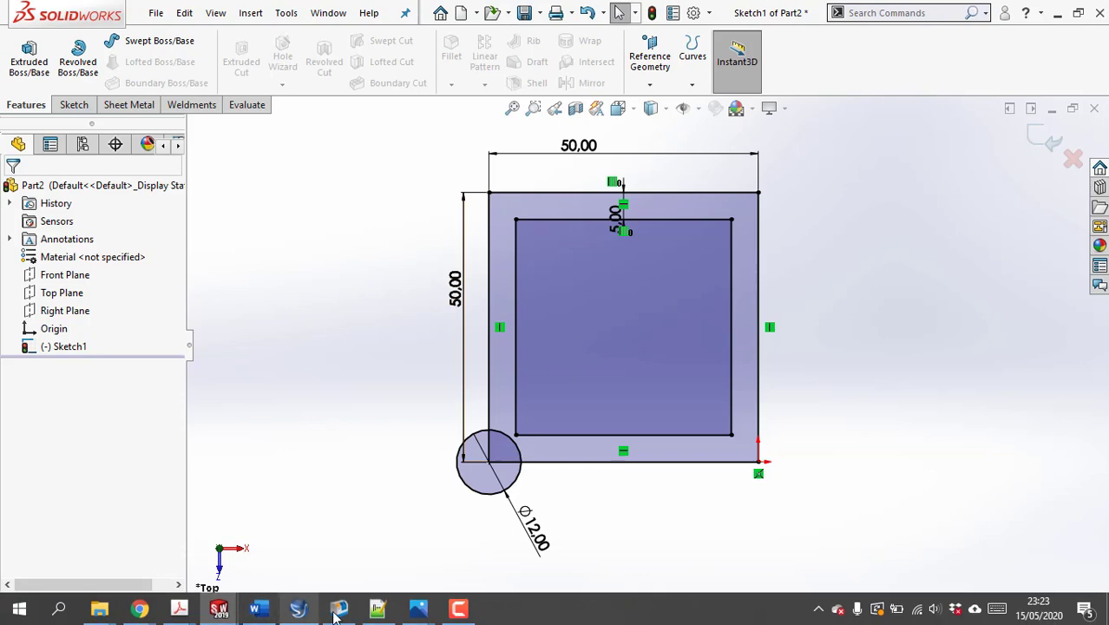
mouse_move(376, 612)
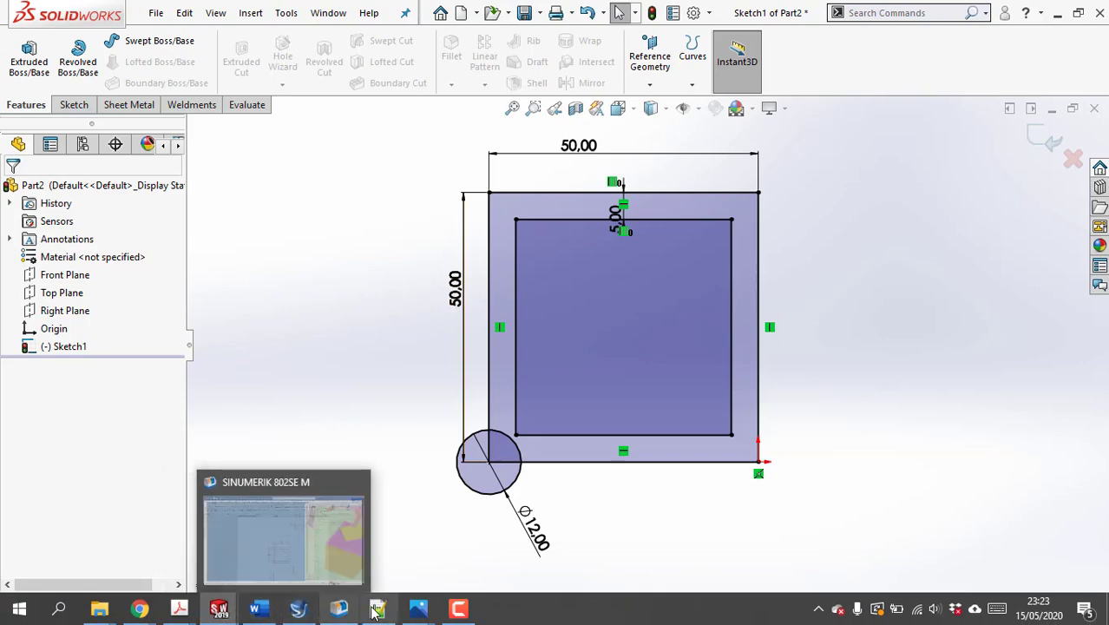
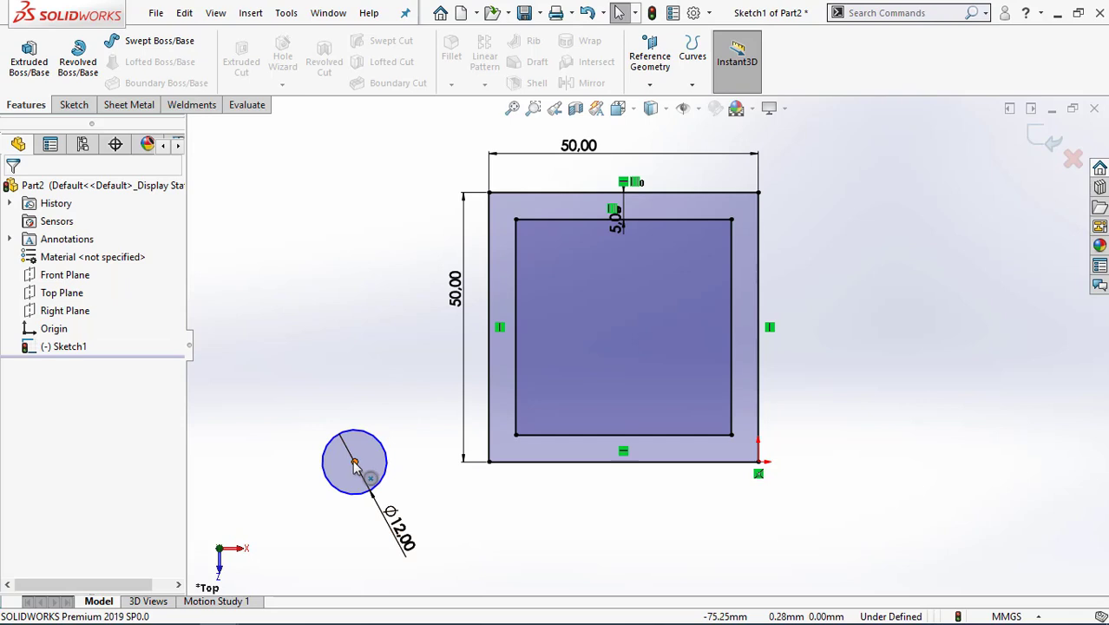
- Try placing the 12 mm circle's centre on the lower-left corner of the outer square, and undo the move
left_click(355, 464)
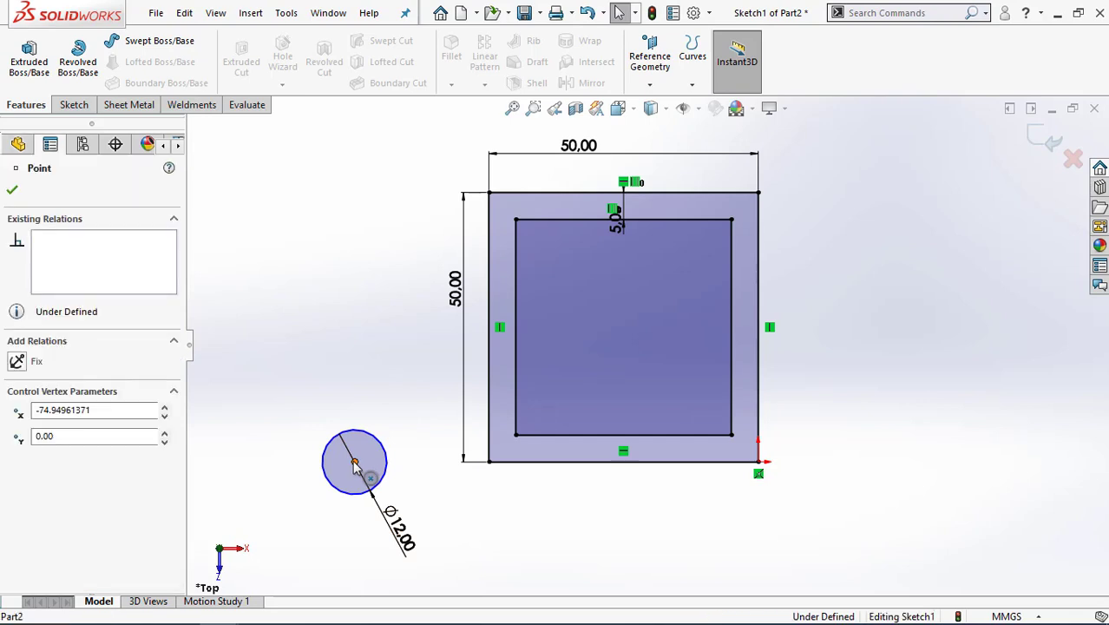
left_click_drag(355, 464, 490, 466)
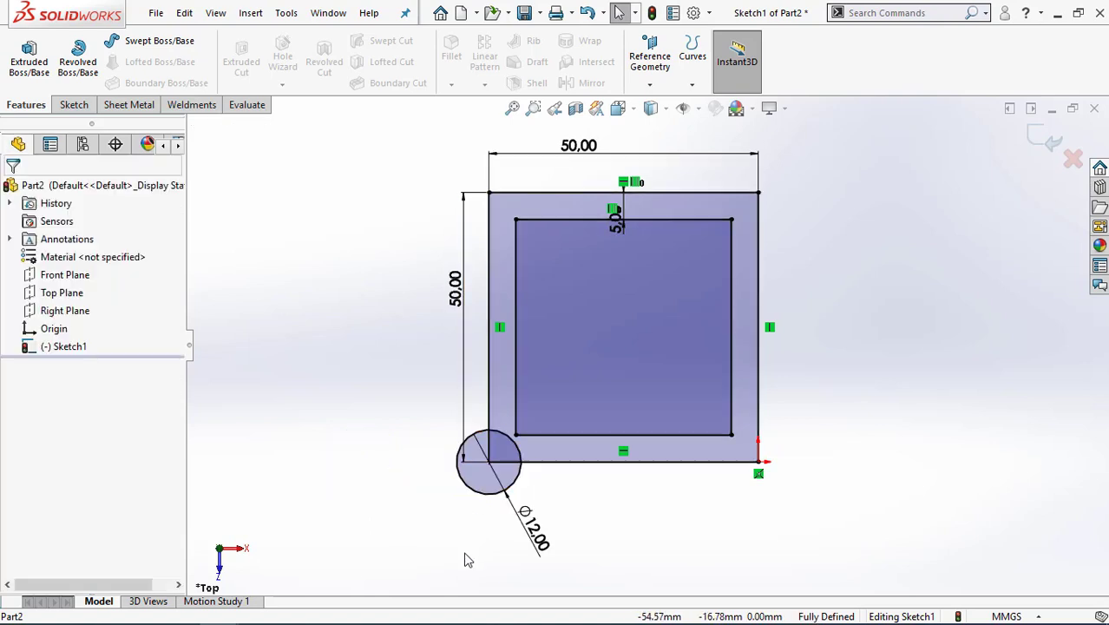
left_click(490, 464)
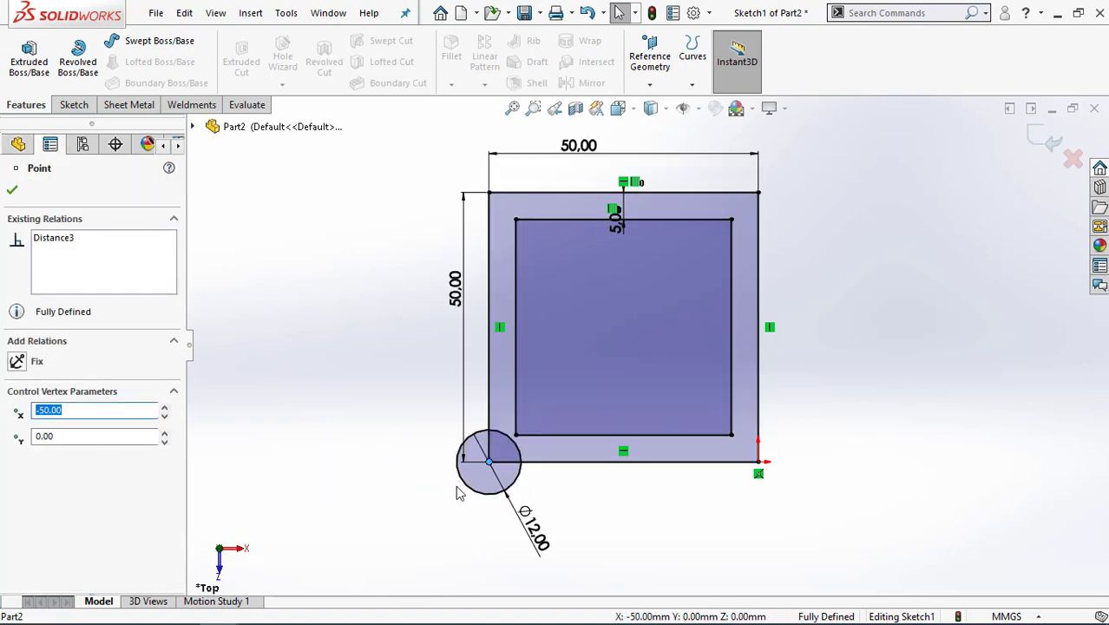
key("ctrl+z")
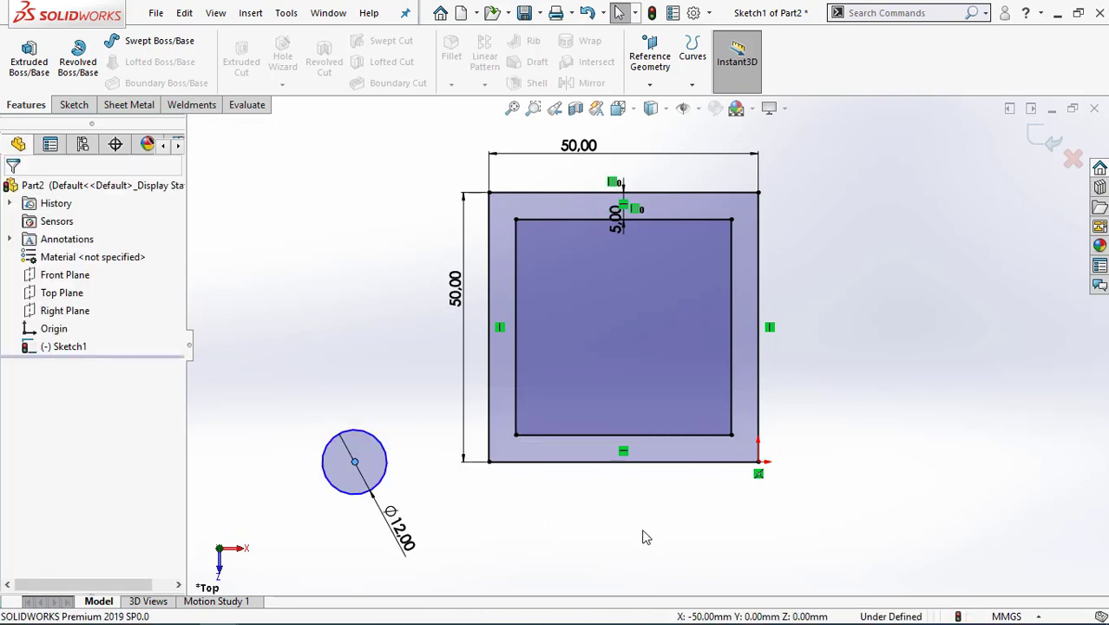
- Move the 12 mm circle beneath the outer square's bottom edge, and from there to just below its lower-left corner
left_click_drag(355, 462, 537, 490)
left_click(562, 525)
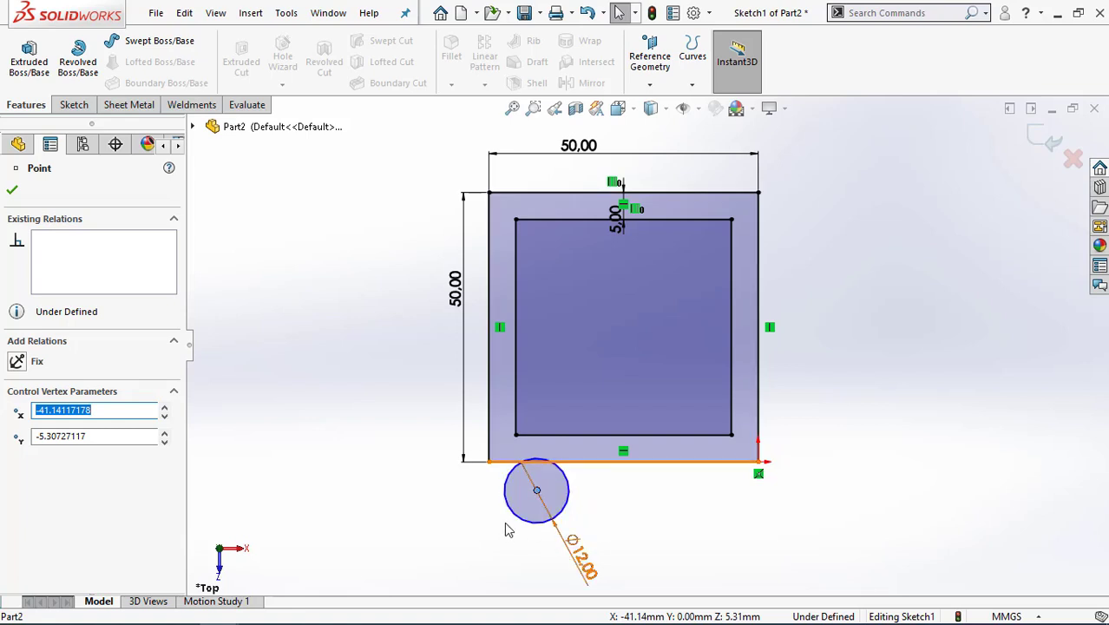
left_click_drag(536, 490, 558, 504)
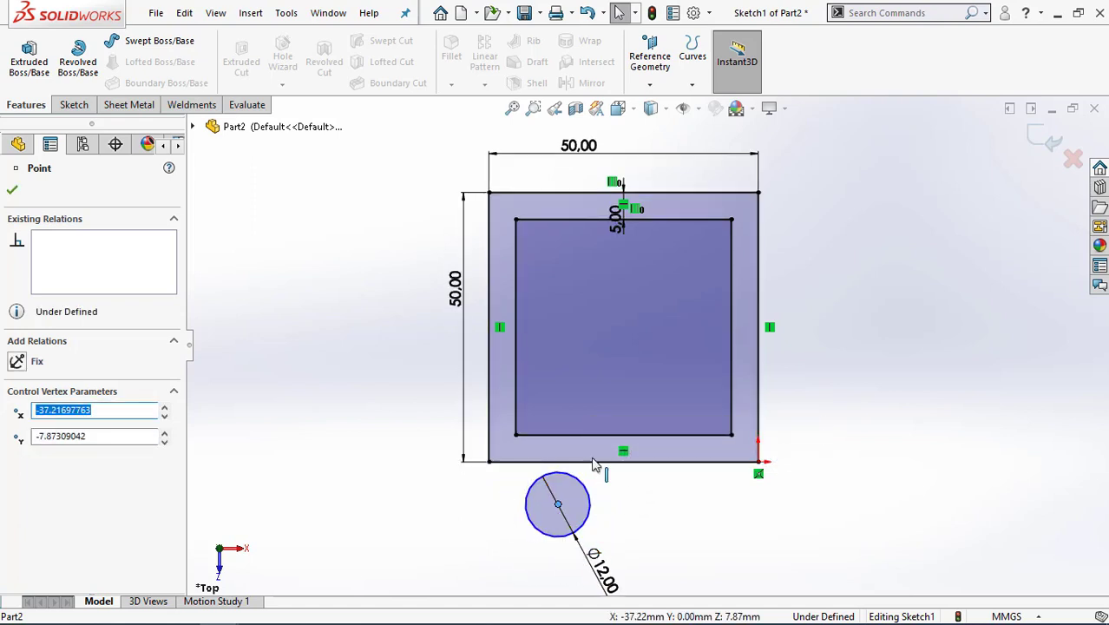
left_click_drag(558, 506, 472, 500)
left_click(586, 584)
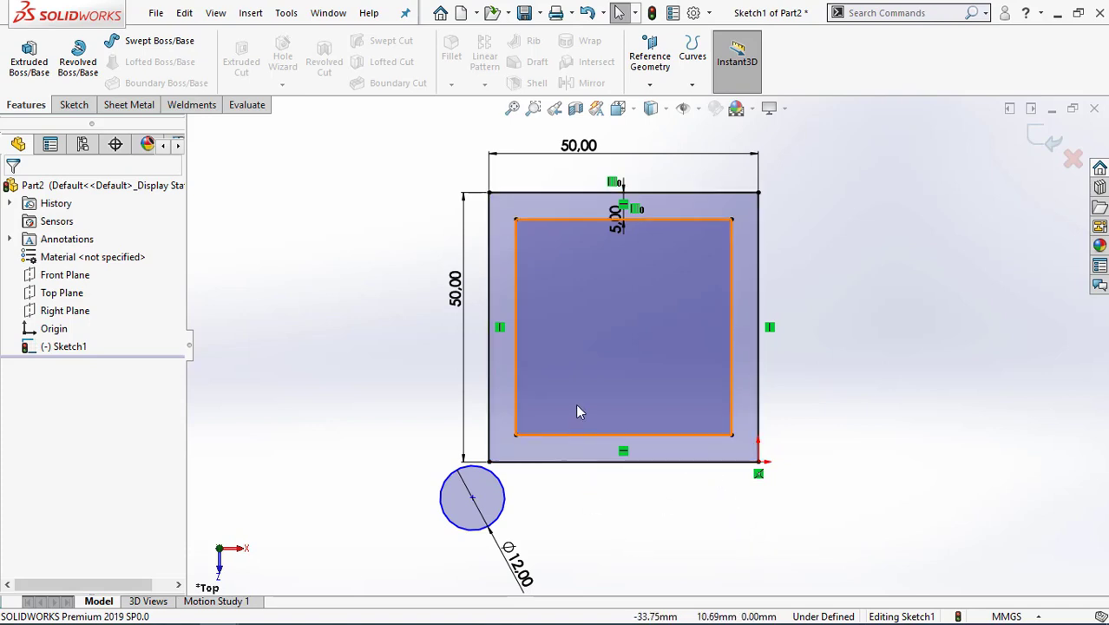
- Switch to Word, examine the stepped block's isometric, top and front views, and return to SOLIDWORKS
mouse_move(364, 620)
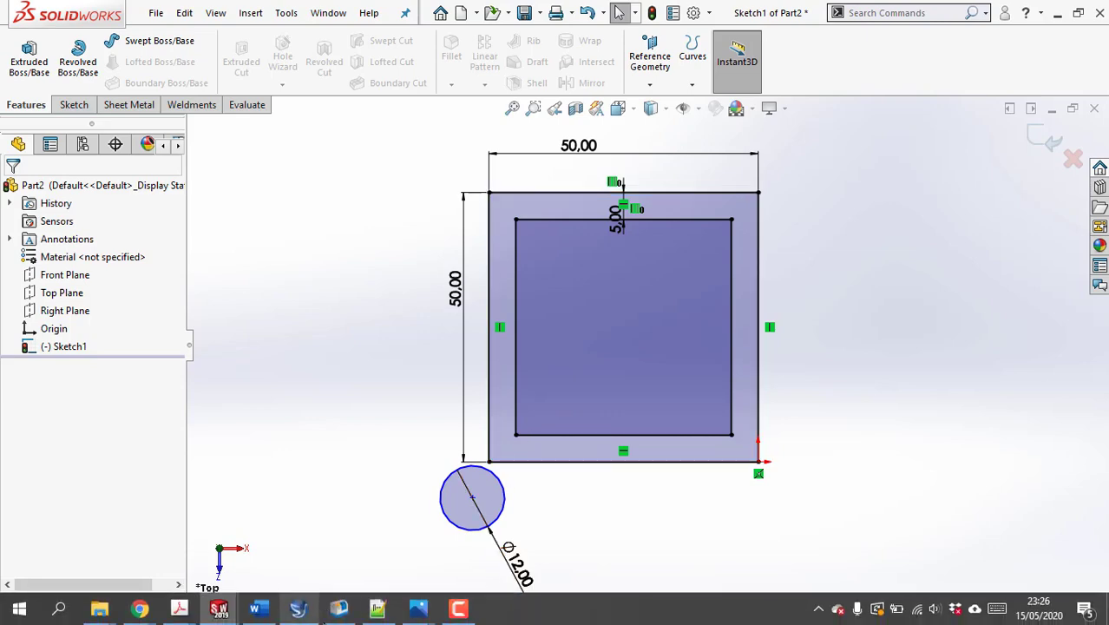
left_click(260, 610)
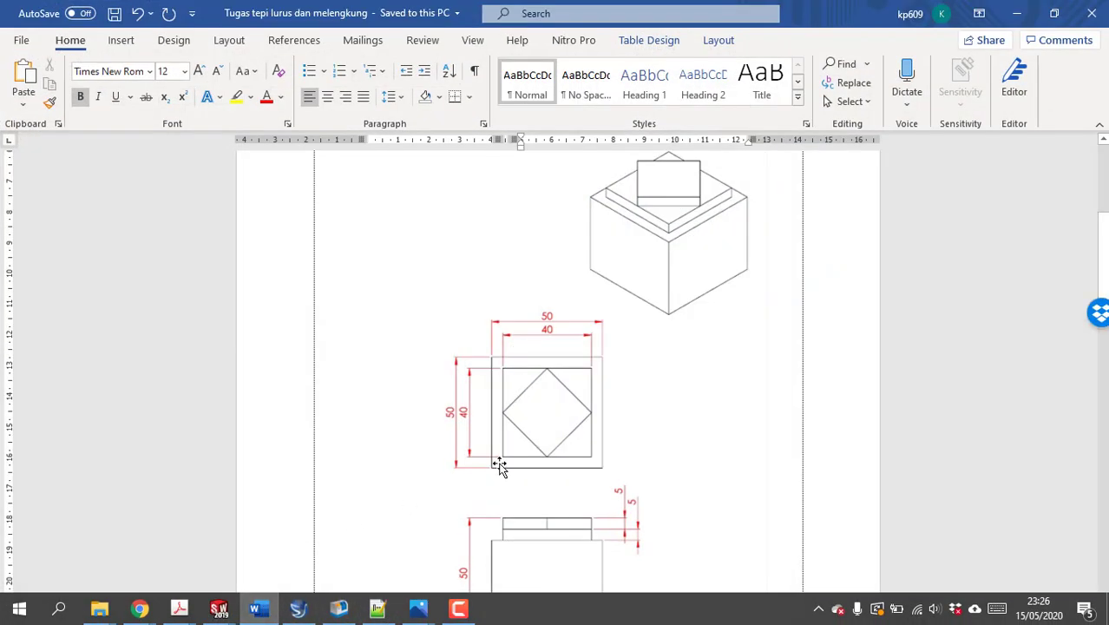
scroll(638, 373, "down", 2)
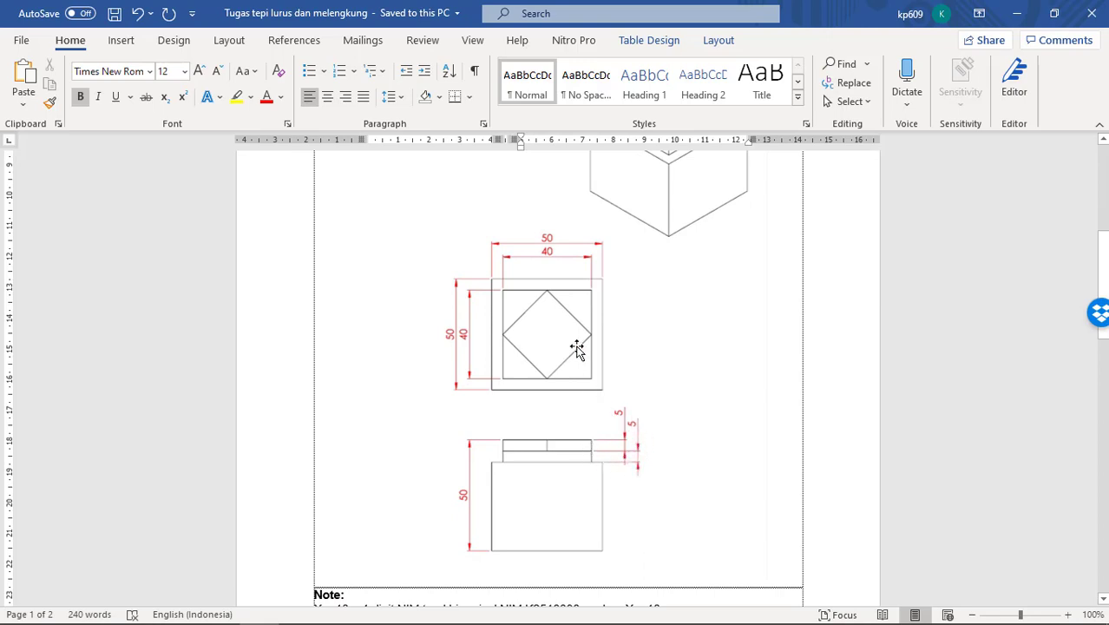
scroll(660, 349, "up", 3)
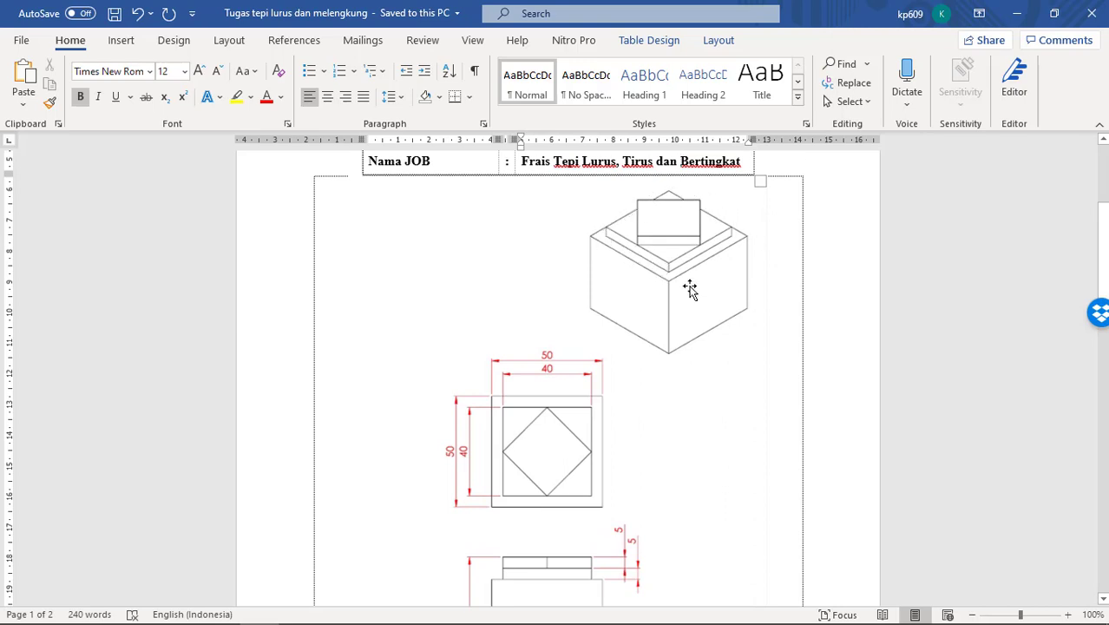
scroll(692, 296, "up", 2)
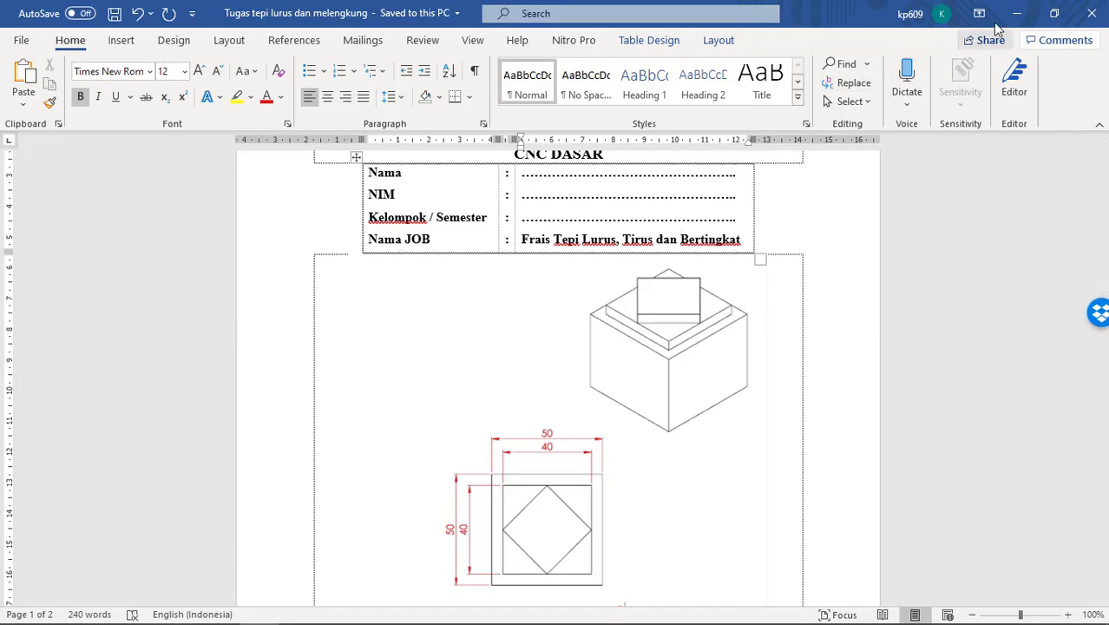
left_click(1020, 13)
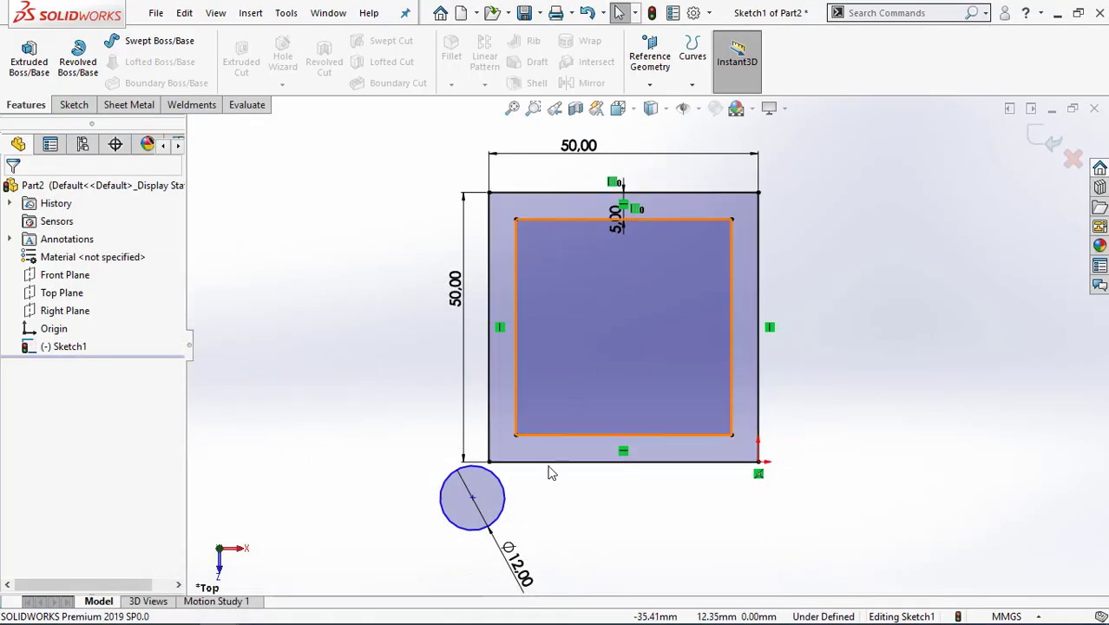
- Snap the 12 mm circle's centre onto the outer square's bottom edge, and delete the coincident relation from the centre point
left_click(472, 498)
left_click_drag(472, 499, 561, 462)
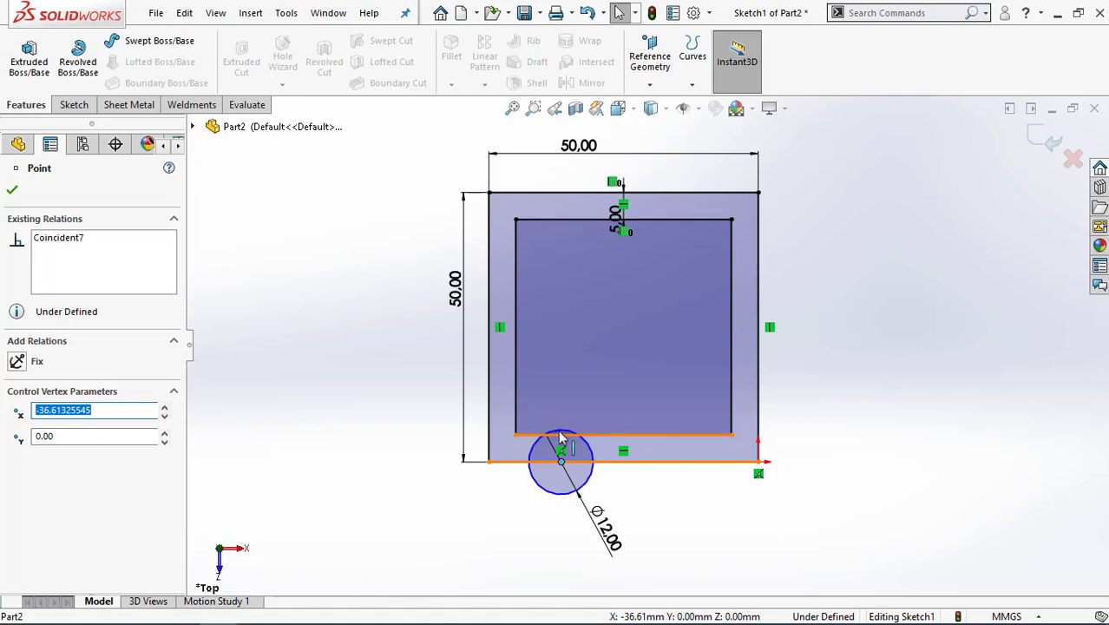
right_click(560, 458)
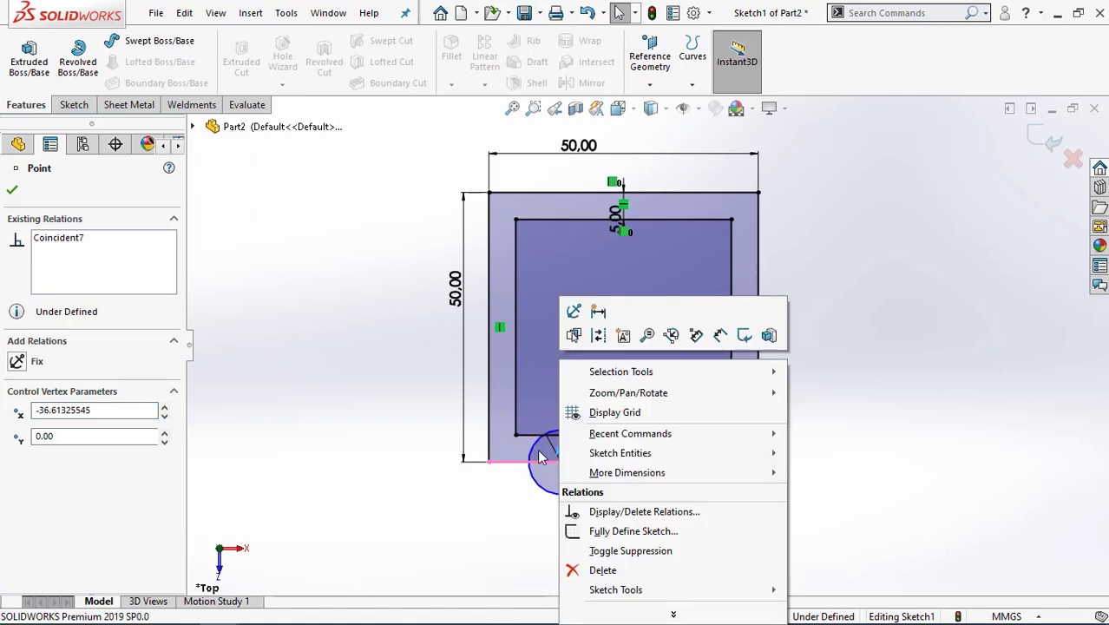
left_click(599, 570)
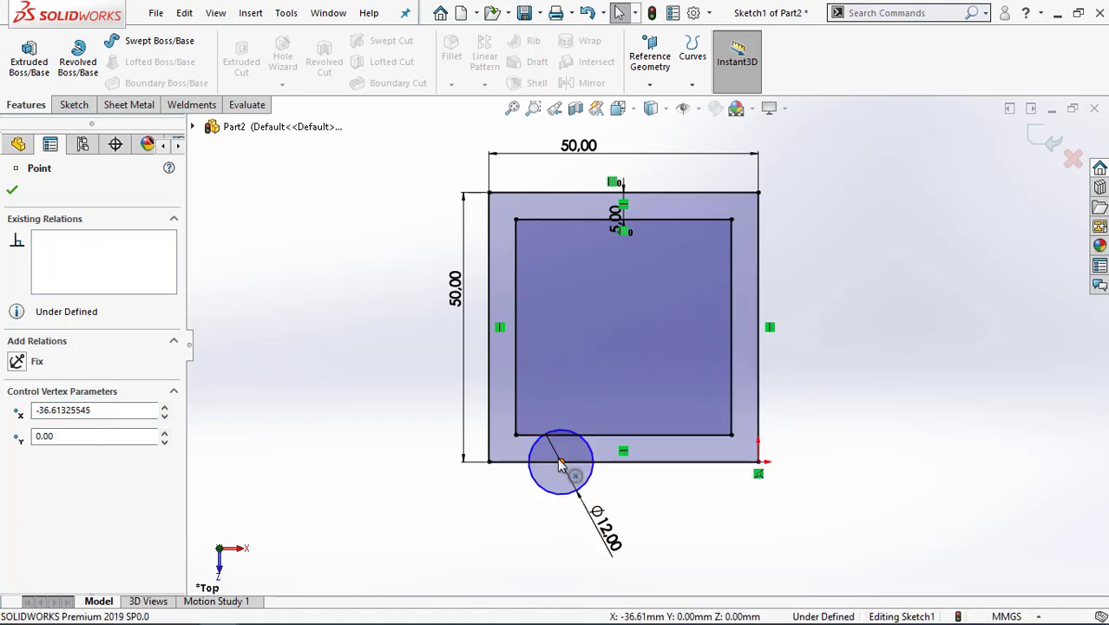
- Move the 12 mm circle off the bottom edge to free space below the outer square, at about X -30, Y -9
left_click_drag(561, 465, 408, 518)
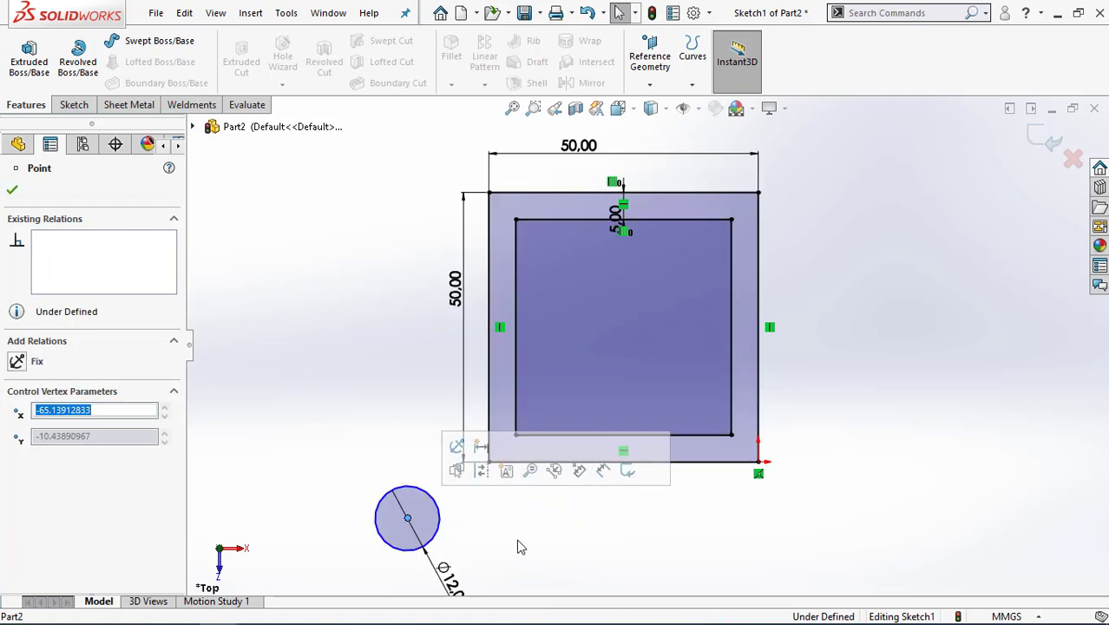
left_click(495, 547)
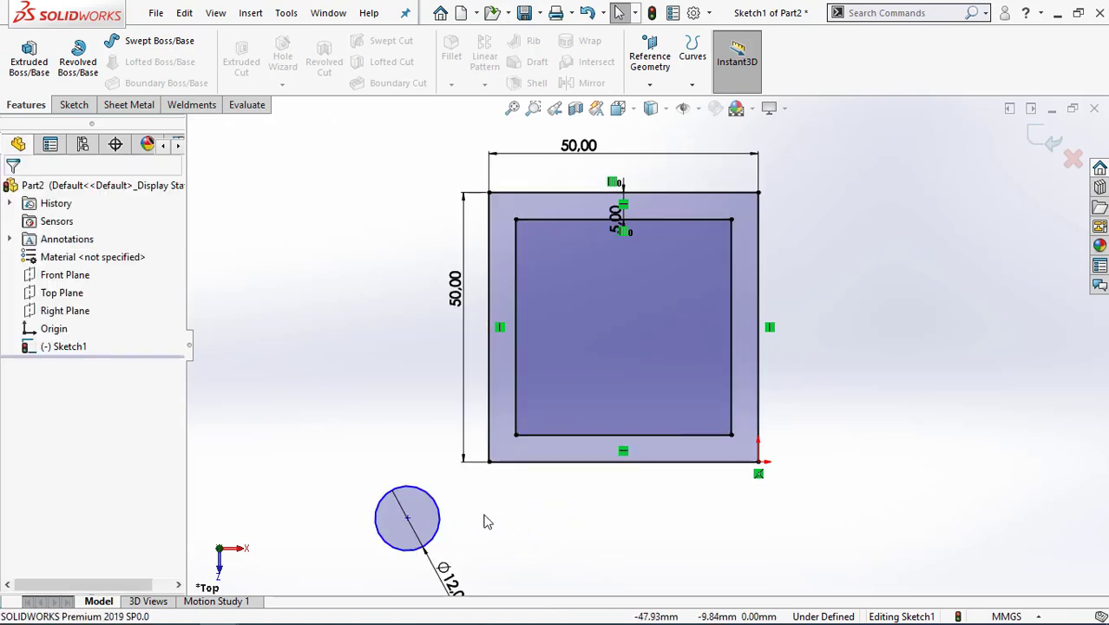
left_click_drag(408, 518, 570, 505)
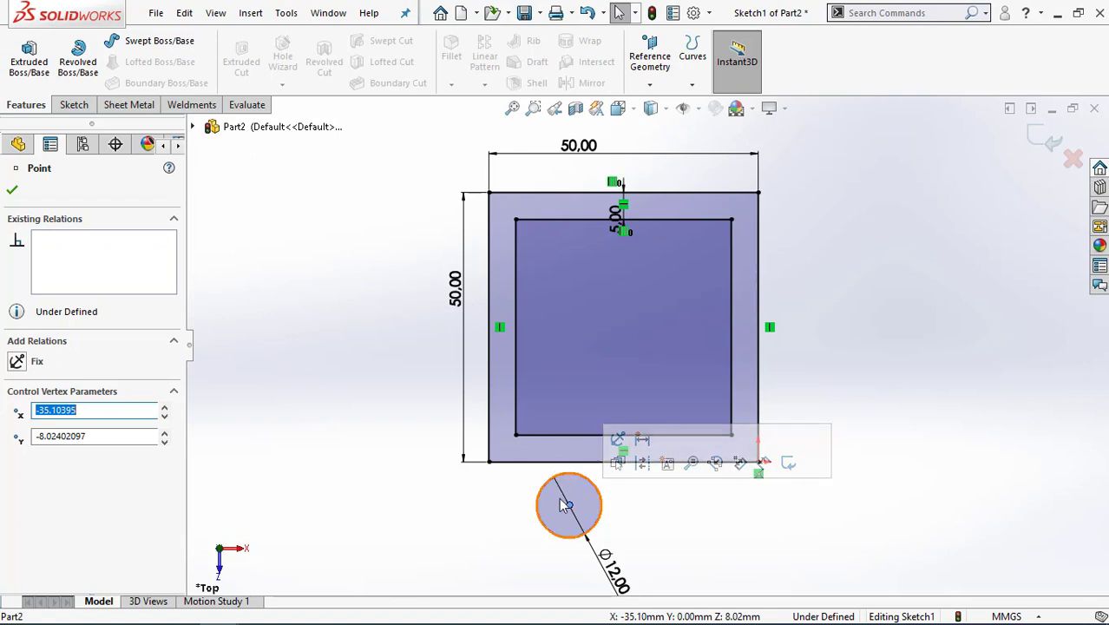
left_click_drag(570, 506, 596, 511)
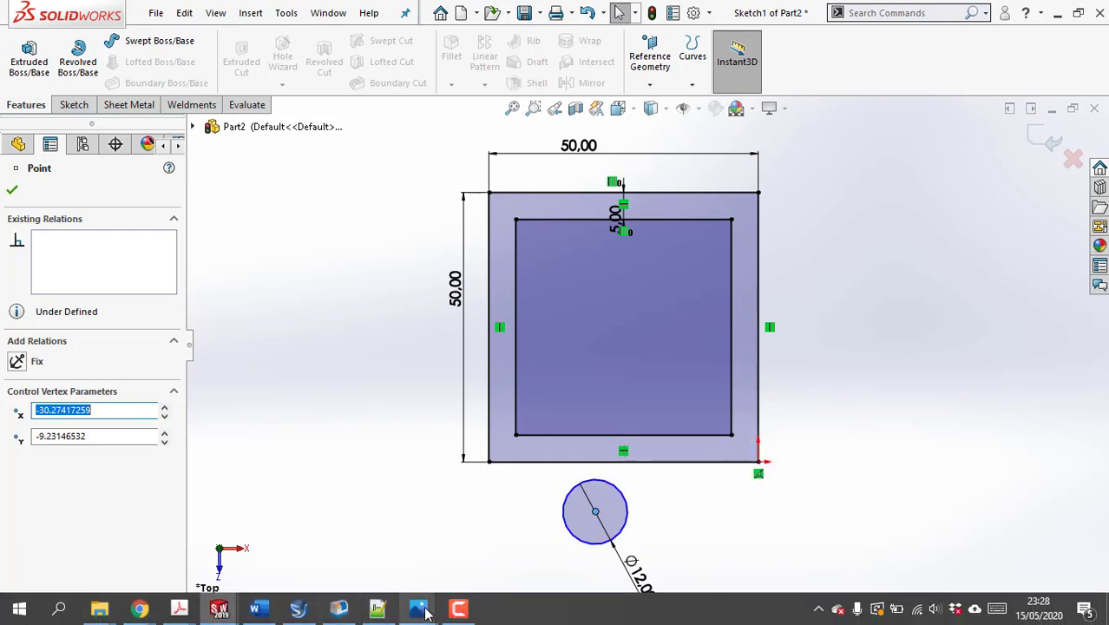
- Switch to the Photos image of G40, G41 and G42 tool paths, examine it enlarged, and return to SOLIDWORKS
left_click(421, 610)
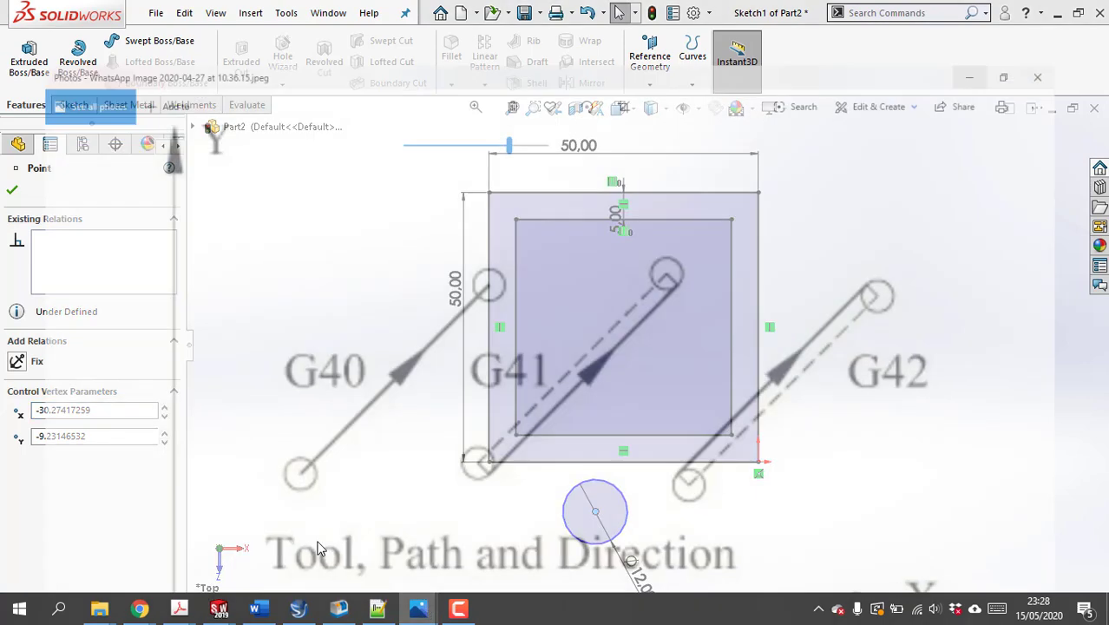
left_click(330, 538)
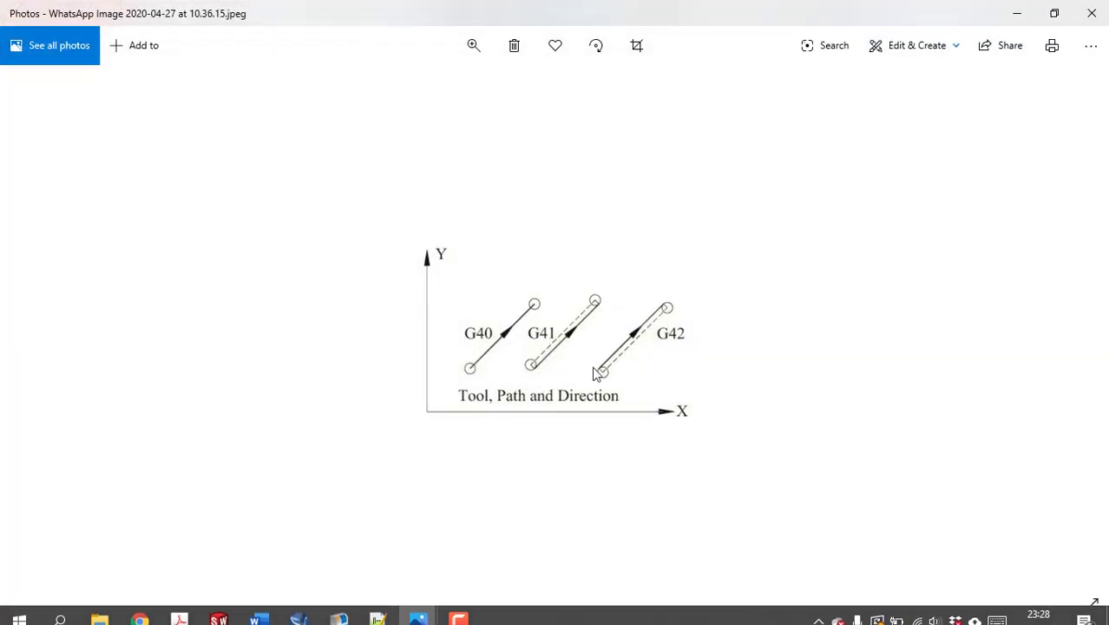
left_click(473, 46)
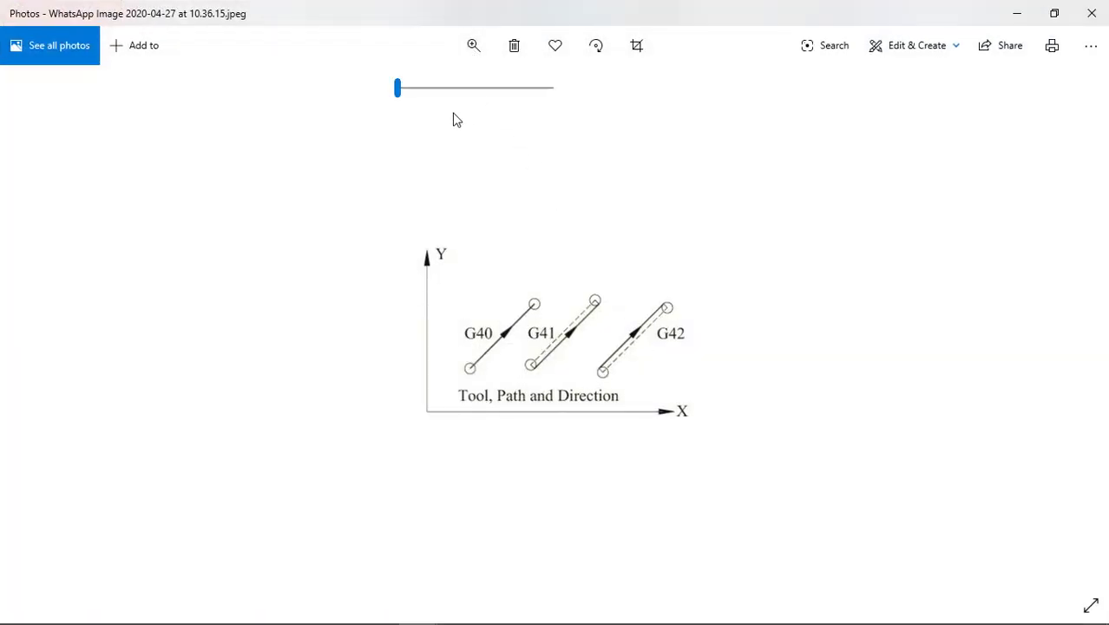
left_click_drag(397, 87, 492, 97)
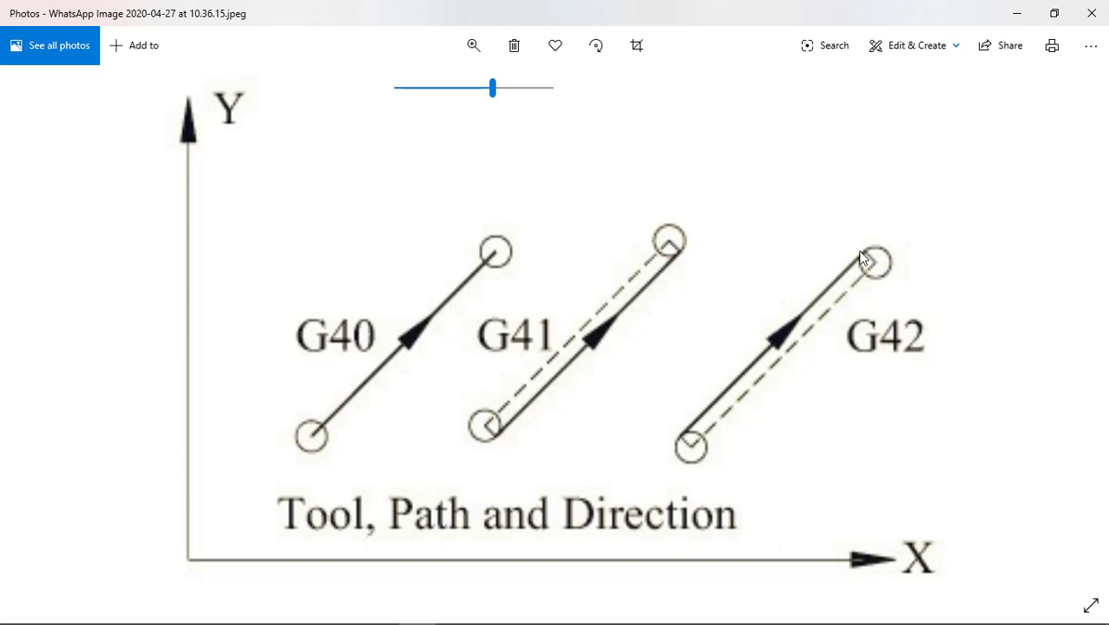
left_click(1016, 13)
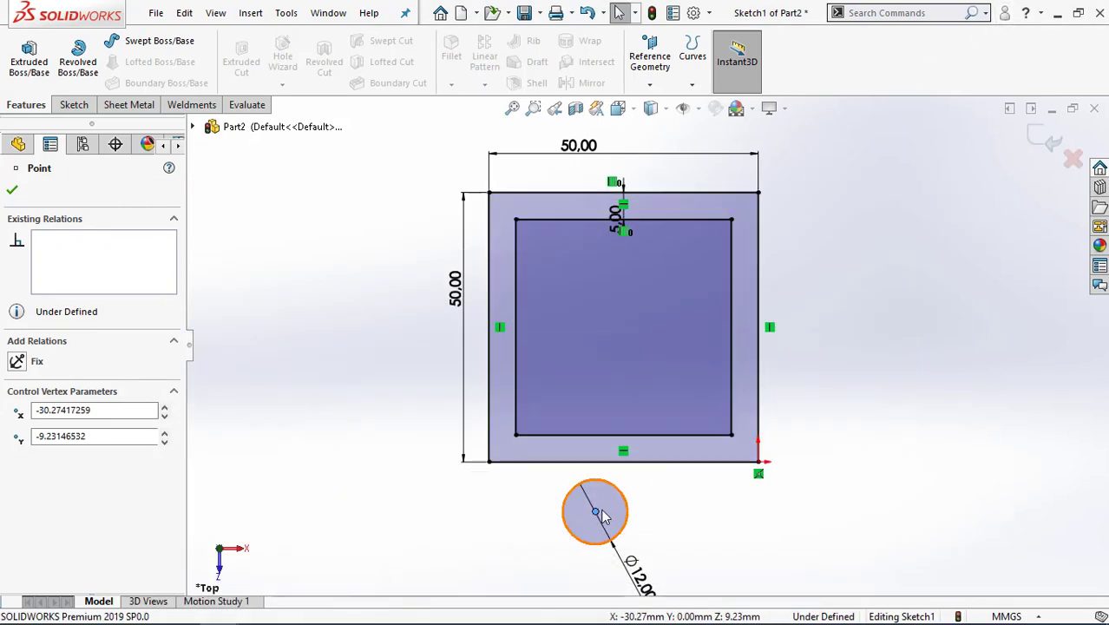
- Move the 12 mm circle to free space left of the outer square, slightly below its bottom edge, and deselect it
left_click_drag(596, 516, 348, 480)
left_click(441, 546)
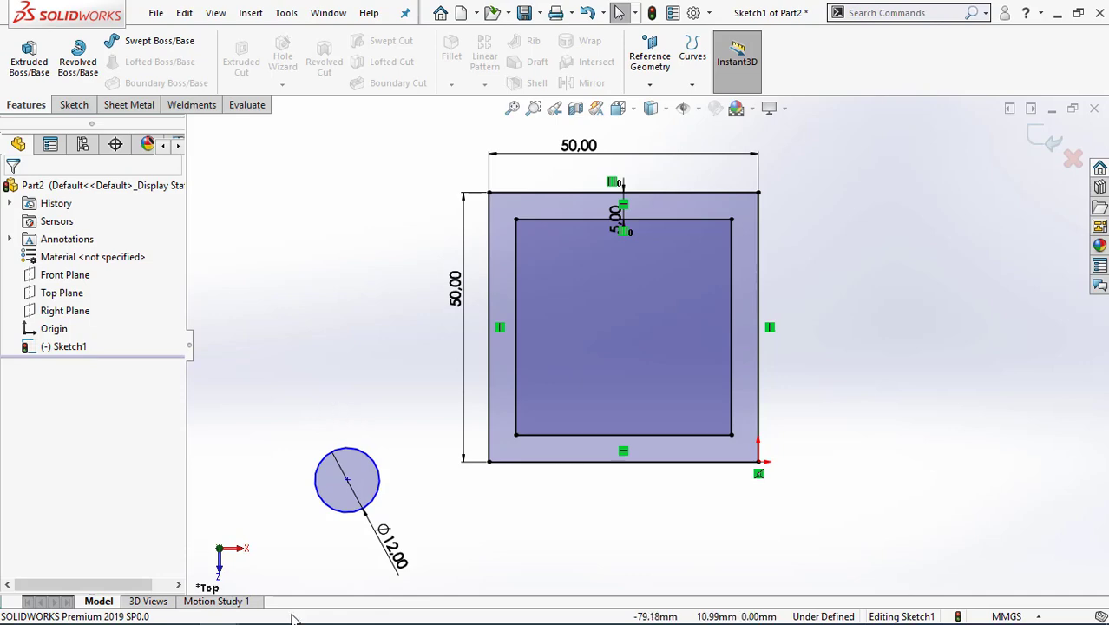
- Switch to Word, examine the G-code table with G42 in line 09 highlighted, and return to SOLIDWORKS
mouse_move(296, 614)
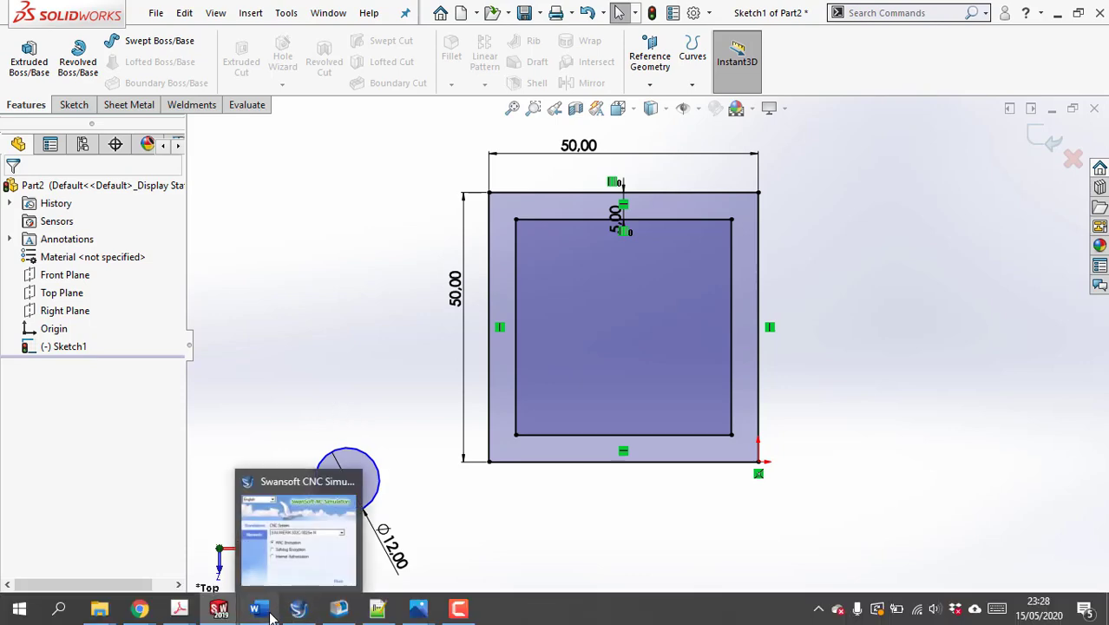
left_click(254, 609)
scroll(557, 439, "down", 10)
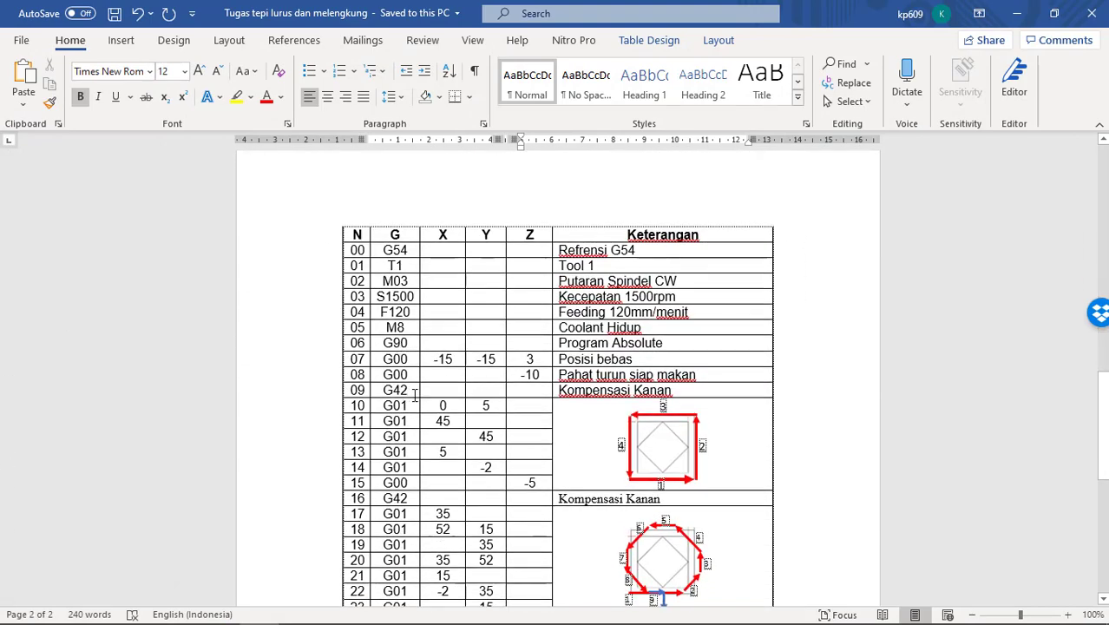
left_click_drag(392, 393, 379, 395)
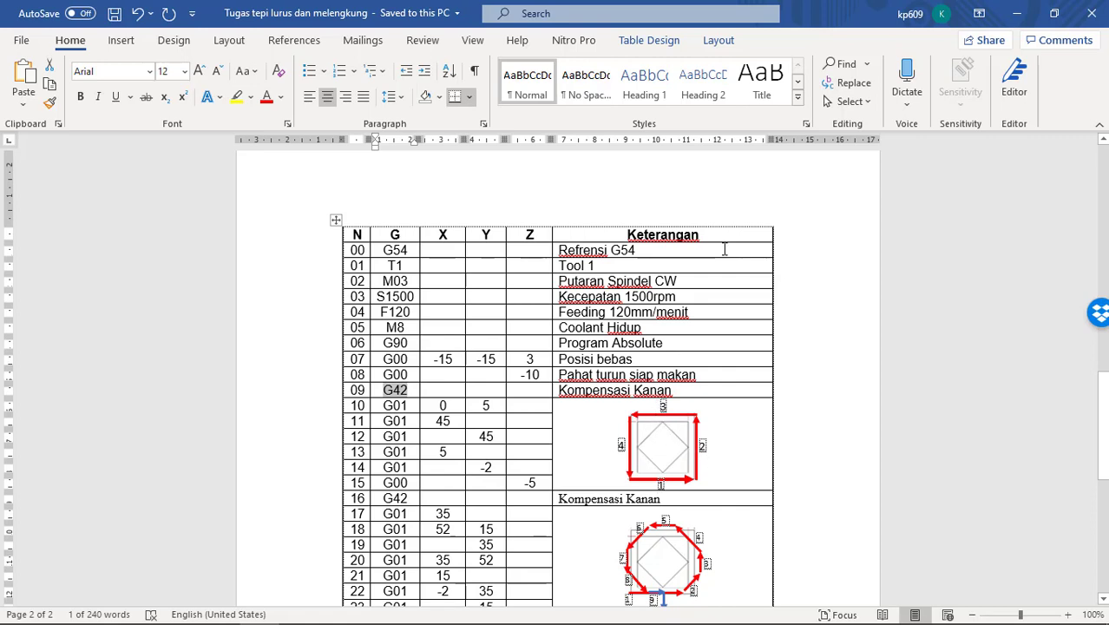
left_click(1016, 15)
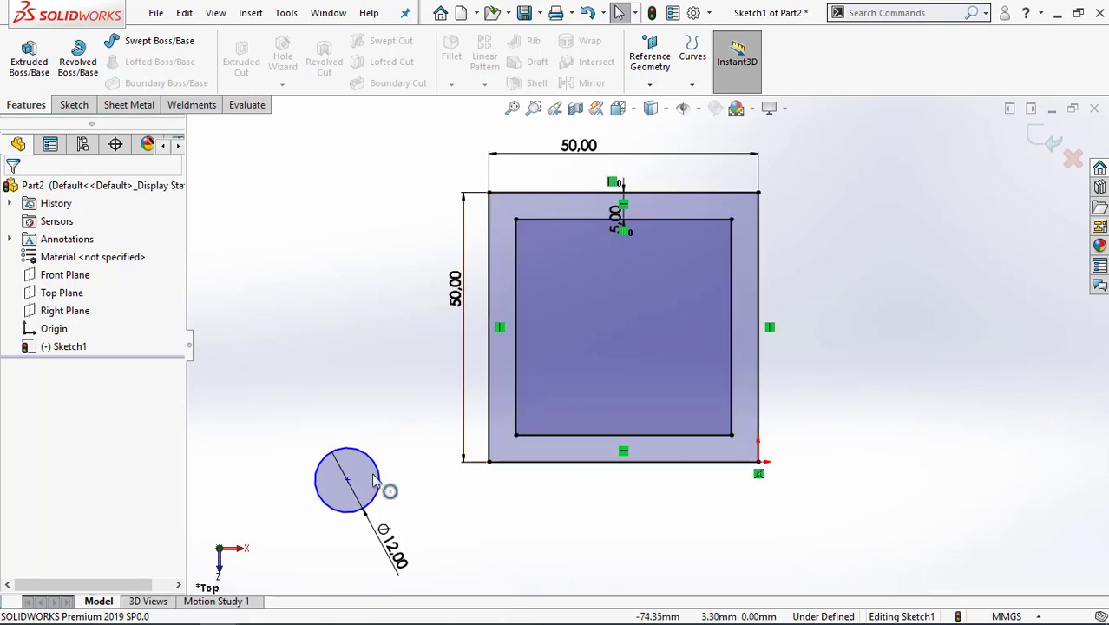
- Move the 12 mm circle onto the outer square's bottom edge, left of its midpoint, and deselect it
left_click_drag(348, 479, 548, 470)
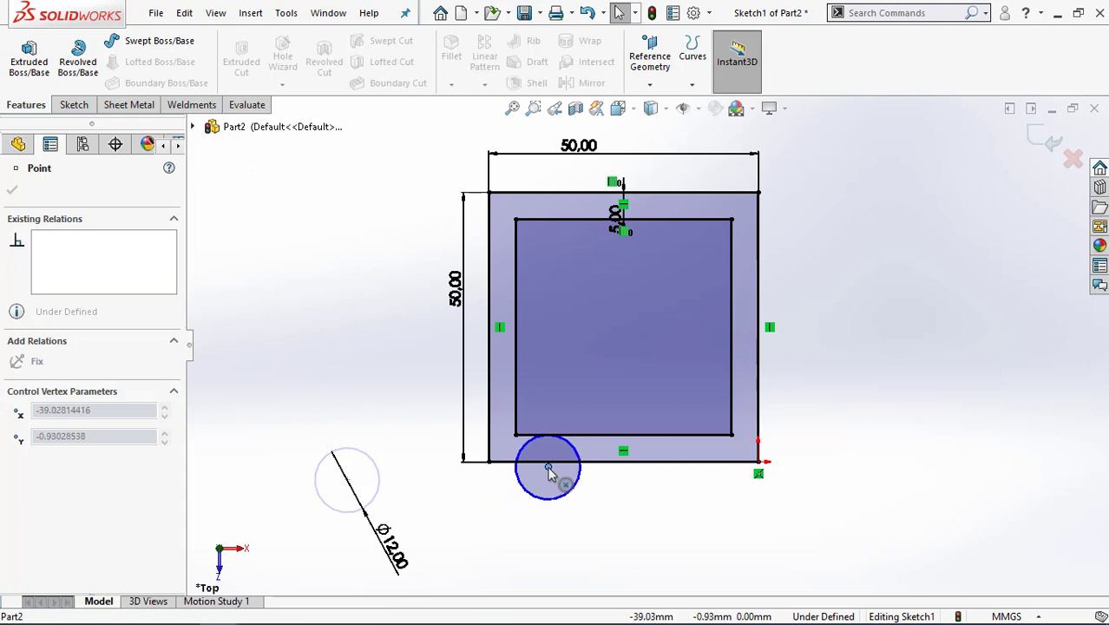
left_click_drag(549, 470, 573, 477)
left_click(674, 517)
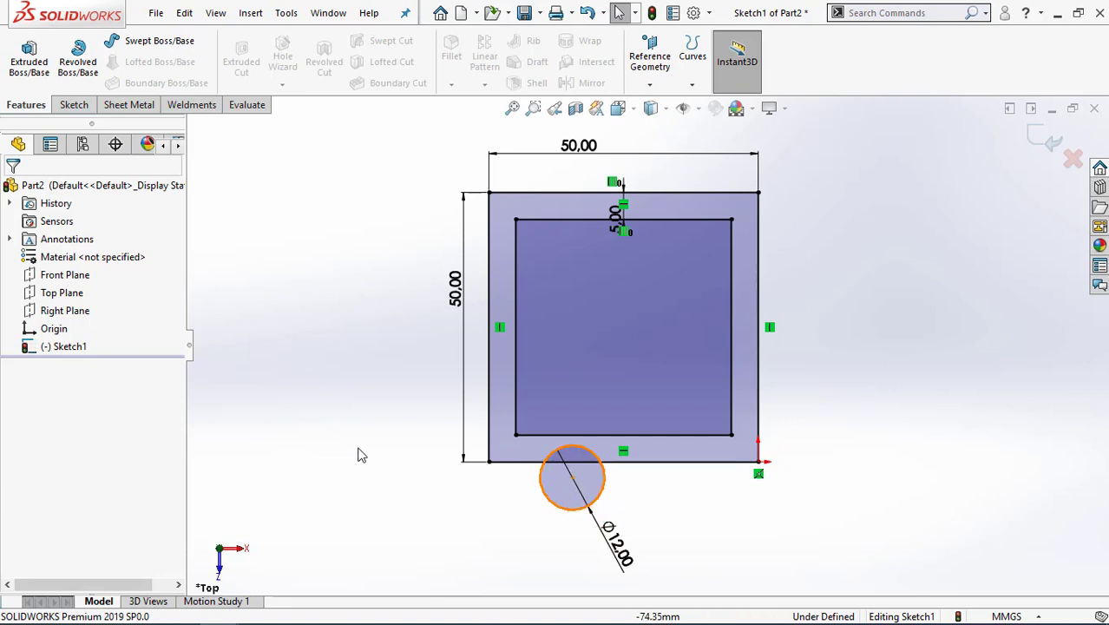
mouse_move(236, 599)
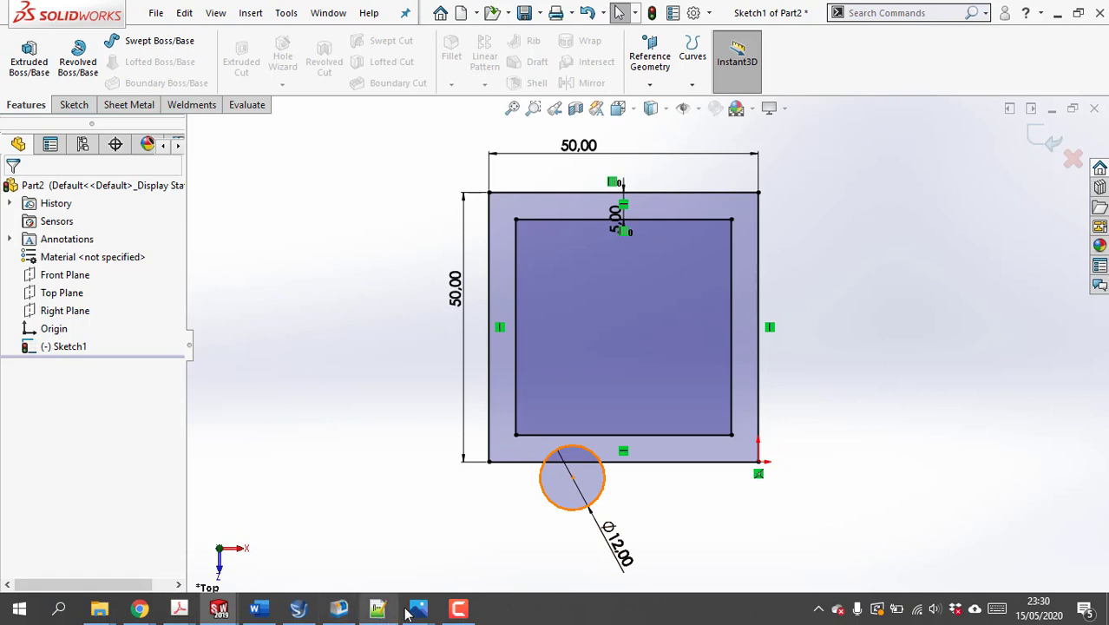
- Move the 12 mm circle to the outer square's lower-left corner, up onto its left edge, and below the corner at about X -48, Y -9
left_click_drag(572, 477, 490, 486)
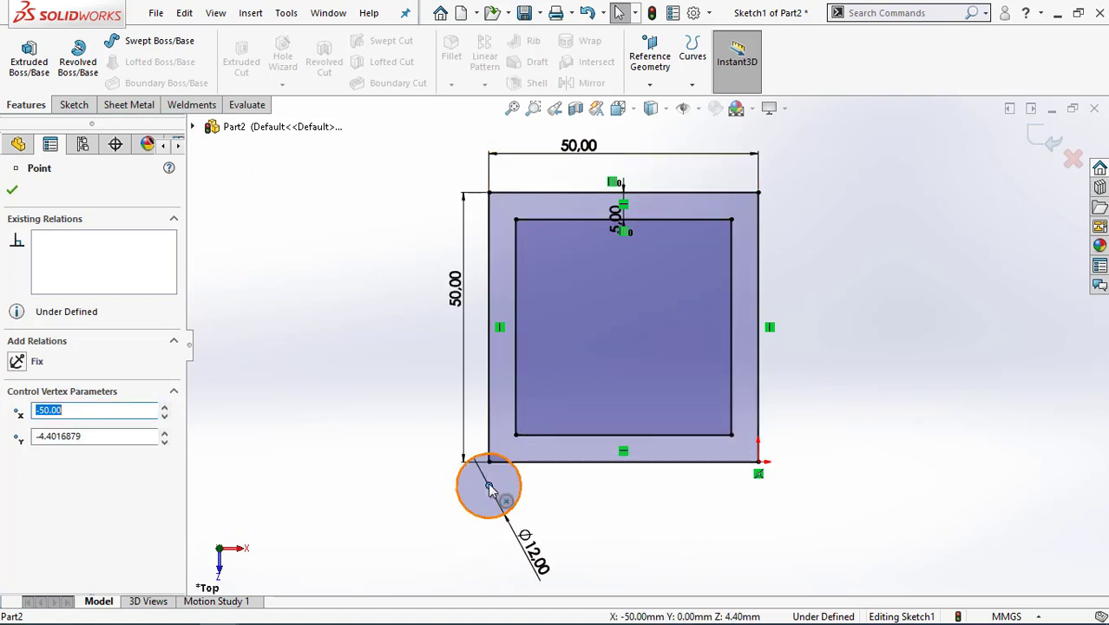
left_click_drag(489, 487, 480, 379)
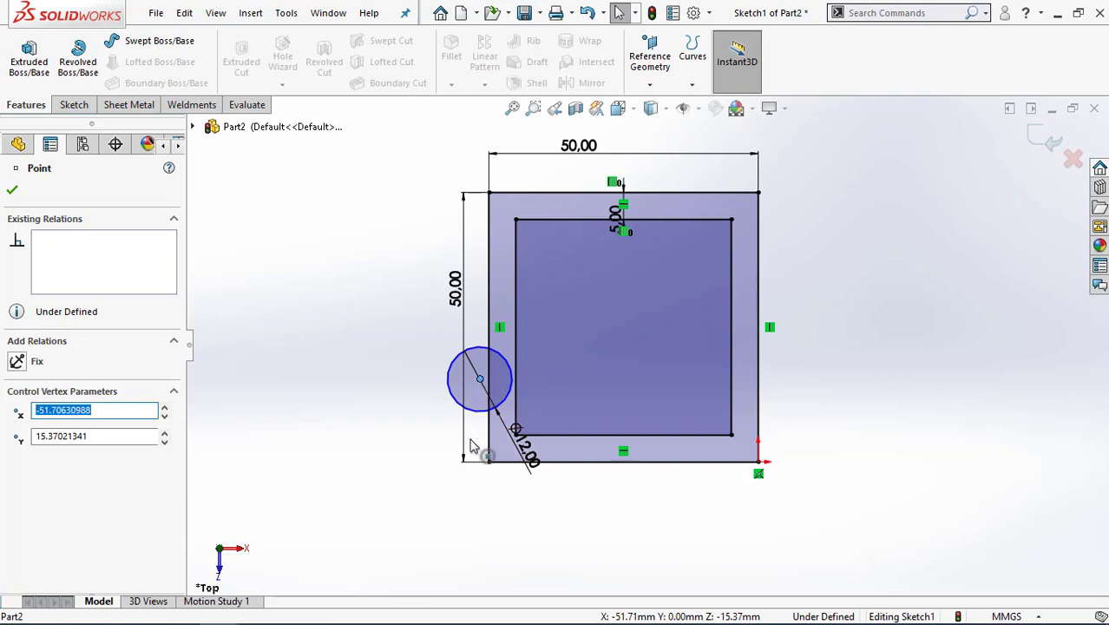
left_click_drag(480, 380, 498, 510)
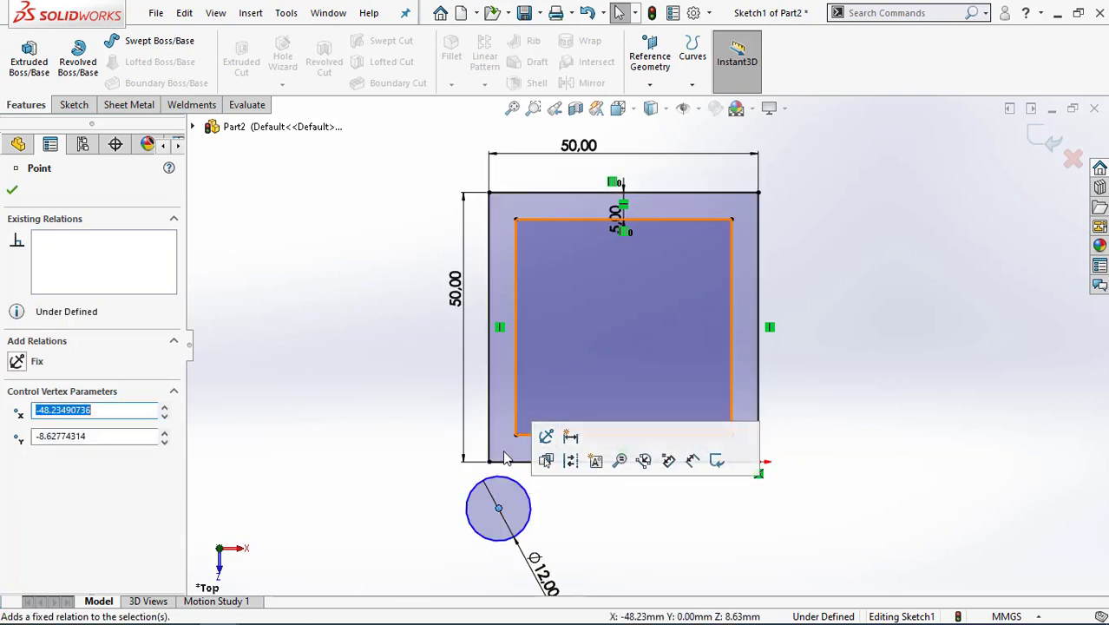
left_click(570, 550)
- Move the 12 mm circle onto the outer square's left edge, then place it outside the lower-left corner and deselect it
left_click_drag(498, 508, 476, 430)
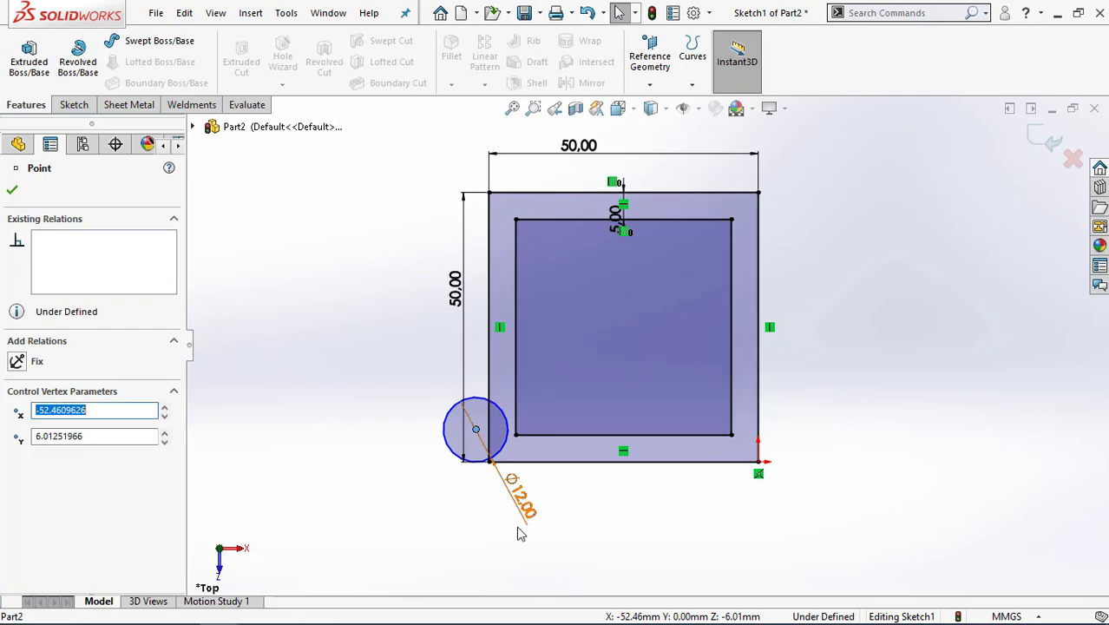
left_click(491, 562)
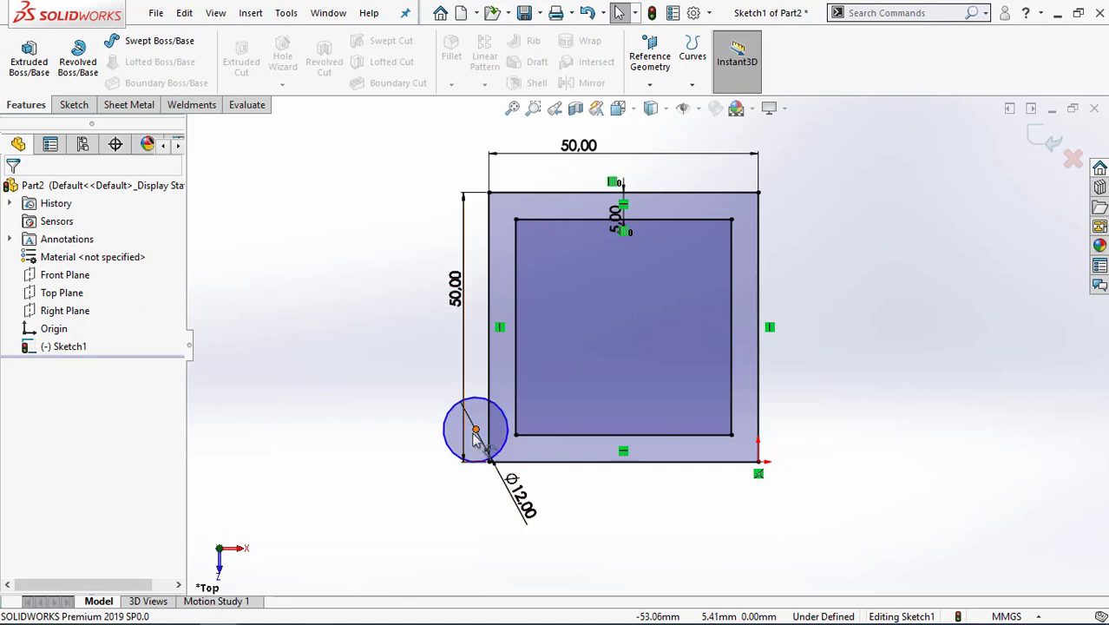
left_click_drag(476, 431, 453, 496)
left_click(726, 556)
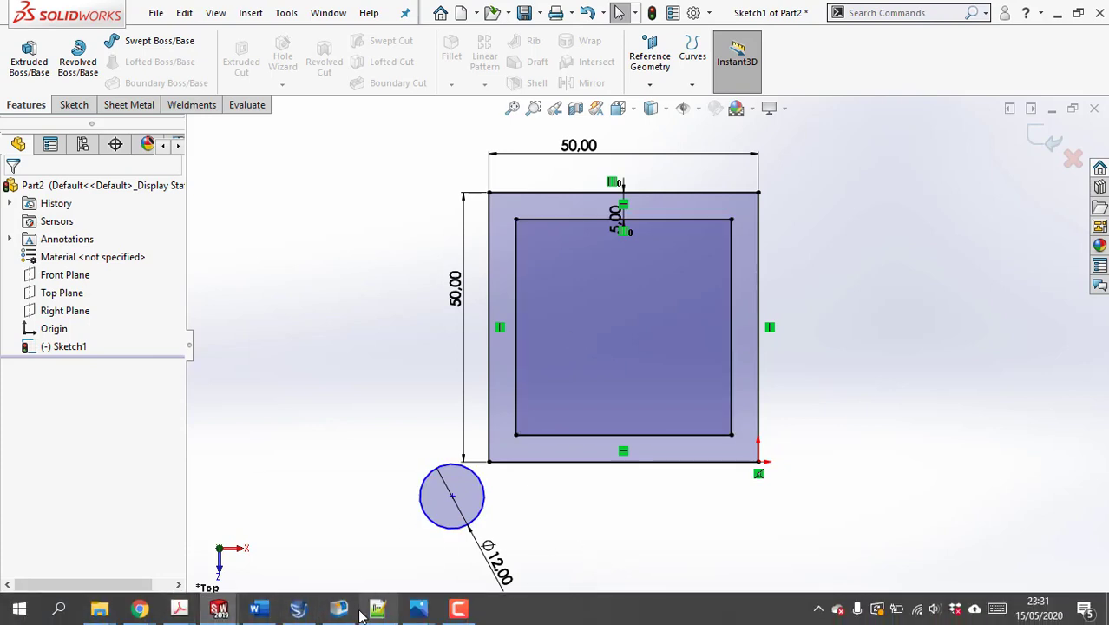
- Switch to the SINUMERIK 802SE M simulator and examine the milled workpiece and its tool paths
left_click(348, 613)
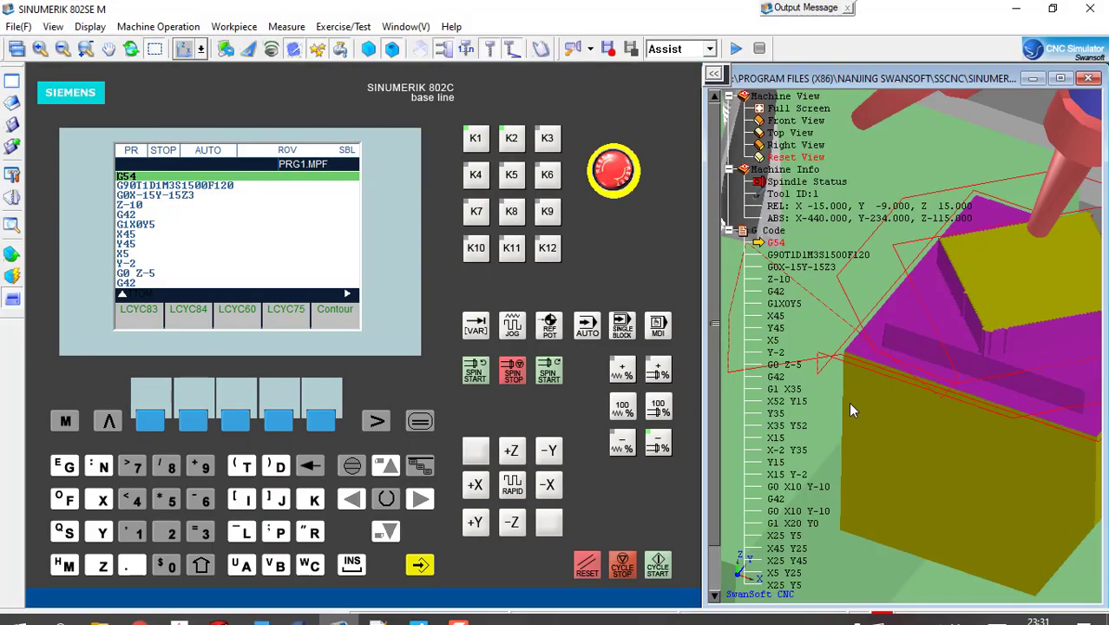
scroll(928, 215, "up", 1)
scroll(928, 208, "down", 3)
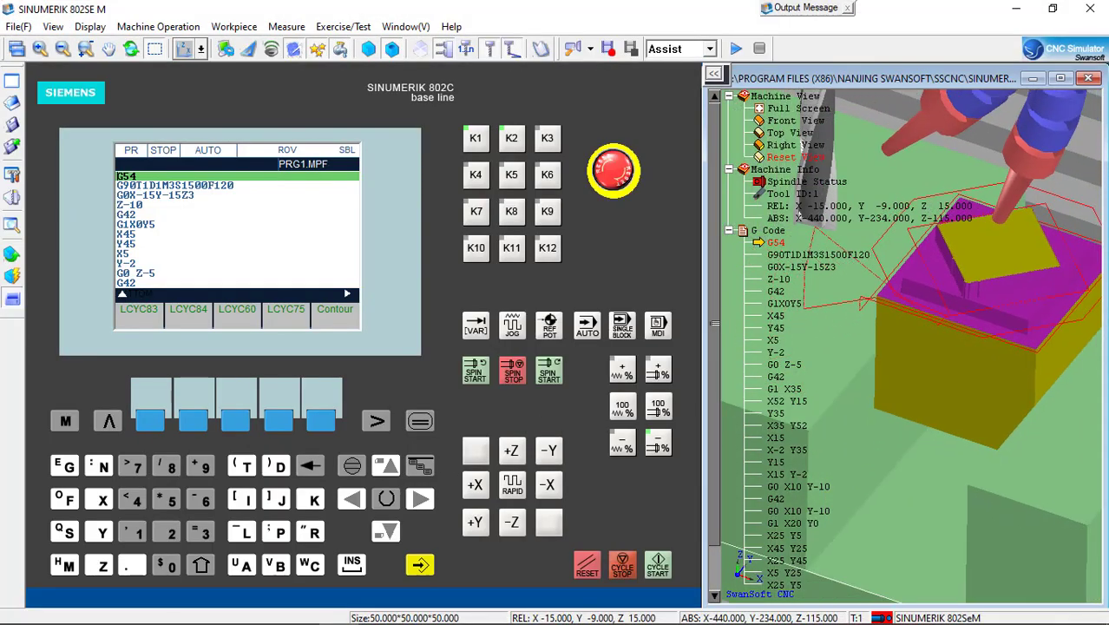
- Close the simulator and choose all listed configuration and project files for saving
left_click(1095, 10)
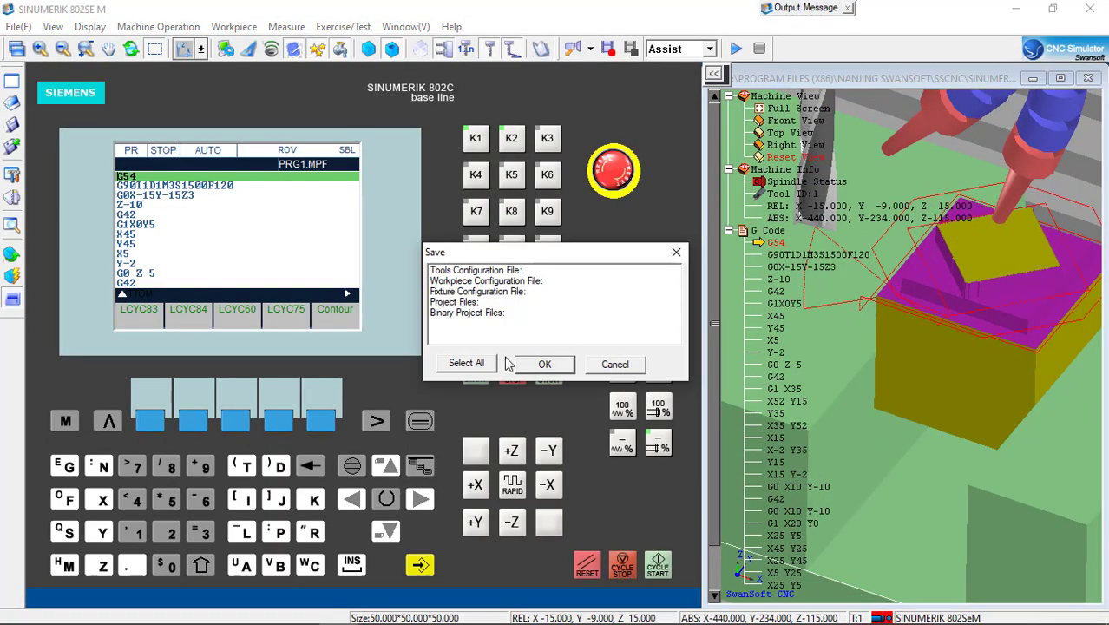
left_click(466, 363)
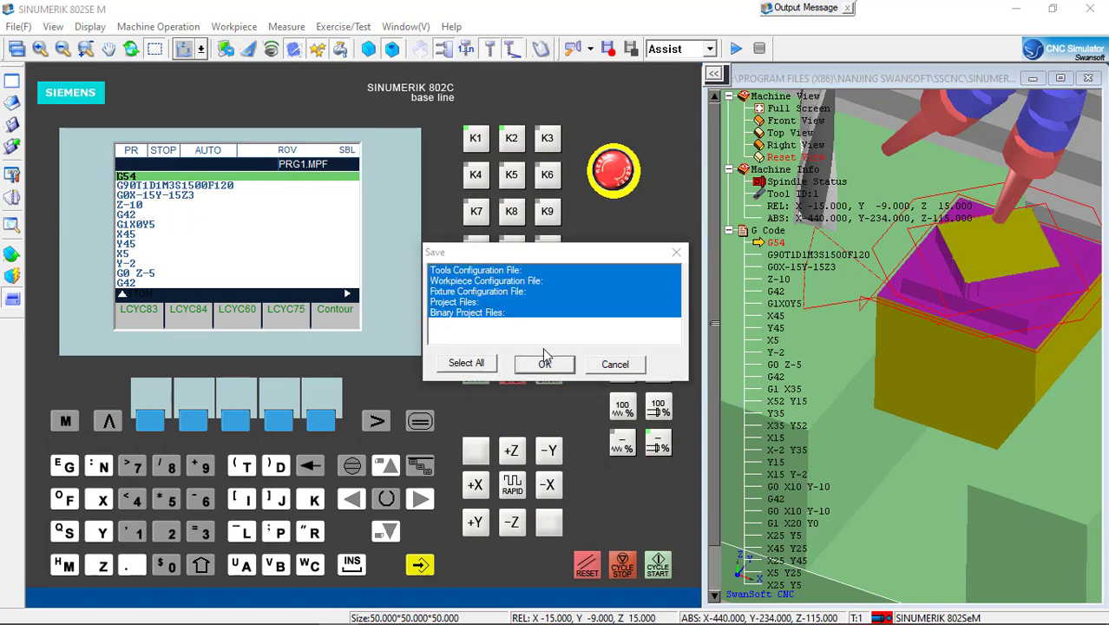
left_click(544, 364)
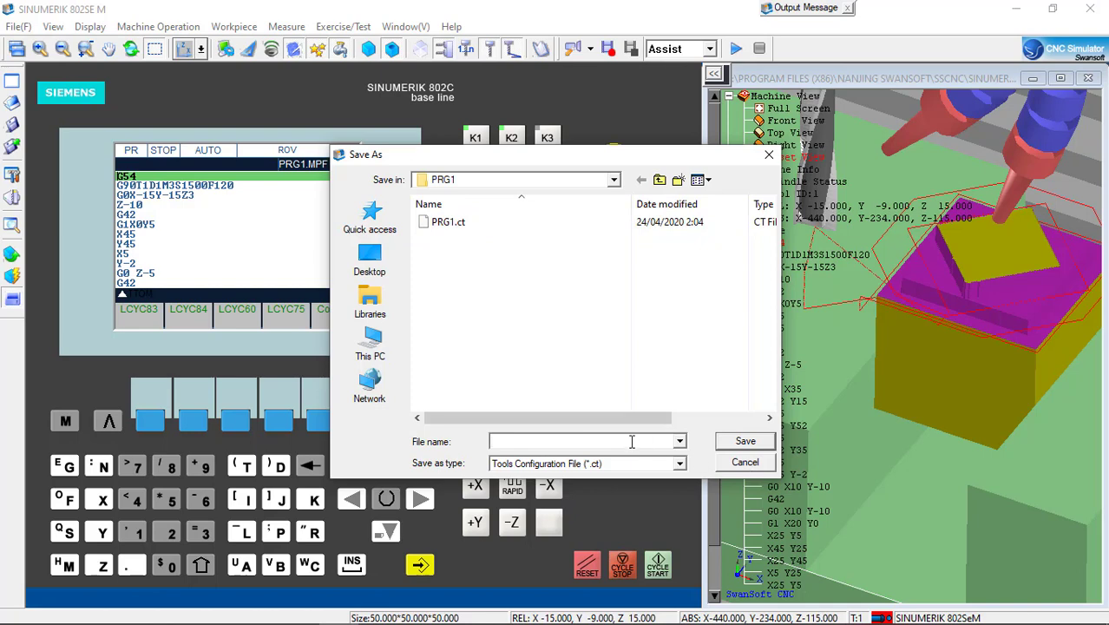
- Save the tools configuration file as prg1 in the PRG1 folder, replacing the existing one
type("prg")
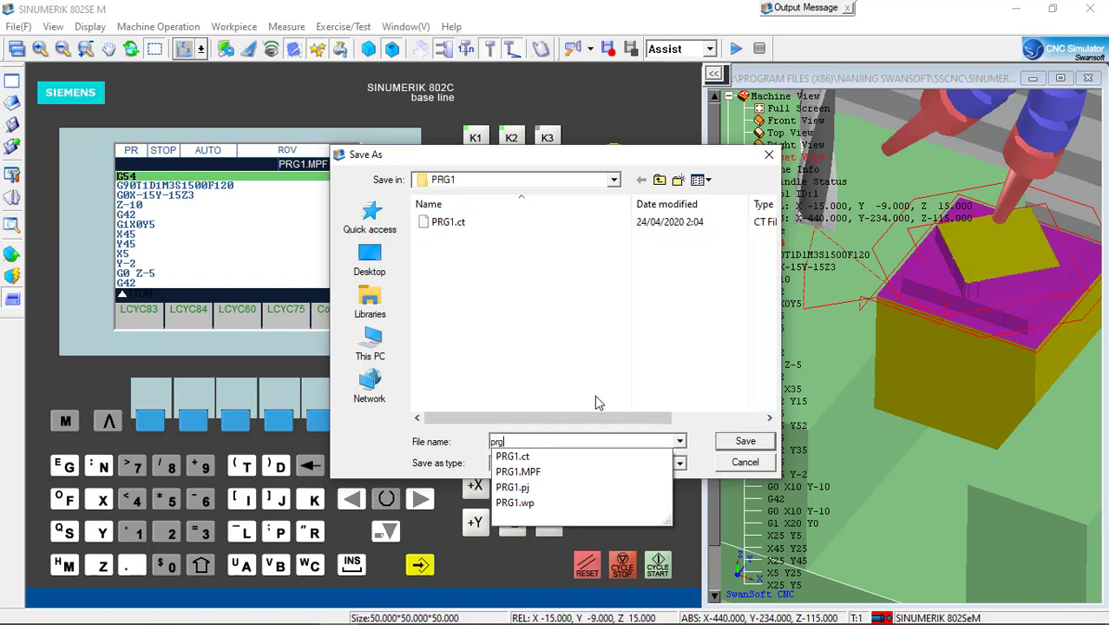
type("1")
left_click(752, 442)
left_click(607, 324)
left_click(528, 362)
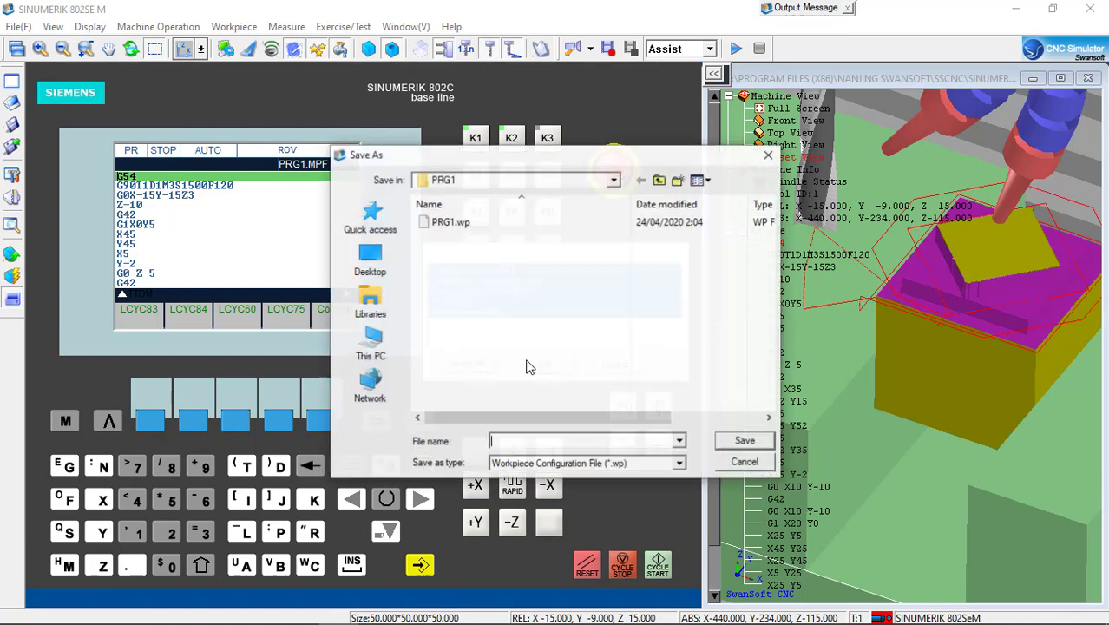
- Save the workpiece configuration file as prg1 in the PRG1 folder, replacing the existing one
left_click(651, 442)
type("p")
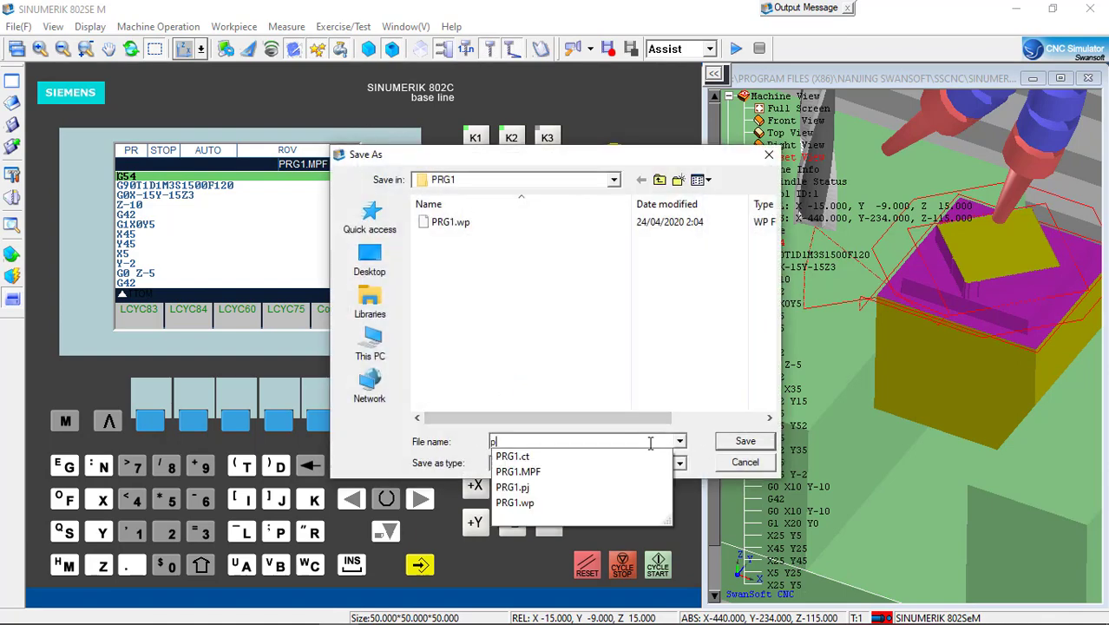
type("rg1")
left_click(731, 442)
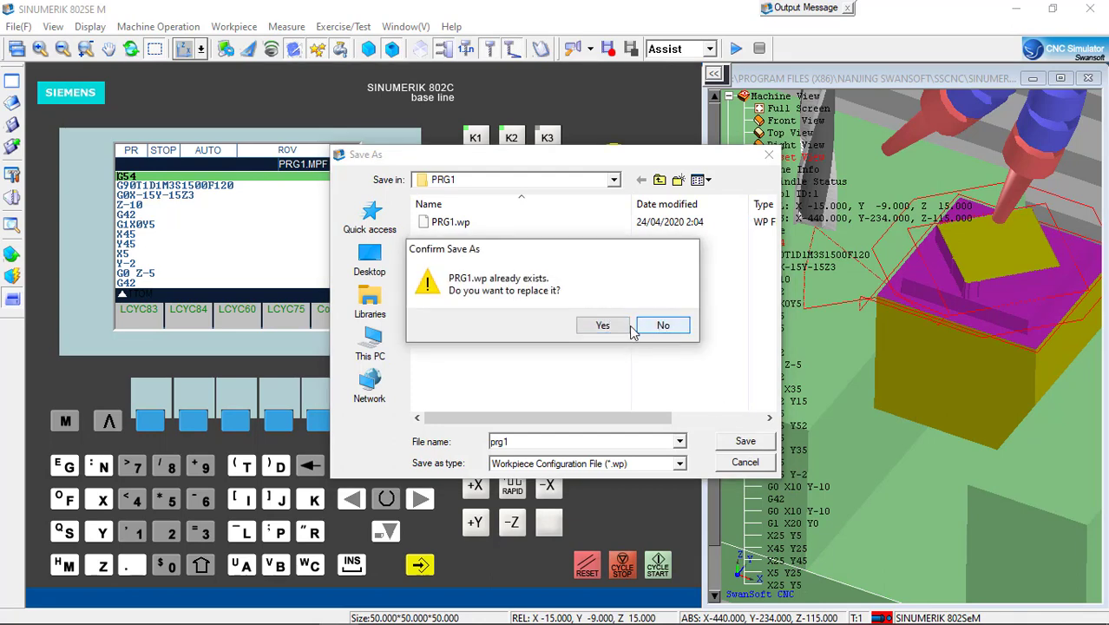
left_click(627, 328)
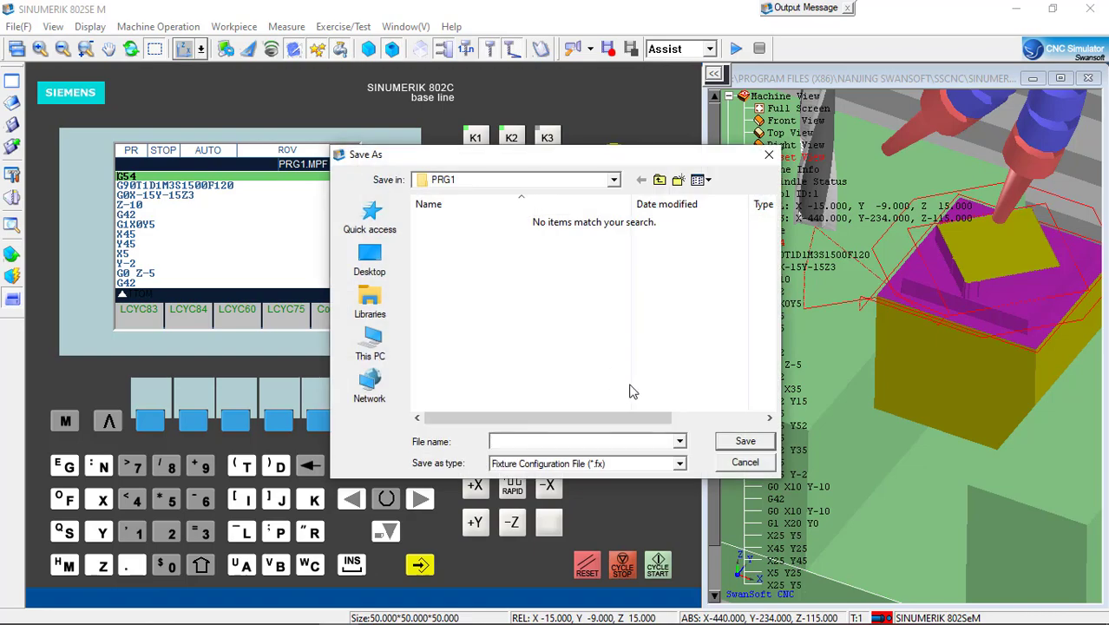
- Save the fixture configuration file as prg1 in the PRG1 folder
type("pr")
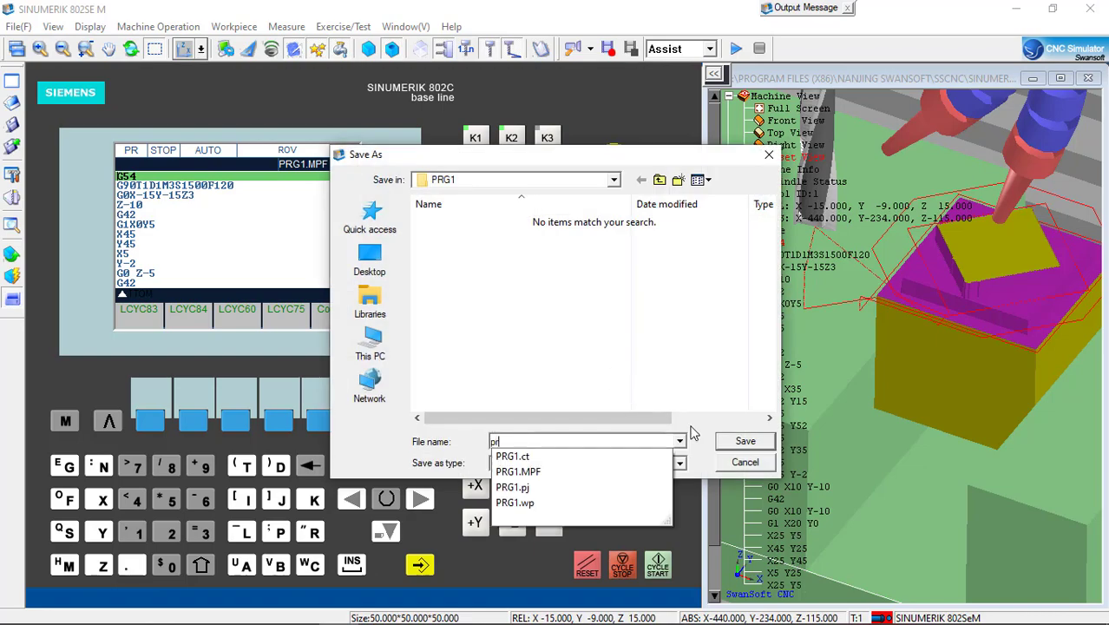
type("g1")
left_click(737, 445)
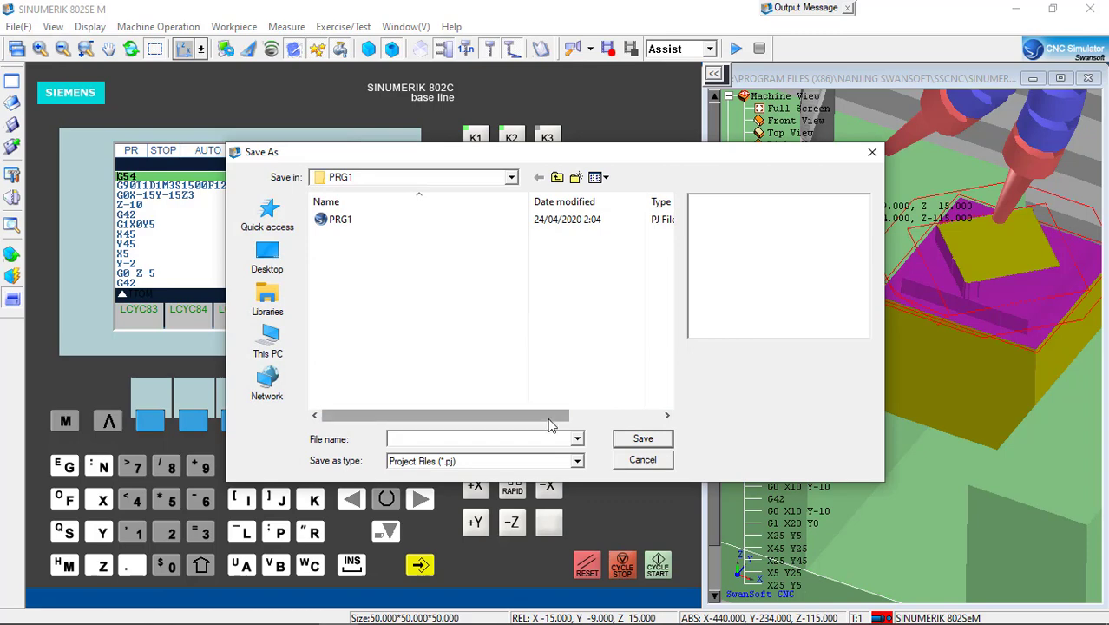
- Save the project file as prg1 in the PRG1 folder, replacing the existing one
left_click(502, 439)
type("prg")
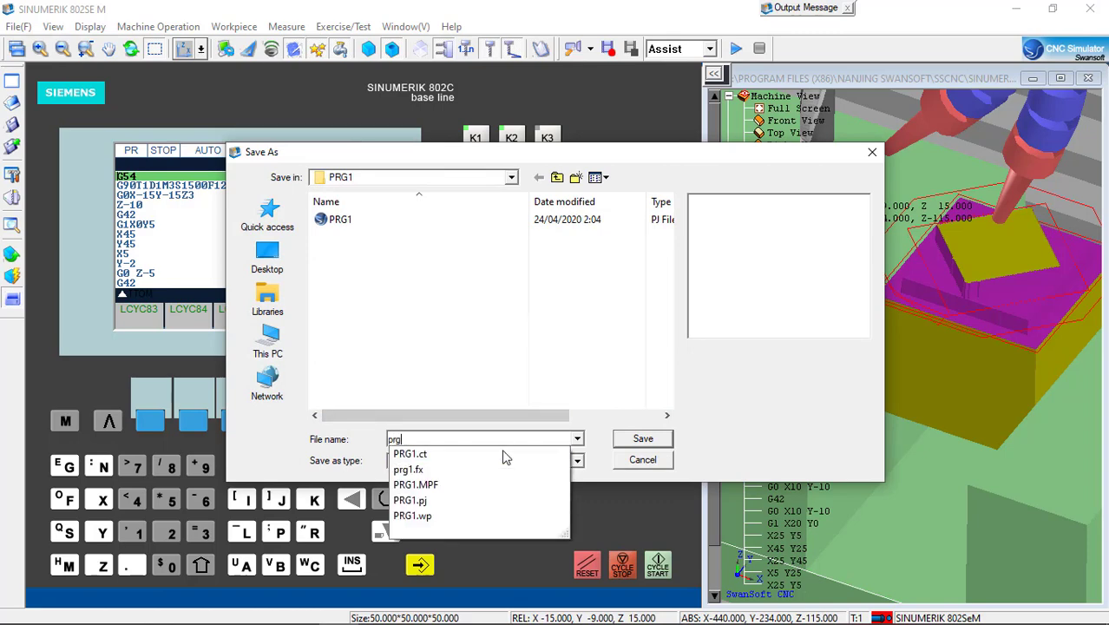
type("1")
left_click(637, 437)
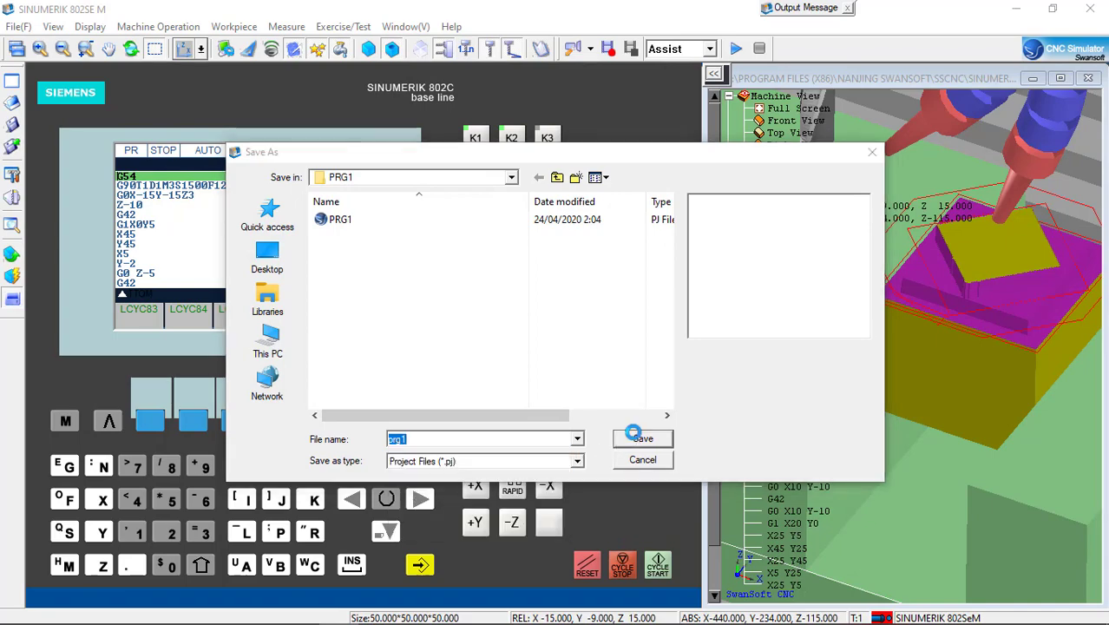
left_click(604, 325)
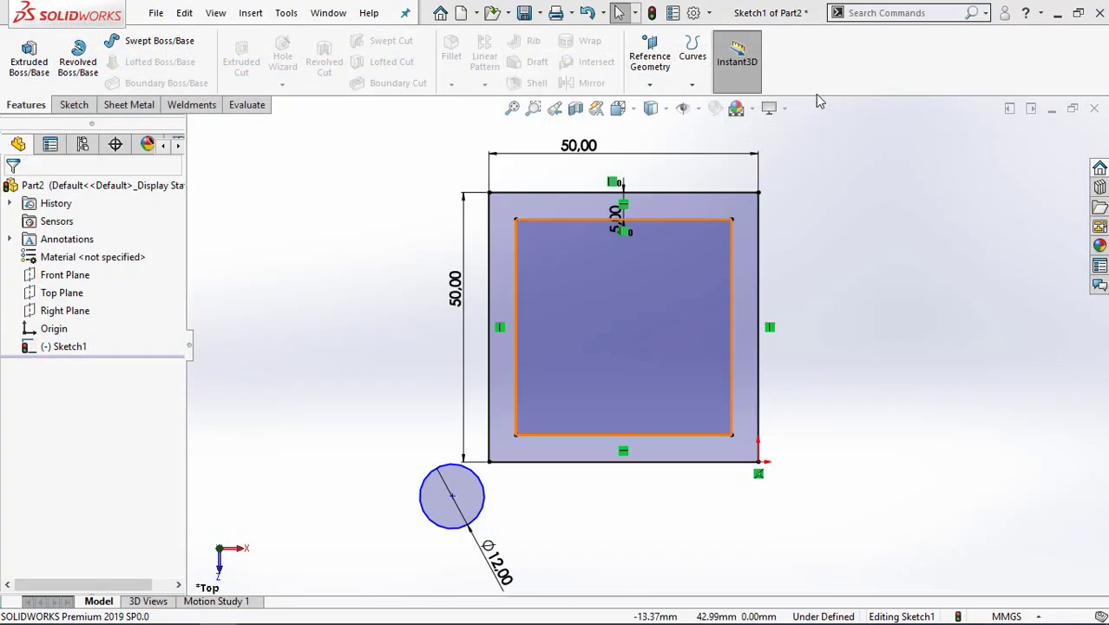
- Minimize SOLIDWORKS, bring up the Swansoft CNC Simulation launcher, and run the SINUMERIK 802C/802Se M system
left_click(1054, 13)
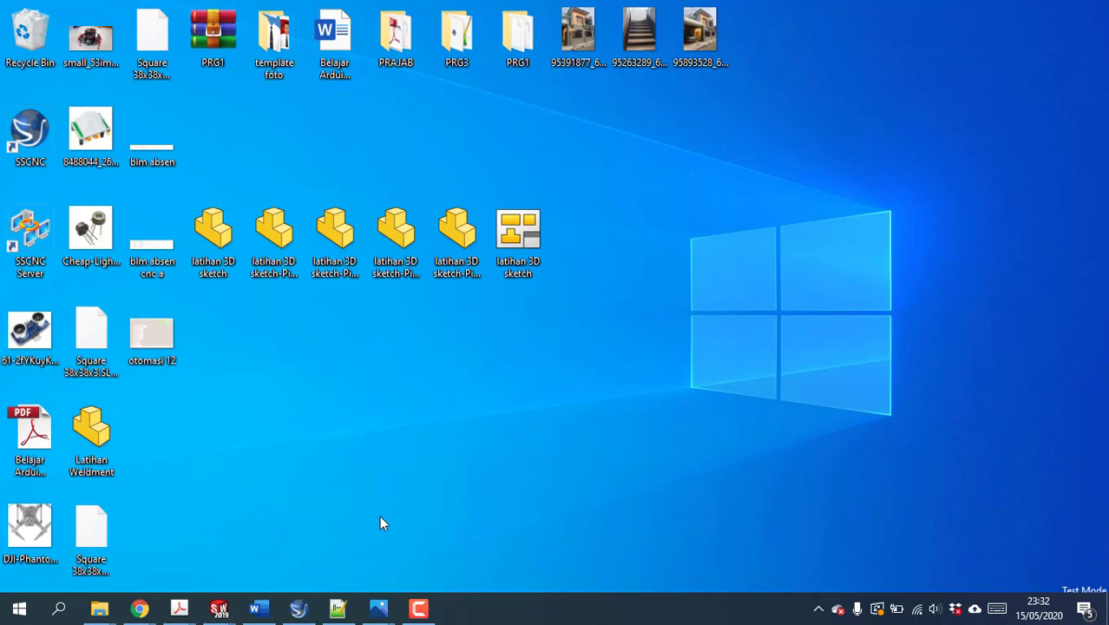
left_click(302, 609)
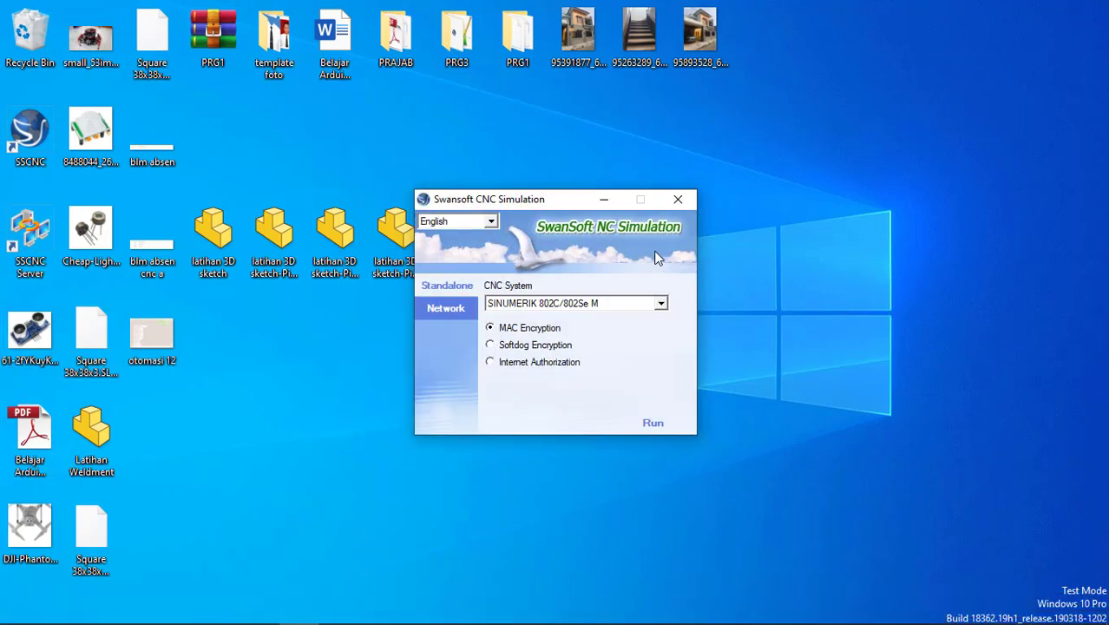
left_click(660, 304)
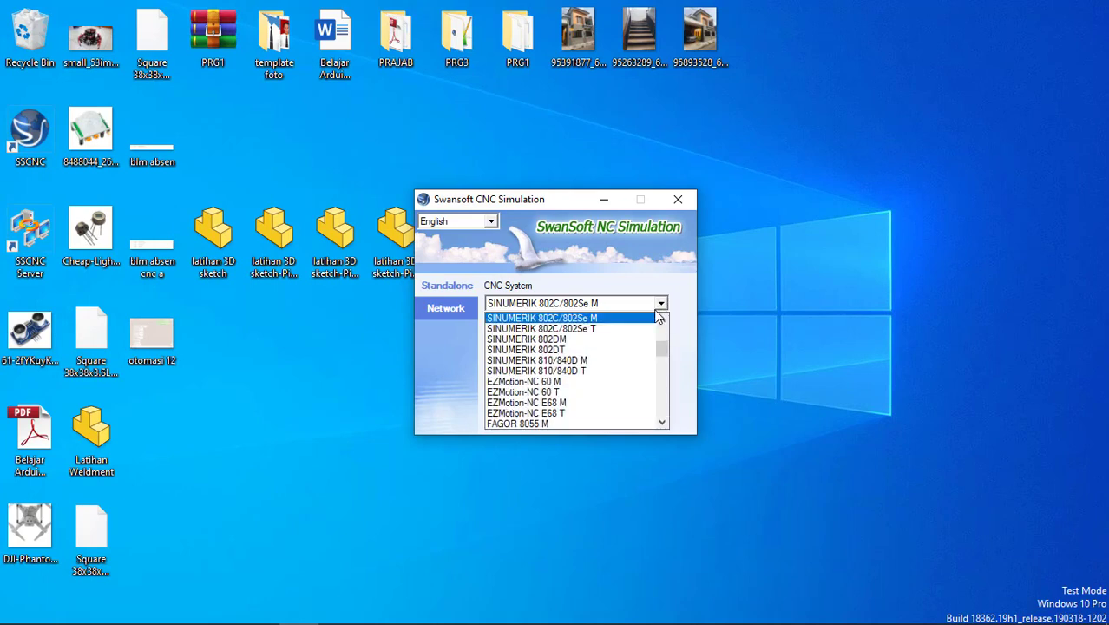
scroll(632, 358, "up", 2)
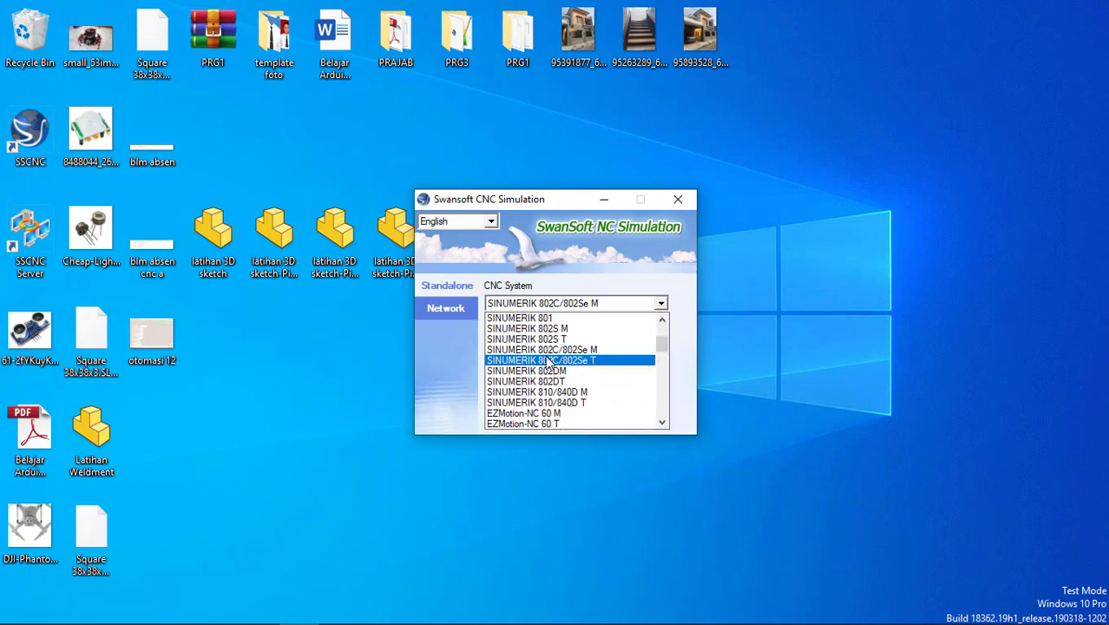
left_click(611, 351)
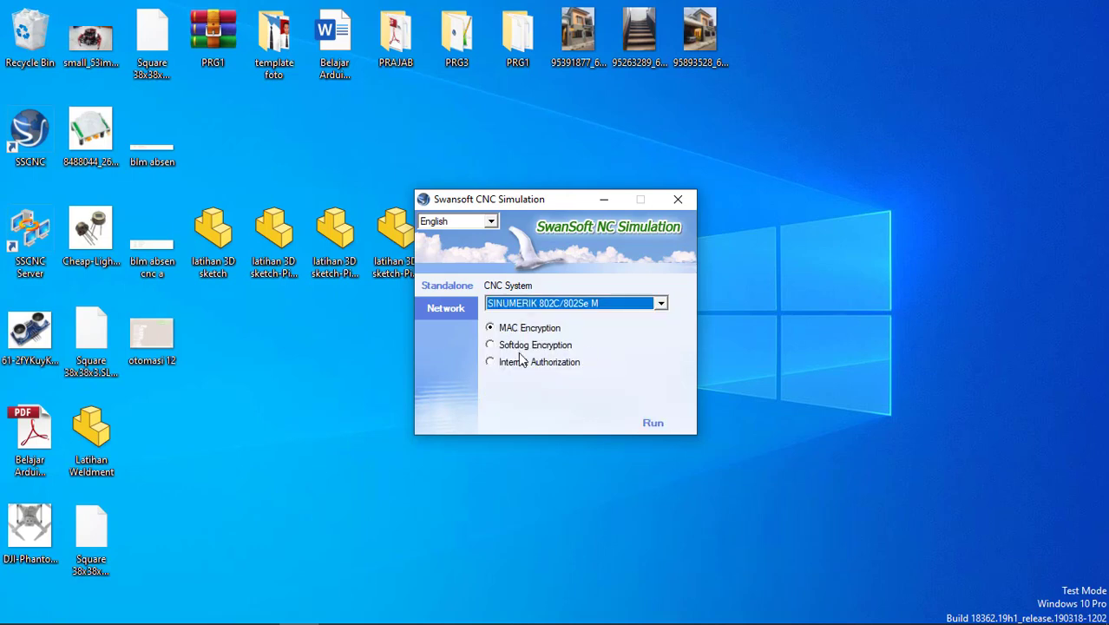
left_click(650, 423)
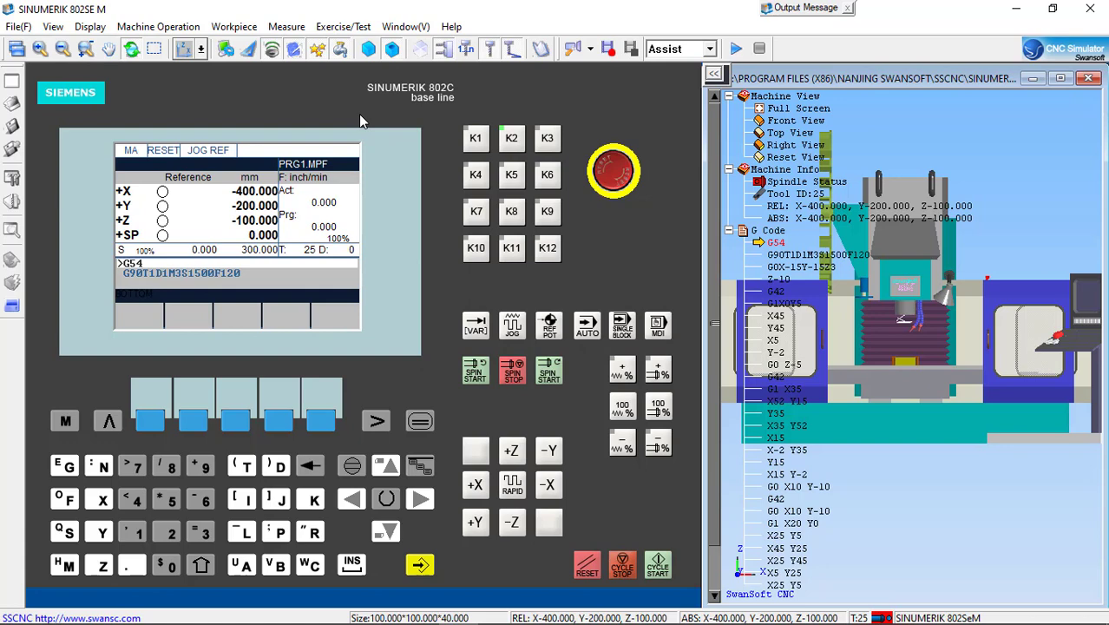
- View the milling machine's spindle and workpiece up close, then switch to Word to show the G-code table
scroll(872, 318, "down", 1)
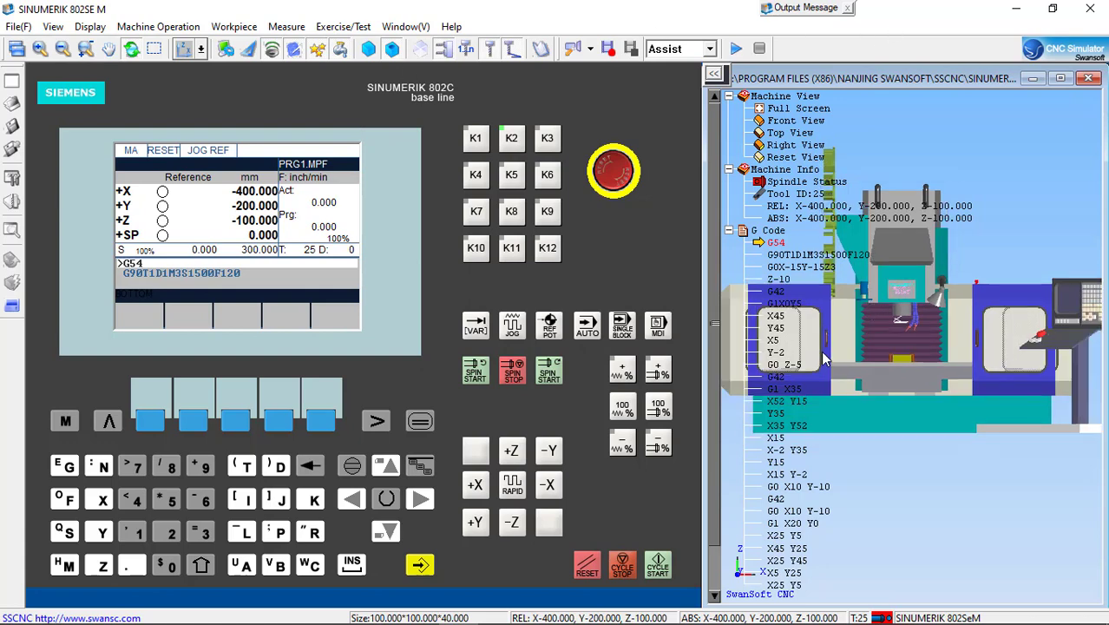
scroll(868, 325, "up", 3)
scroll(853, 314, "up", 1)
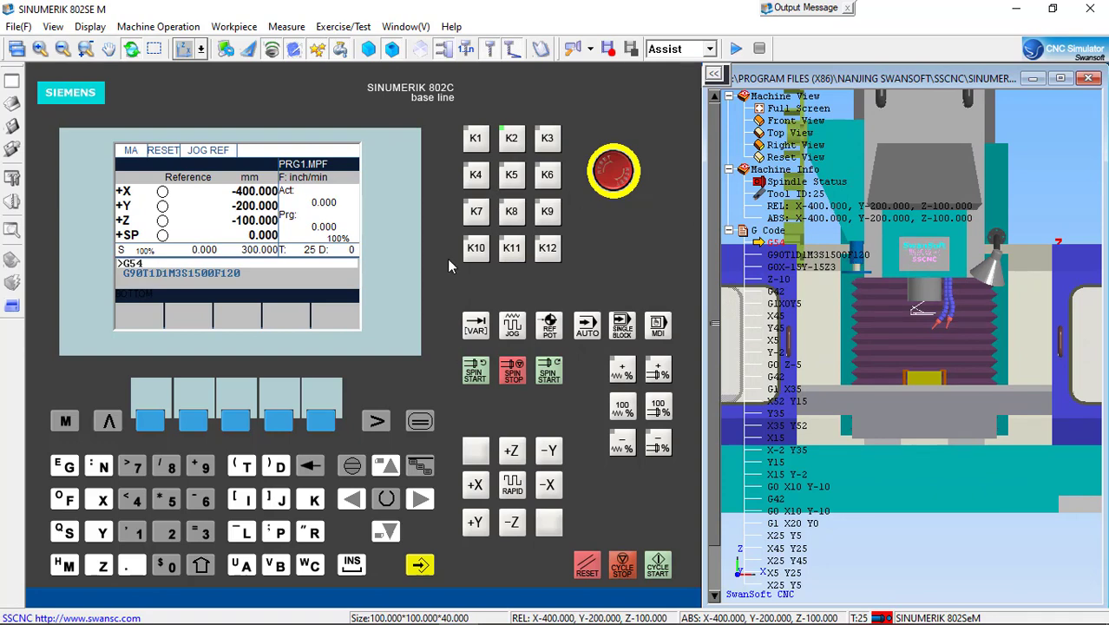
mouse_move(237, 608)
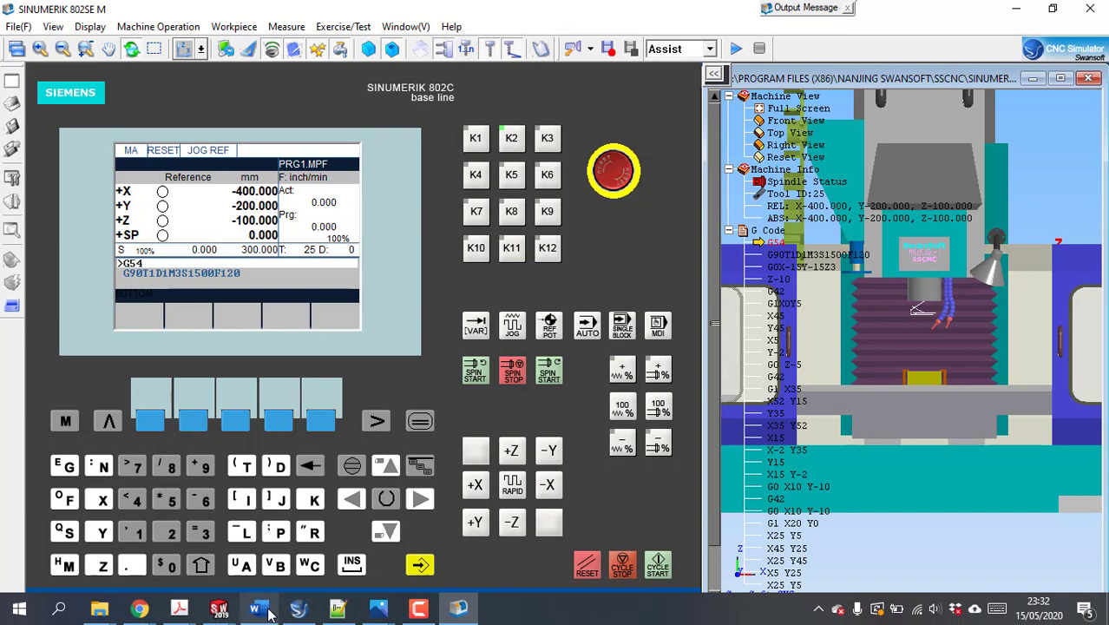
mouse_move(378, 613)
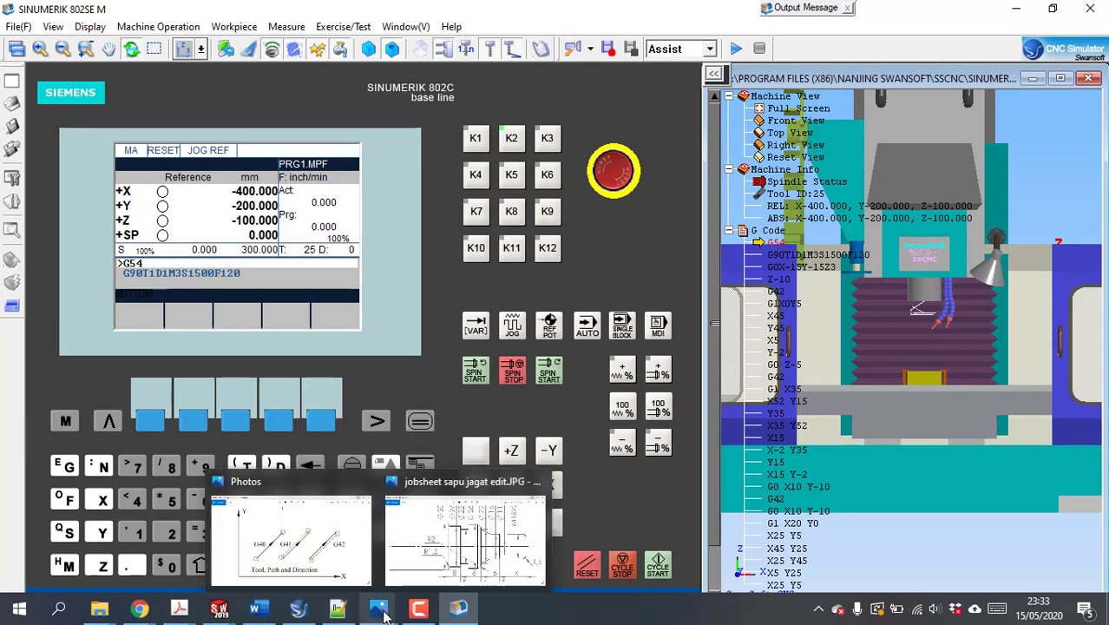
left_click(257, 549)
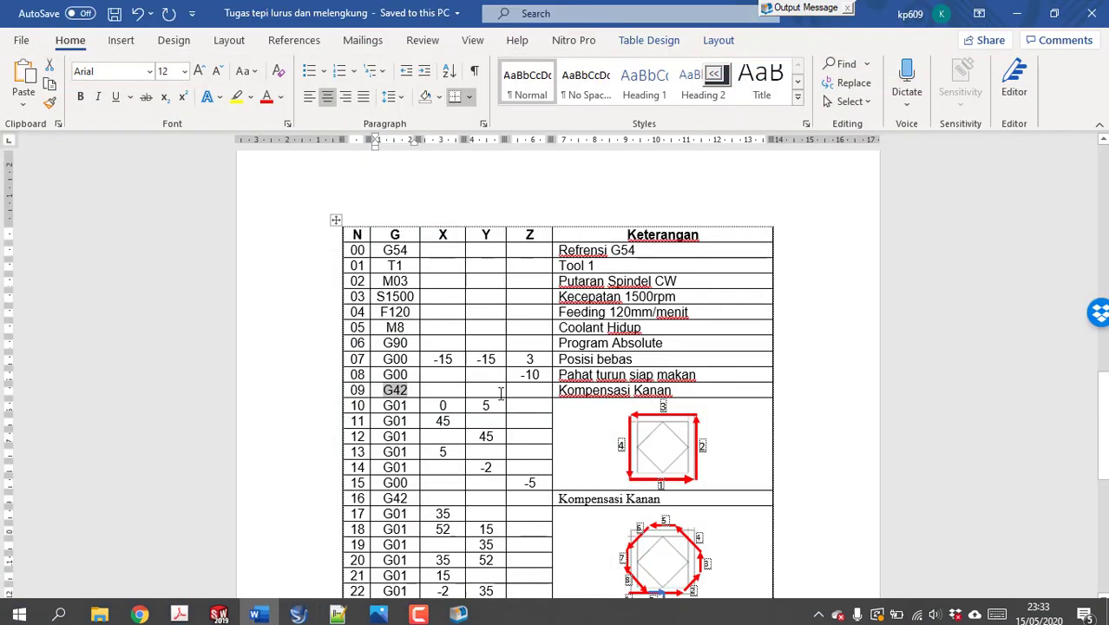
- Review the stepped block's dimensioned drawing in the Word document, and switch back to the CNC simulator
scroll(587, 374, "down", 10)
scroll(587, 373, "up", 2)
scroll(587, 375, "down", 2)
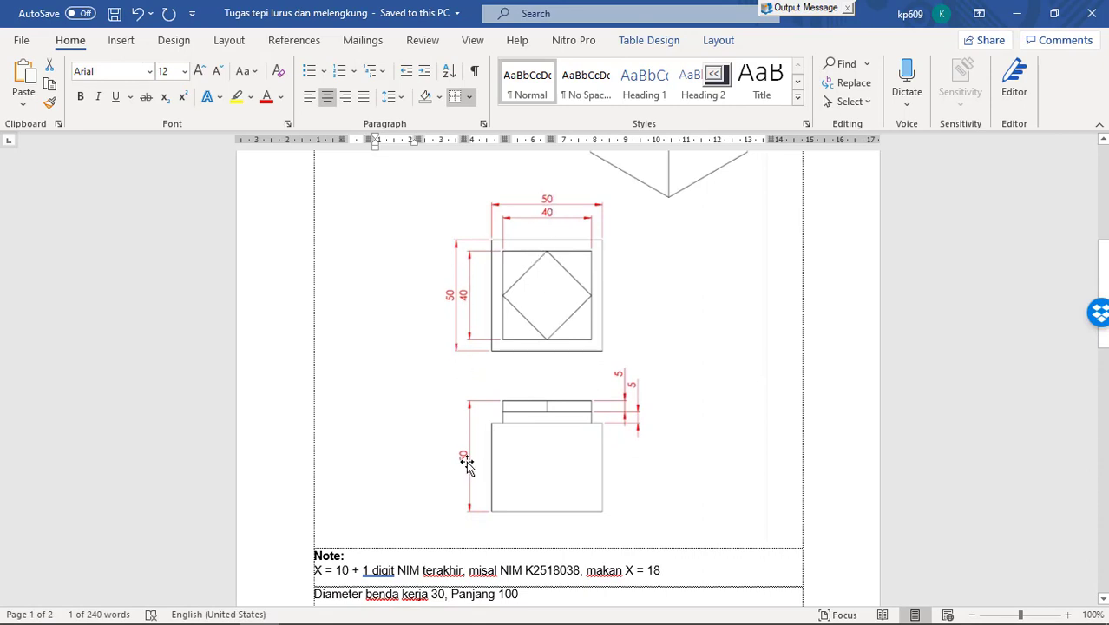
left_click(1013, 14)
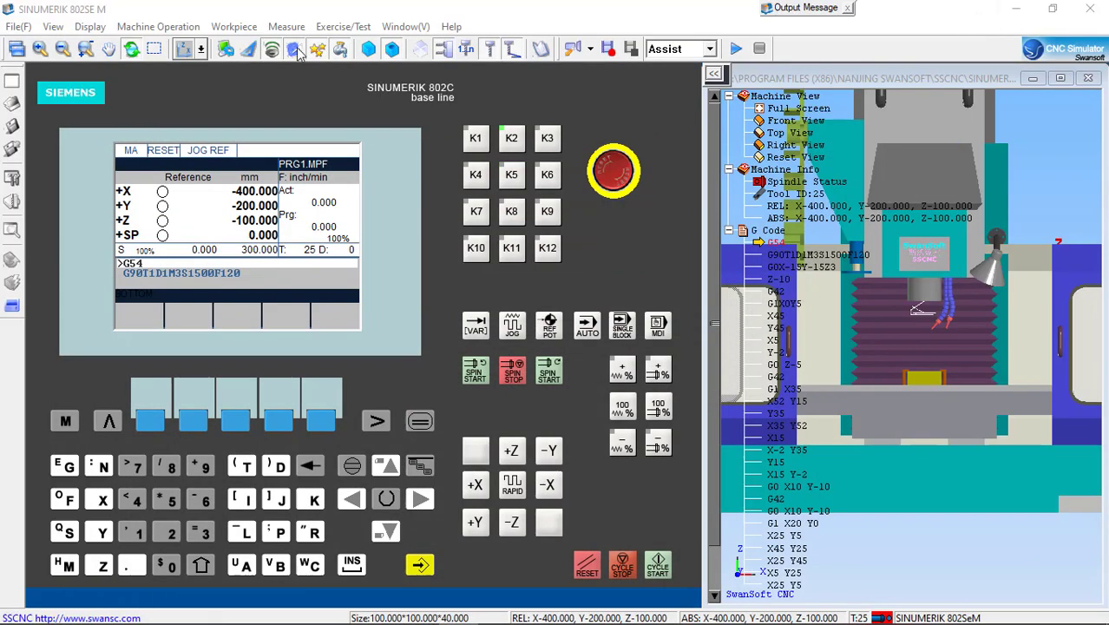
- Enable the milling machine and return its Y, X and Z axes to the machine origin
left_click(249, 26)
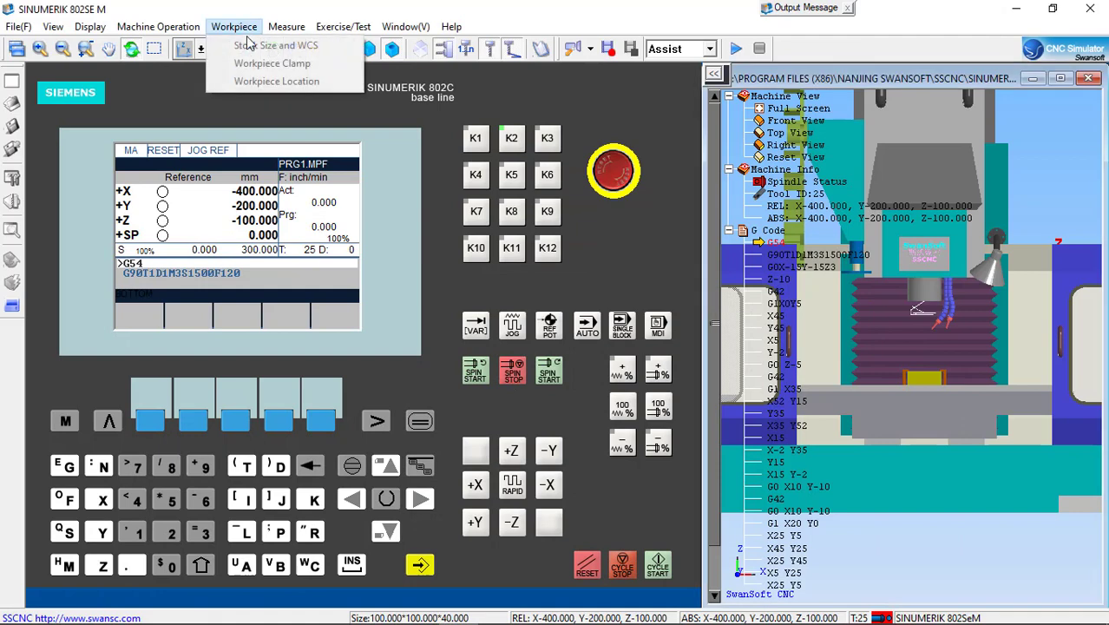
left_click(477, 139)
left_click(478, 139)
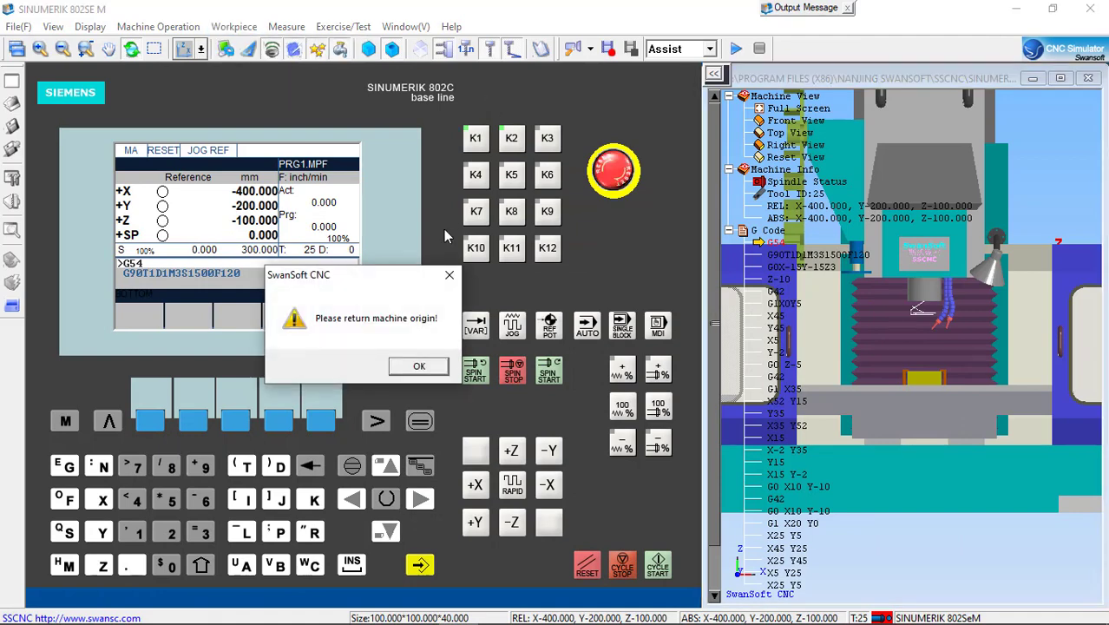
left_click(426, 367)
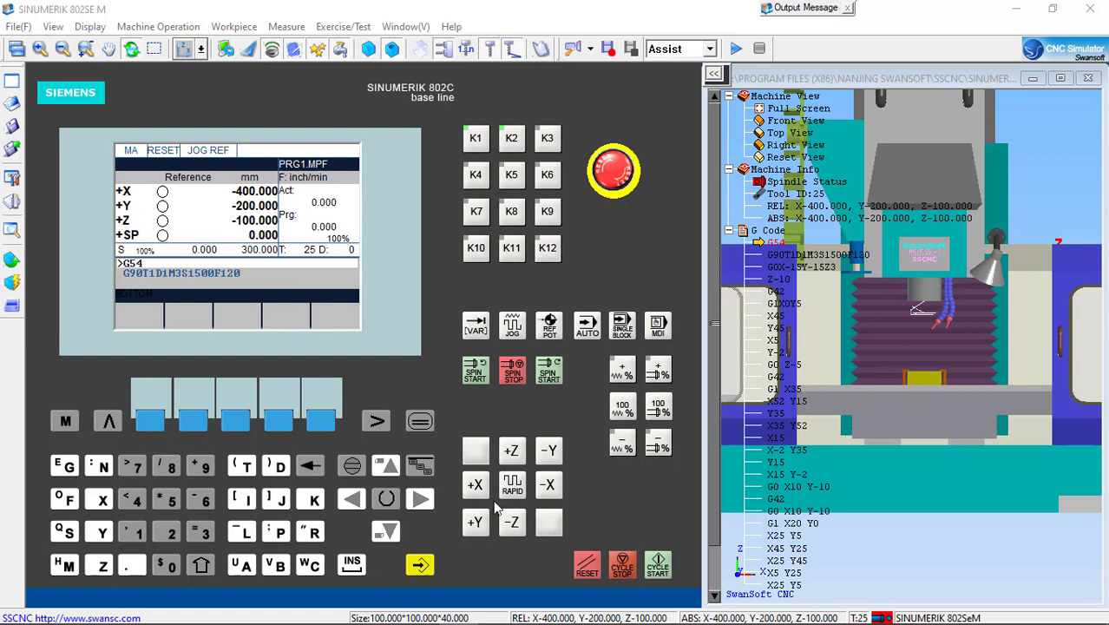
left_click(475, 521)
left_click(475, 484)
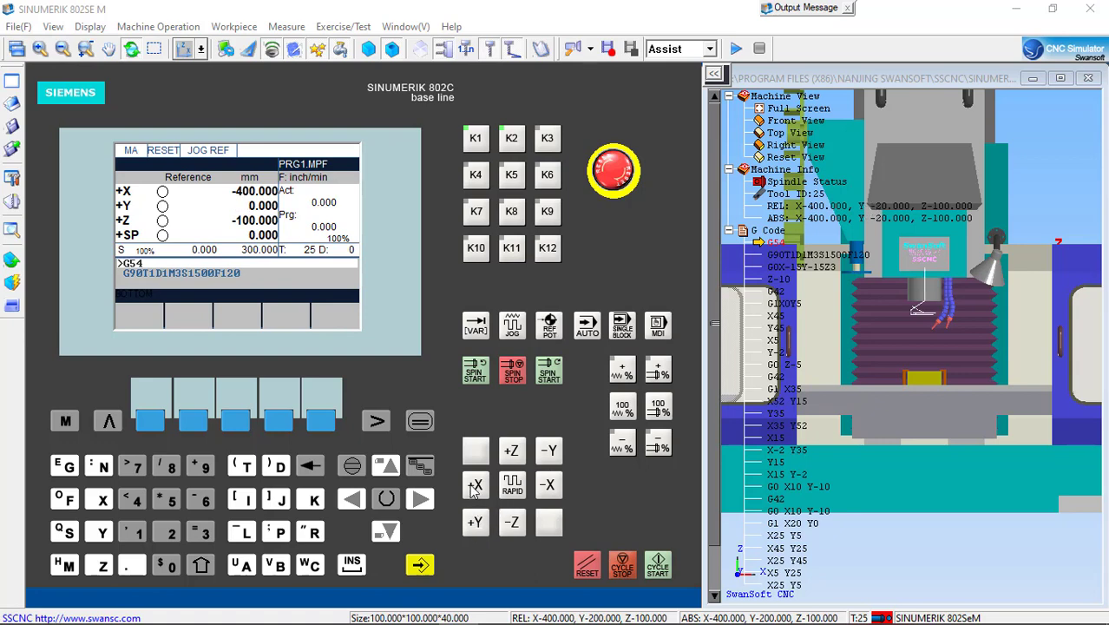
left_click(512, 452)
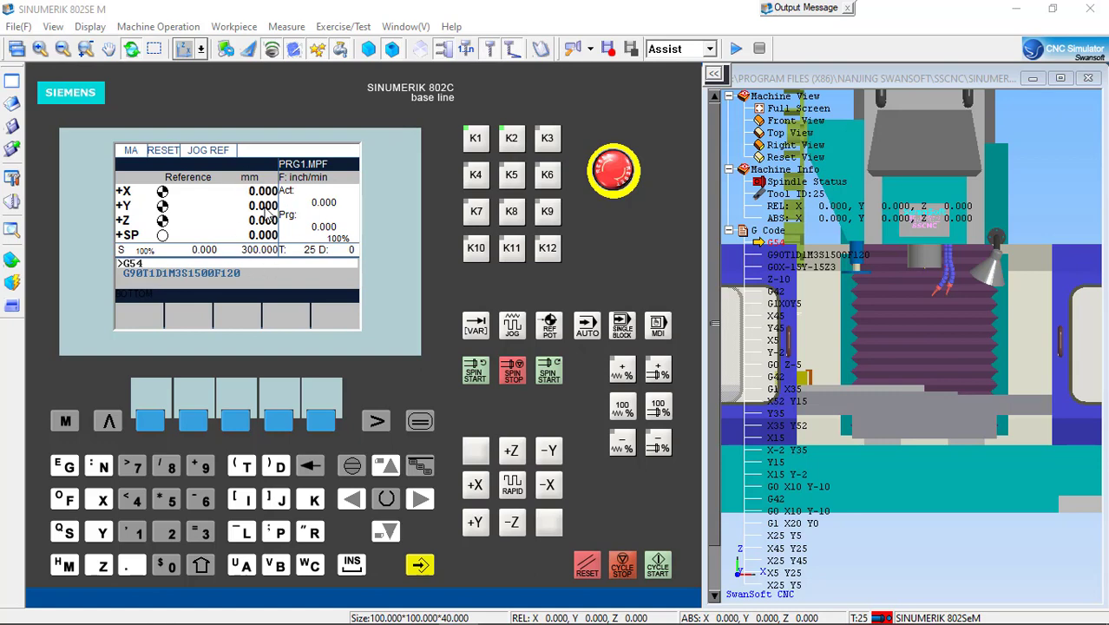
- Set the box stock size to 50 × 50 × 50 and replace the current workpiece with it
left_click(224, 26)
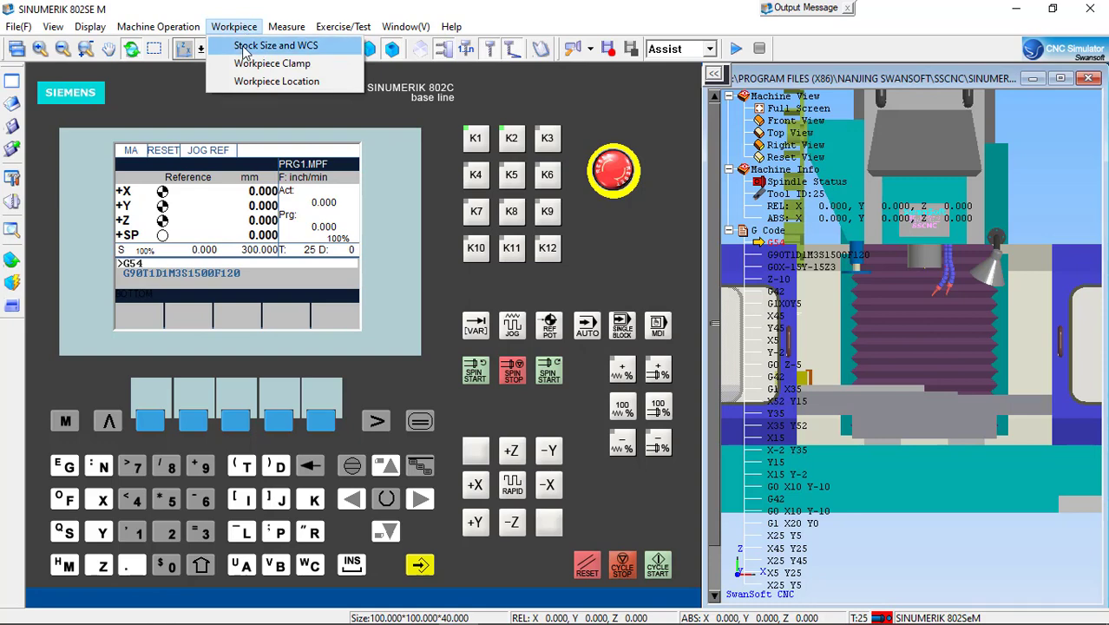
left_click(245, 53)
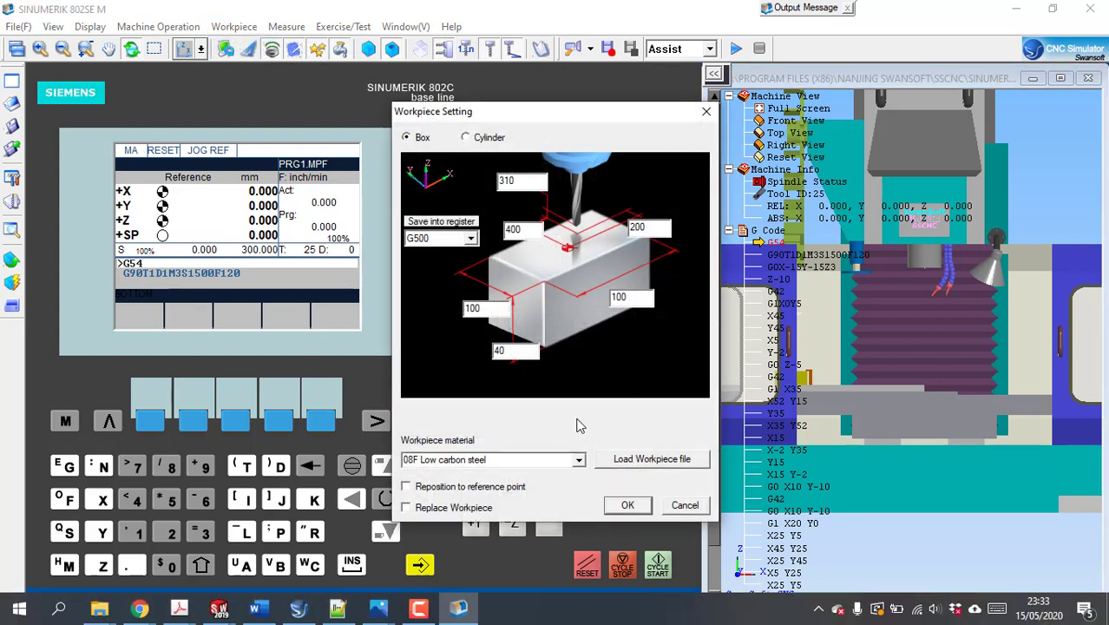
left_click(417, 610)
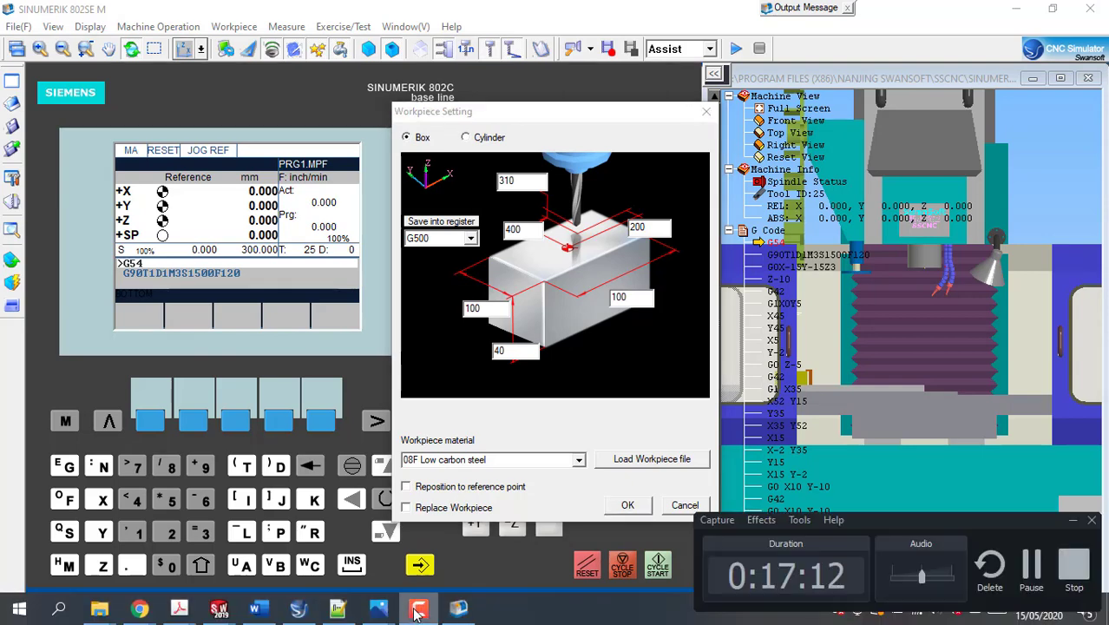
left_click(1073, 520)
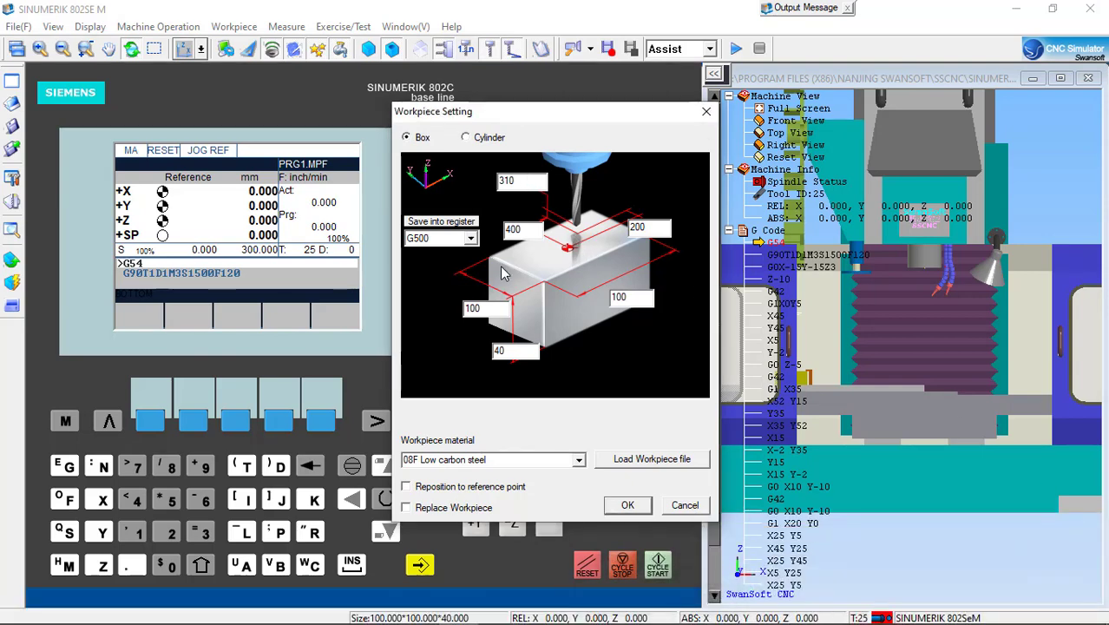
double_click(484, 309)
type("50")
double_click(631, 296)
type("50")
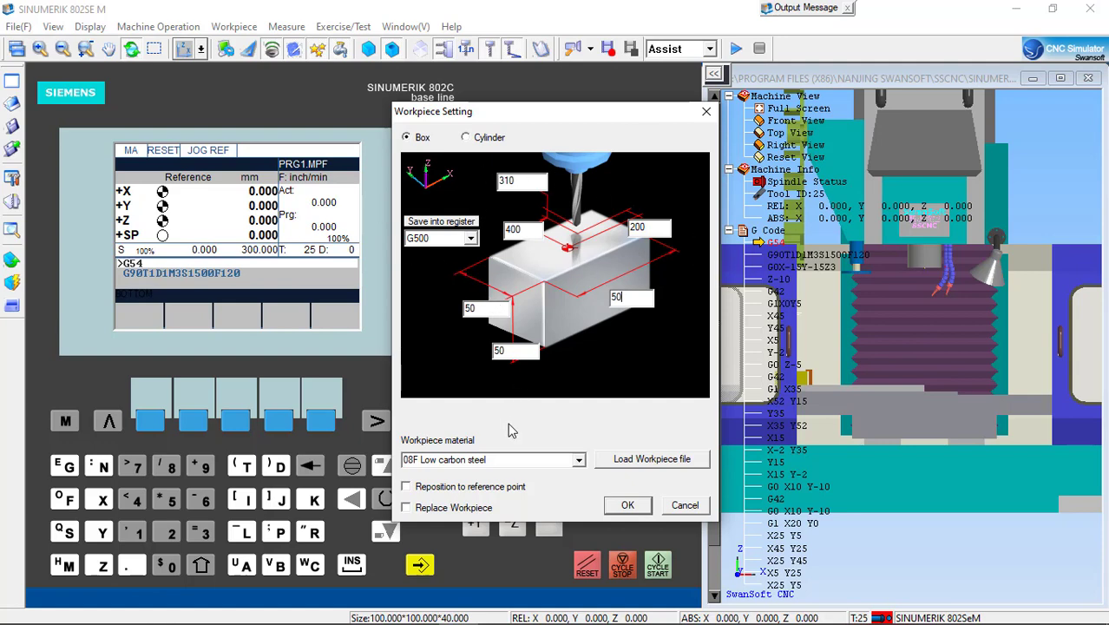
left_click(406, 508)
left_click(623, 507)
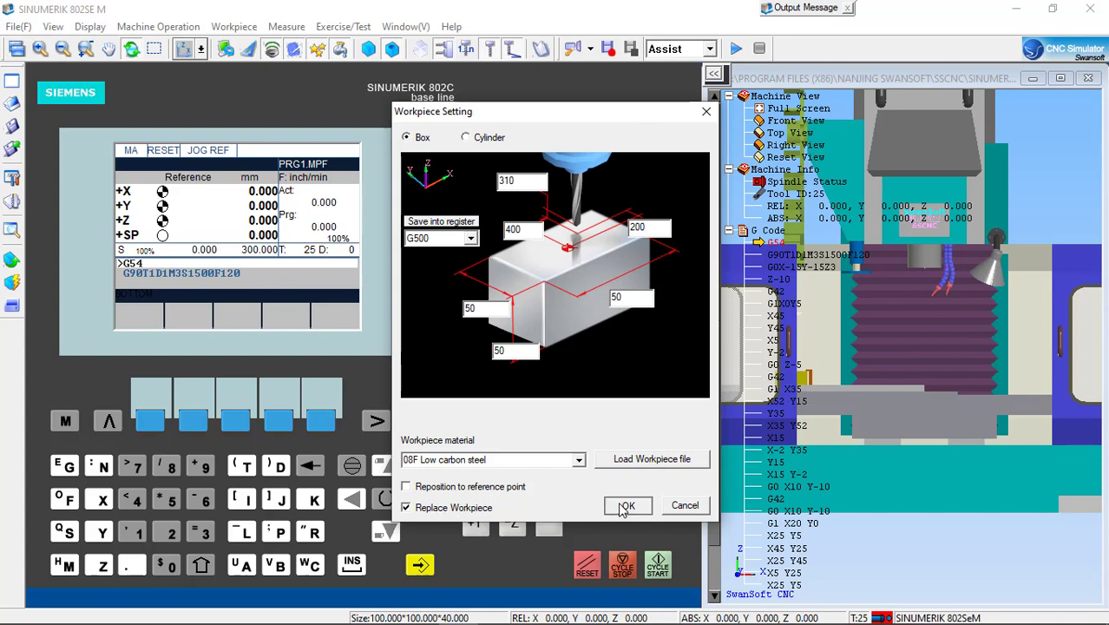
- Compare the clamp types and fix the workpiece in a vise, raising it so it stands above the jaws
scroll(934, 361, "down", 3)
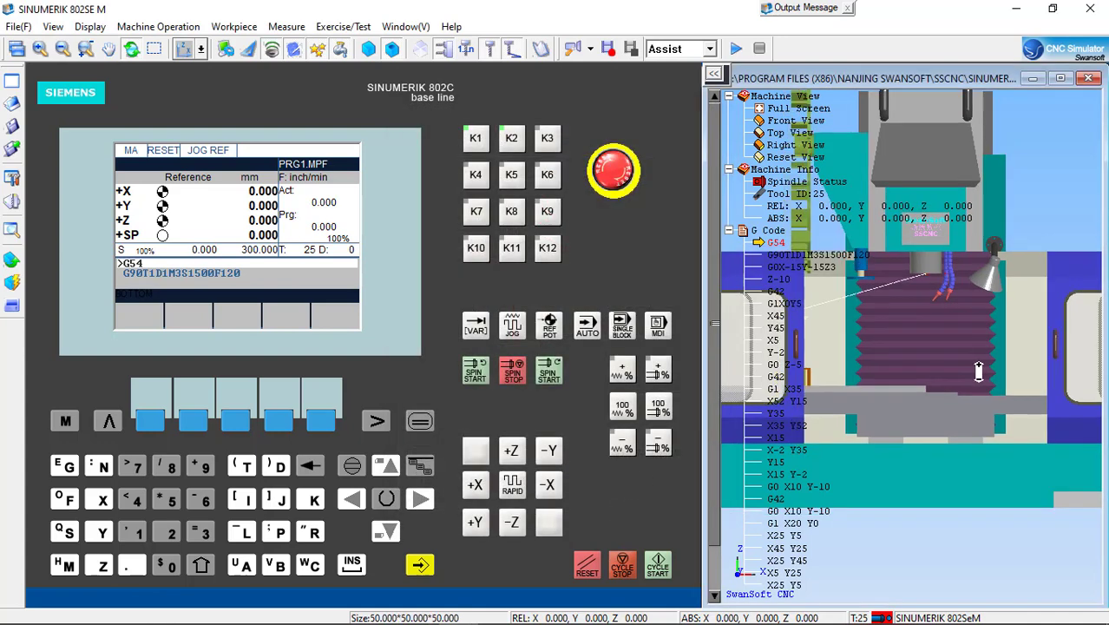
left_click_drag(971, 361, 908, 380)
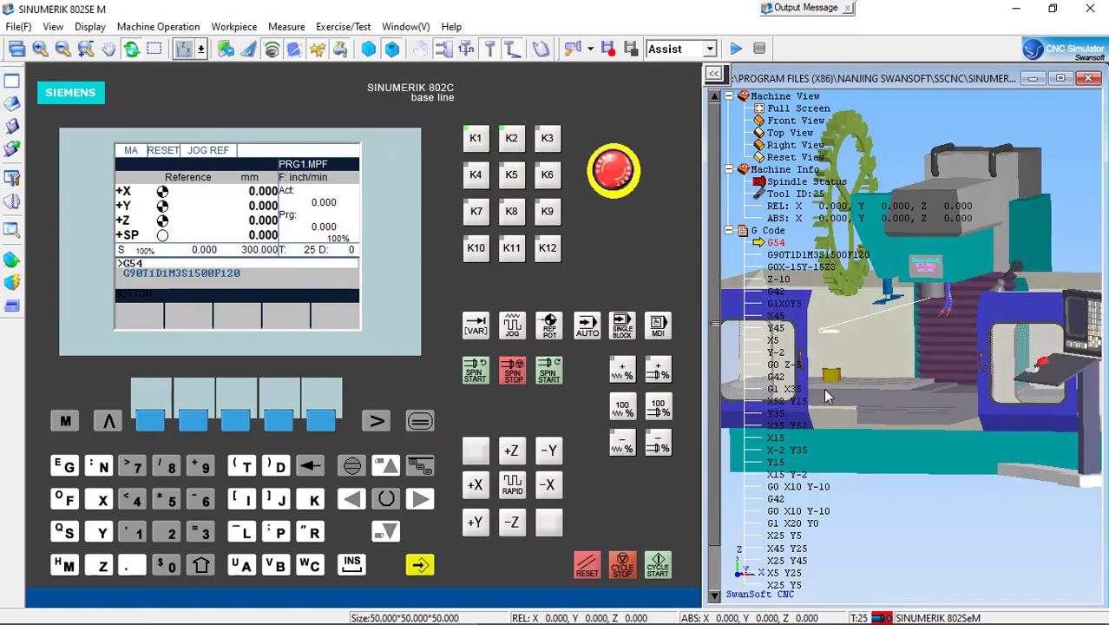
scroll(830, 375, "up", 5)
left_click_drag(827, 368, 867, 389)
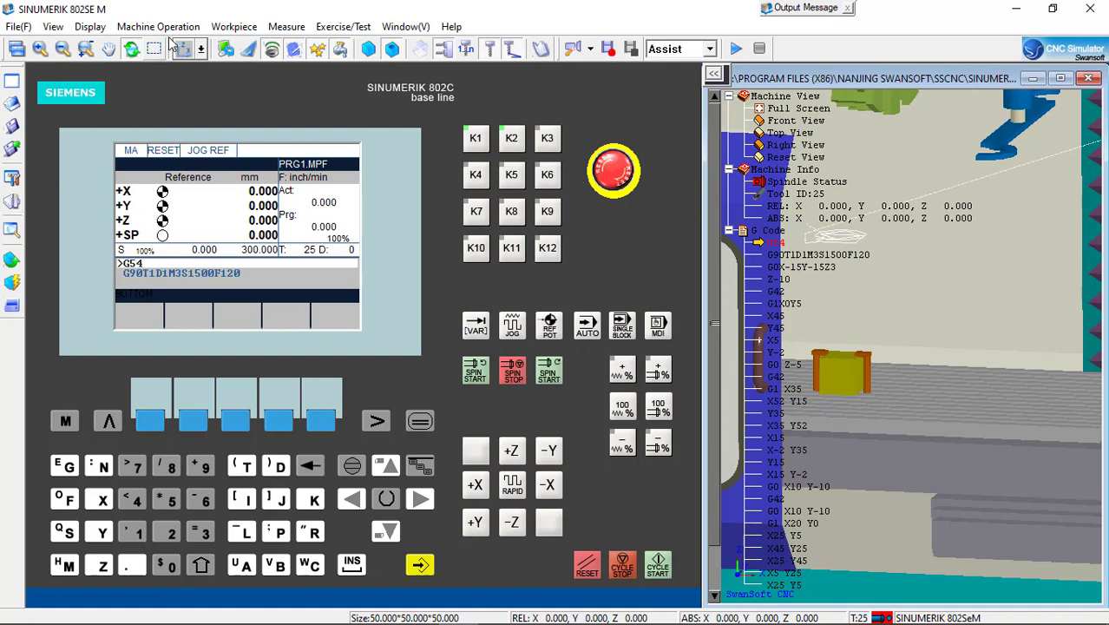
left_click(233, 28)
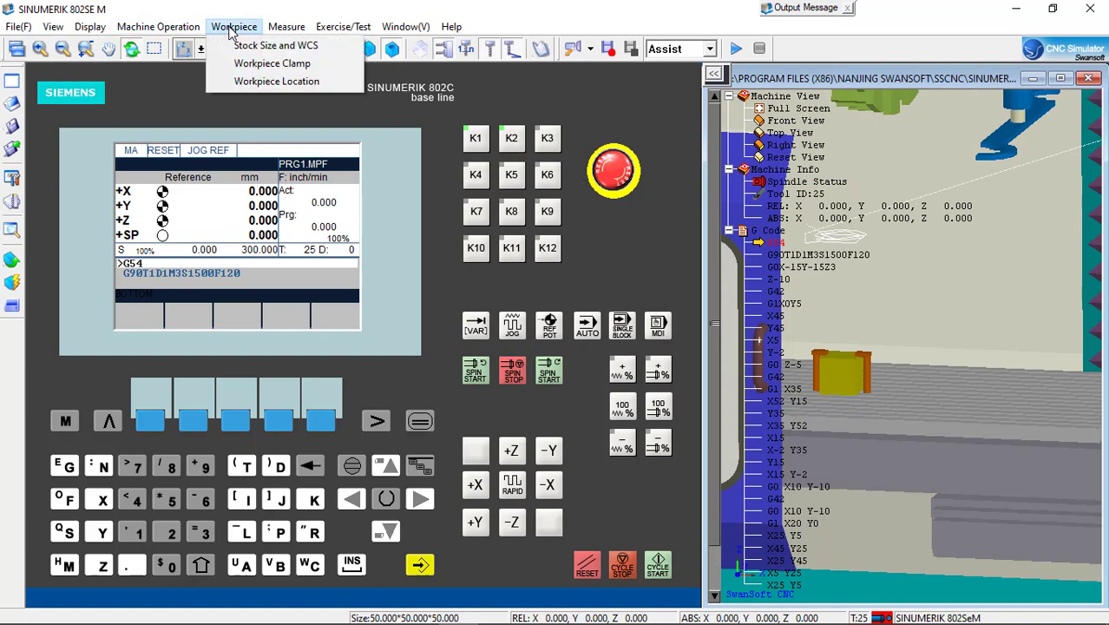
left_click(254, 66)
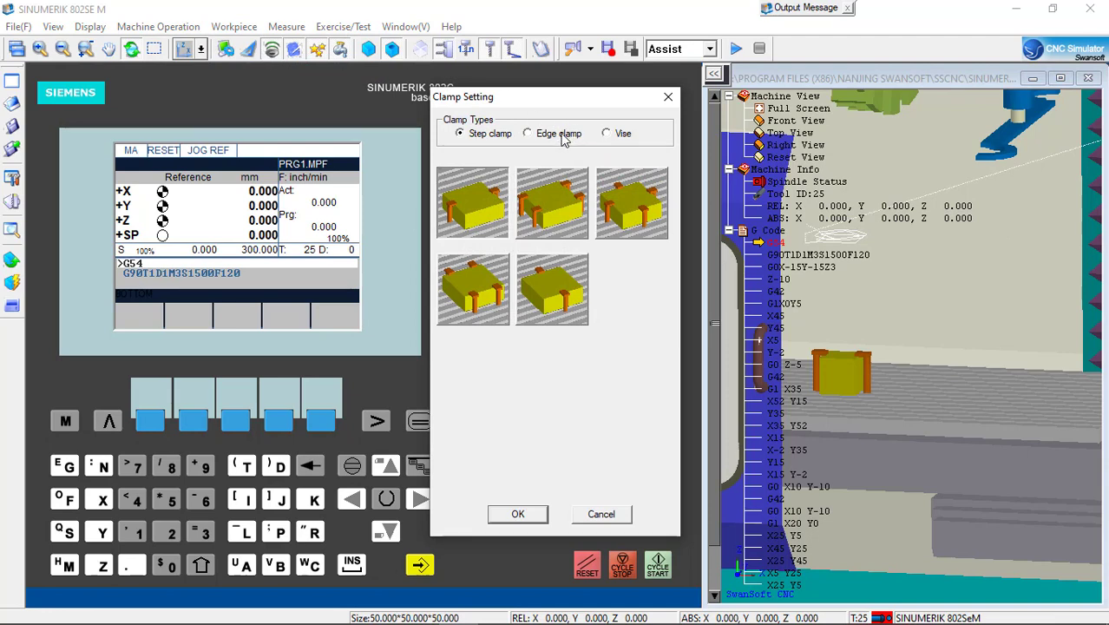
left_click(606, 133)
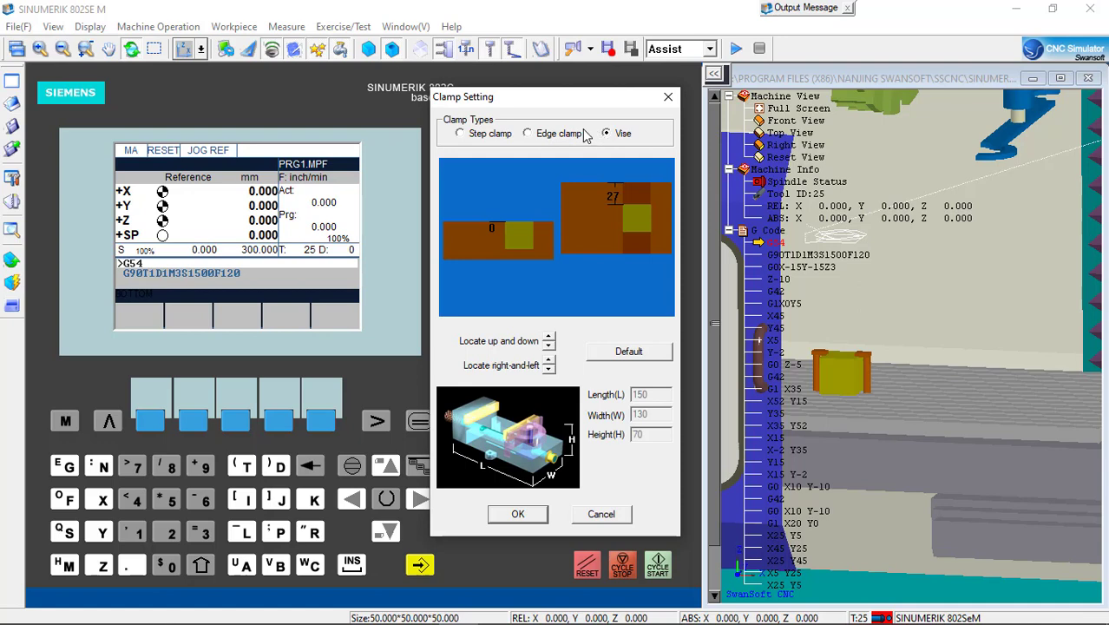
left_click(531, 134)
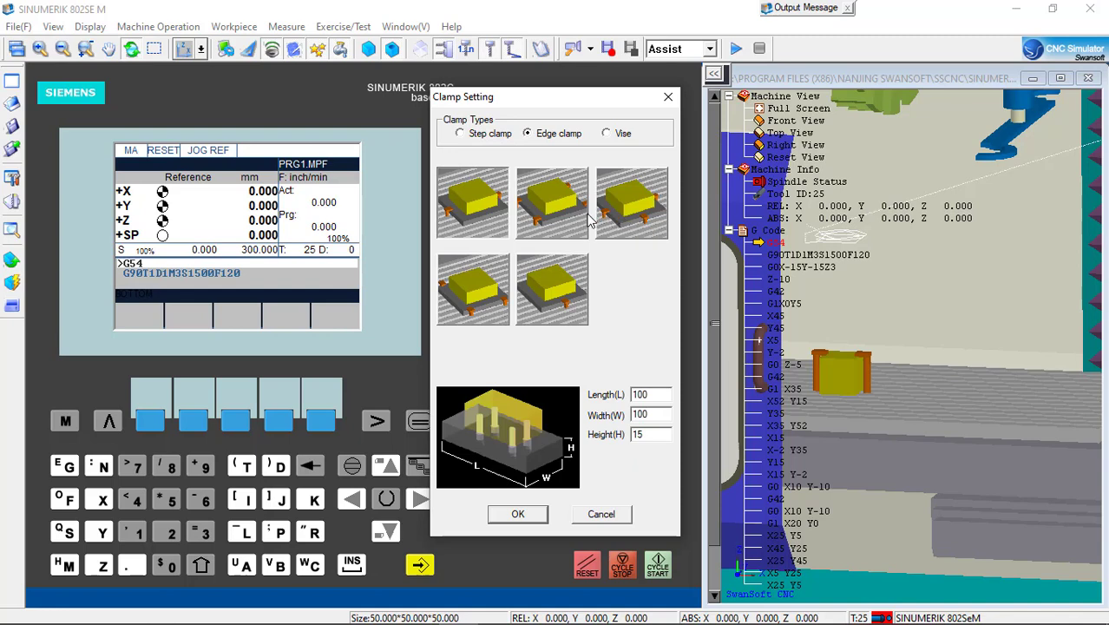
left_click(466, 137)
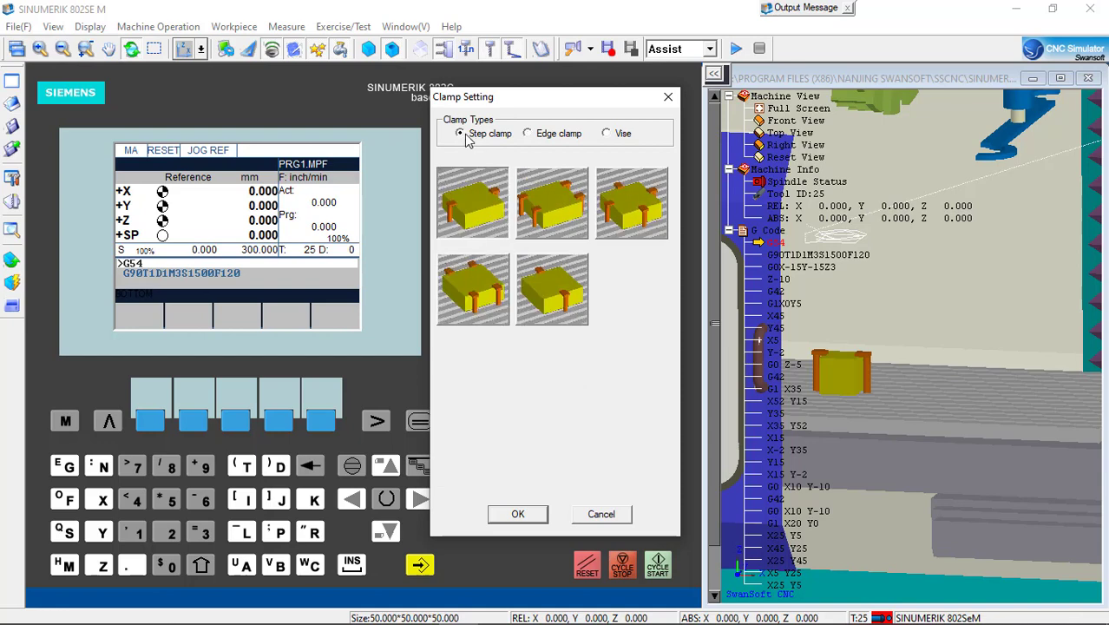
left_click(607, 134)
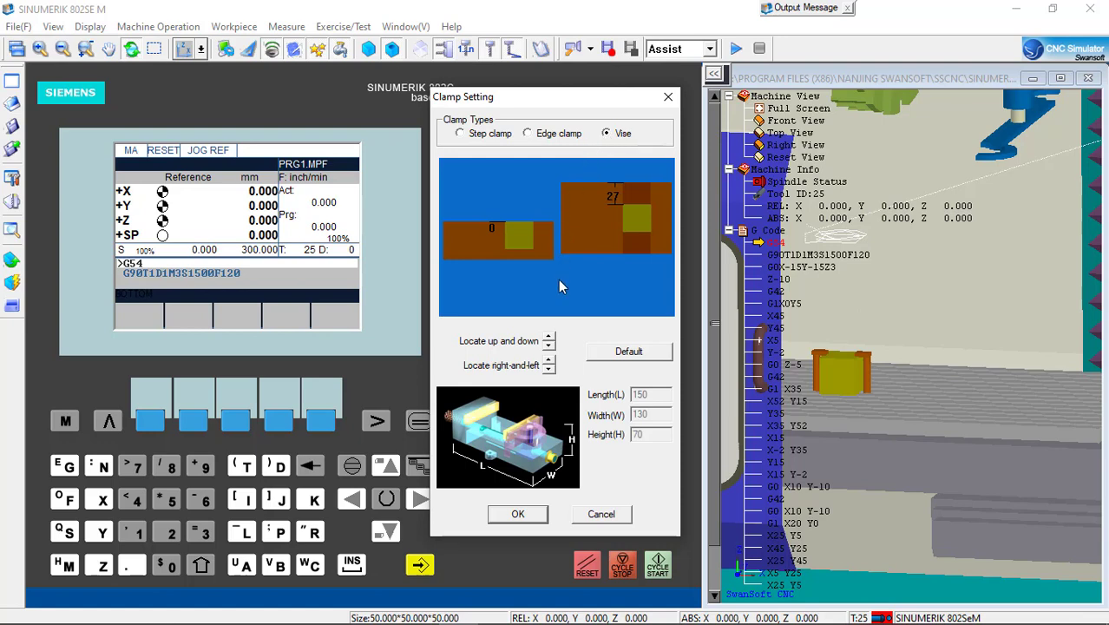
left_click(549, 338)
left_click(517, 514)
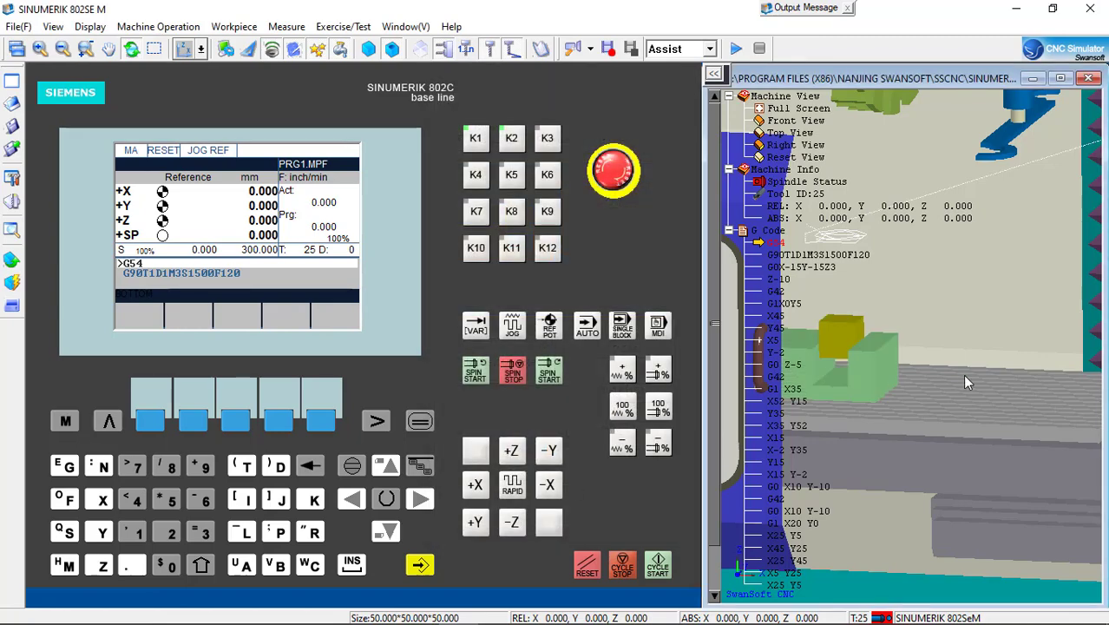
- Open the tool management list and compare flat cutters 001 and 002, widening the Length column
scroll(883, 389, "down", 5)
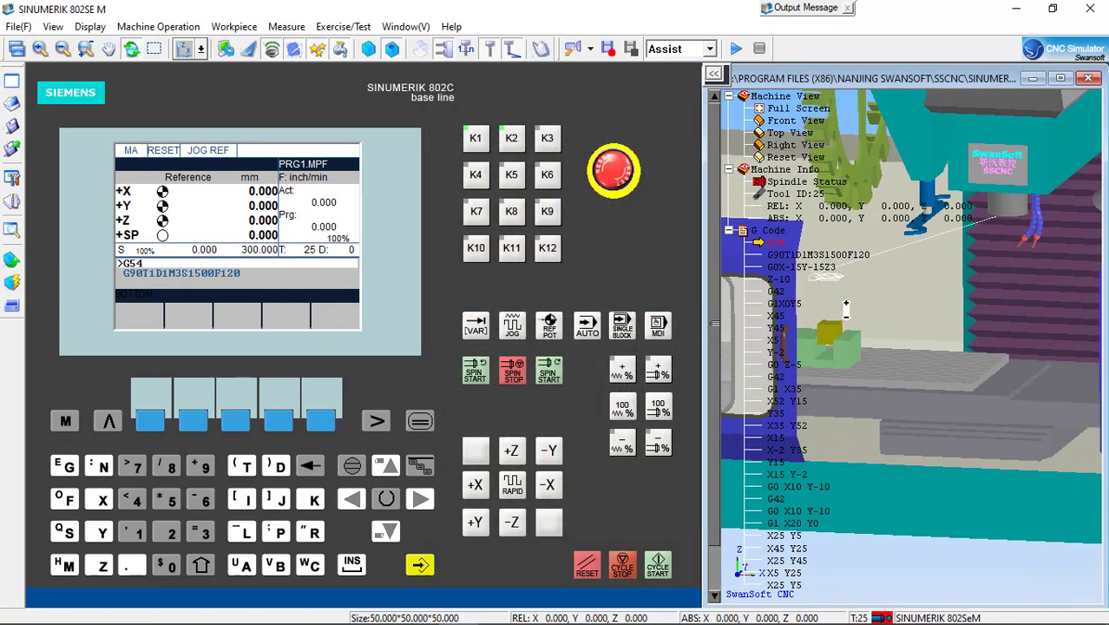
scroll(753, 303, "up", 4)
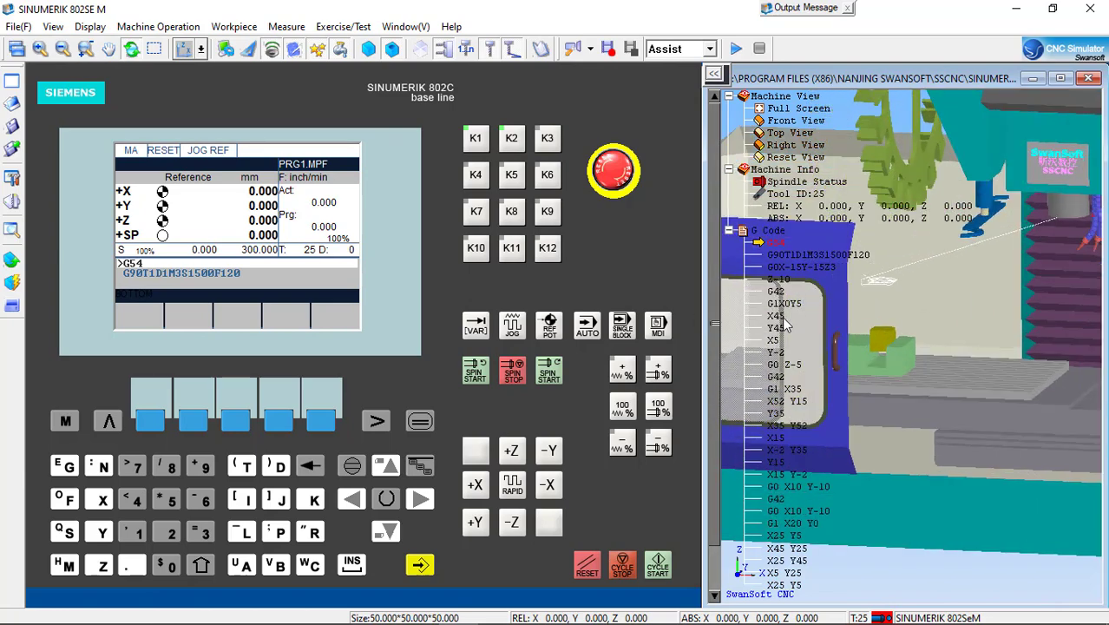
left_click_drag(752, 323, 793, 323)
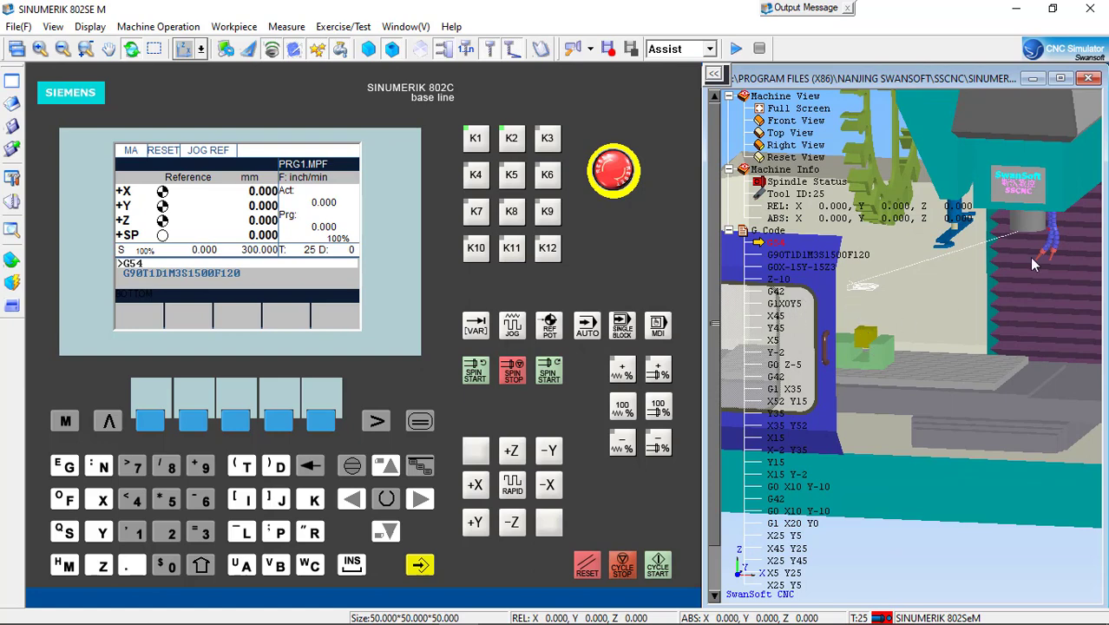
left_click(180, 28)
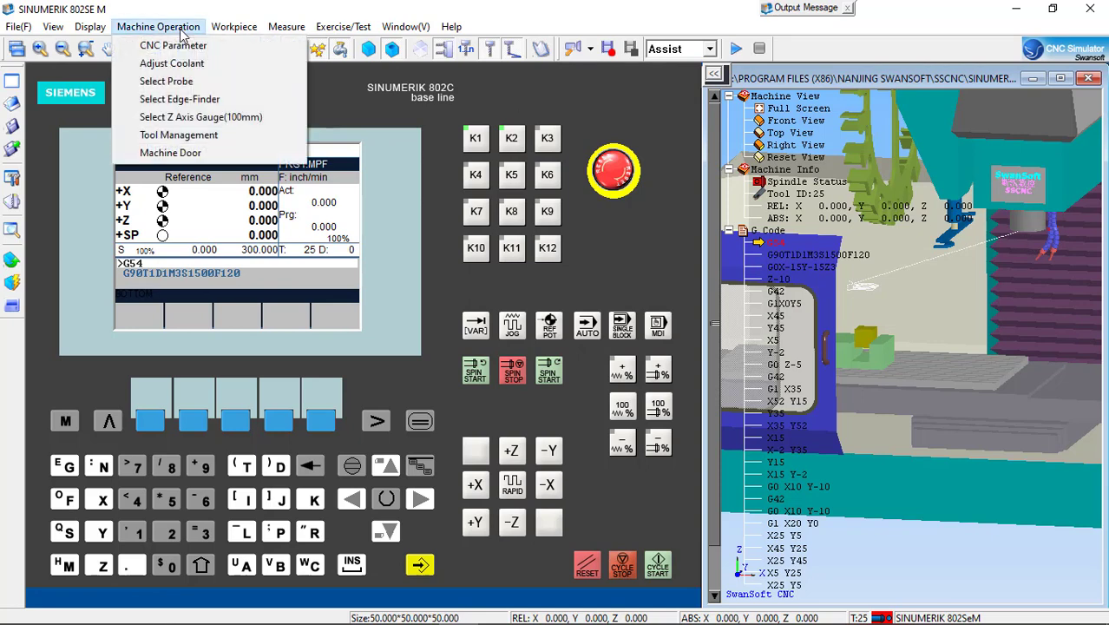
left_click(198, 137)
left_click_drag(646, 137, 395, 96)
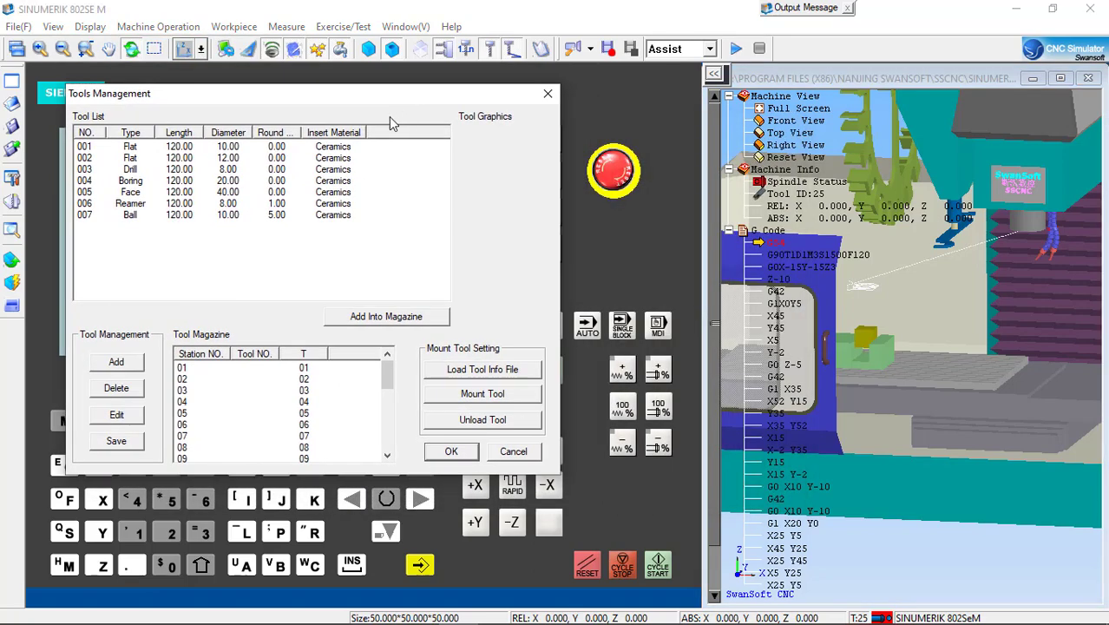
left_click(169, 160)
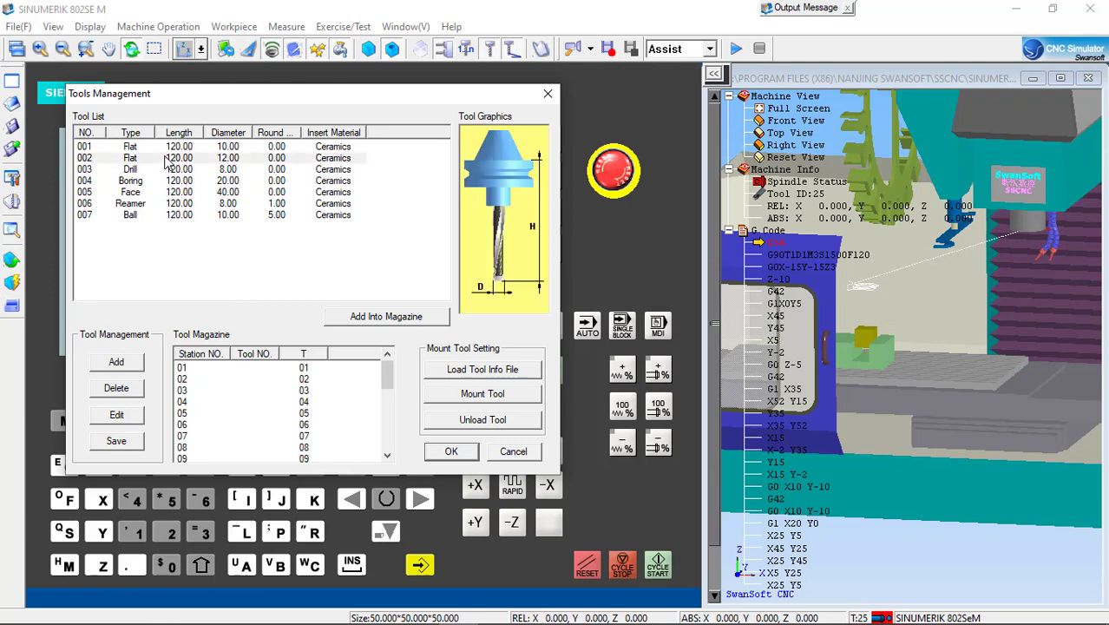
left_click(185, 147)
left_click(186, 159)
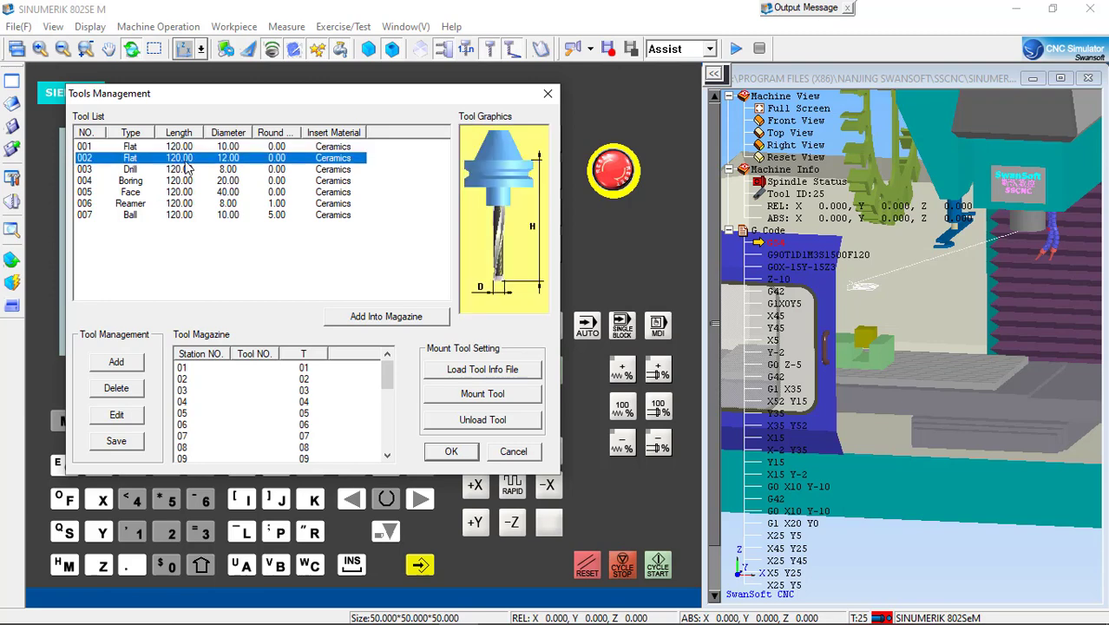
left_click(186, 148)
left_click(187, 159)
left_click(186, 146)
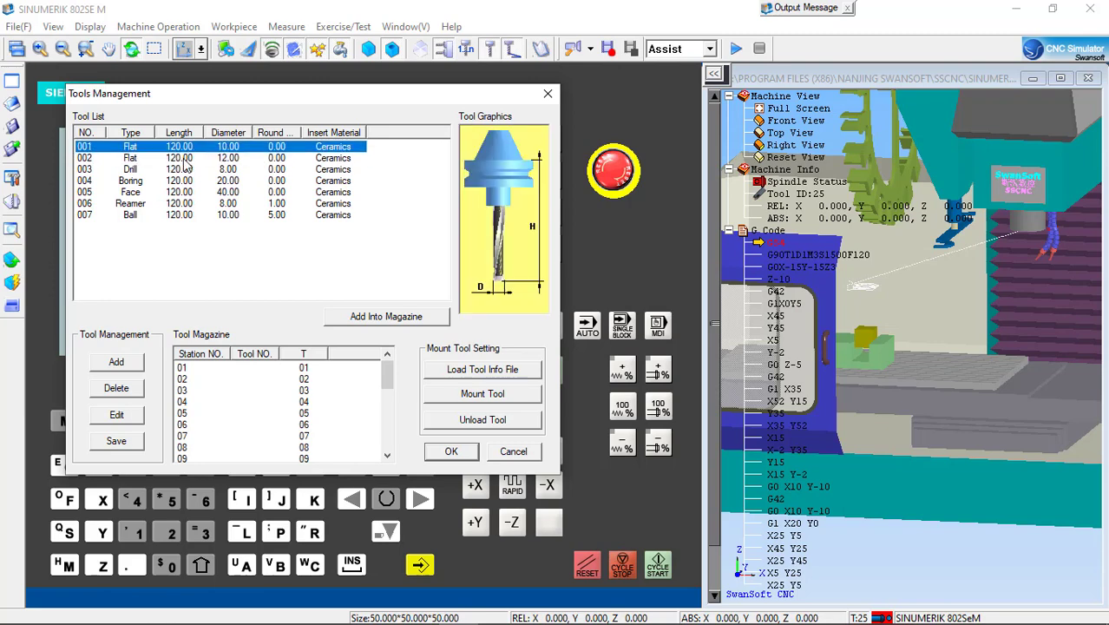
left_click(188, 158)
left_click(186, 147)
left_click(186, 160)
left_click_drag(204, 132, 238, 132)
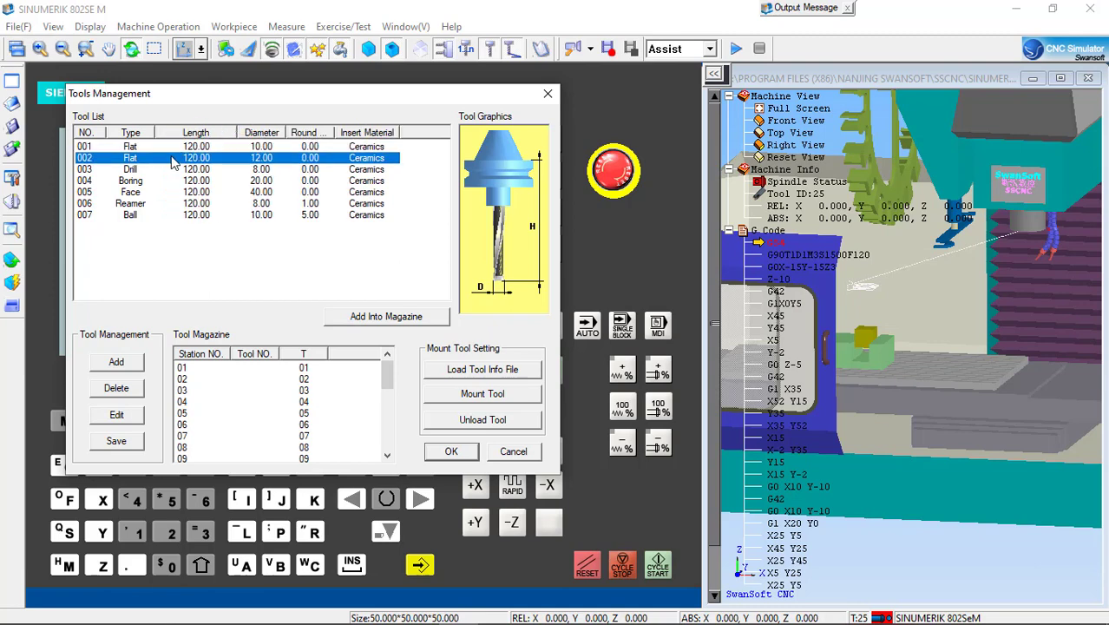
left_click(197, 148)
left_click(192, 160)
- Add tool 001, the 10 mm diameter flat cutter, to the magazine at Tool Station 1
left_click(192, 149)
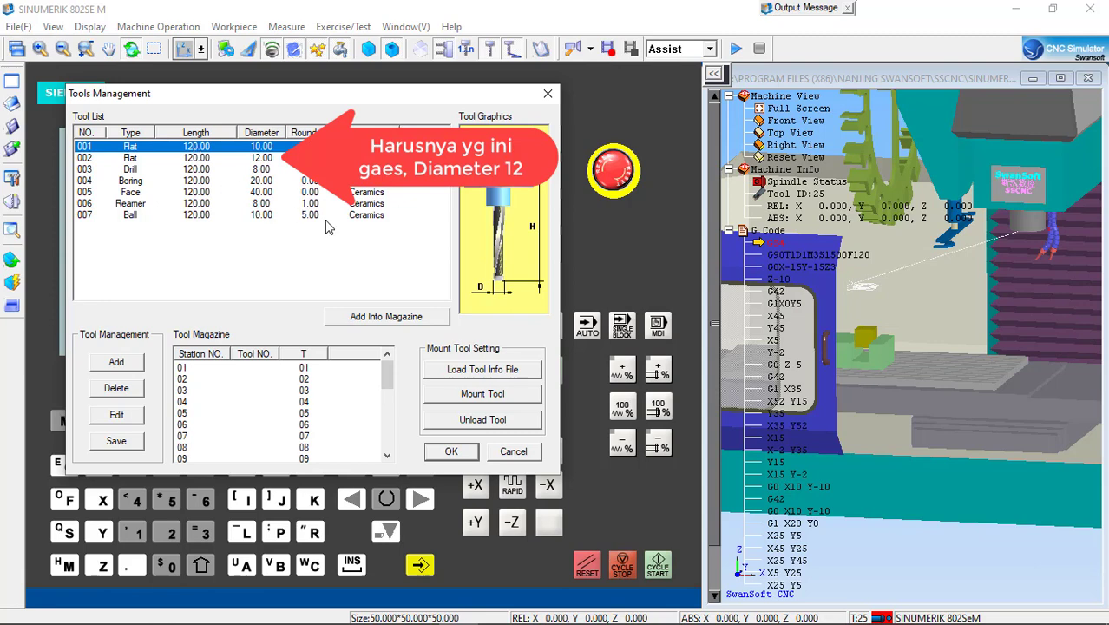
left_click(420, 320)
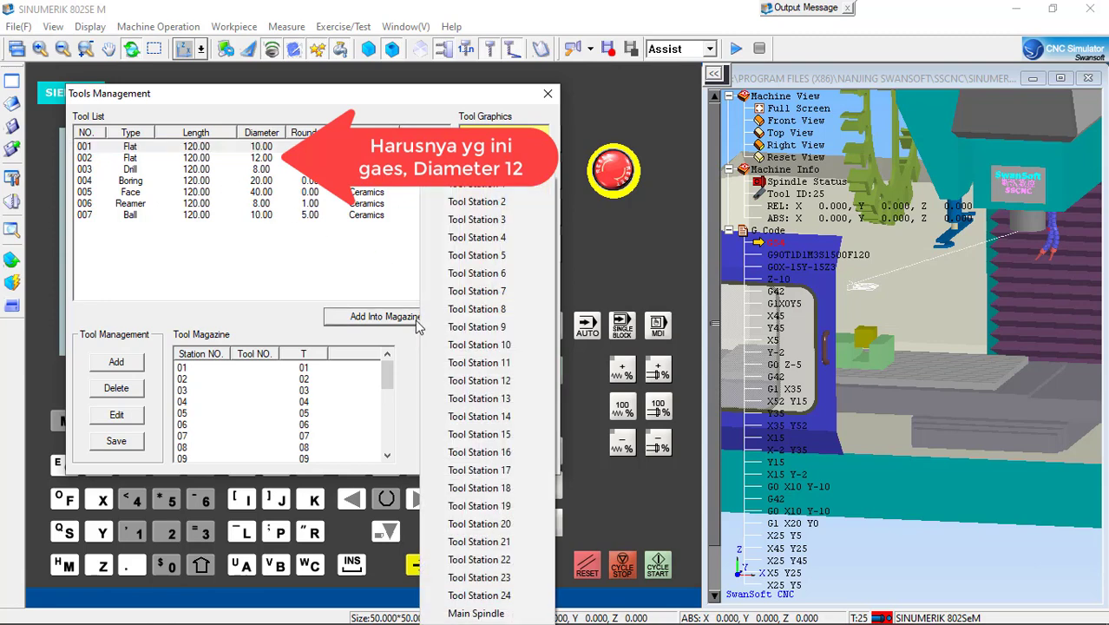
left_click(477, 187)
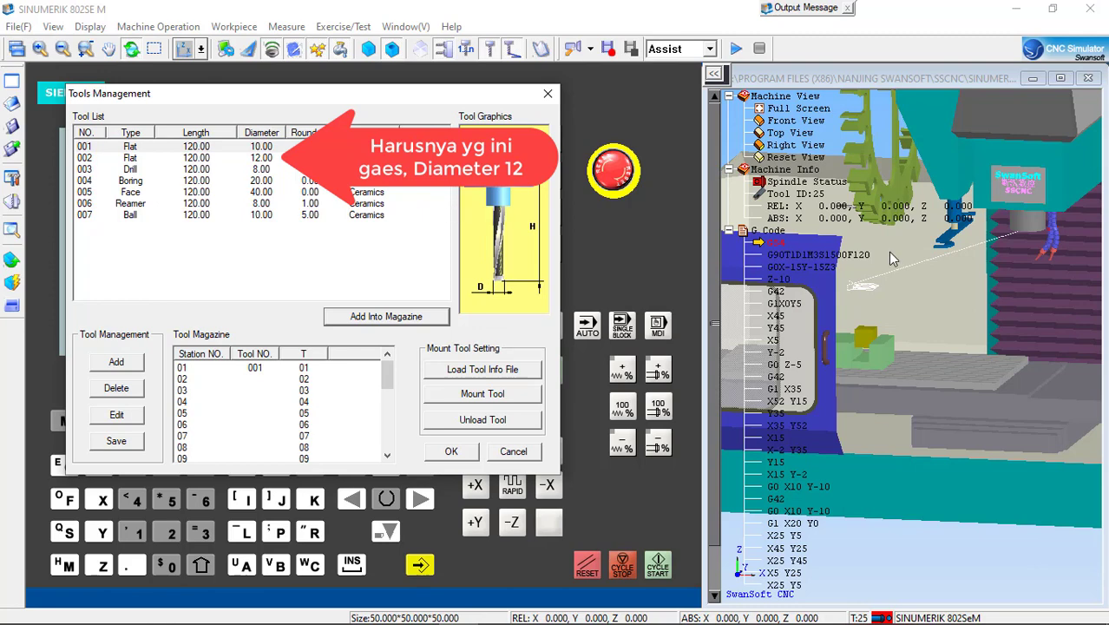
- Accept the tool magazine assignment and inspect the cutter on the tool changer and the empty spindle from several angles
left_click(956, 236)
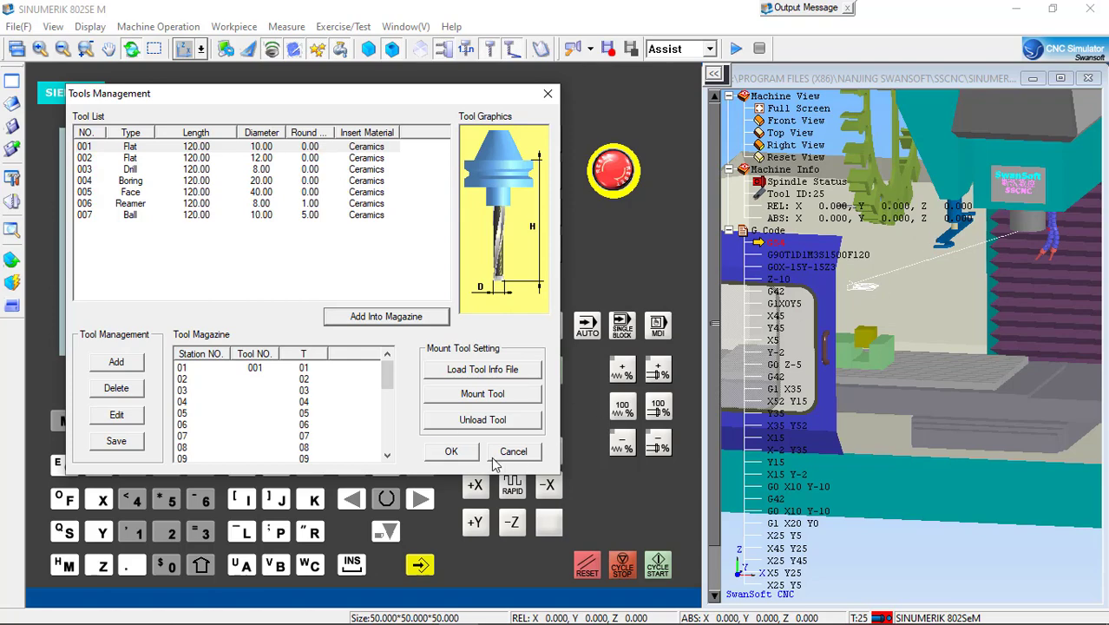
left_click(451, 452)
left_click_drag(981, 221, 911, 293)
scroll(910, 235, "down", 1)
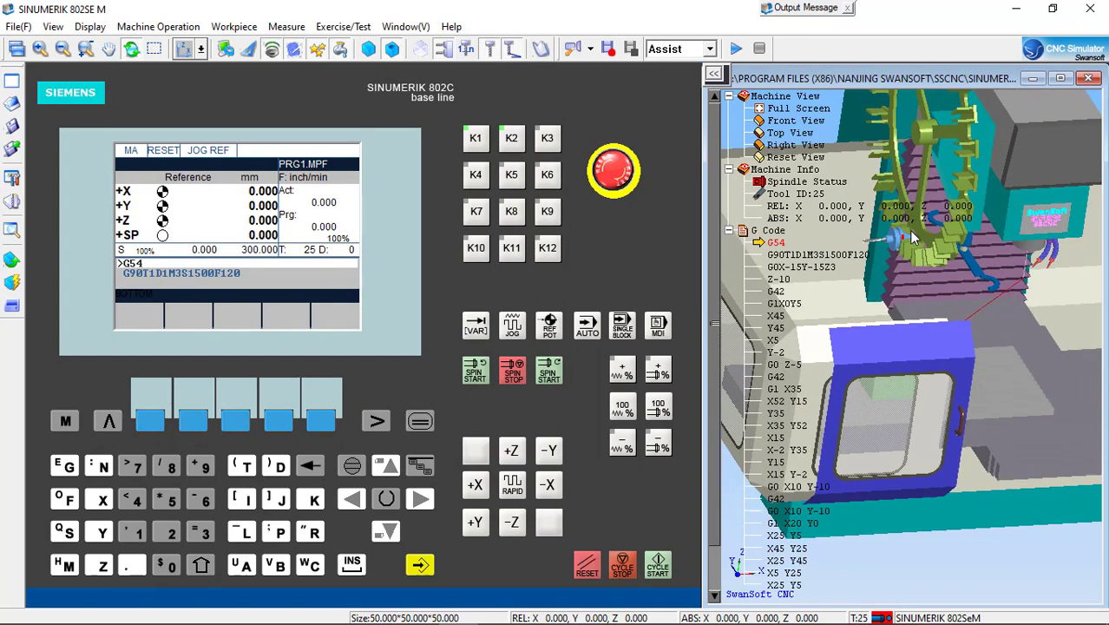
scroll(910, 247, "up", 5)
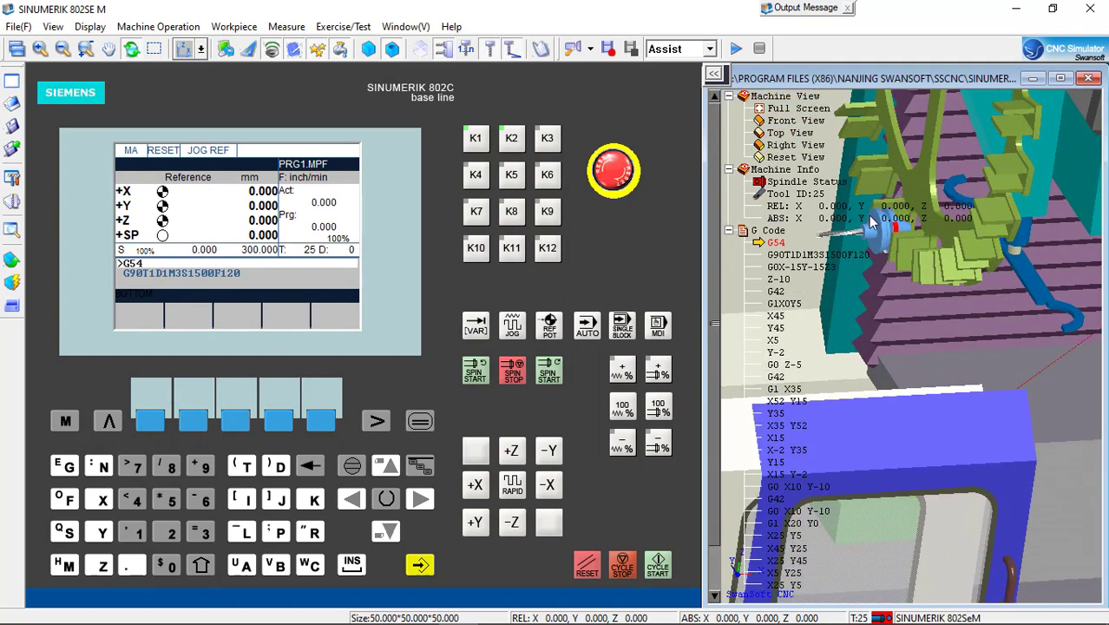
scroll(871, 239, "down", 6)
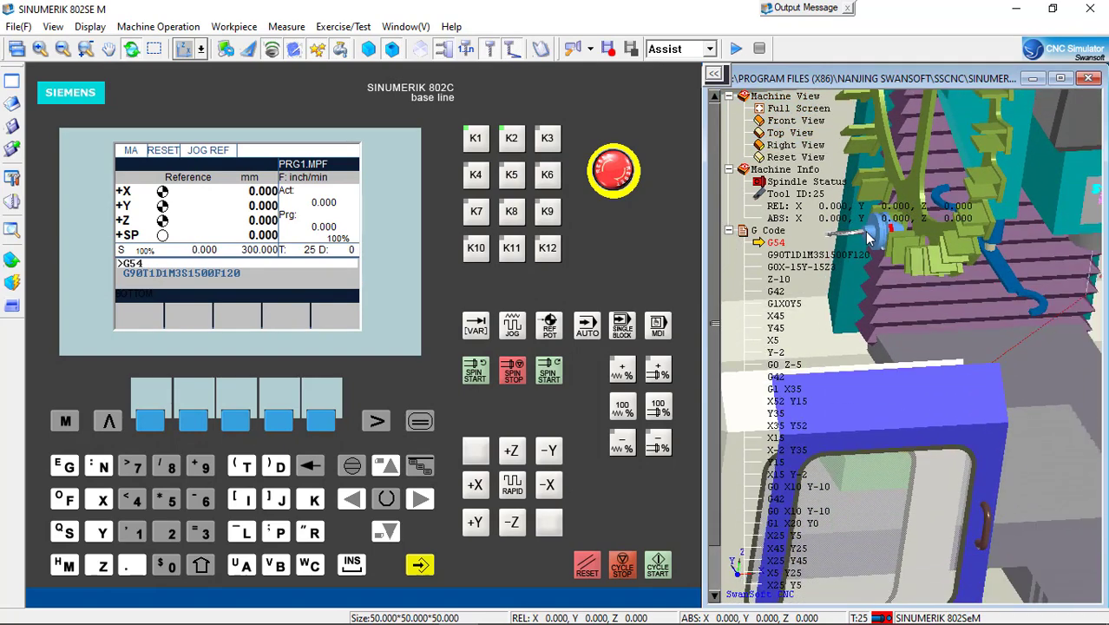
left_click_drag(934, 198, 943, 124)
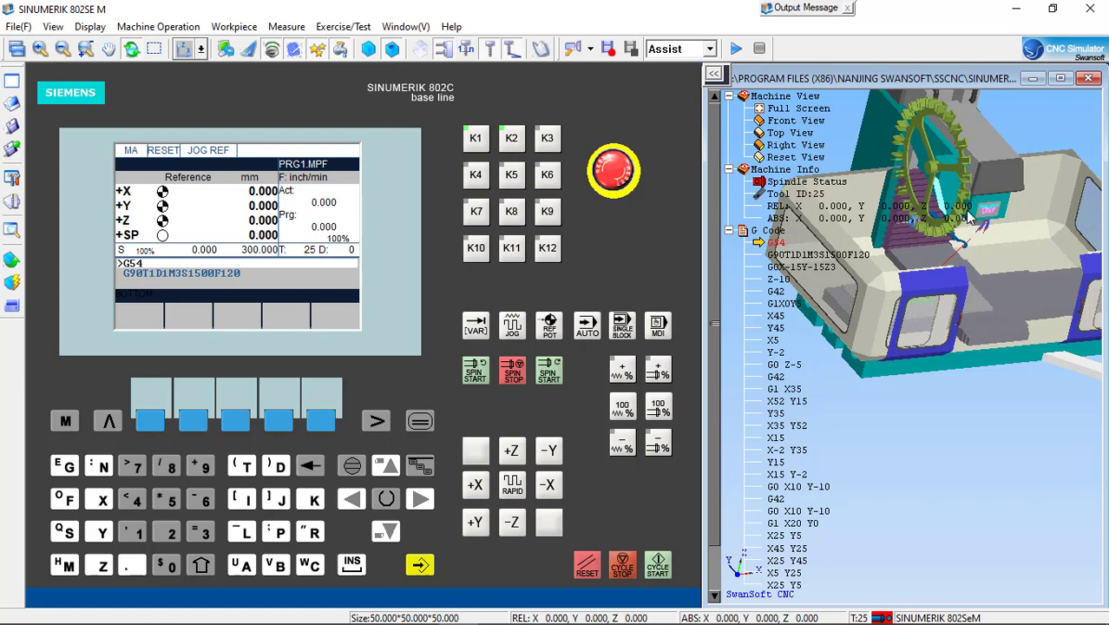
left_click_drag(970, 220, 936, 217)
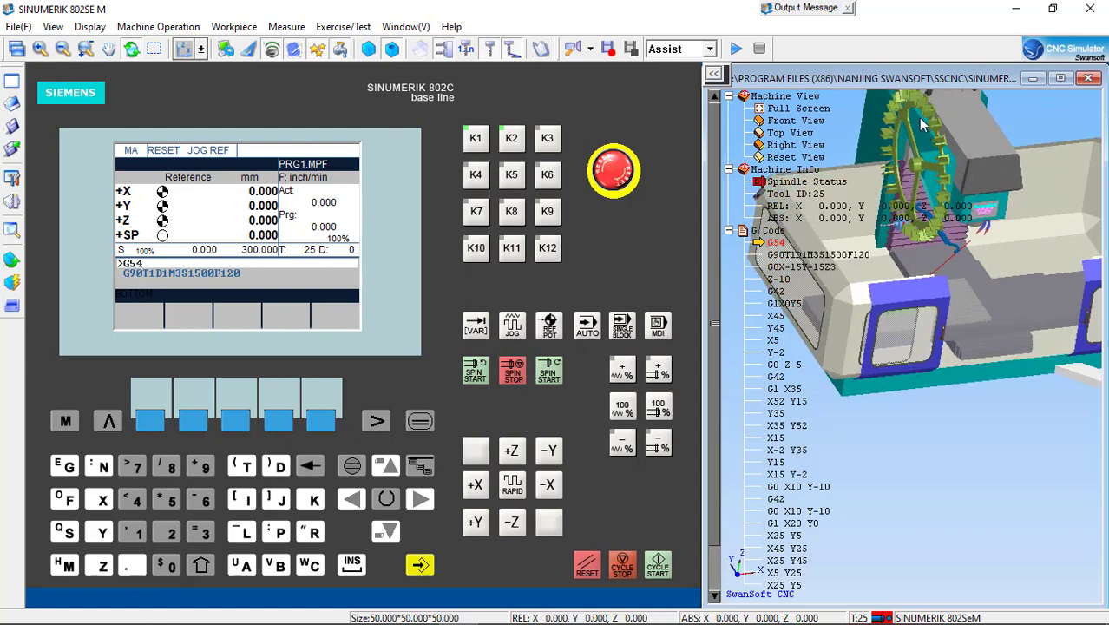
scroll(910, 96, "up", 2)
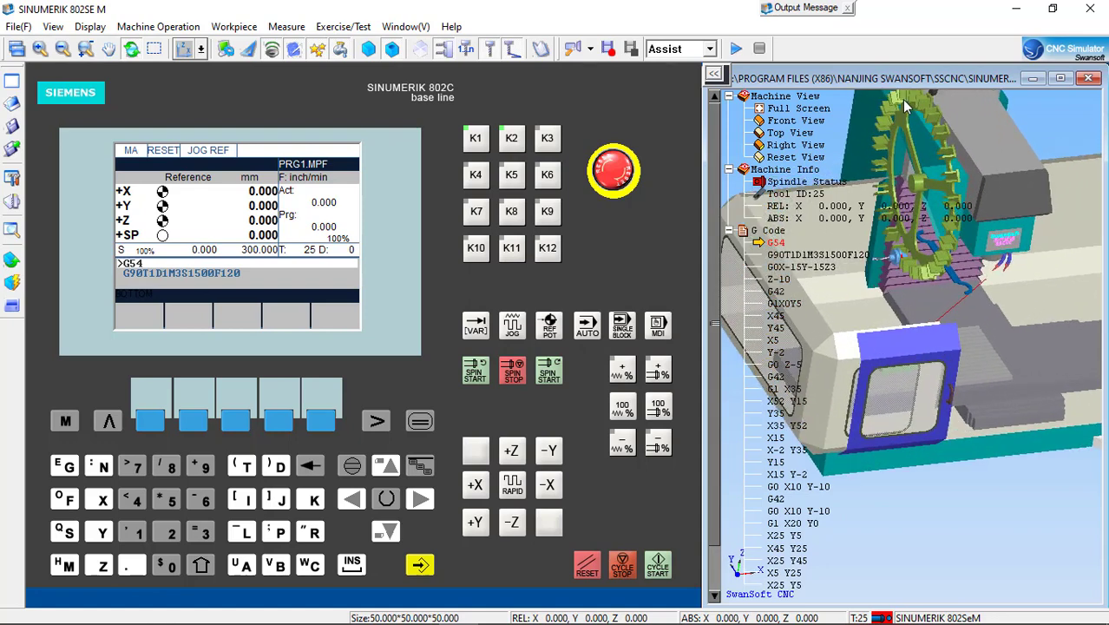
left_click_drag(911, 97, 911, 213)
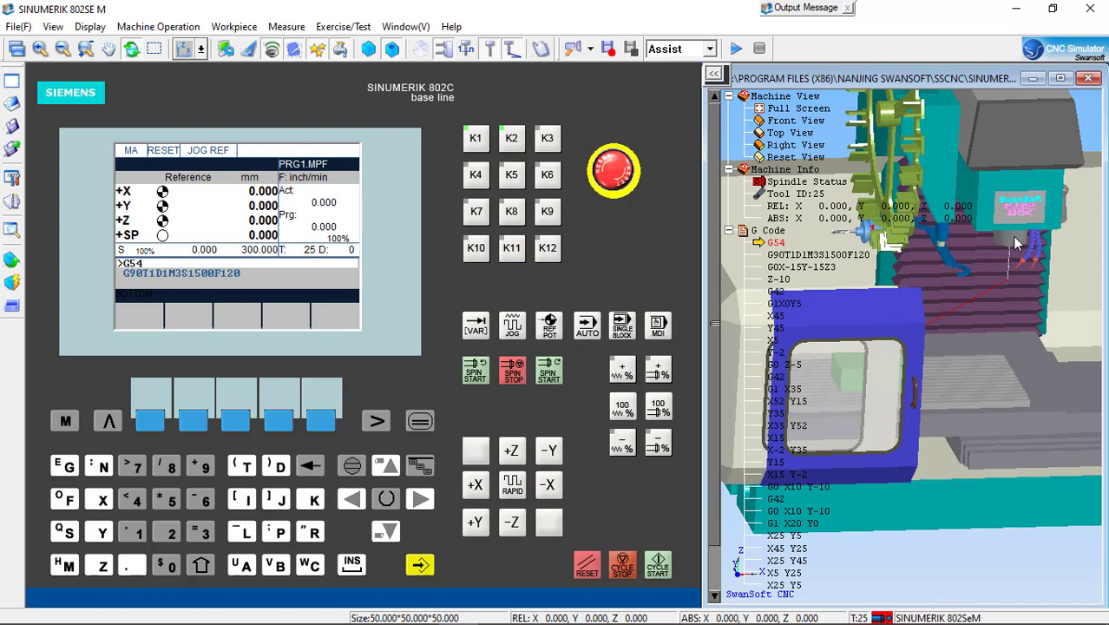
- Mount tool 001 from magazine Station 01 into the spindle and accept the tool setup
left_click(178, 28)
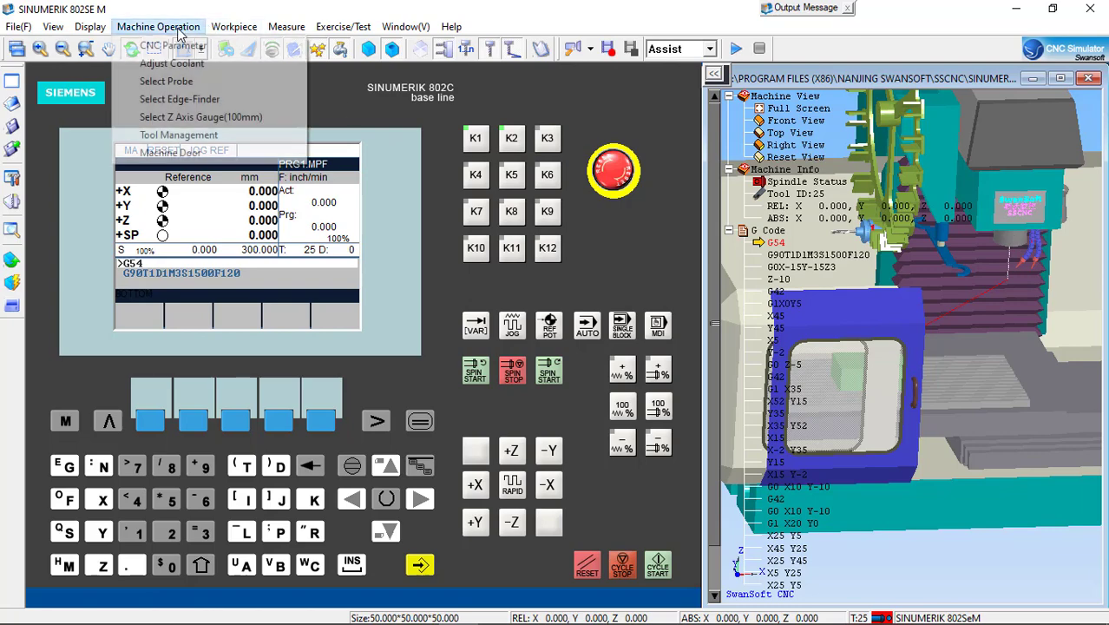
left_click(180, 135)
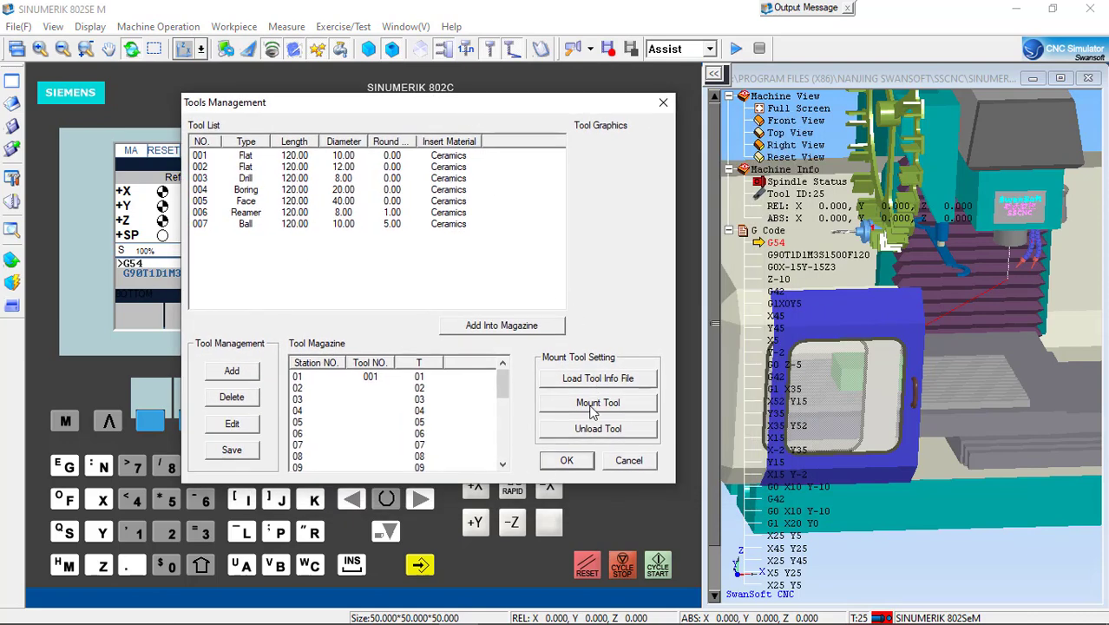
left_click(588, 408)
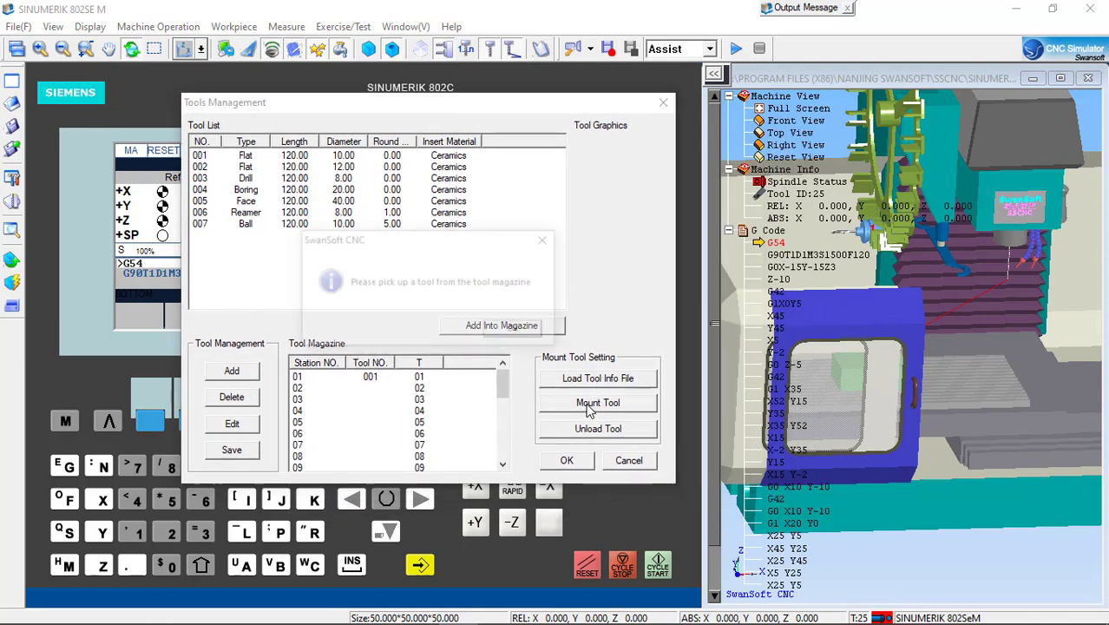
left_click(590, 361)
left_click(370, 379)
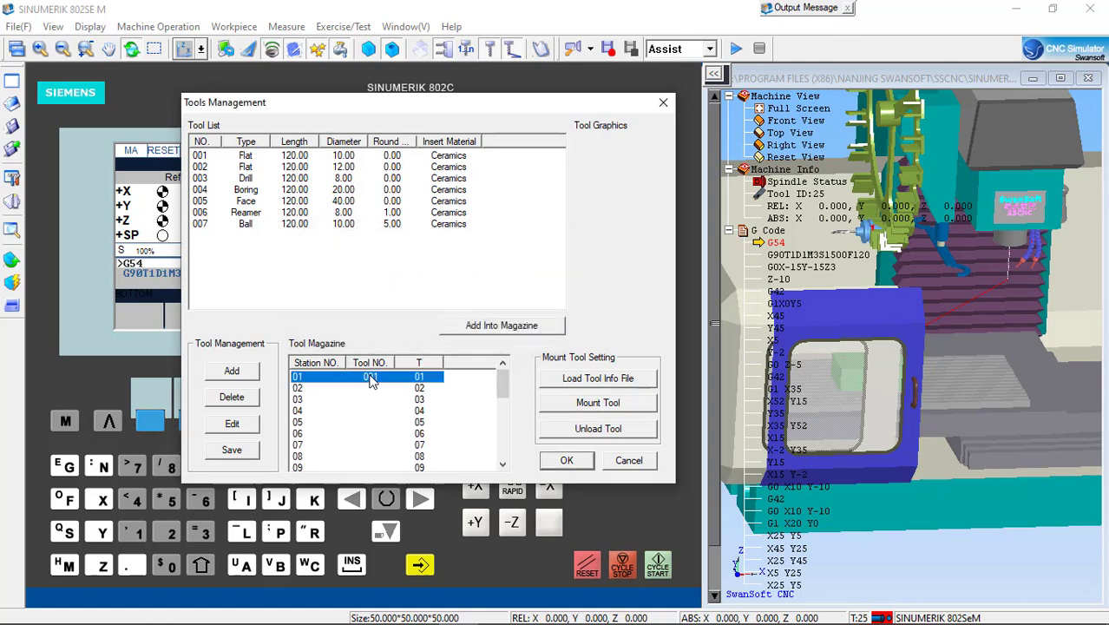
left_click(570, 404)
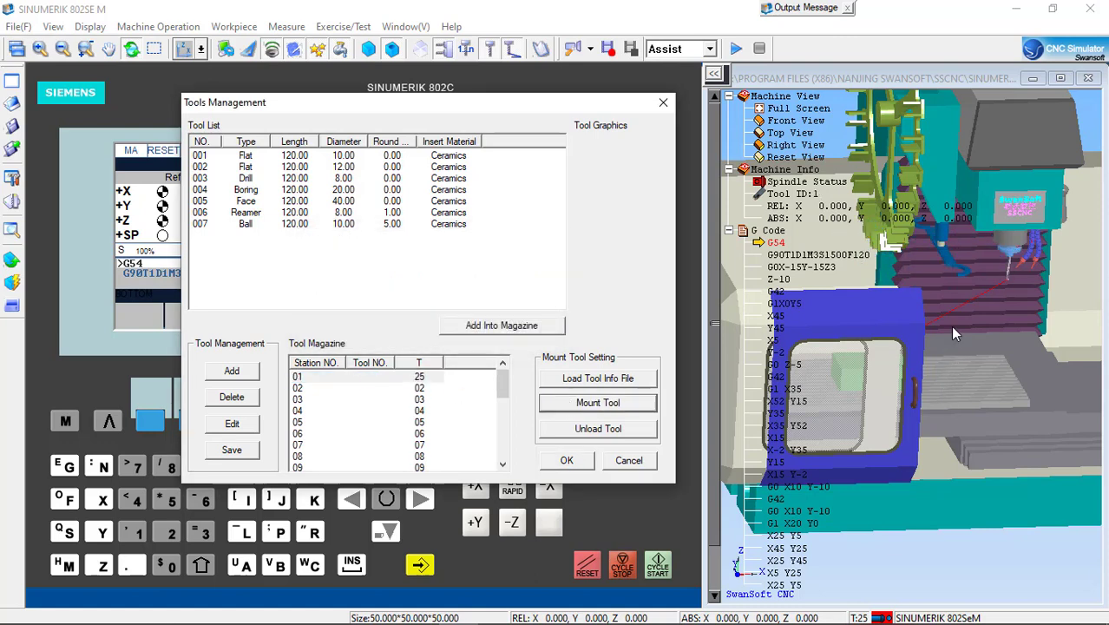
left_click(568, 460)
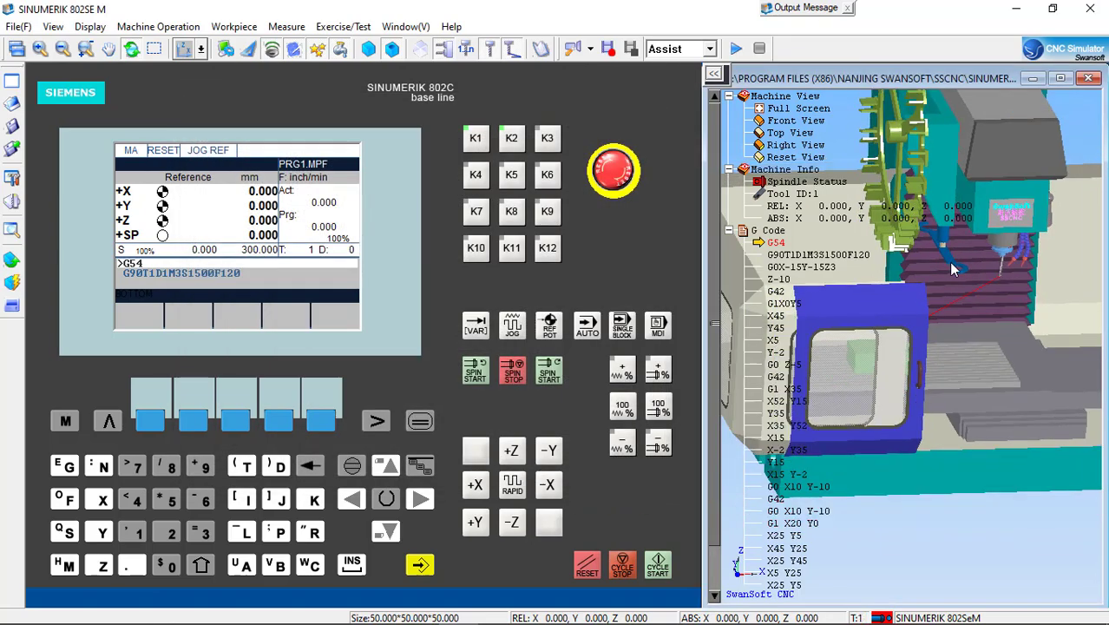
- Inspect the mounted cutter and review the tool compensation data of tool 1, going down to its Radius geometry value
left_click_drag(953, 269, 909, 289)
scroll(878, 306, "up", 5)
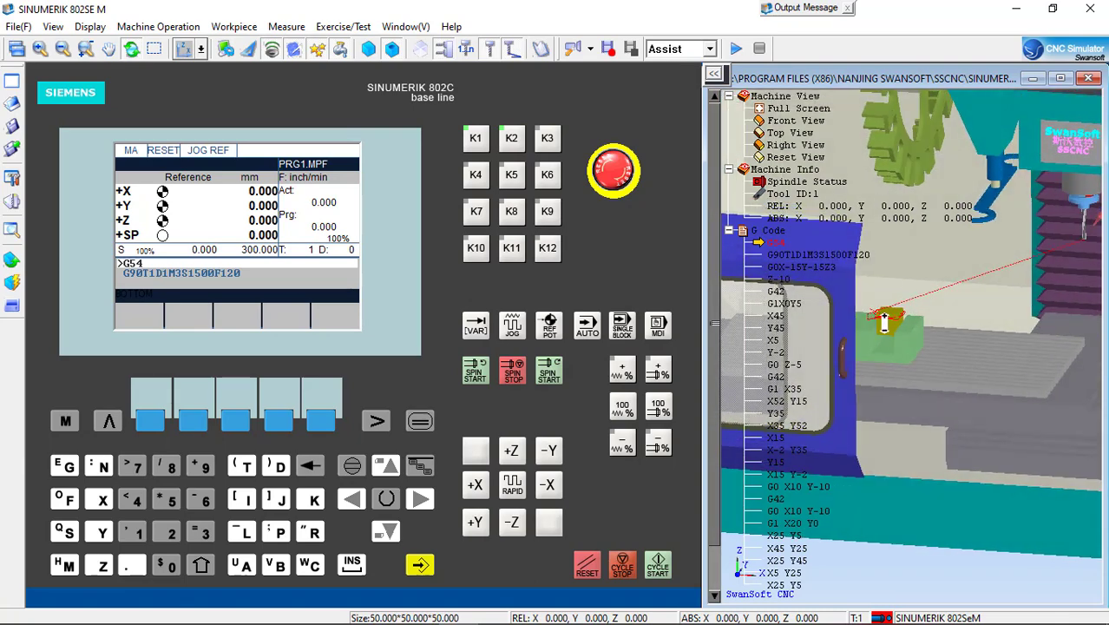
left_click_drag(886, 328, 1049, 211)
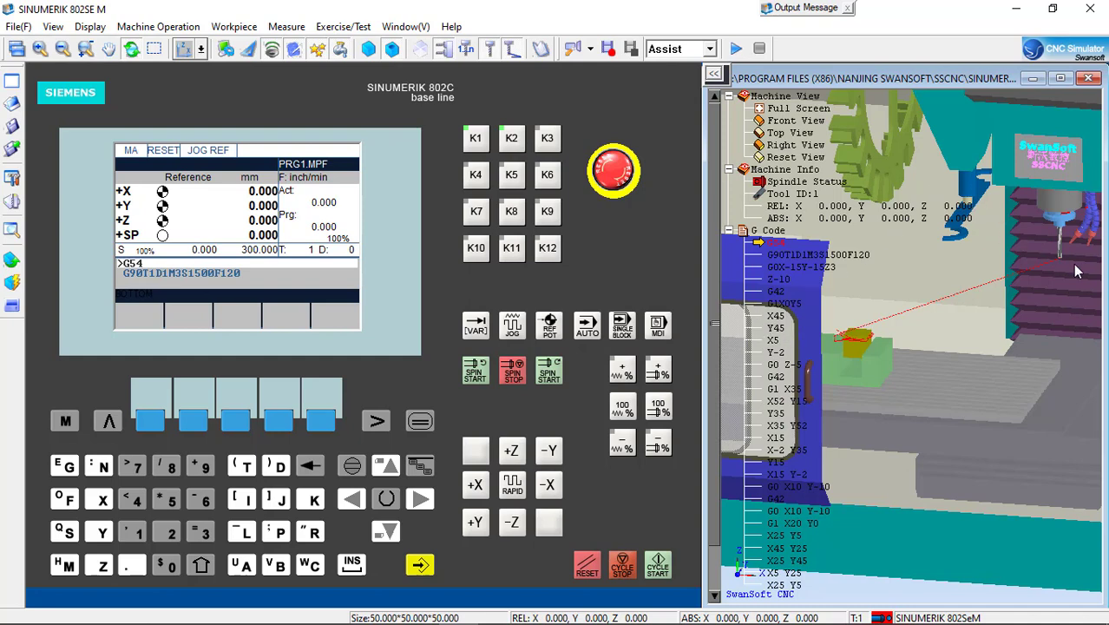
scroll(1076, 256, "up", 3)
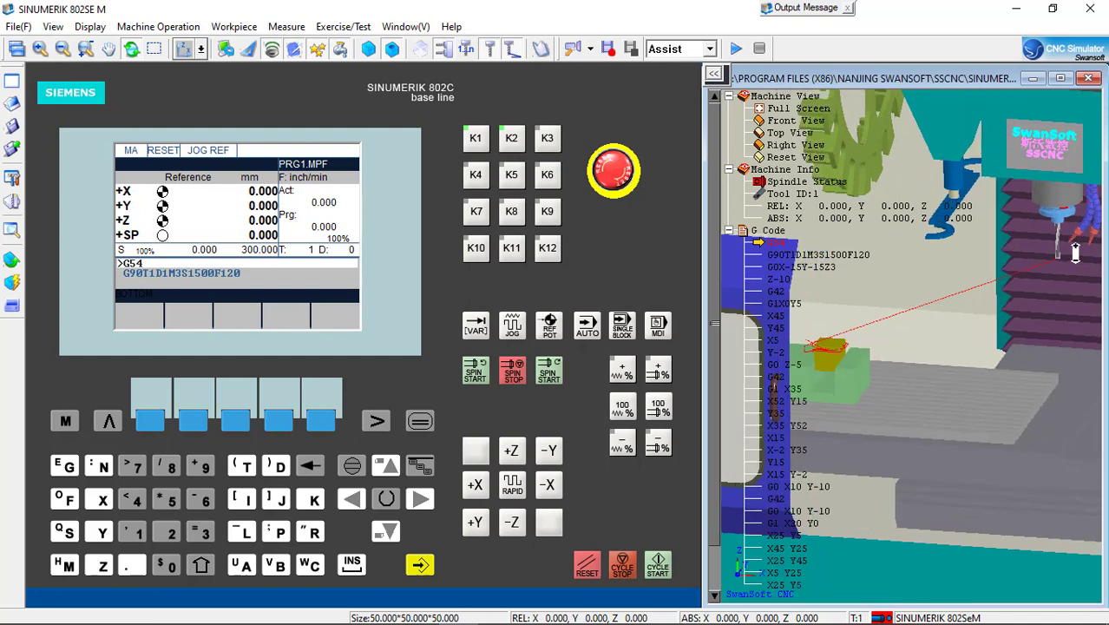
scroll(1073, 252, "up", 2)
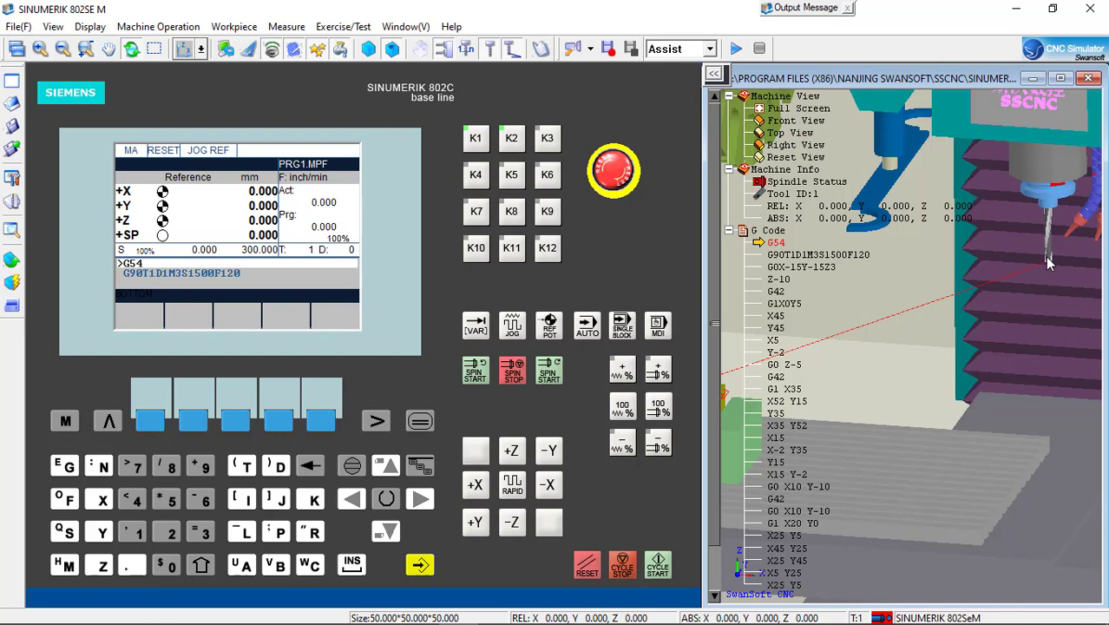
left_click(419, 421)
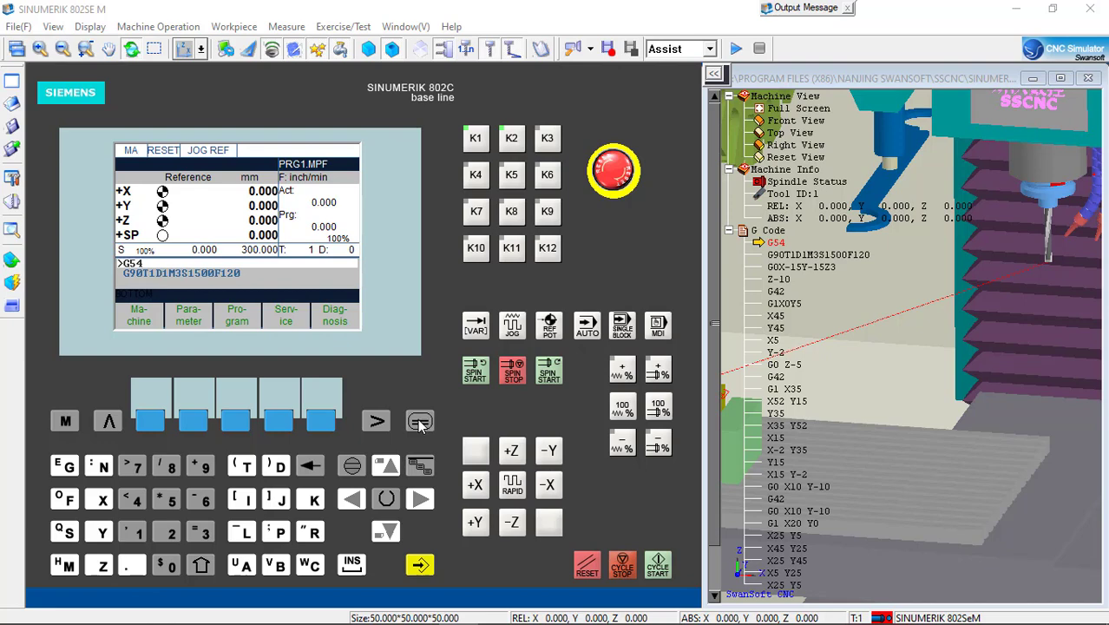
left_click(191, 421)
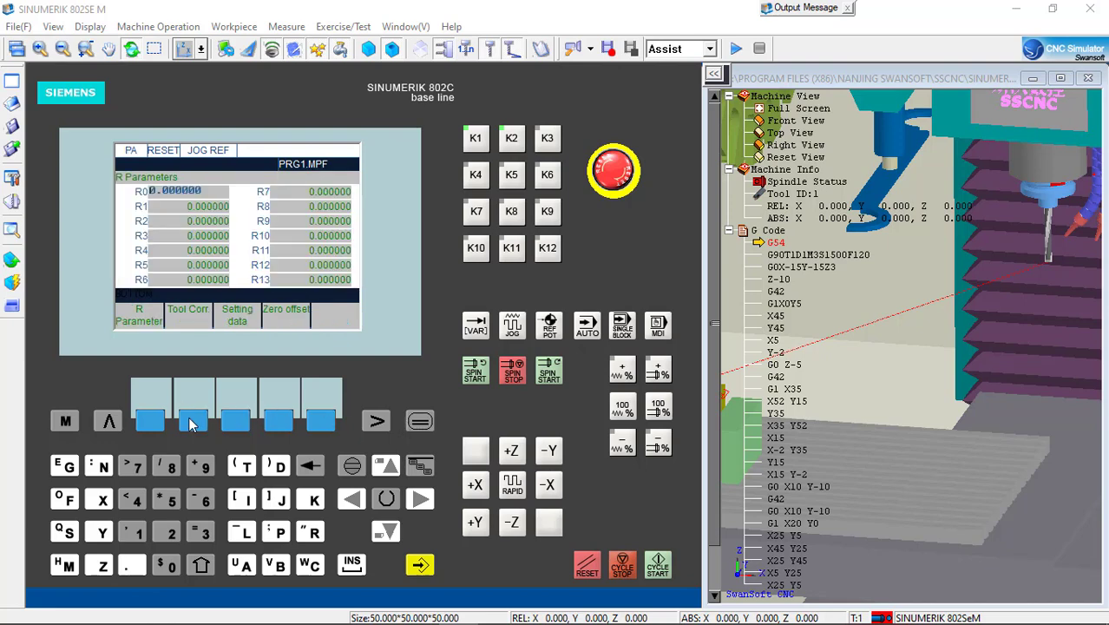
left_click(192, 422)
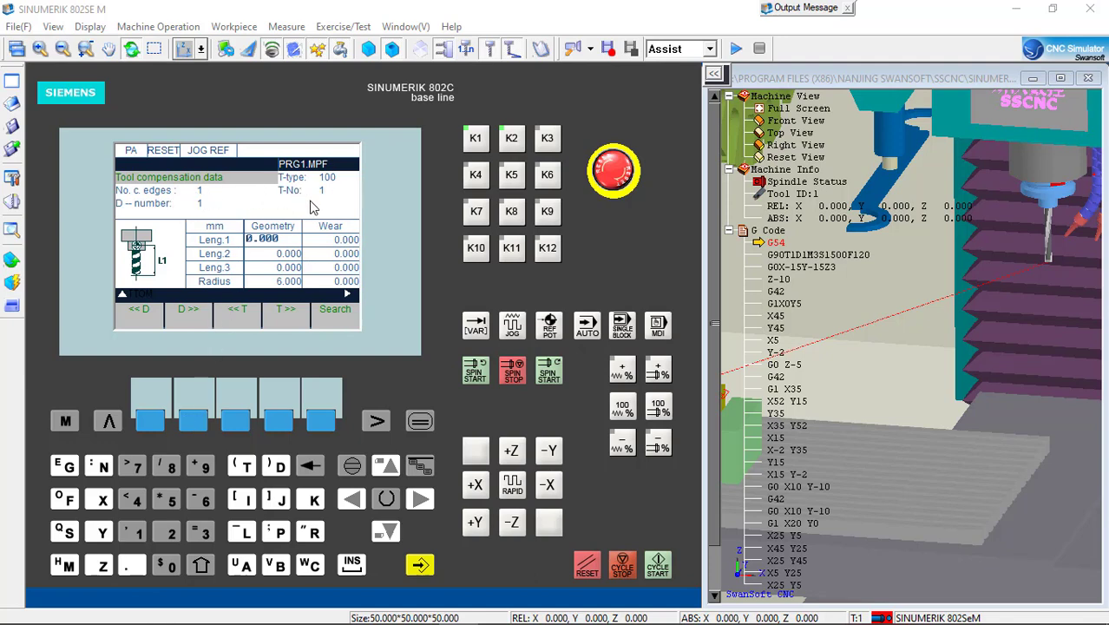
left_click(388, 531)
left_click(388, 531)
left_click(388, 531)
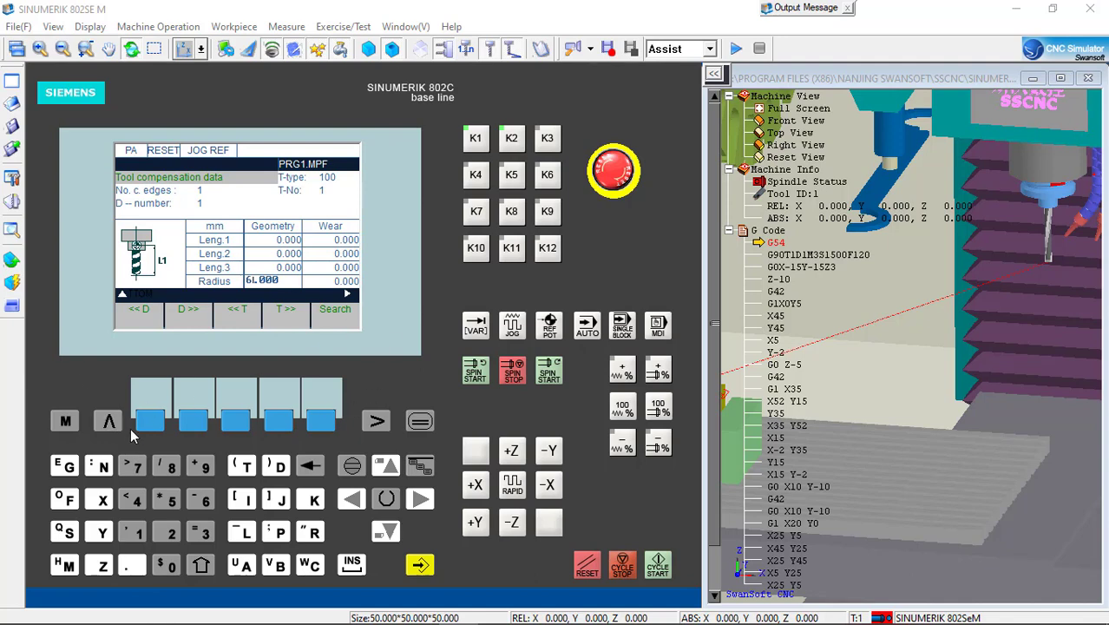
left_click(108, 421)
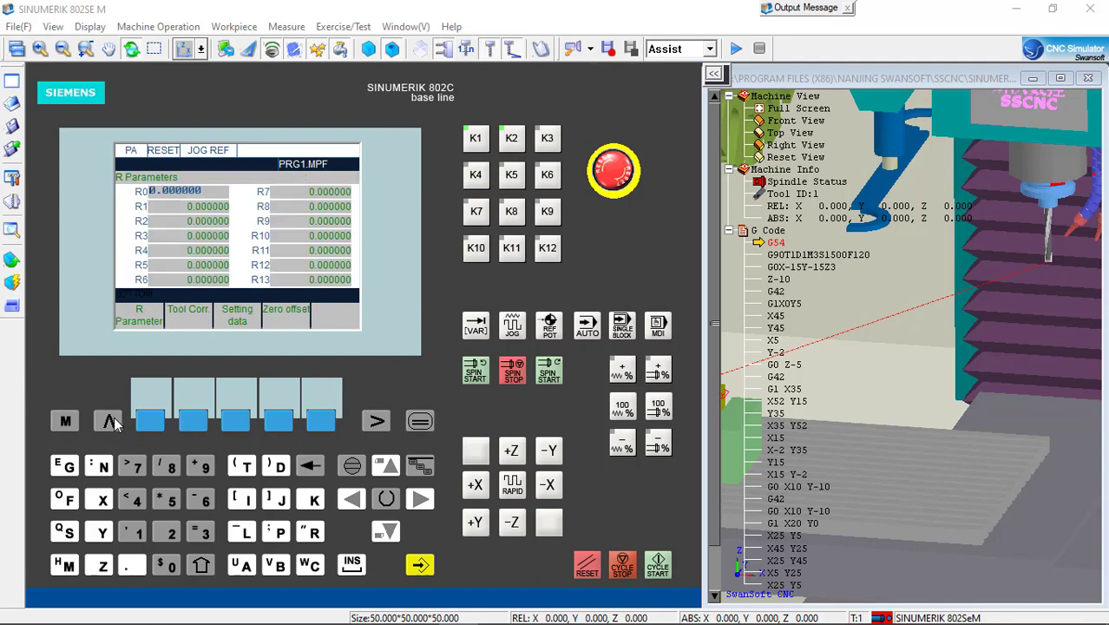
- Examine where the mounted cutter sits relative to the clamped workpiece and the X, Y and Z axis directions
scroll(932, 283, "down", 3)
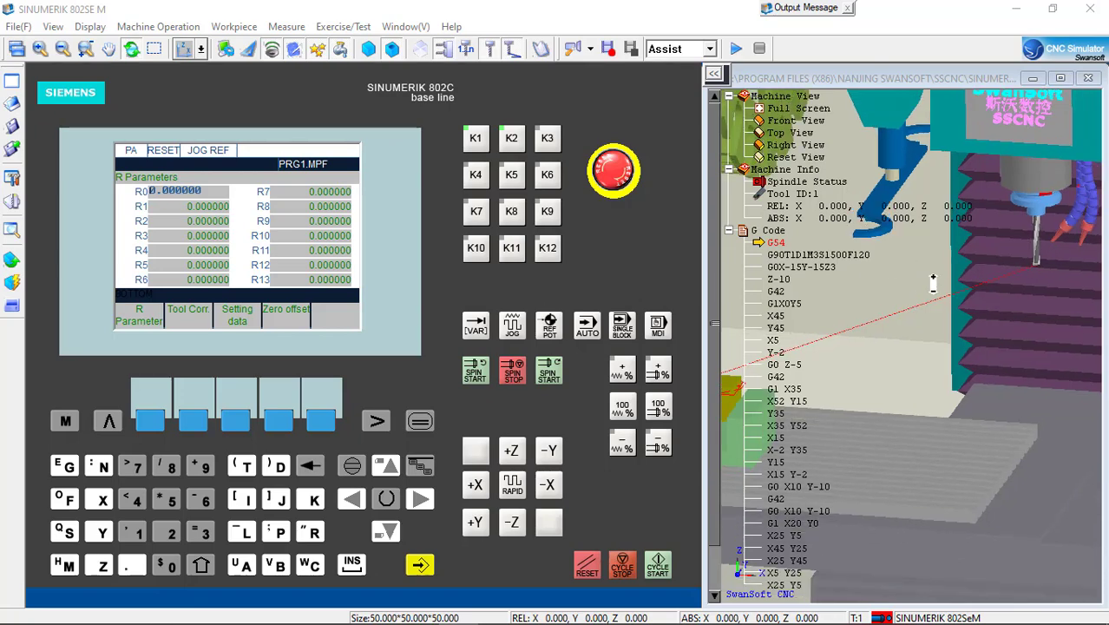
scroll(933, 287, "down", 4)
scroll(752, 324, "up", 1)
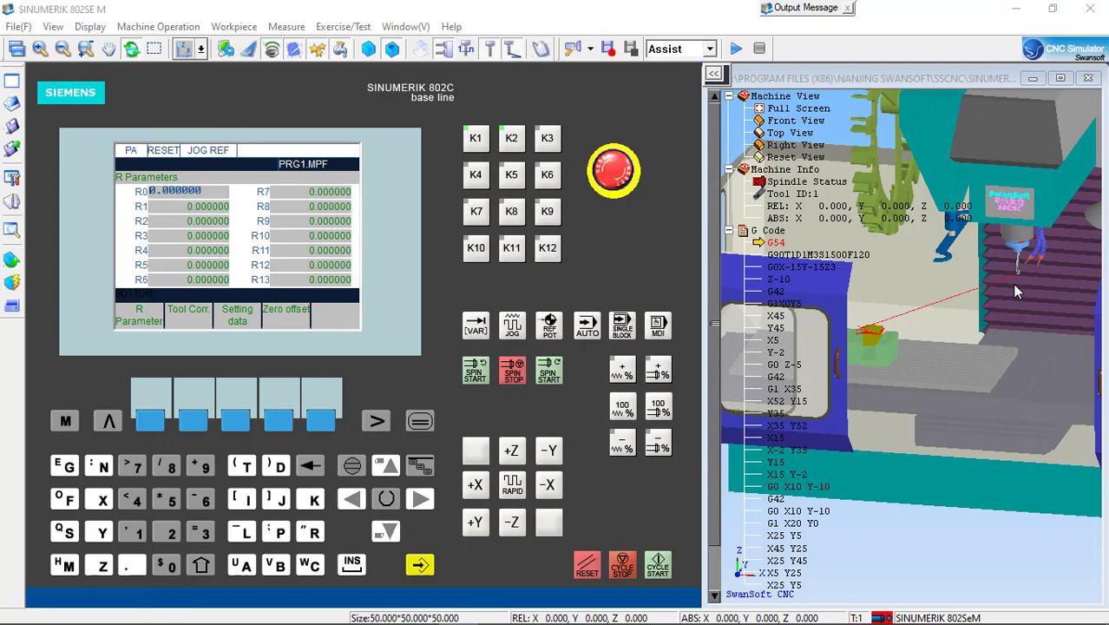
scroll(1014, 295, "up", 2)
scroll(1008, 287, "down", 3)
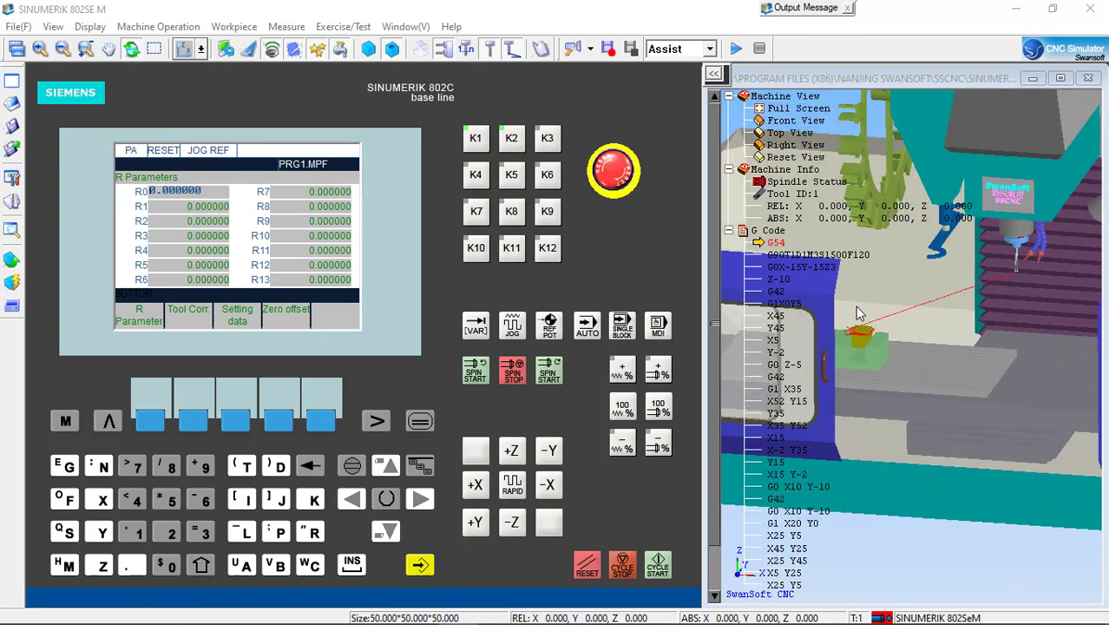
scroll(846, 319, "up", 1)
scroll(855, 310, "up", 1)
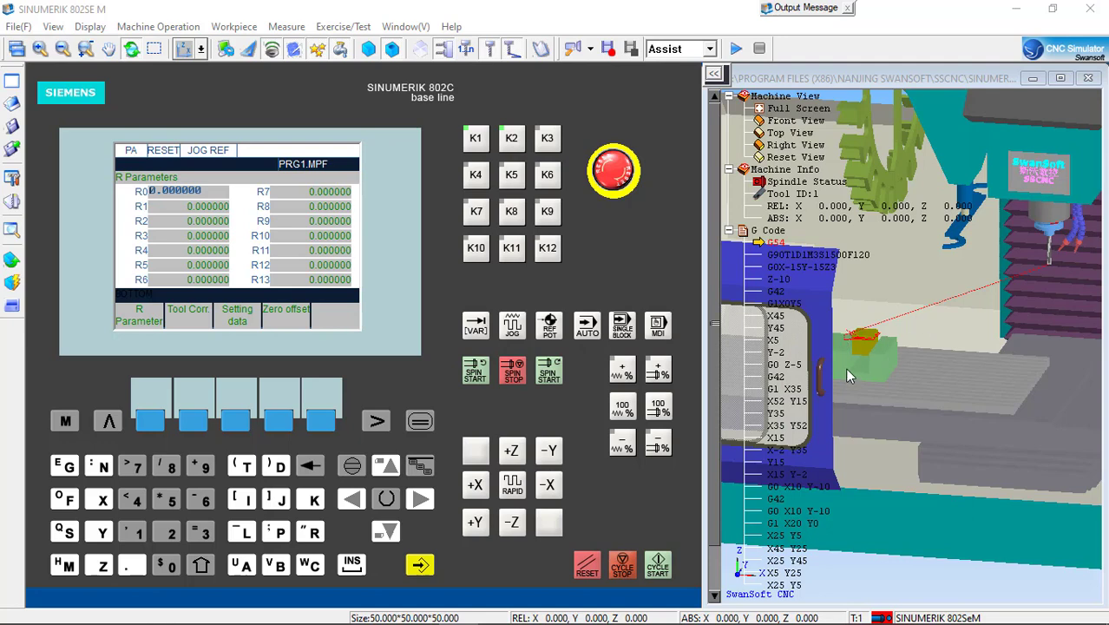
scroll(753, 570, "up", 3)
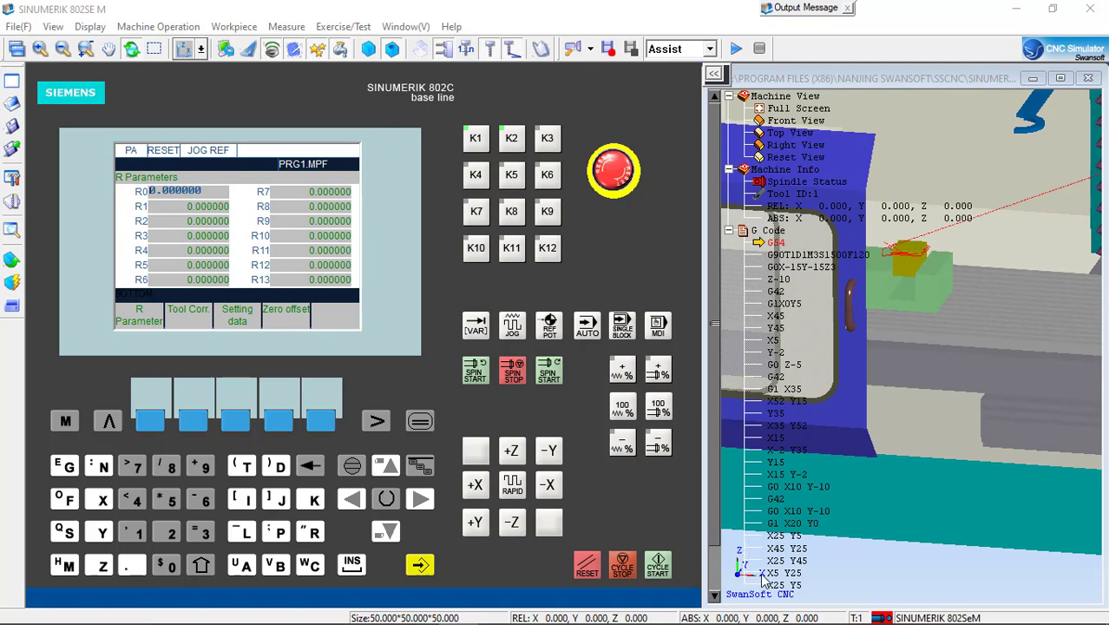
scroll(791, 443, "down", 3)
scroll(867, 297, "up", 3)
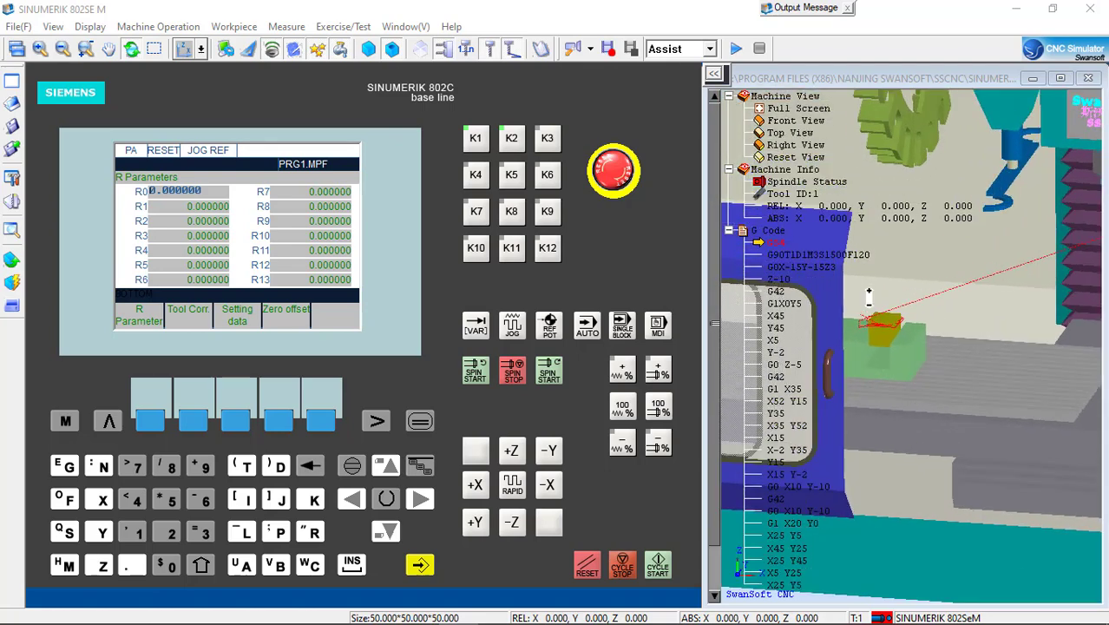
scroll(867, 302, "down", 1)
scroll(864, 306, "up", 1)
scroll(865, 304, "down", 2)
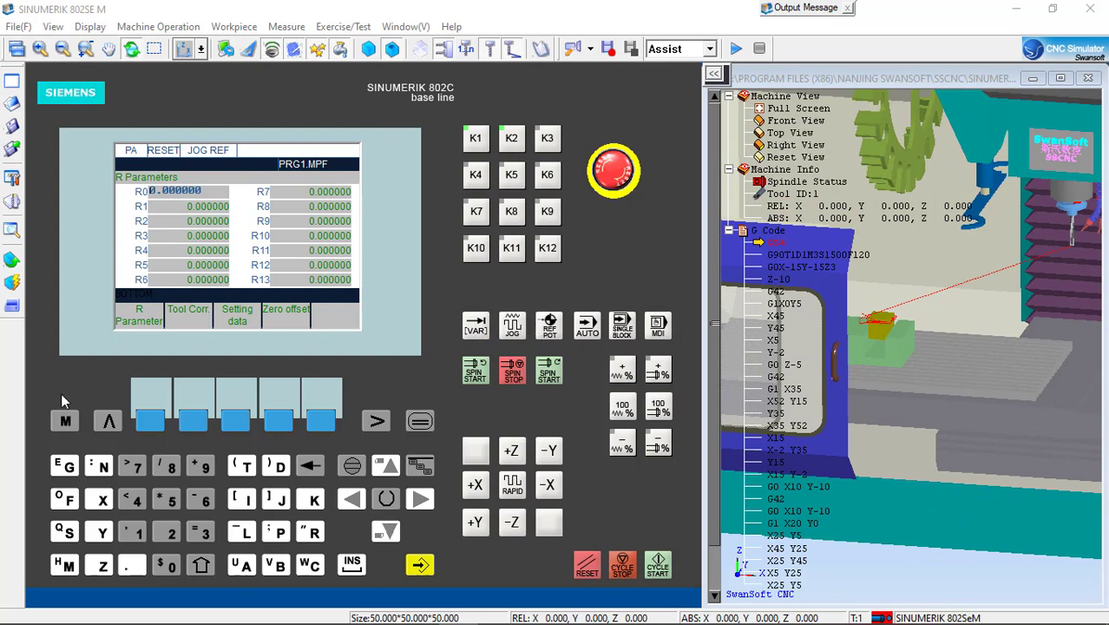
- Return to the machine position display, switch to JOG mode and jog the X axis negatively to about -441.773 to bring the workpiece near the spindle
left_click(65, 421)
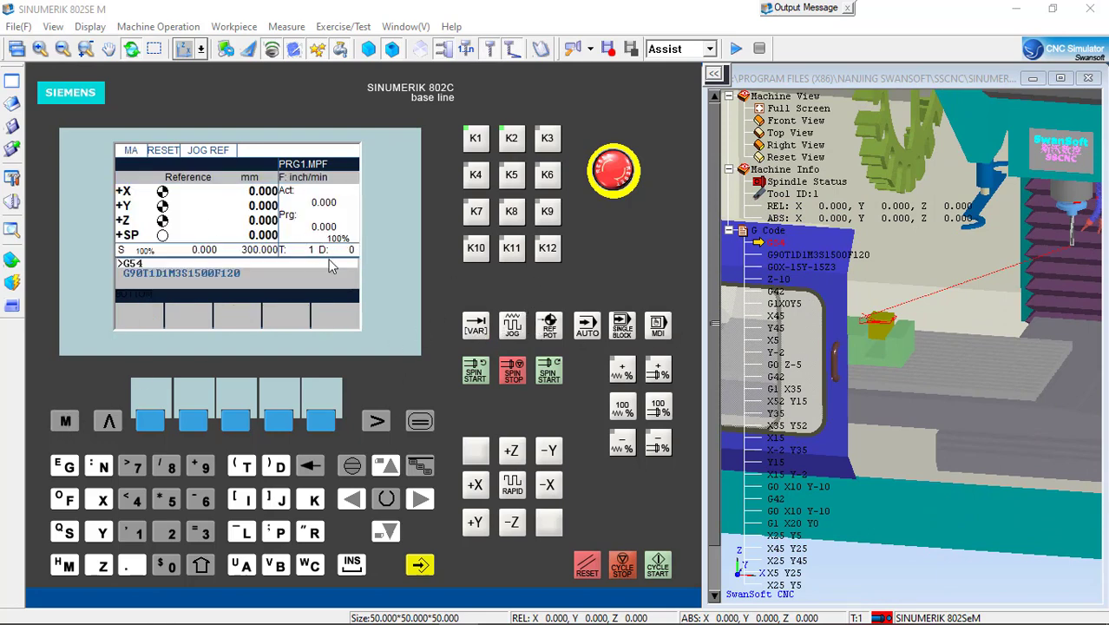
left_click(512, 327)
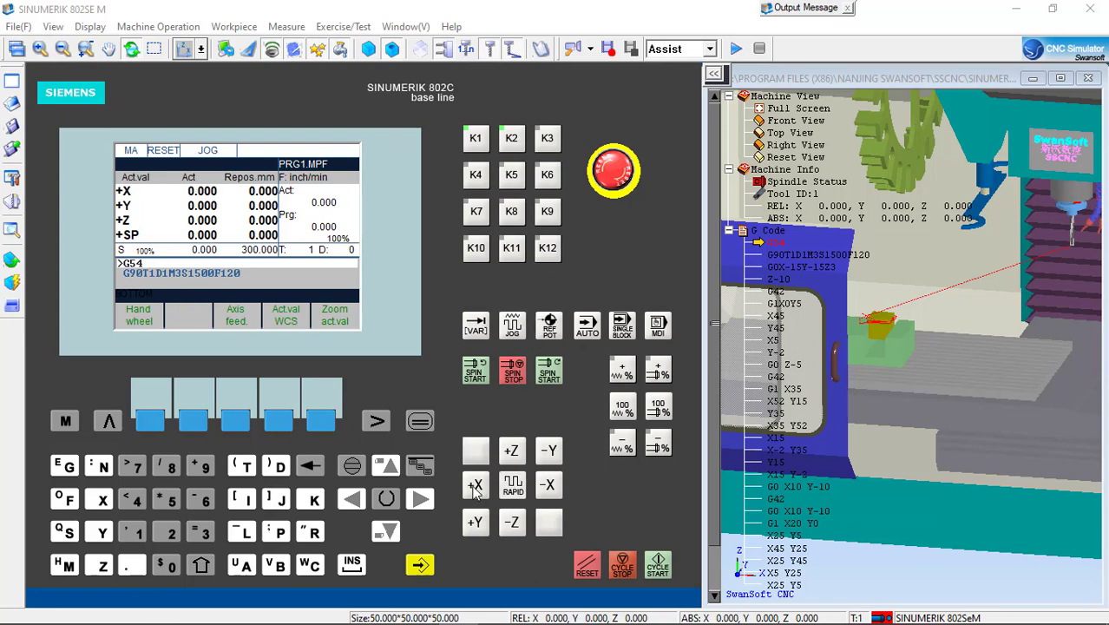
left_click(549, 486)
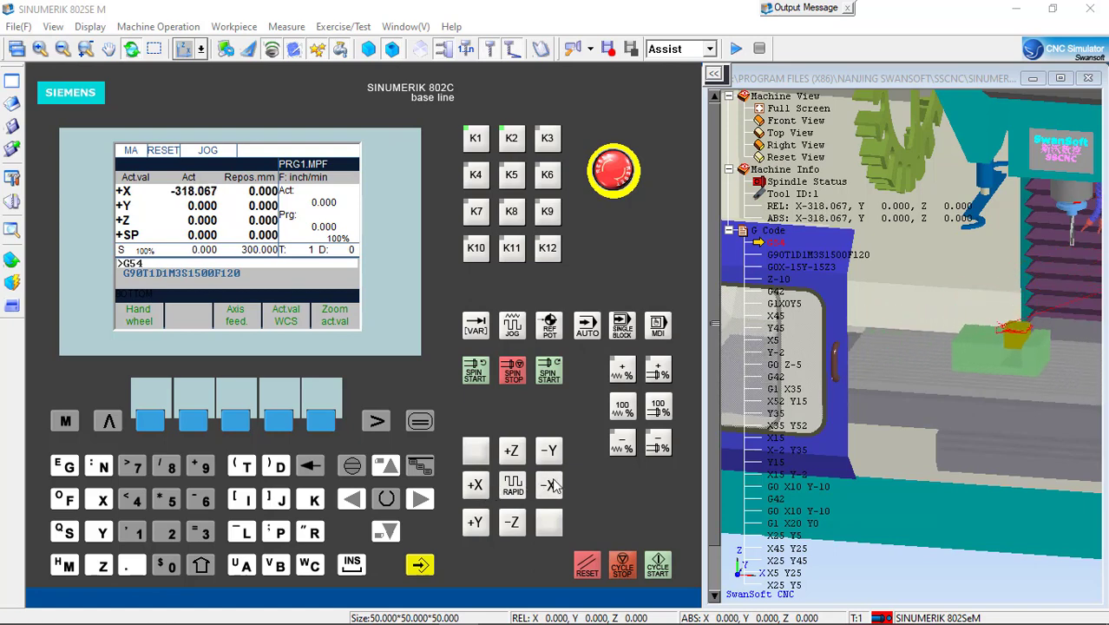
scroll(1020, 313, "up", 2)
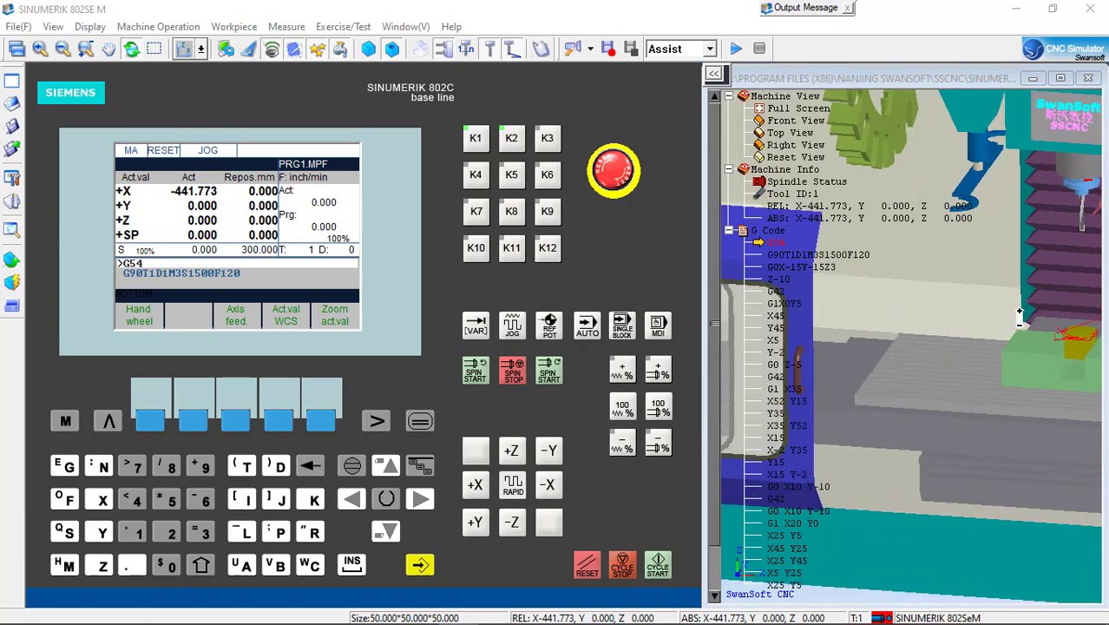
scroll(1020, 317, "down", 4)
scroll(1089, 348, "up", 2)
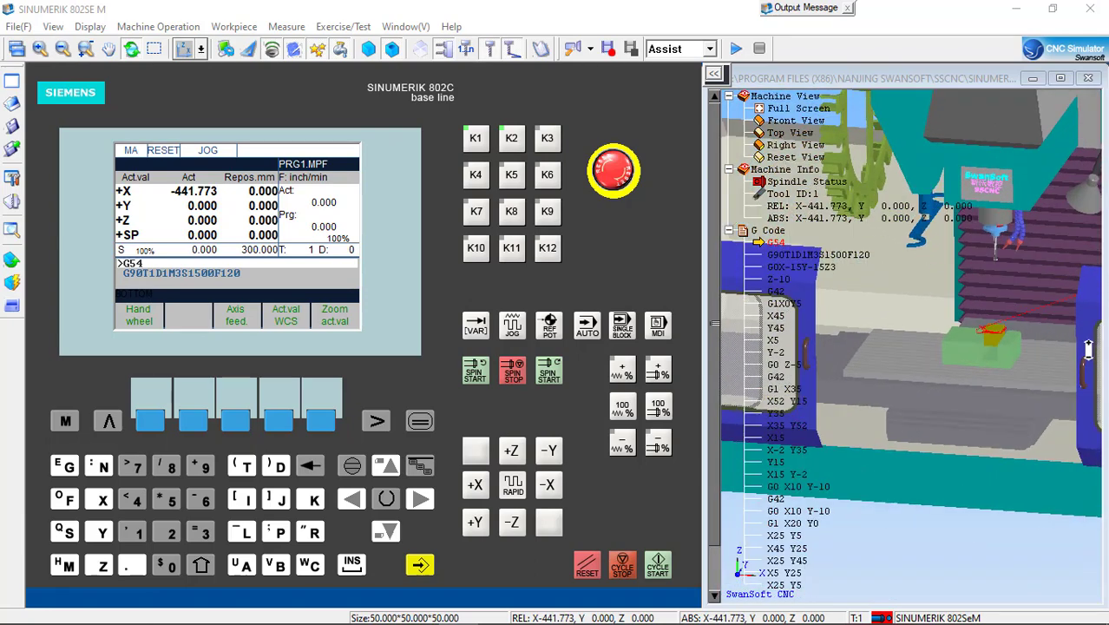
- Jog the Y axis negatively to about -194.557 to bring the clamped workpiece under the spindle
scroll(1088, 350, "up", 2)
left_click_drag(1020, 321, 695, 400)
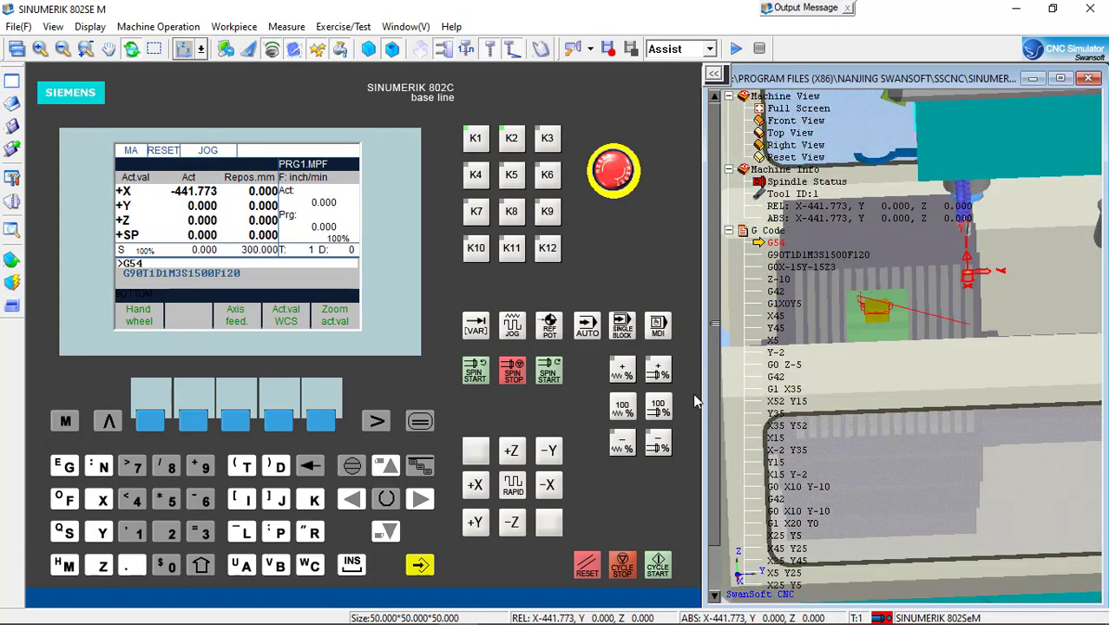
left_click(549, 450)
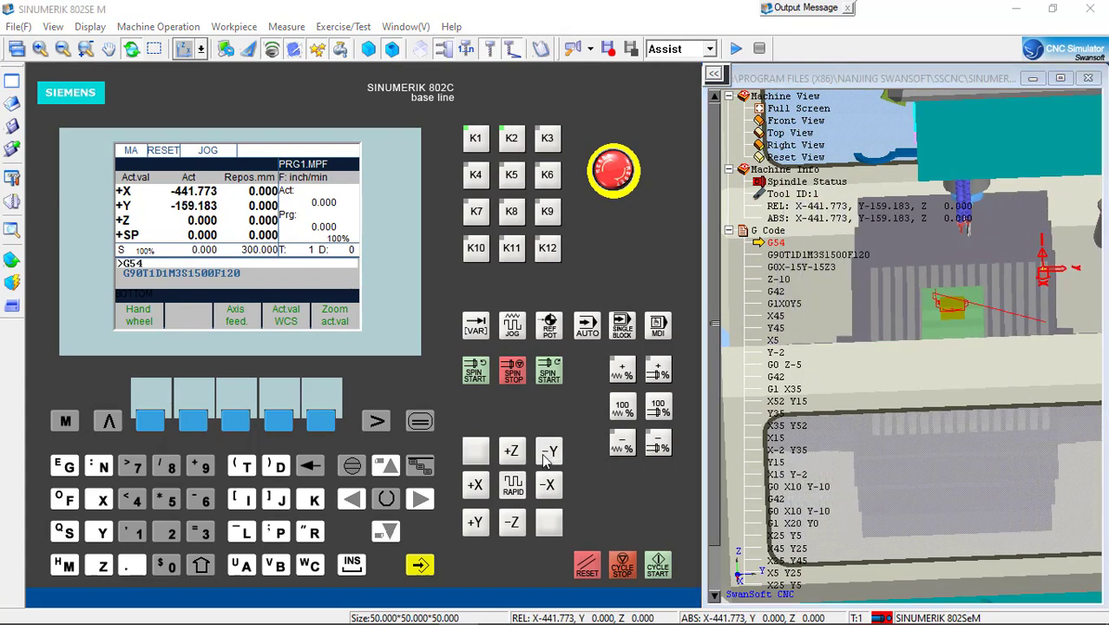
left_click(477, 523)
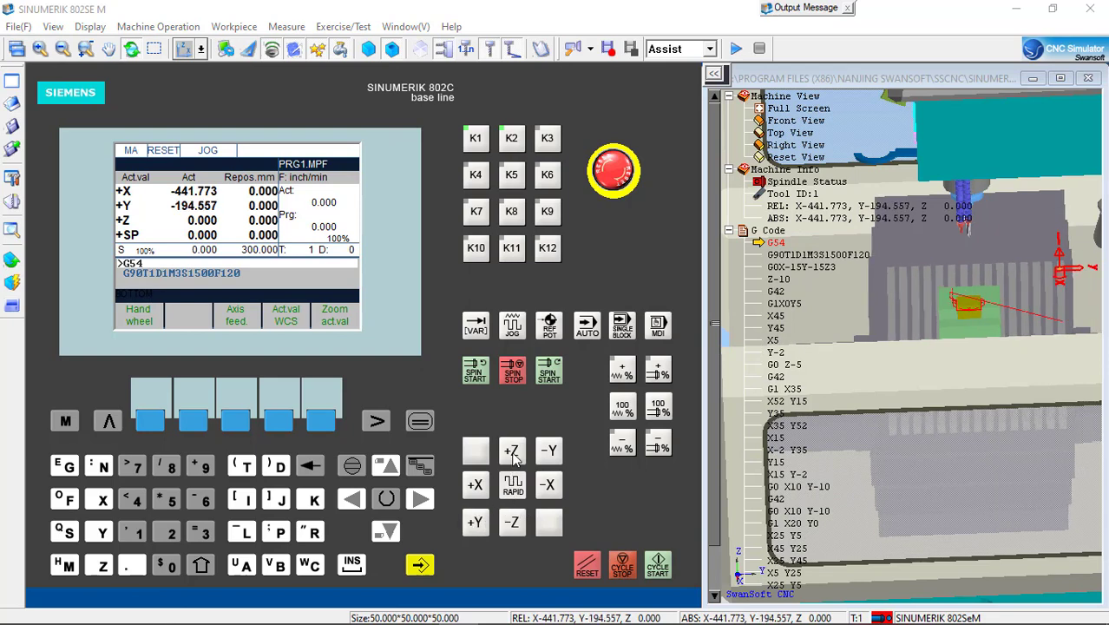
- Jog the Z axis down to about -141.560 near the block, and raise it back to about -123.855
left_click(512, 523)
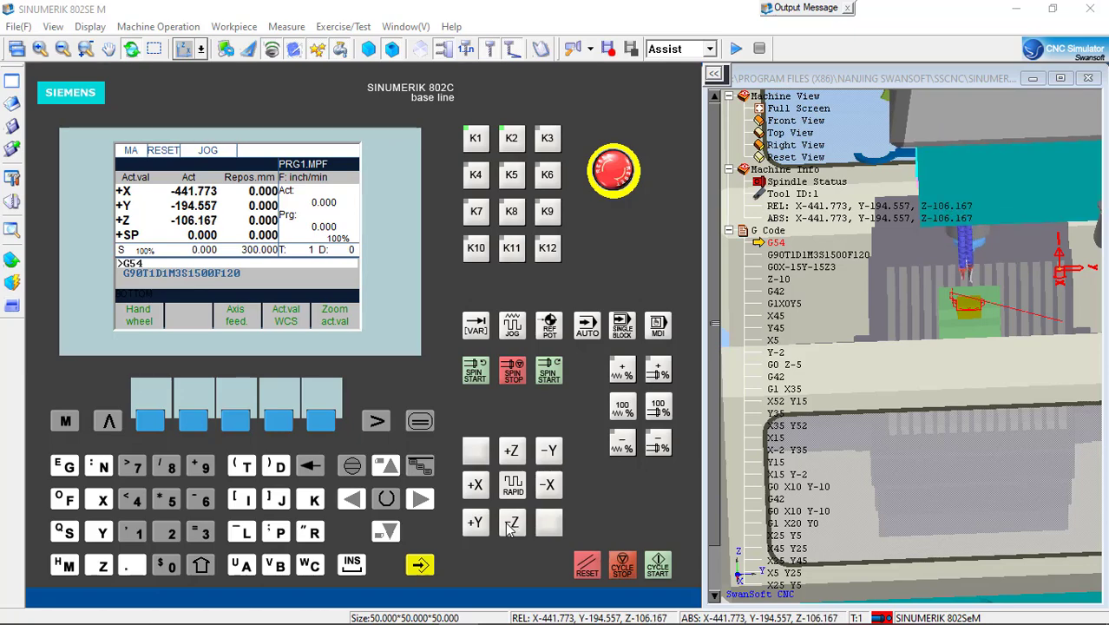
left_click(508, 524)
left_click(507, 524)
left_click_drag(792, 355, 1002, 313)
scroll(1003, 314, "up", 5)
left_click_drag(905, 253, 1009, 225)
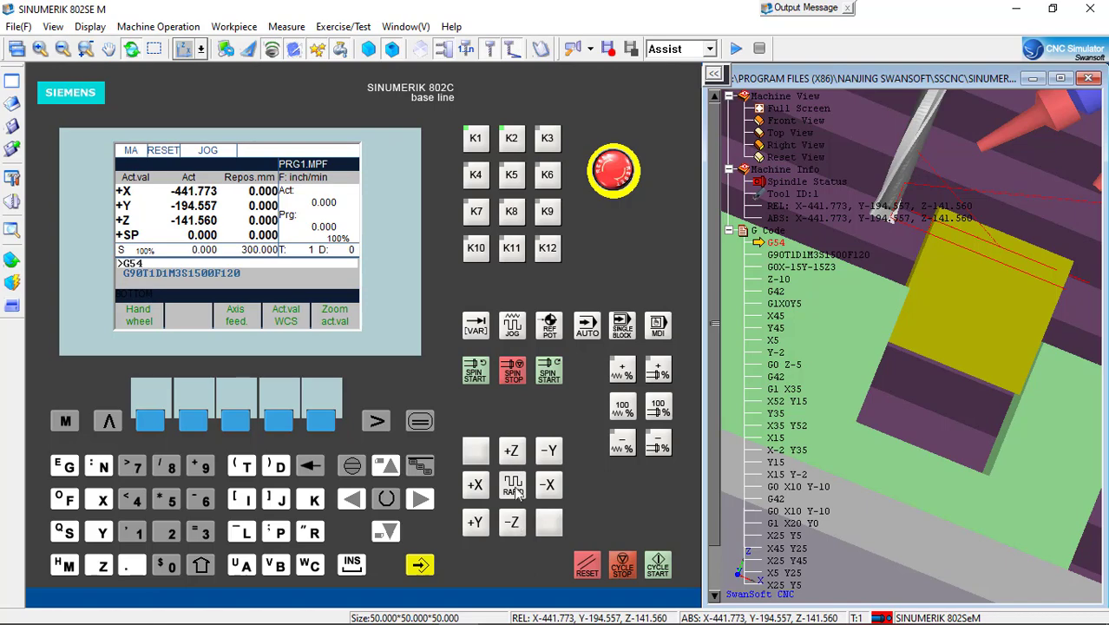
left_click(513, 452)
- Jog the X axis positively to about -406.350 so the cutter sits above the block's top face
left_click_drag(982, 293, 1032, 362)
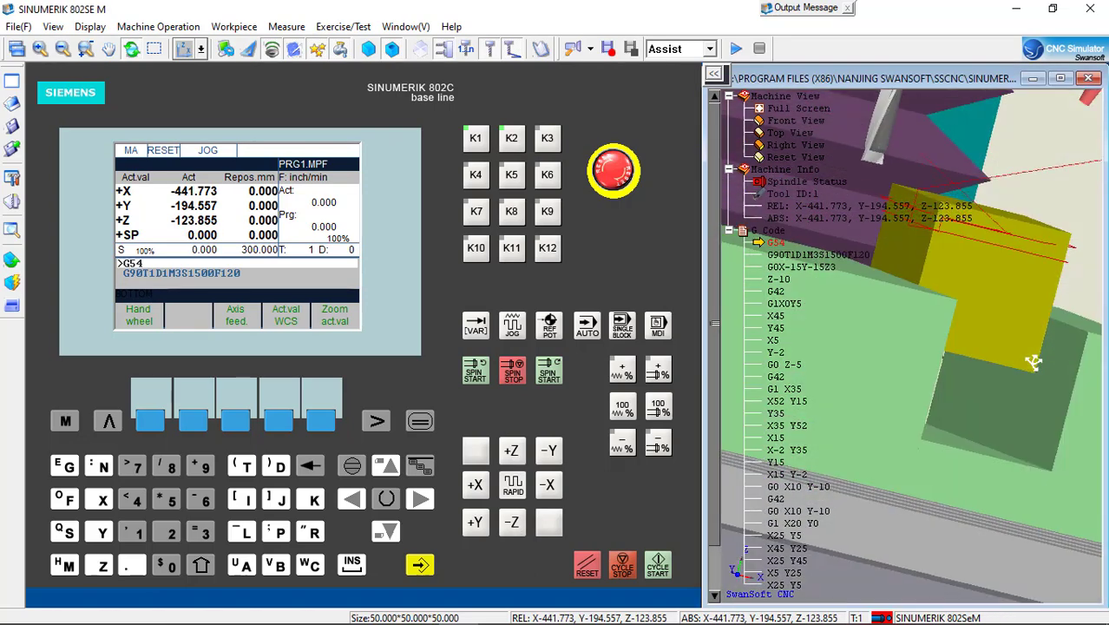
left_click(485, 488)
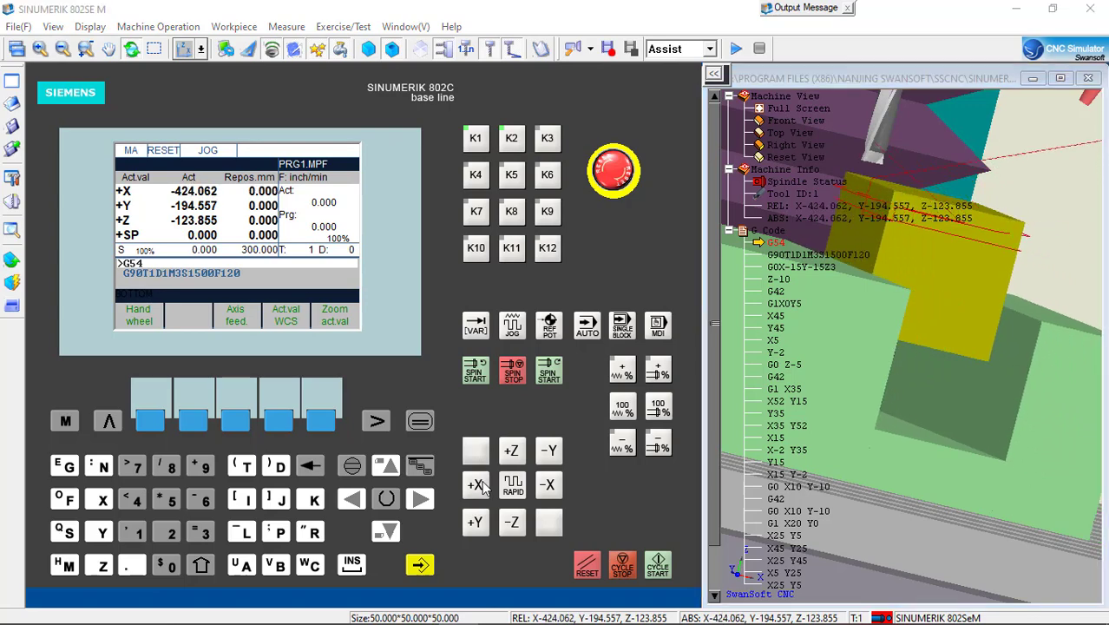
mouse_move(927, 255)
left_mouse_down()
mouse_move(942, 260)
mouse_move(953, 247)
mouse_move(933, 265)
left_mouse_up()
right_click_drag(952, 240, 1087, 314)
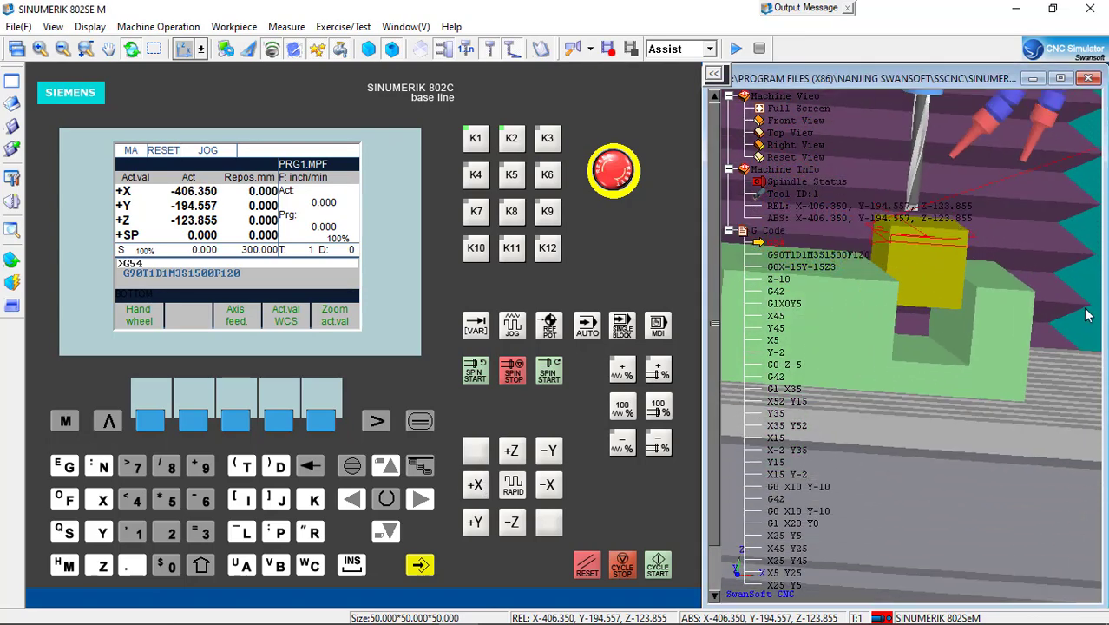
middle_click_drag(812, 234, 899, 247)
right_click_drag(899, 247, 948, 243)
left_click_drag(948, 243, 904, 261)
right_click_drag(905, 261, 944, 243)
left_click_drag(946, 250, 889, 236)
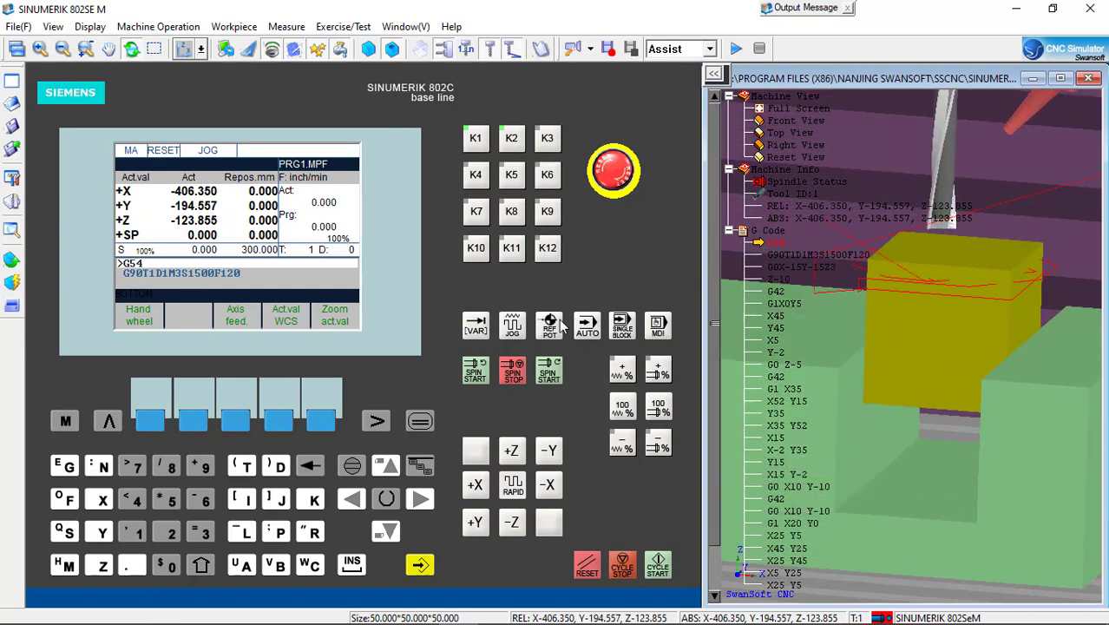
- Start the spindle rotating and turn off the simulated machine sound
left_click(476, 373)
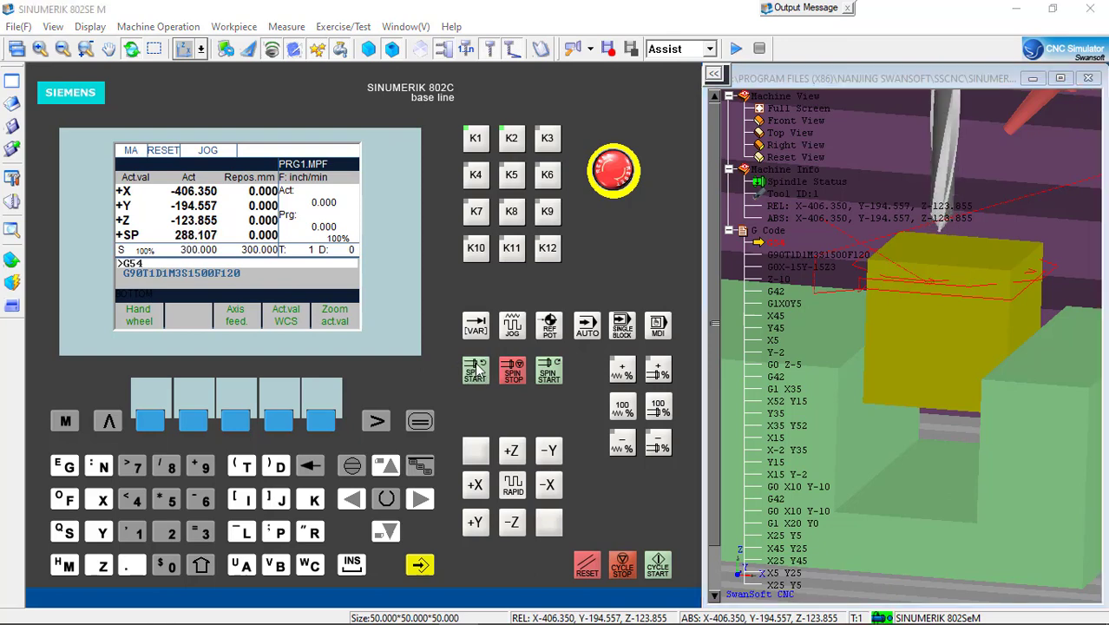
left_click(158, 26)
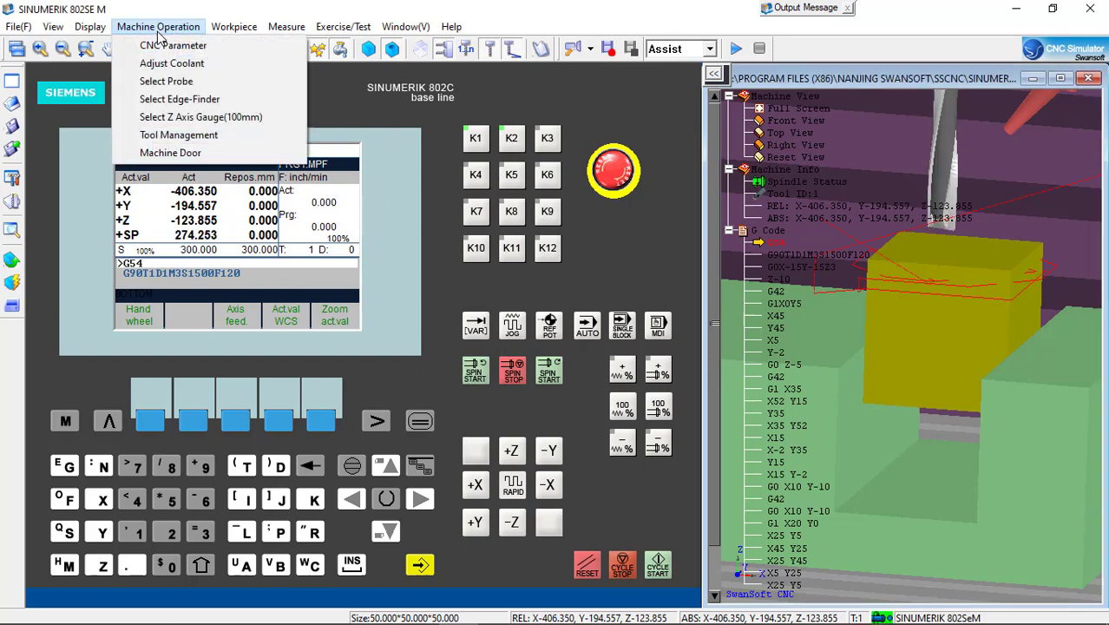
mouse_move(91, 27)
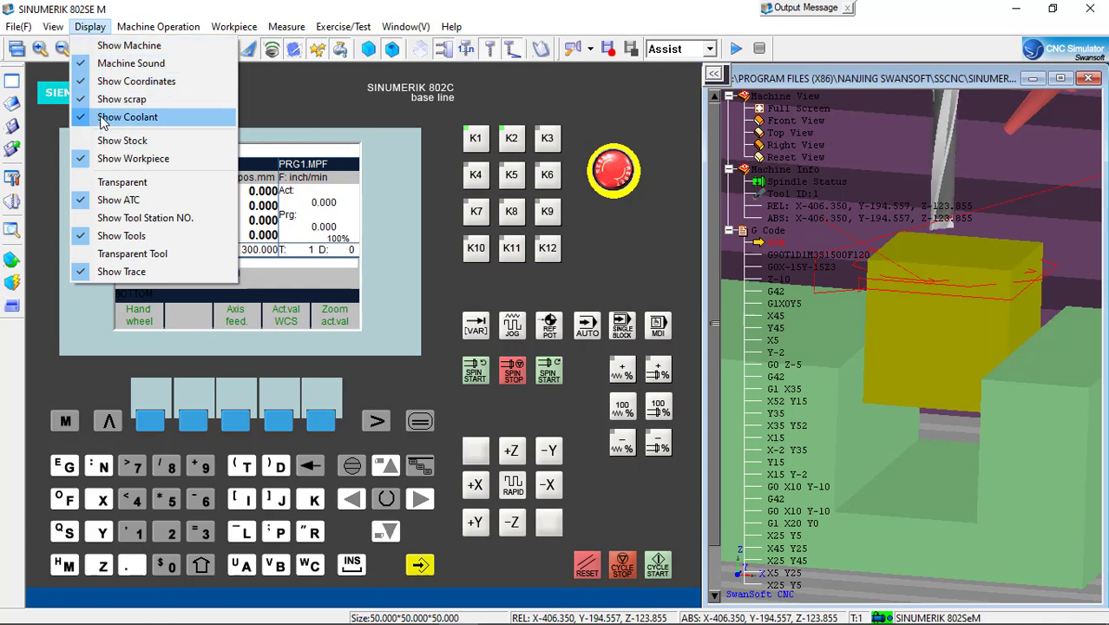
left_click(106, 63)
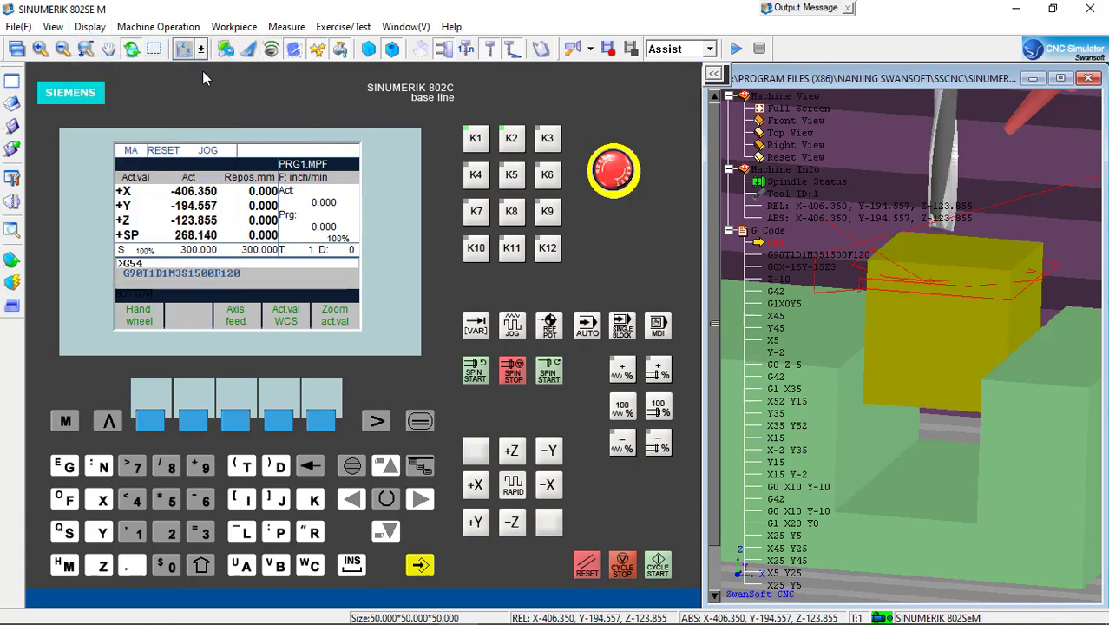
left_click(90, 26)
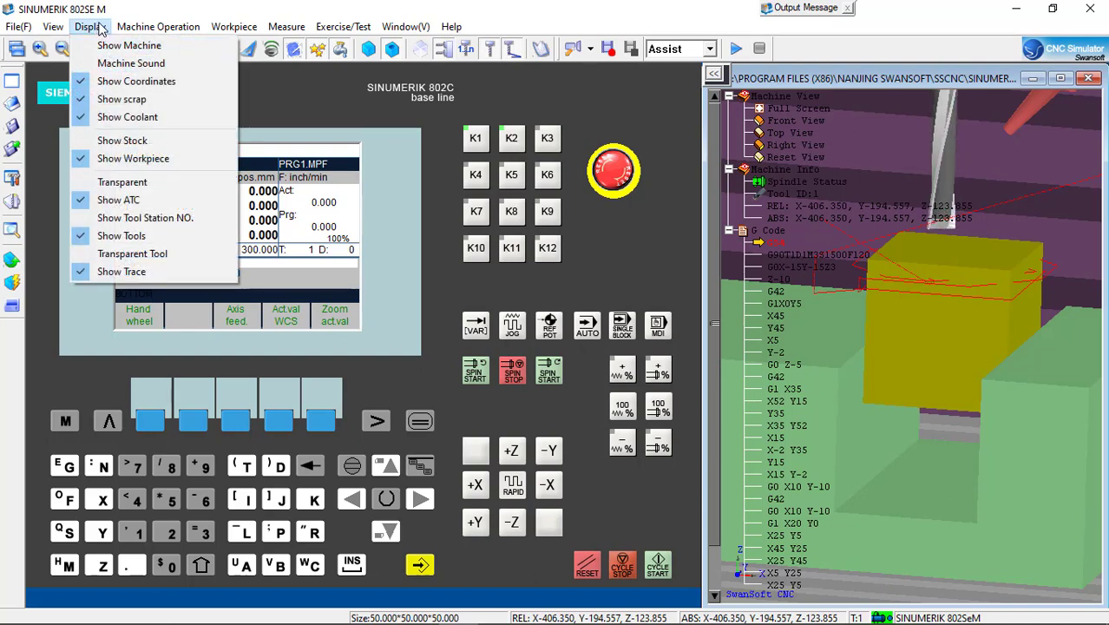
mouse_move(158, 26)
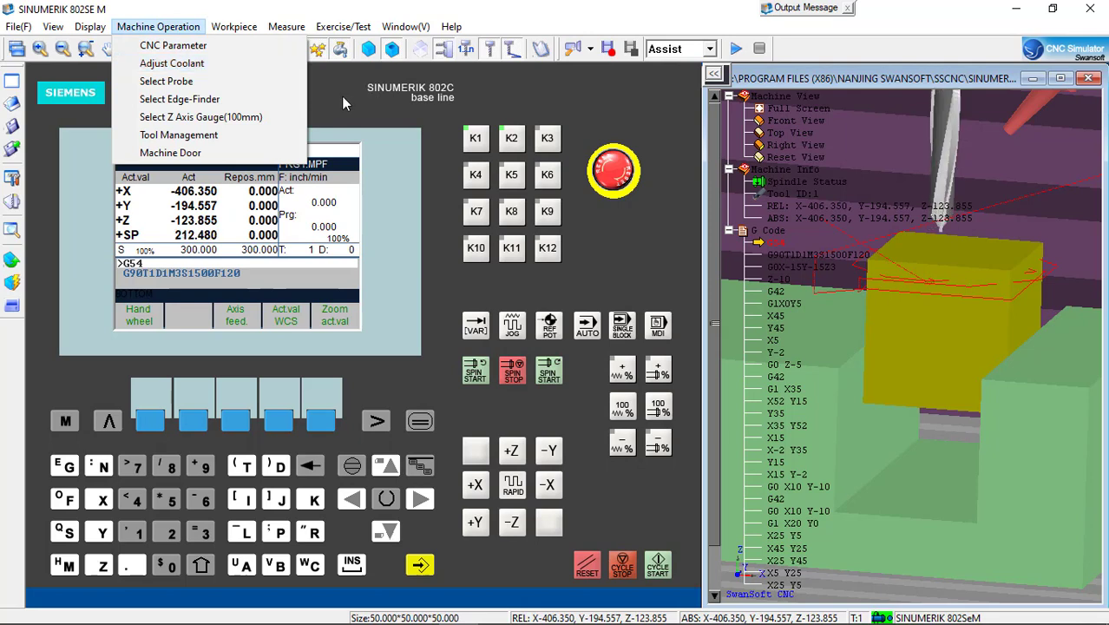
left_click(784, 142)
- Jog the rotating cutter down into the block's top face and retract the Z axis to about -125.630
scroll(945, 241, "up", 2)
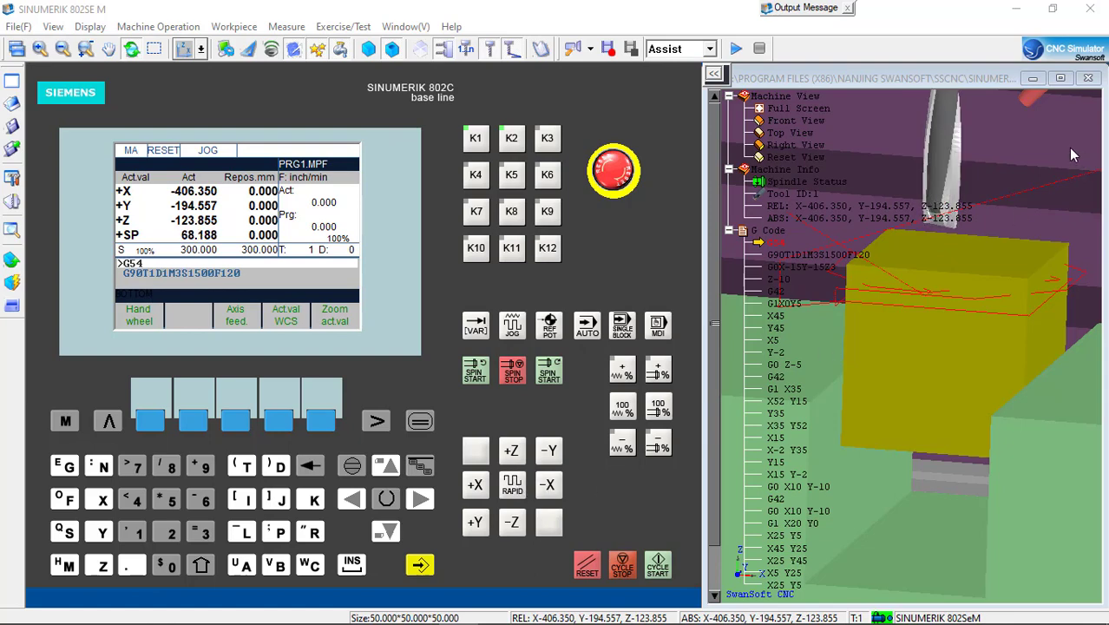
left_click_drag(950, 287, 947, 235)
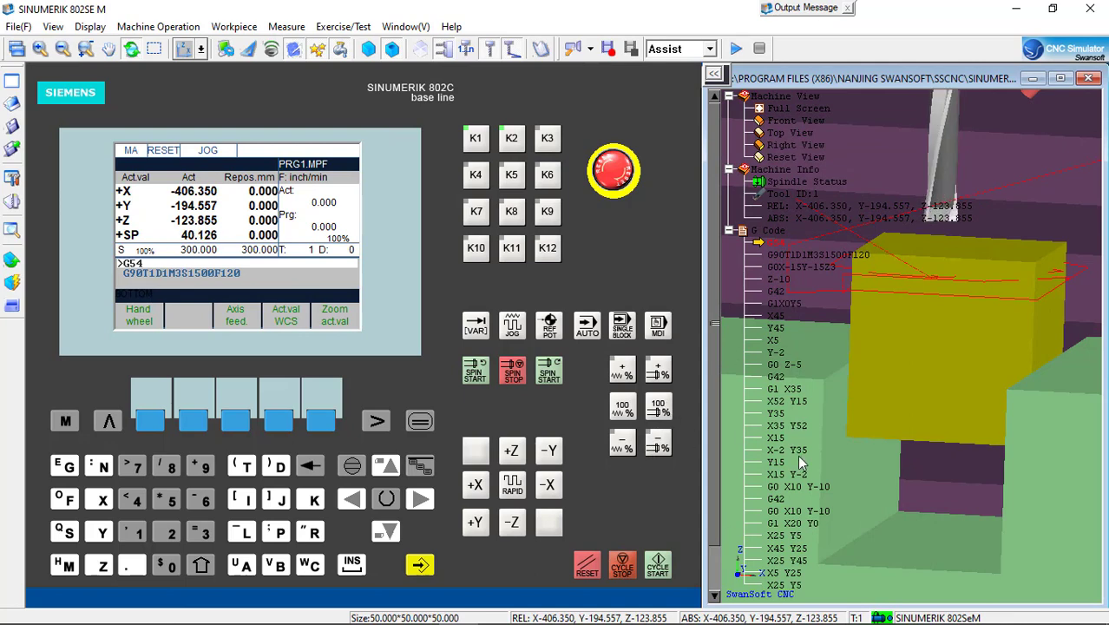
left_click_drag(855, 404, 885, 330)
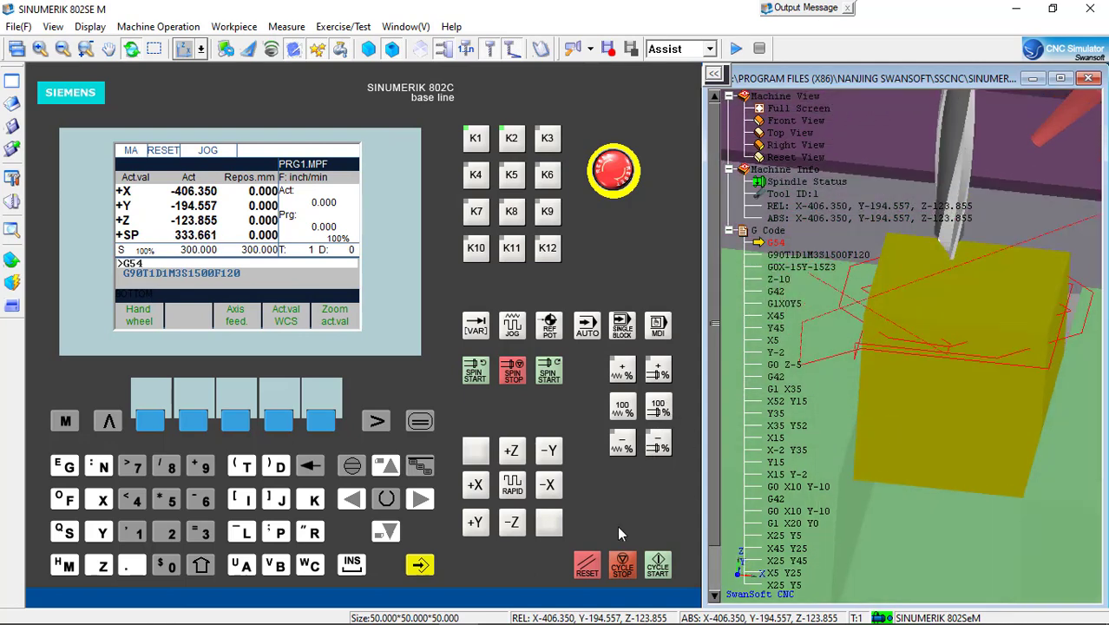
left_click(512, 527)
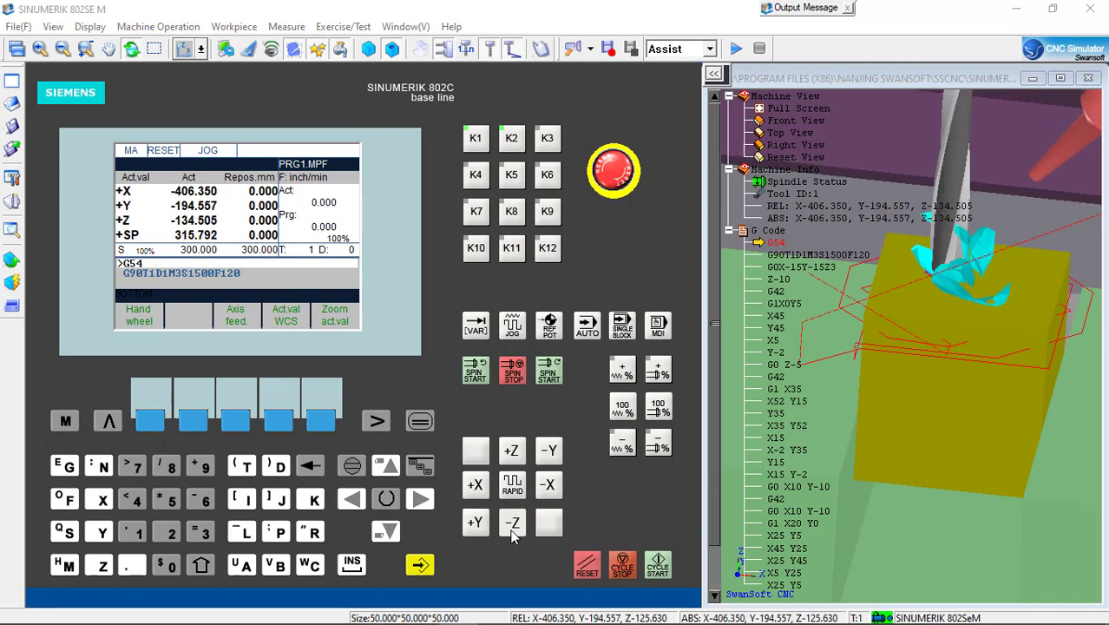
left_click(512, 450)
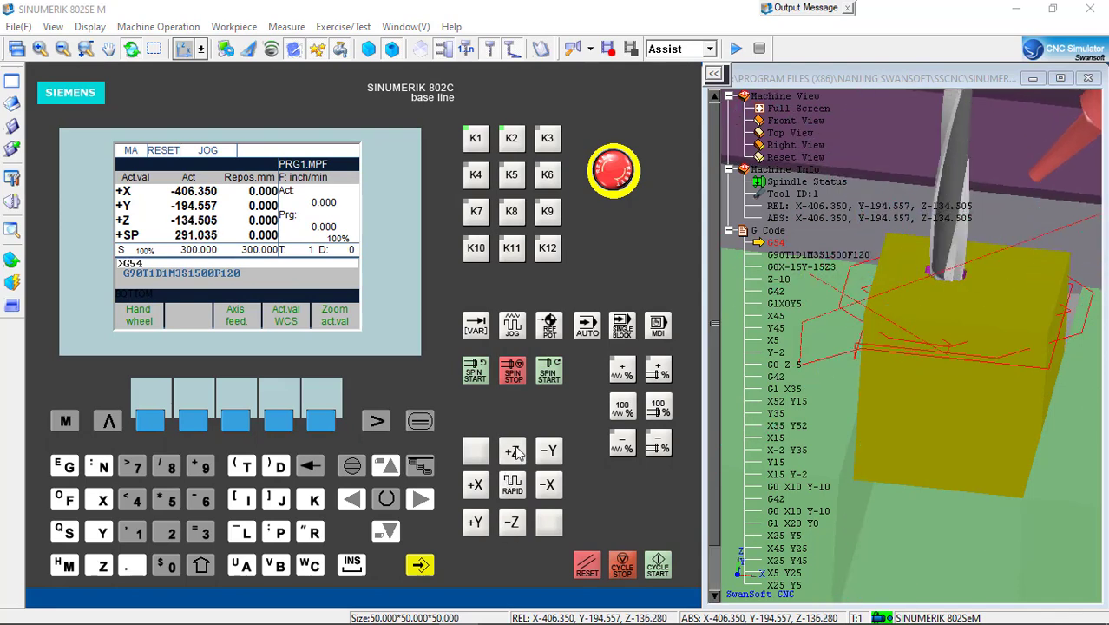
- Replace the marked workpiece with a fresh 50 x 50 x 50 box through the stock settings
left_click(234, 26)
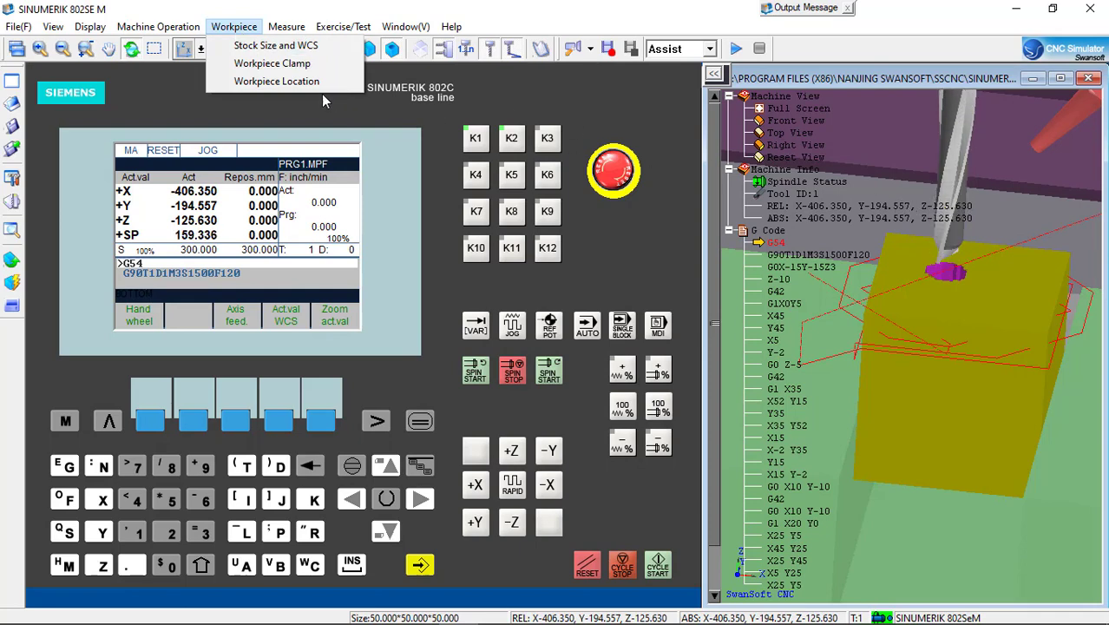
left_click(252, 45)
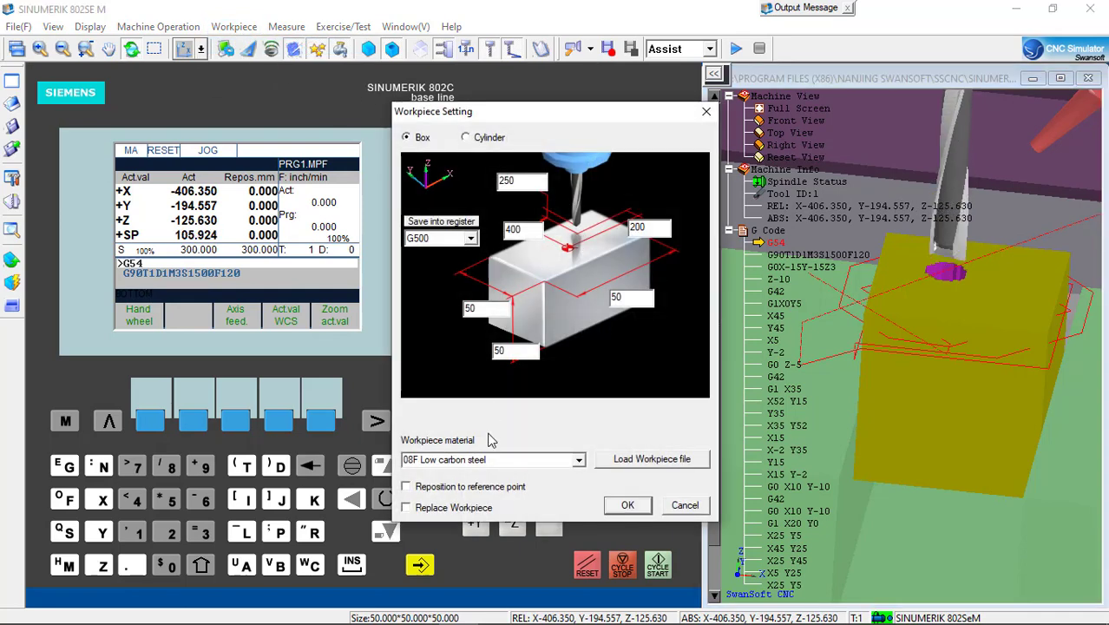
left_click(408, 507)
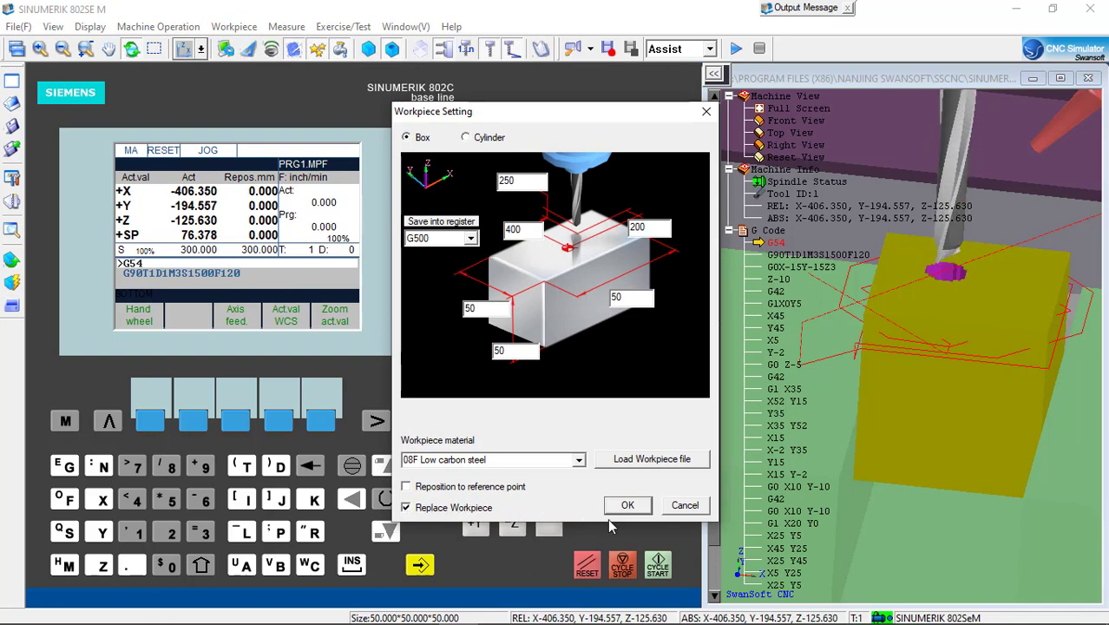
left_click(627, 505)
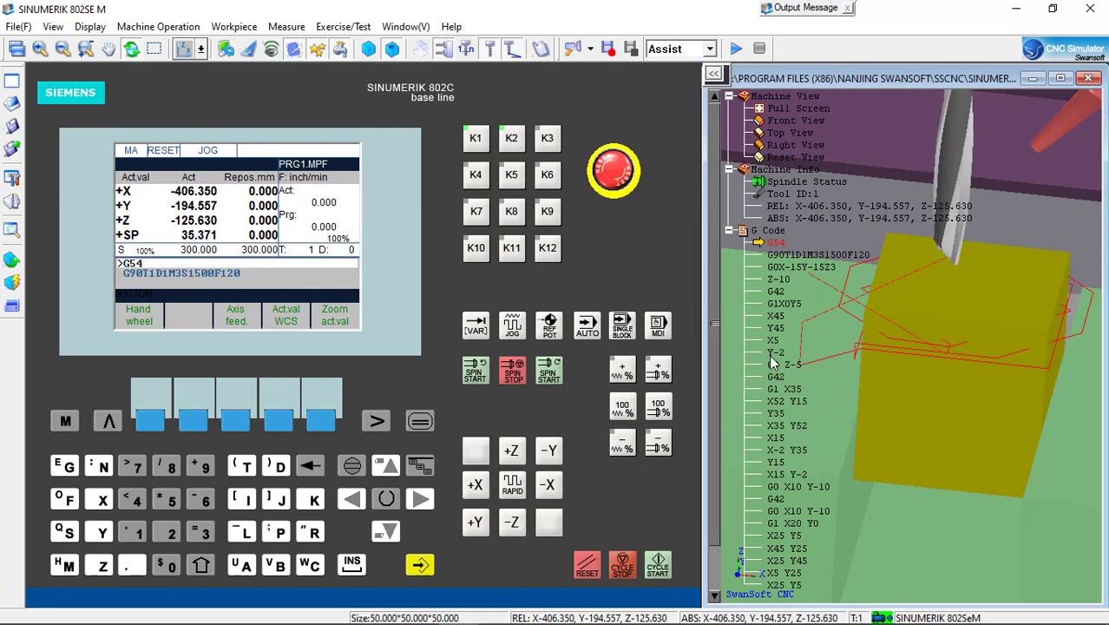
- Jog the X axis to about -422.343 and the Y axis to about -217.671 to place the cutter at the block's edge
left_click(476, 493)
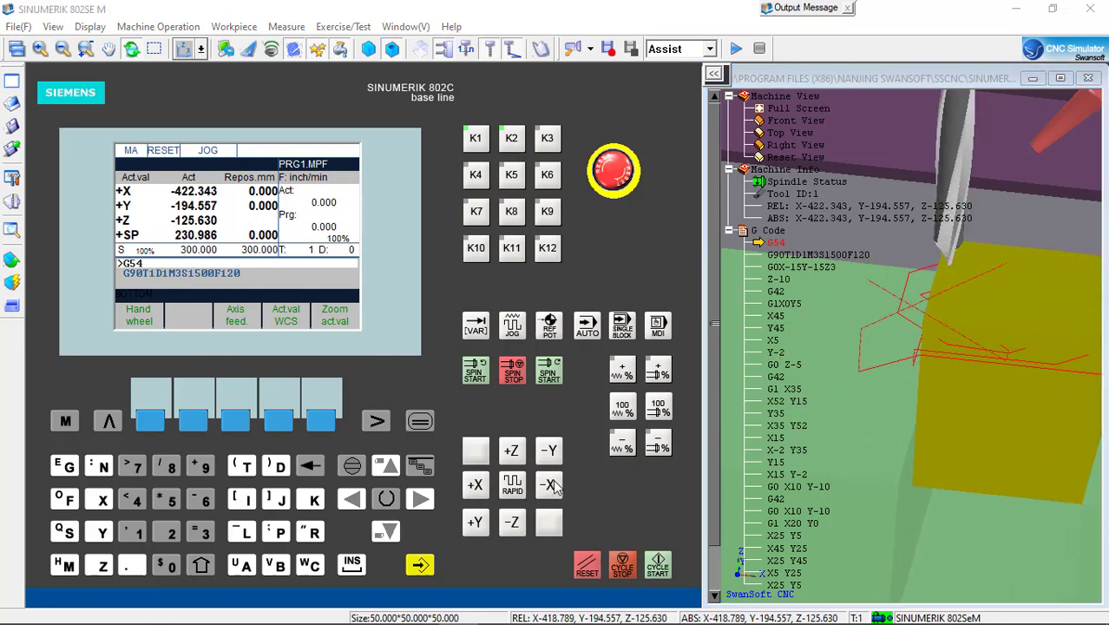
left_click_drag(897, 360, 916, 272)
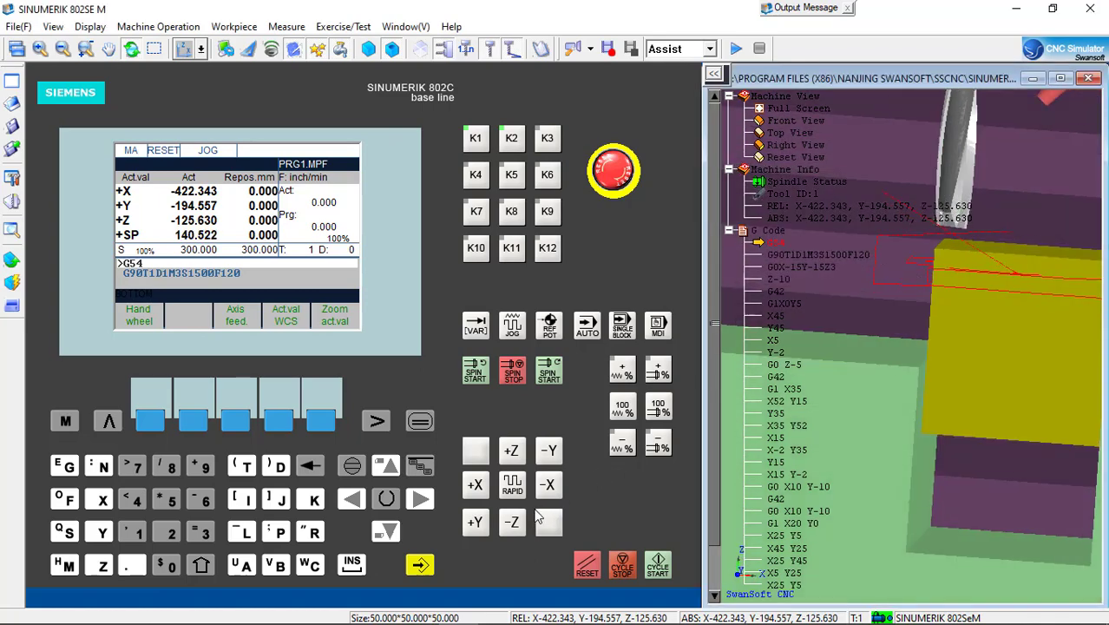
left_click(481, 519)
left_click_drag(981, 376, 969, 440)
left_click(551, 452)
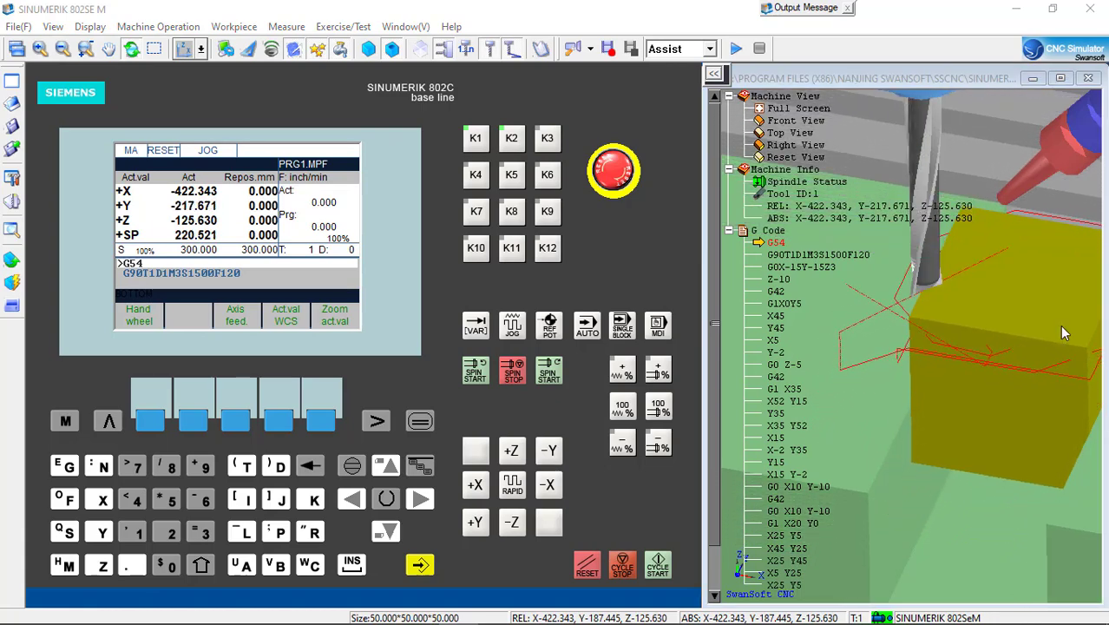
- View the cutter tip level with the block's top face and jog the Z axis down to about -129.188
left_click_drag(1060, 325, 850, 351)
left_click_drag(1023, 332, 1032, 304)
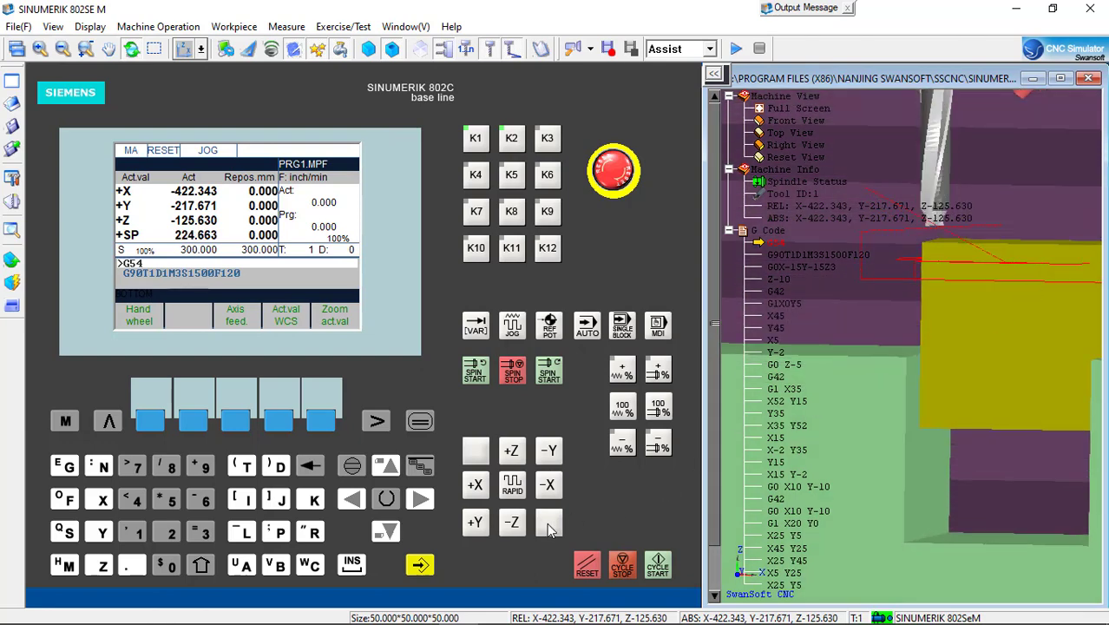
left_click(513, 524)
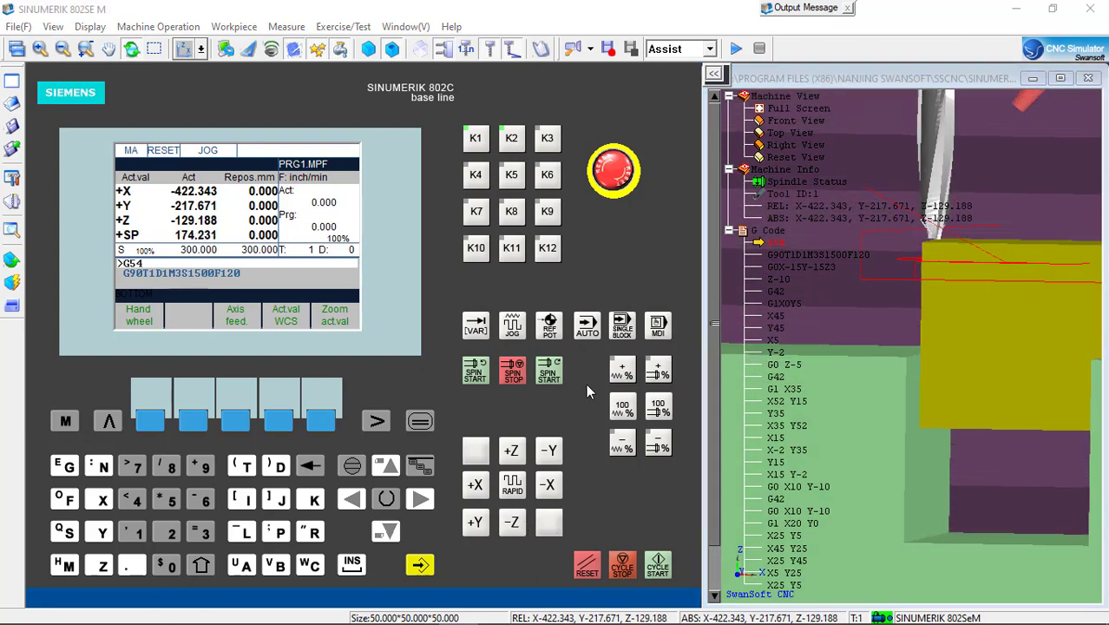
- Reduce the feed override stepwise to 10% for a fine approach
left_click(622, 446)
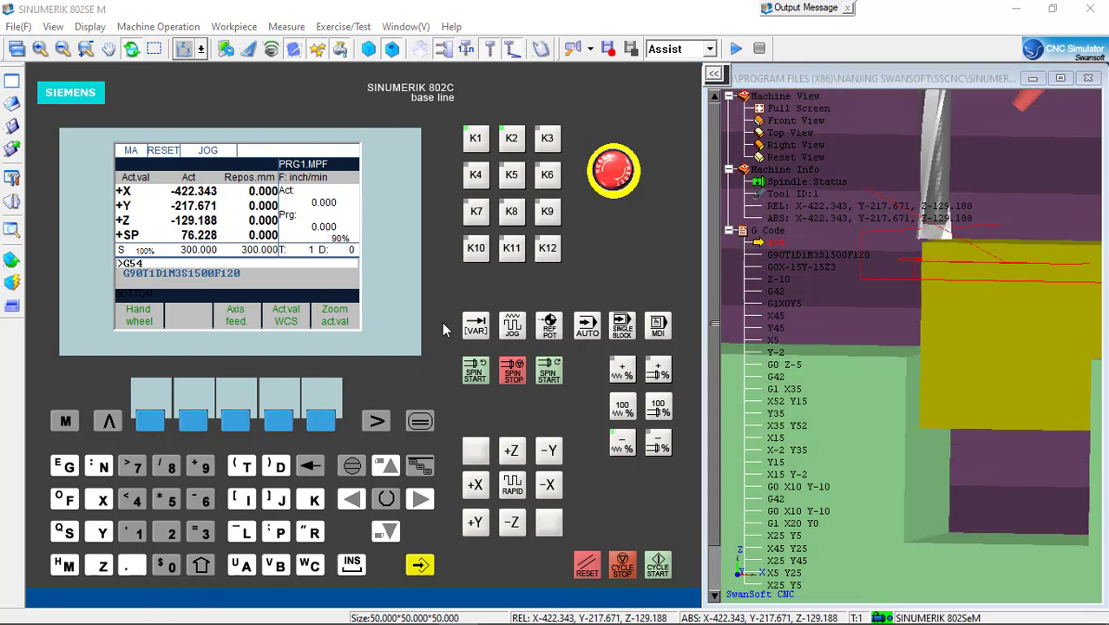
left_click(622, 445)
left_click(621, 446)
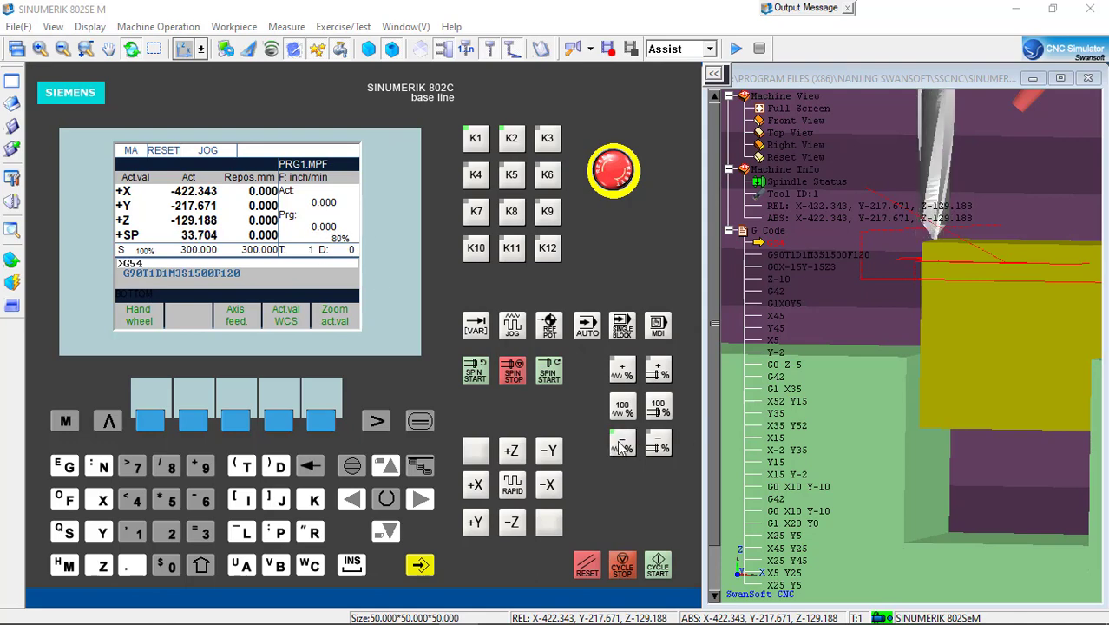
left_click(622, 445)
left_click(622, 445)
left_click(621, 445)
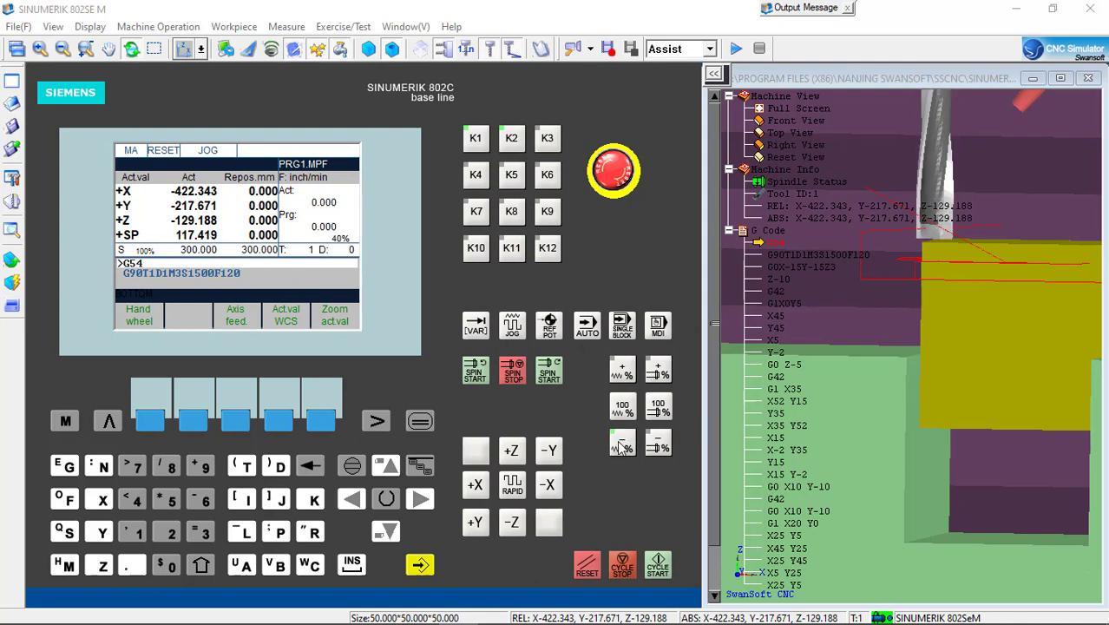
left_click(622, 445)
left_click(621, 446)
left_click(621, 445)
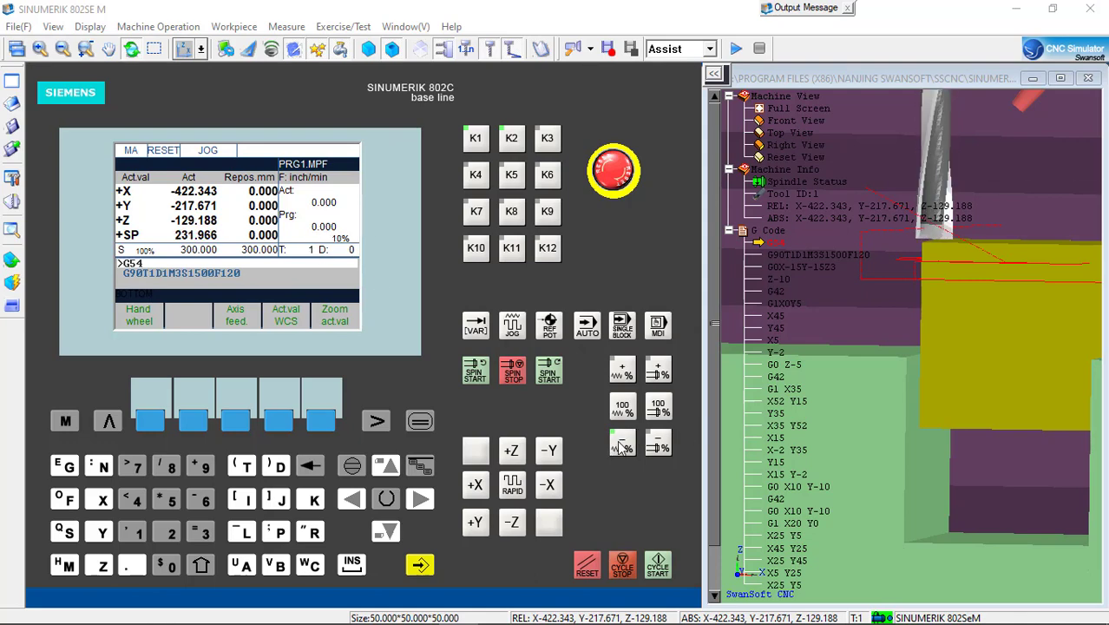
- Jog the Z axis down to about -129.900 at the 10% feed override
left_click(513, 522)
left_click(515, 521)
left_click(514, 520)
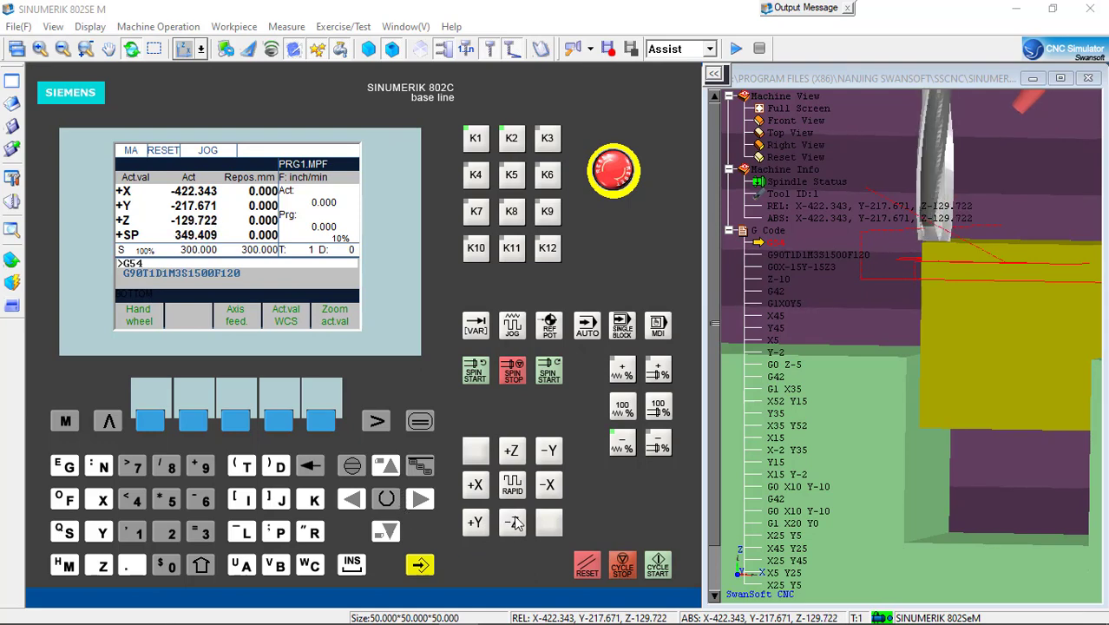
left_click(515, 521)
- Reduce the feed override to 1% and jog the Z axis down to about -130.002 so the cutter touches the block's top face
left_click(617, 450)
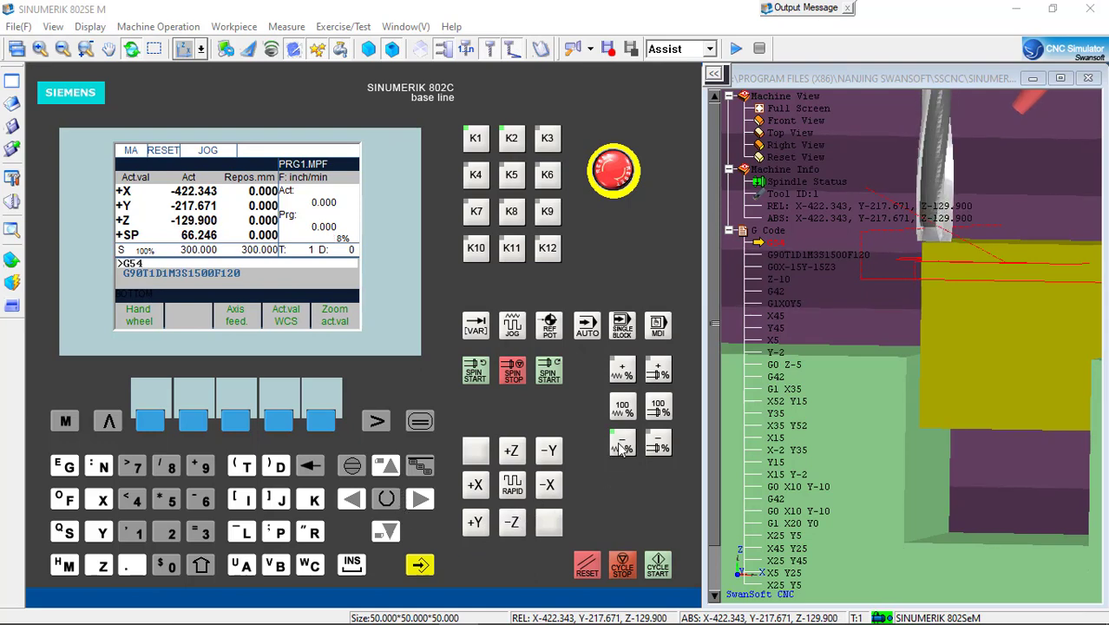
left_click(622, 450)
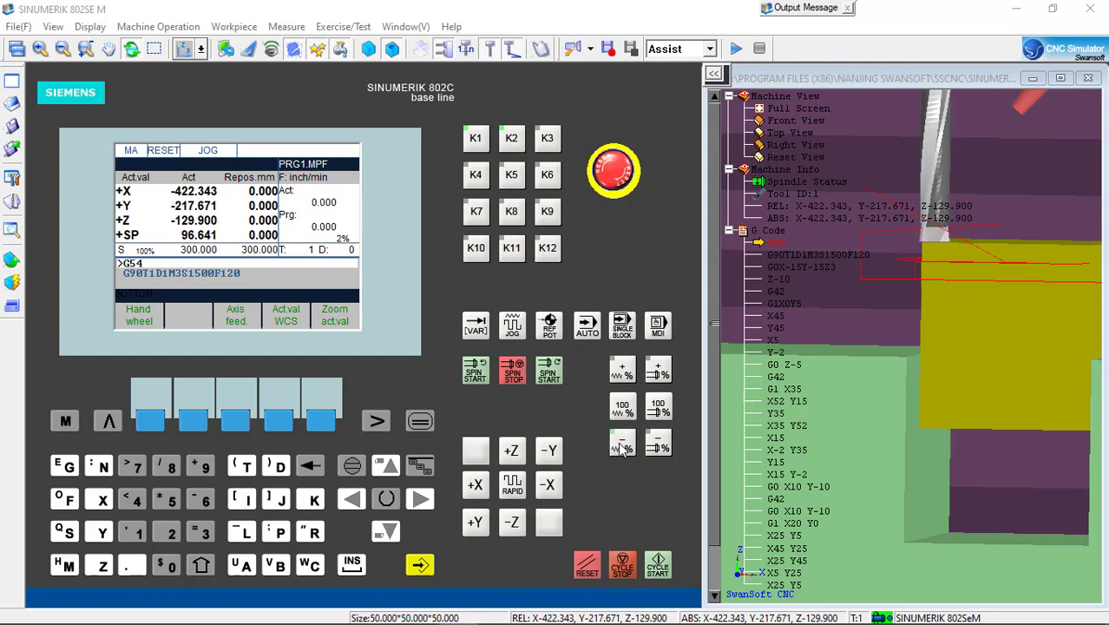
left_click(622, 449)
left_click(512, 524)
left_click(513, 524)
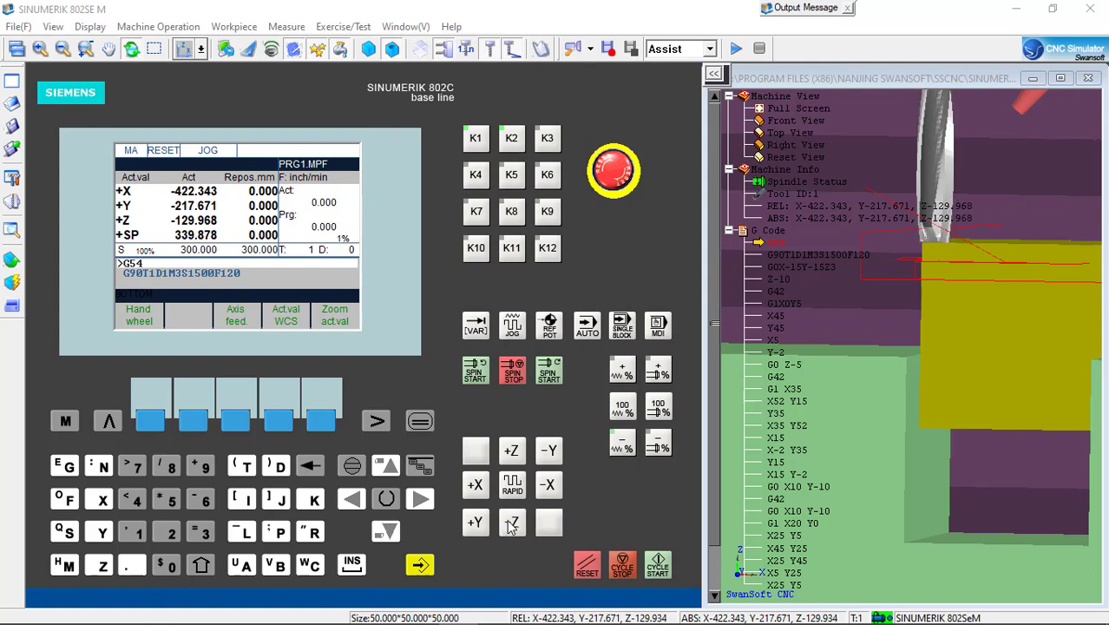
left_click(512, 524)
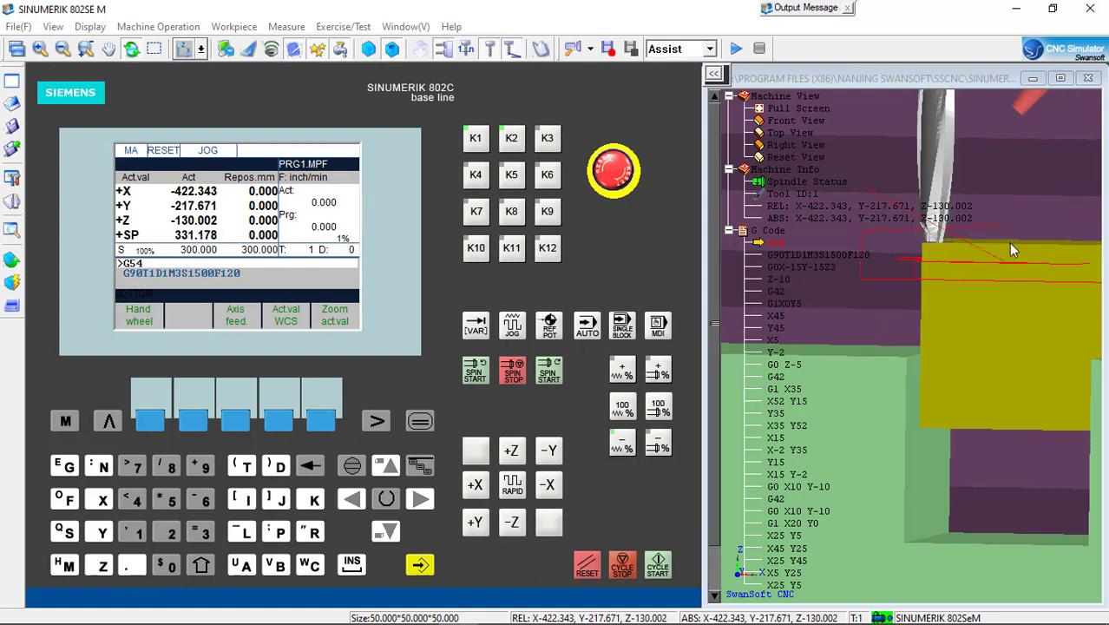
- Examine the cutter's contact mark on the block's top face up close and stop the spindle
left_click_drag(1008, 244, 1005, 297)
left_click_drag(995, 255, 974, 267)
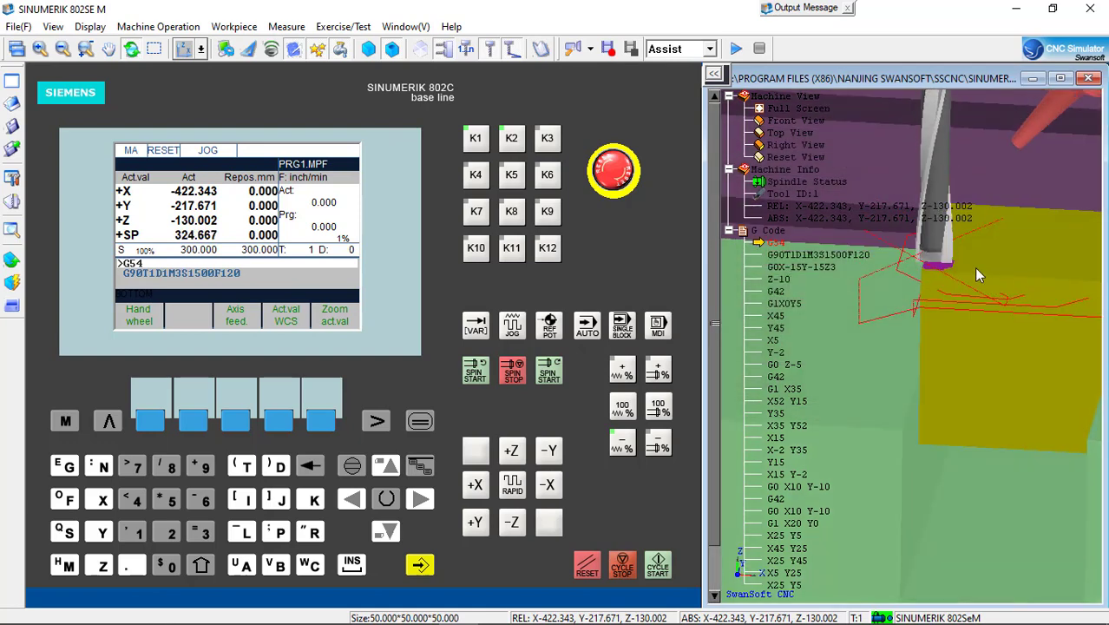
scroll(949, 268, "up", 2)
scroll(949, 272, "up", 2)
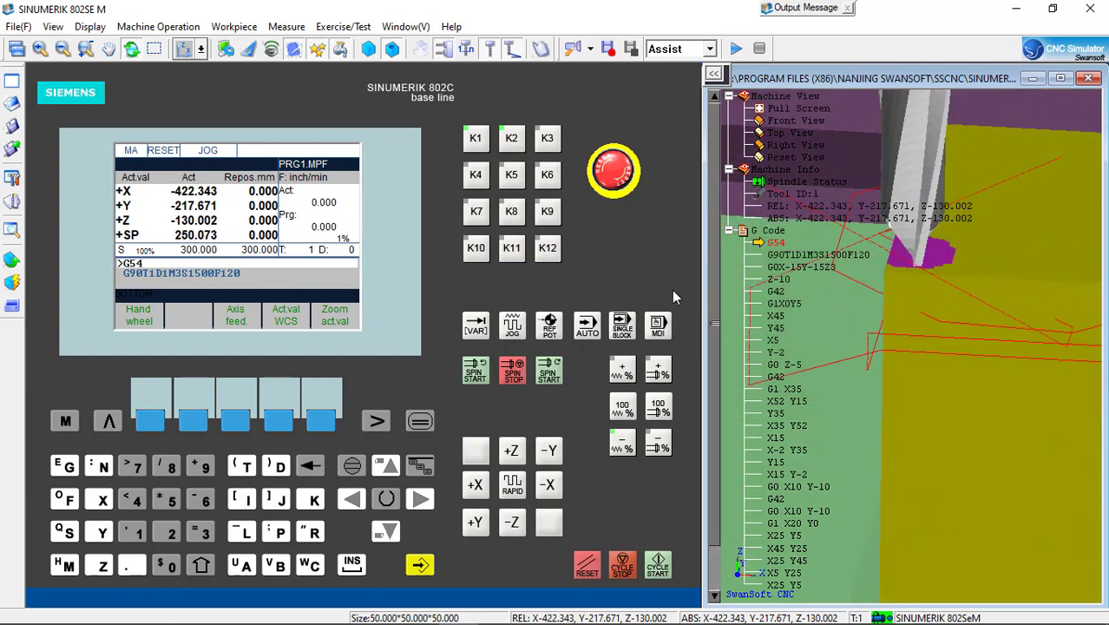
left_click(514, 371)
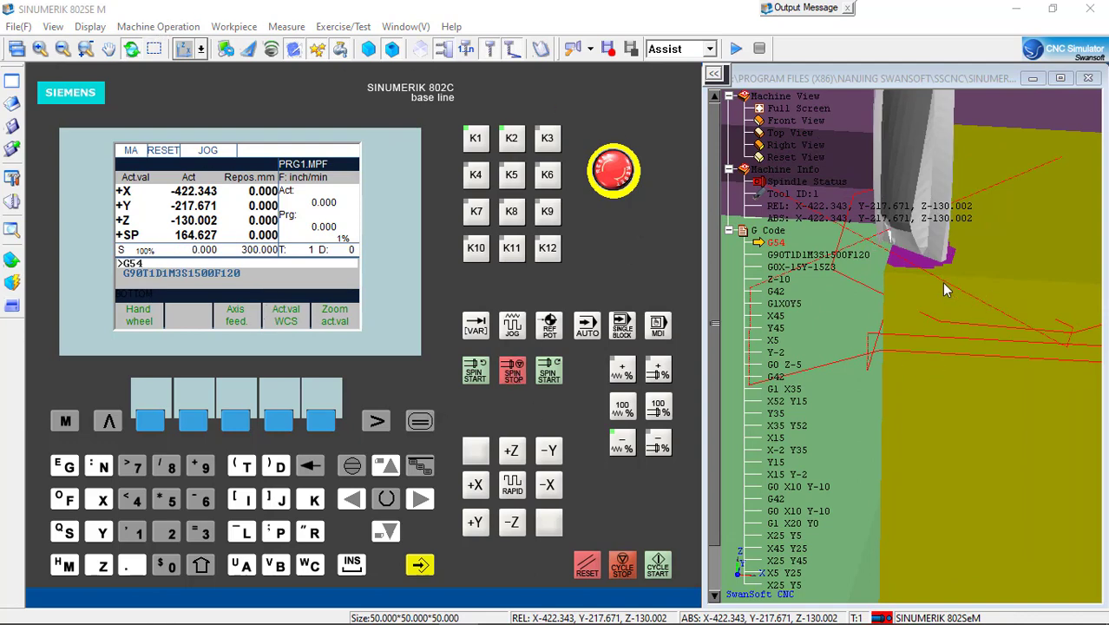
- Determine the G54 Z zero offset of -130.002 from the touched-off position using tool number 1
left_click(420, 422)
left_click(193, 422)
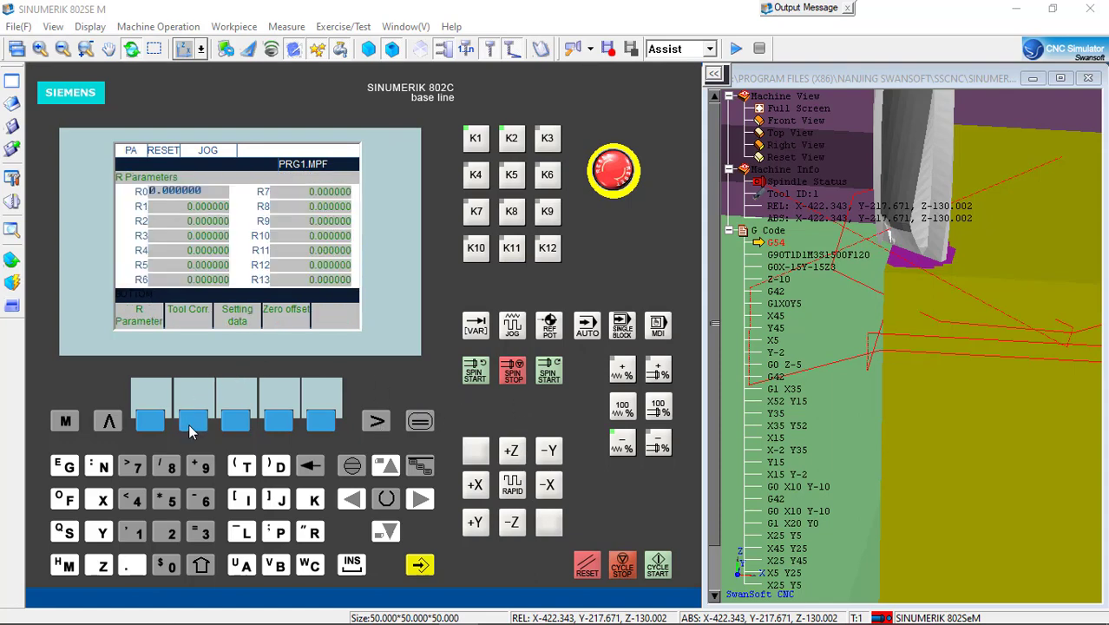
left_click(279, 422)
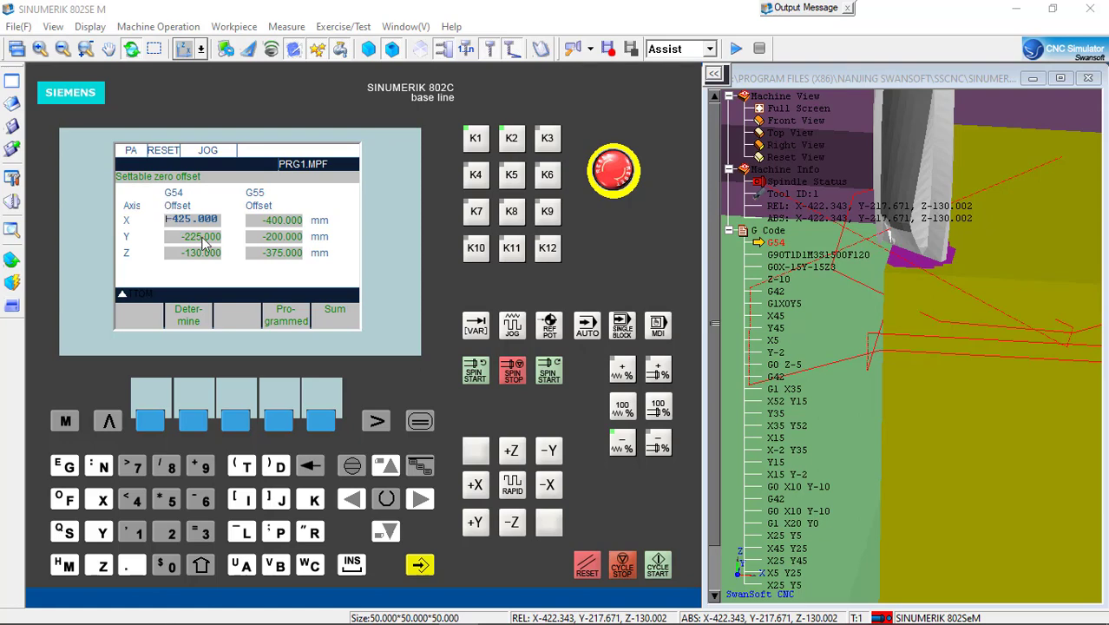
left_click(387, 532)
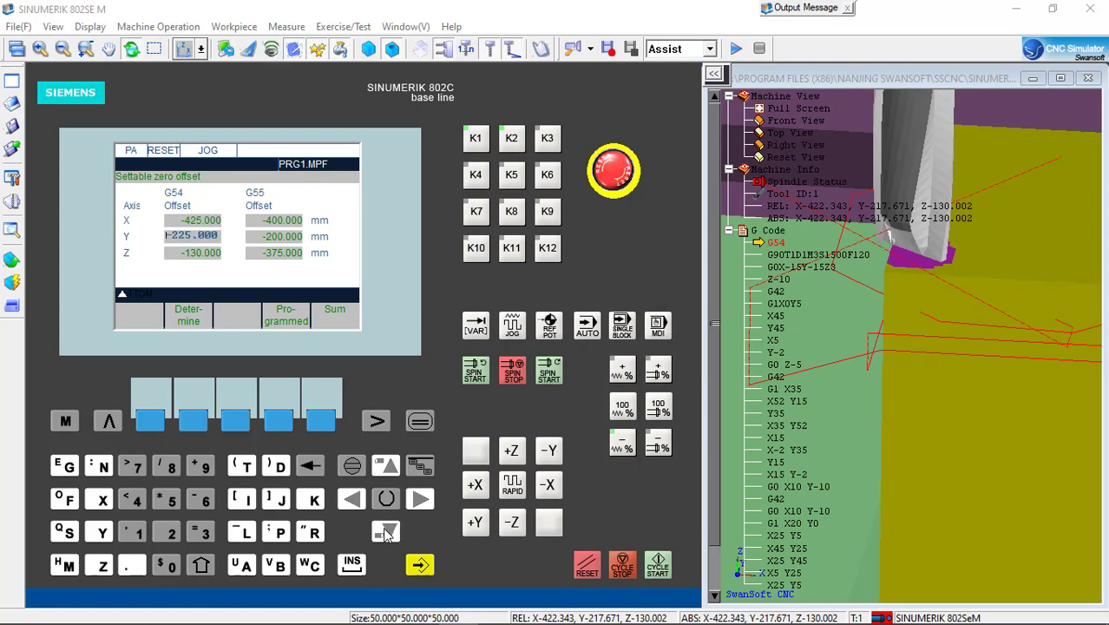
left_click(387, 532)
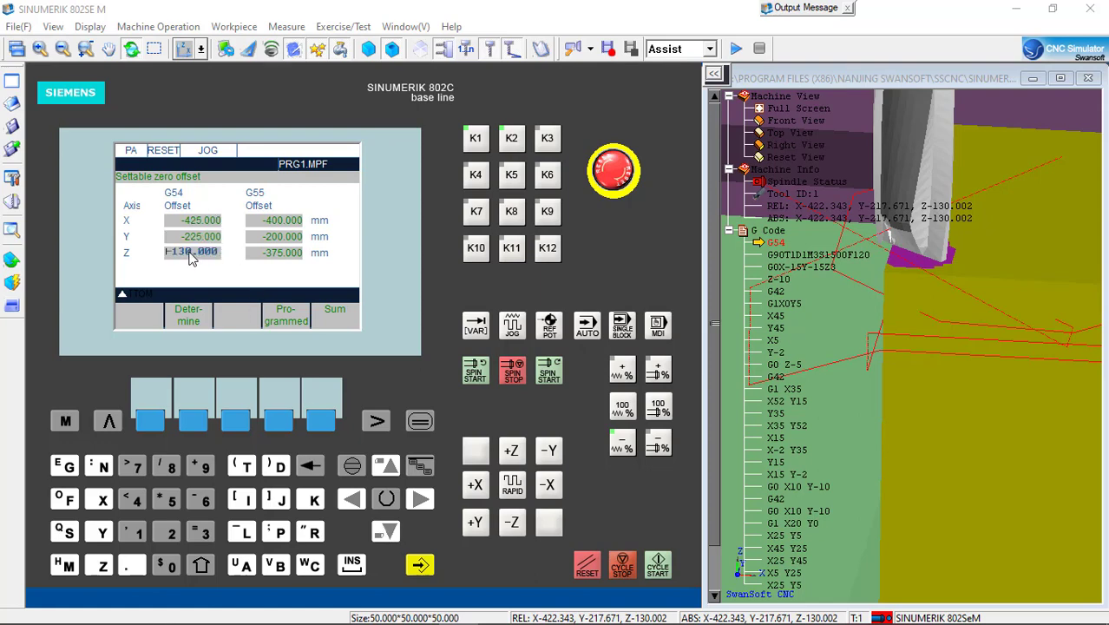
left_click(194, 422)
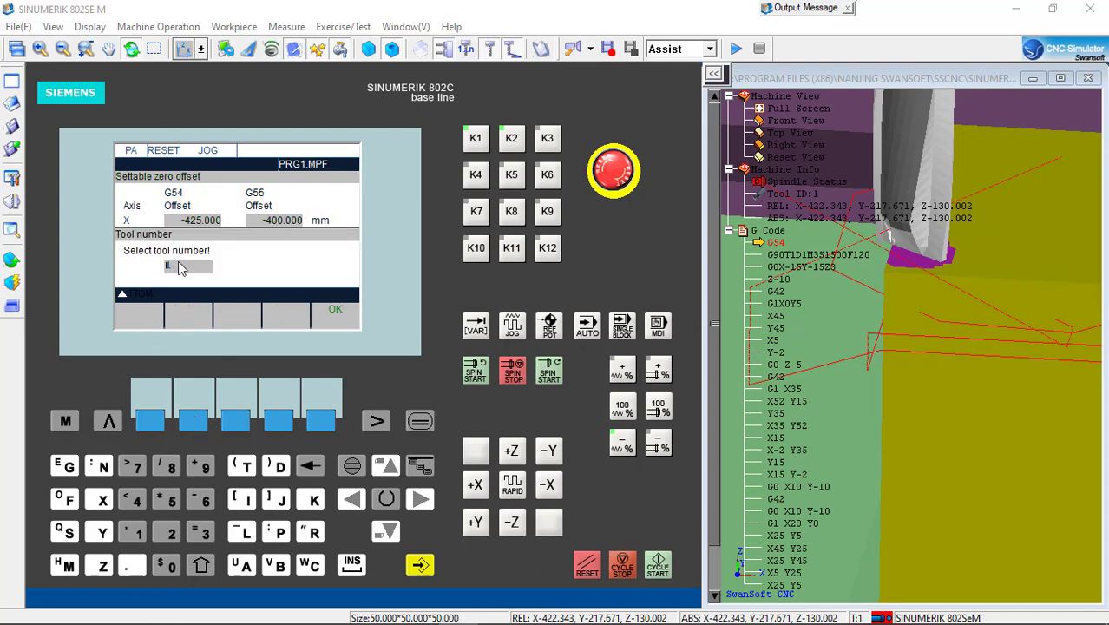
left_click(317, 424)
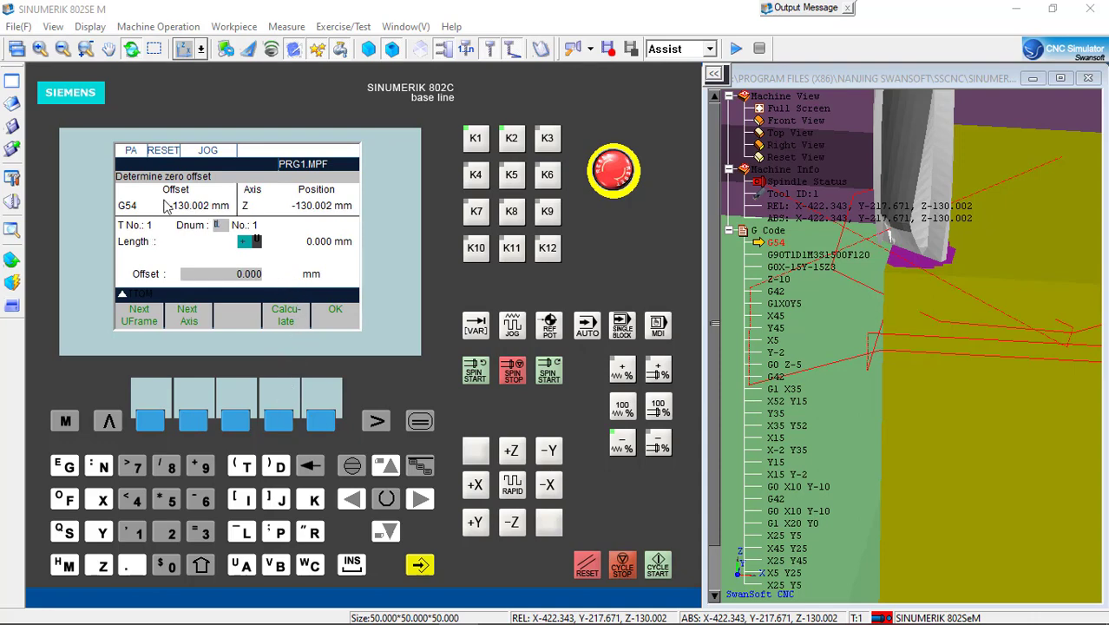
left_click(332, 428)
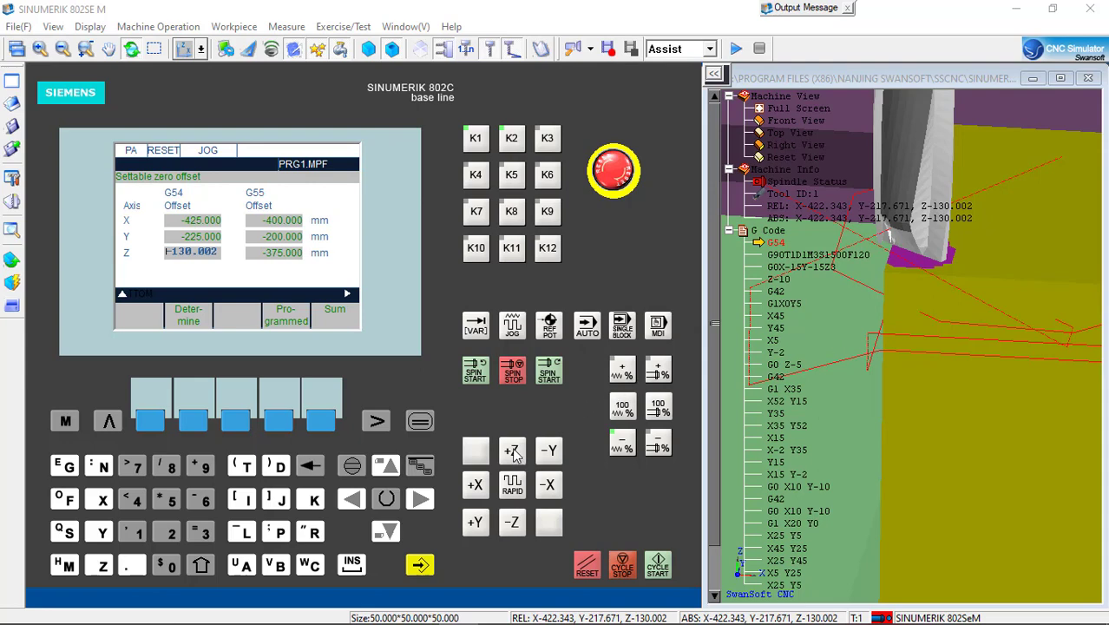
- Start the spindle and jog the Z axis up to about -129.747, lifting the cutter off the top face
left_click_drag(912, 326, 933, 276)
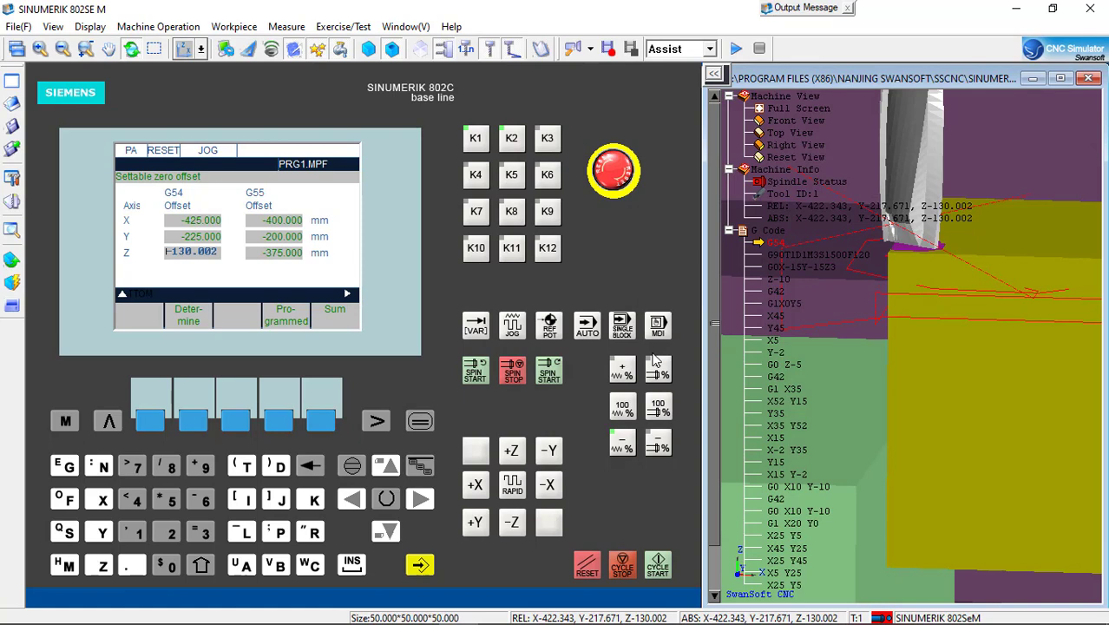
left_click(476, 371)
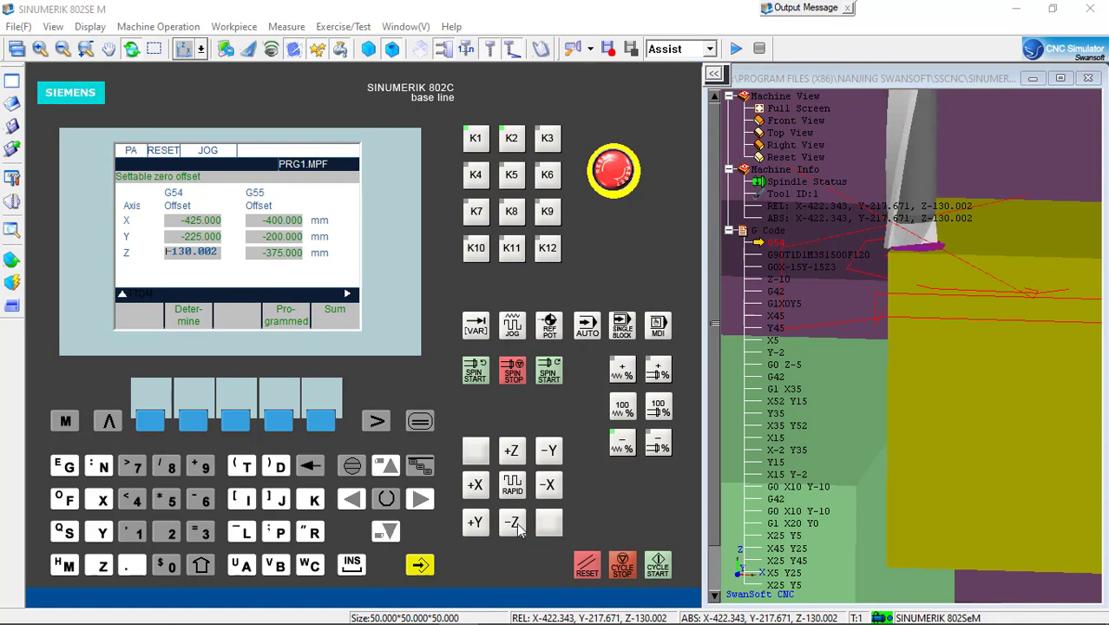
left_click(513, 453)
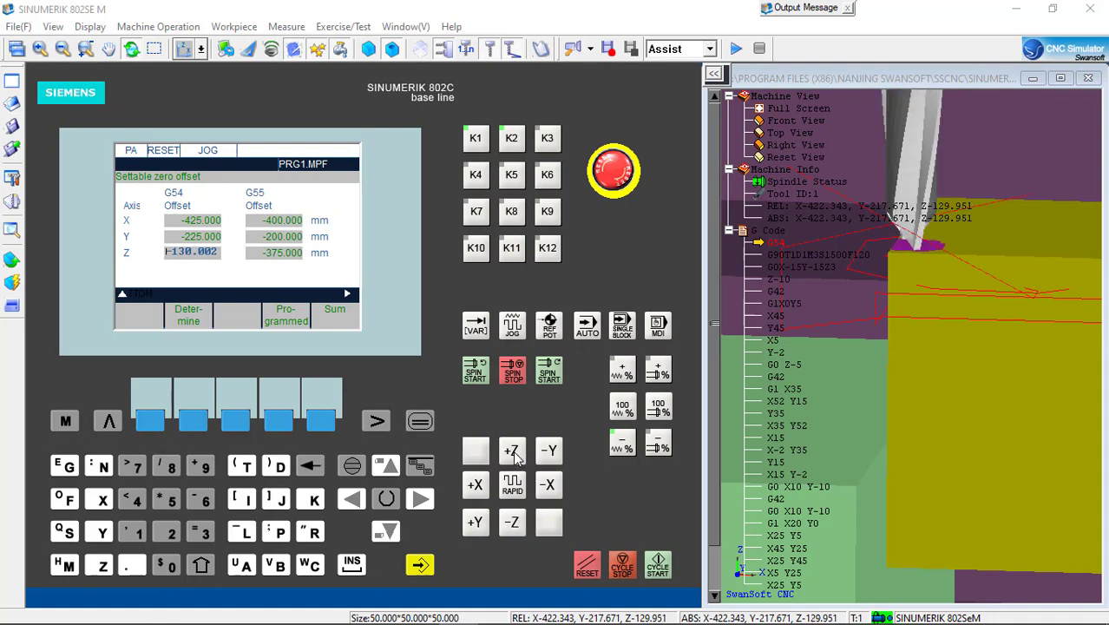
left_click(513, 453)
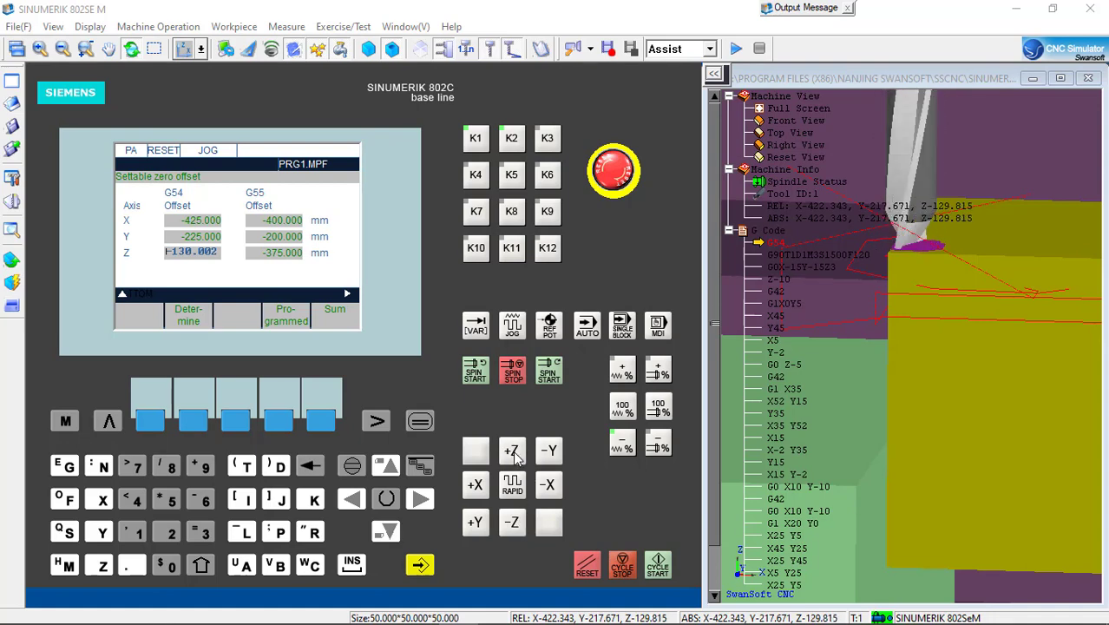
left_click(513, 453)
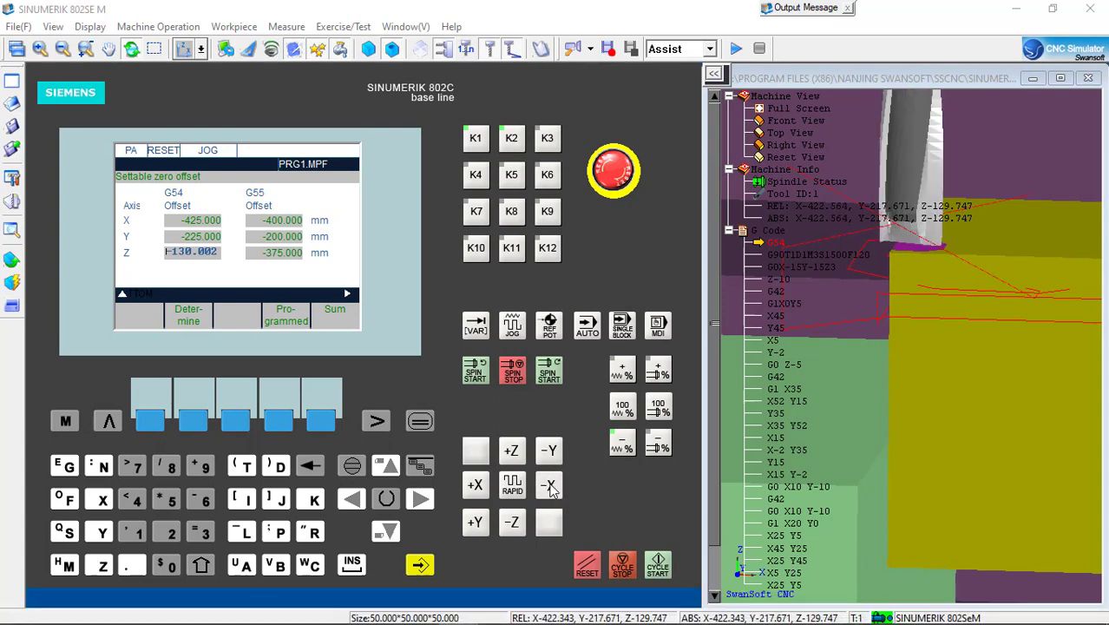
- Raise the feed override to 30% and jog the X axis to about -432.834, moving the cutter clear of the block's side
left_click(552, 488)
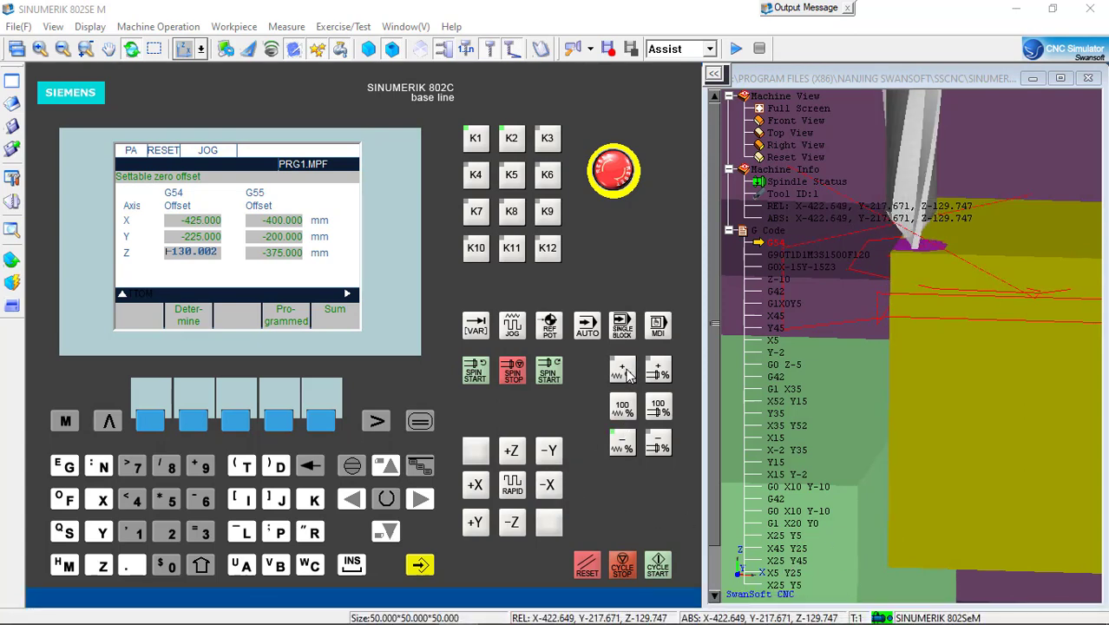
left_click(421, 422)
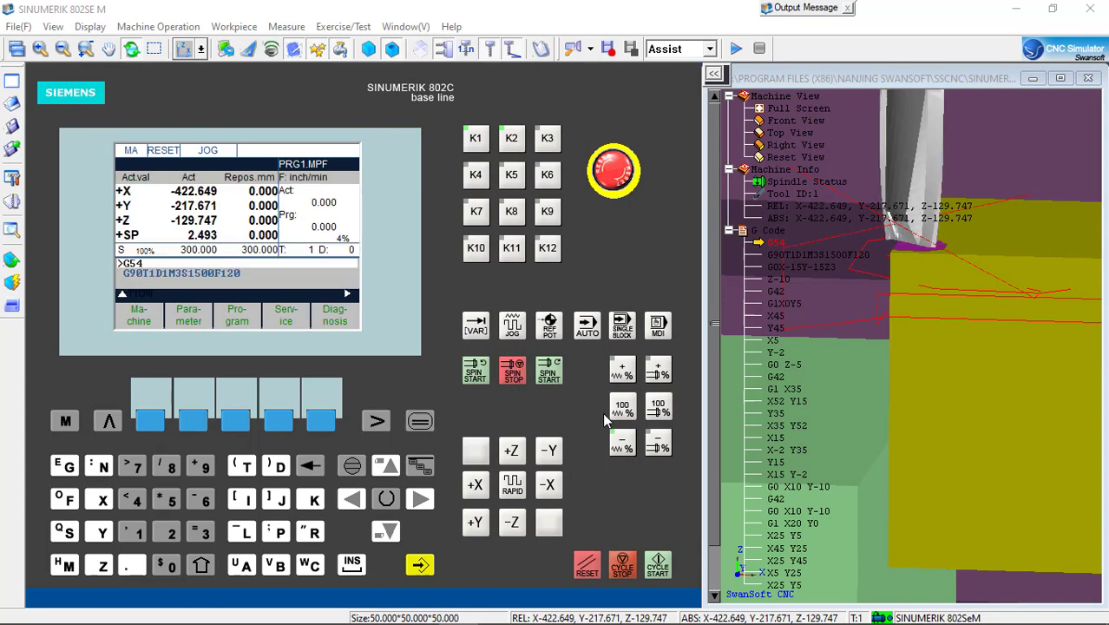
left_click(623, 369)
left_click(624, 369)
left_click(623, 369)
left_click(623, 369)
left_click(623, 369)
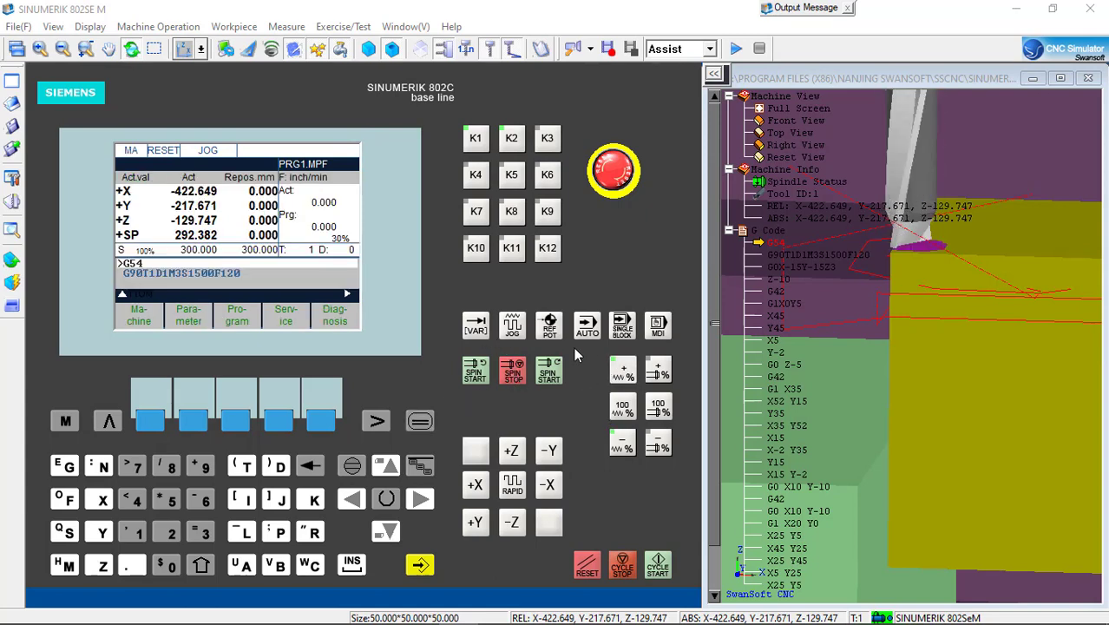
left_click(549, 486)
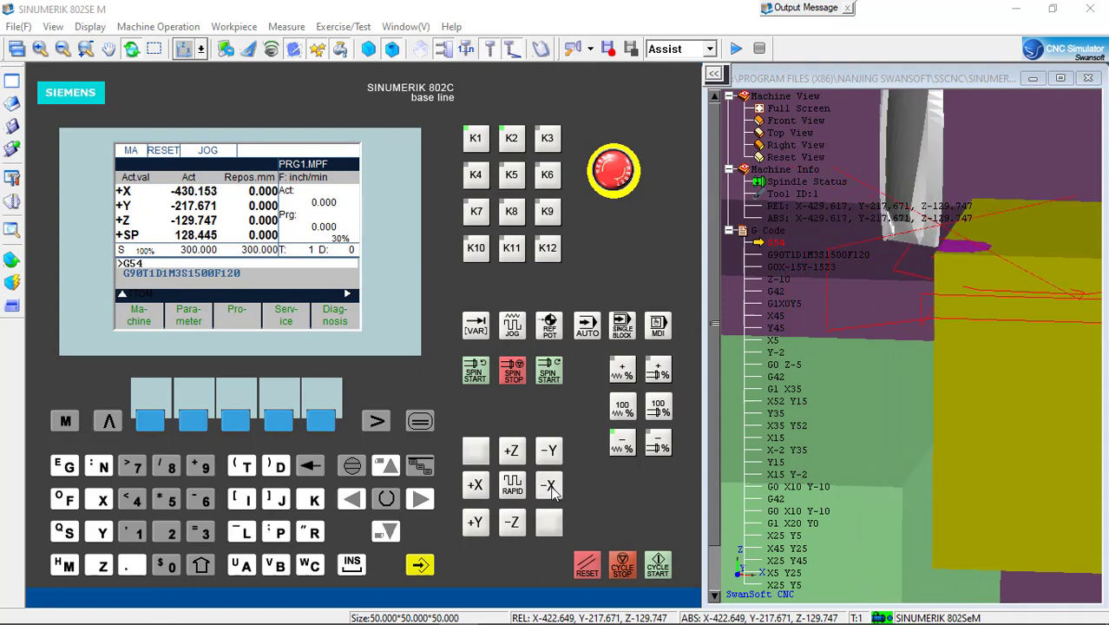
- Jog the Z axis down to about -134.043 so the cutter tip sits below the top face beside the block
left_click_drag(862, 384, 882, 405)
left_click(513, 525)
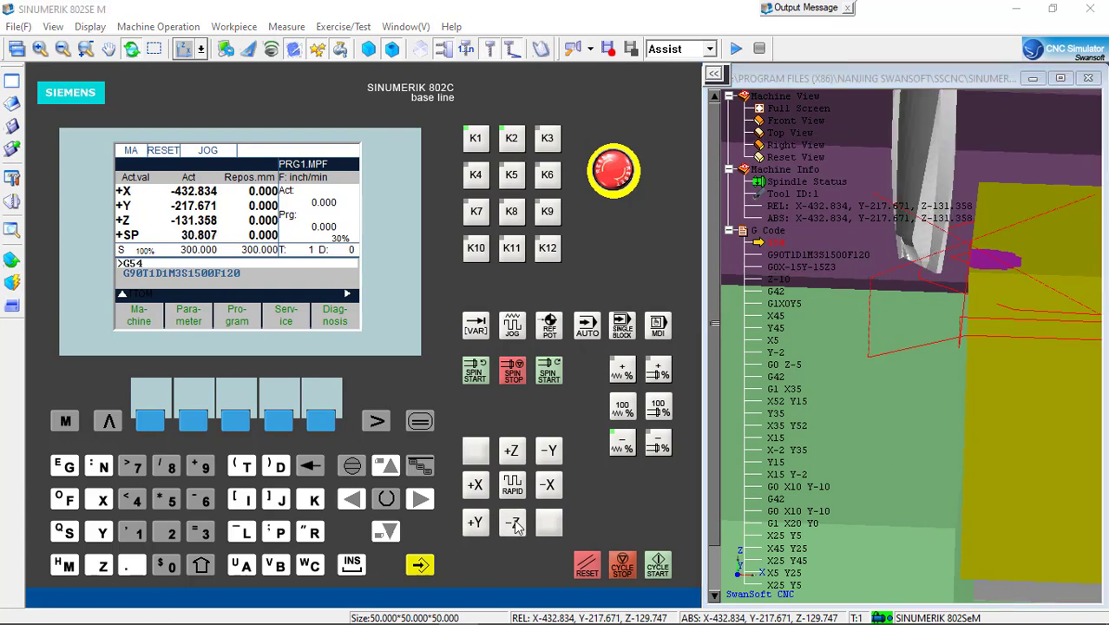
left_click_drag(950, 420, 969, 347)
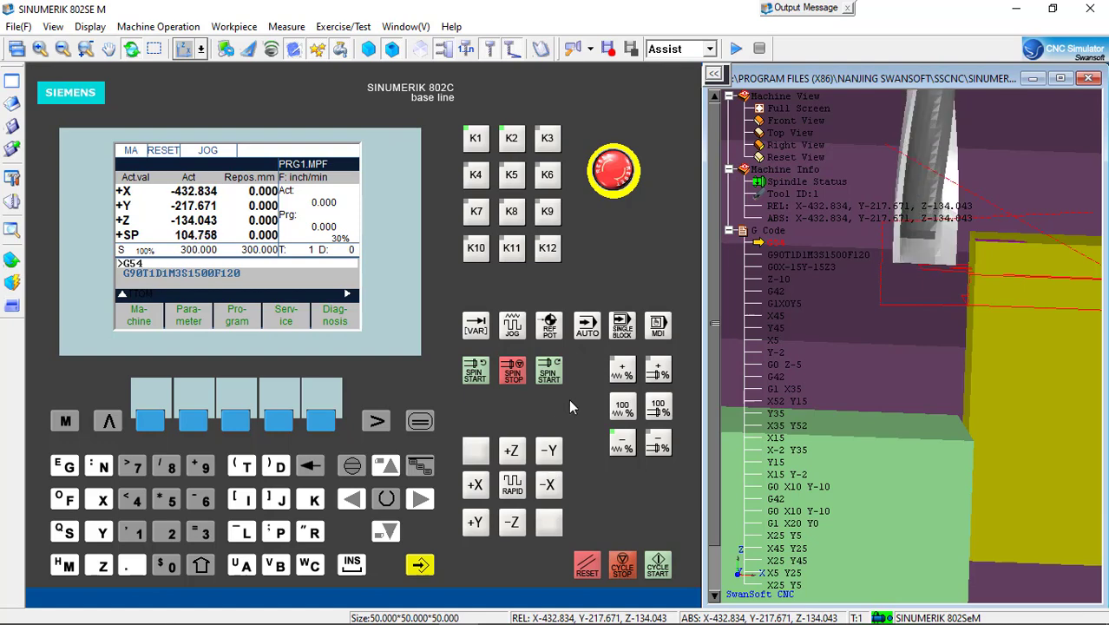
- Reduce the feed override stepwise to 2% for the side approach
left_click(624, 445)
left_click(623, 444)
left_click(623, 445)
left_click(623, 445)
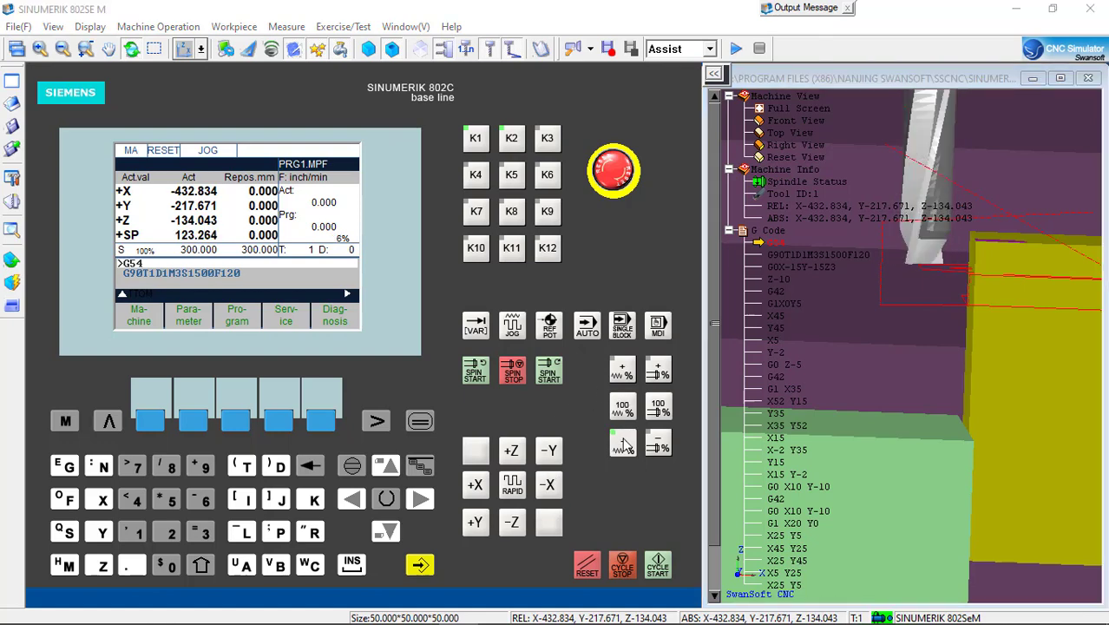
left_click(624, 444)
left_click(623, 444)
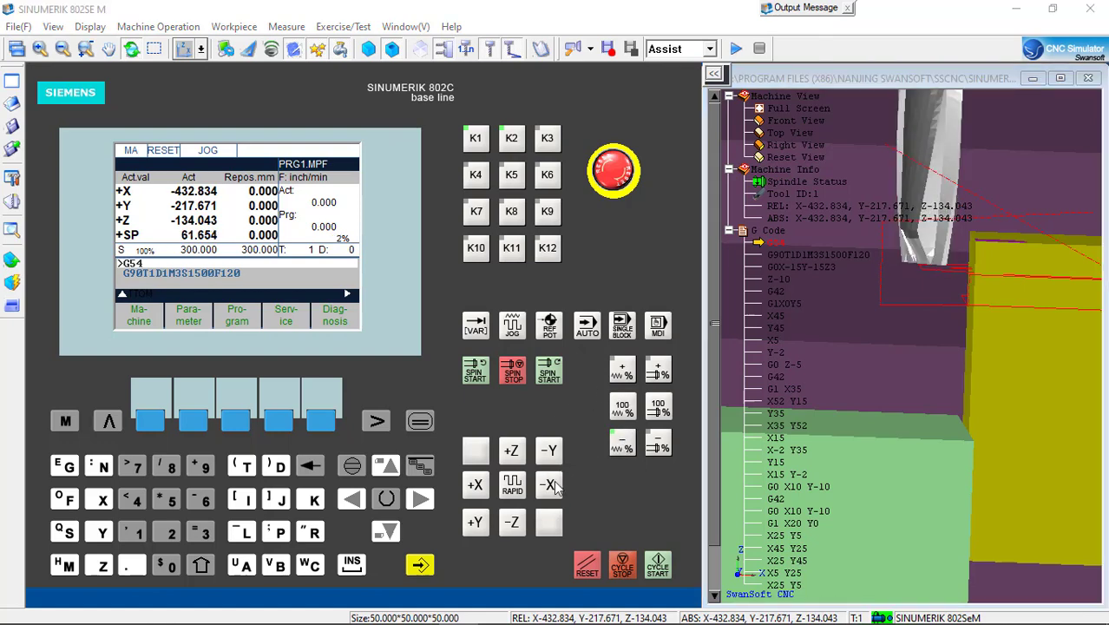
- Jog the X axis in small increments toward the block's side face to about -431.574
left_click(475, 486)
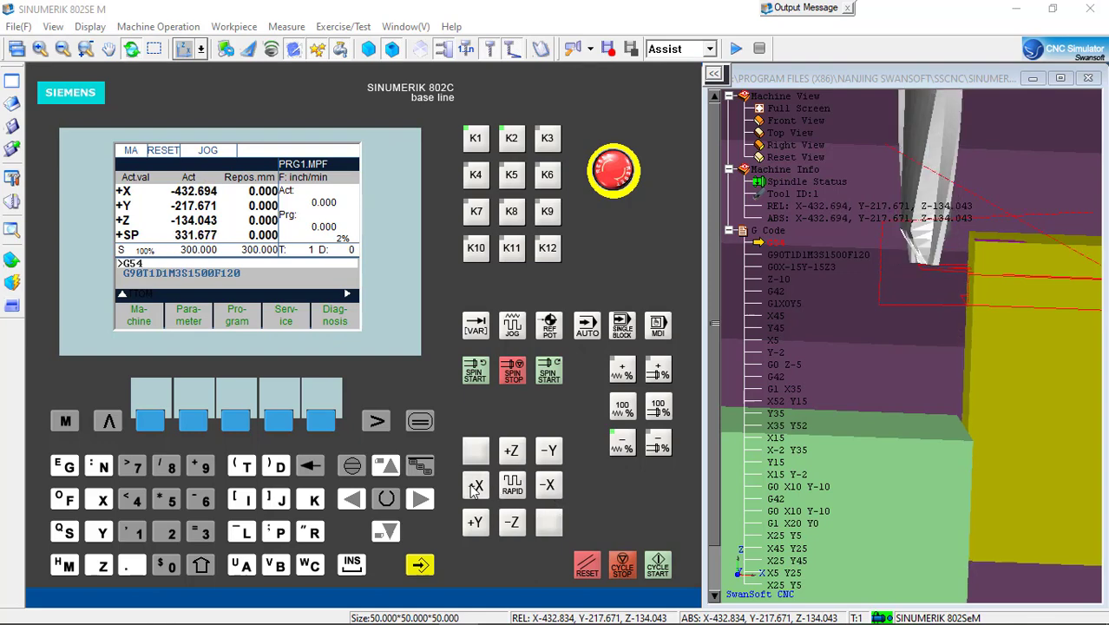
left_click(471, 490)
left_click(473, 488)
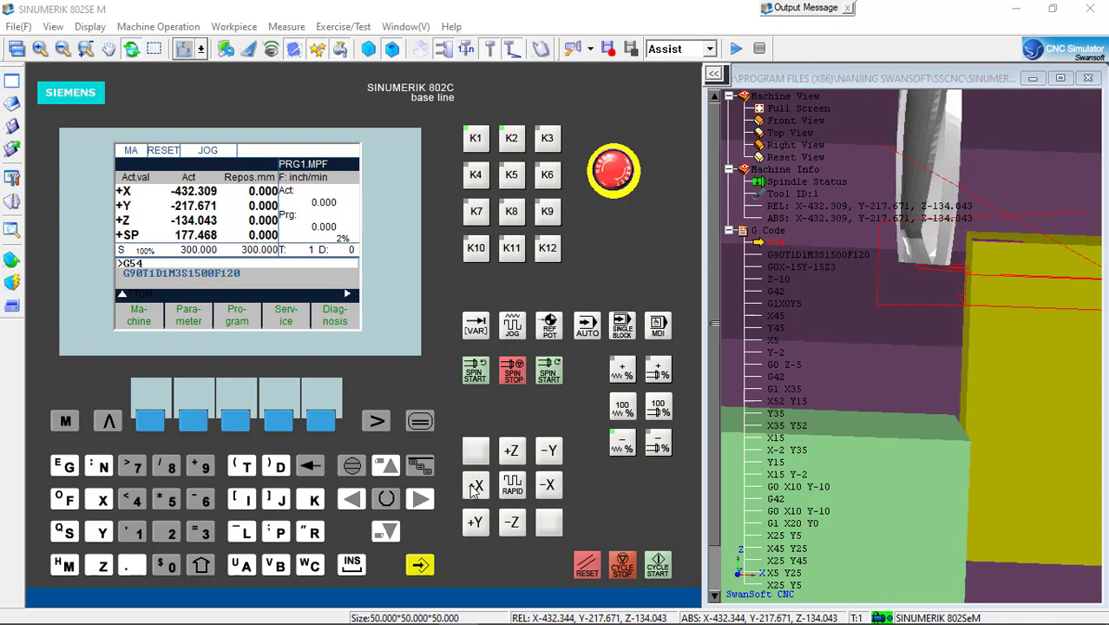
left_click(474, 489)
left_click(475, 487)
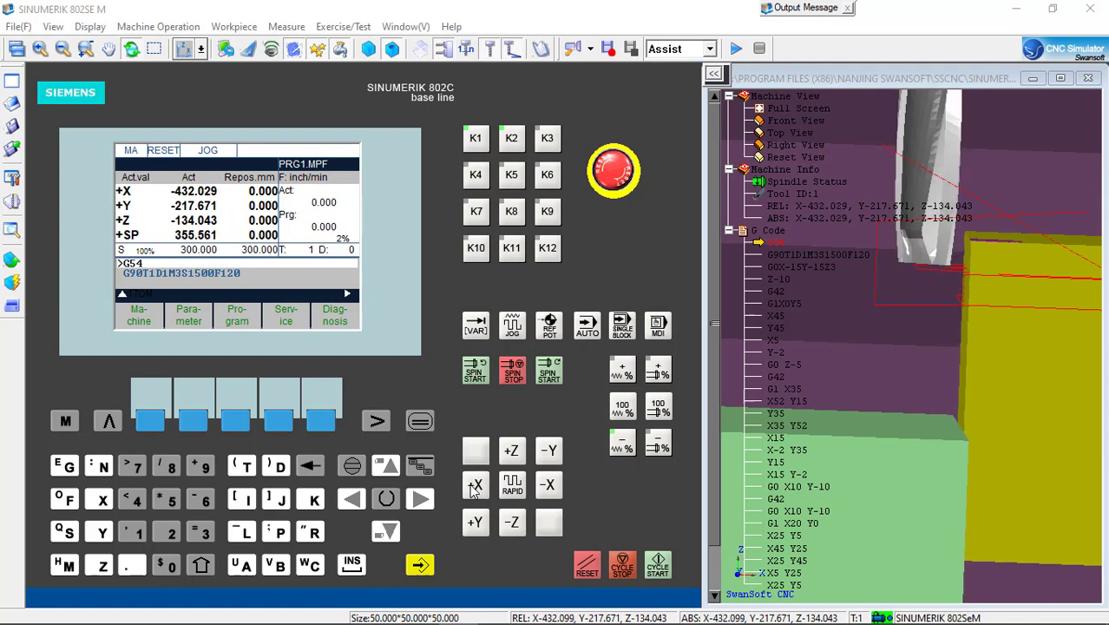
left_click(475, 487)
left_click(474, 488)
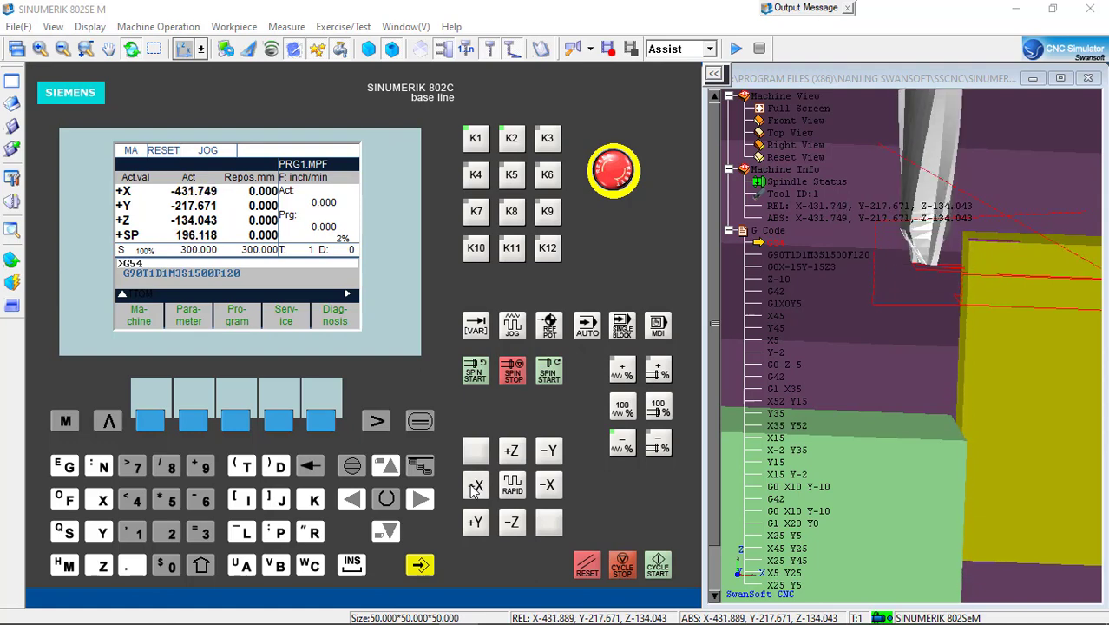
left_click(475, 489)
left_click(475, 489)
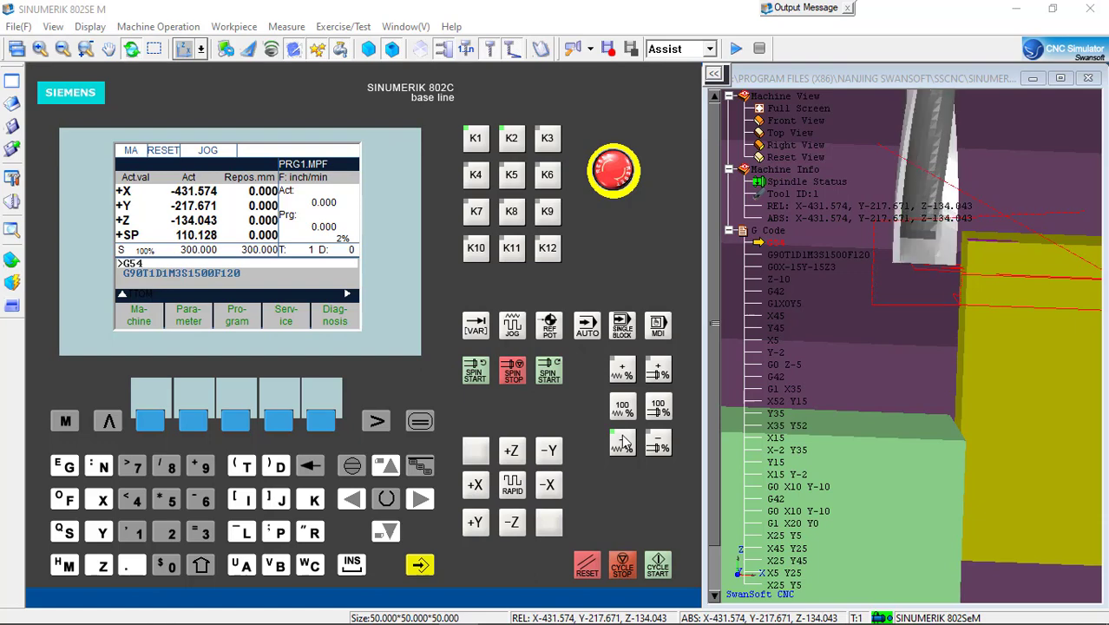
- Jog the X axis at 1% feed override in fine increments toward the block's side face to about -430.350
left_click(477, 489)
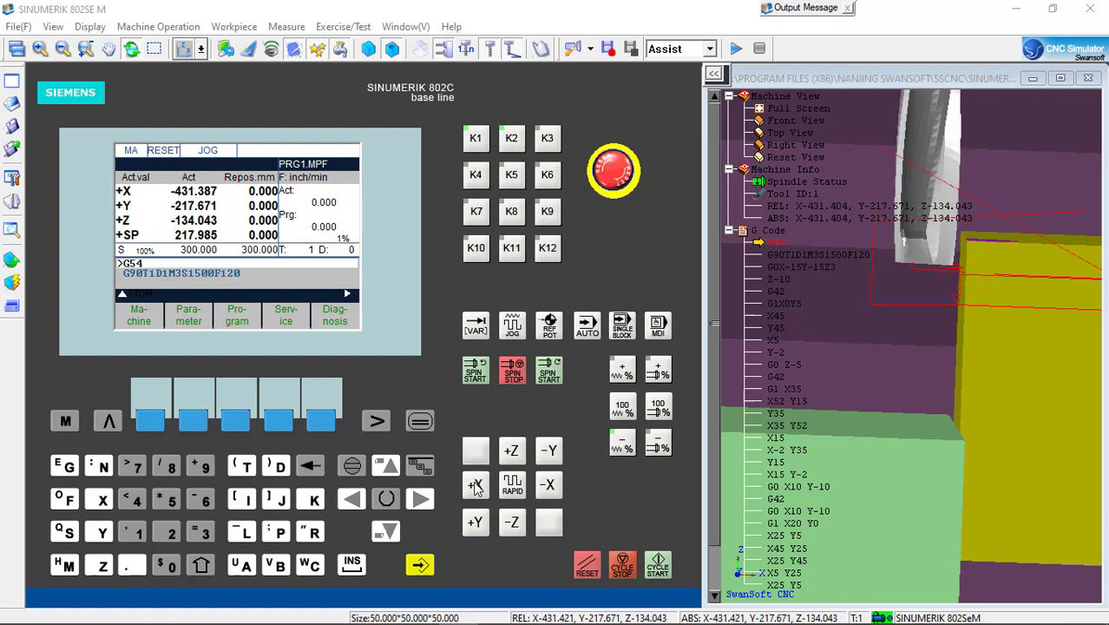
left_click(476, 487)
left_click(476, 487)
left_click(476, 487)
left_click(476, 487)
left_click(476, 487)
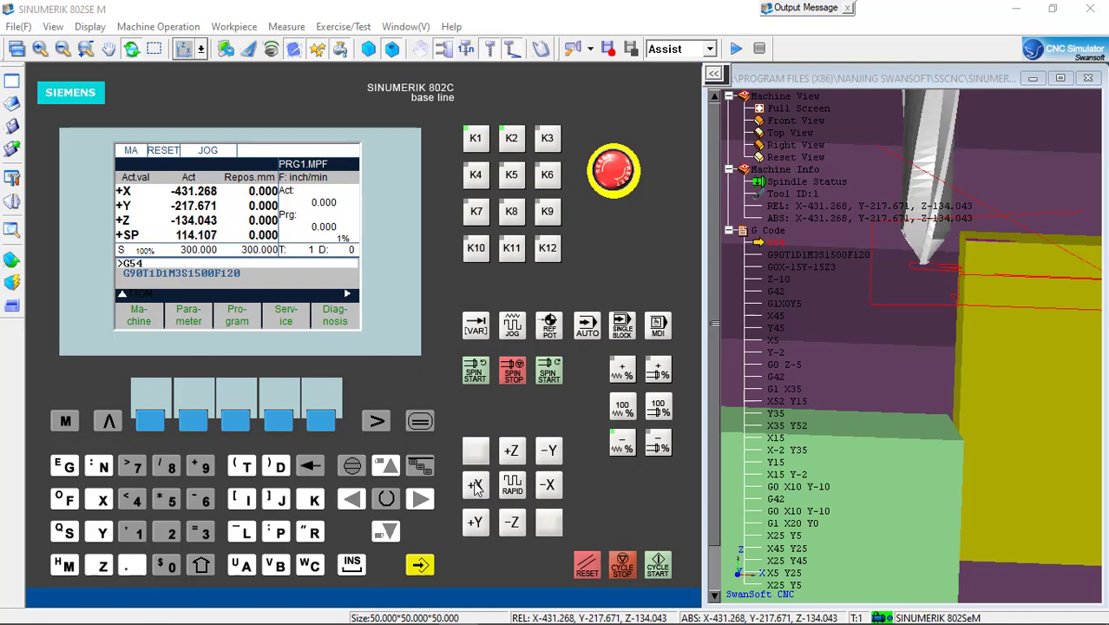
left_click(476, 487)
left_click(476, 487)
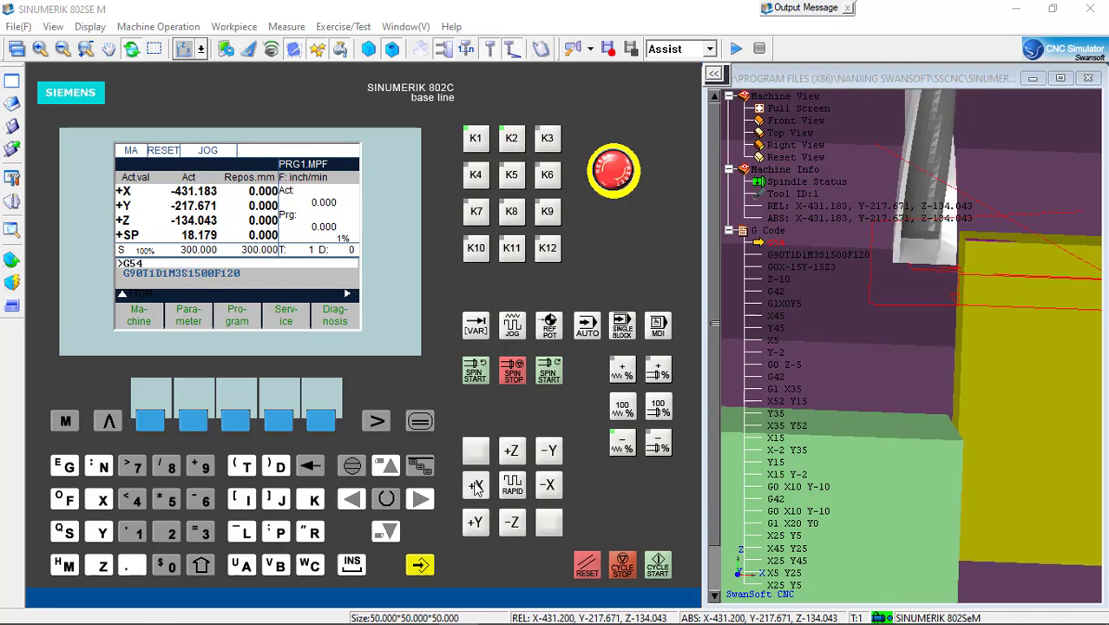
left_click(476, 487)
left_click(476, 487)
left_click(476, 487)
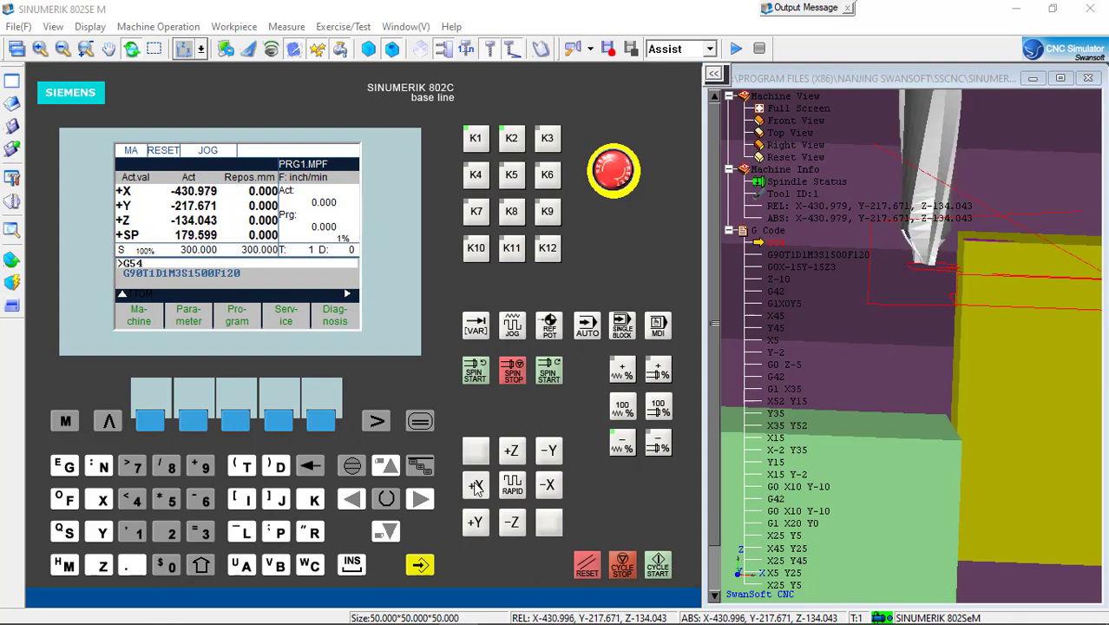
left_click(476, 487)
left_click(476, 487)
left_click(476, 487)
left_click(476, 487)
left_click(476, 487)
left_click(475, 487)
left_click(476, 487)
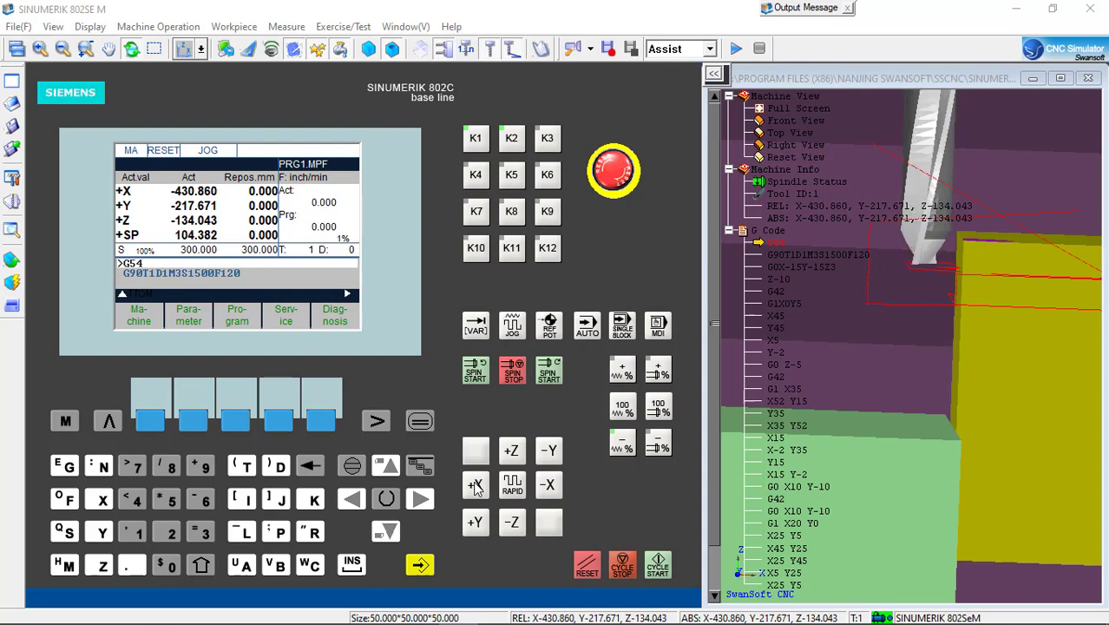
left_click(476, 487)
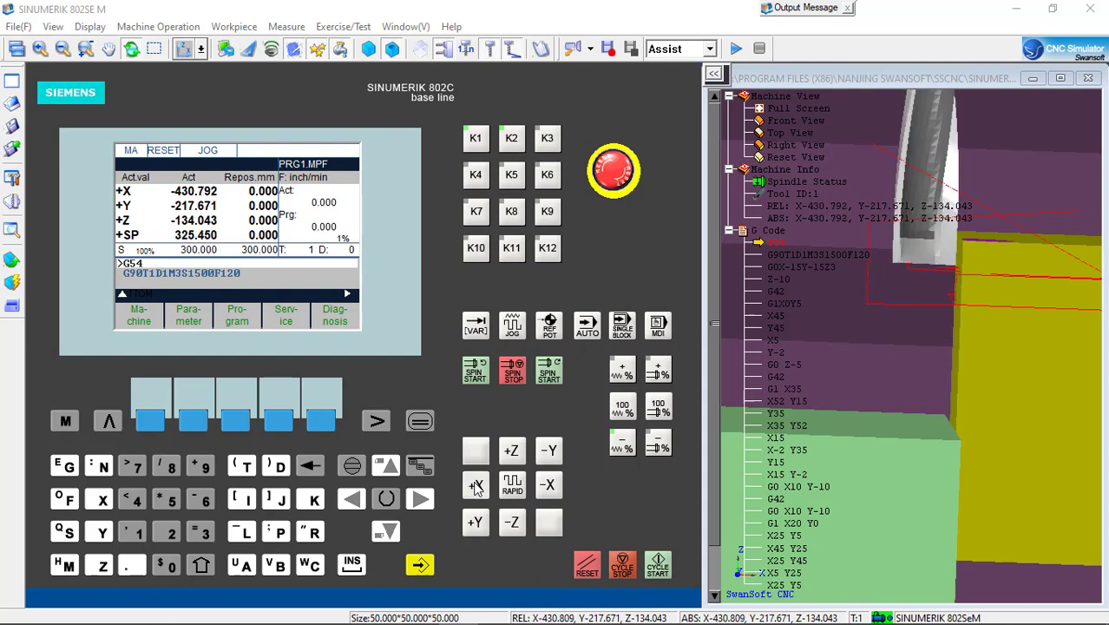
left_click(475, 487)
left_click(476, 487)
left_click(476, 487)
left_click(476, 487)
left_click(476, 487)
left_click(476, 487)
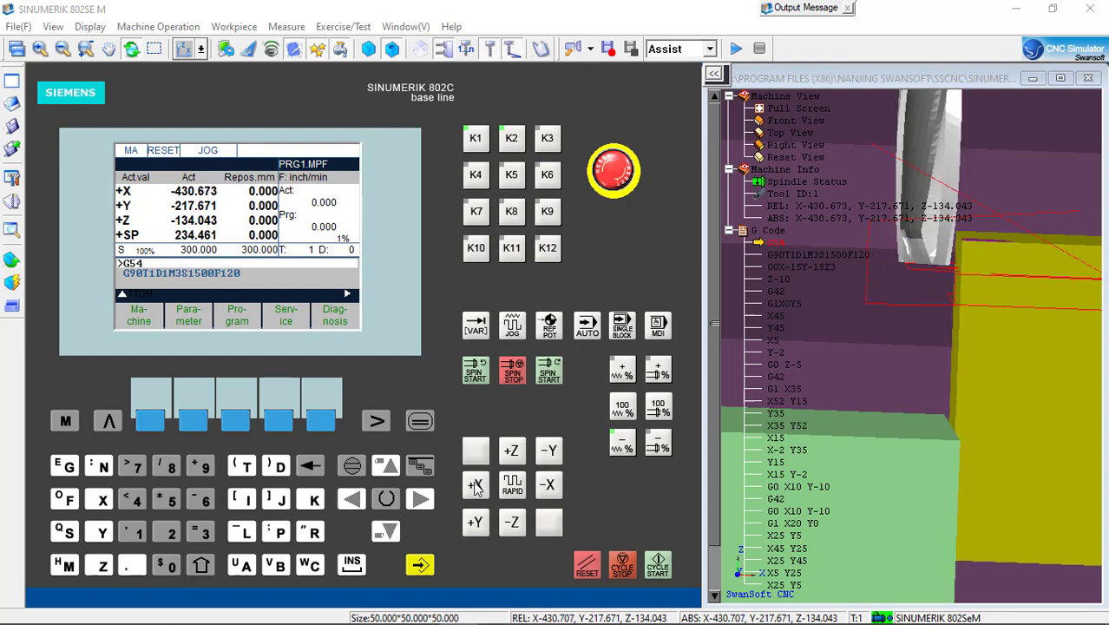
left_click(476, 486)
left_click(475, 487)
left_click(476, 486)
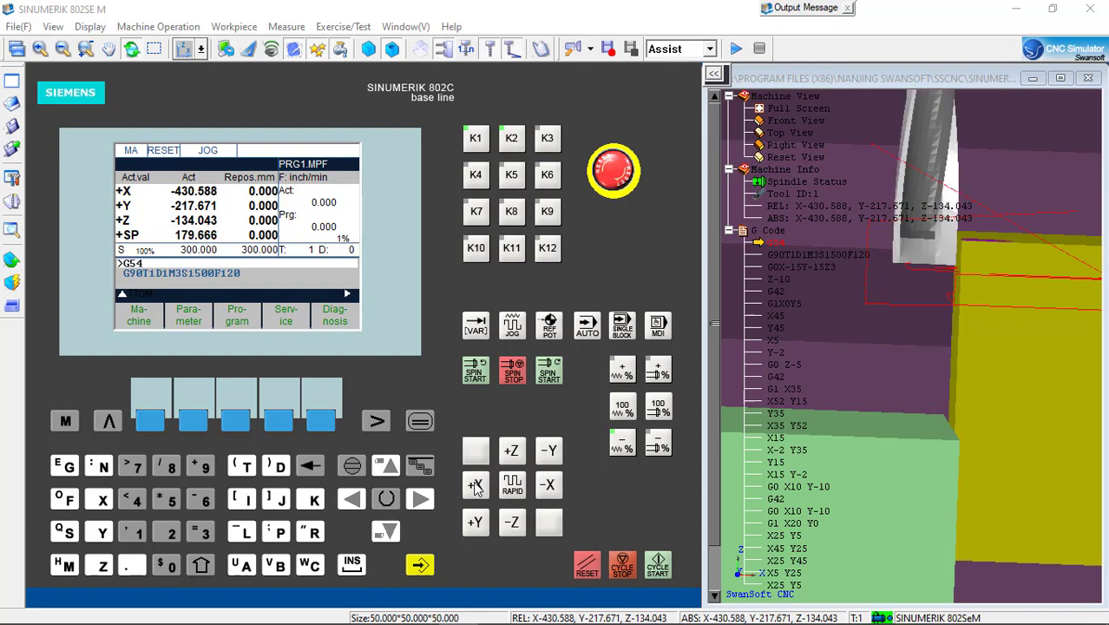
left_click(476, 487)
left_click(475, 487)
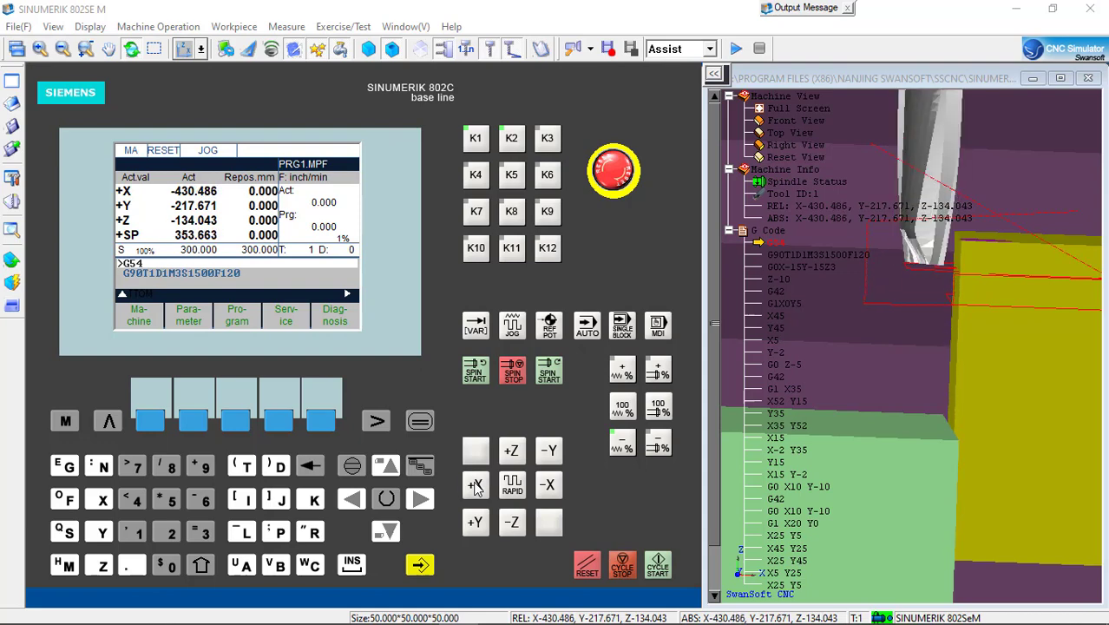
left_click(475, 487)
left_click(476, 487)
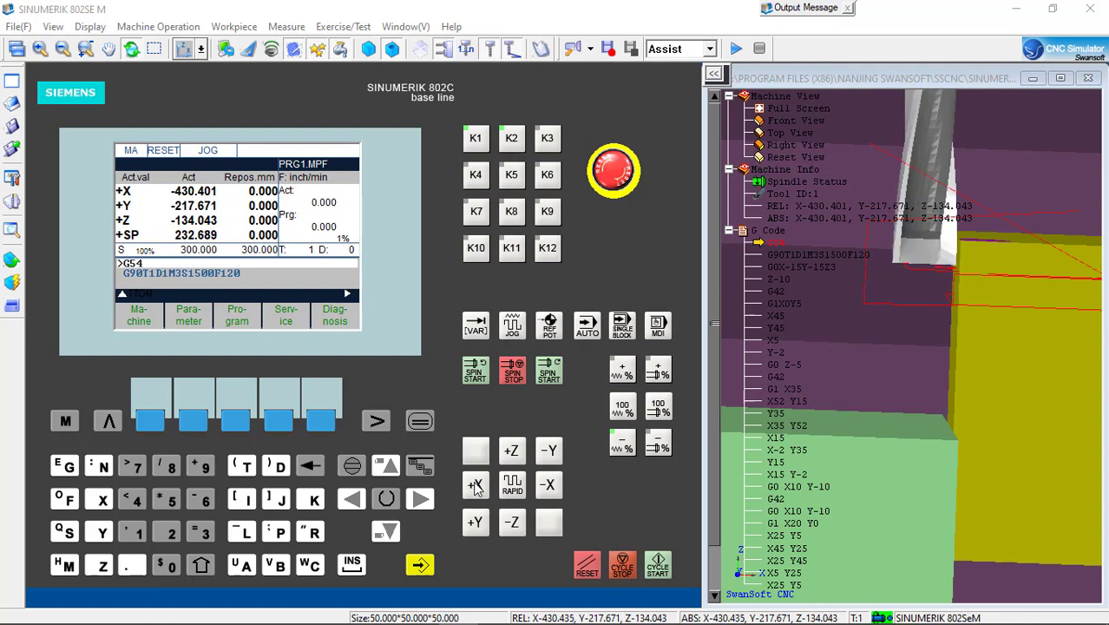
left_click(476, 487)
left_click(476, 487)
left_click(476, 487)
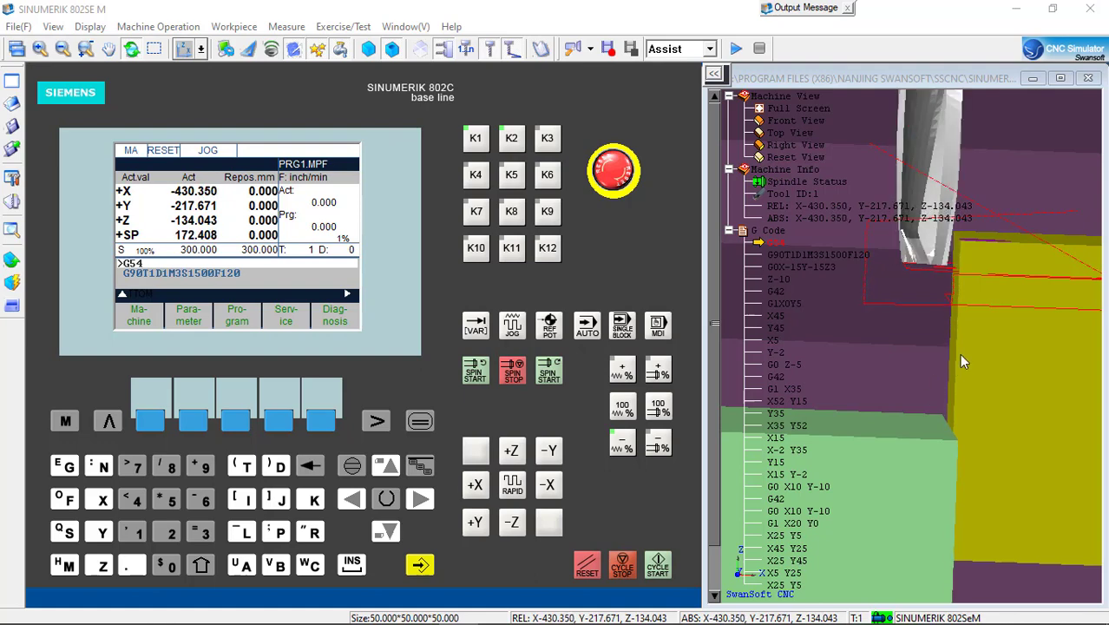
- Continue the fine X approach at 1% override to about -429.976, bringing the cutter's edge up to the block's side face
left_click_drag(959, 353, 981, 452)
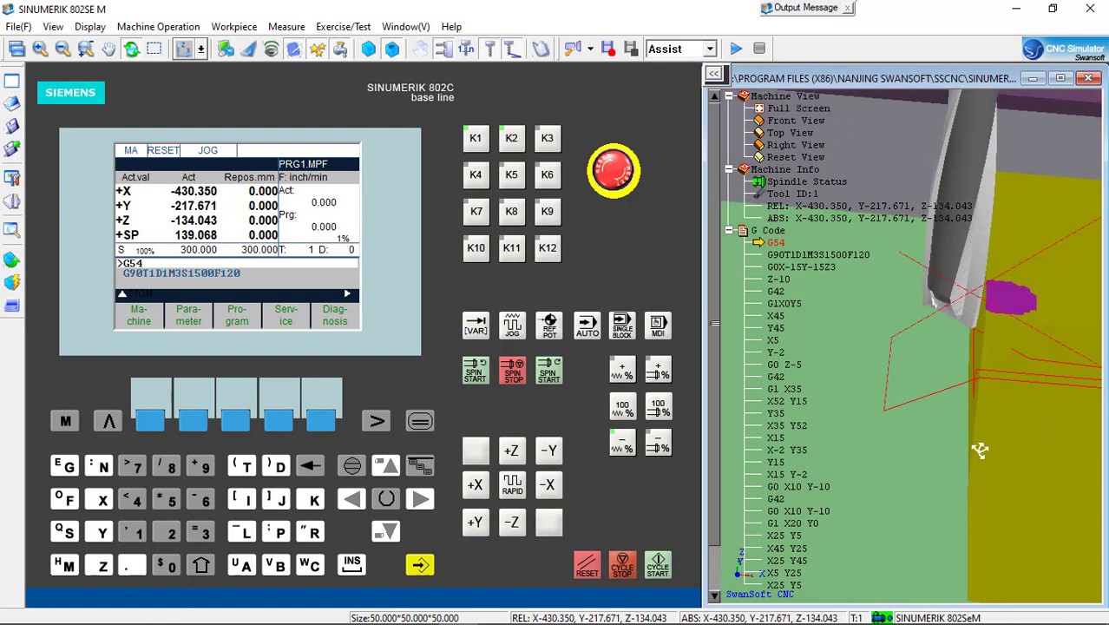
left_click(475, 485)
left_click(475, 485)
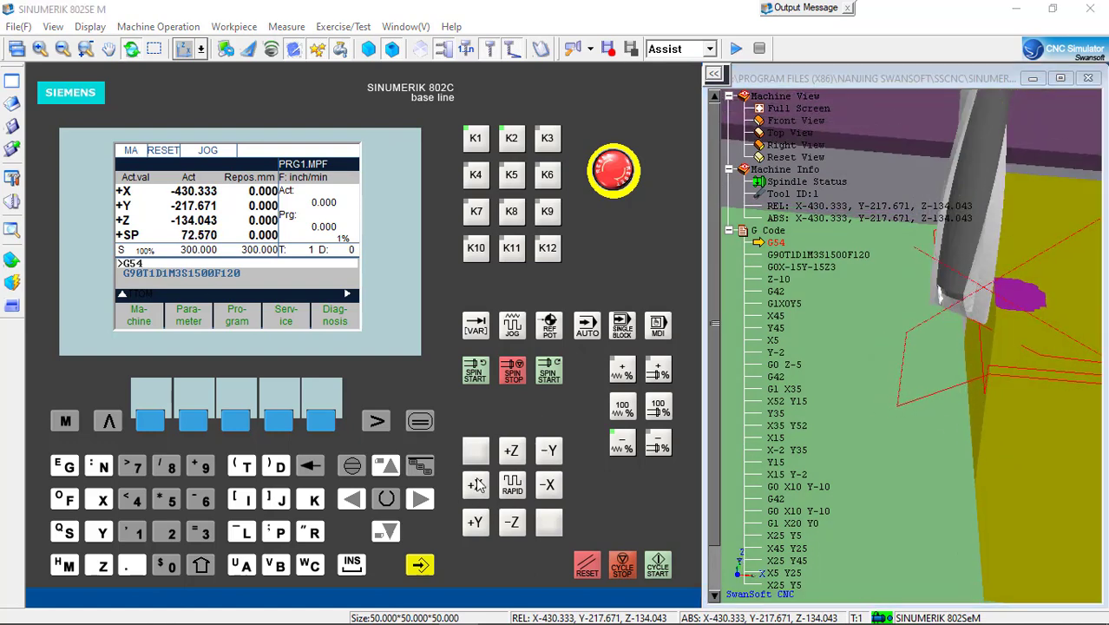
left_click(476, 484)
left_click(475, 485)
left_click(476, 485)
left_click(476, 484)
left_click(475, 484)
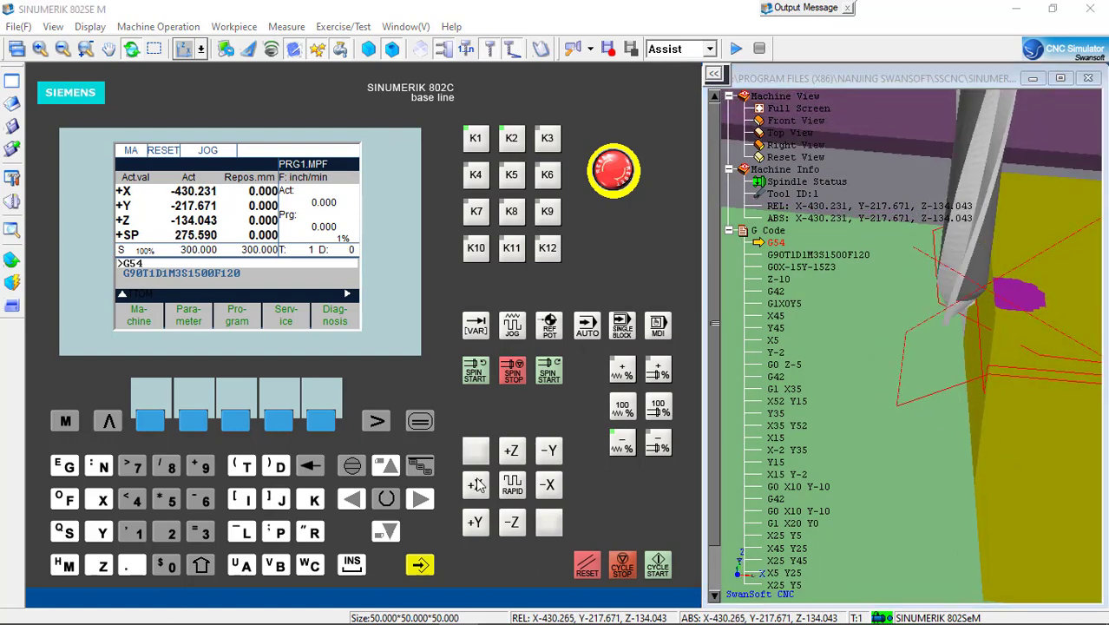
left_click(475, 484)
left_click(476, 484)
left_click(476, 484)
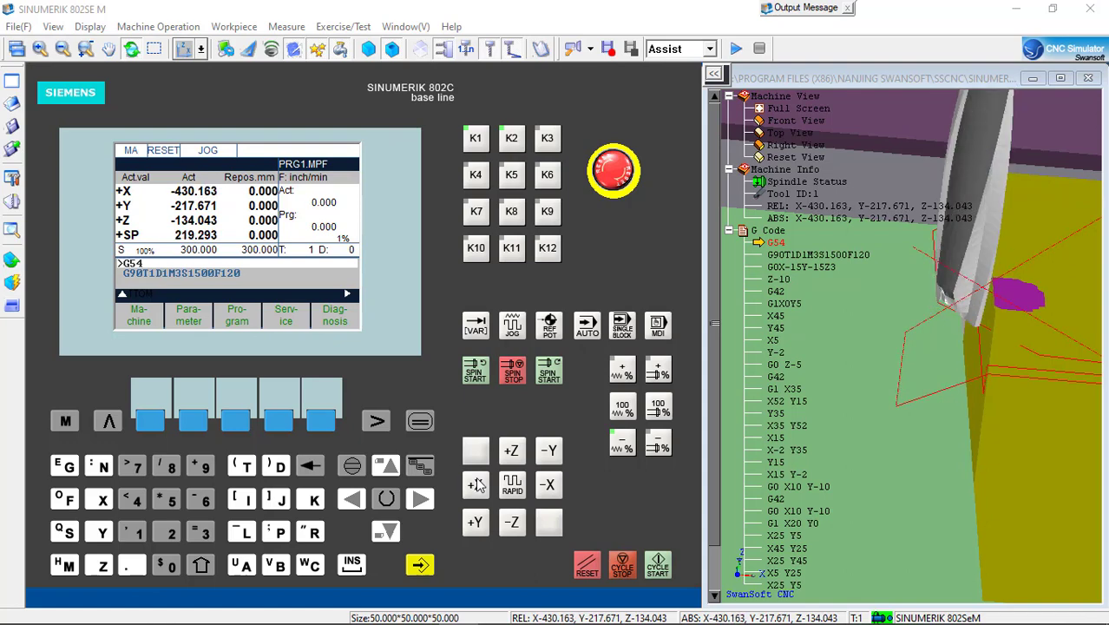
left_click(475, 484)
left_click(475, 484)
left_click(475, 485)
left_click(476, 484)
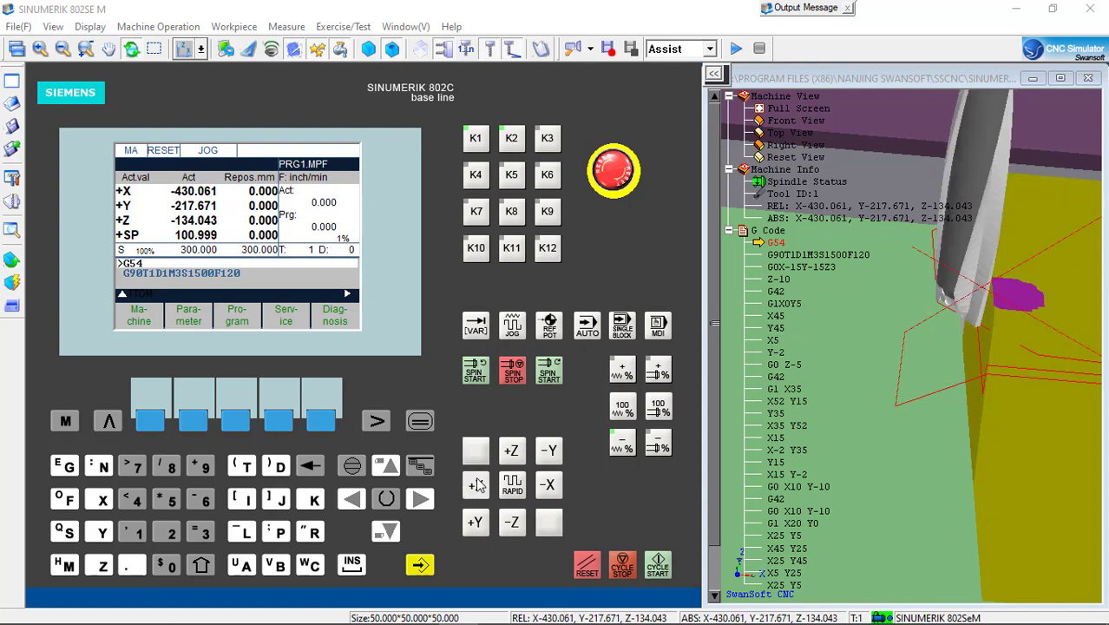
left_click(475, 485)
left_click(475, 484)
left_click(475, 484)
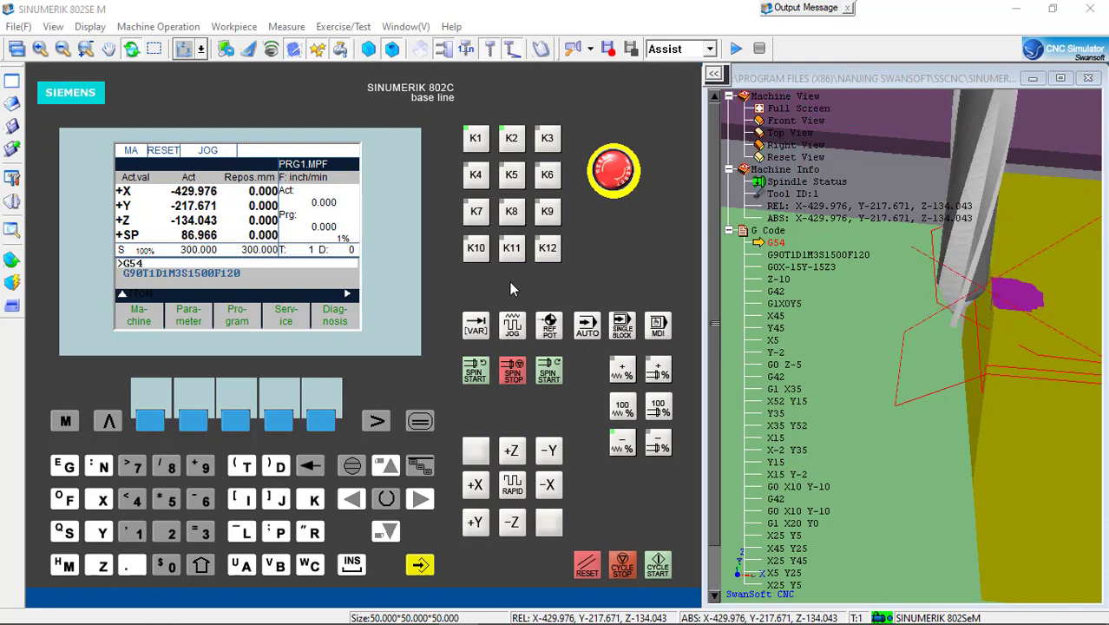
- Stop the spindle and determine the G54 X zero offset at the touch-off position, using tool 1, positive radius and 0.000 offset
left_click(514, 369)
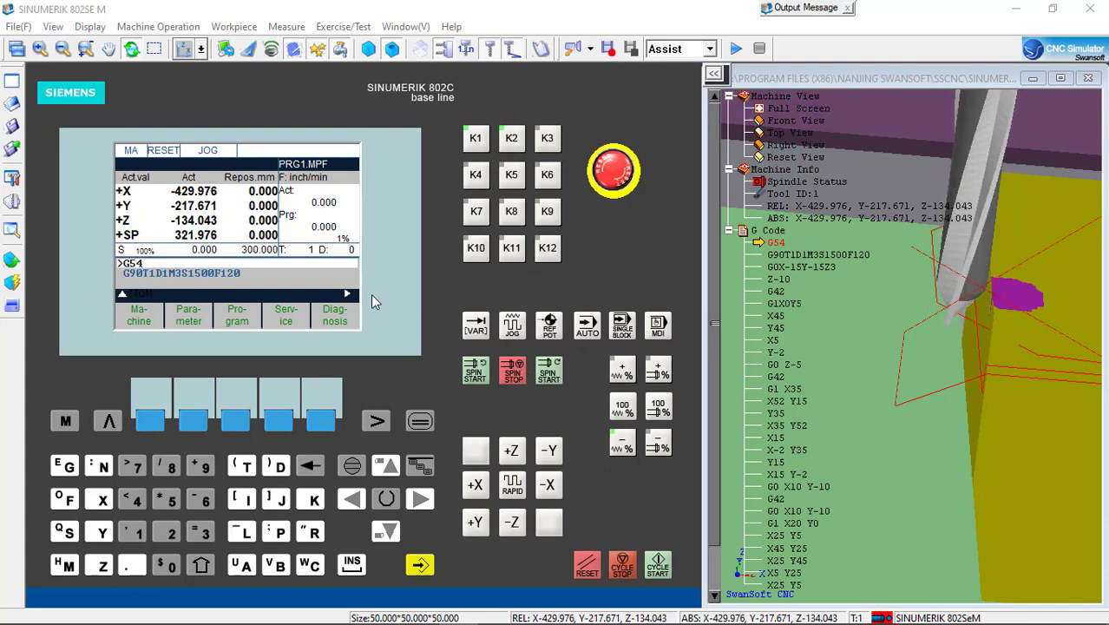
left_click(193, 421)
left_click(388, 467)
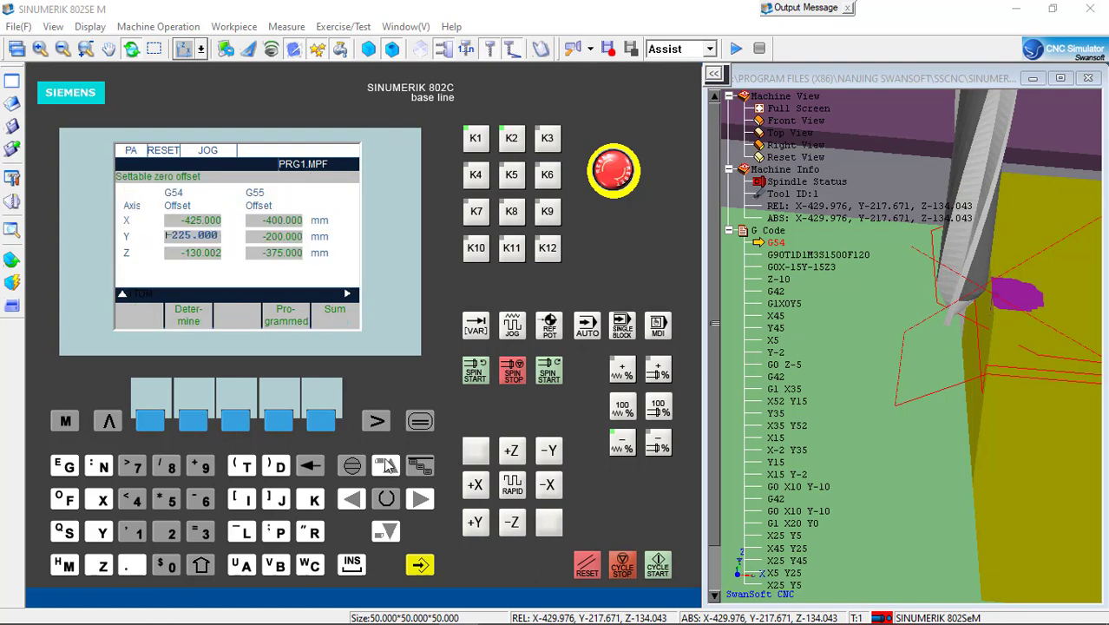
left_click(388, 466)
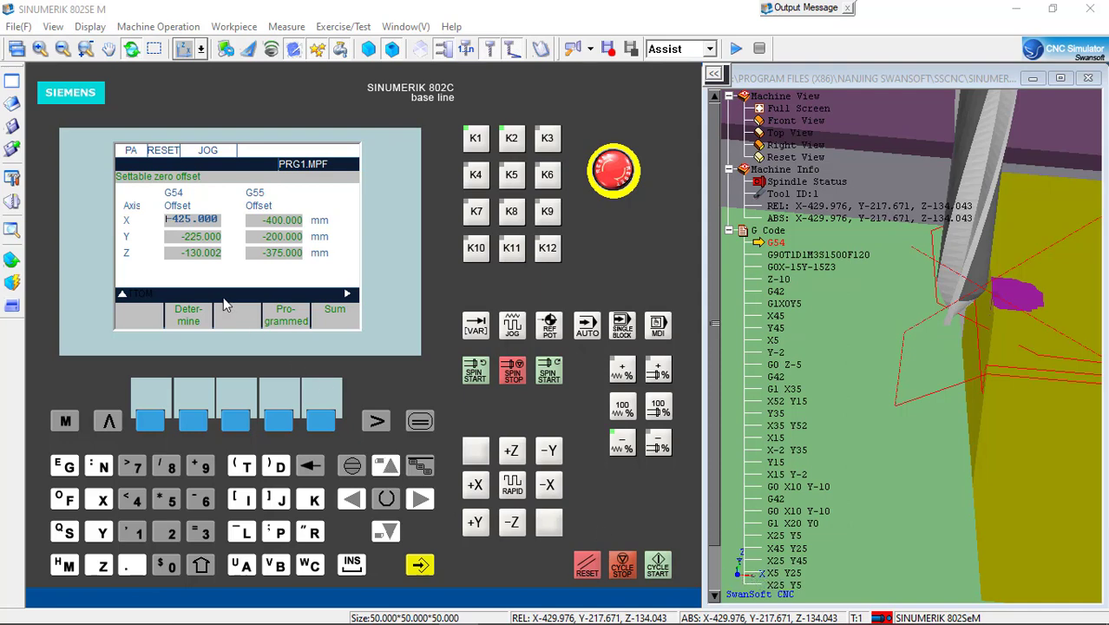
left_click(195, 420)
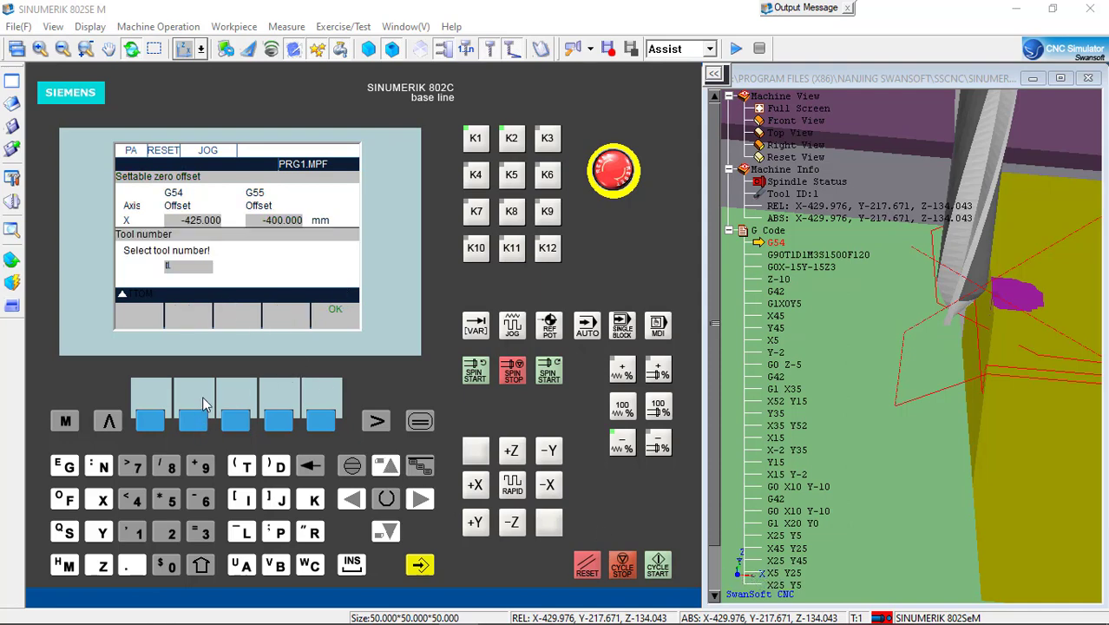
left_click(321, 424)
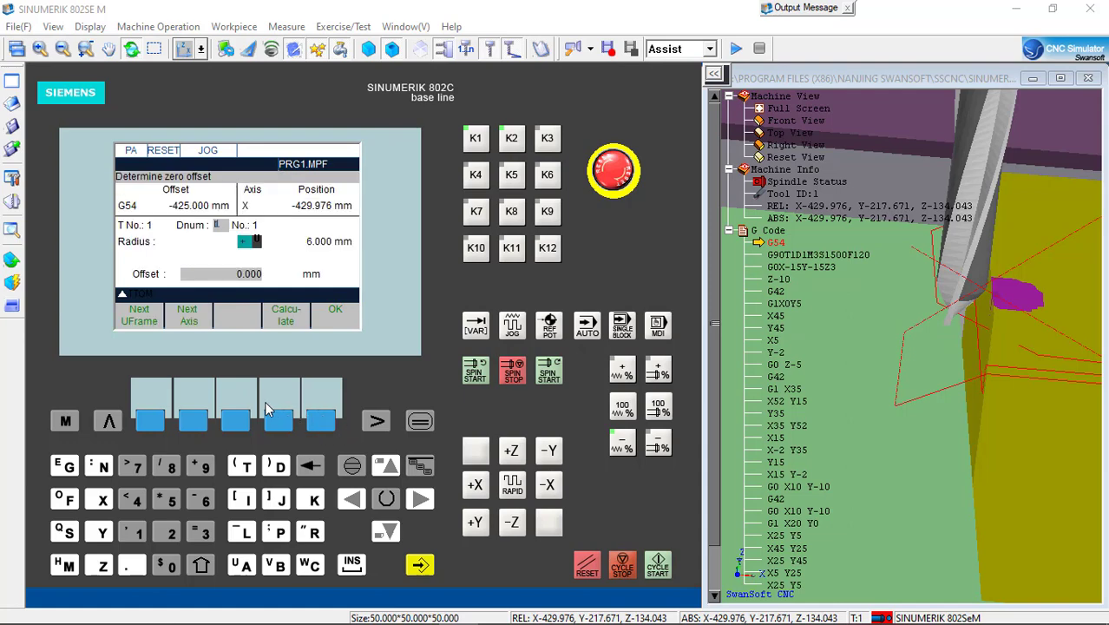
left_click(321, 421)
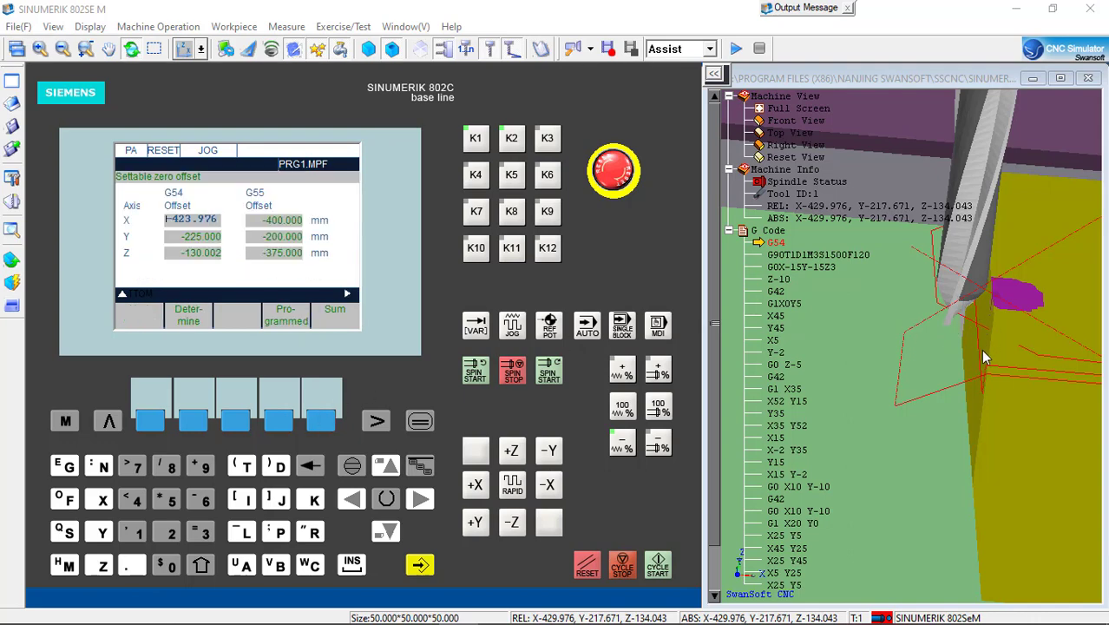
- Raise the feed override to 20%, restart the spindle and retract the cutter along X to about -432.136
left_click_drag(983, 350, 958, 339)
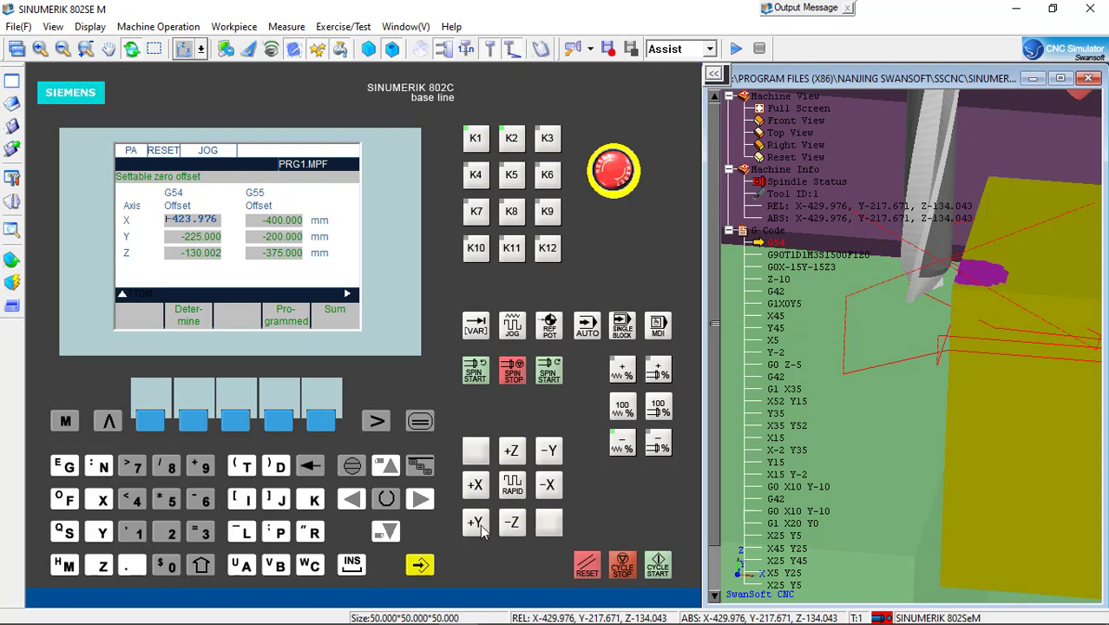
left_click_drag(965, 356, 966, 379)
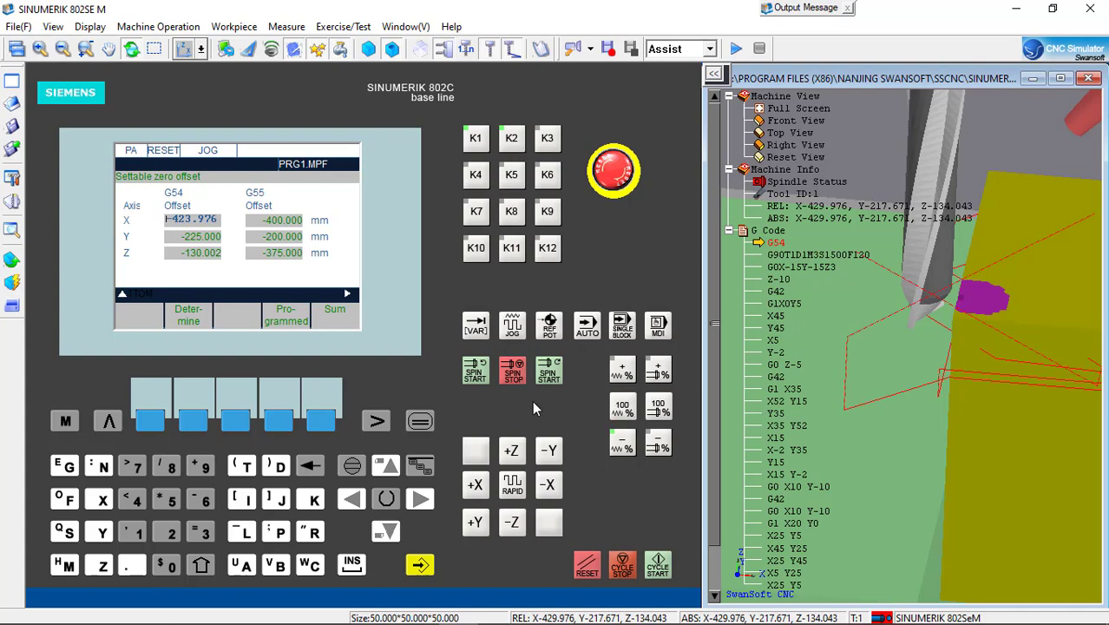
left_click(421, 422)
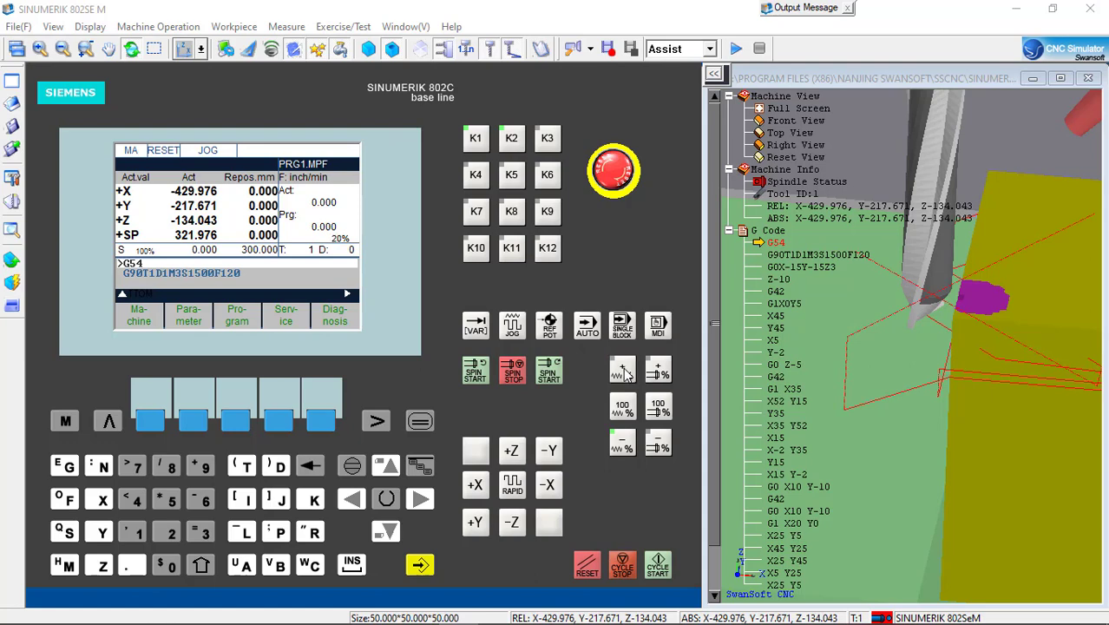
left_click(477, 373)
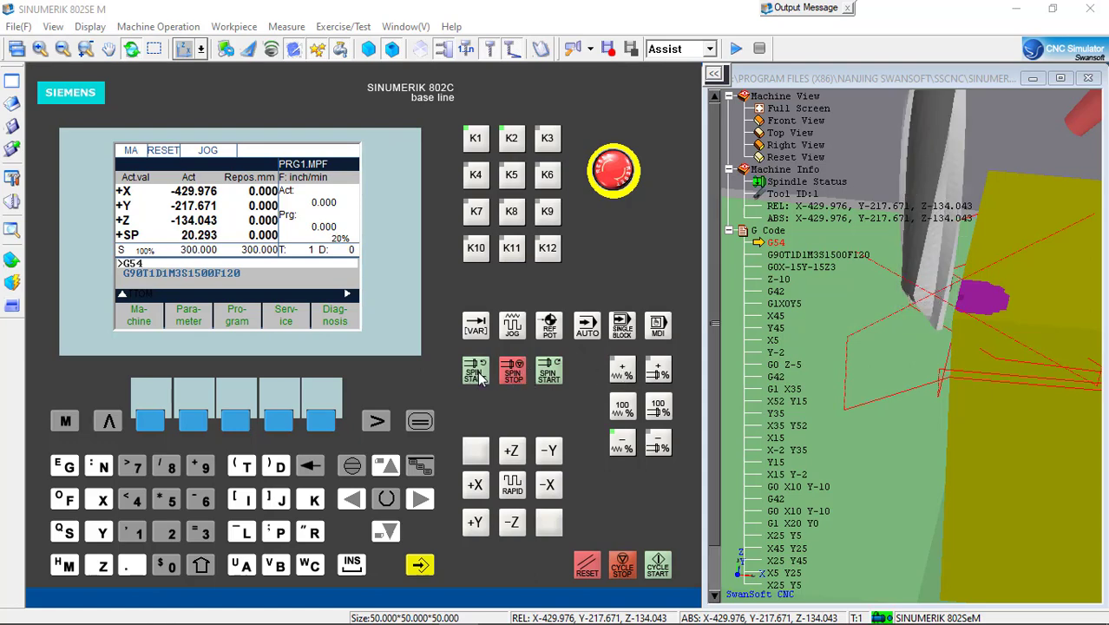
left_click(548, 488)
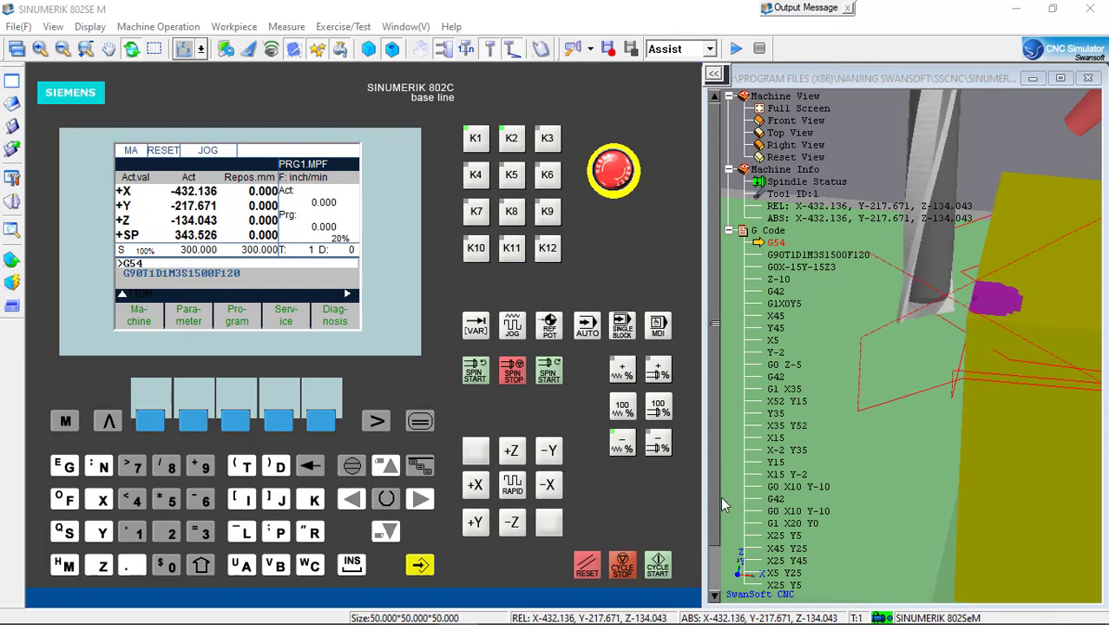
- Jog the Y axis in the negative direction to about -231.022, moving the cutter past the block's front face
left_click_drag(971, 419, 975, 357)
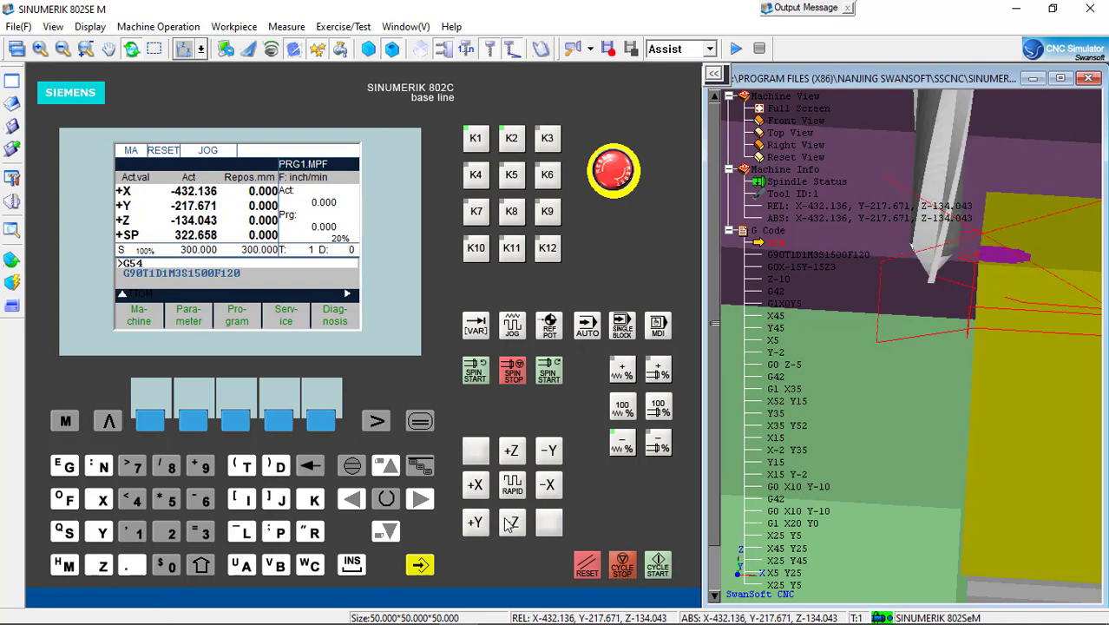
left_click(550, 452)
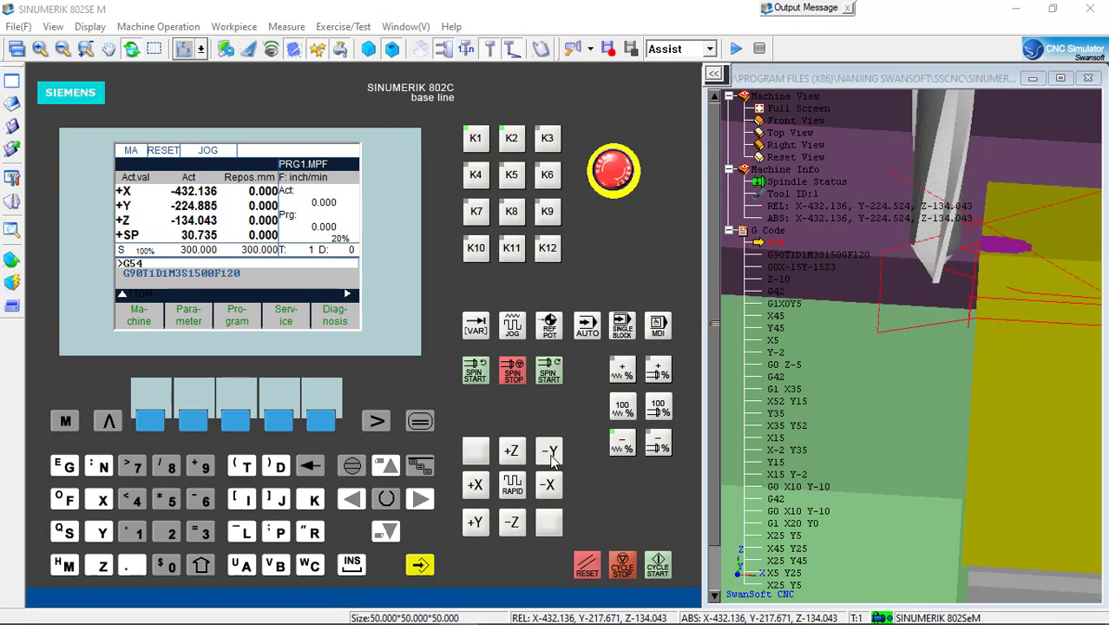
left_click_drag(921, 367, 738, 345)
left_click_drag(966, 320, 887, 369)
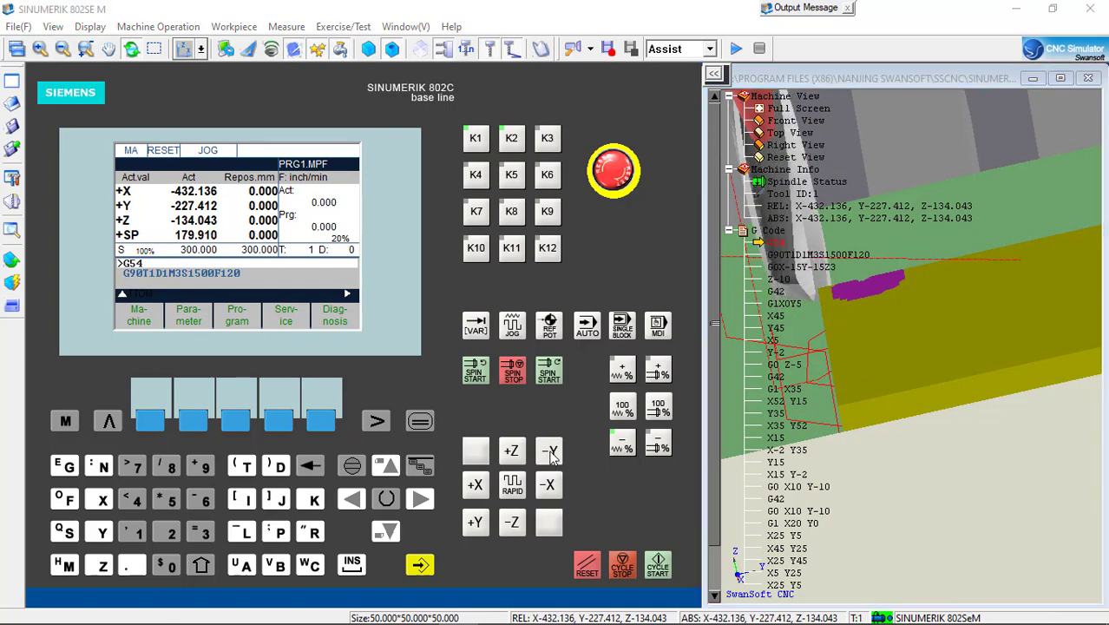
left_click_drag(550, 454, 551, 455)
- Jog the X axis in the positive direction to about -423.111, placing the cutter in front of the block for the Y touch-off
left_click_drag(875, 311, 827, 276)
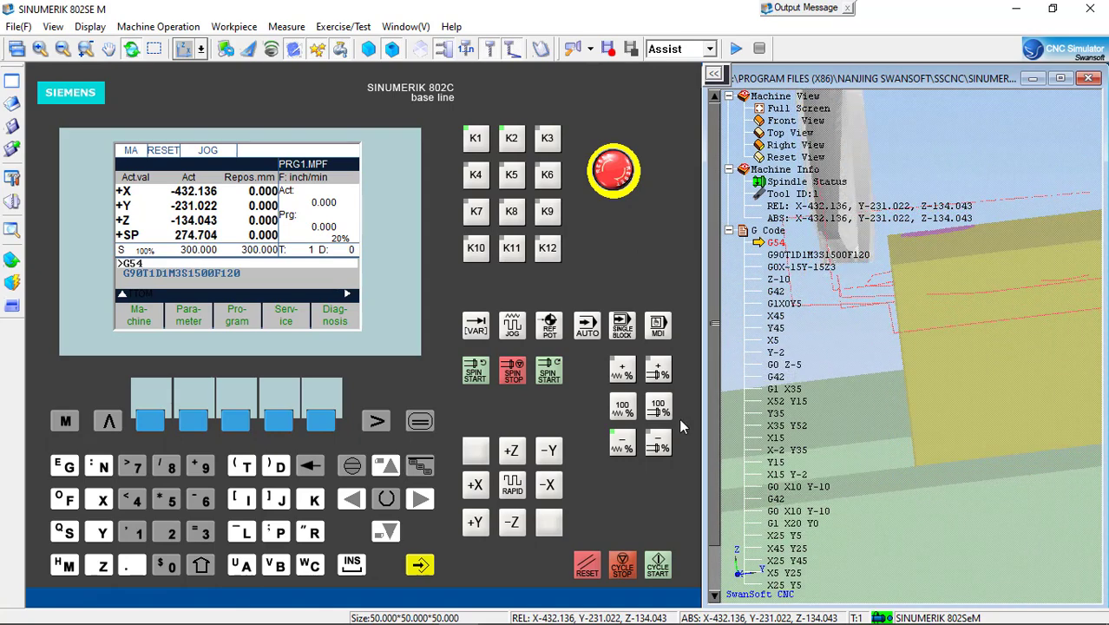
left_click_drag(987, 298, 1010, 364)
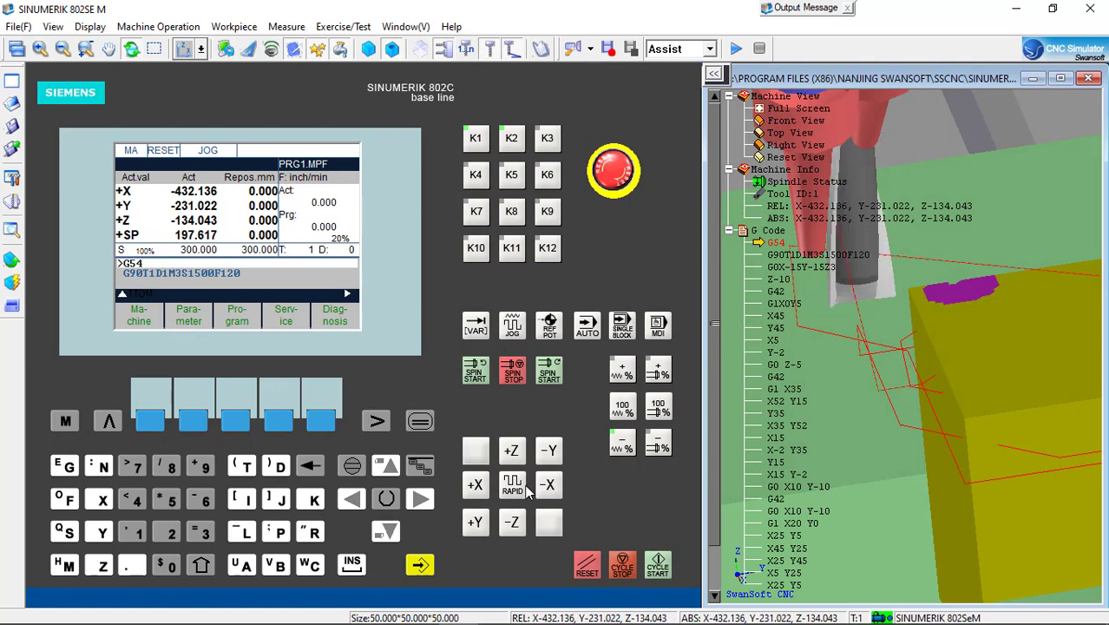
left_click(476, 486)
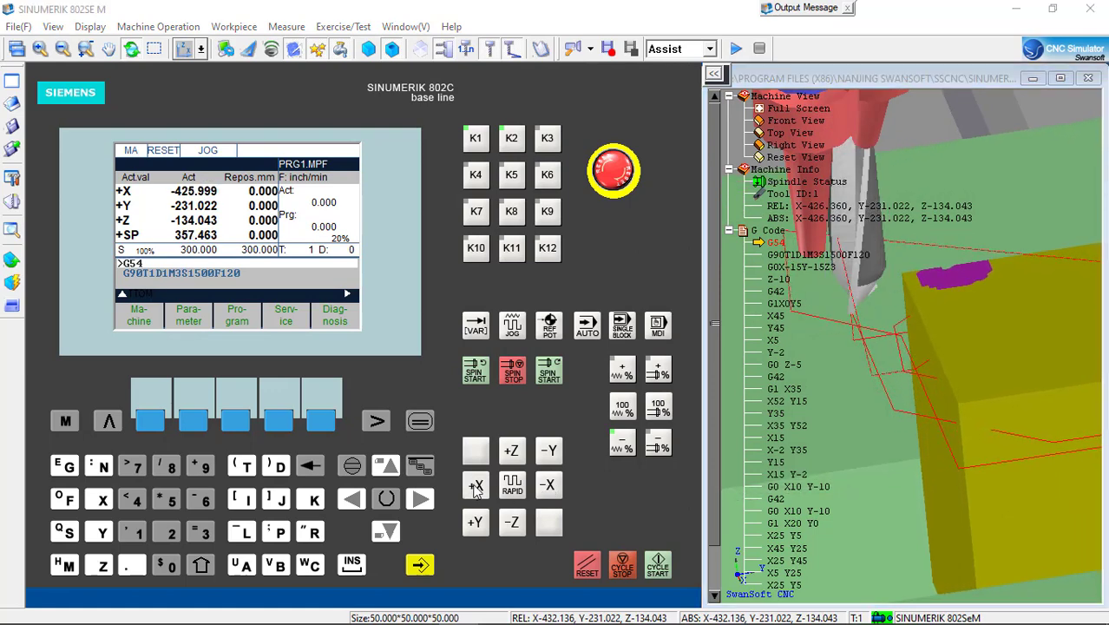
left_click_drag(872, 329, 856, 358)
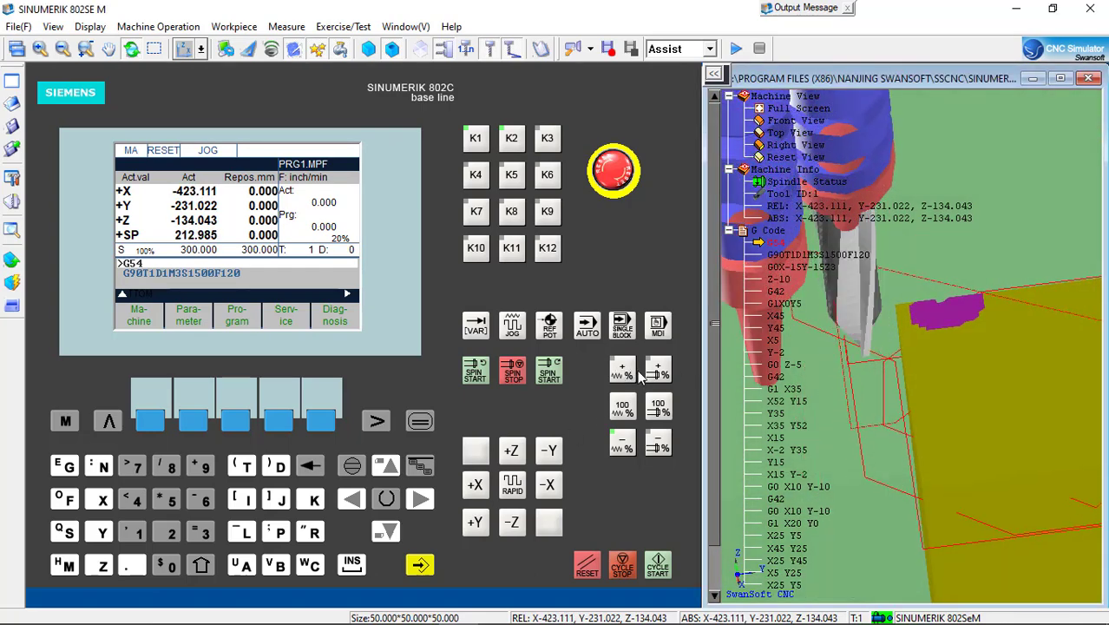
- Lower the feed override to 4% and jog the Y axis in the positive direction to about -230.374, approaching the block's front face
left_click(623, 443)
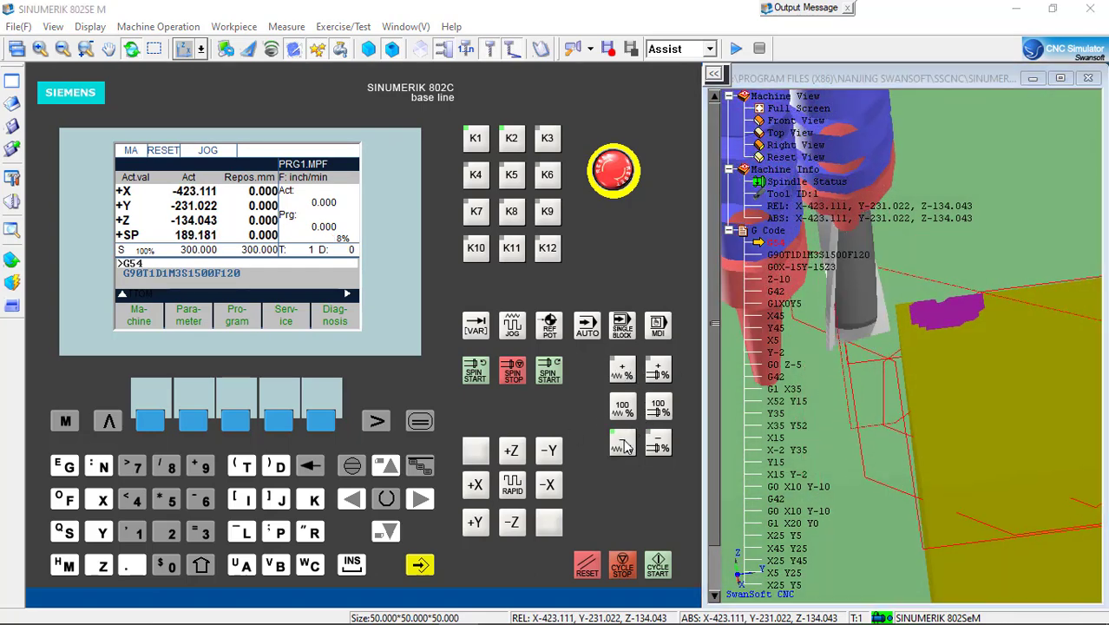
left_click(623, 444)
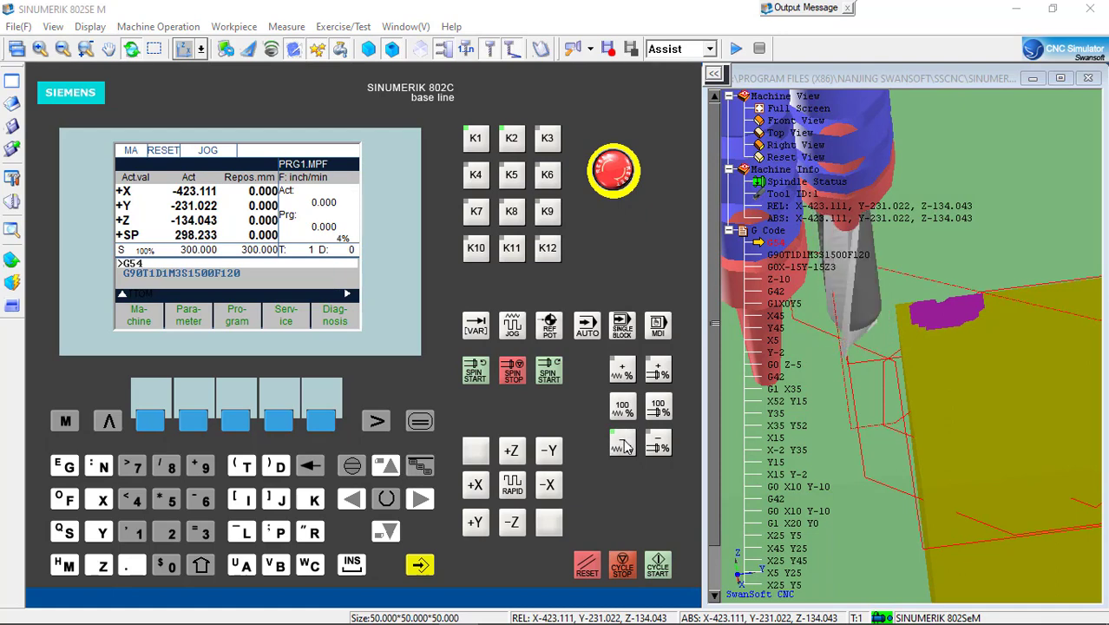
left_click(476, 529)
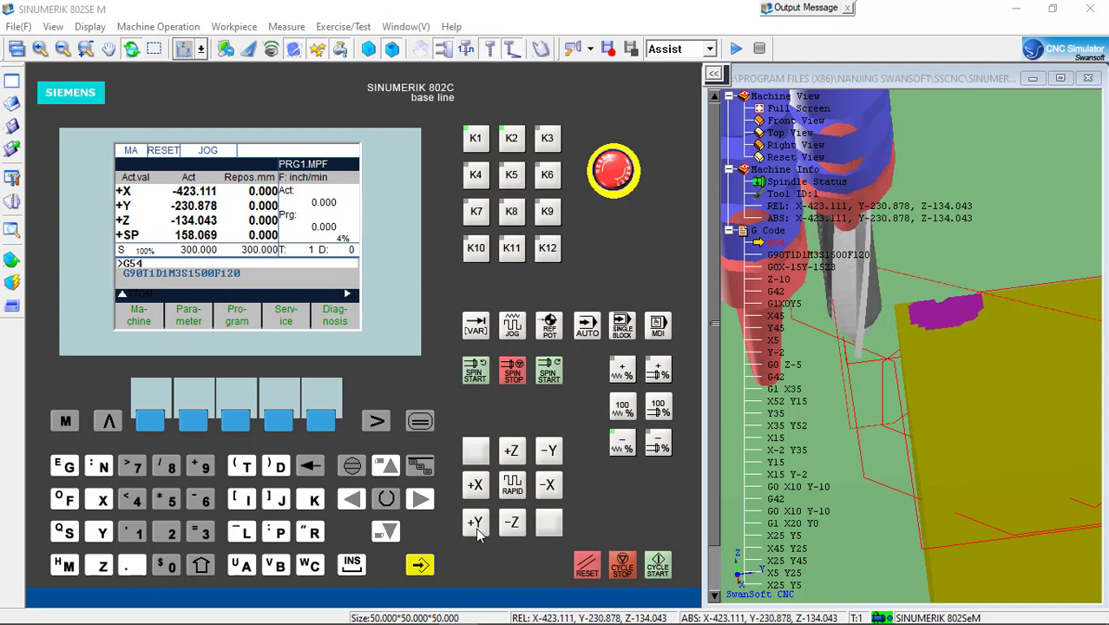
left_click(477, 528)
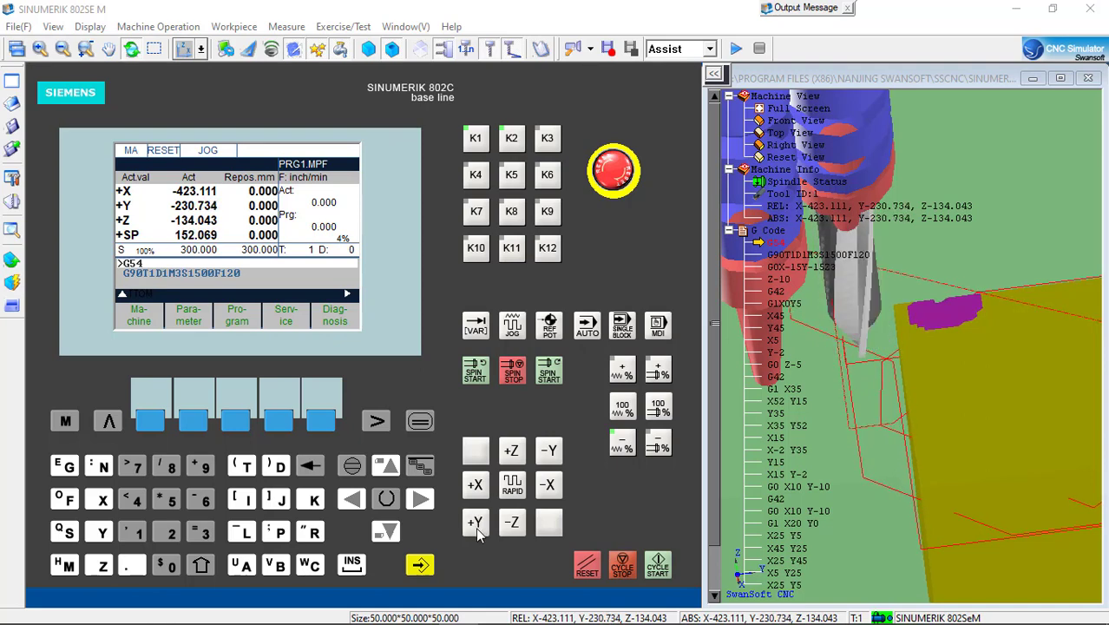
left_click(477, 528)
left_click(477, 528)
left_click(476, 529)
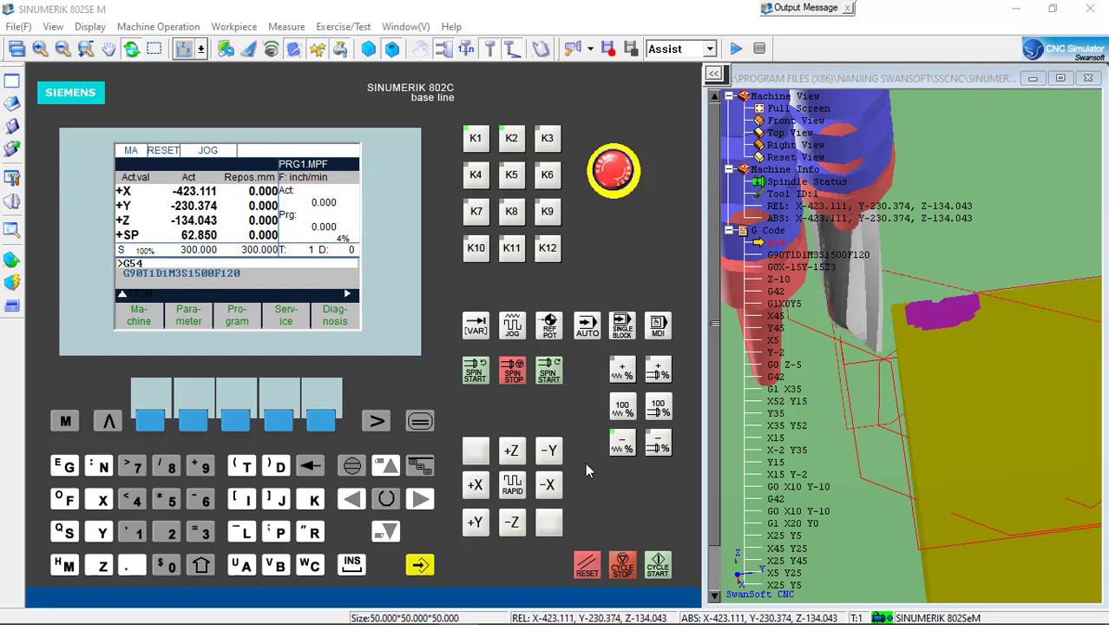
- Reduce the feed override to 1% and jog Y in the positive direction to about -229.978 until the cutter touches the block's front face
left_click(476, 524)
left_click(477, 526)
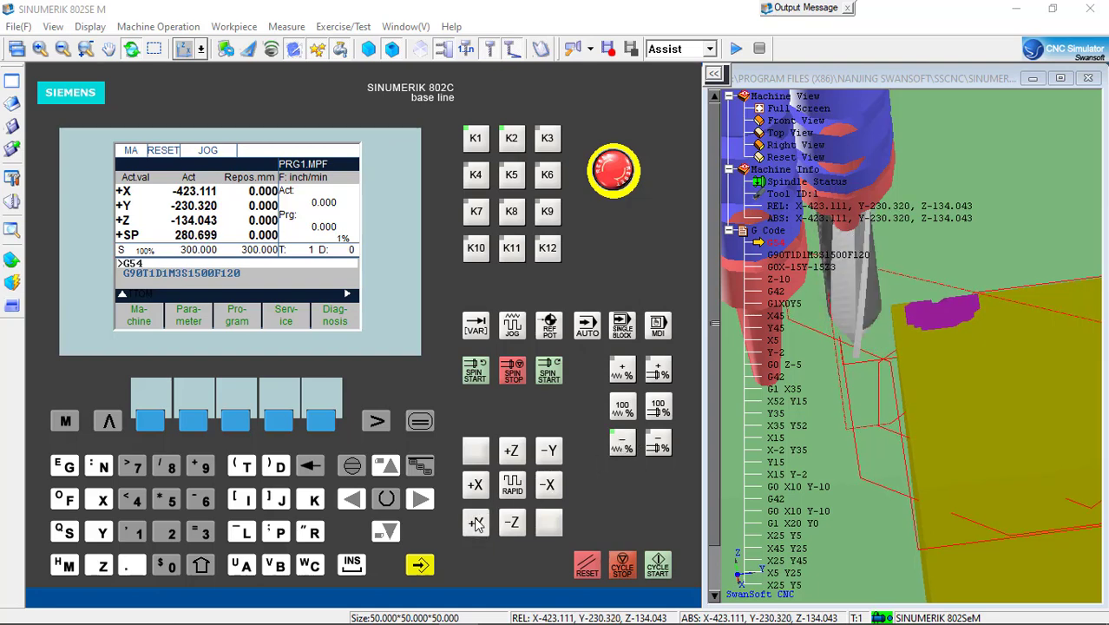
left_click(477, 526)
left_click(477, 526)
left_click(477, 525)
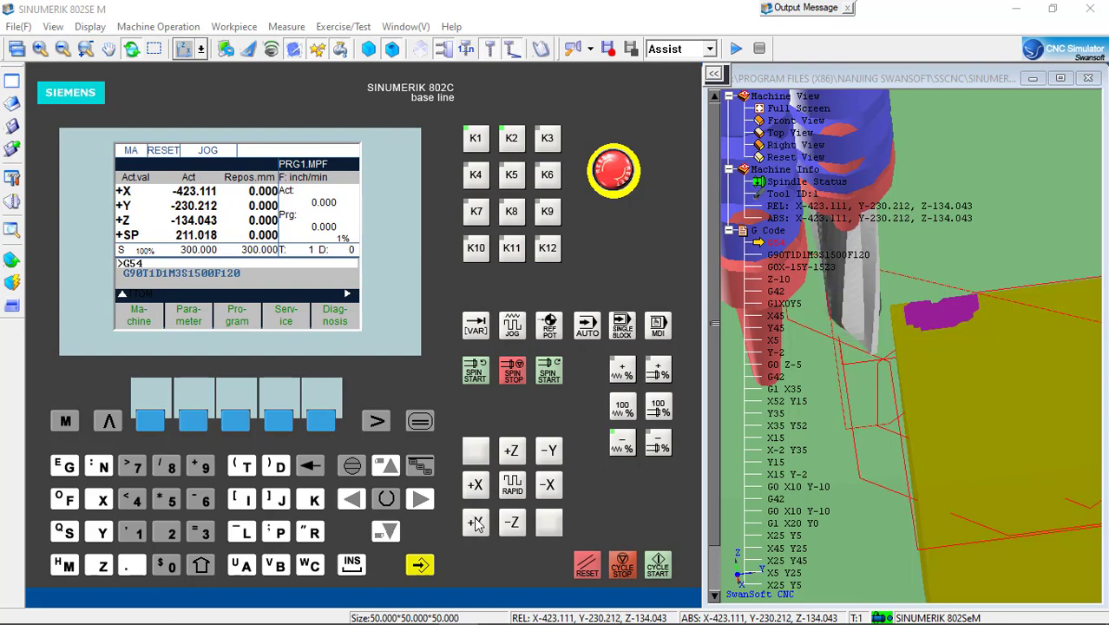
left_click(477, 524)
left_click(476, 524)
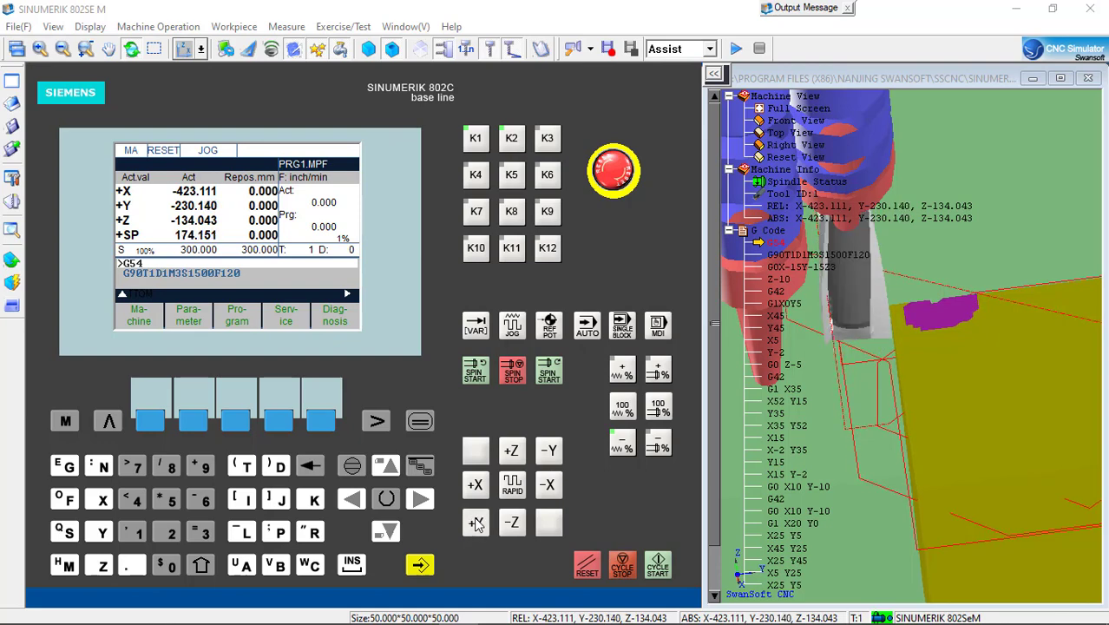
left_click(476, 524)
left_click(475, 524)
left_click(475, 524)
left_click(476, 524)
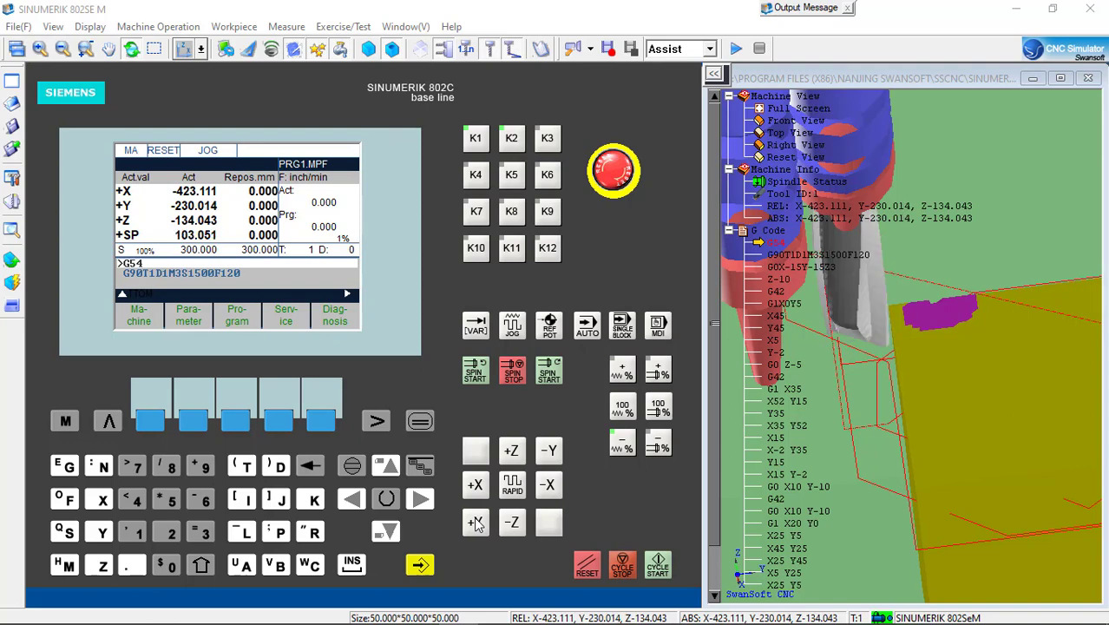
left_click(475, 525)
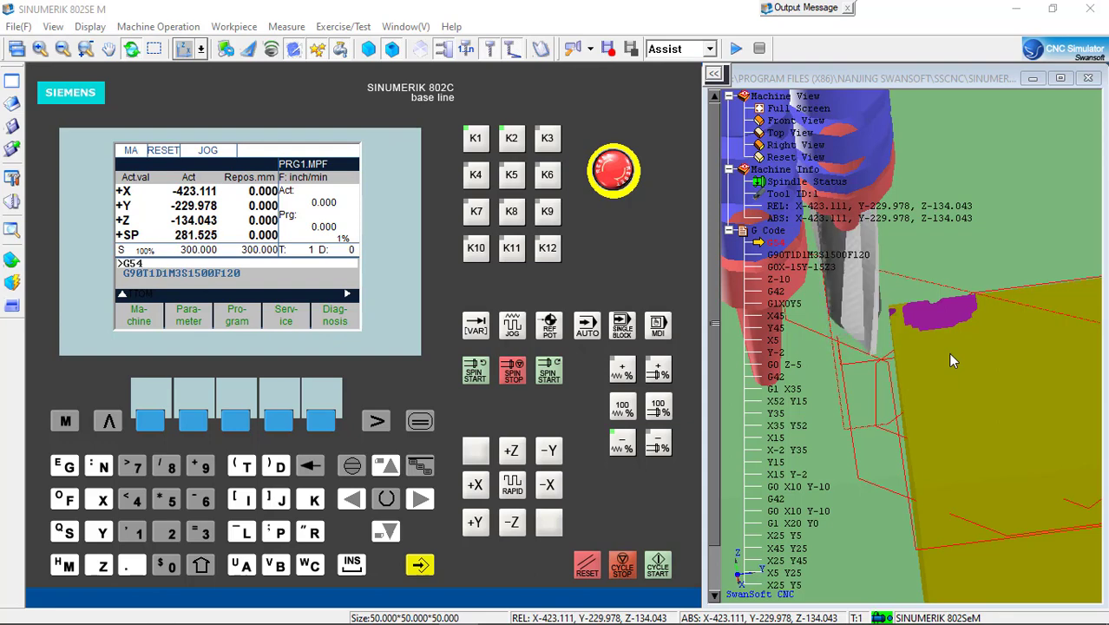
- Stop the spindle and determine the G54 Y zero offset at the touch-off position, using tool 1, positive radius and 0.000 offset
left_click(518, 369)
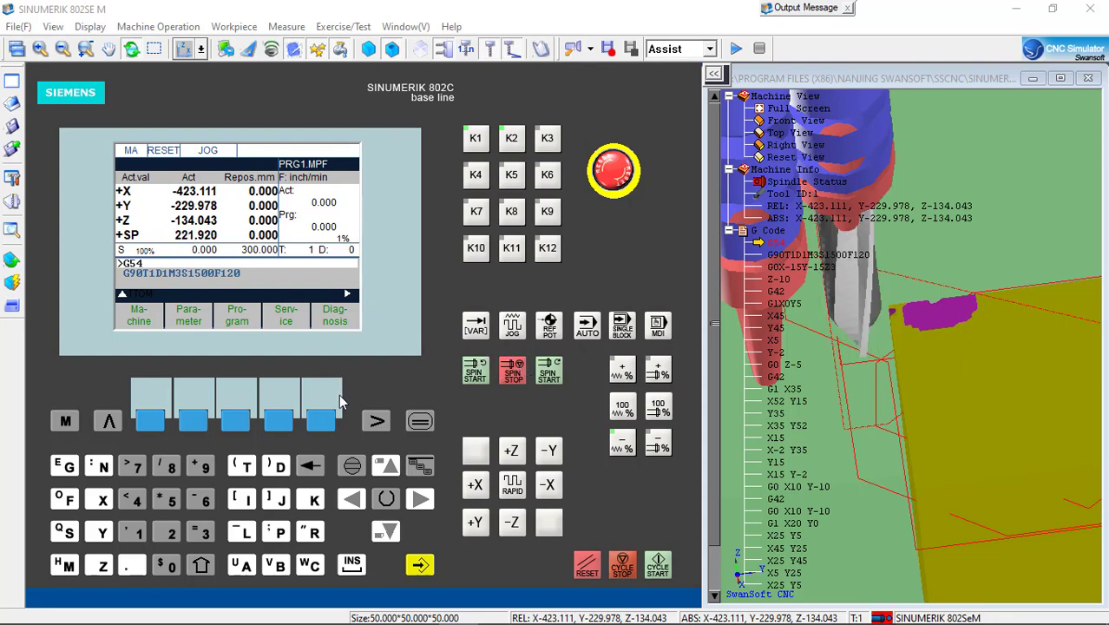
left_click(189, 429)
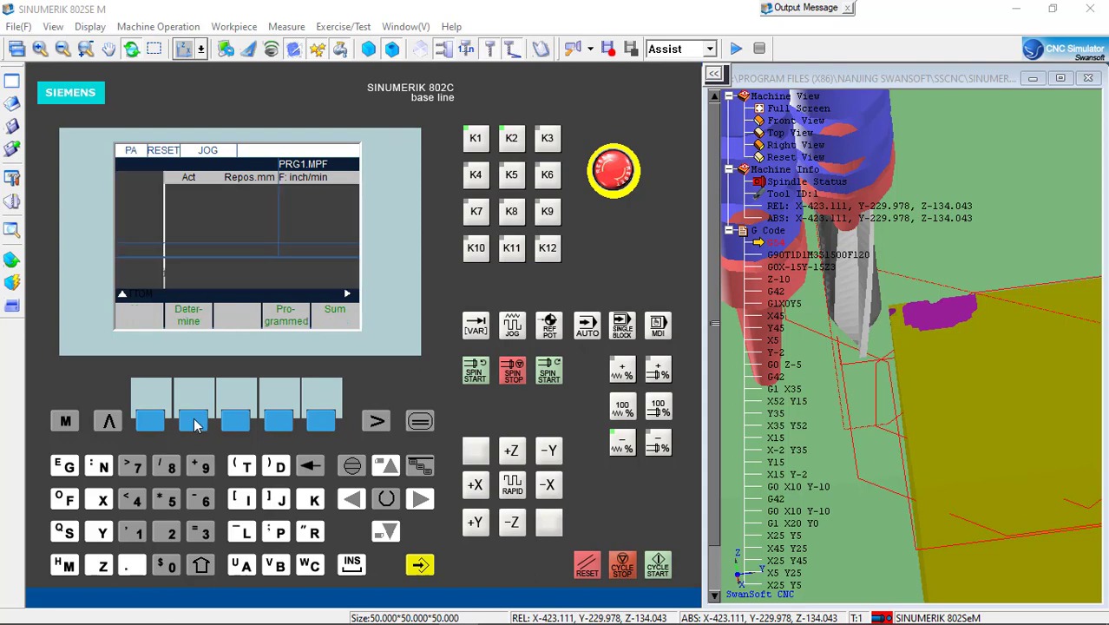
left_click(191, 427)
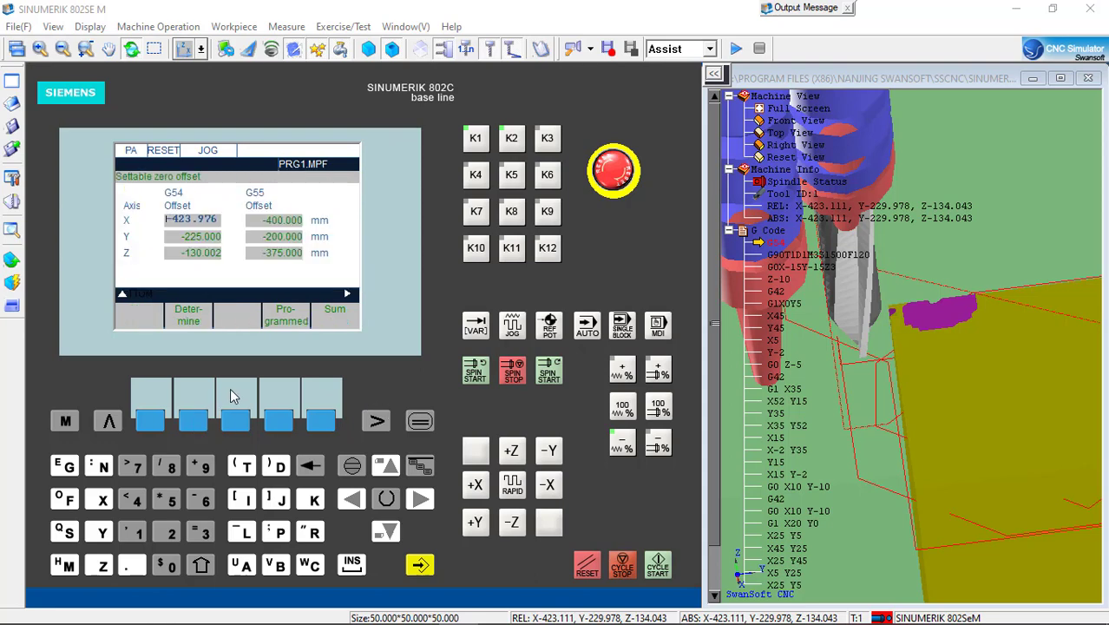
left_click(385, 532)
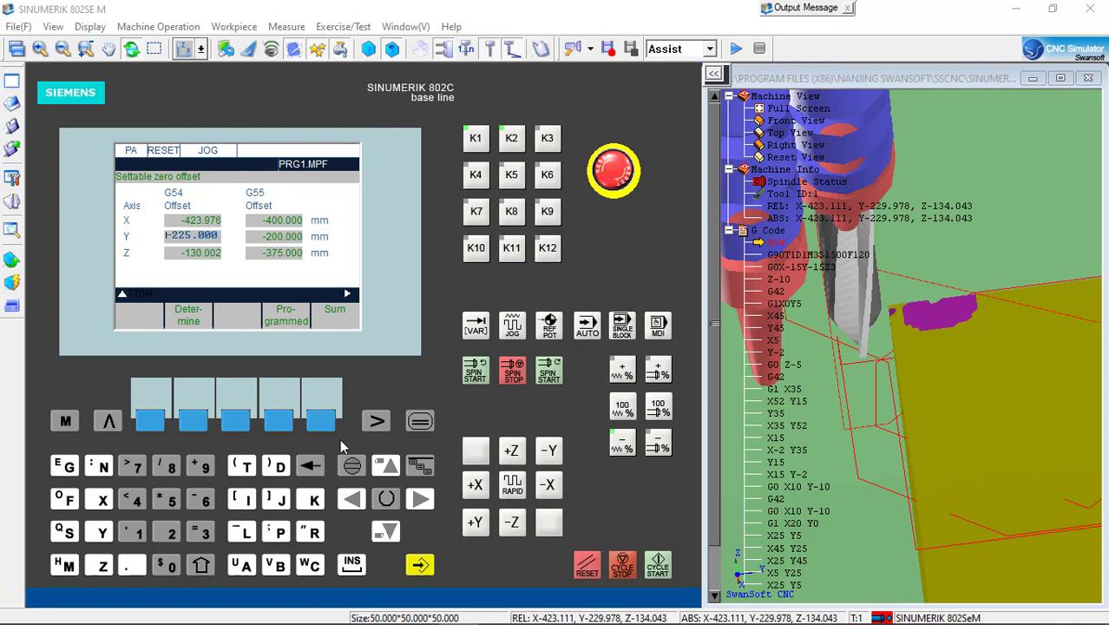
left_click(191, 425)
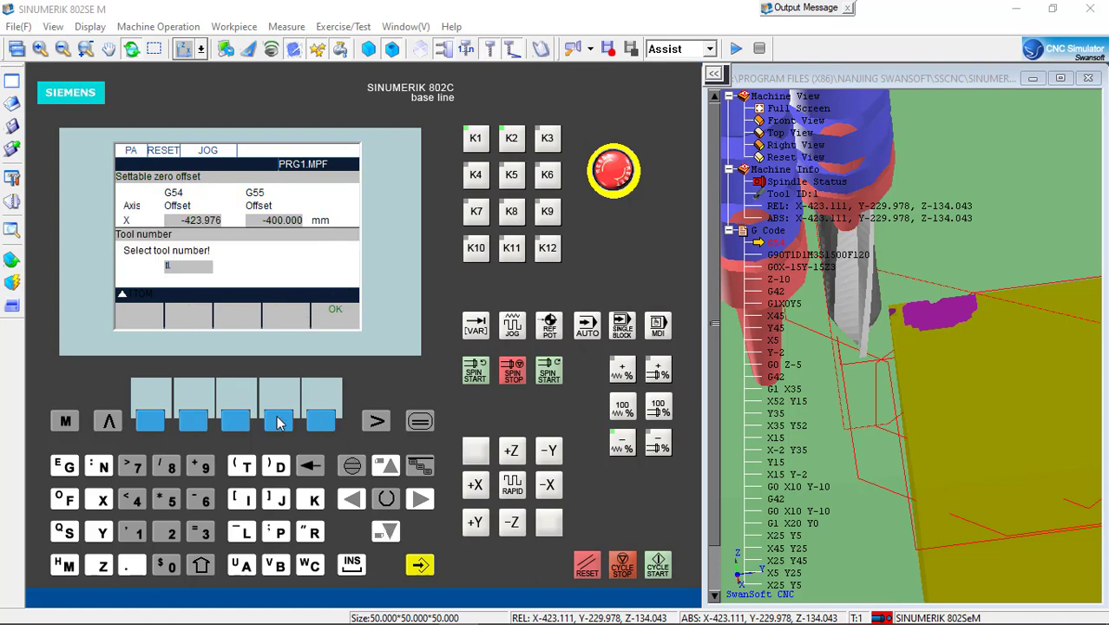
left_click(320, 424)
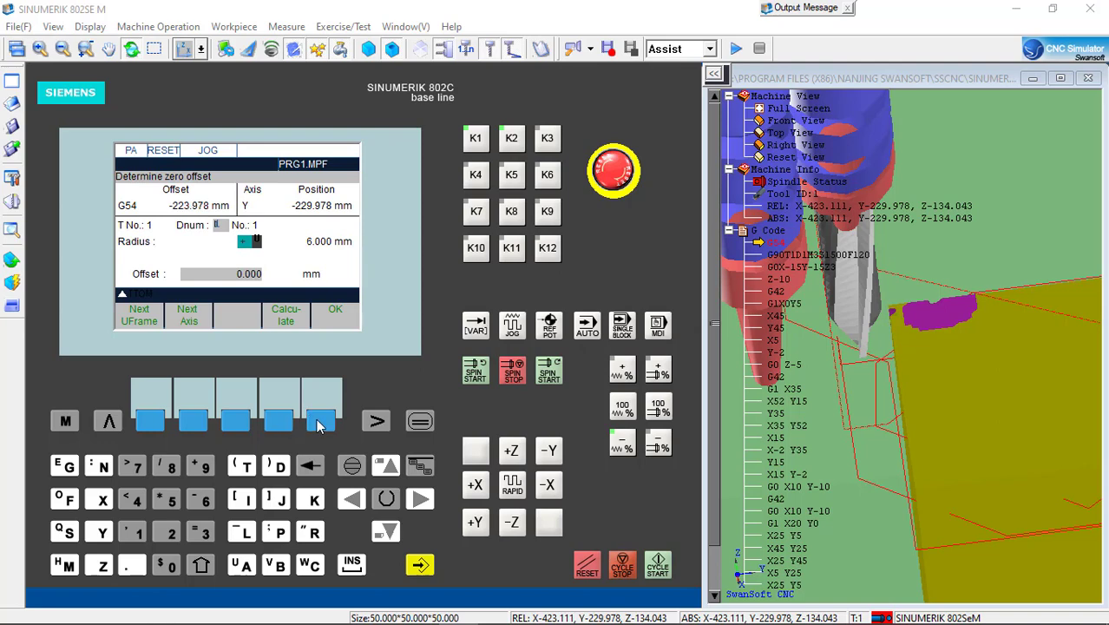
left_click(321, 424)
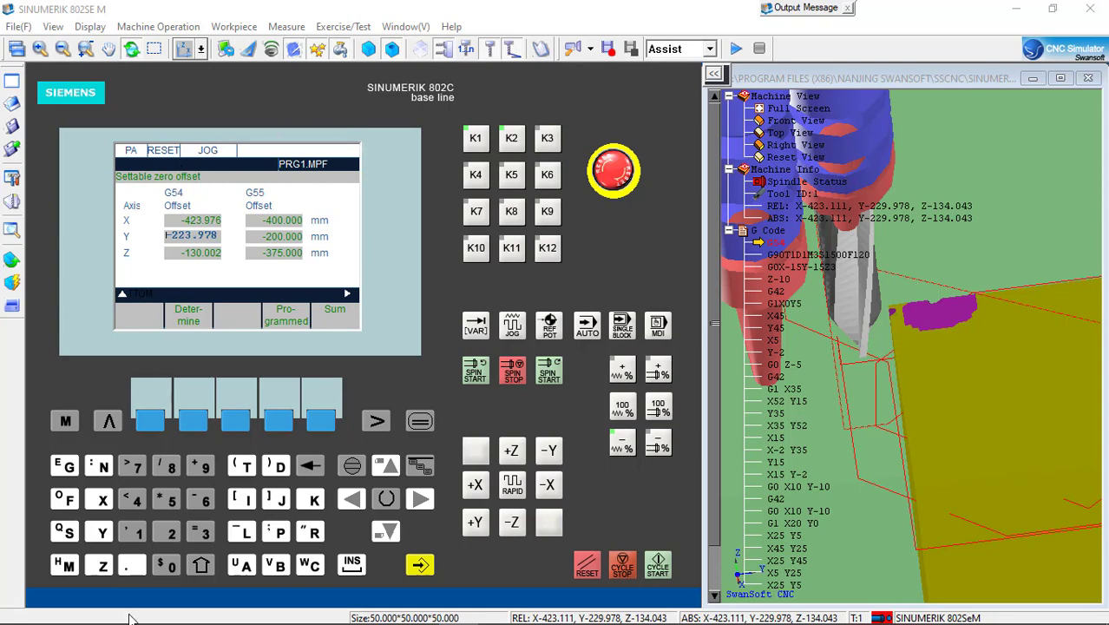
- Check the block's dimensions in the Word drawing, return to the simulator and examine the cutter's position against the block
left_click(265, 617)
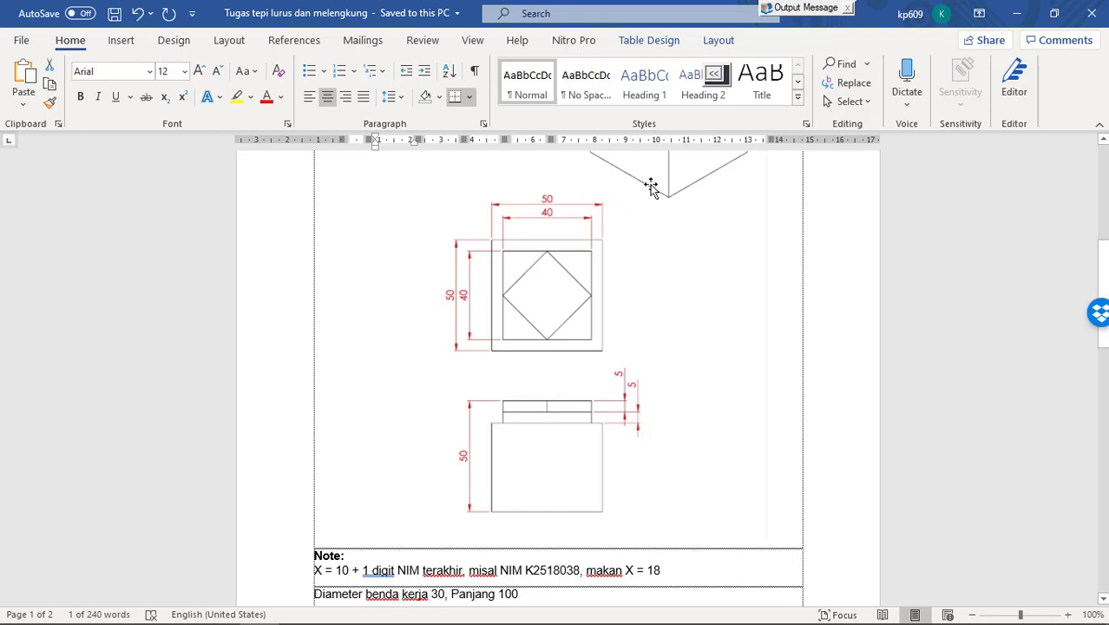
left_click(1018, 18)
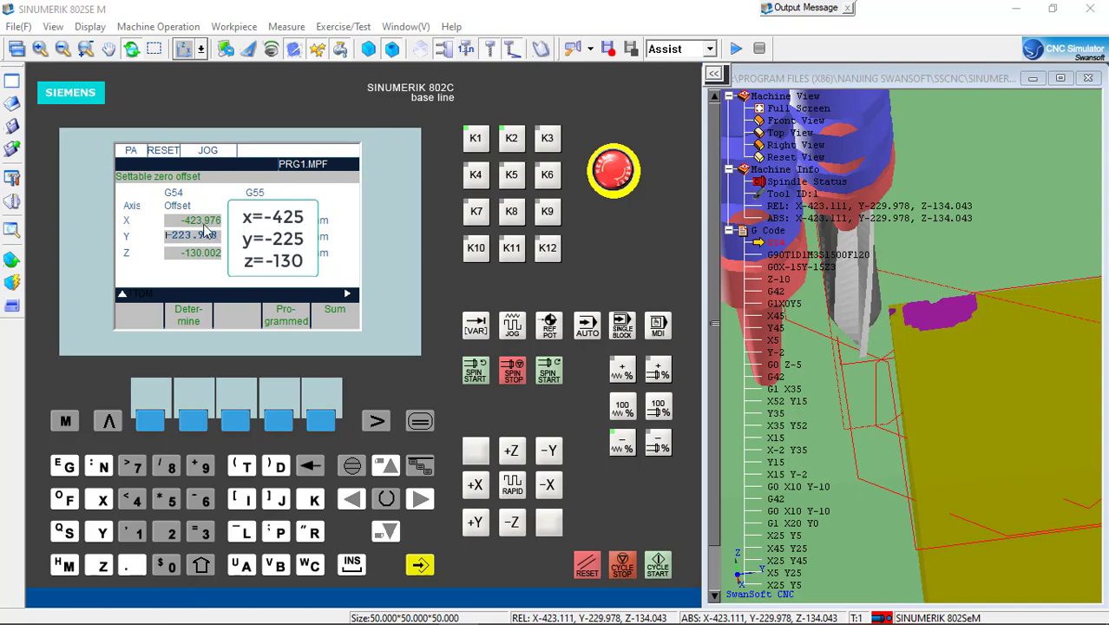
scroll(847, 370, "up", 2)
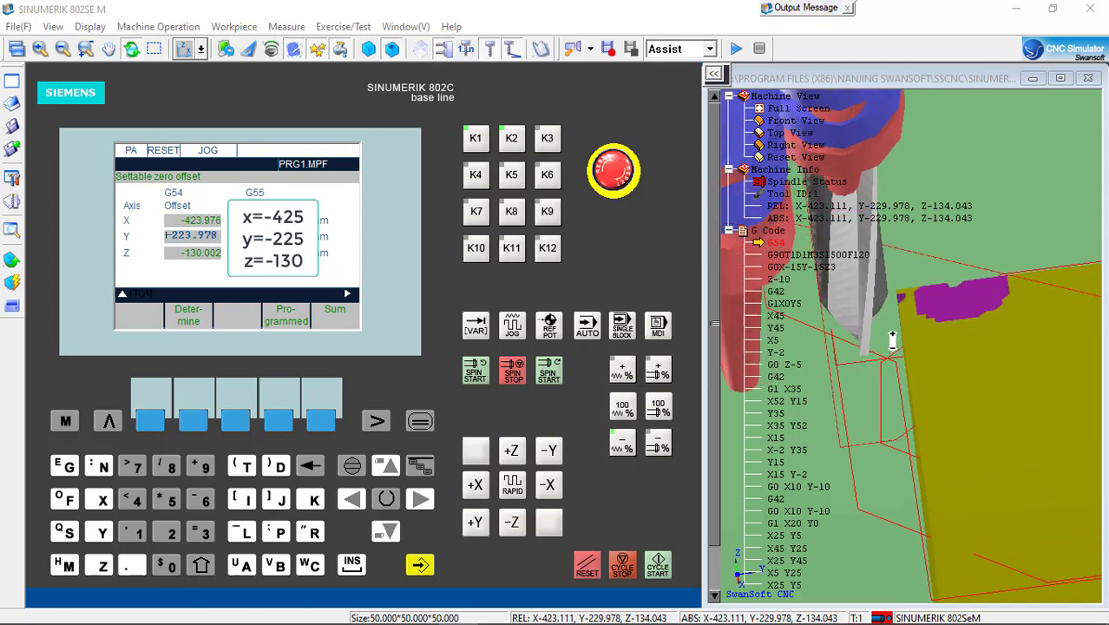
scroll(877, 321, "down", 4)
left_click_drag(889, 363, 1068, 361)
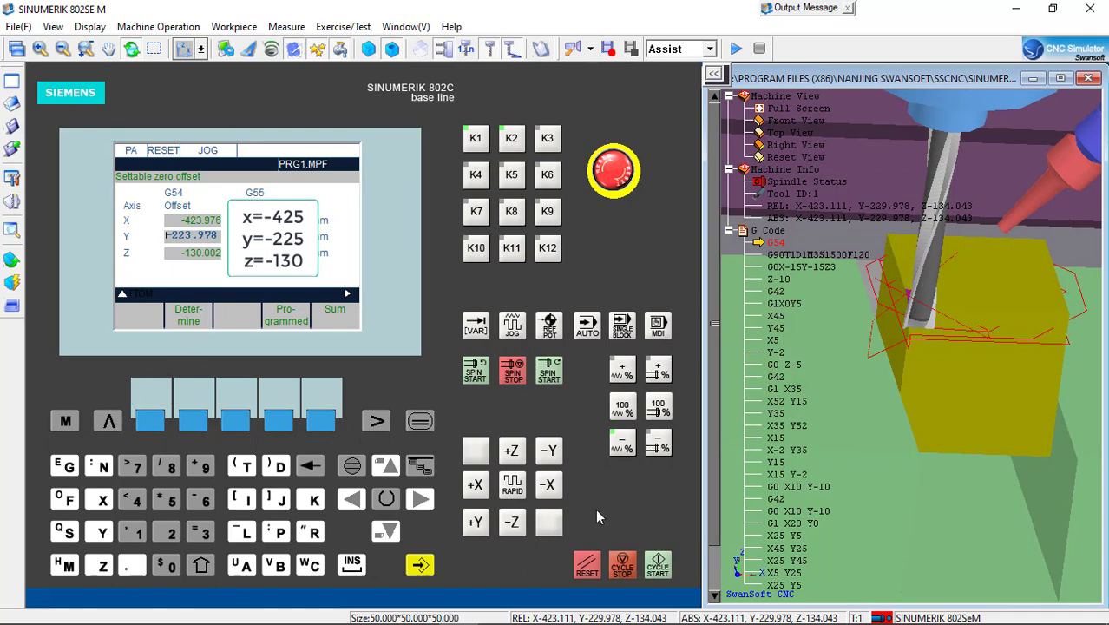
- Set the G54 zero offsets to whole values: X -423.000, Y -223.000 and Z -130.000
left_click(390, 468)
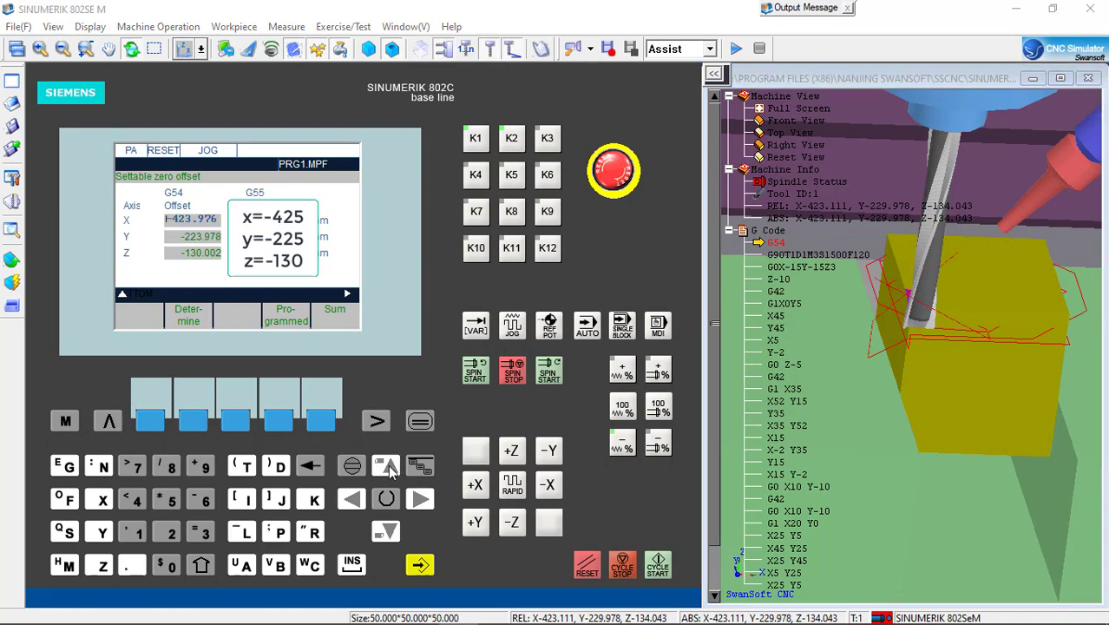
left_click(421, 508)
left_click(421, 507)
left_click(421, 507)
left_click(421, 508)
left_click(413, 507)
left_click(308, 466)
key("Return")
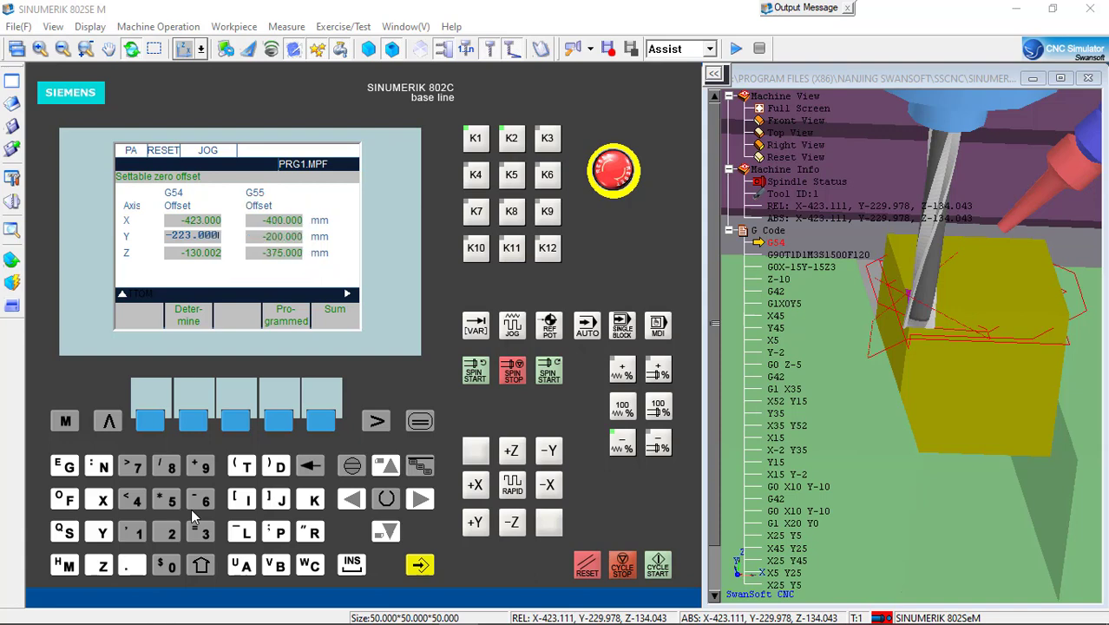
key("Return")
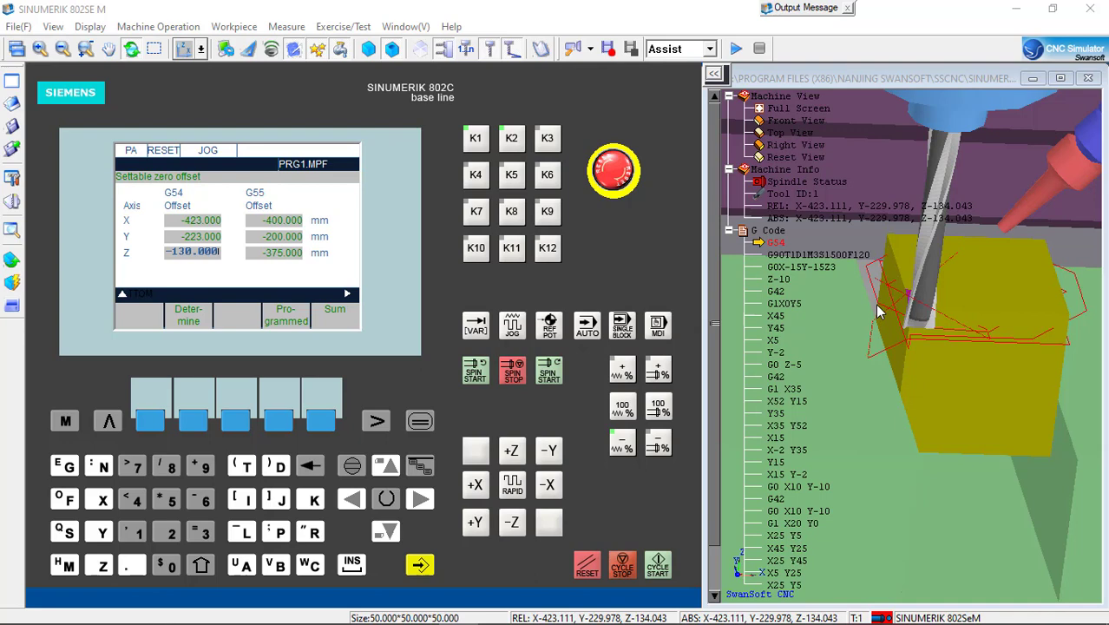
- Return to the machine position display, switch to reference point mode and home the X, Y and Z axes
mouse_move(877, 305)
left_mouse_down()
mouse_move(883, 329)
mouse_move(851, 317)
mouse_move(888, 319)
left_mouse_up()
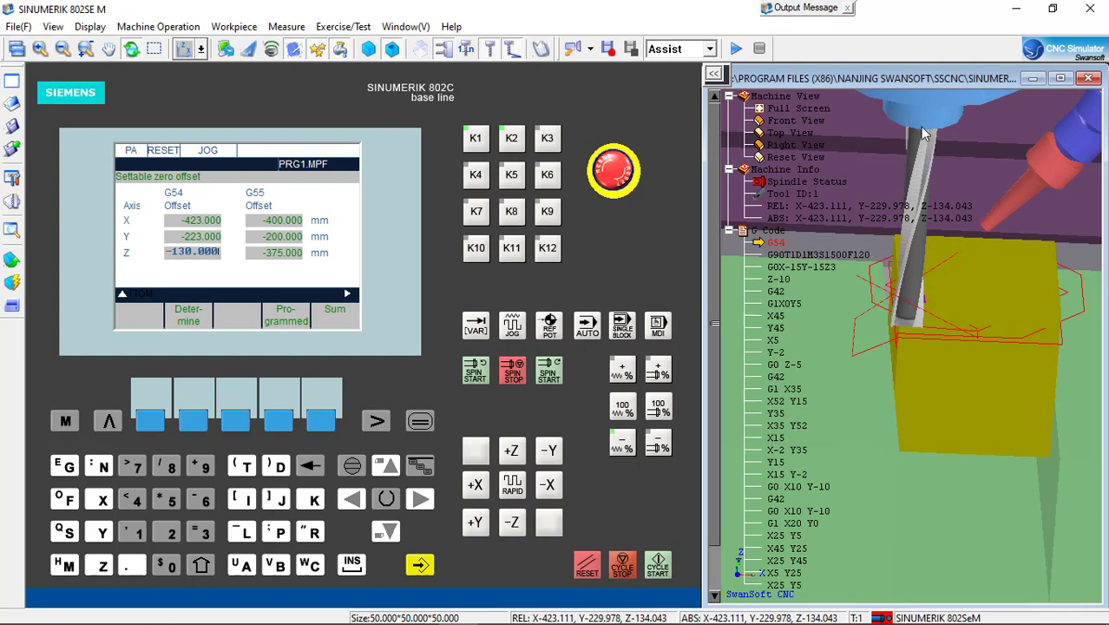
scroll(923, 133, "down", 4)
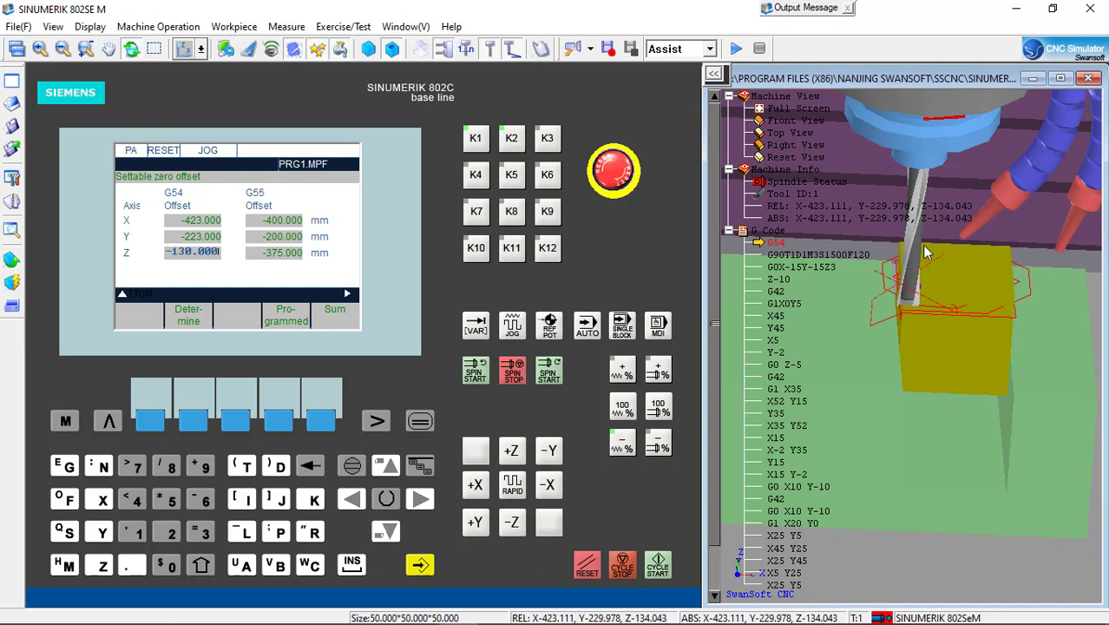
left_click_drag(945, 334, 899, 293)
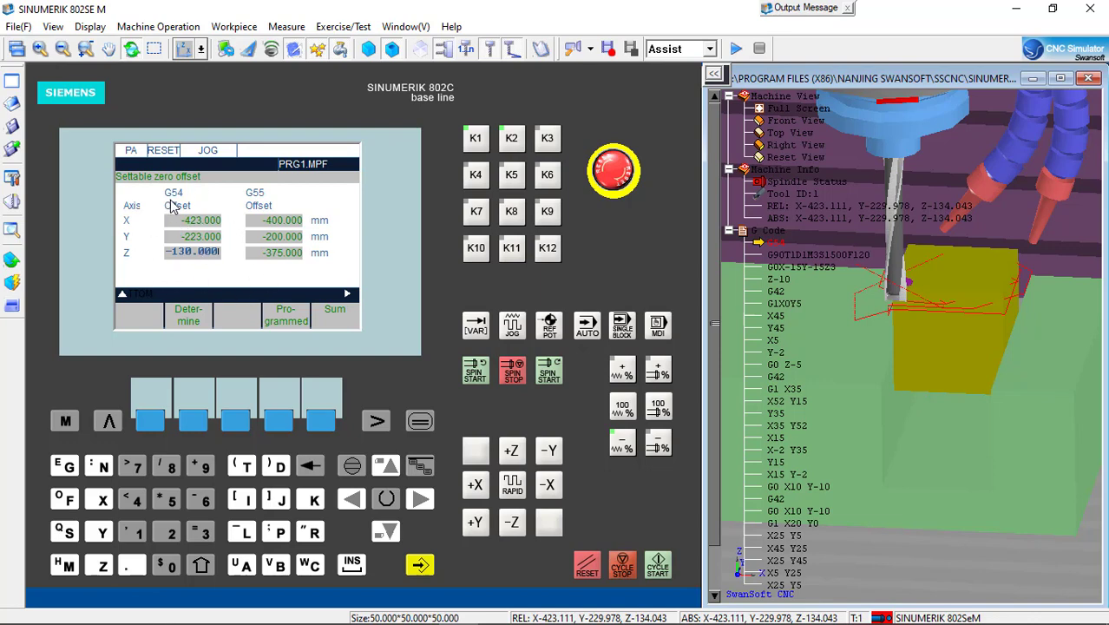
left_click(419, 423)
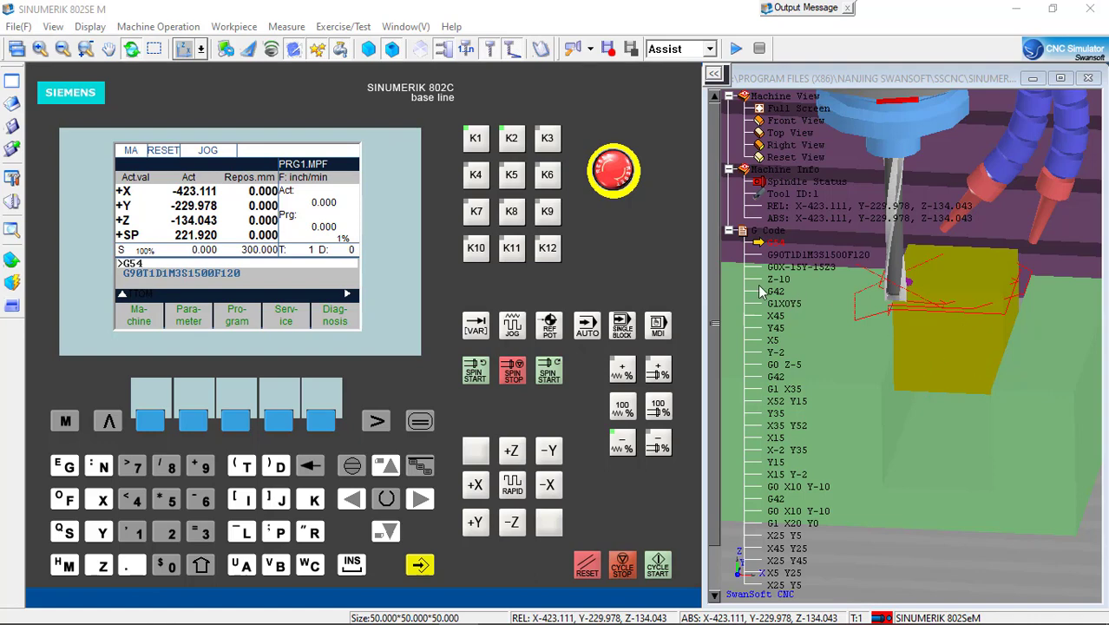
left_click(556, 331)
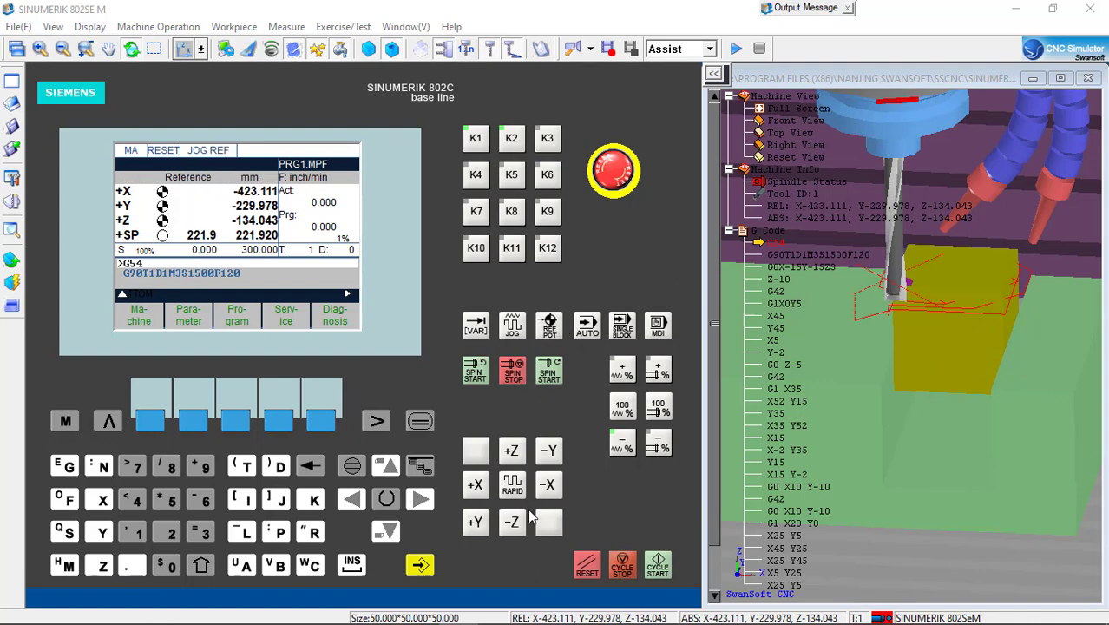
left_click(513, 453)
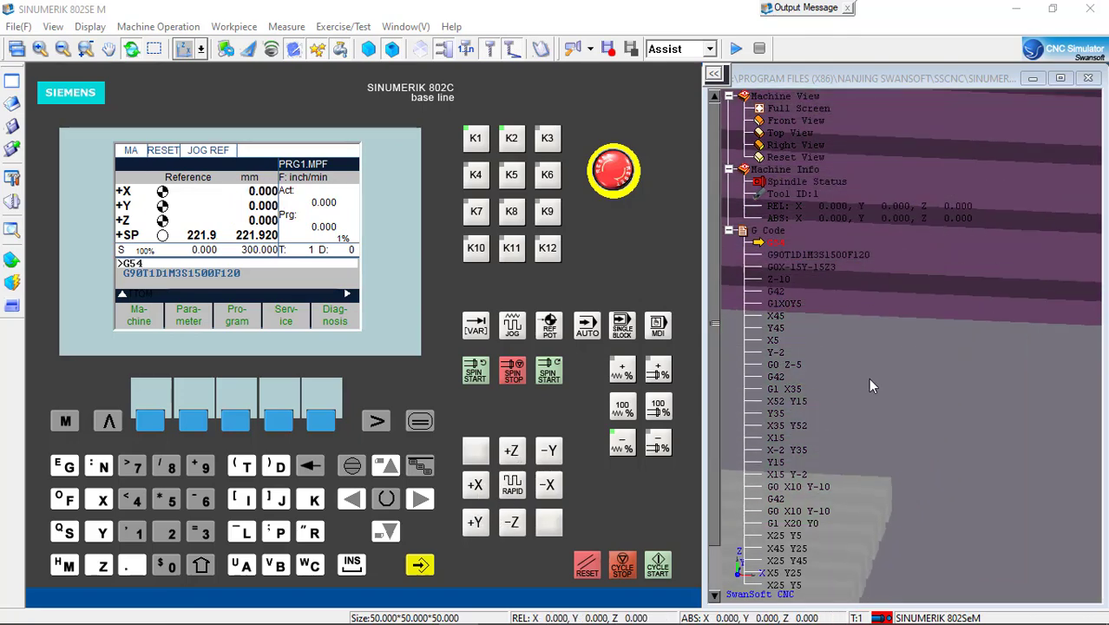
scroll(853, 388, "down", 10)
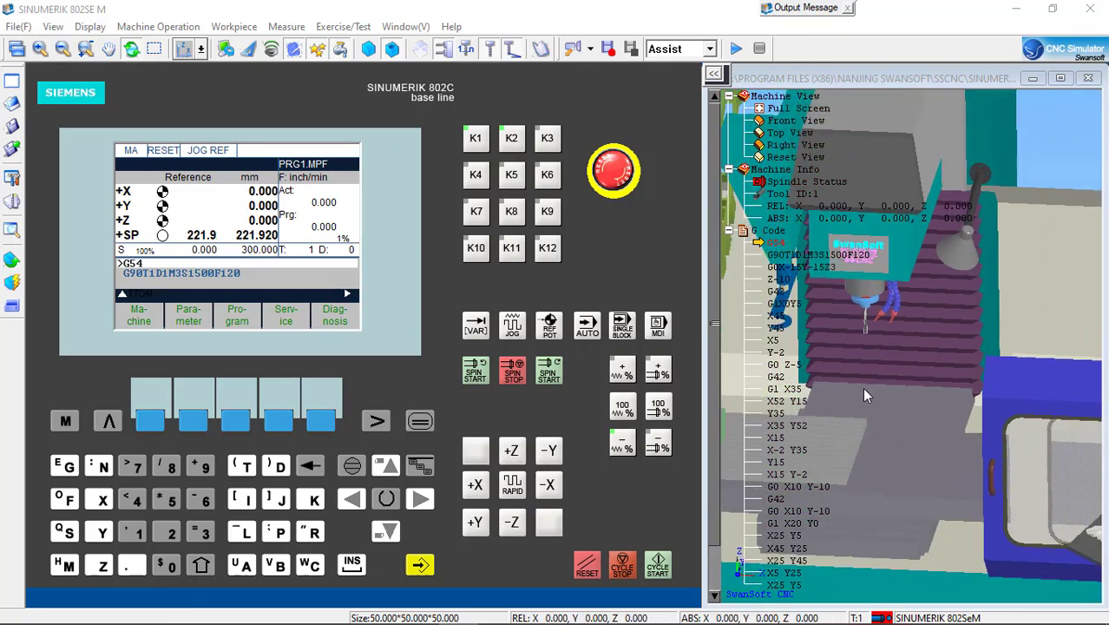
left_click_drag(874, 327, 812, 416)
scroll(825, 418, "down", 8)
scroll(815, 414, "down", 2)
scroll(810, 409, "up", 4)
scroll(810, 405, "up", 5)
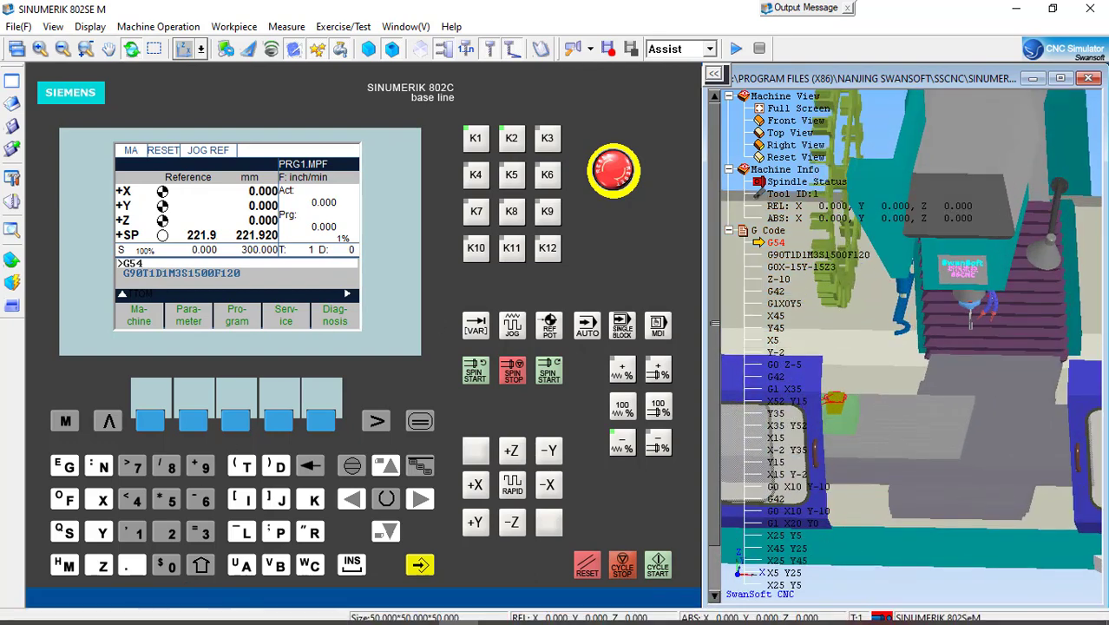
- Switch to the Word job sheet and review the stepped block's isometric view, dimensioned views, note and program table
mouse_move(219, 609)
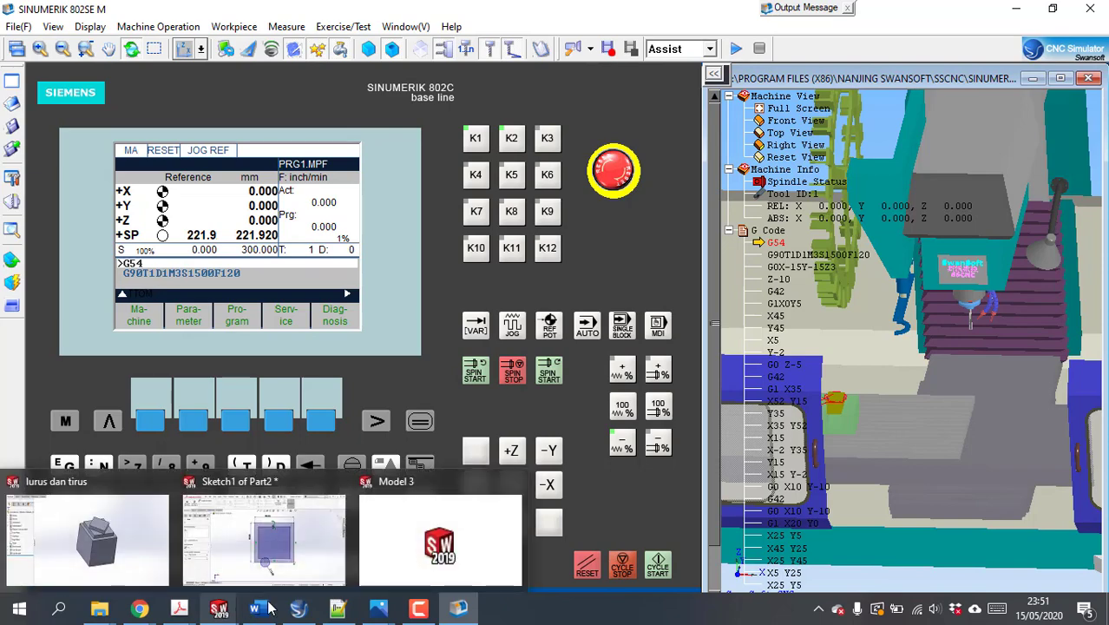
mouse_move(257, 609)
left_click(274, 573)
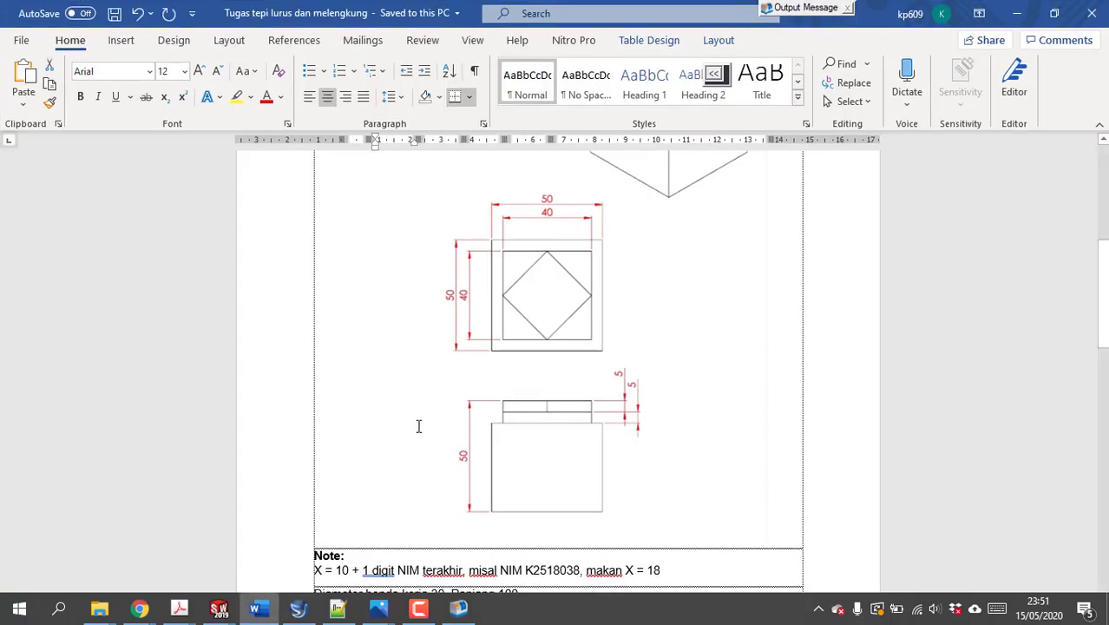
scroll(631, 374, "up", 5)
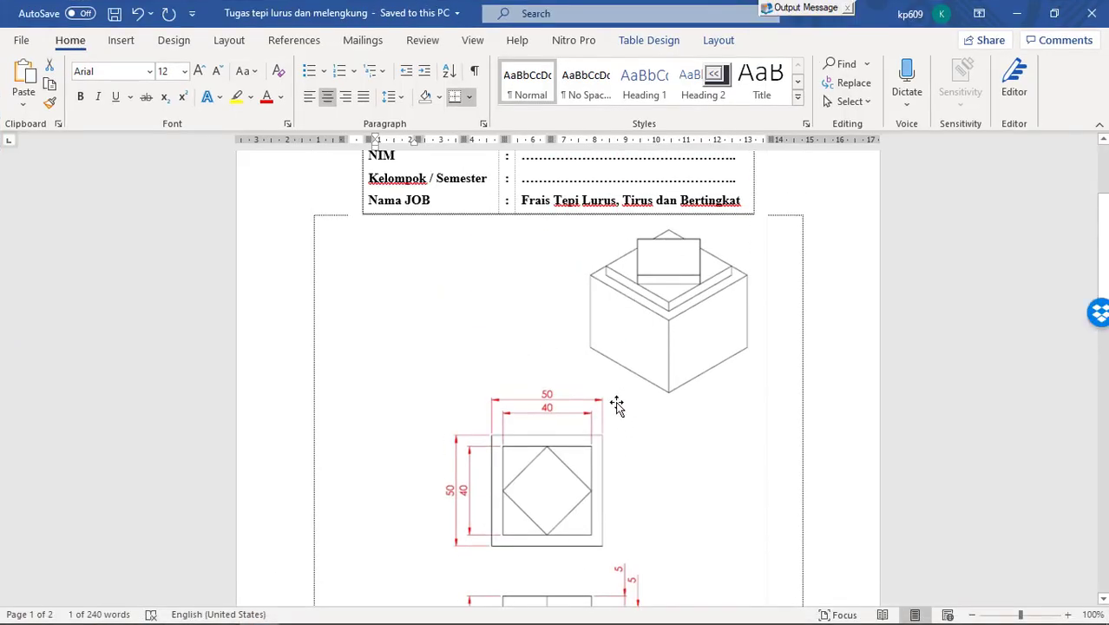
scroll(573, 412, "down", 2)
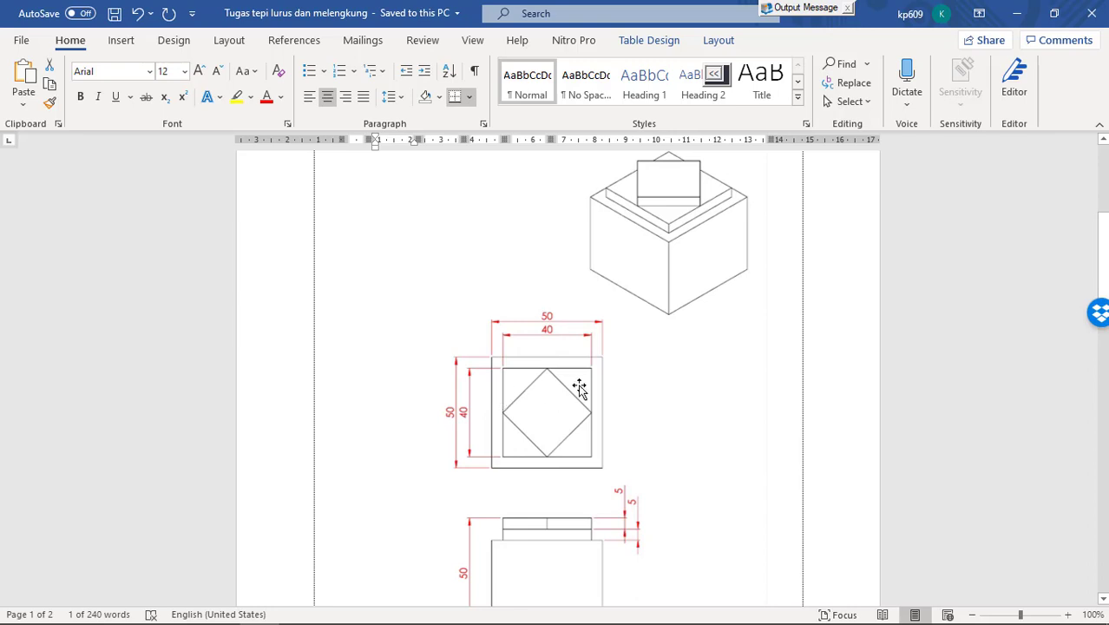
scroll(540, 398, "down", 3)
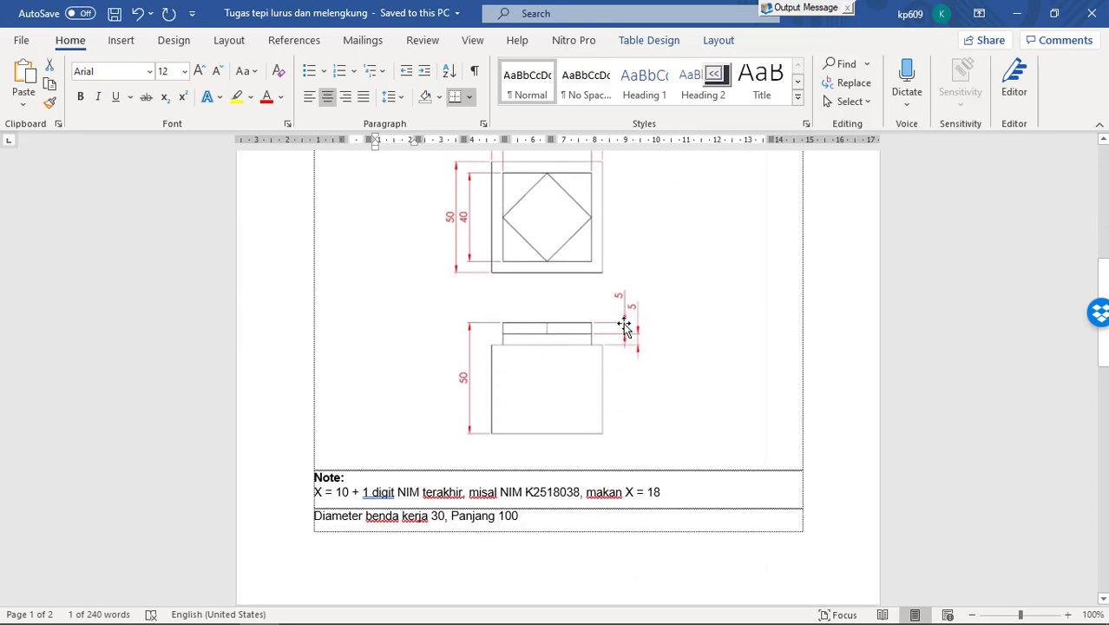
scroll(644, 343, "up", 2)
scroll(644, 343, "up", 2)
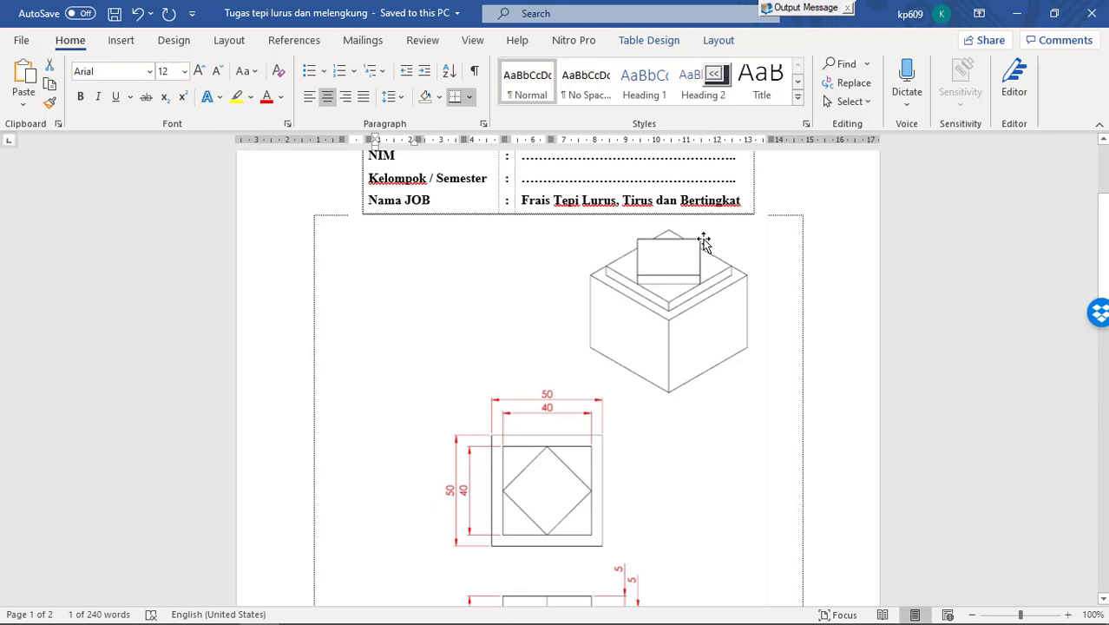
scroll(627, 375, "down", 5)
scroll(630, 371, "down", 1)
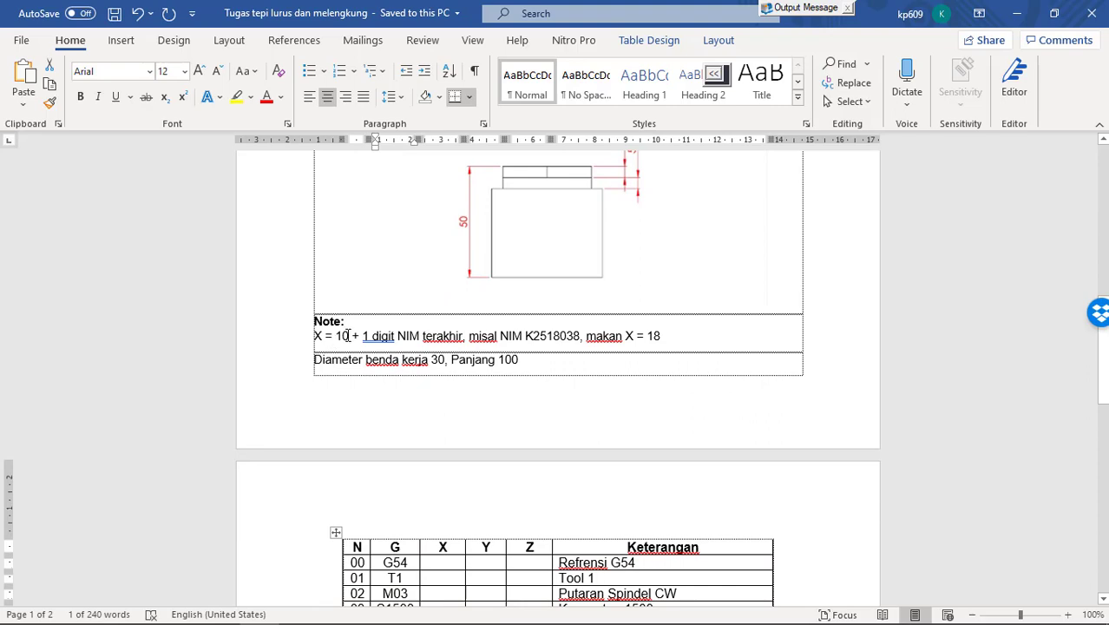
- Examine the part drawing with its note on X, and the G-code table on the second page
scroll(374, 340, "up", 3)
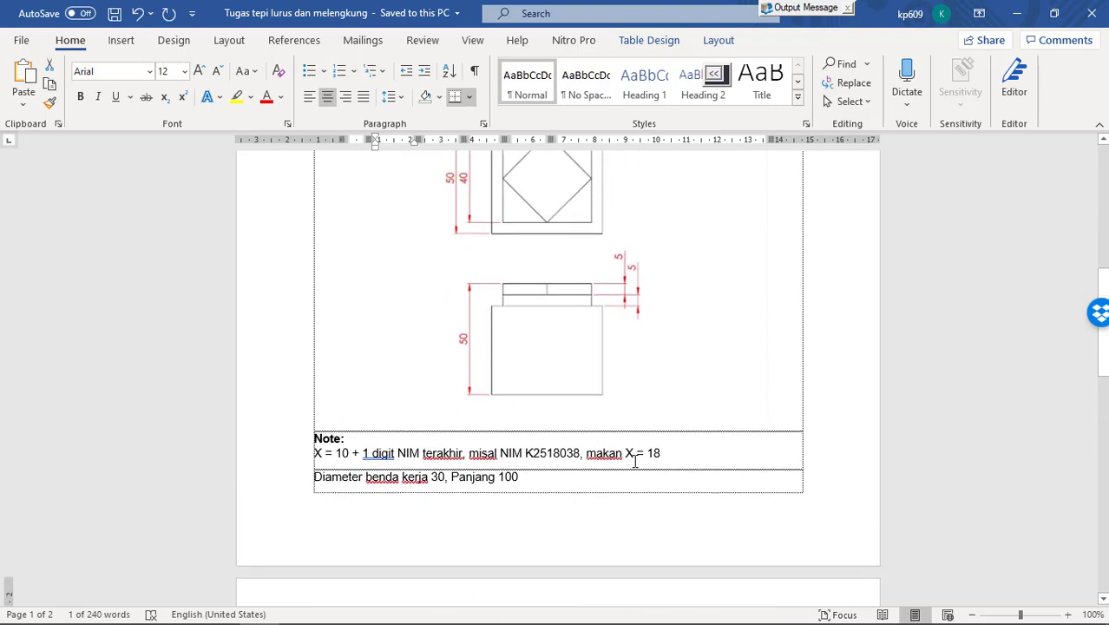
scroll(533, 467, "down", 4)
scroll(533, 467, "down", 9)
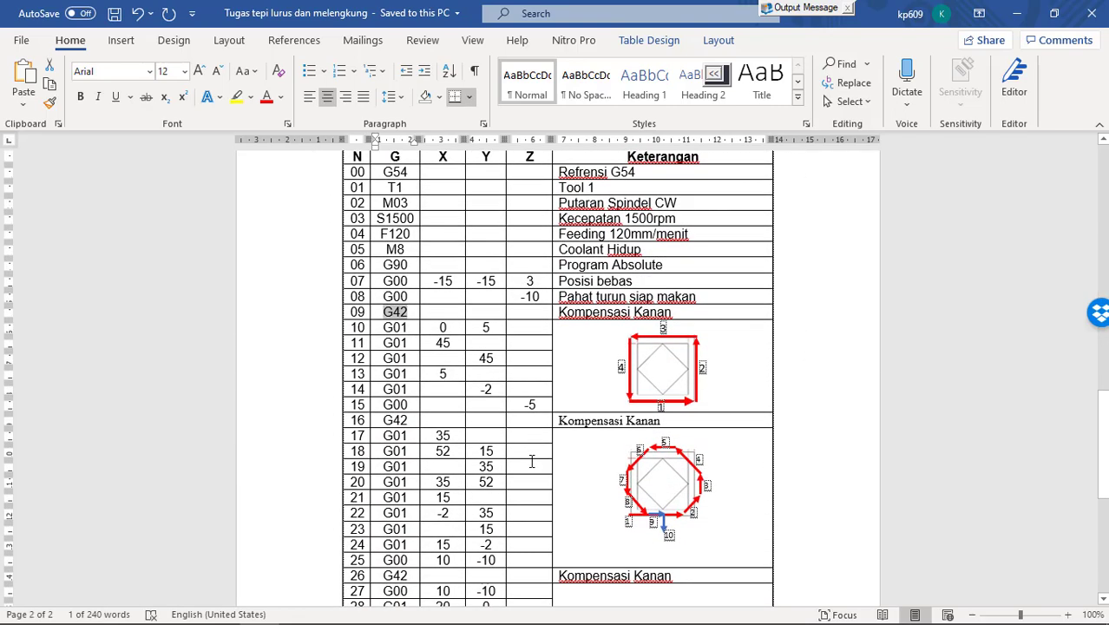
scroll(536, 422, "up", 1)
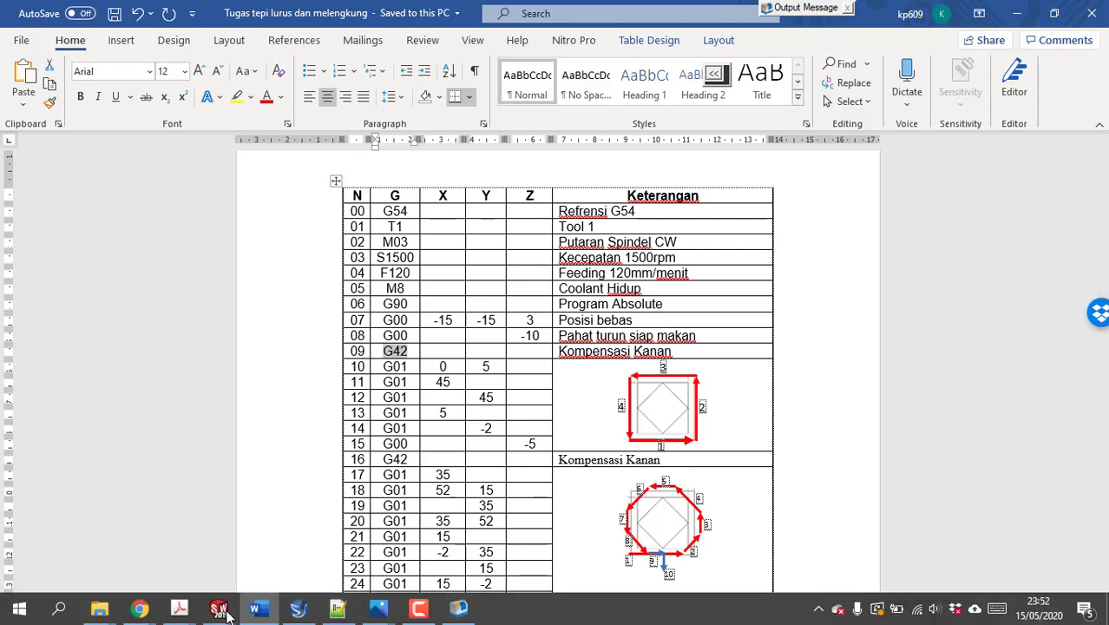
mouse_move(220, 610)
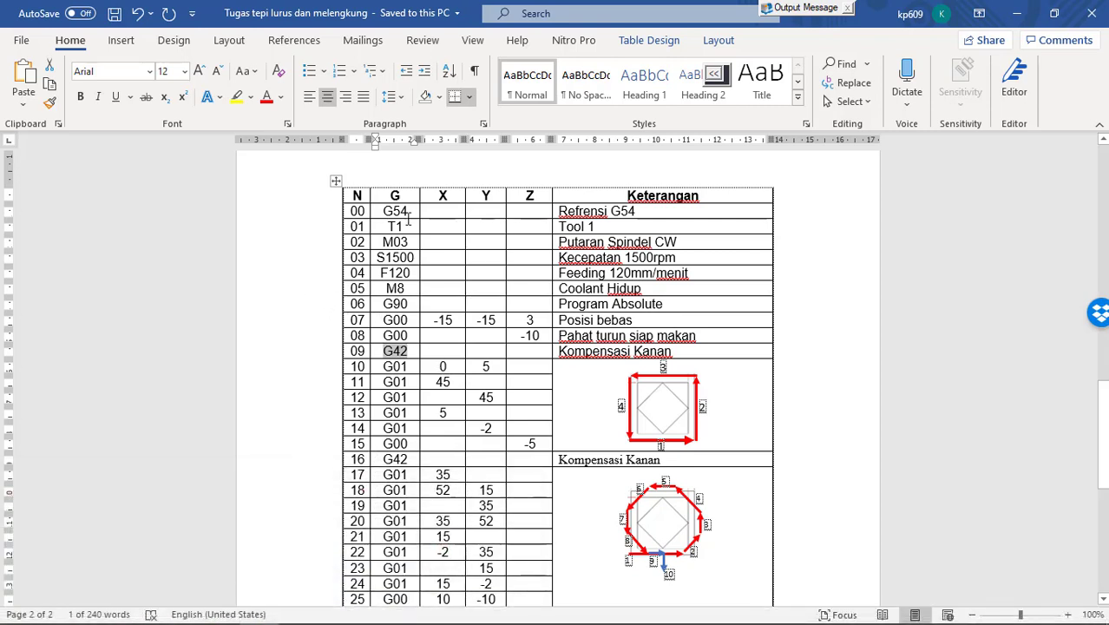
- Read through the G-code table's rows 00 to 08, from the G54 reference to the tool plunge
left_click(409, 212)
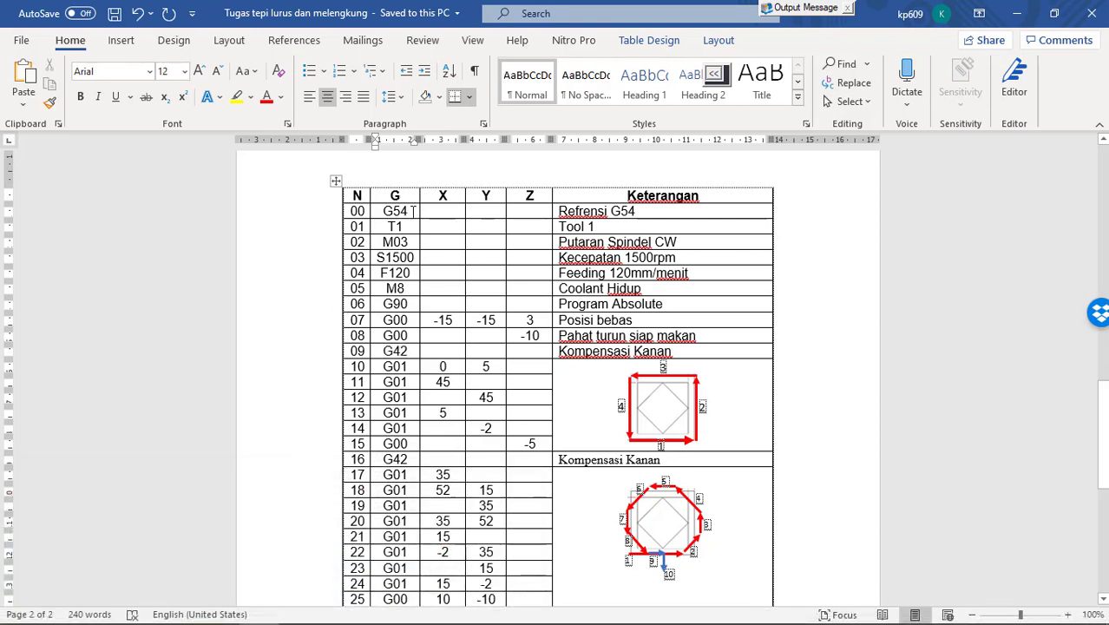
left_click_drag(410, 211, 383, 210)
left_click(383, 211)
left_click(397, 227)
scroll(408, 242, "down", 1)
scroll(408, 242, "up", 1)
scroll(440, 280, "down", 1)
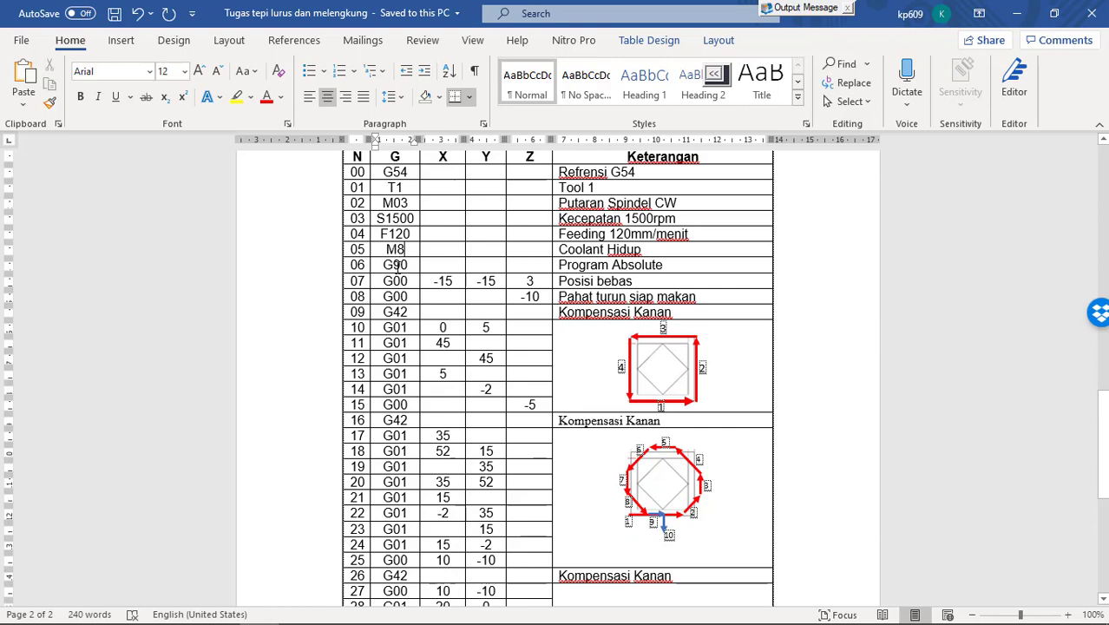
double_click(395, 267)
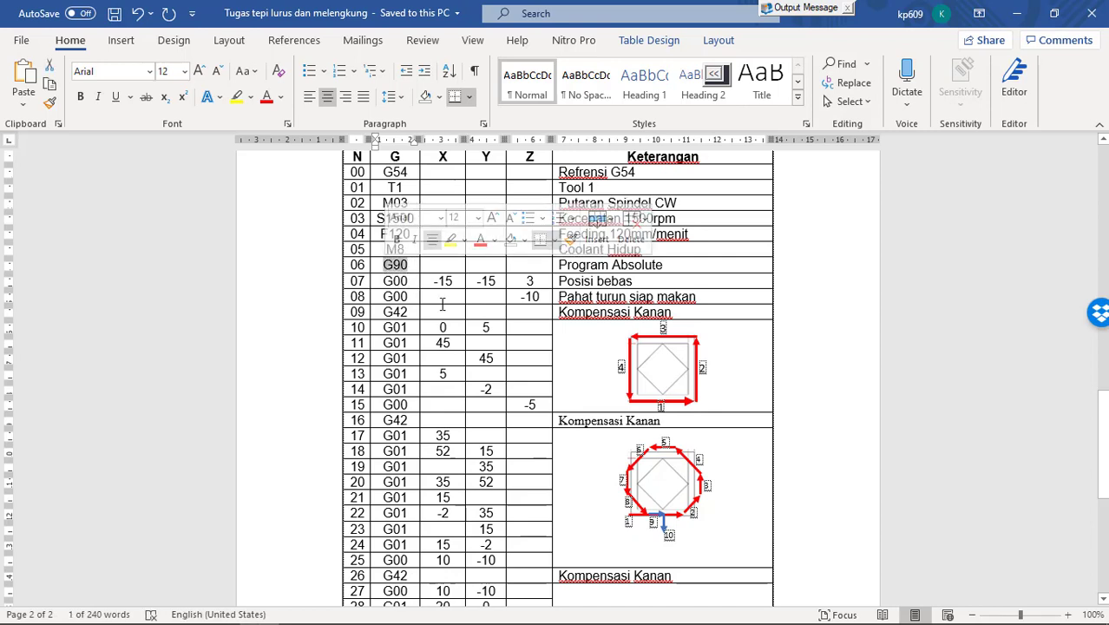
left_click(442, 285)
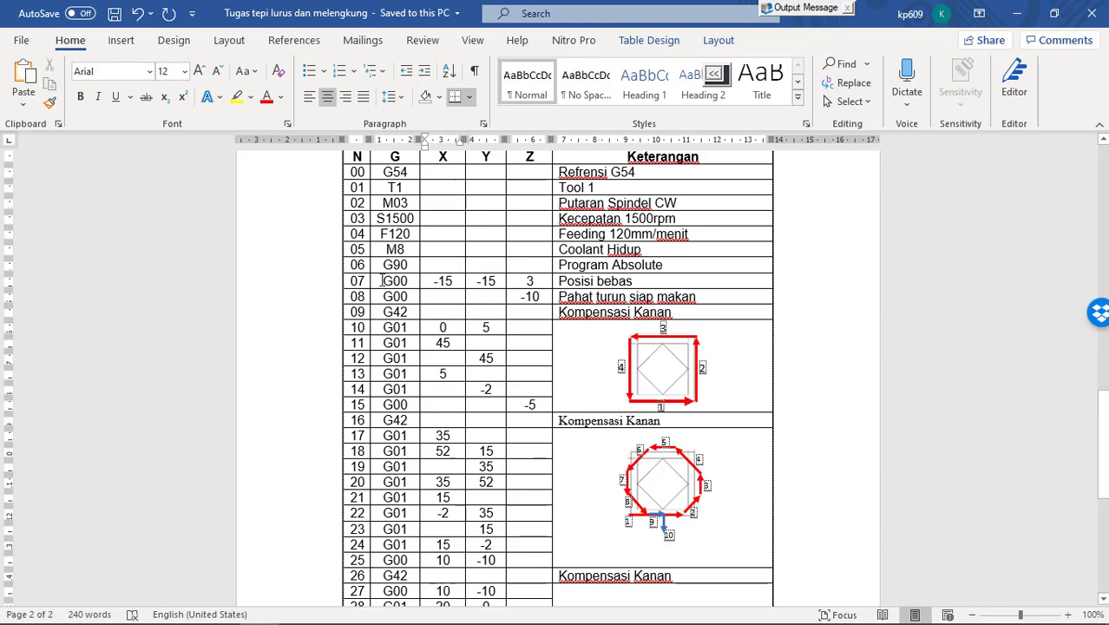
left_click_drag(382, 281, 530, 284)
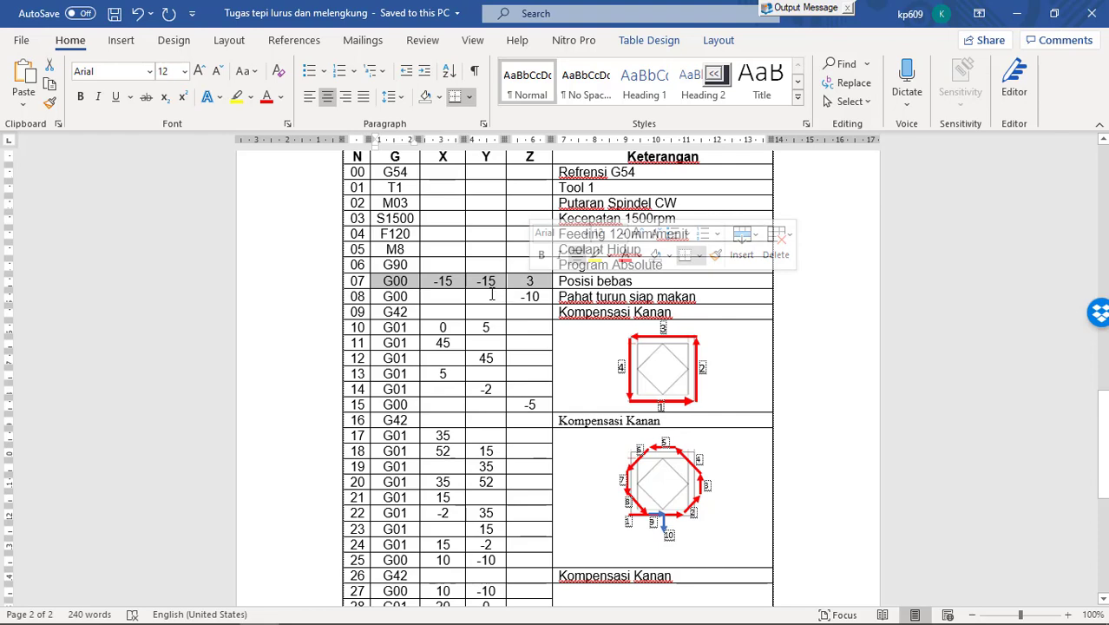
scroll(599, 321, "up", 1)
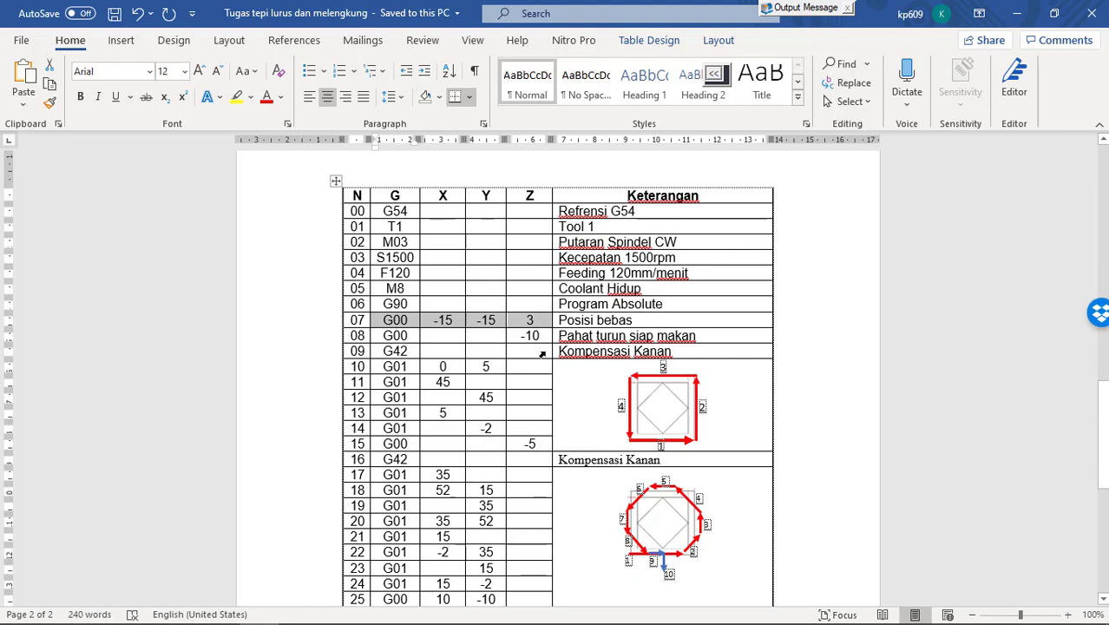
left_click(527, 339)
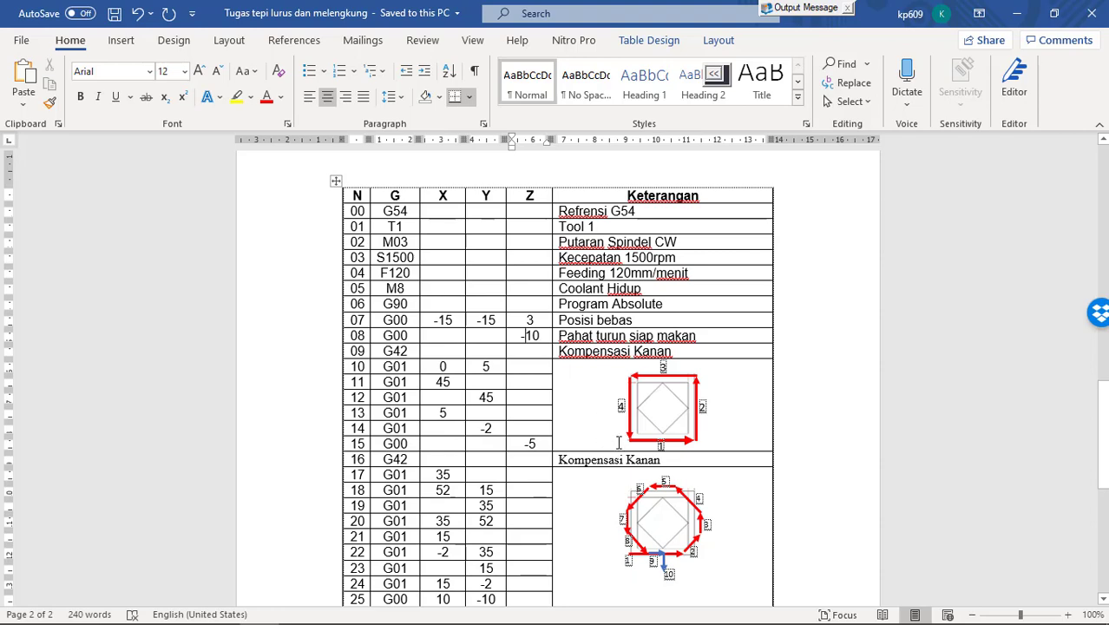
- Check row 09's G42 entry against the G40/G41/G42 tool path diagram in Photos, and return to the Word document
scroll(619, 439, "down", 1)
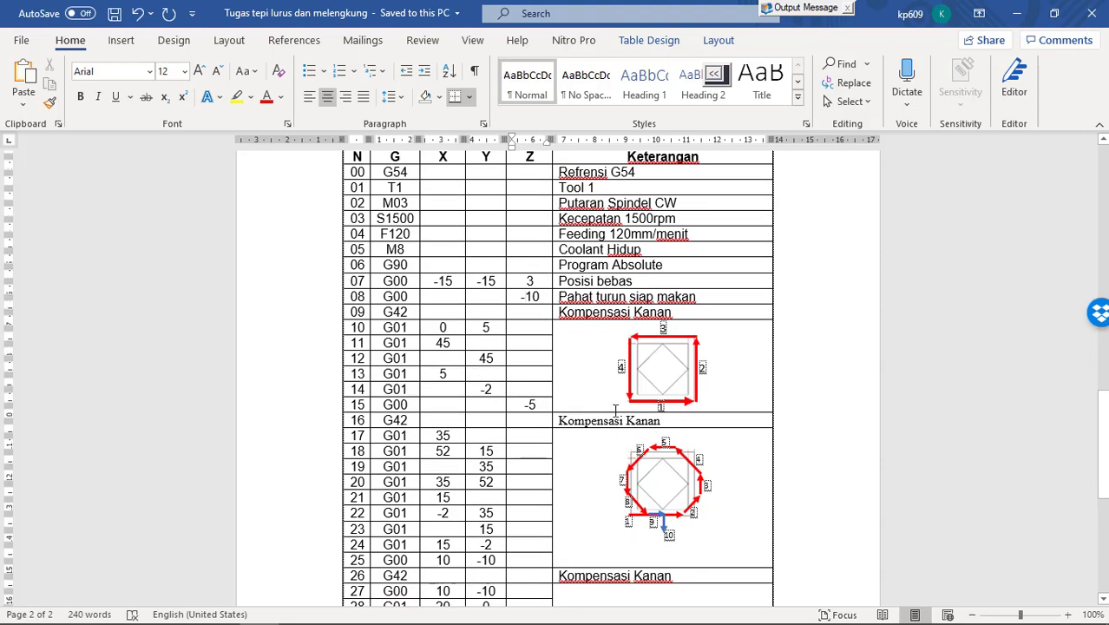
scroll(616, 404, "down", 2)
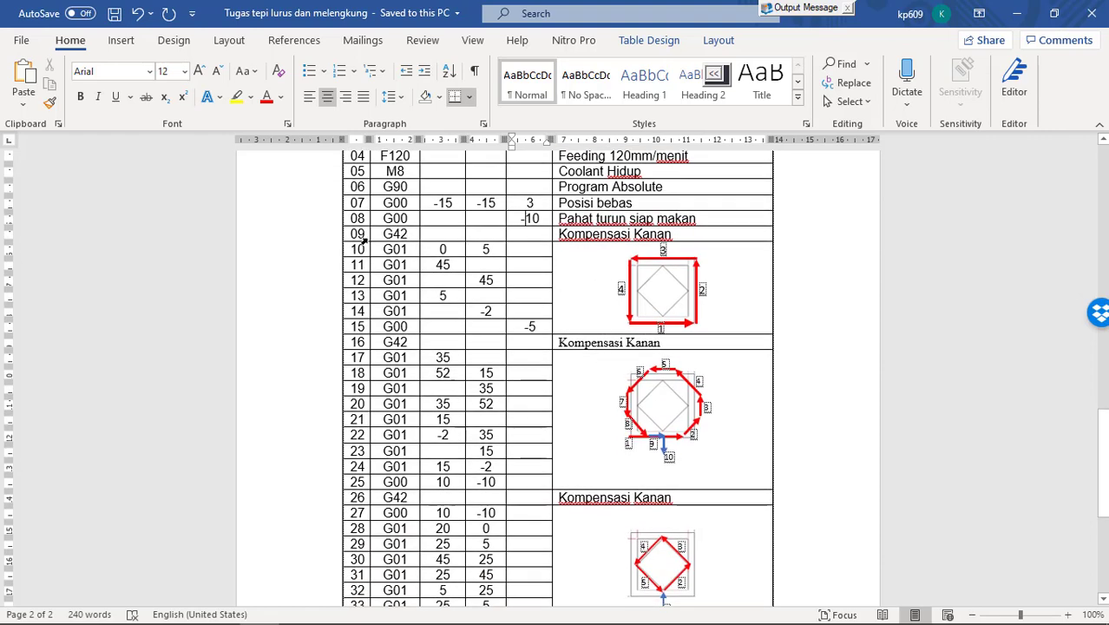
left_click_drag(352, 234, 412, 236)
left_click(408, 235)
left_click(680, 229)
mouse_move(450, 611)
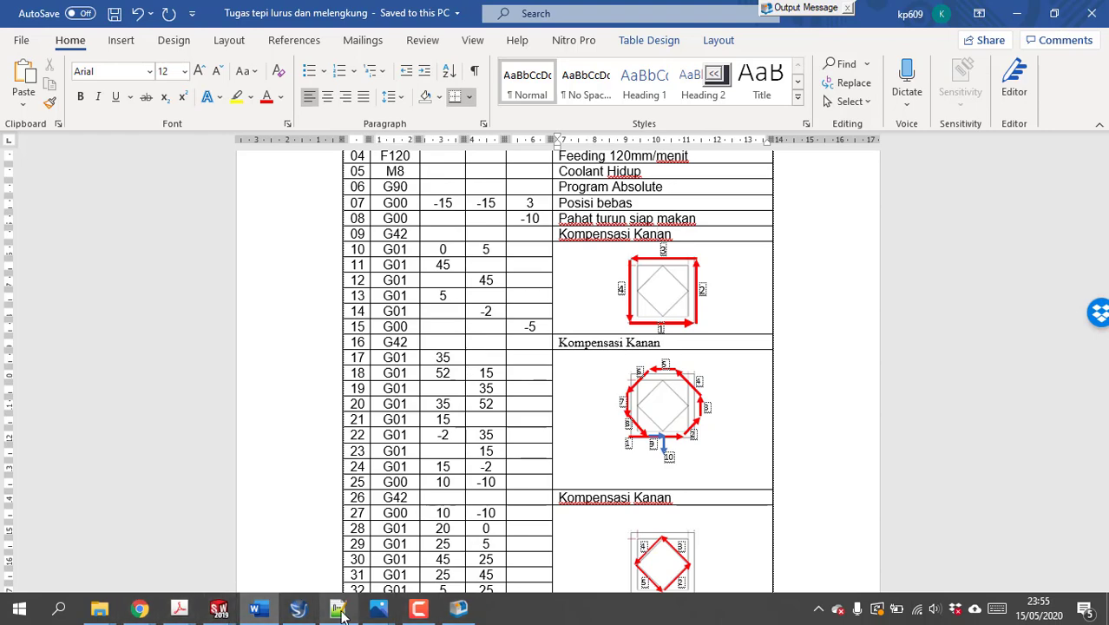
mouse_move(379, 610)
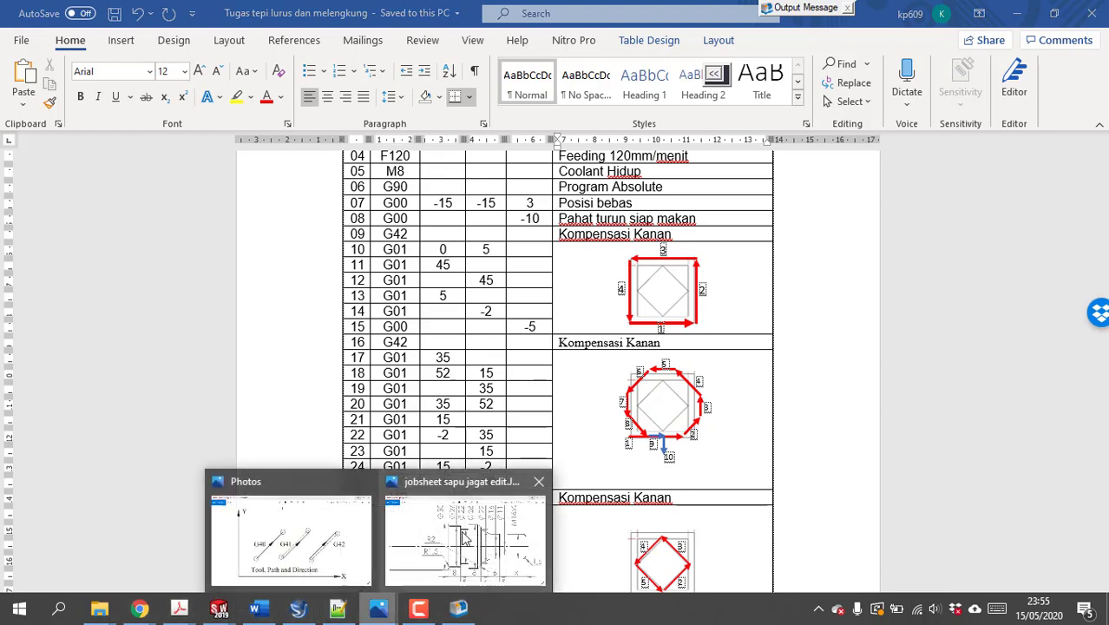
left_click(484, 523)
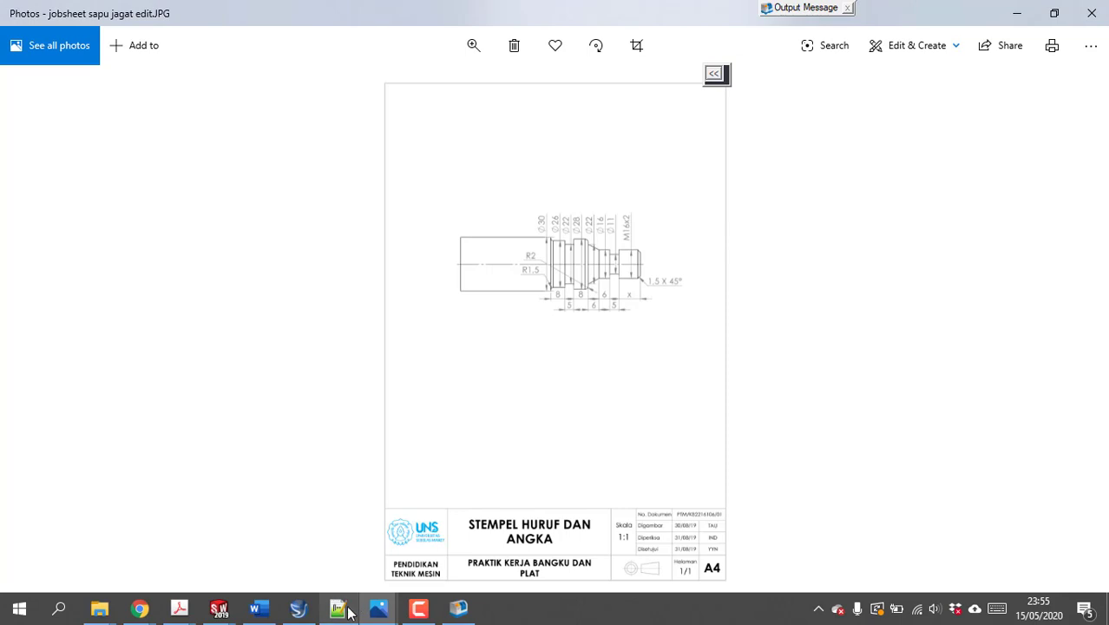
left_click(291, 546)
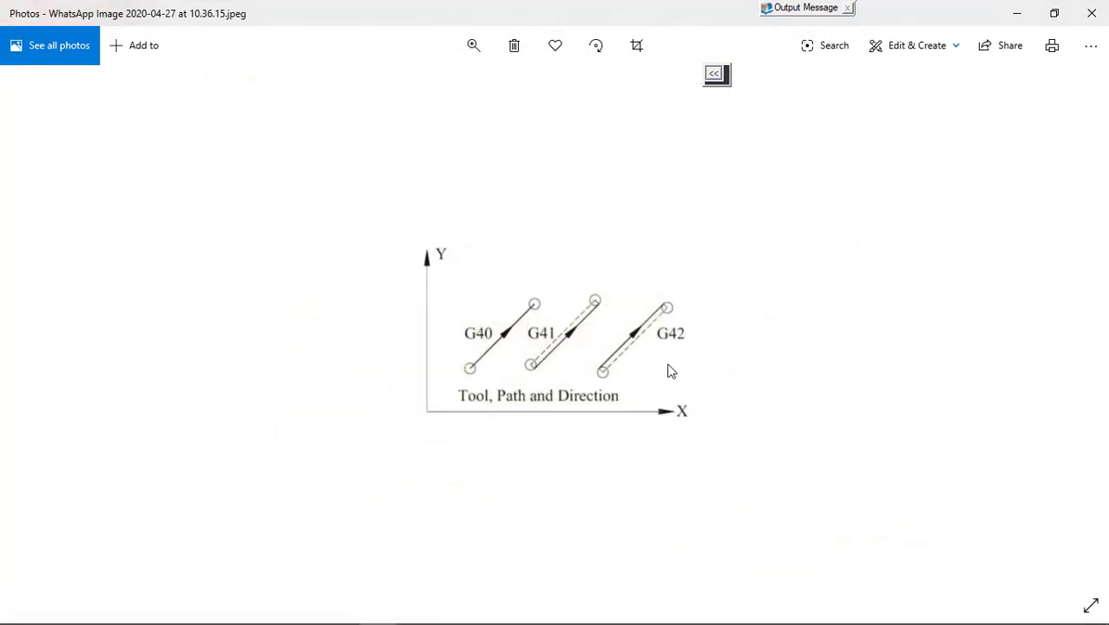
left_click(1016, 13)
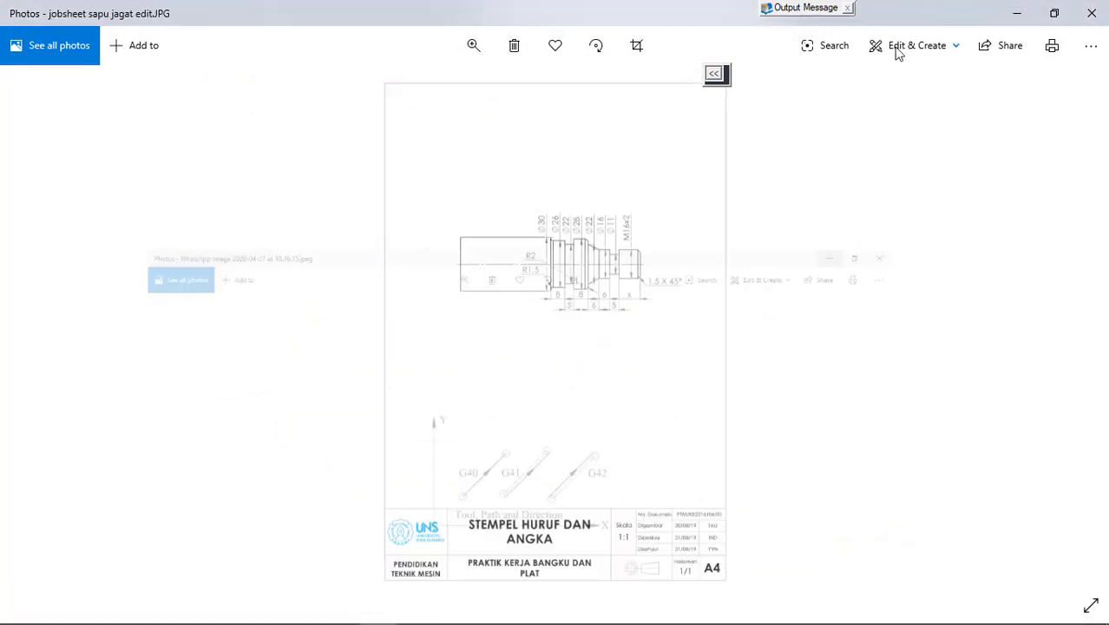
left_click(1015, 11)
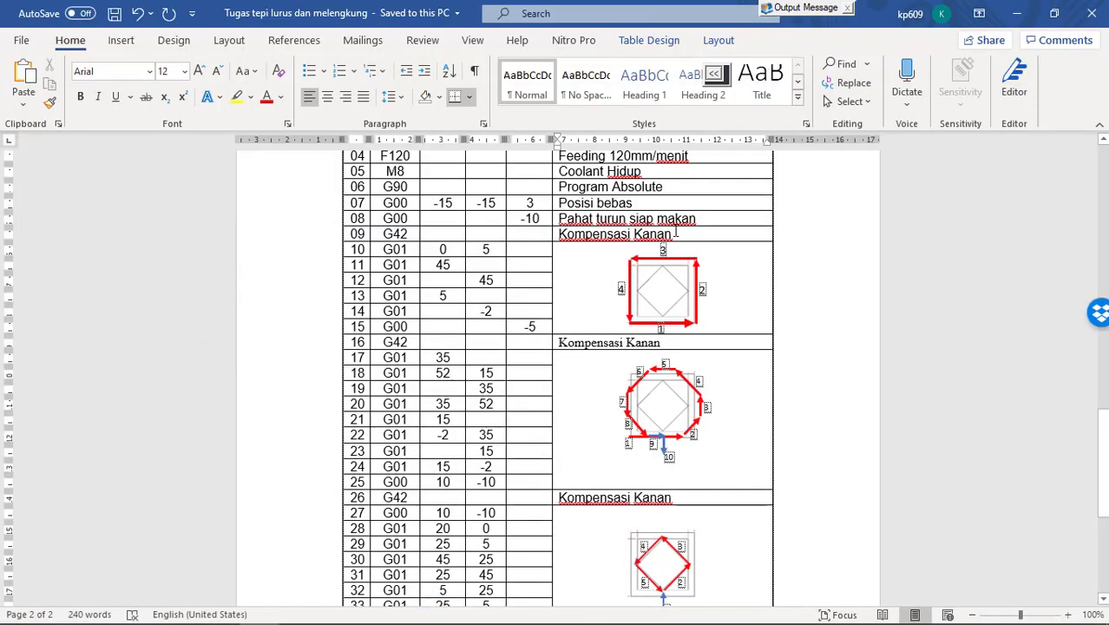
- Replace "Kanan" with "Kiri" in the Keterangan text of the G42 rows 09, 16 and 26
left_click_drag(680, 236, 647, 234)
double_click(645, 234)
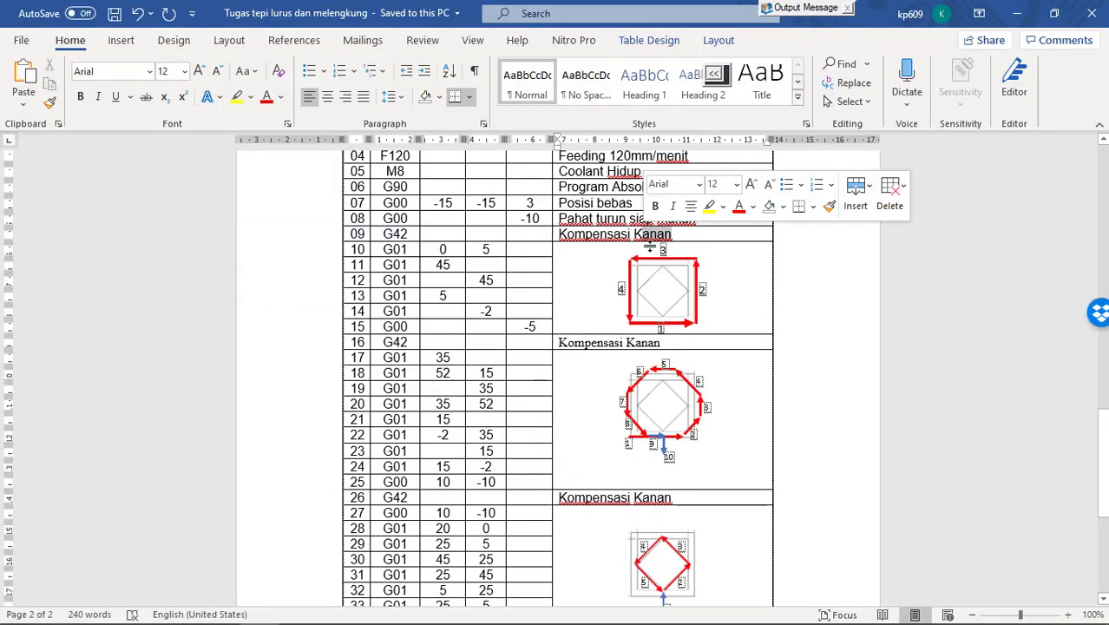
type("Kiri")
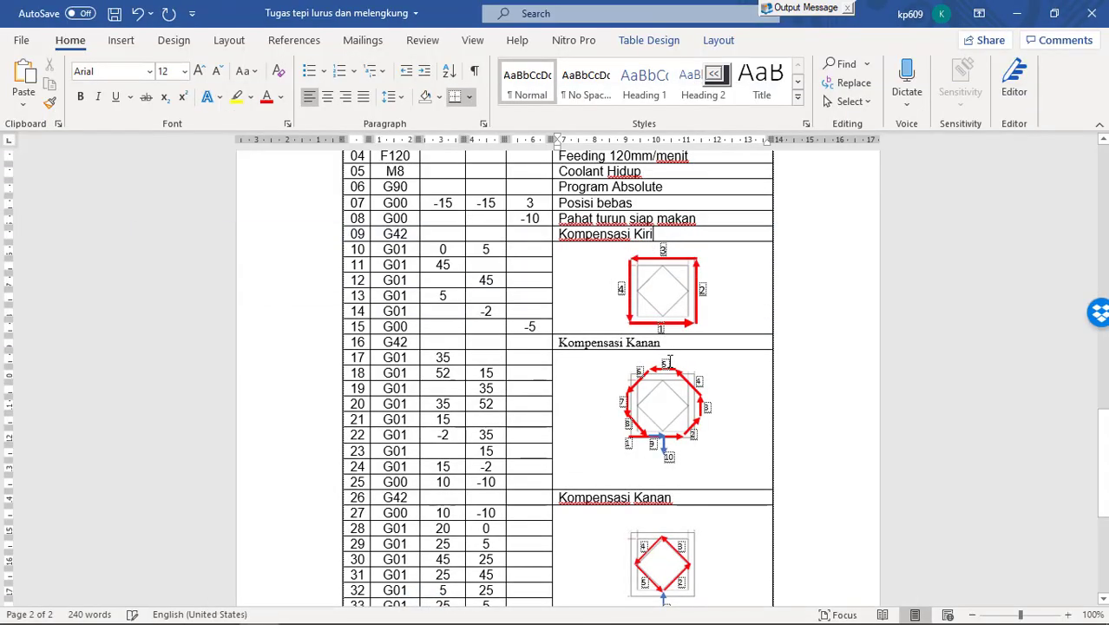
scroll(650, 247, "down", 3)
scroll(650, 247, "up", 1)
double_click(626, 264)
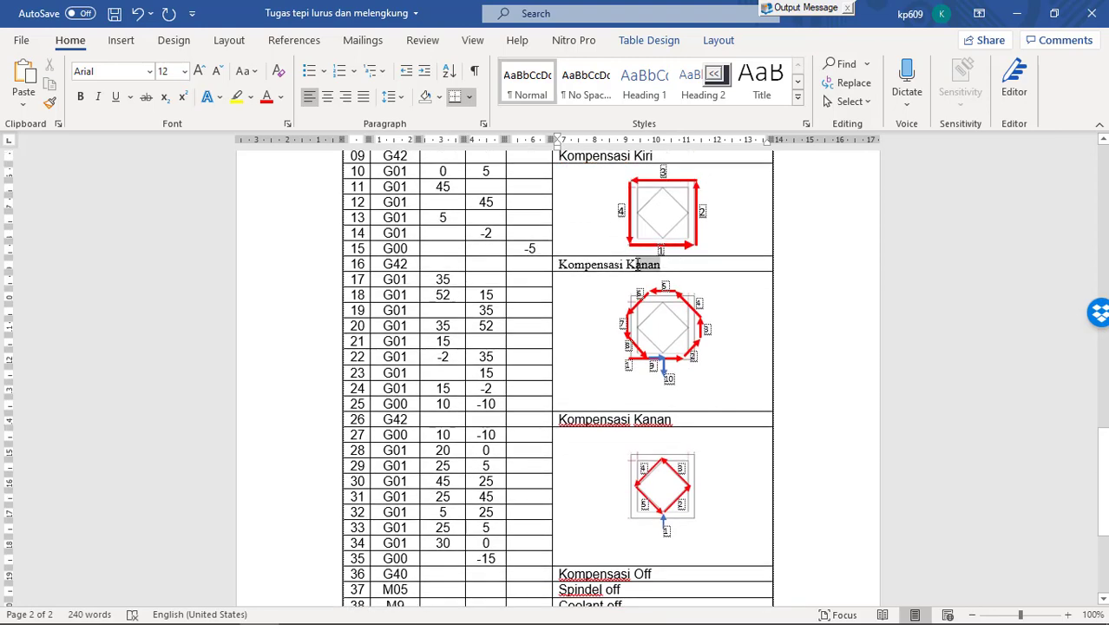
type("Kiri")
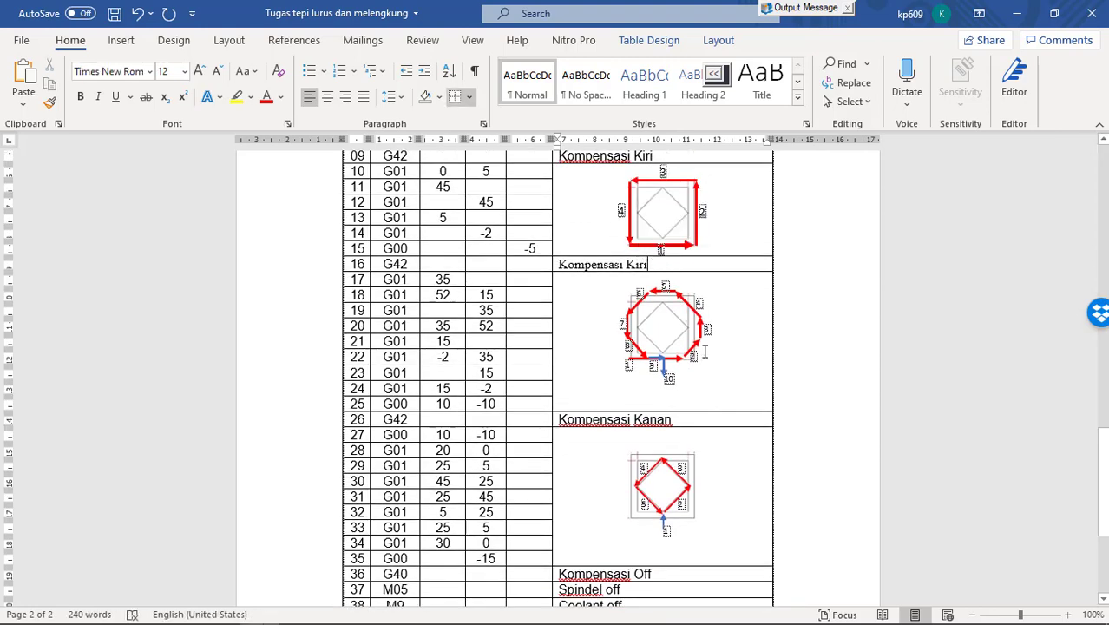
mouse_move(661, 430)
left_mouse_down()
mouse_move(643, 419)
mouse_move(677, 420)
mouse_move(646, 419)
left_mouse_up()
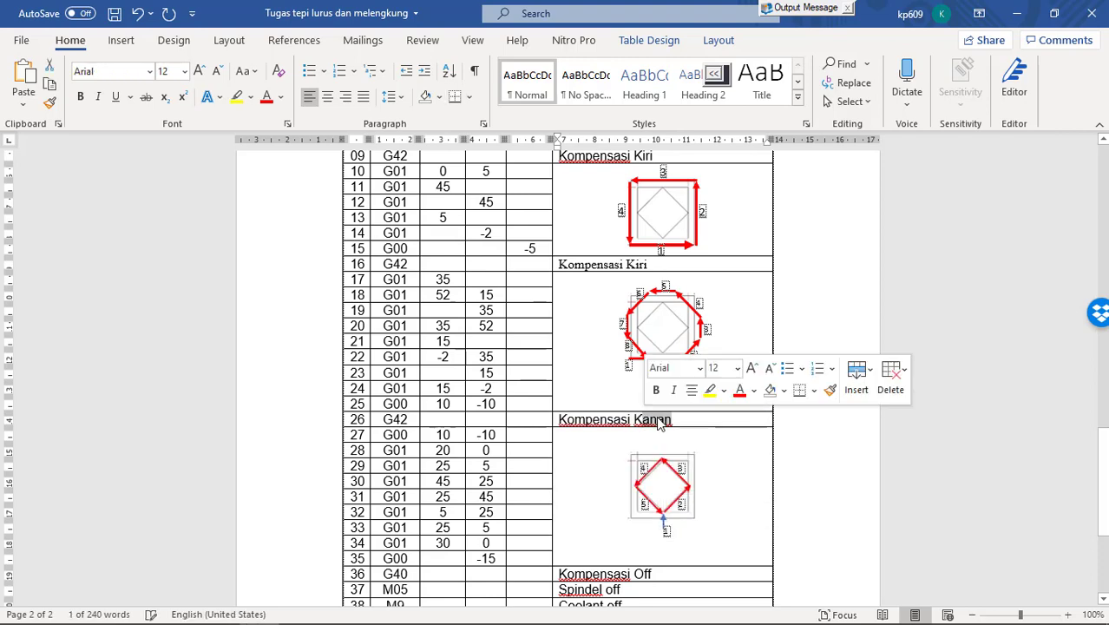
type("iri")
scroll(661, 421, "down", 1)
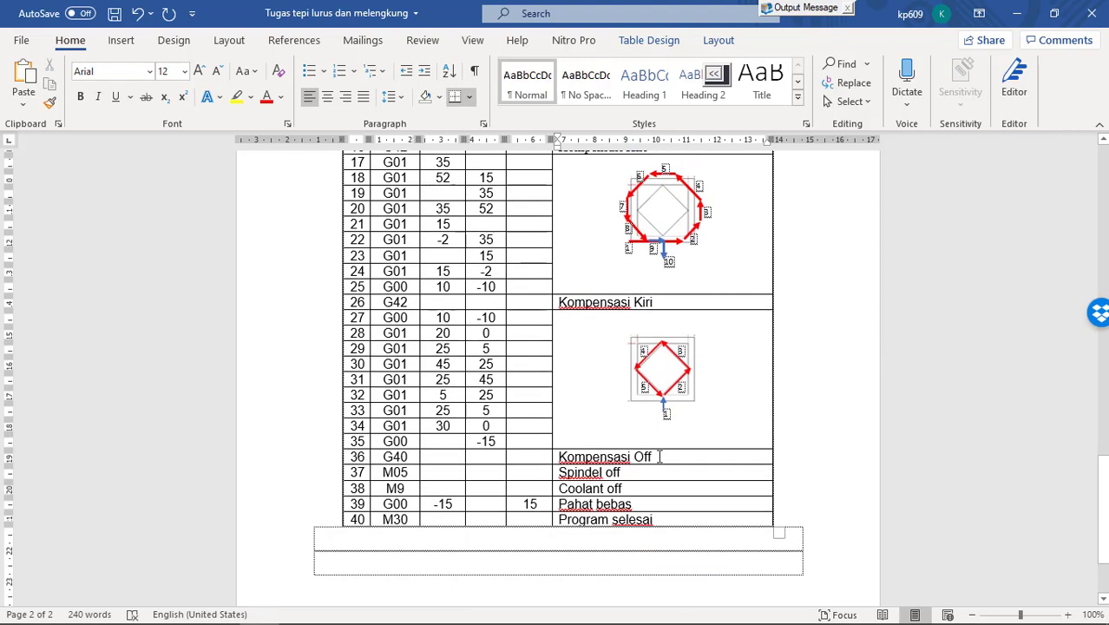
scroll(662, 421, "up", 5)
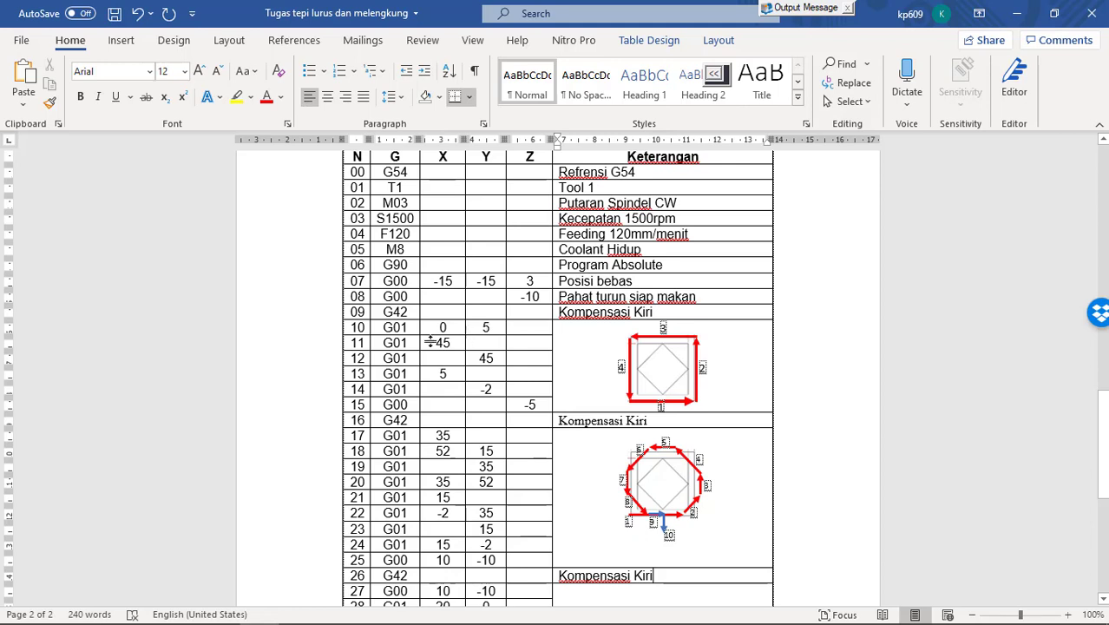
- Switch to Part2's Sketch1 in SOLIDWORKS and move the 12 mm circle below the outer square's lower-left corner, centre at X -50, Y about -8.78
mouse_move(319, 597)
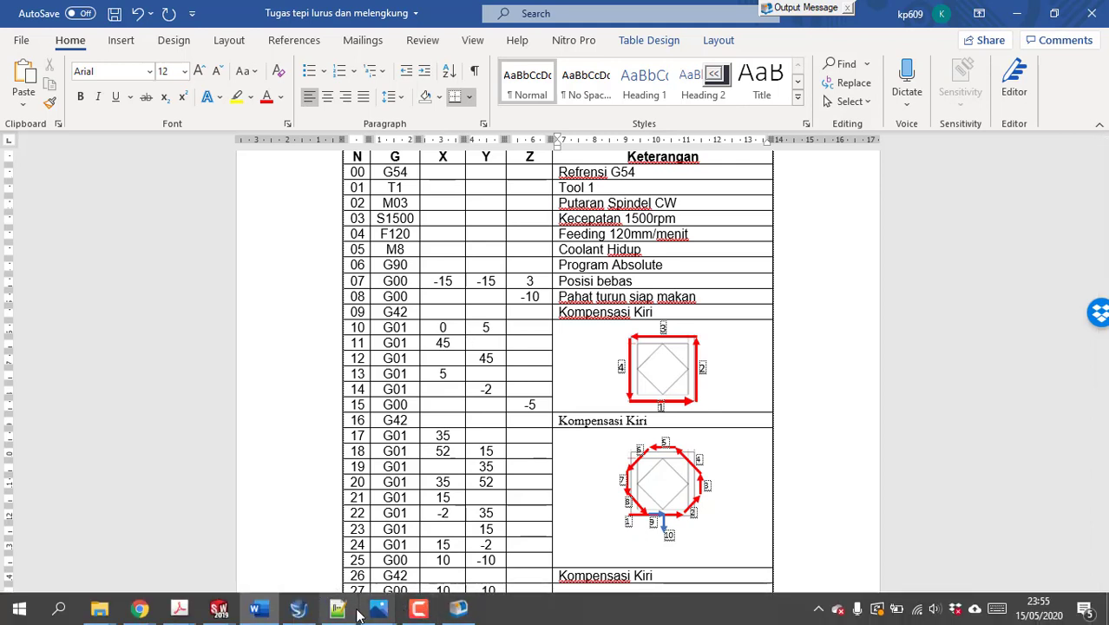
mouse_move(220, 609)
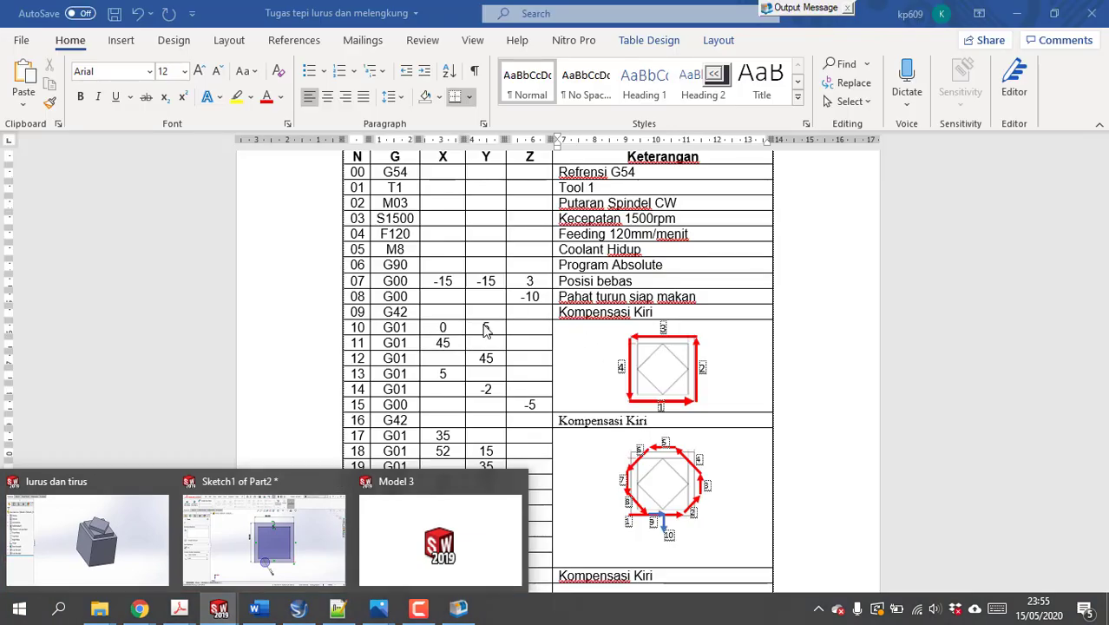
left_click(340, 539)
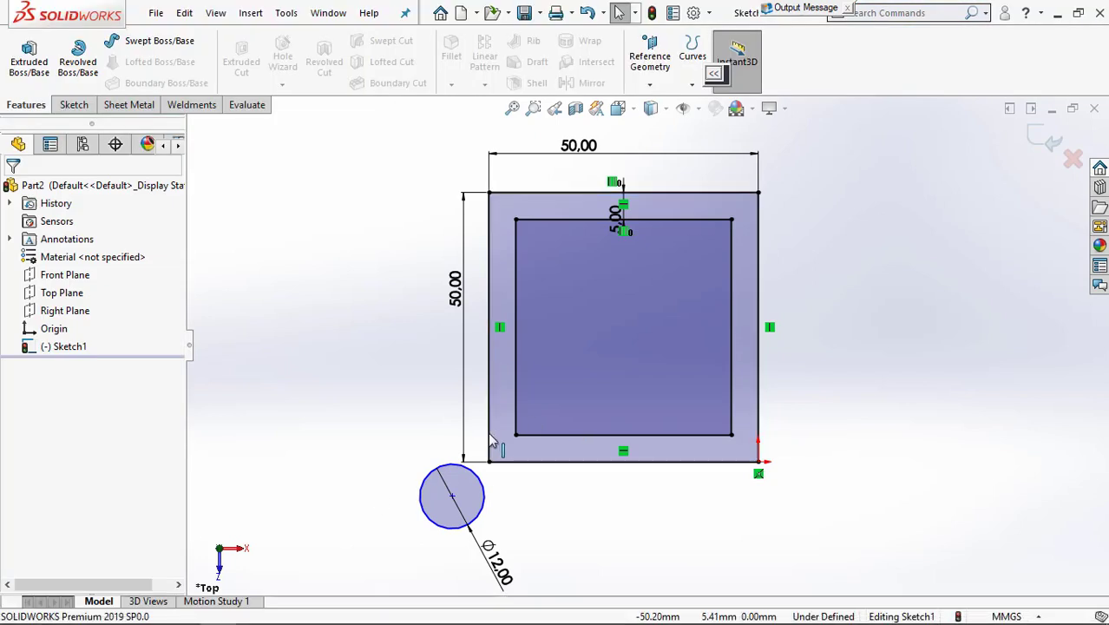
left_click(460, 474)
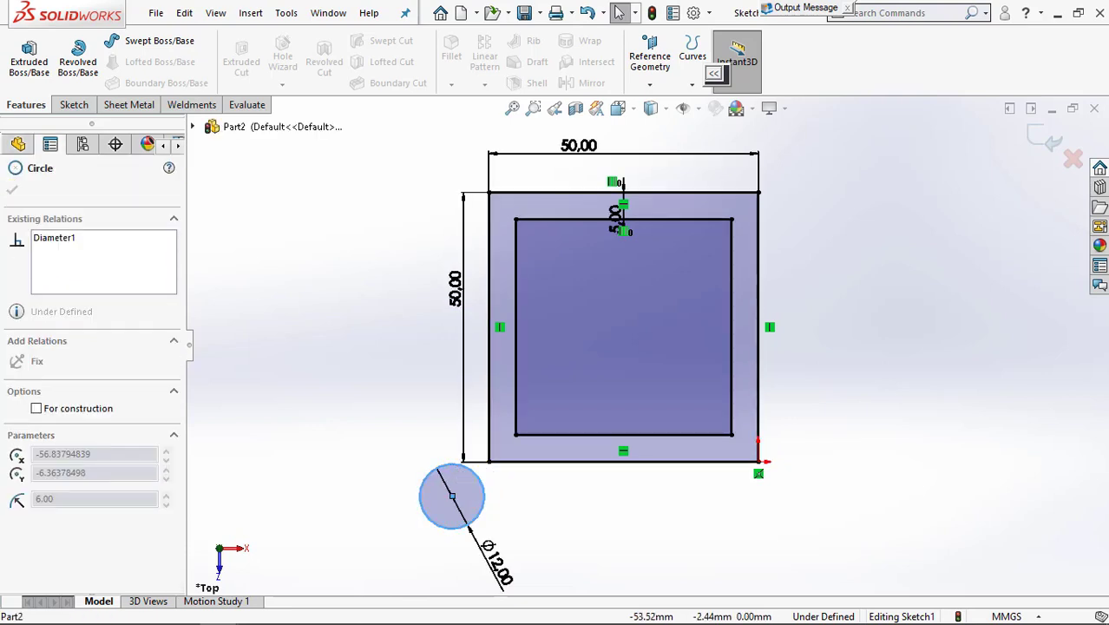
left_click_drag(452, 496, 488, 515)
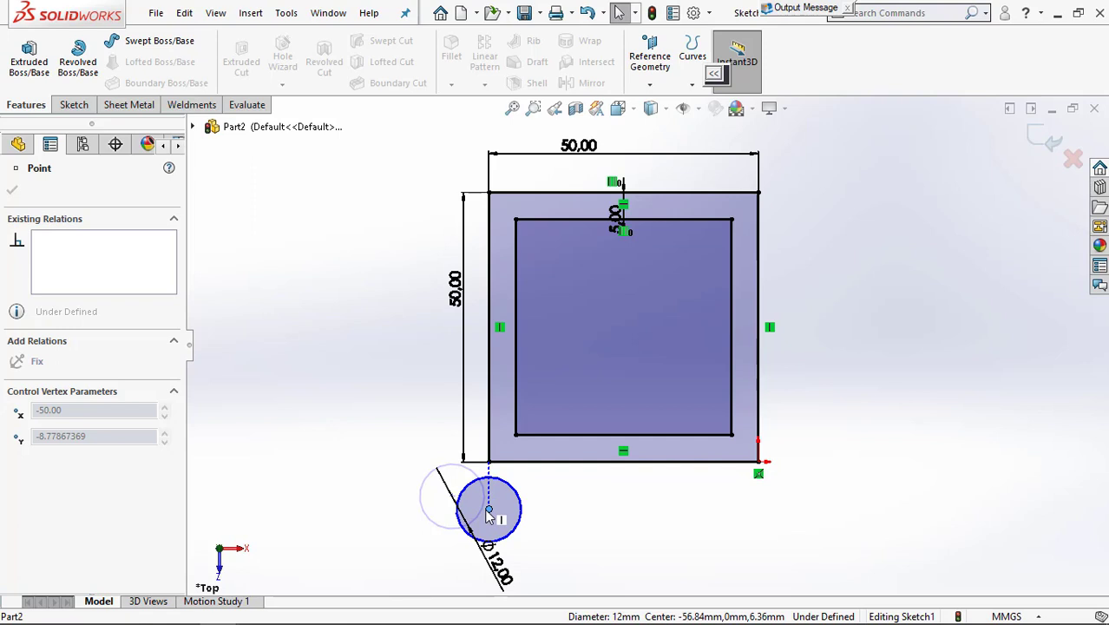
left_click_drag(488, 517, 489, 516)
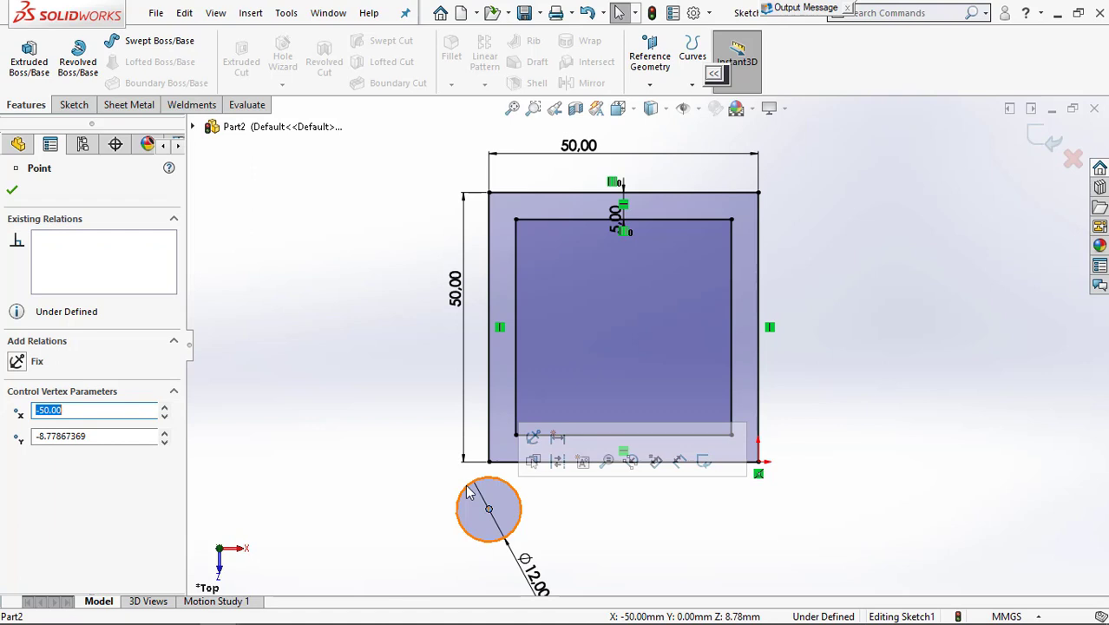
key("Return")
- Move the 12 mm circle straight up so it overlaps the outer square's lower-left corner
left_click(467, 493)
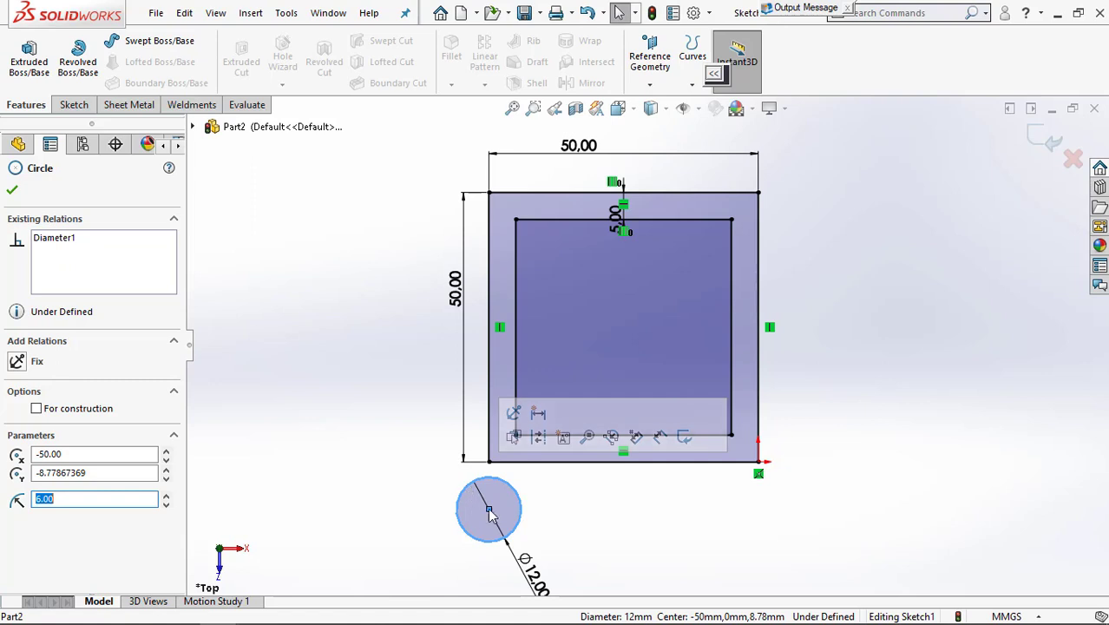
left_click(300, 381)
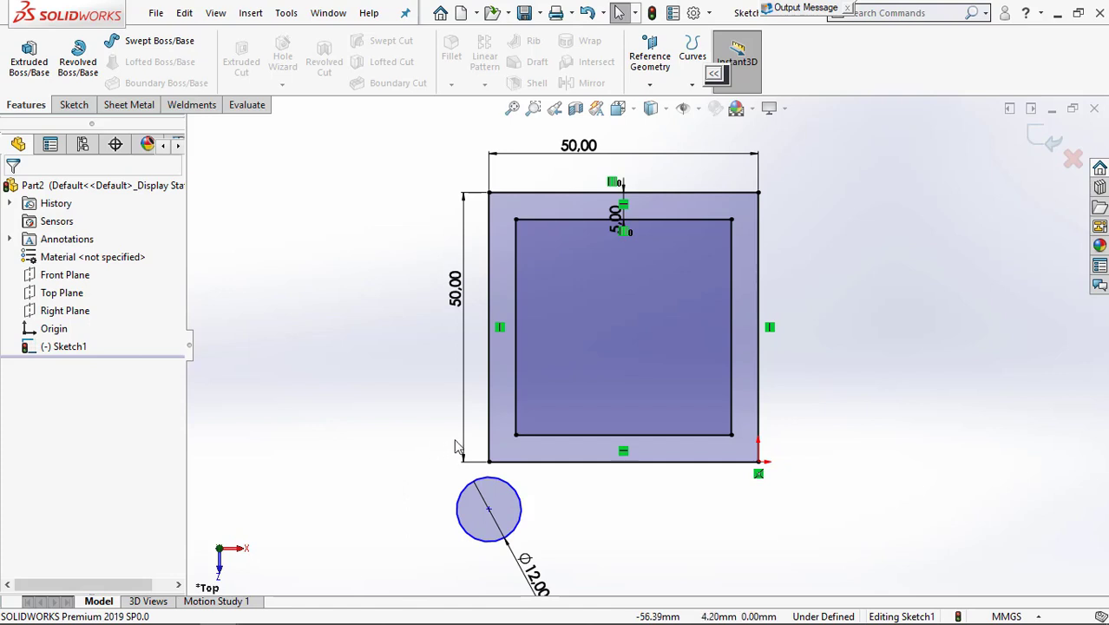
left_click_drag(489, 508, 487, 483)
left_click(642, 526)
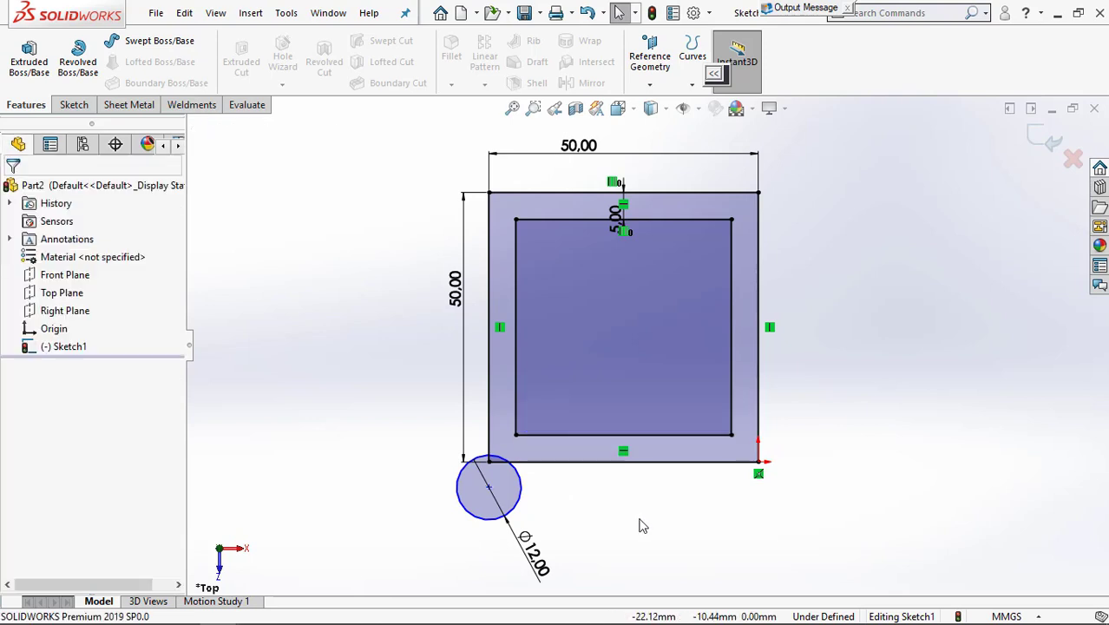
- Add a Tangent relation between the 12 mm circle and the inner square's lower edge
left_click(506, 464)
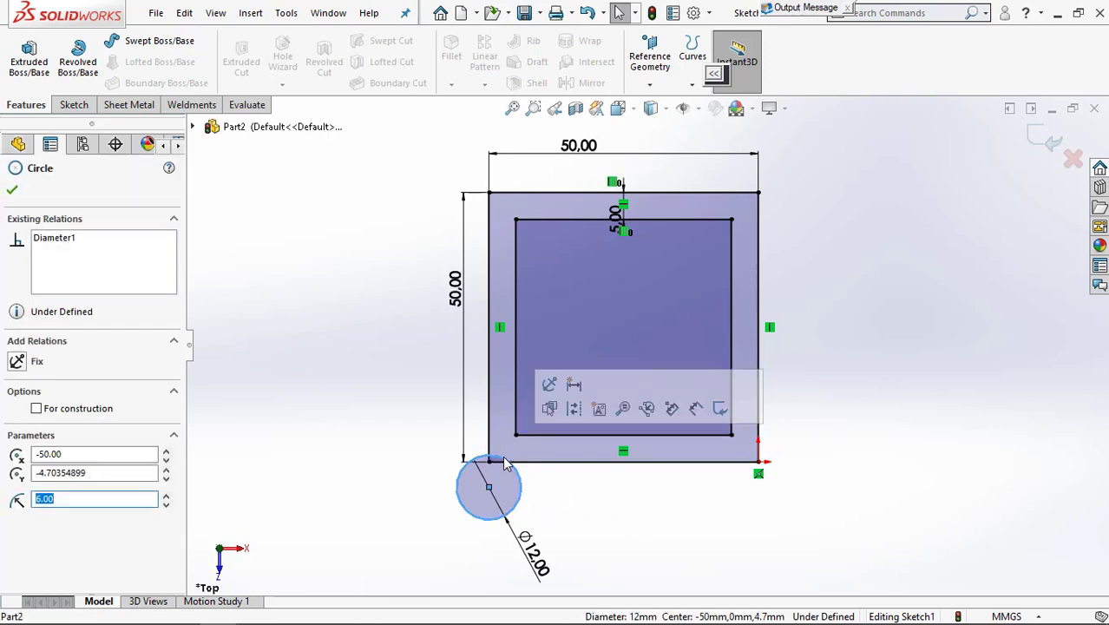
left_click(565, 435)
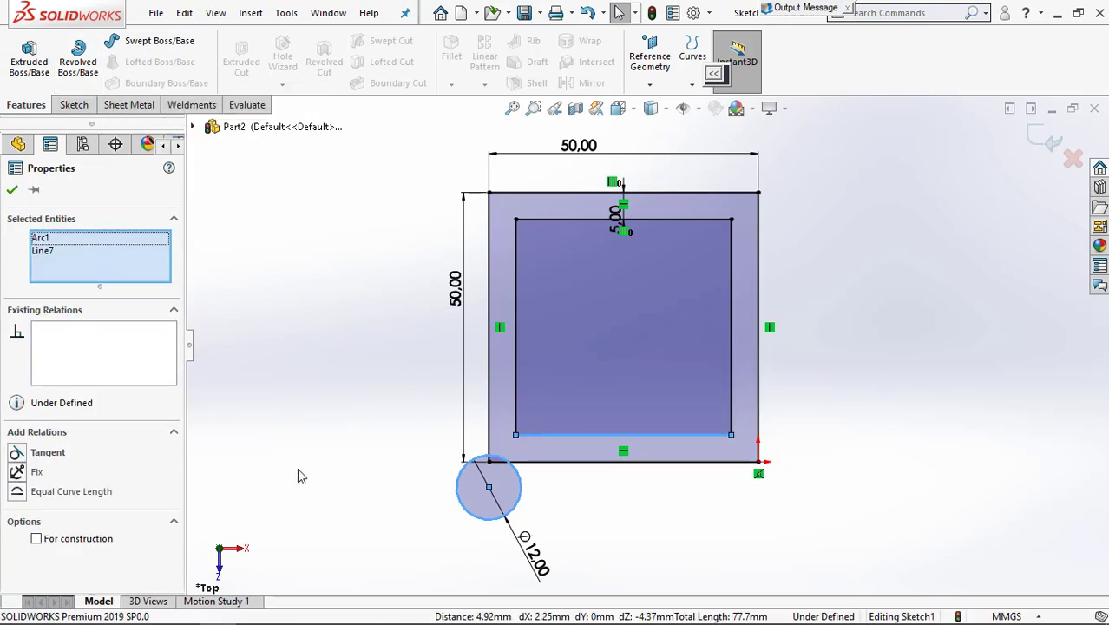
left_click(27, 453)
left_click(427, 529)
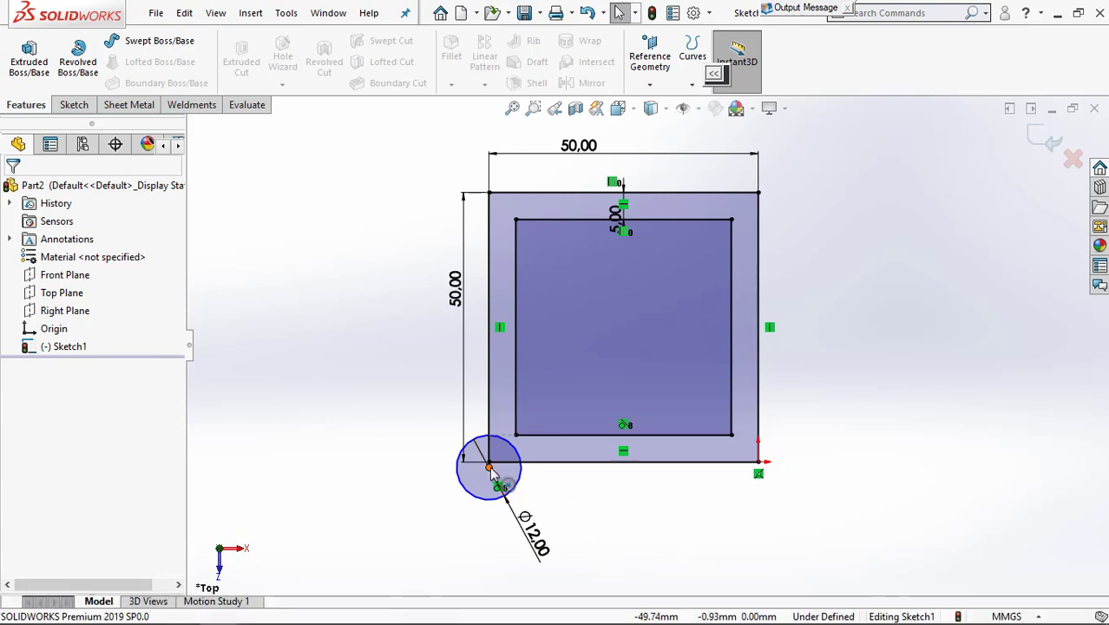
- Move the 12 mm circle to the outer square's lower-right corner, centred at about X 1.12, Y 0, and delete its Tangent relation
left_click_drag(490, 469, 773, 466)
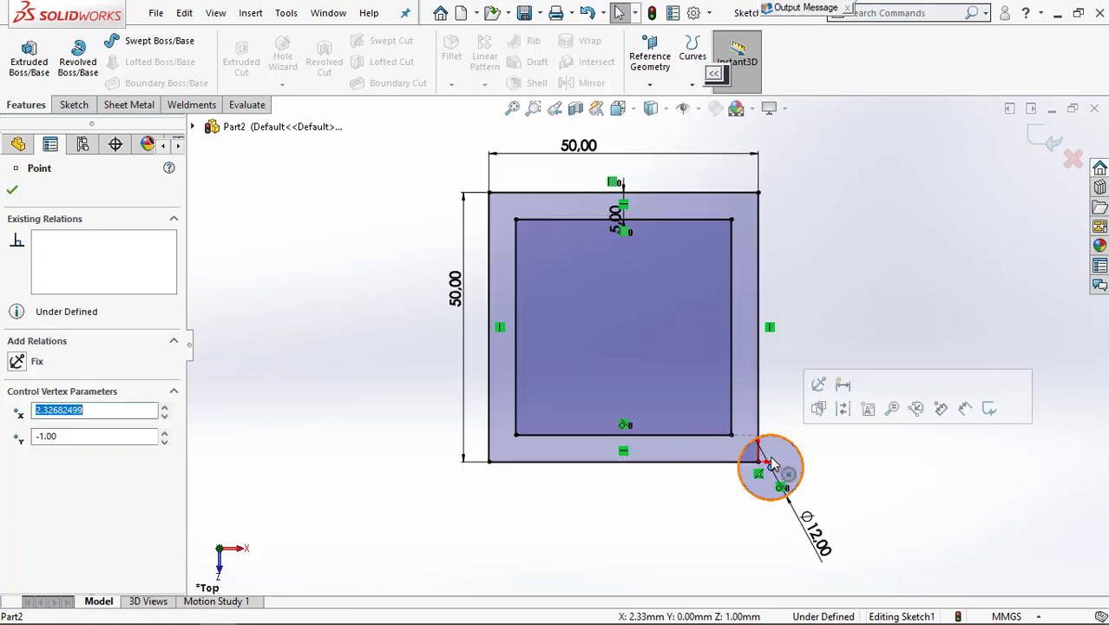
right_click(784, 492)
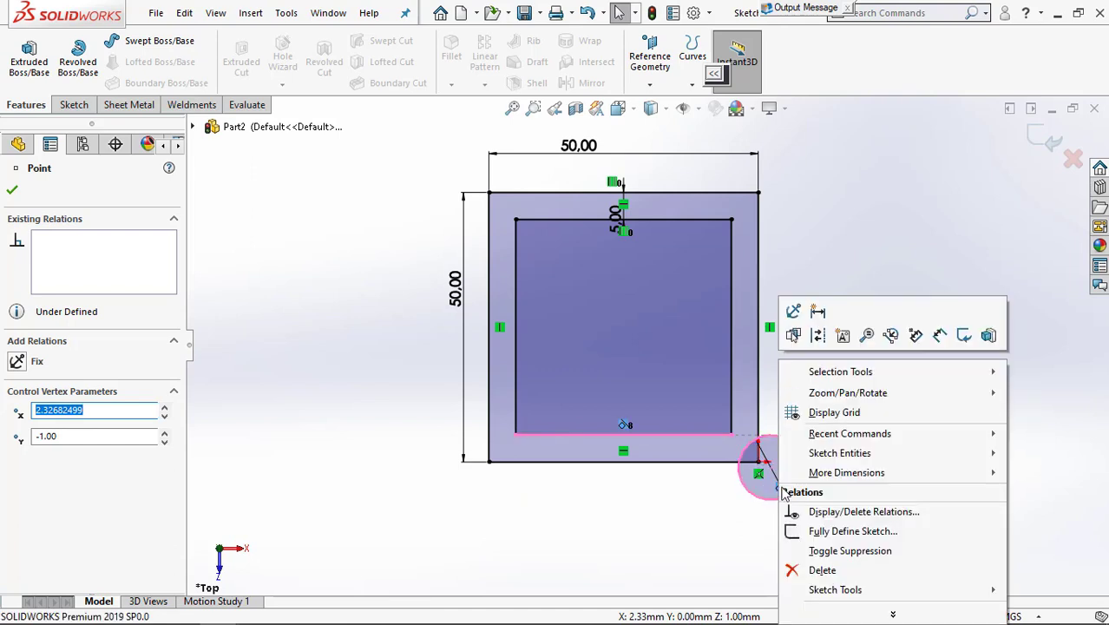
left_click(823, 572)
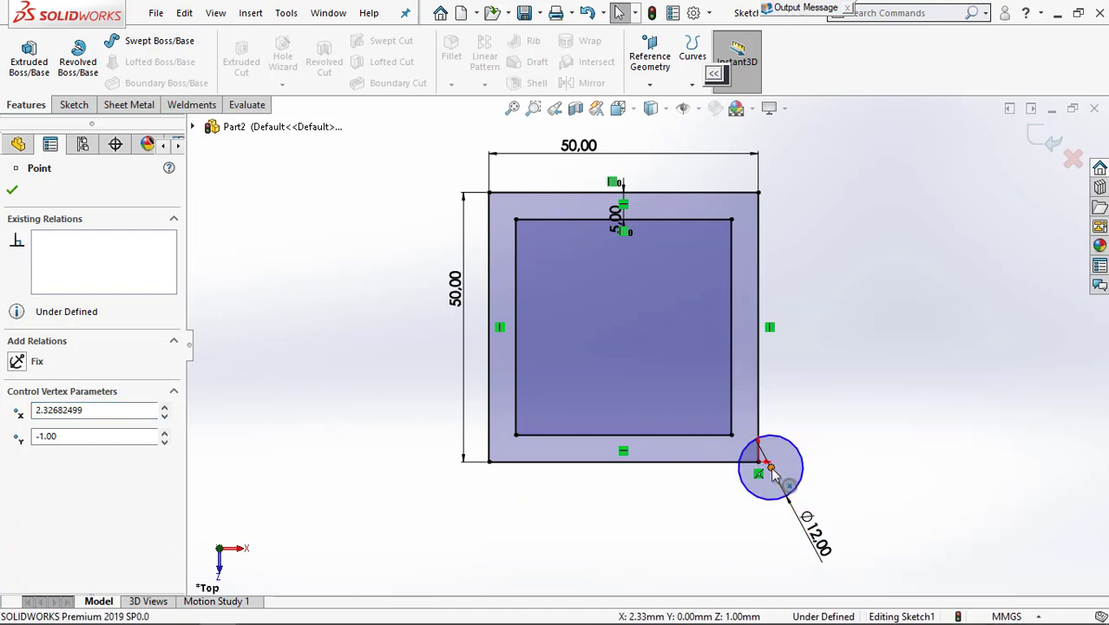
left_click_drag(771, 470, 763, 464)
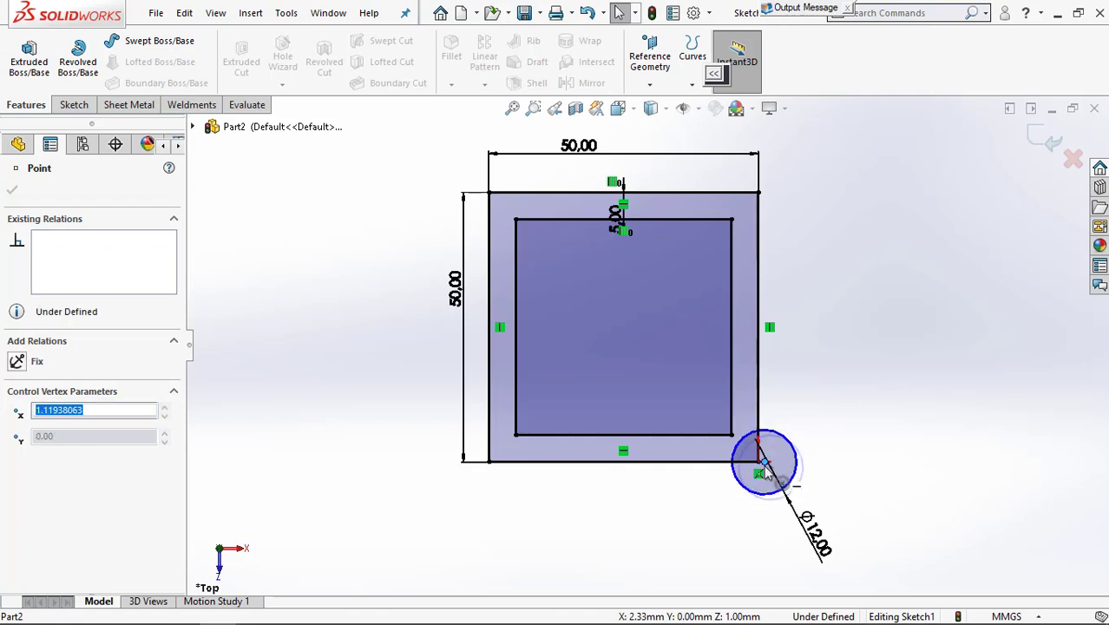
left_click(695, 534)
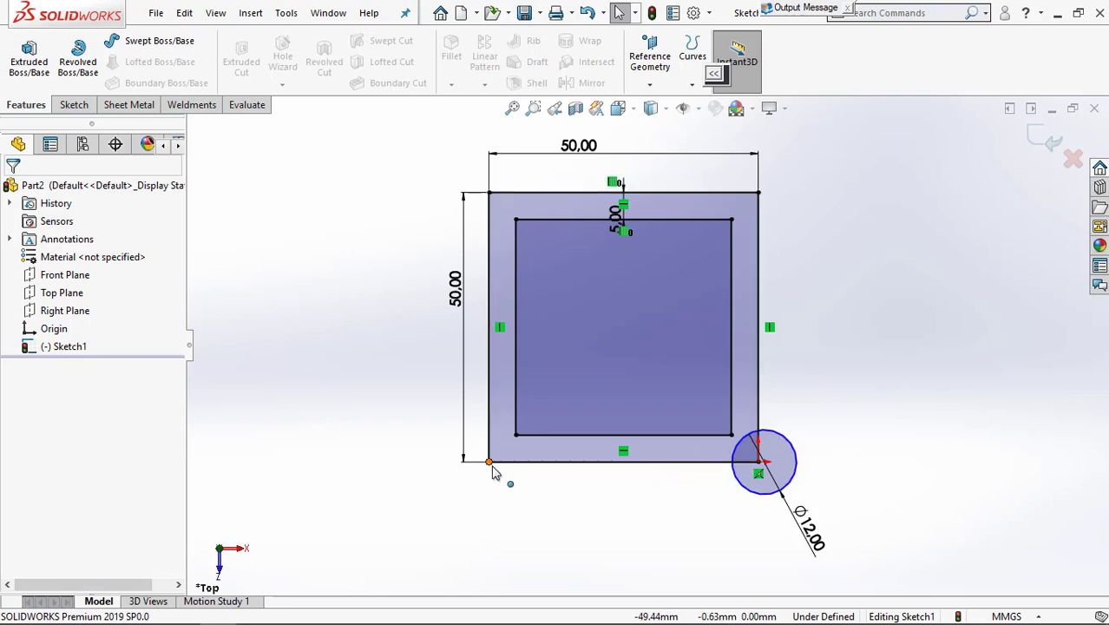
- Check the X and Y entries of rows 10 and 11 in the Word G-code table, and return to the SOLIDWORKS sketch
left_click(737, 449)
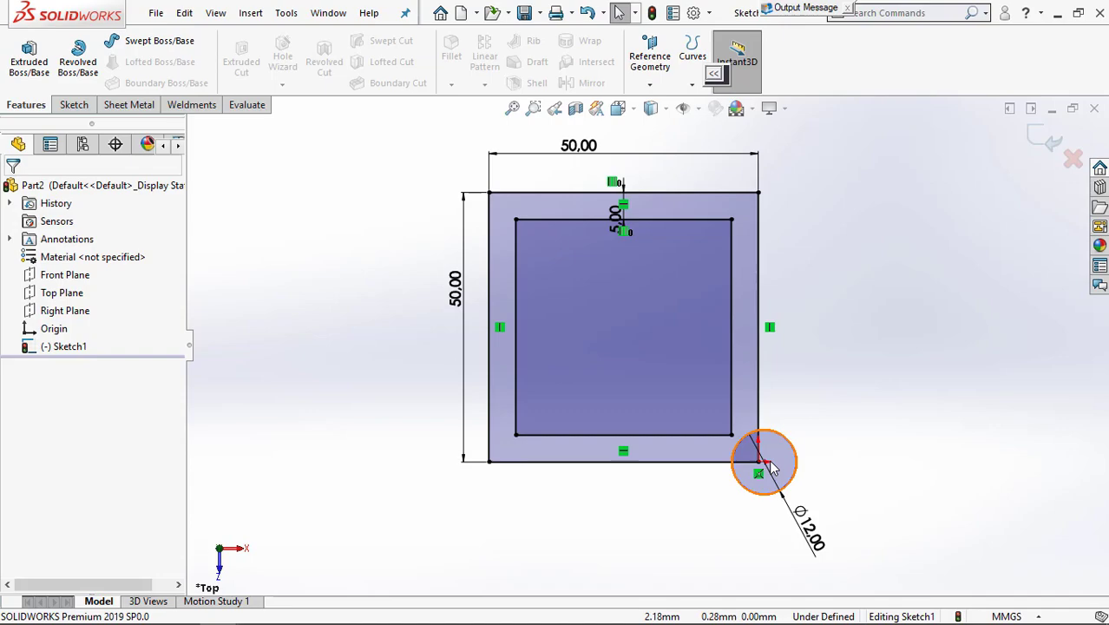
left_click(260, 610)
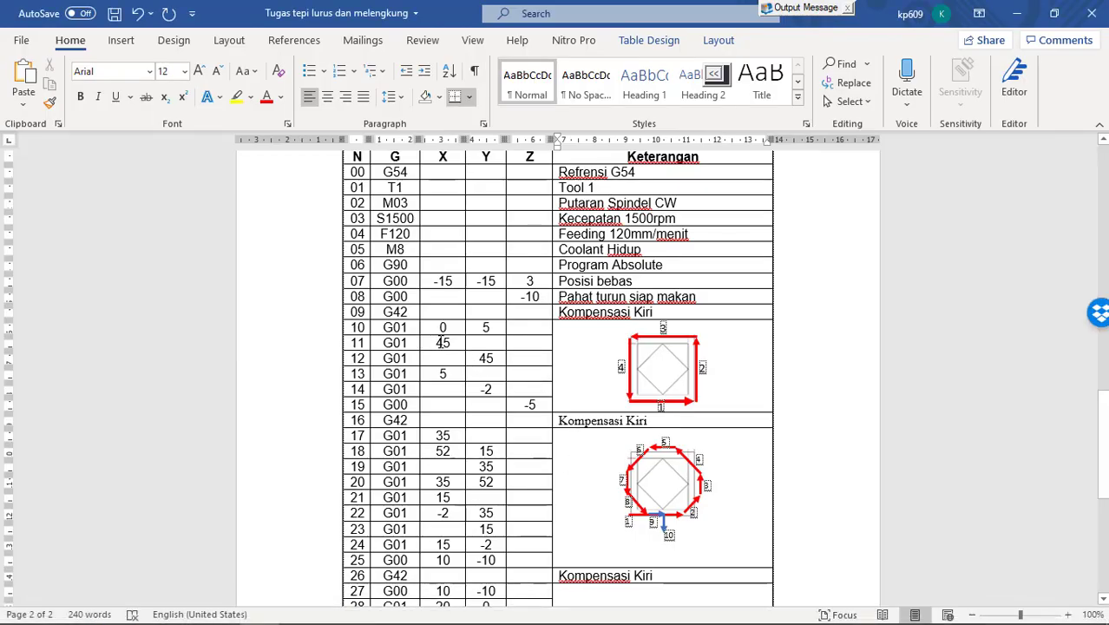
scroll(458, 358, "up", 1)
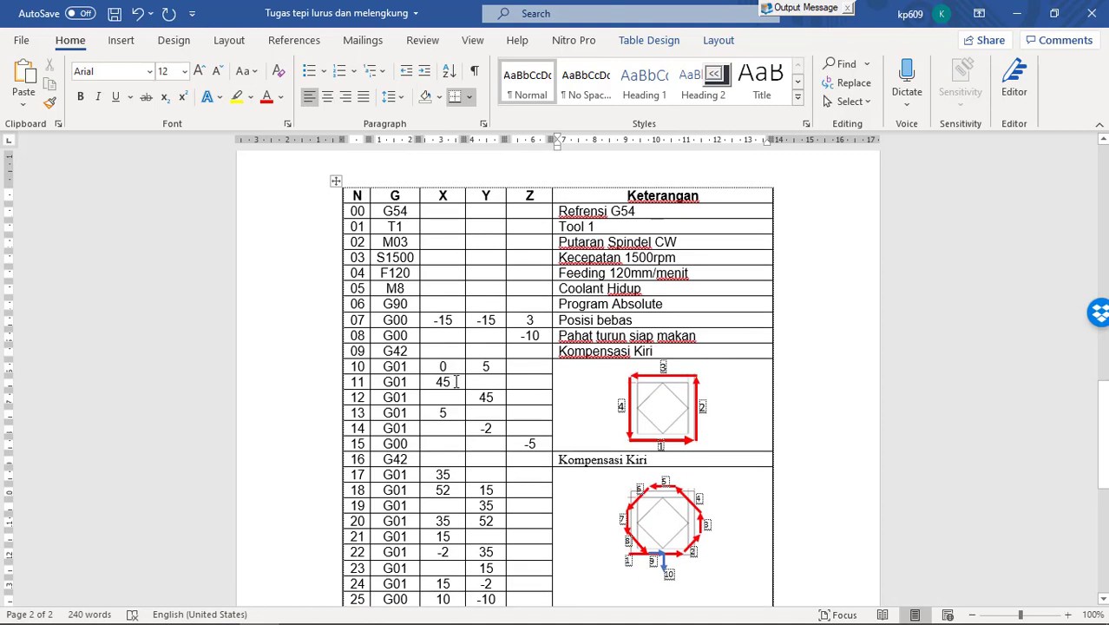
left_click(490, 382)
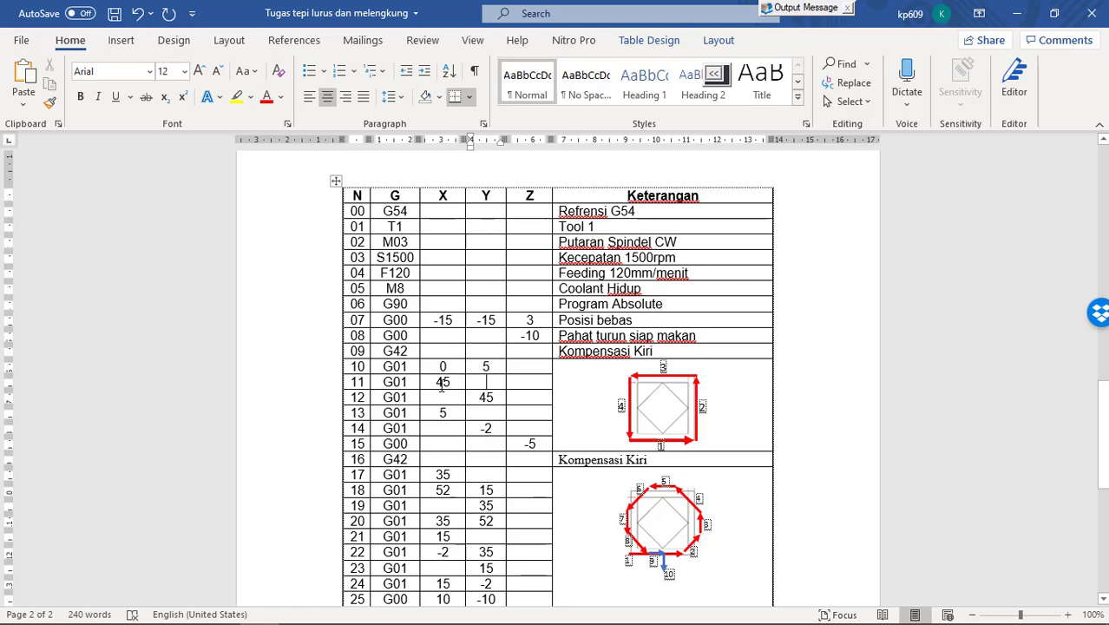
left_click(1017, 12)
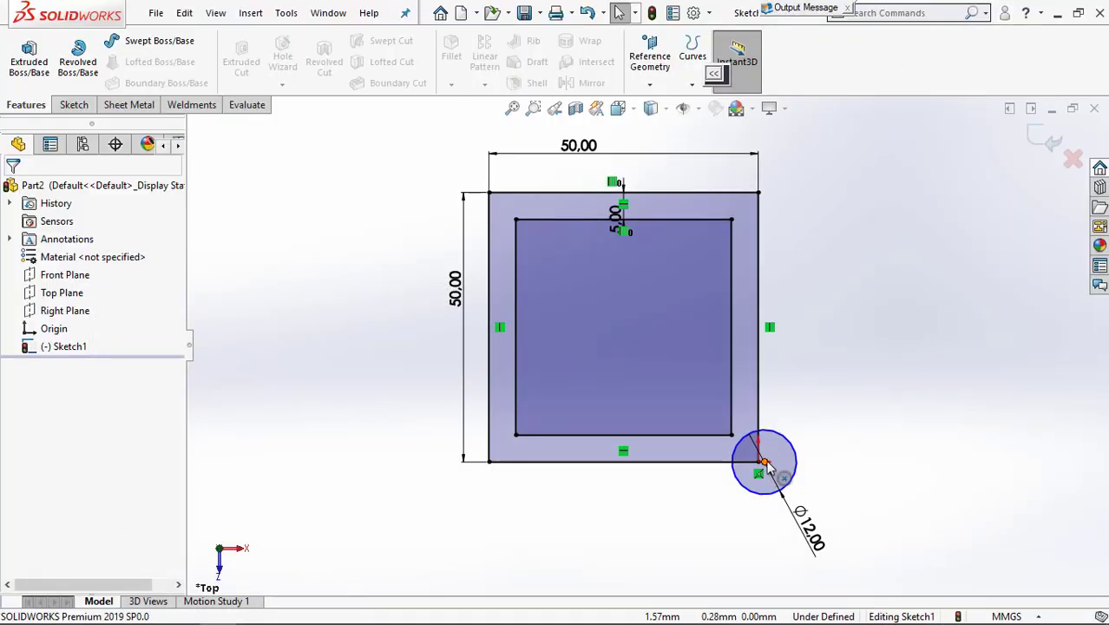
- Move the 12 mm circle around the outer square via its upper-right and upper-left corners, ending below the lower-left corner
left_click_drag(765, 464, 769, 198)
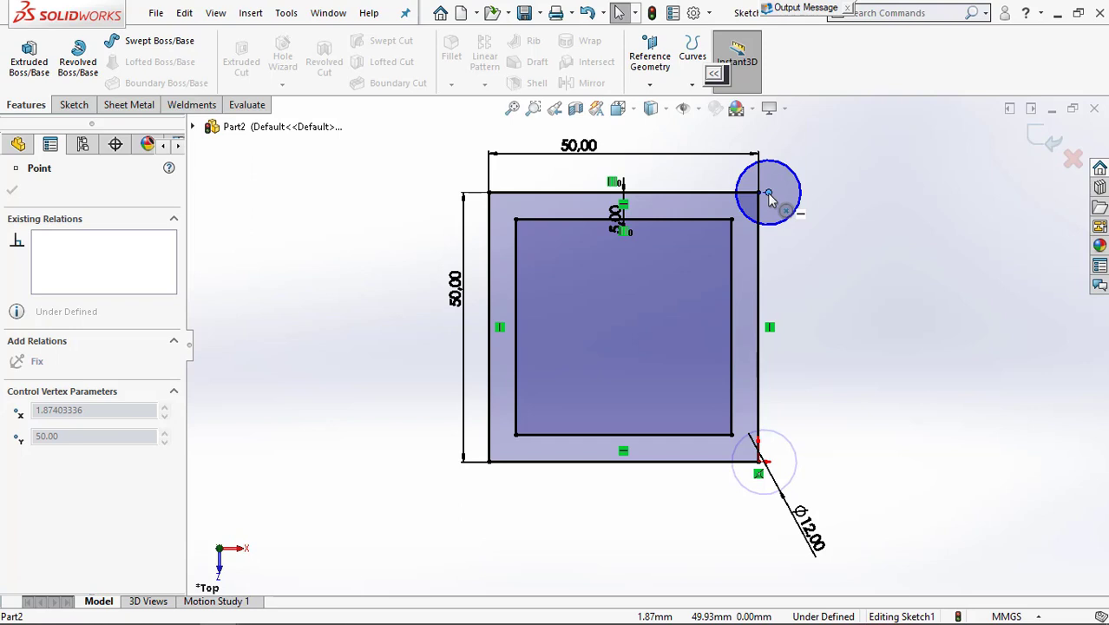
left_click_drag(769, 198, 483, 188)
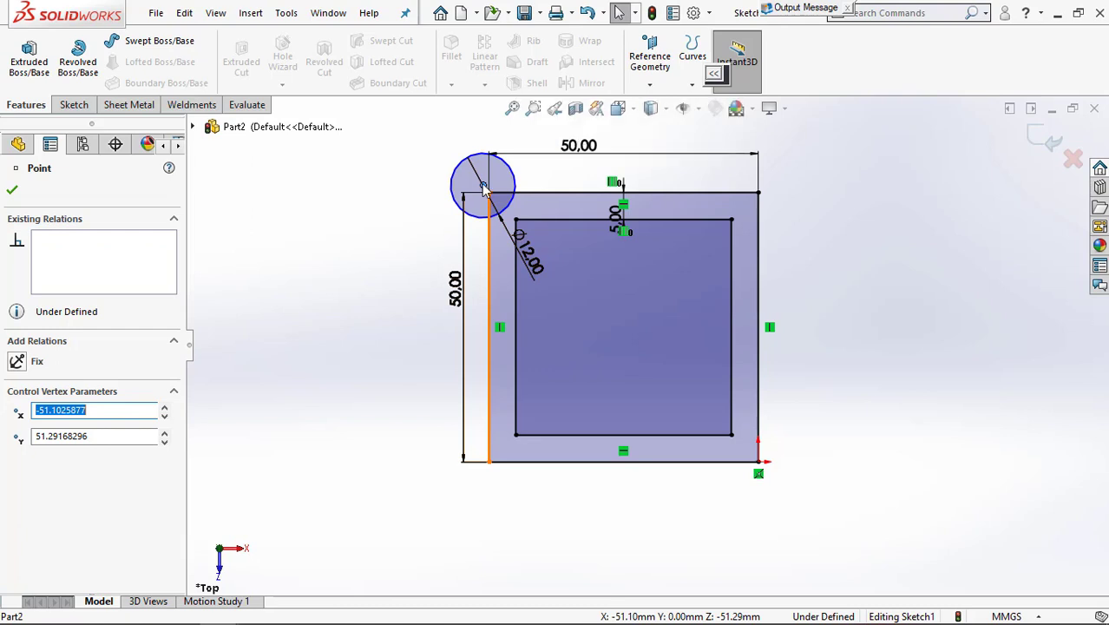
left_click_drag(483, 189, 489, 507)
left_click(692, 559)
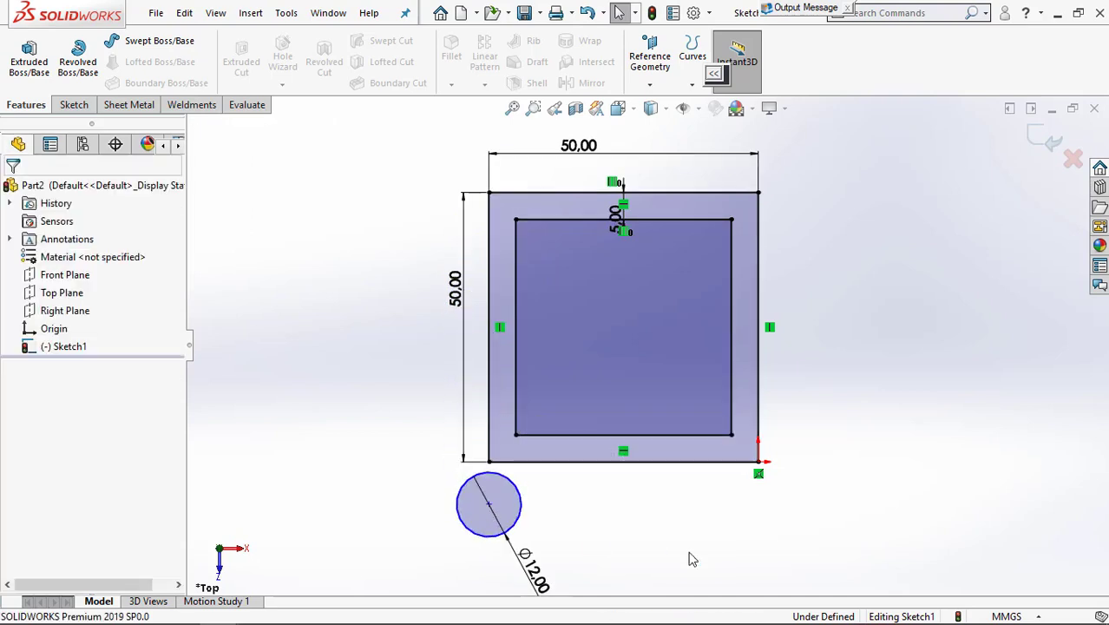
- Switch to the SwanSoft SINUMERIK 802SE M simulator and examine the workpiece and tool path on the machine table
mouse_move(138, 620)
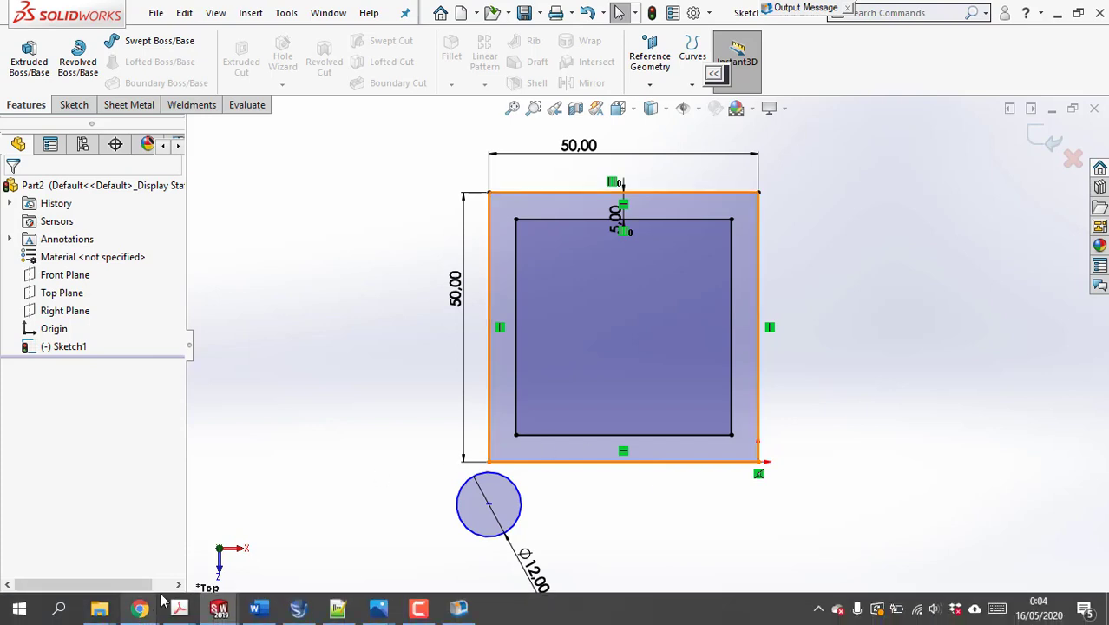
mouse_move(336, 613)
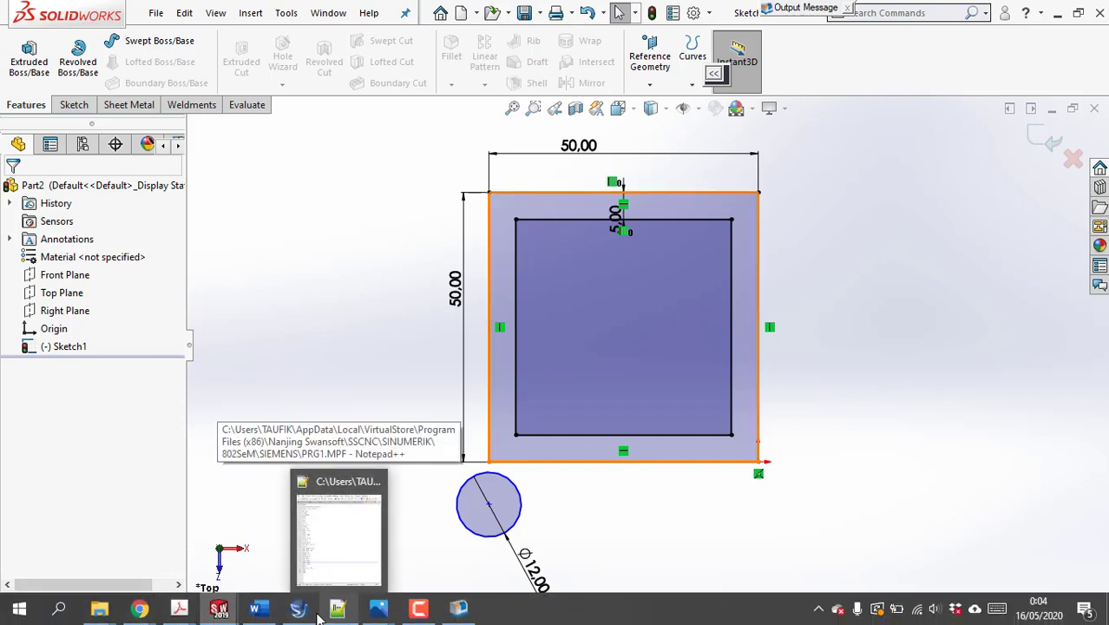
left_click(303, 615)
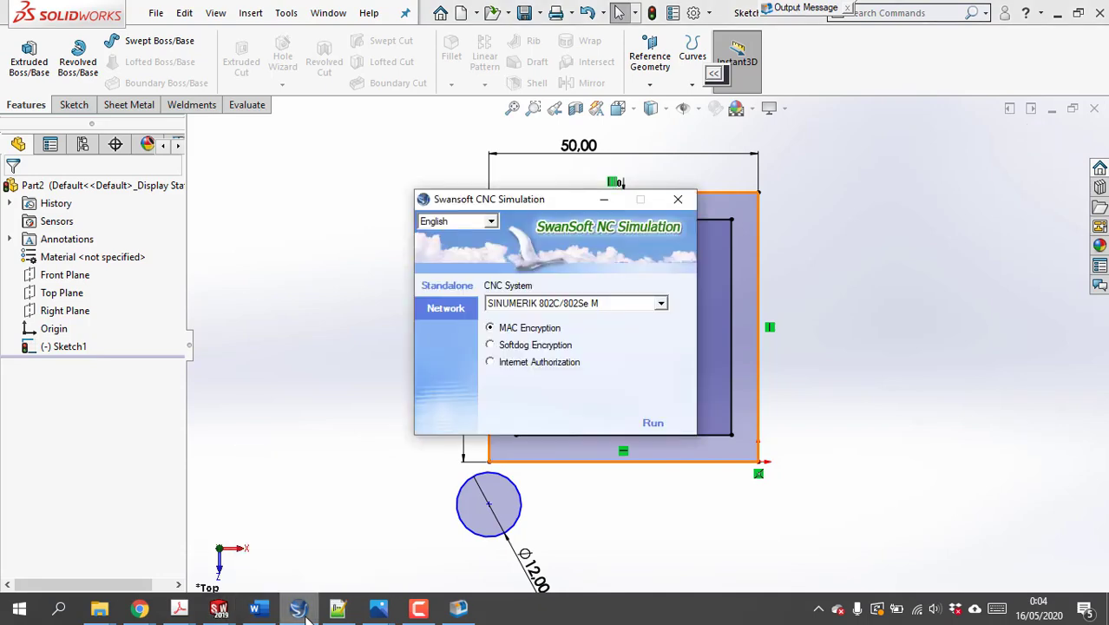
left_click(459, 611)
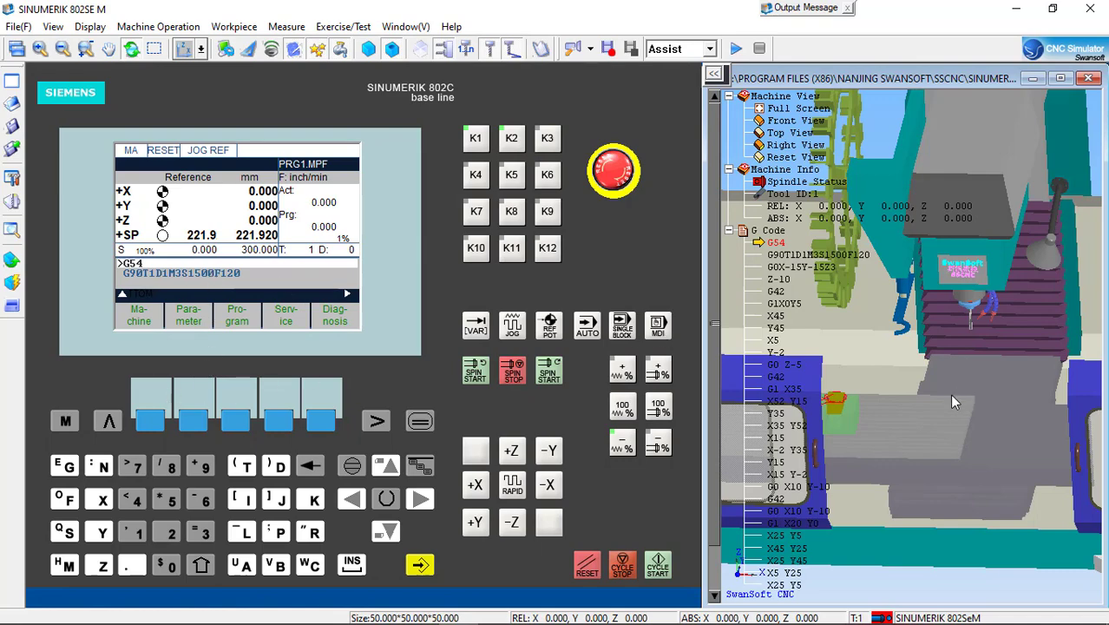
left_click_drag(953, 395, 867, 360)
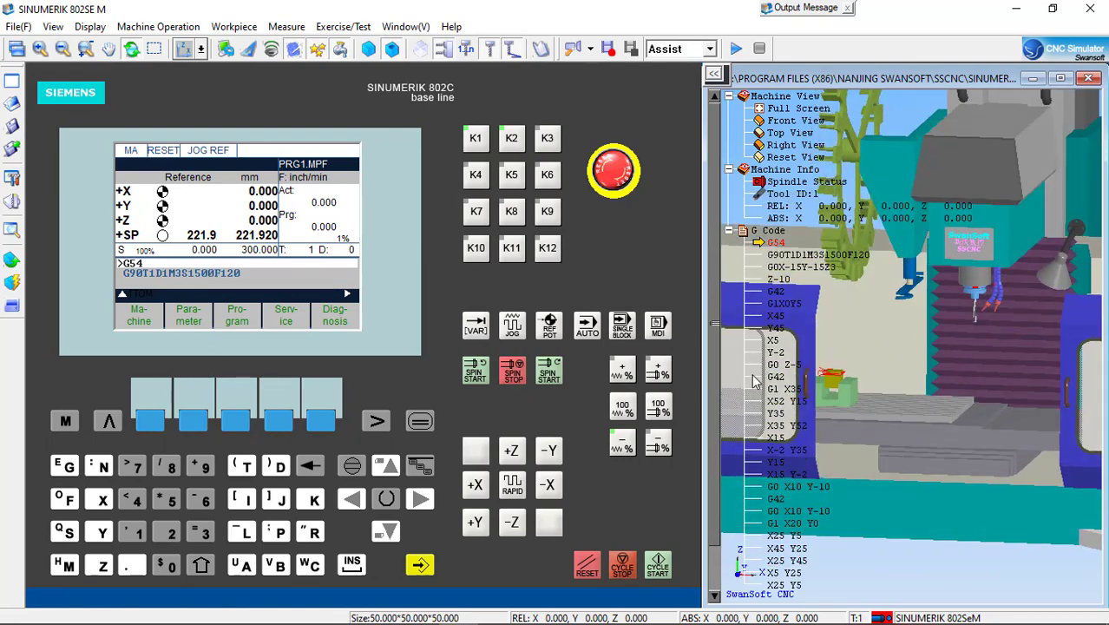
scroll(755, 382, "up", 6)
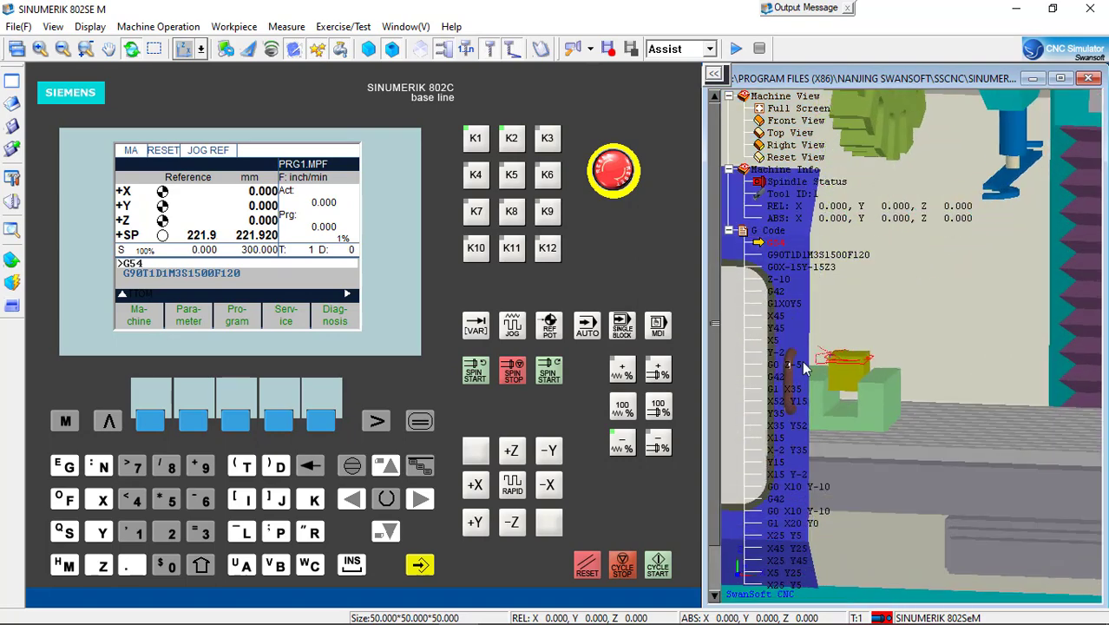
scroll(806, 368, "up", 6)
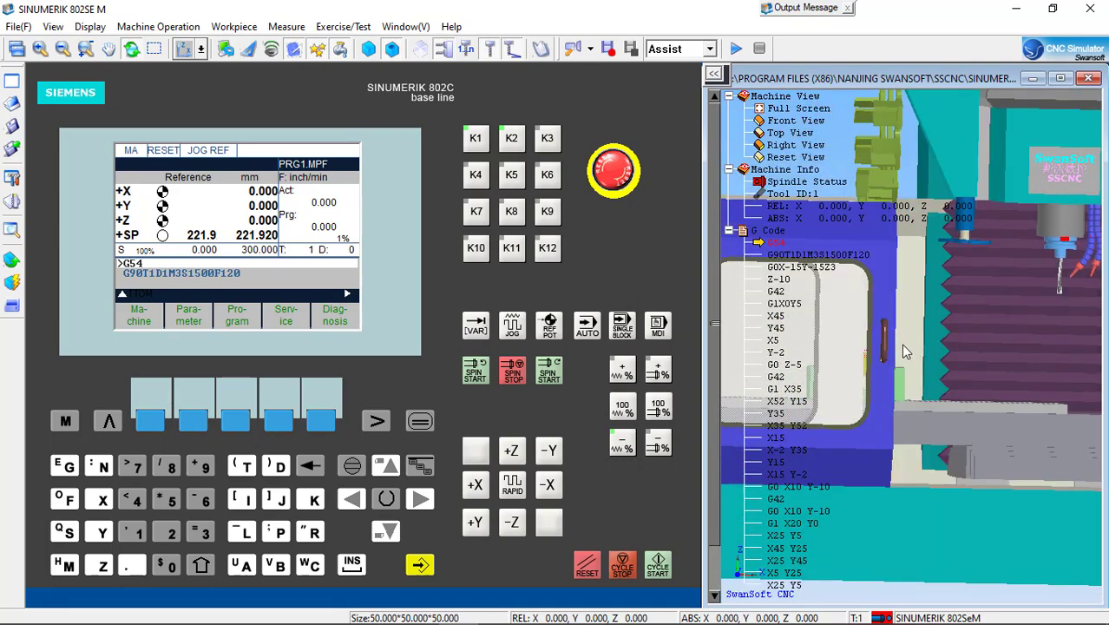
scroll(905, 352, "down", 5)
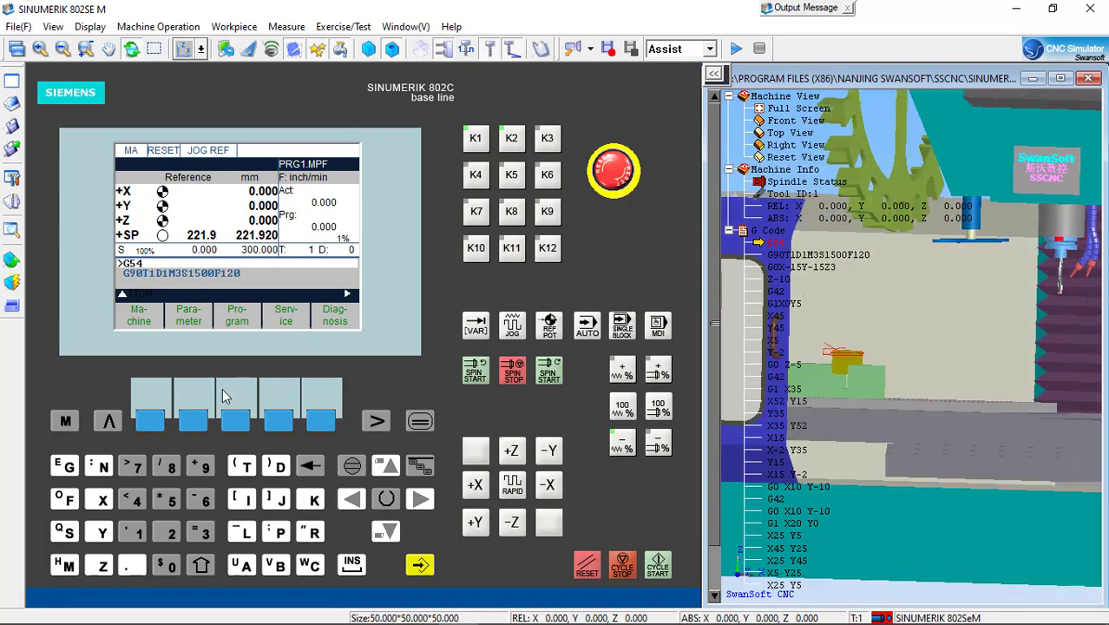
- Show the control's program list with its management functions, bring up the new-program name prompt, and cancel it
left_click(420, 422)
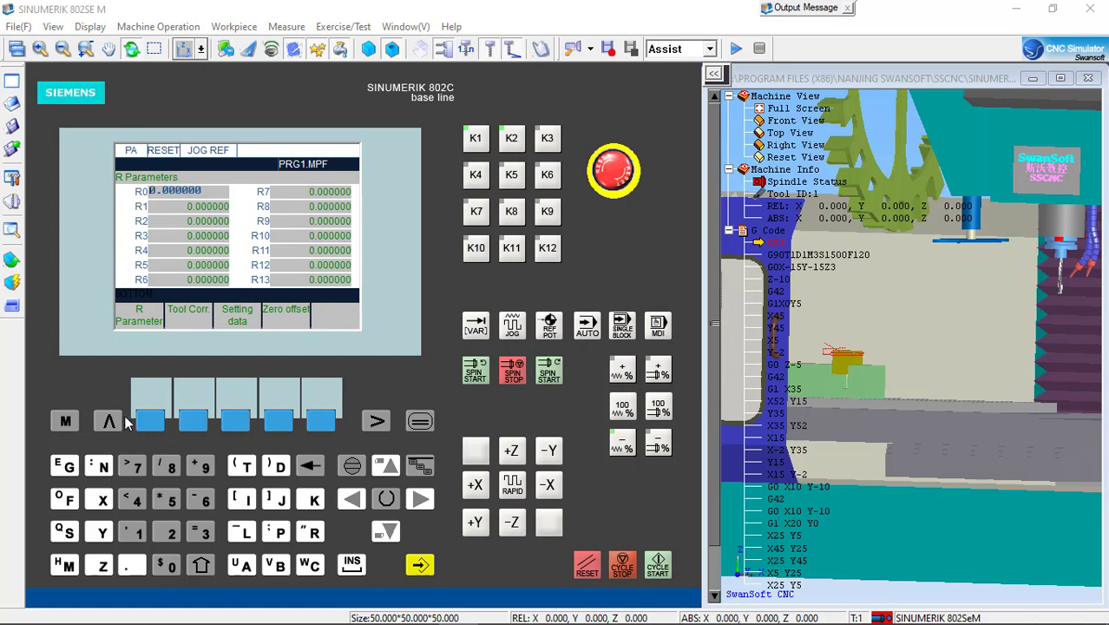
left_click(65, 420)
left_click(419, 422)
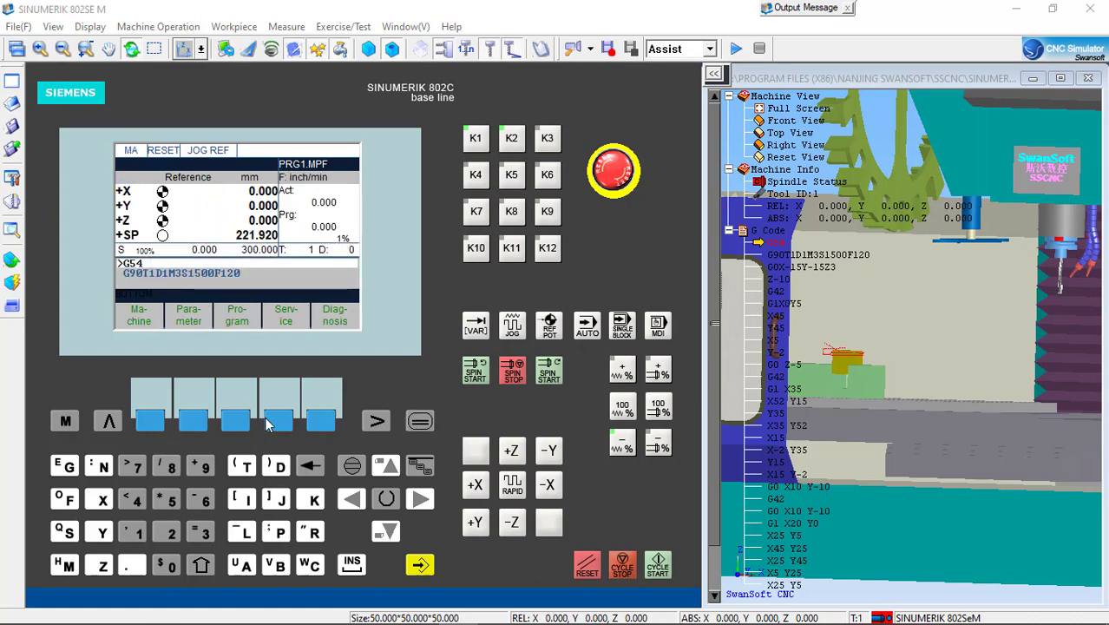
left_click(236, 420)
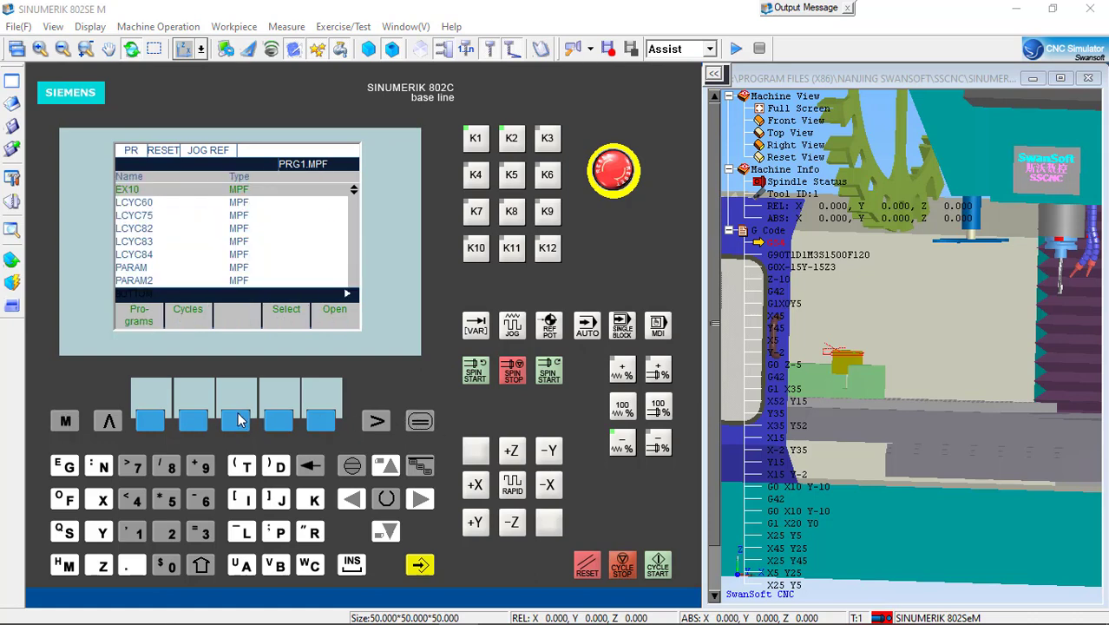
left_click(376, 423)
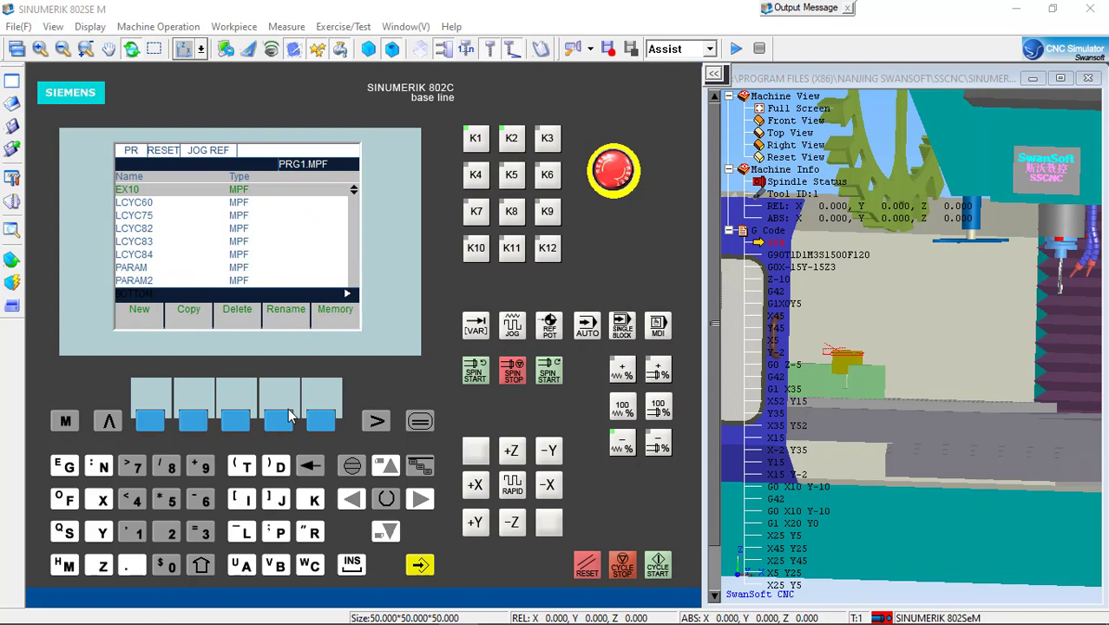
left_click(151, 420)
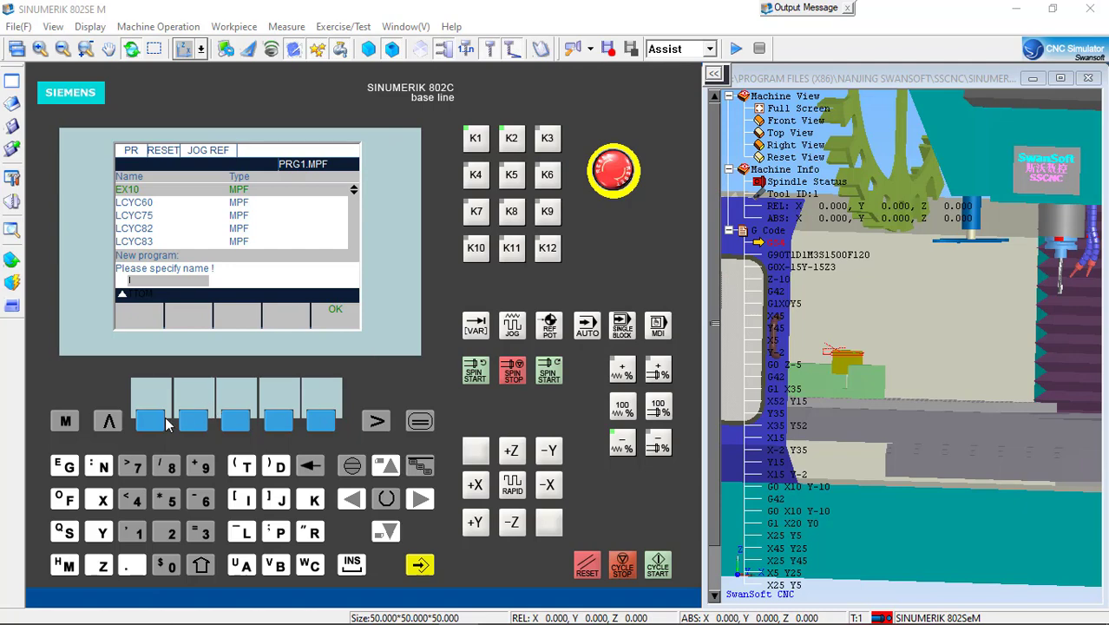
left_click(109, 422)
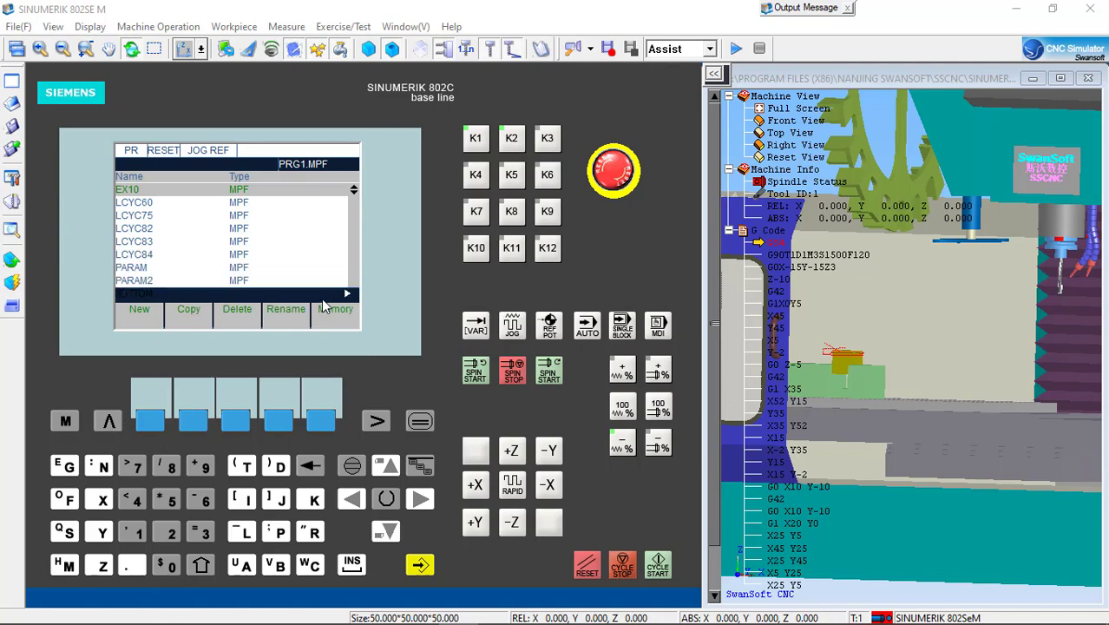
- Bring up PRG1.MPF in Notepad++, and browse File Explorer from the SIEMENS folder up to the SINUMERIK folder
left_click(337, 608)
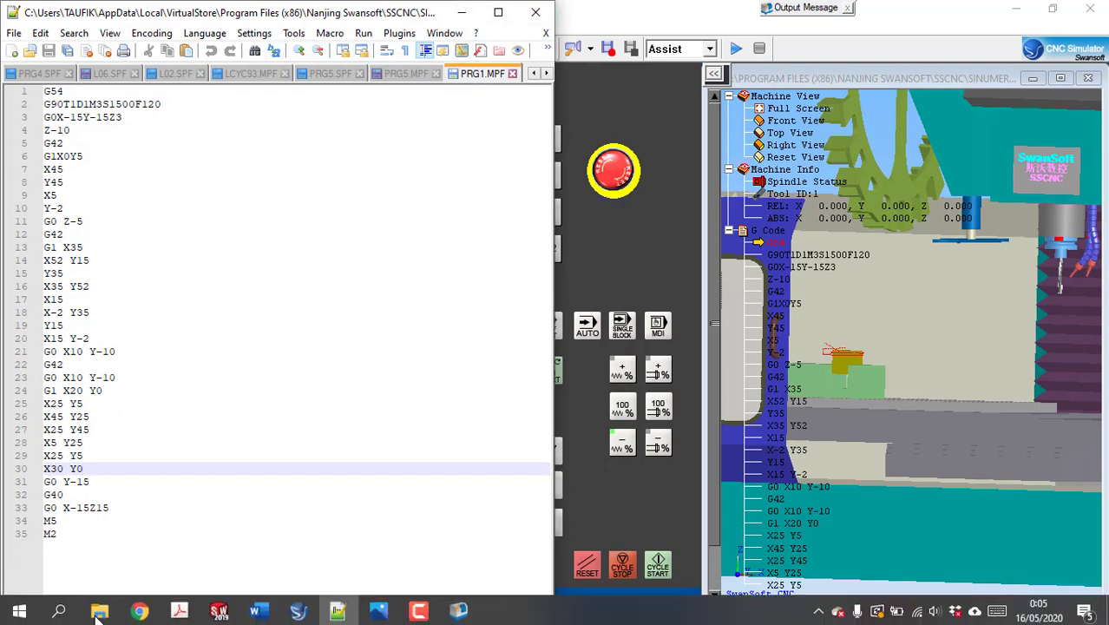
mouse_move(120, 597)
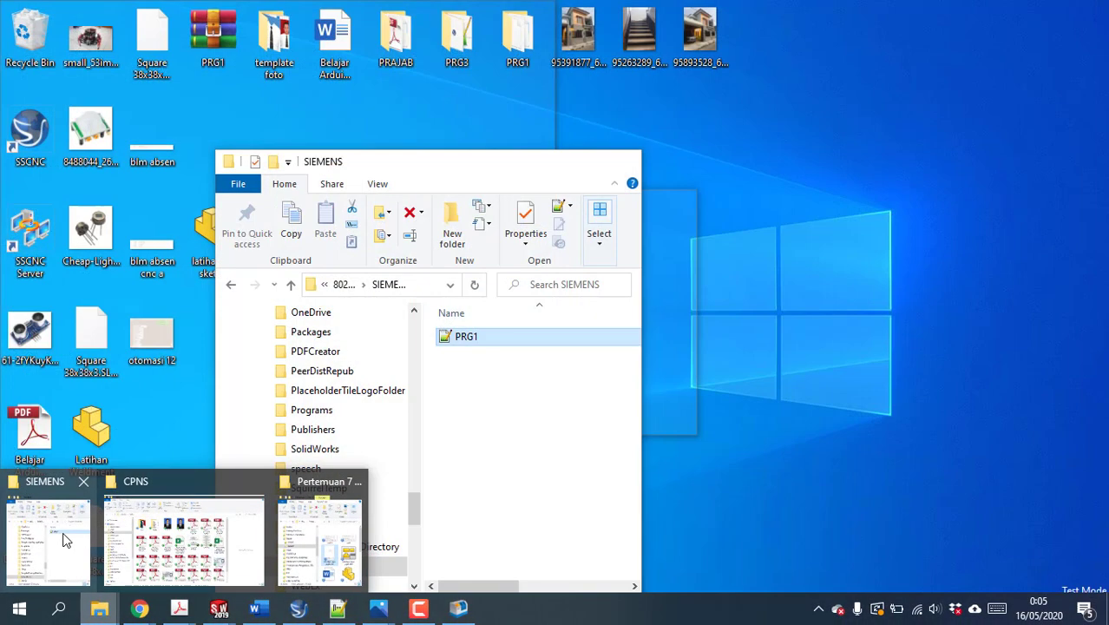
left_click(65, 540)
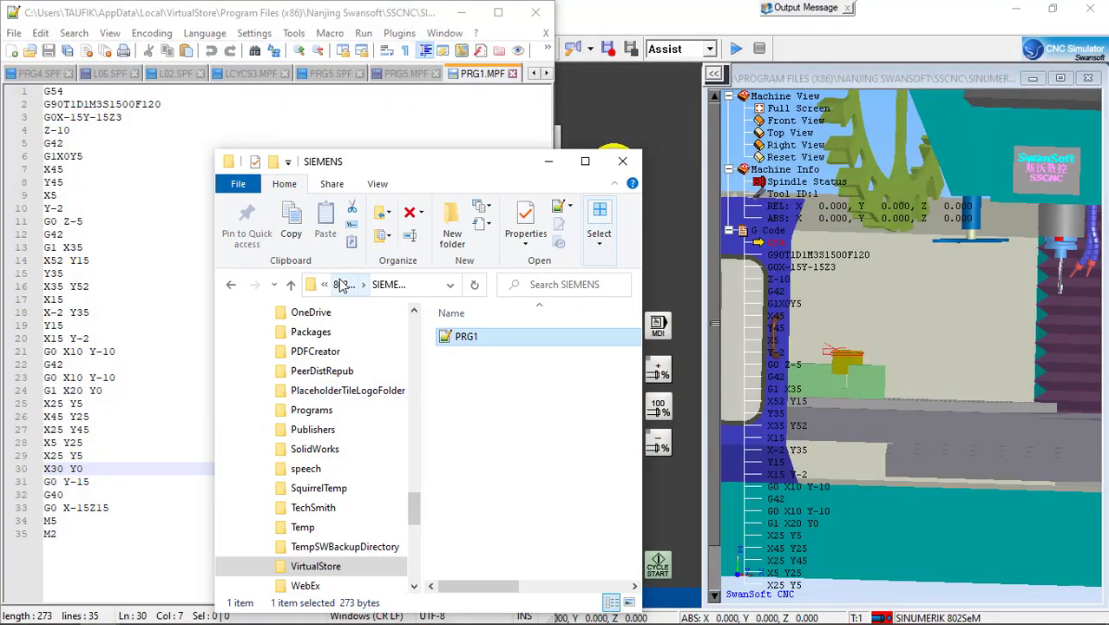
left_click(585, 160)
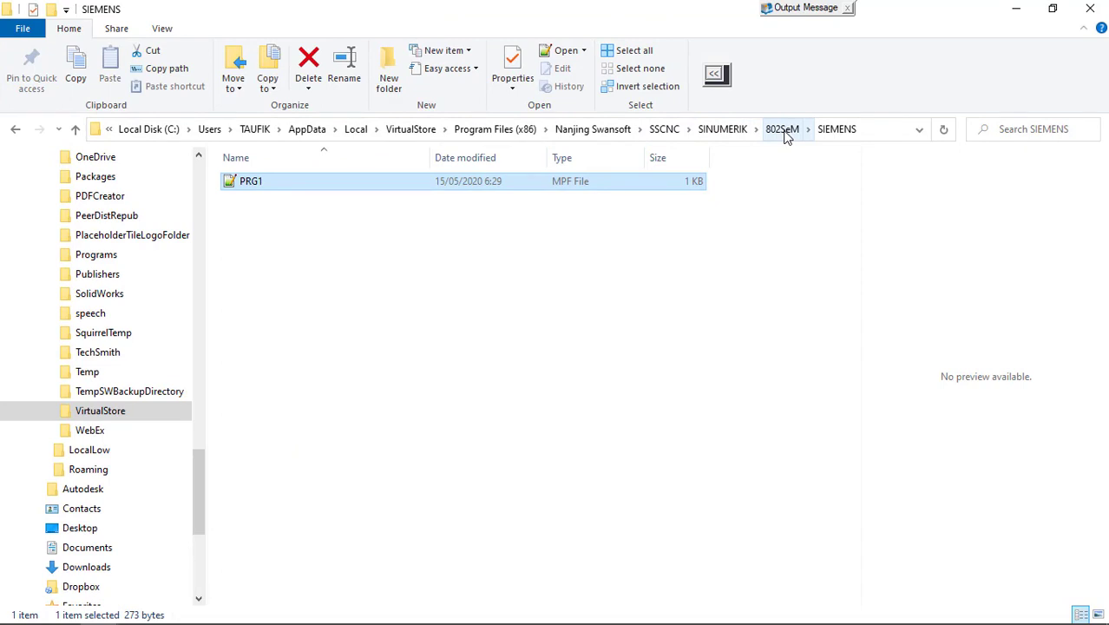
left_click(720, 132)
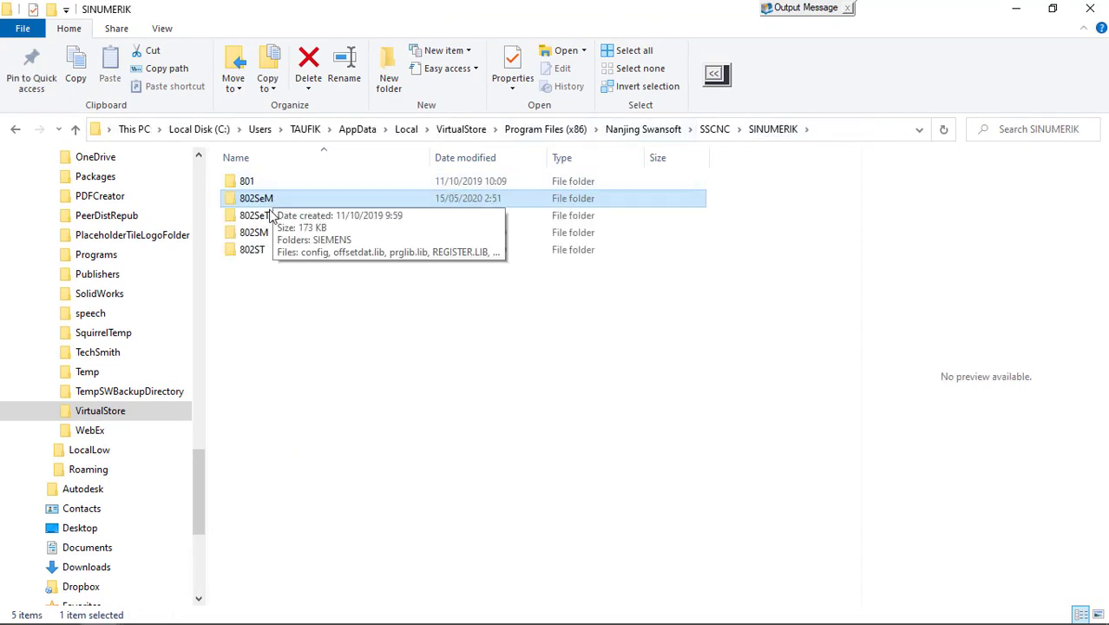
- Show PRG1 in the SIEMENS subfolder of the 802SeM folder, and return to the SINUMERIK 802SE M simulator
double_click(275, 201)
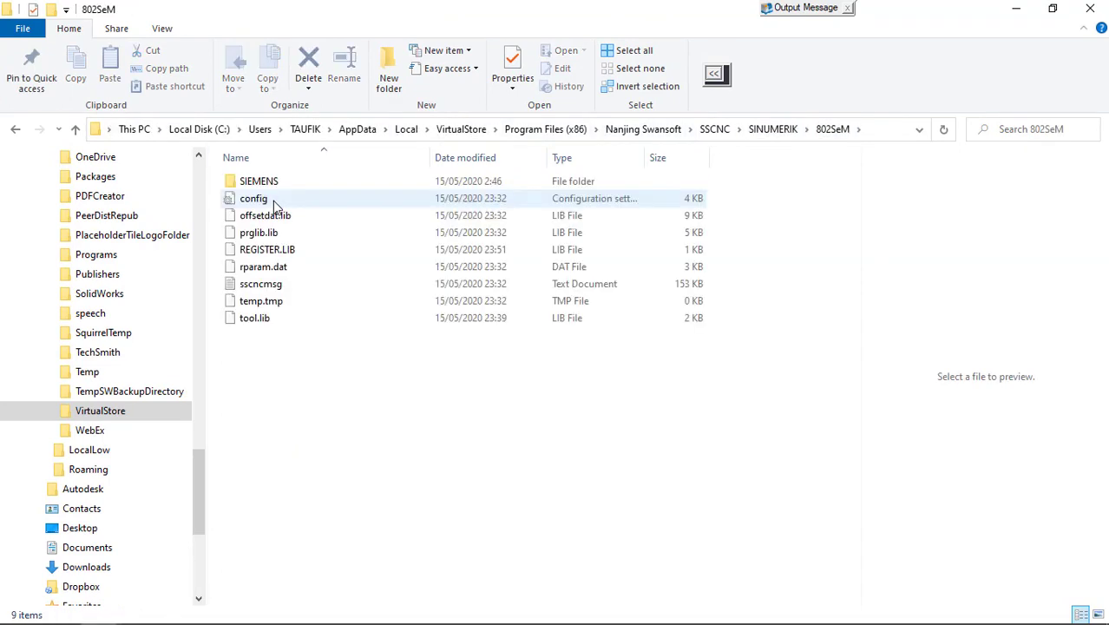
left_click(278, 185)
double_click(278, 185)
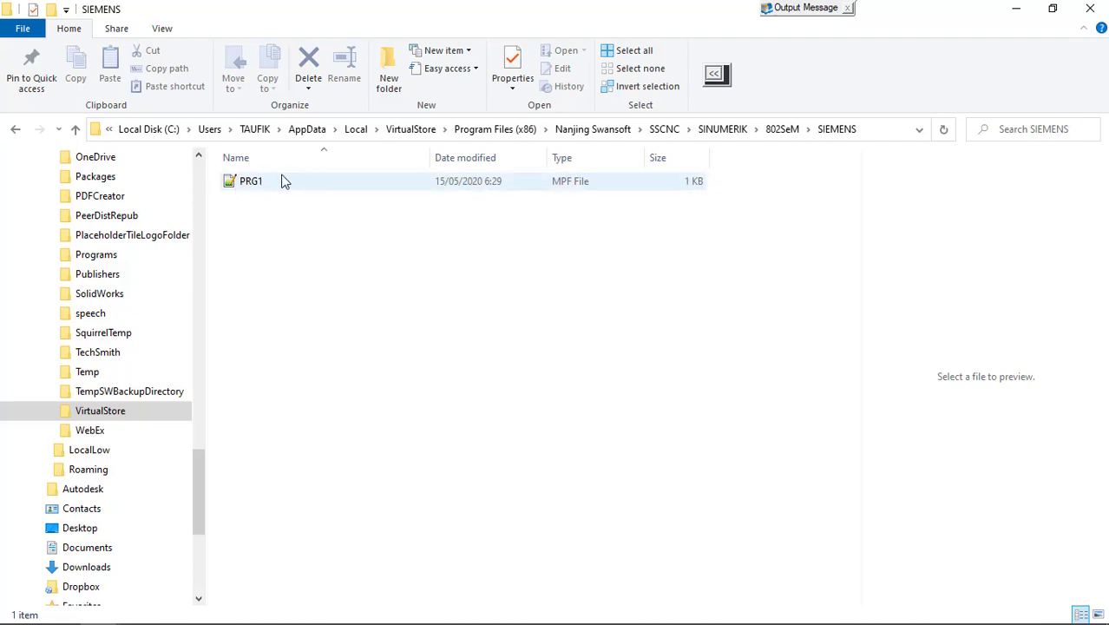
left_click(1017, 9)
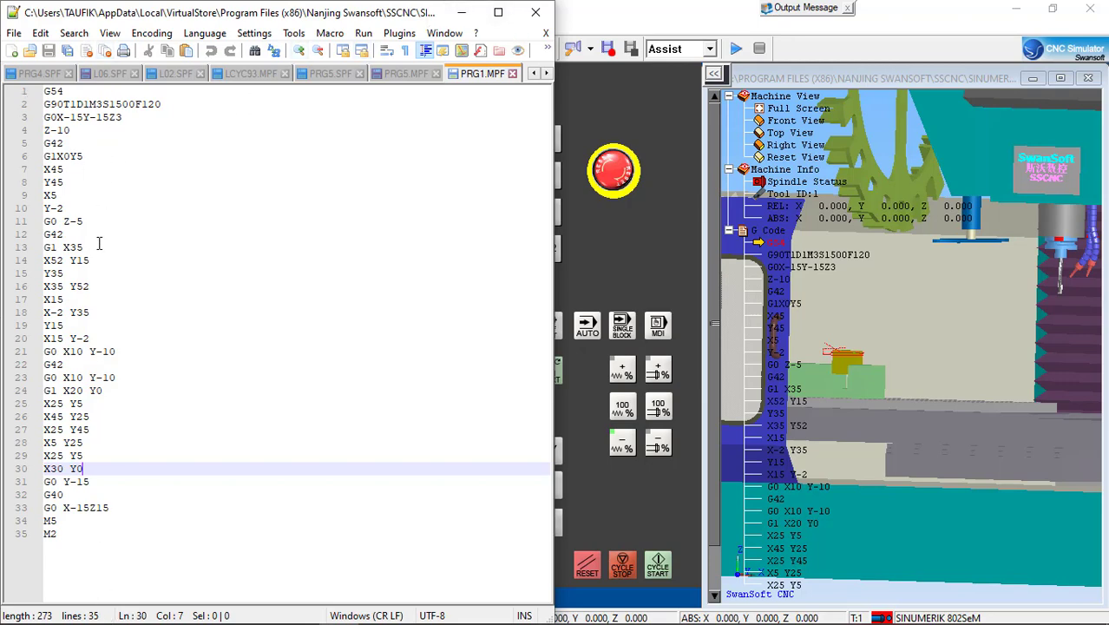
left_click(461, 12)
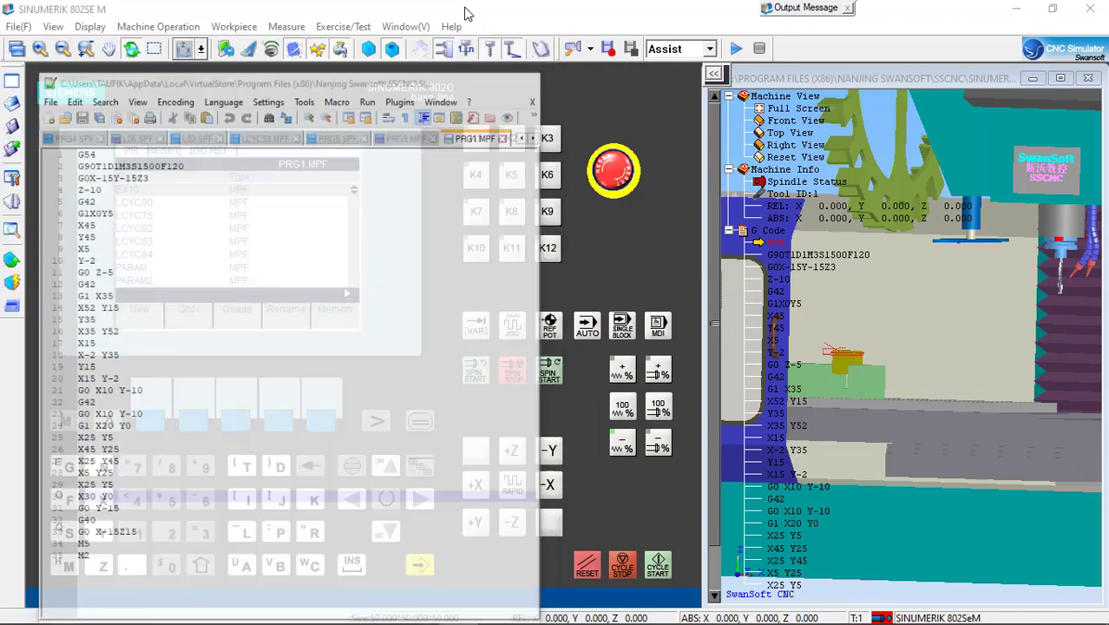
- Prepare the control to run PRG1.MPF in AUTO mode with single-block execution and the machine door closed
scroll(813, 356, "up", 5)
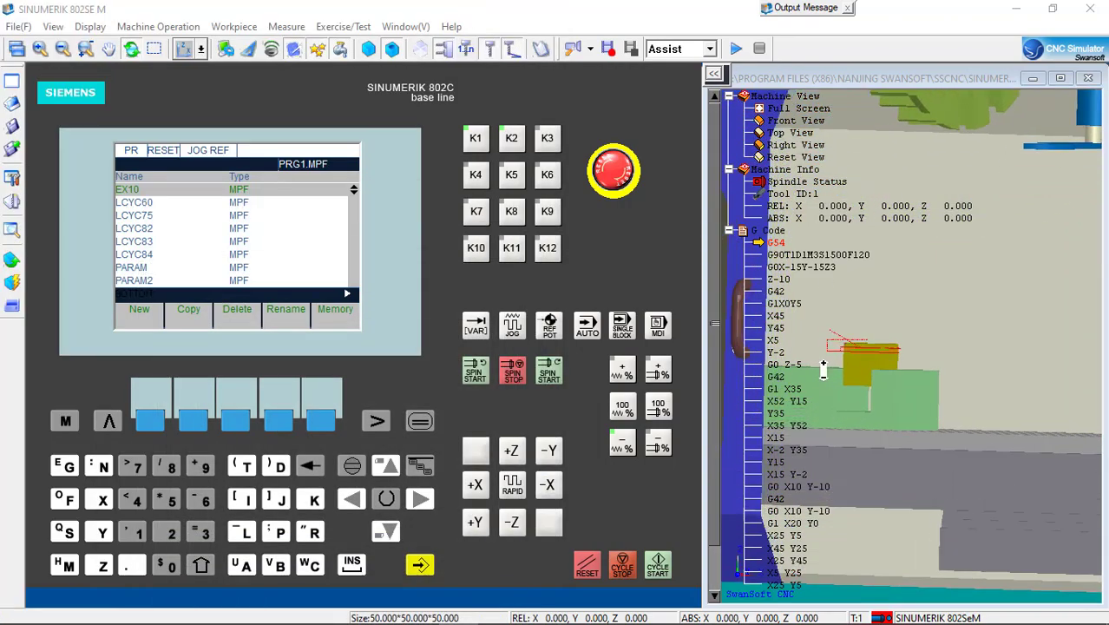
left_click_drag(827, 369, 859, 446)
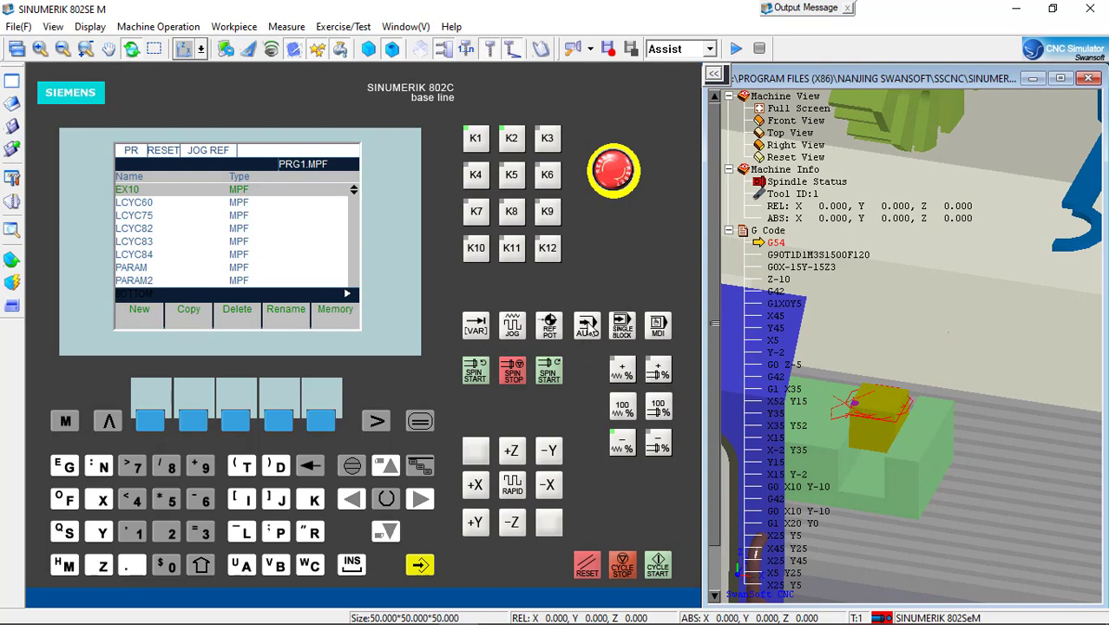
left_click(65, 422)
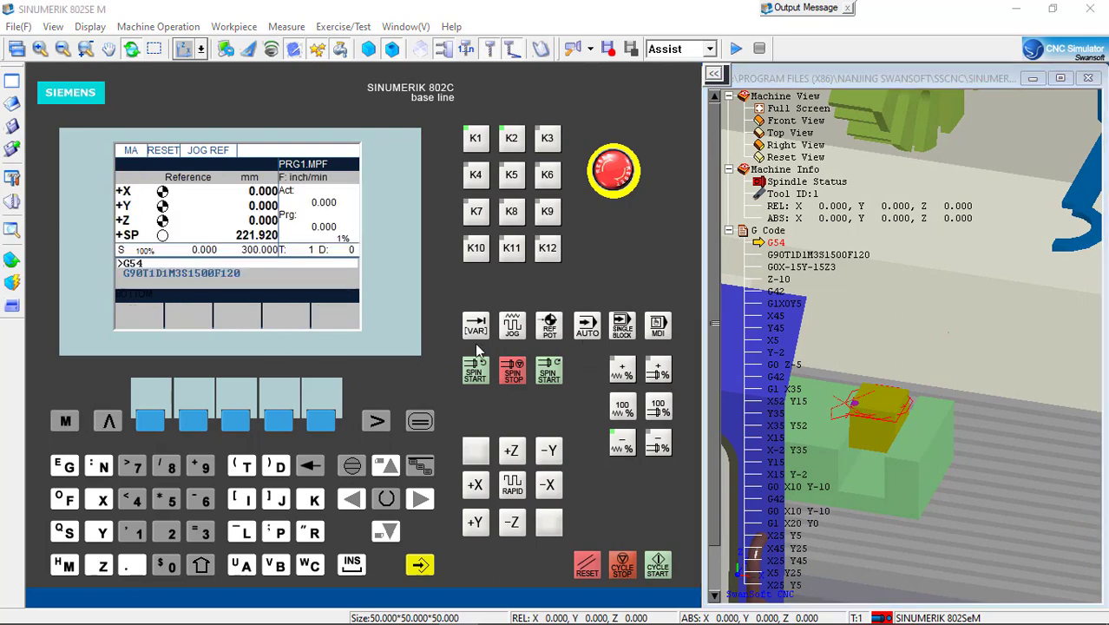
left_click(588, 327)
left_click(15, 306)
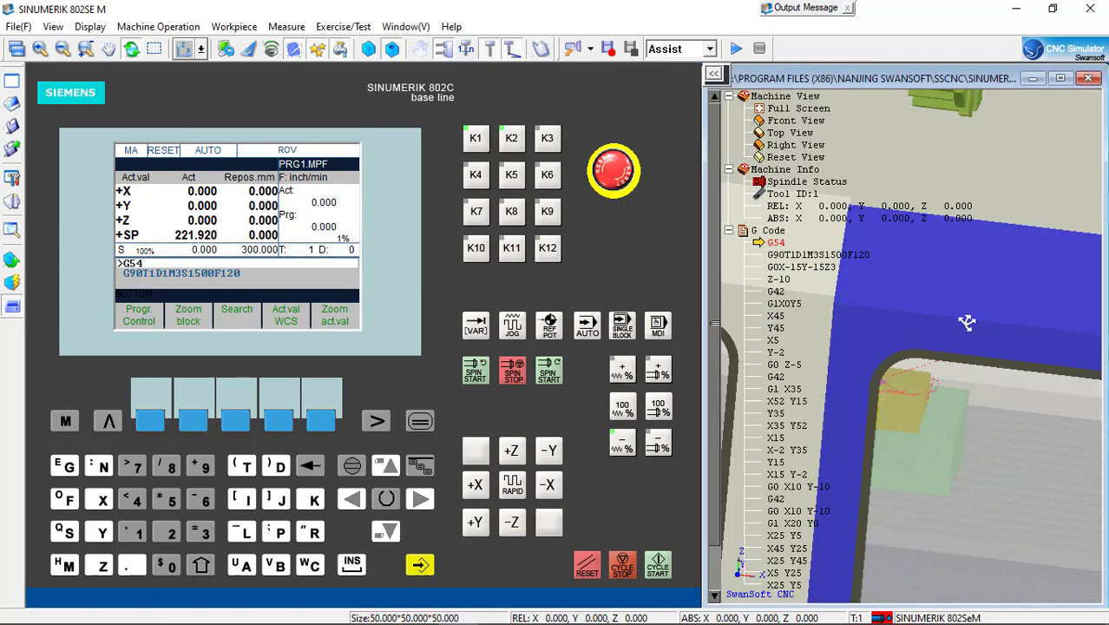
left_click(621, 338)
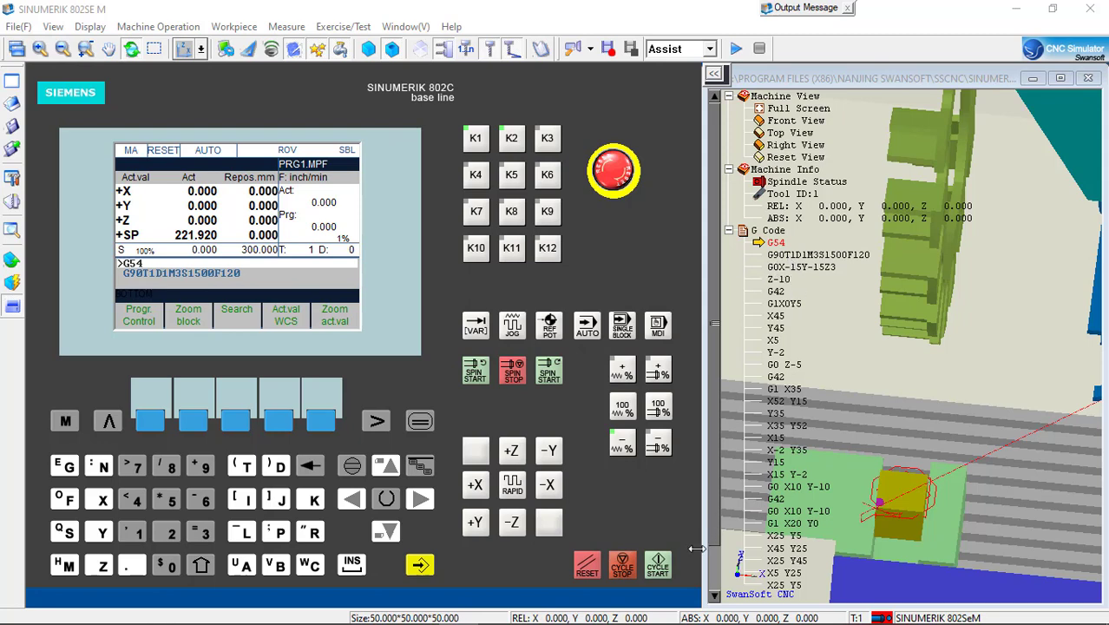
- Execute the opening program blocks one at a time through G0X-15Y-15Z3, and inspect the tool beside the workpiece
left_click(657, 564)
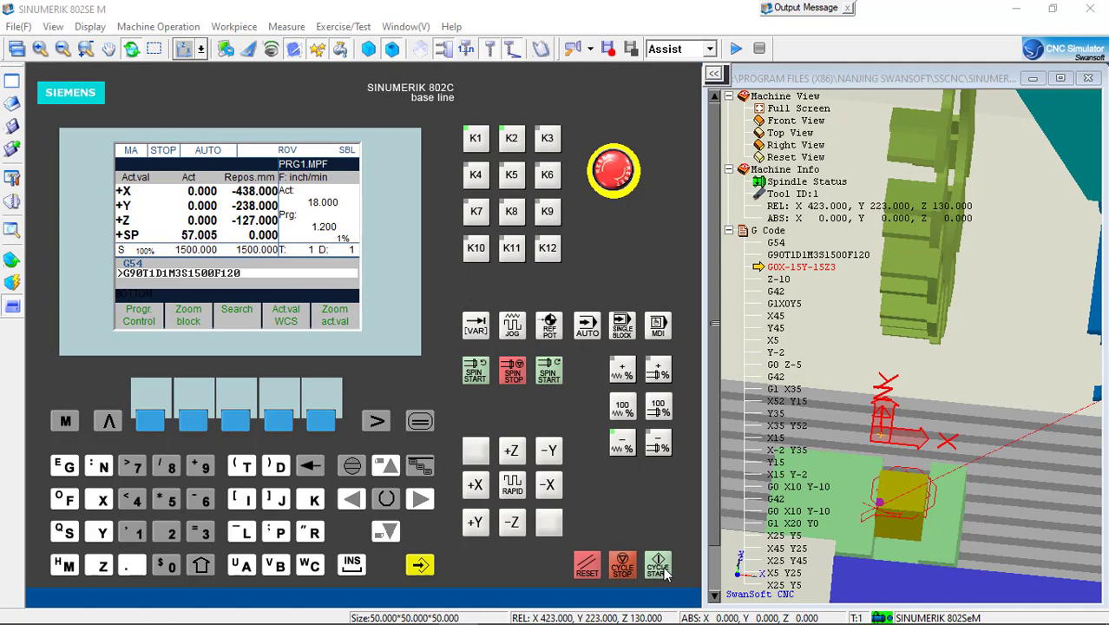
left_click(658, 566)
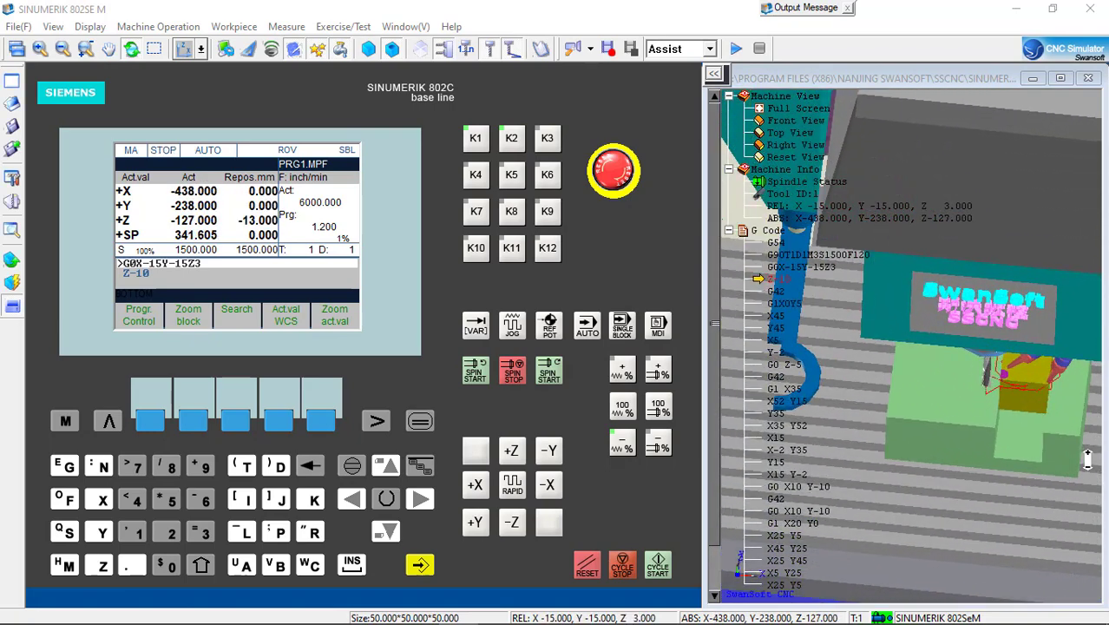
scroll(1088, 456, "up", 4)
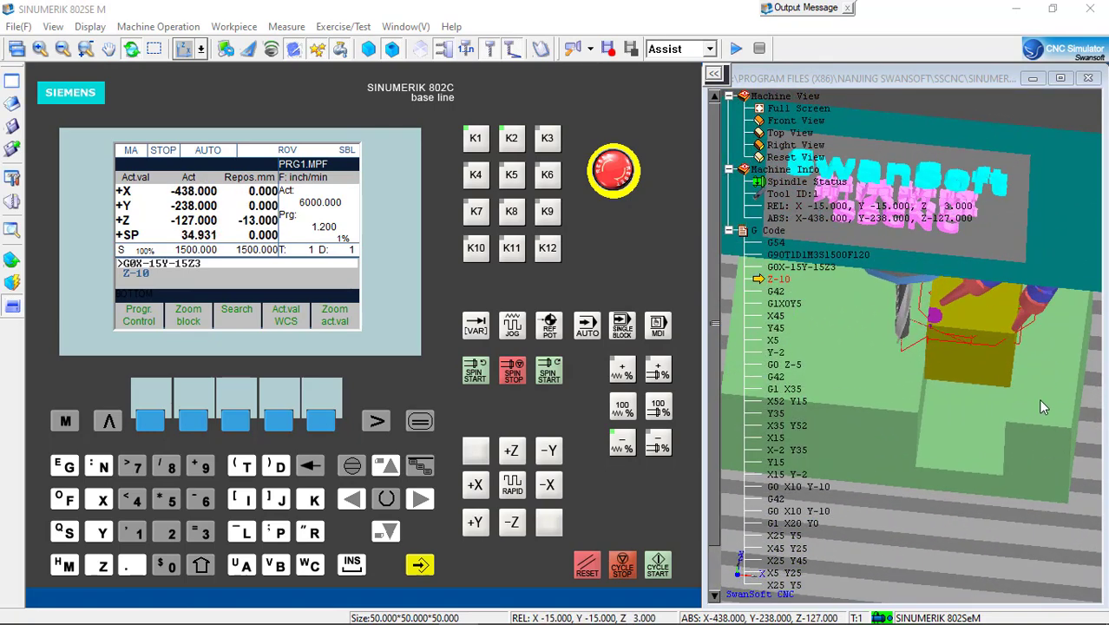
left_click_drag(1040, 400, 1046, 390)
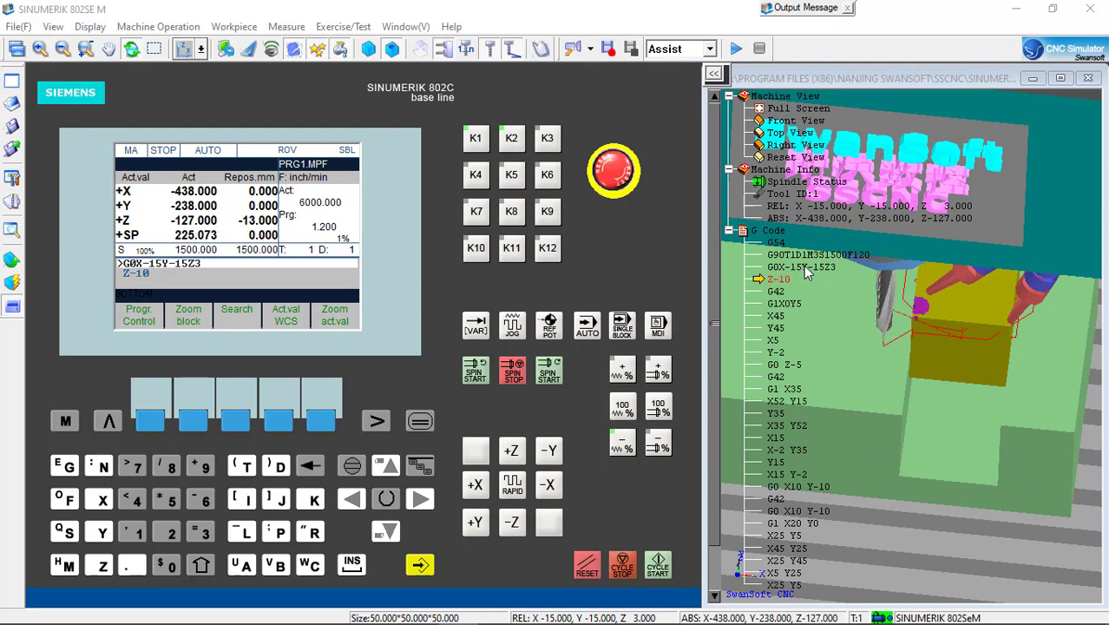
left_click_drag(958, 361, 946, 271)
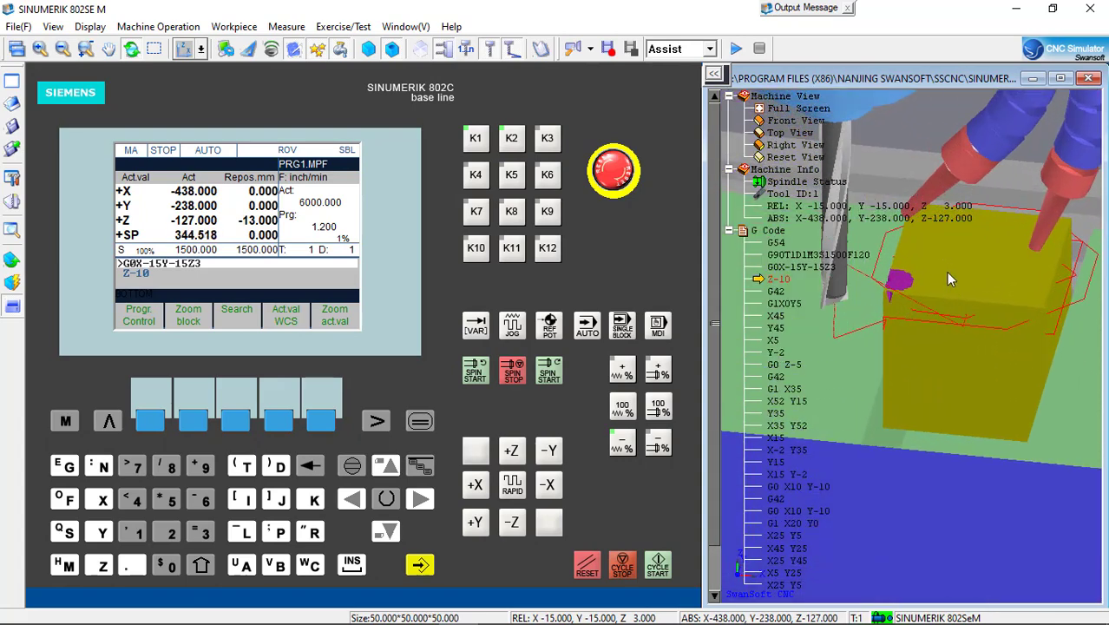
- Clear the blue door from the view with the Show Machine display option, and examine the tool and tool path closely
left_click(97, 27)
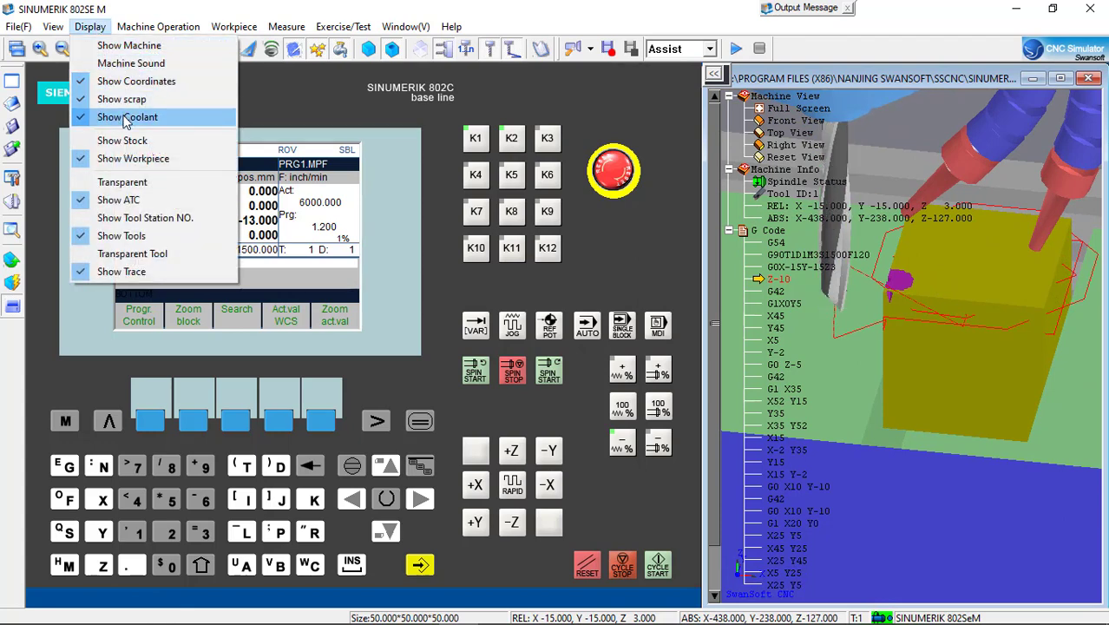
left_click(173, 48)
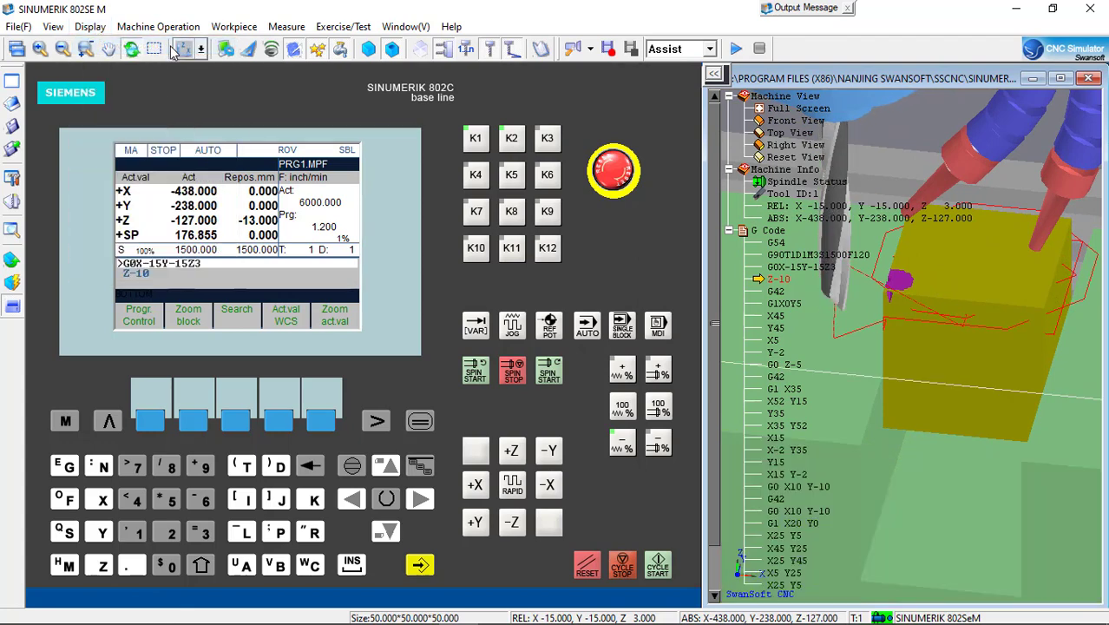
left_click_drag(988, 410, 934, 431)
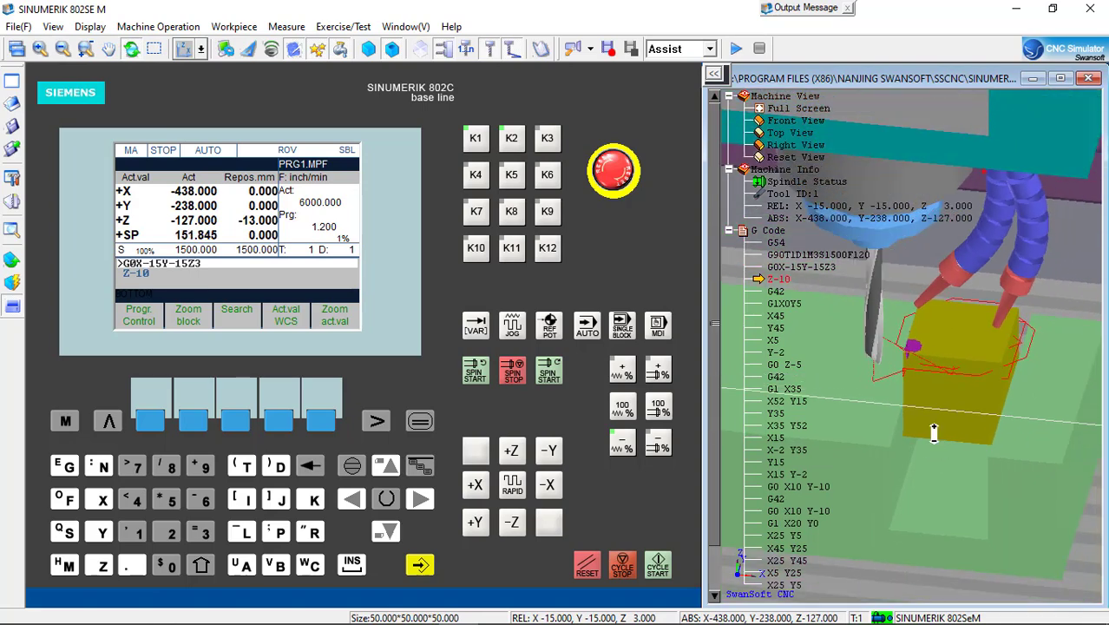
middle_click_drag(934, 432, 933, 455)
left_click_drag(933, 456, 903, 373)
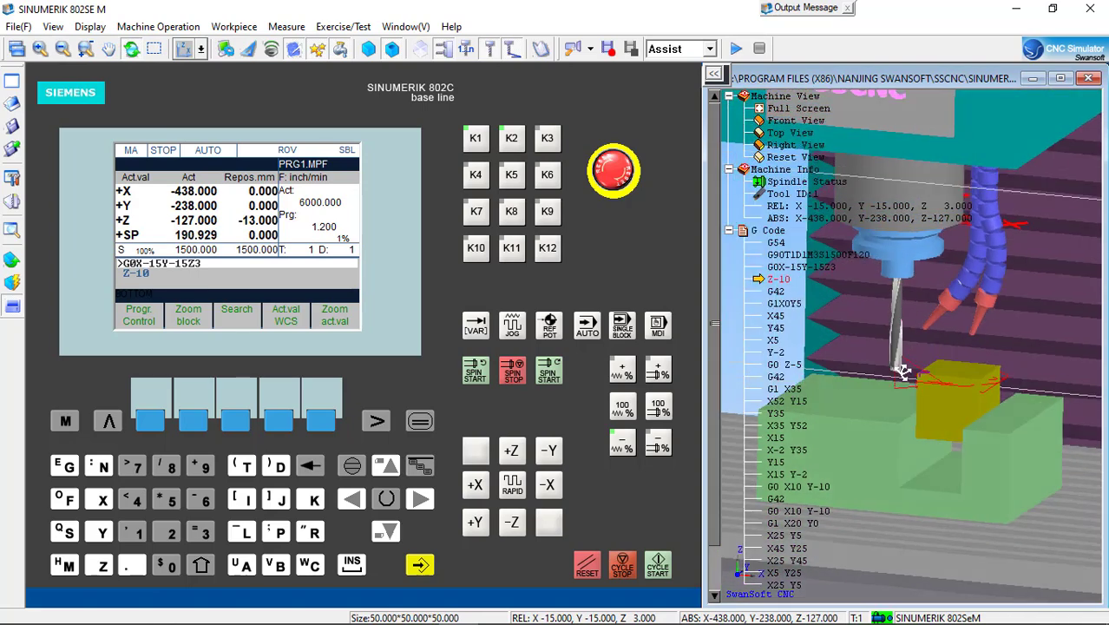
scroll(960, 386, "down", 3)
scroll(950, 395, "up", 8)
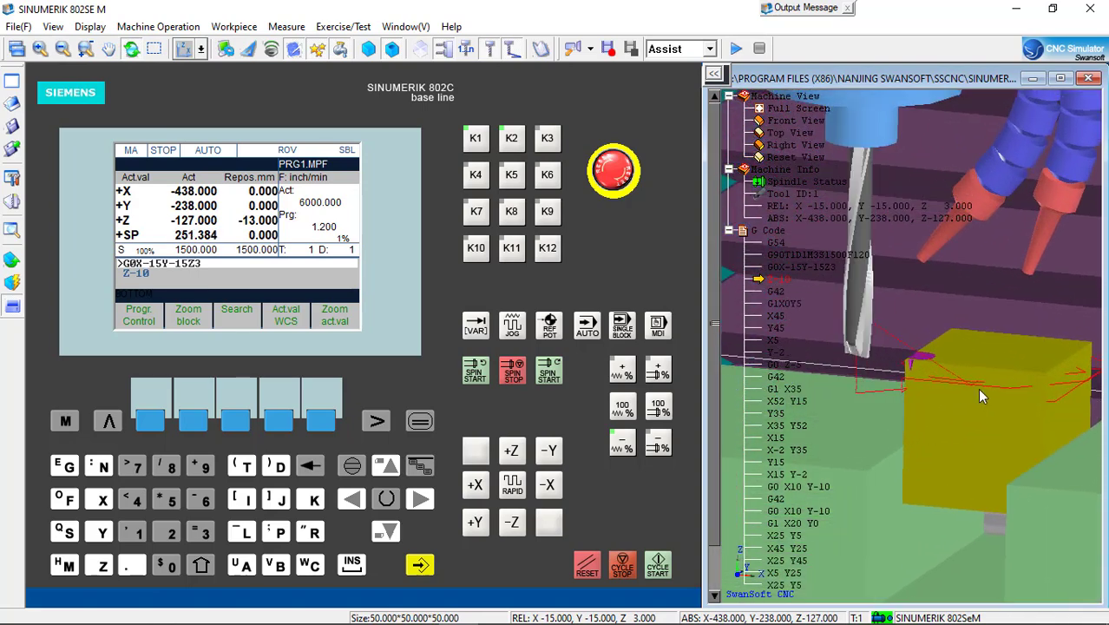
scroll(979, 396, "up", 1)
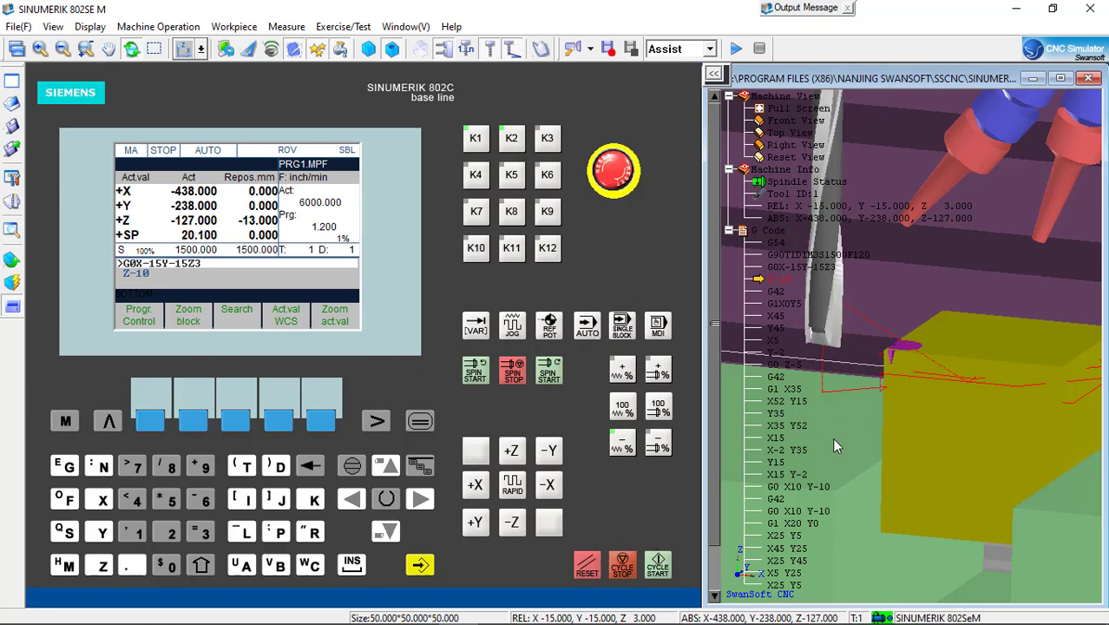
- Execute the blocks Z-10, G42 and G1X0Y5 singly to bring the compensated tool to the workpiece's first corner
left_click(657, 565)
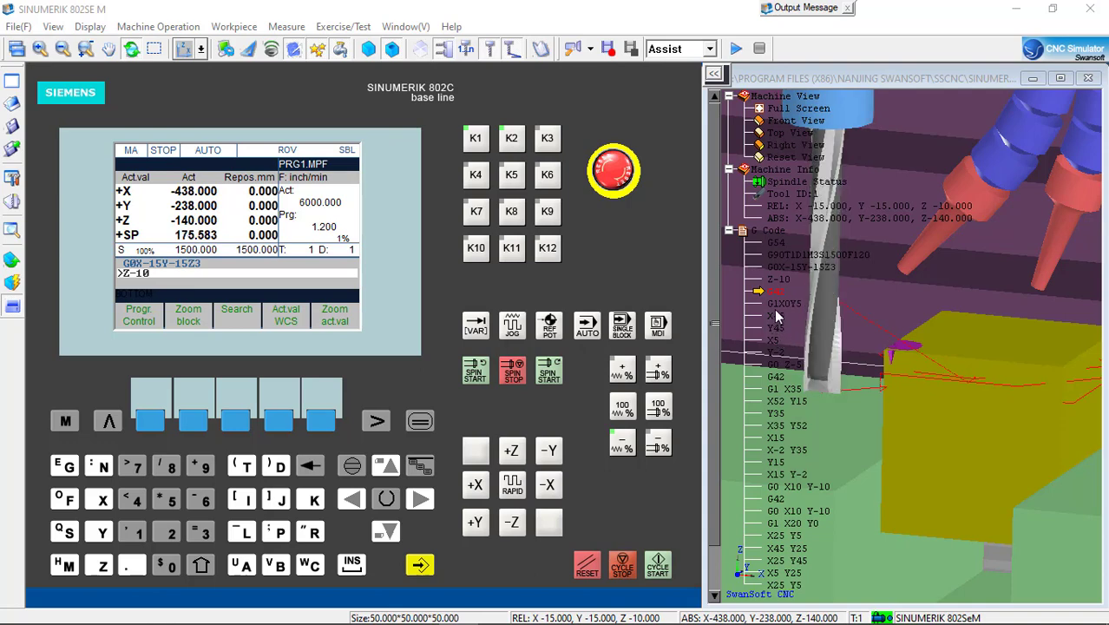
left_click(657, 565)
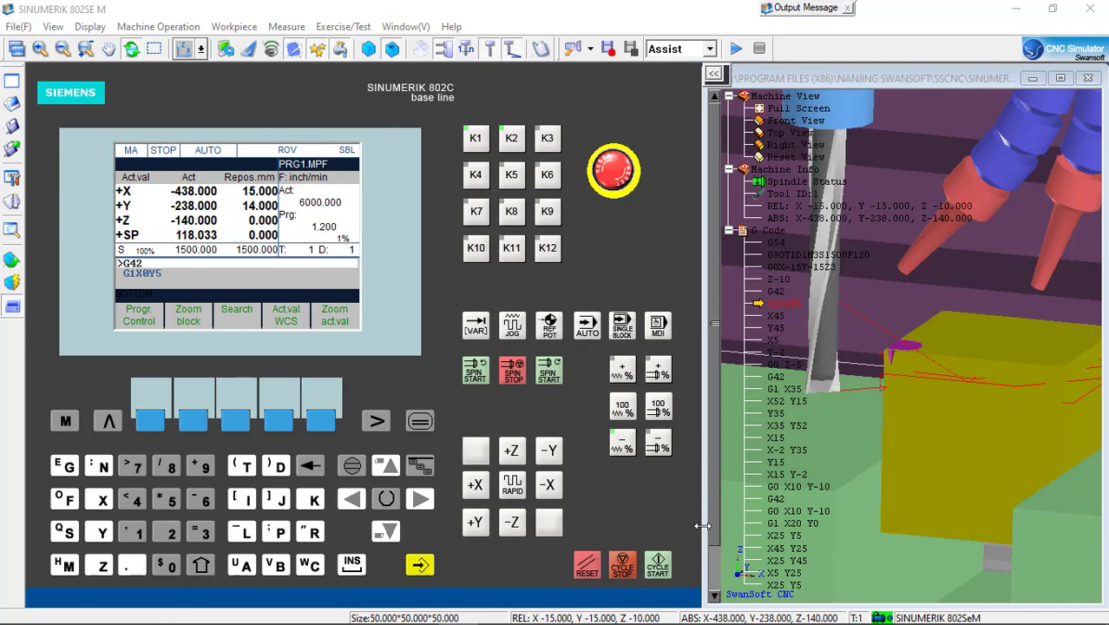
left_click(660, 568)
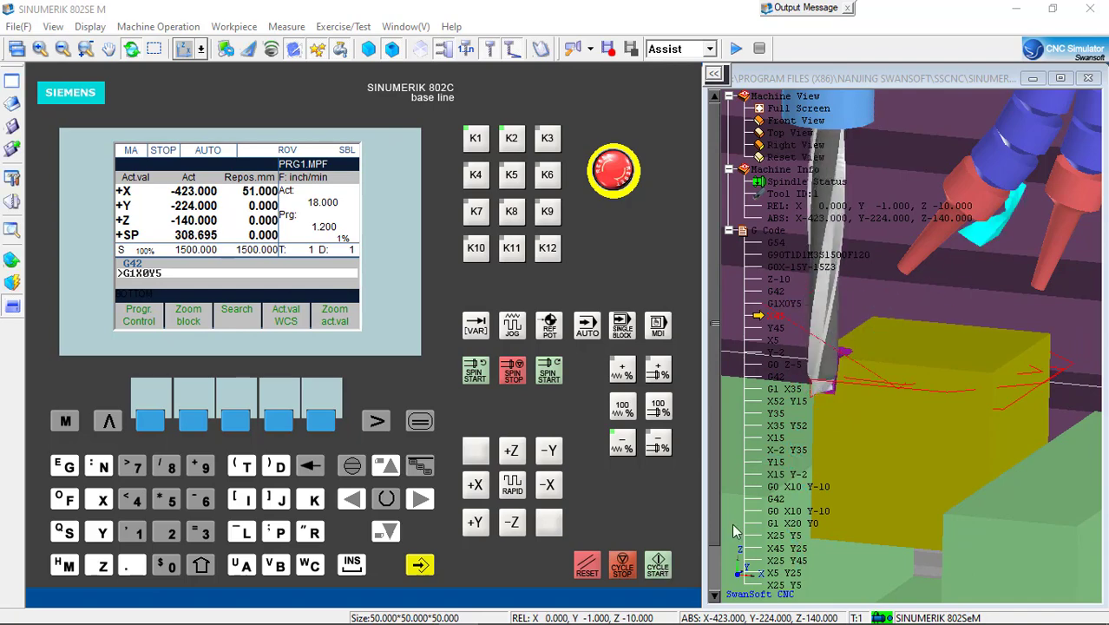
- Execute the X45 and Y45 blocks singly to mill the first two sides of the square contour
left_click_drag(844, 407, 894, 463)
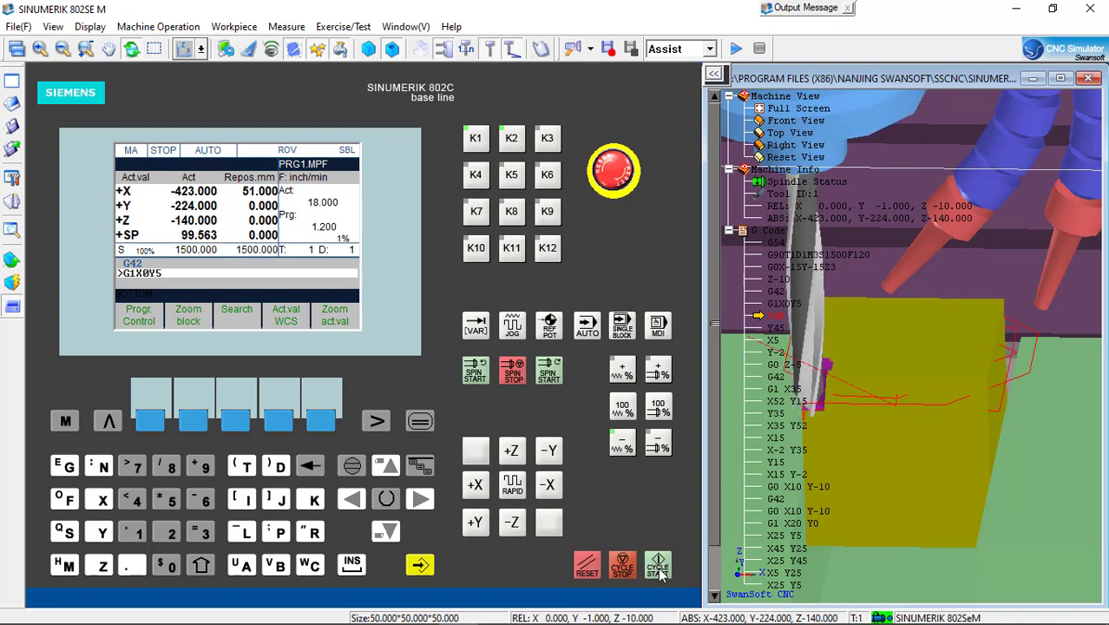
left_click(658, 566)
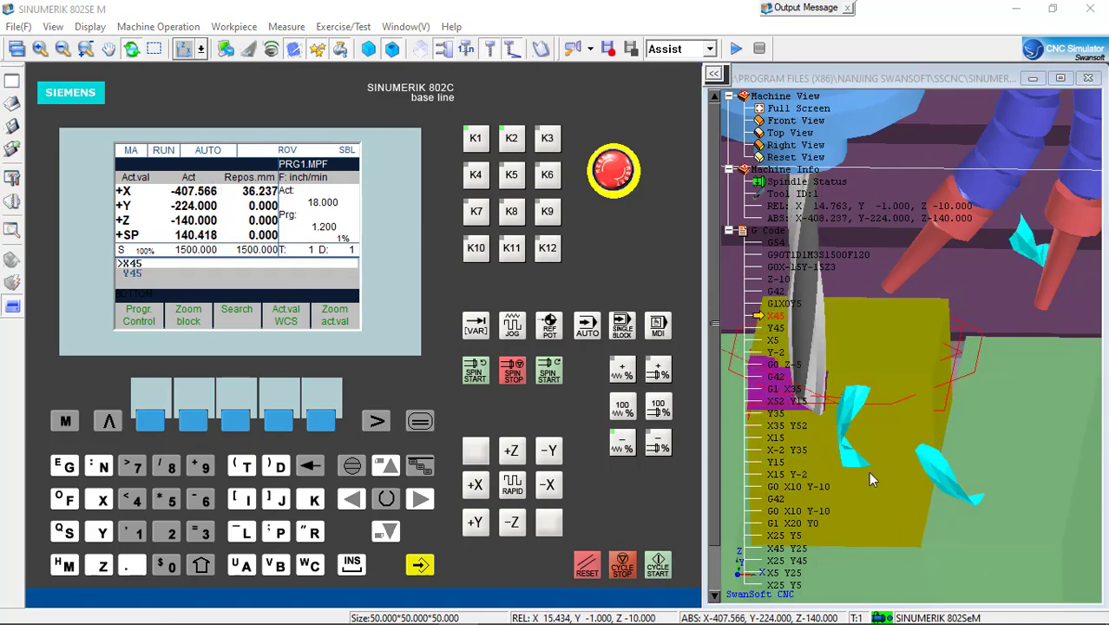
scroll(926, 460, "down", 4)
scroll(799, 456, "up", 2)
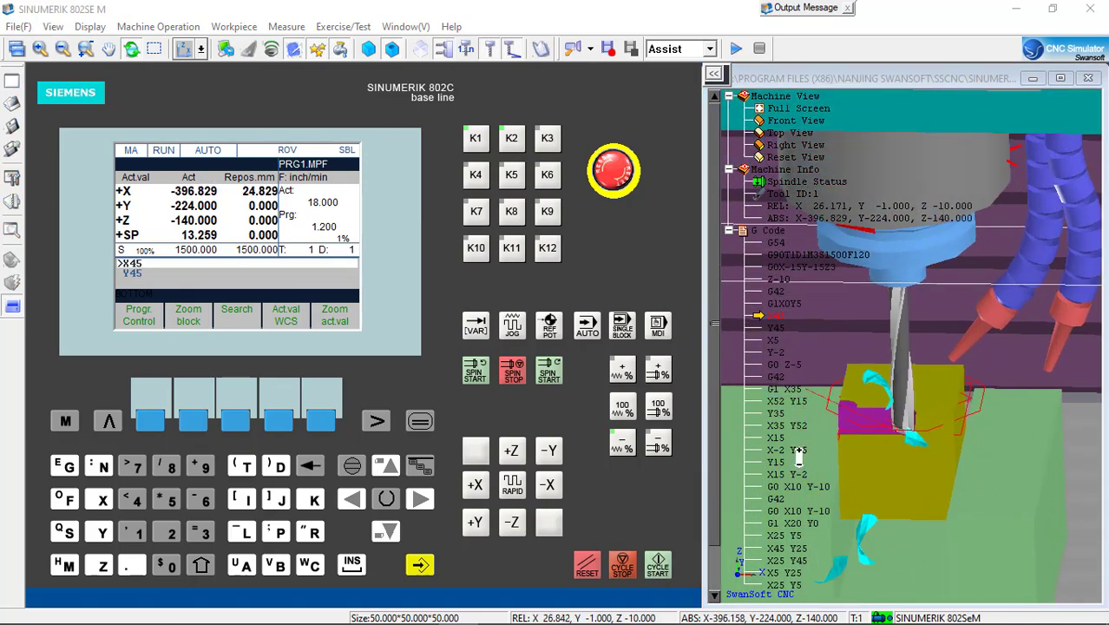
scroll(799, 458, "up", 2)
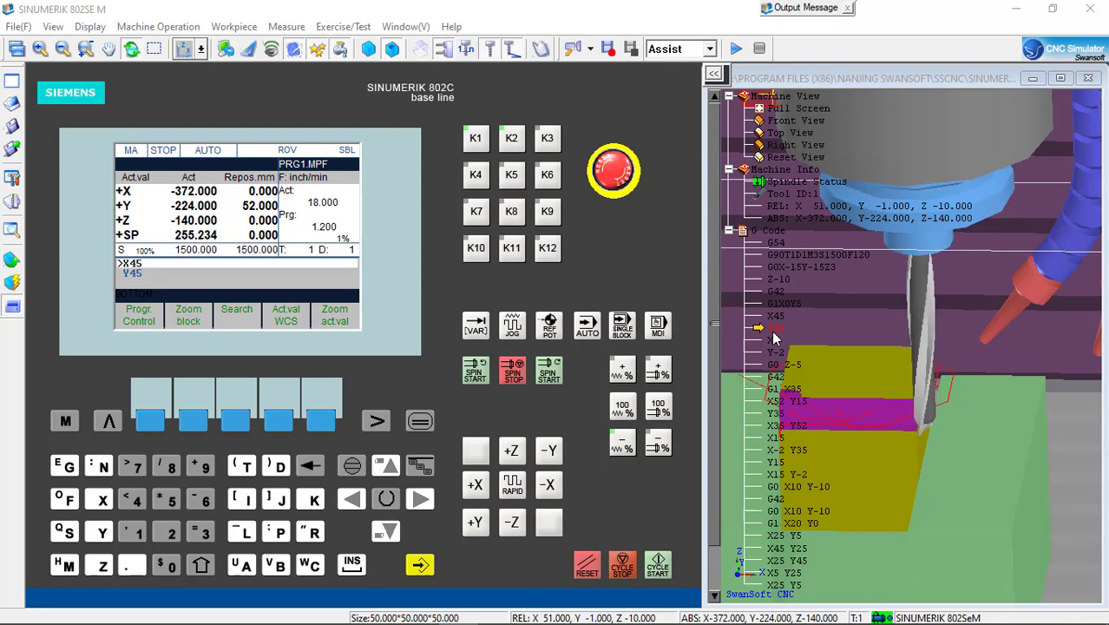
left_click(659, 569)
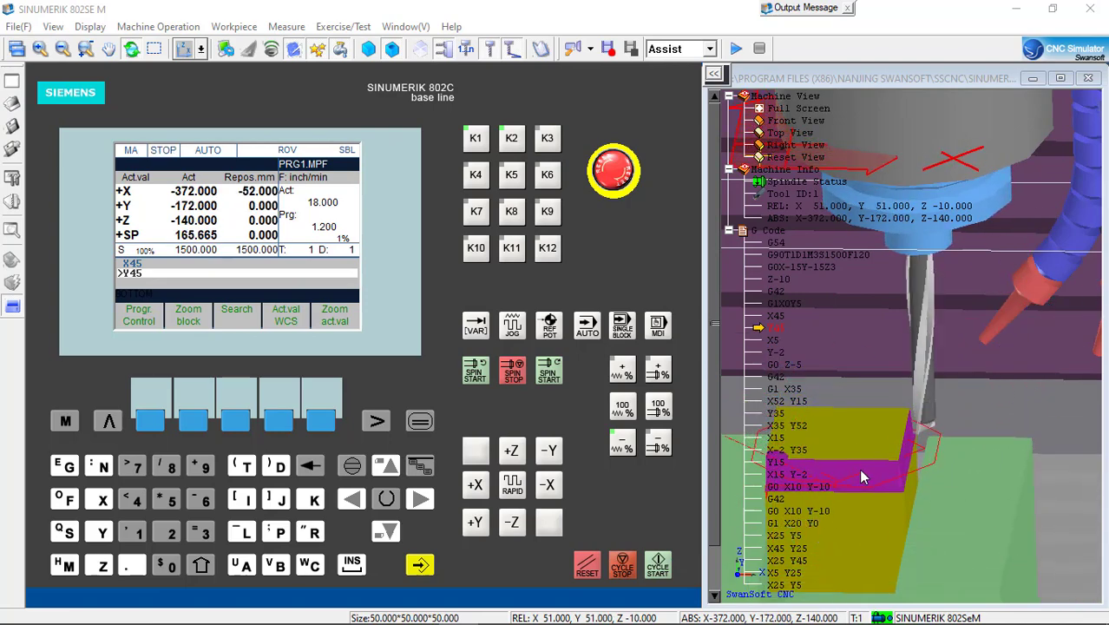
- Execute the X5 block to mill the back side of the square contour, keeping the tool in view
left_click_drag(861, 470, 721, 512)
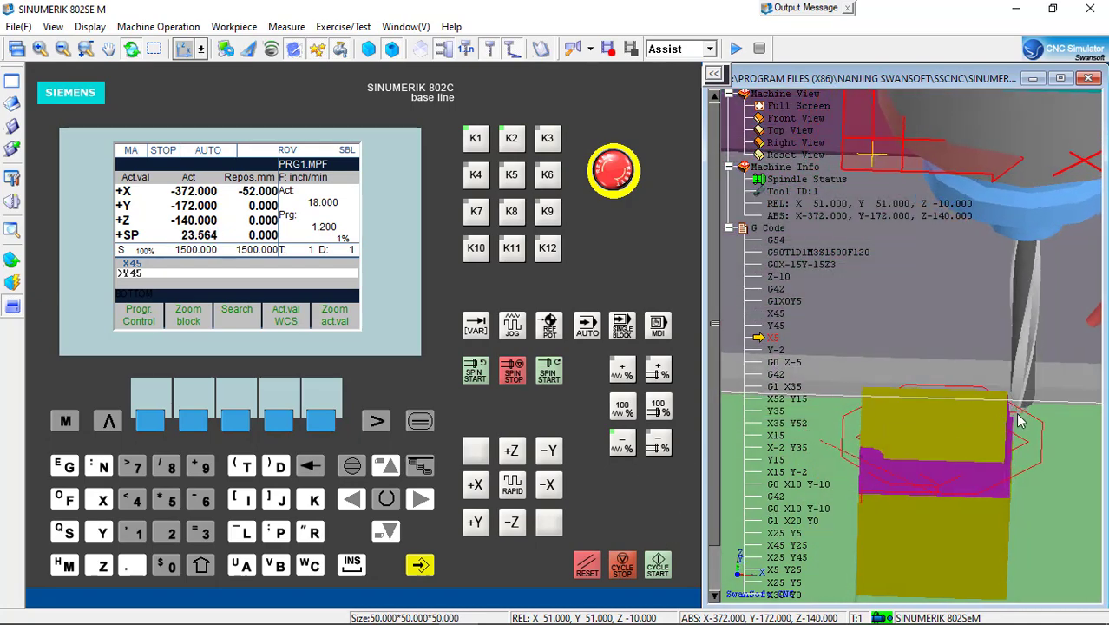
left_click(657, 566)
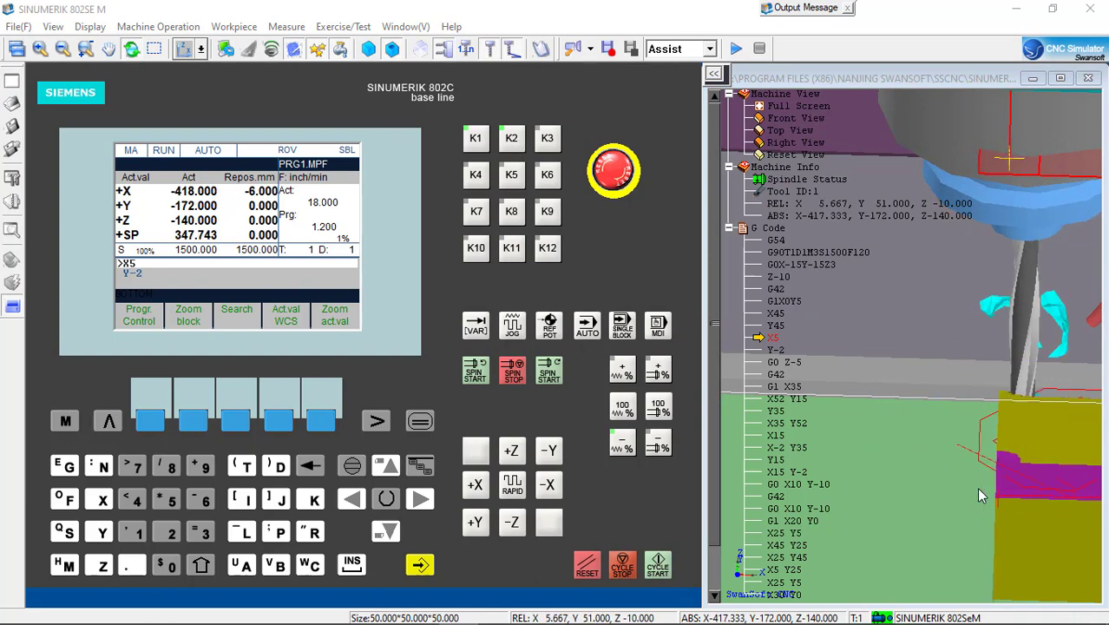
scroll(905, 461, "down", 2)
scroll(1090, 485, "up", 4)
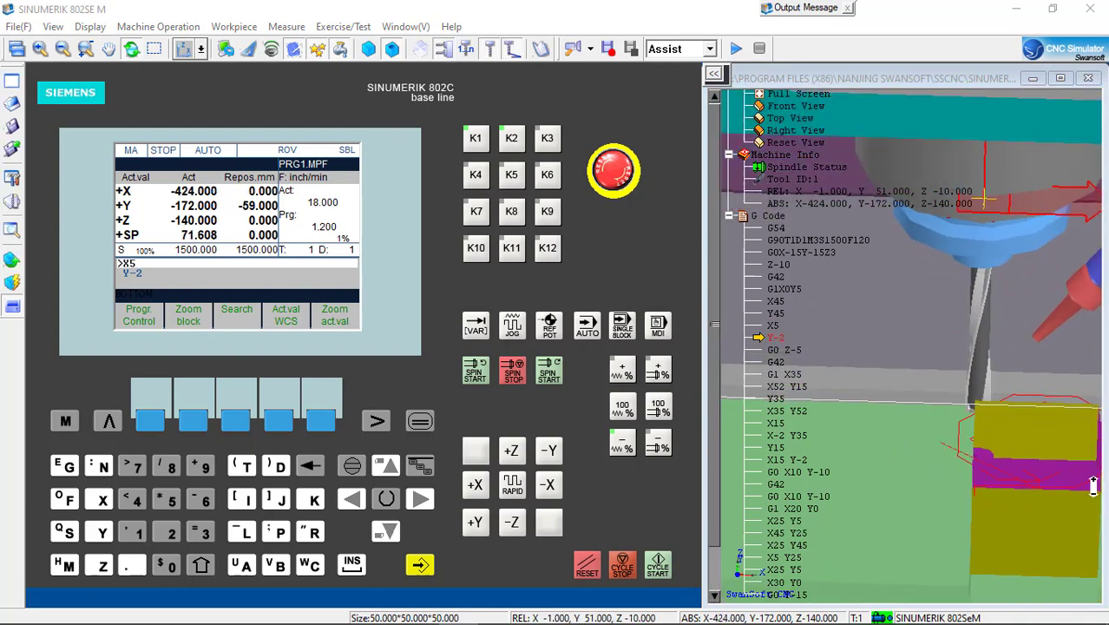
scroll(1046, 483, "up", 2)
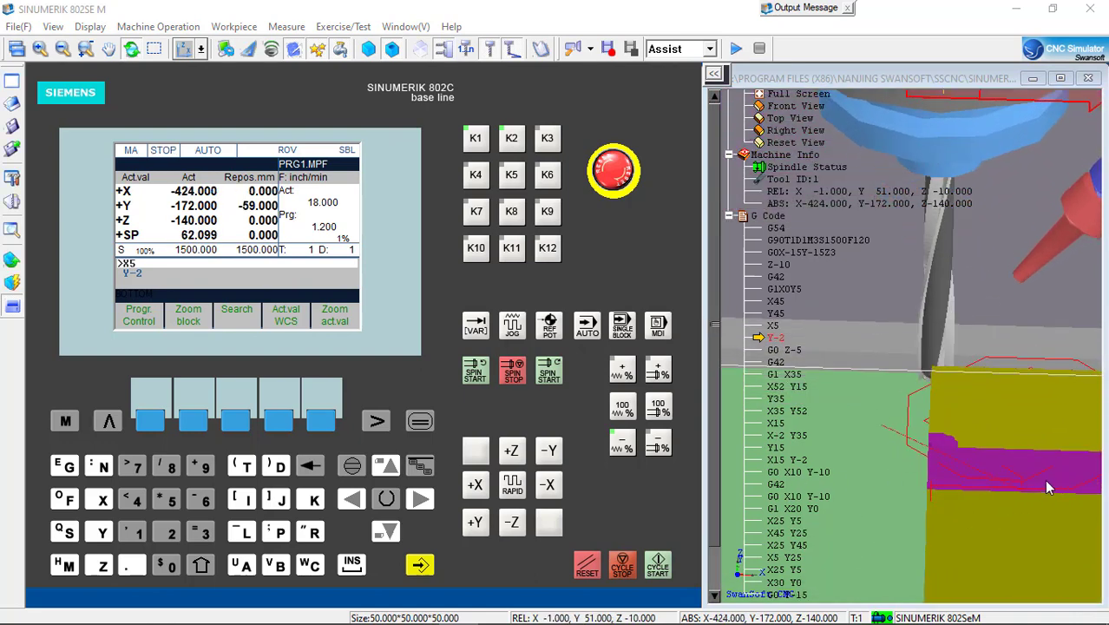
- Execute the Y-2 block to mill the last side of the square contour, and inspect the milled step around the workpiece
left_click(656, 565)
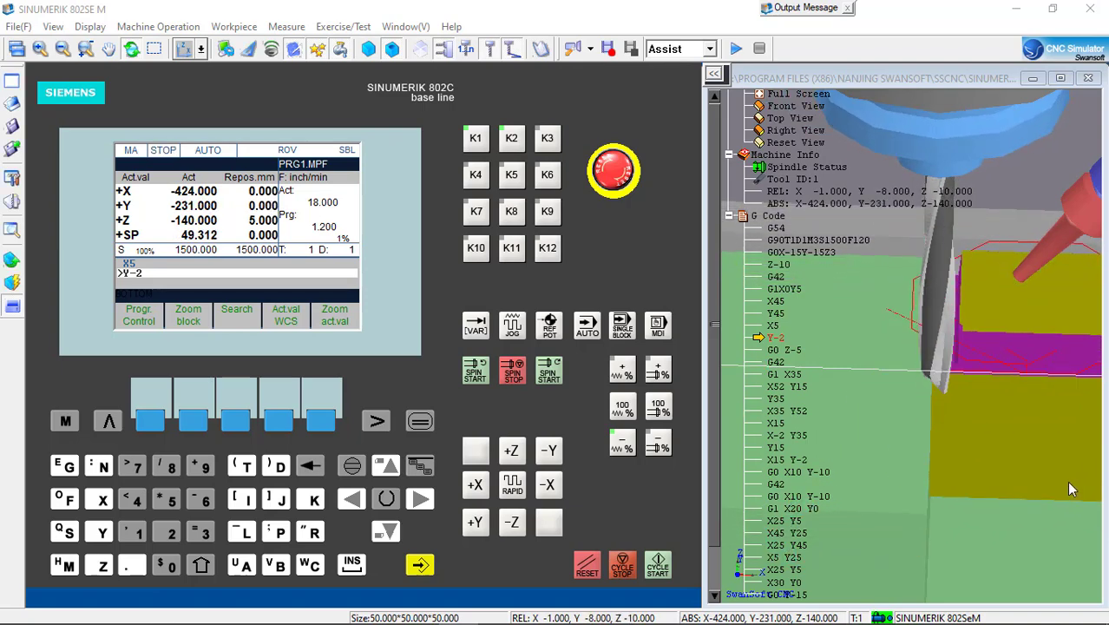
scroll(971, 465, "down", 2)
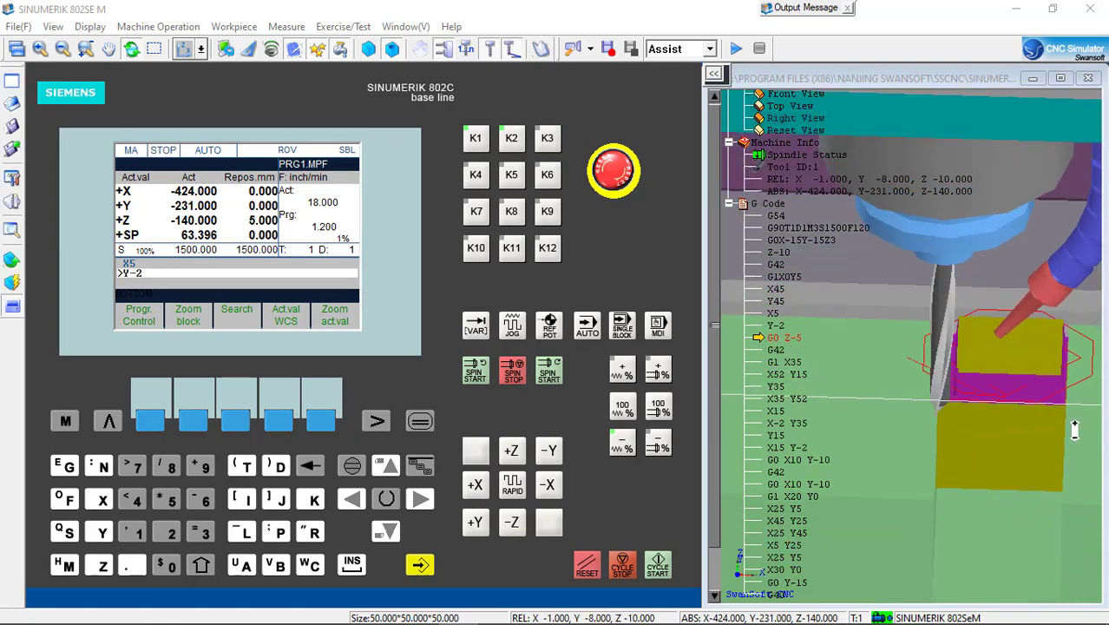
scroll(1067, 428, "up", 5)
left_click_drag(1041, 497, 931, 417)
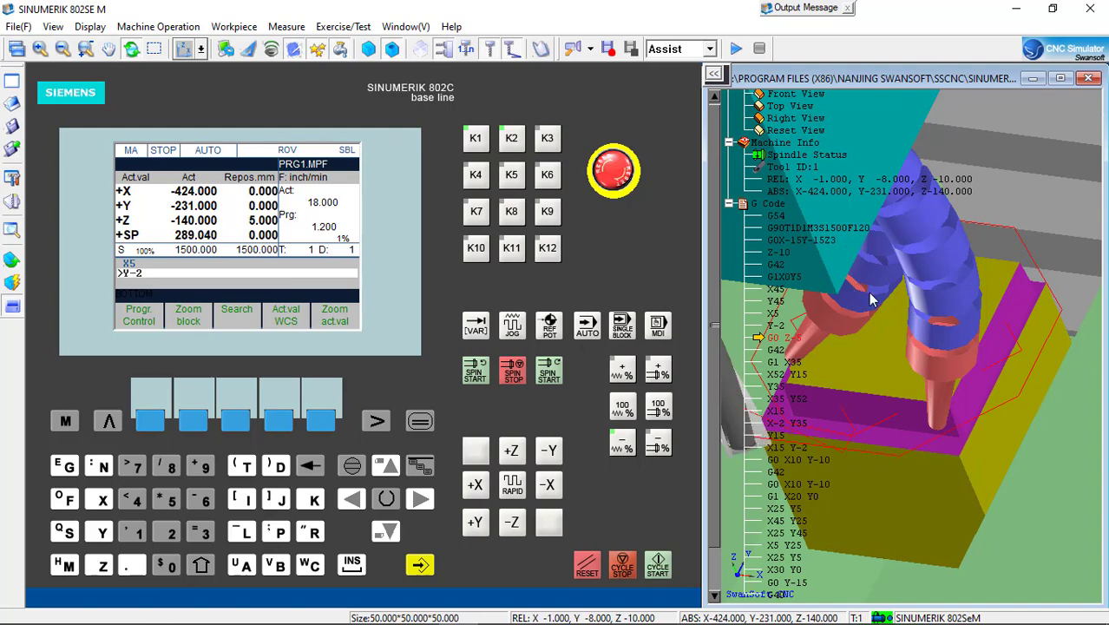
- Reset the program run and return the Z, X and Y axes to the reference point
left_click_drag(927, 348, 994, 311)
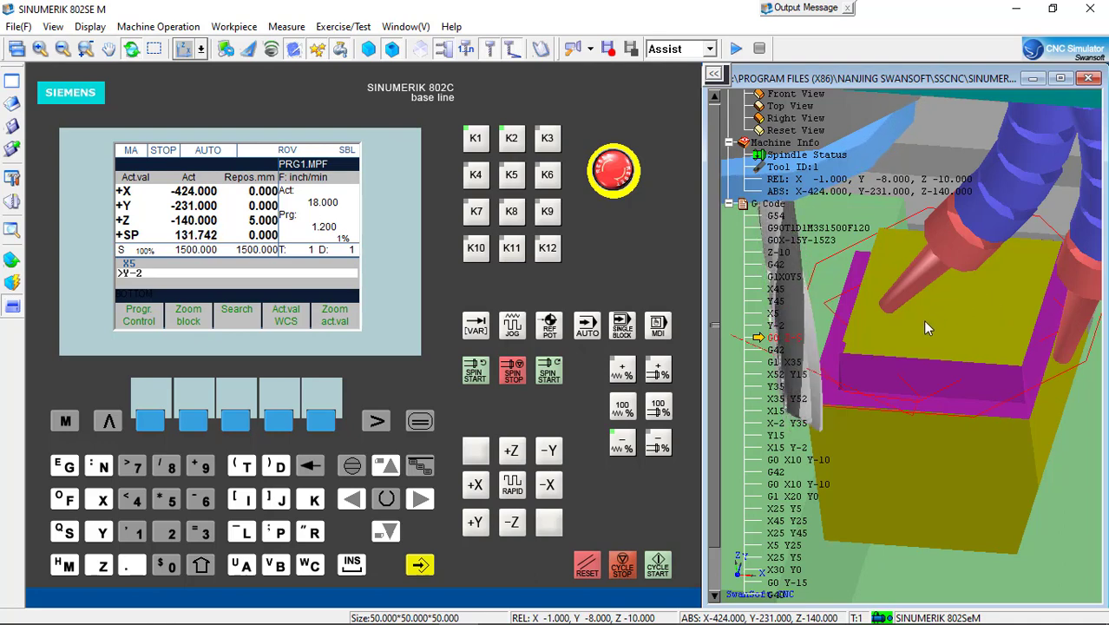
left_click_drag(874, 370, 911, 337)
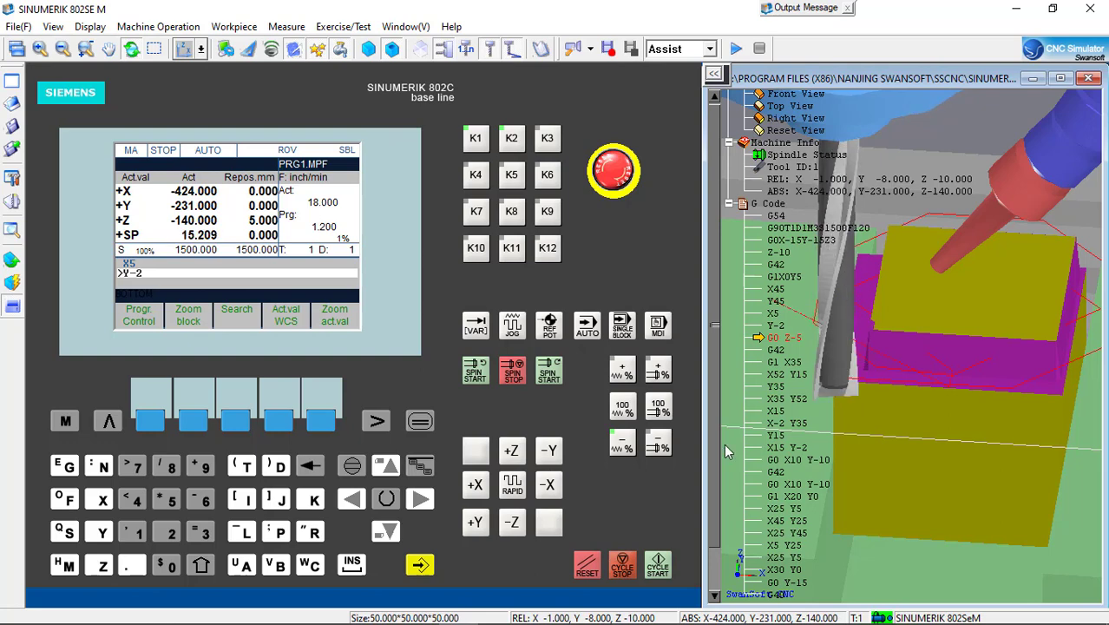
left_click(588, 567)
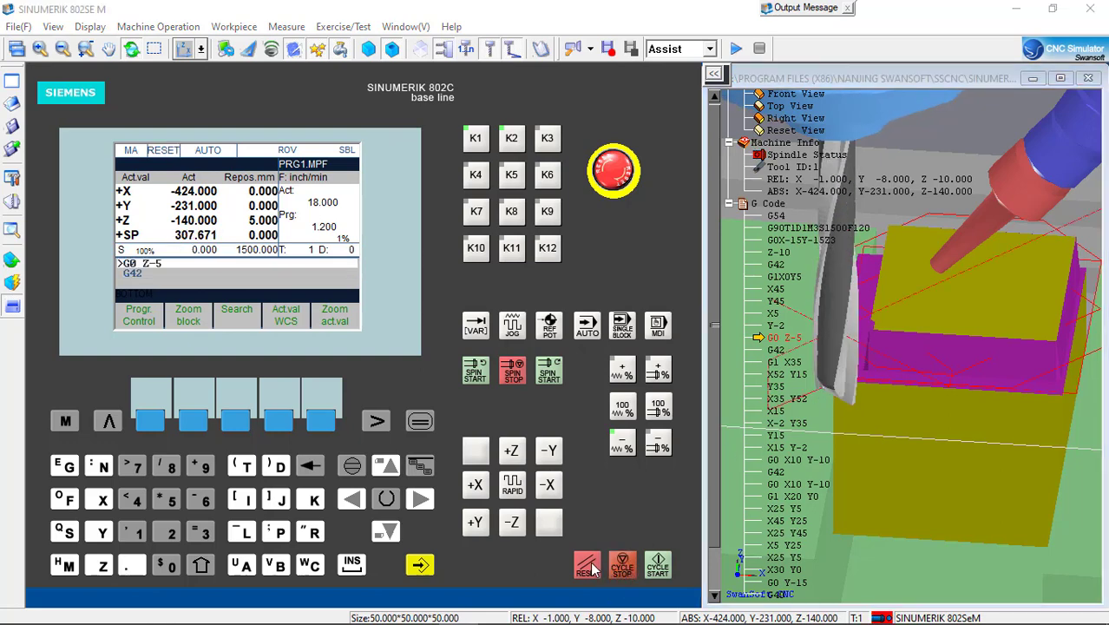
left_click(550, 322)
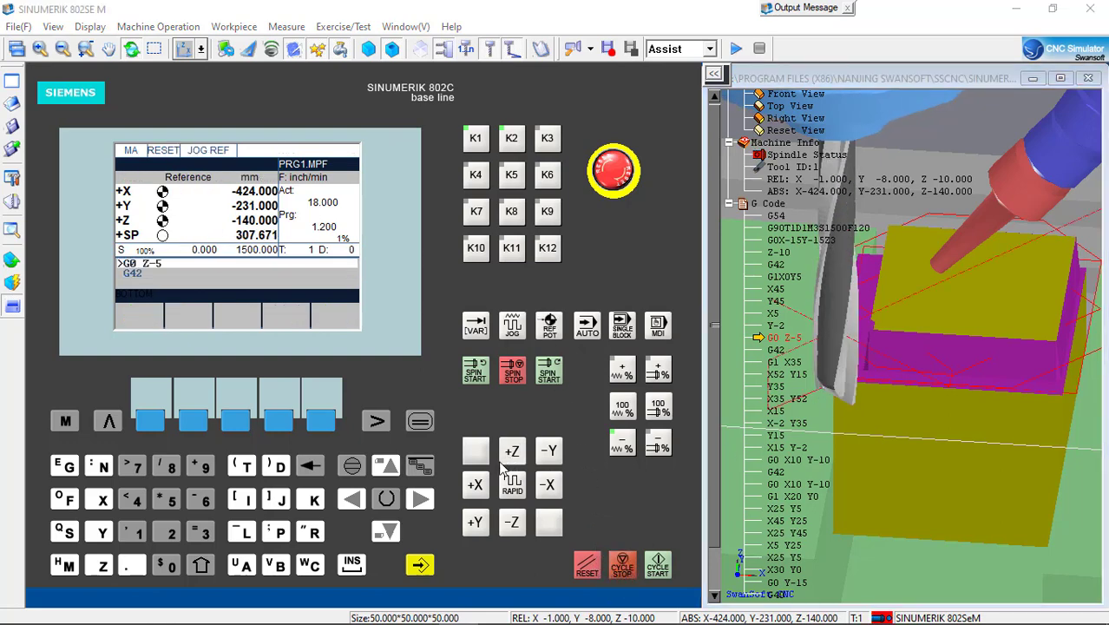
left_click(511, 450)
left_click(474, 484)
left_click(475, 522)
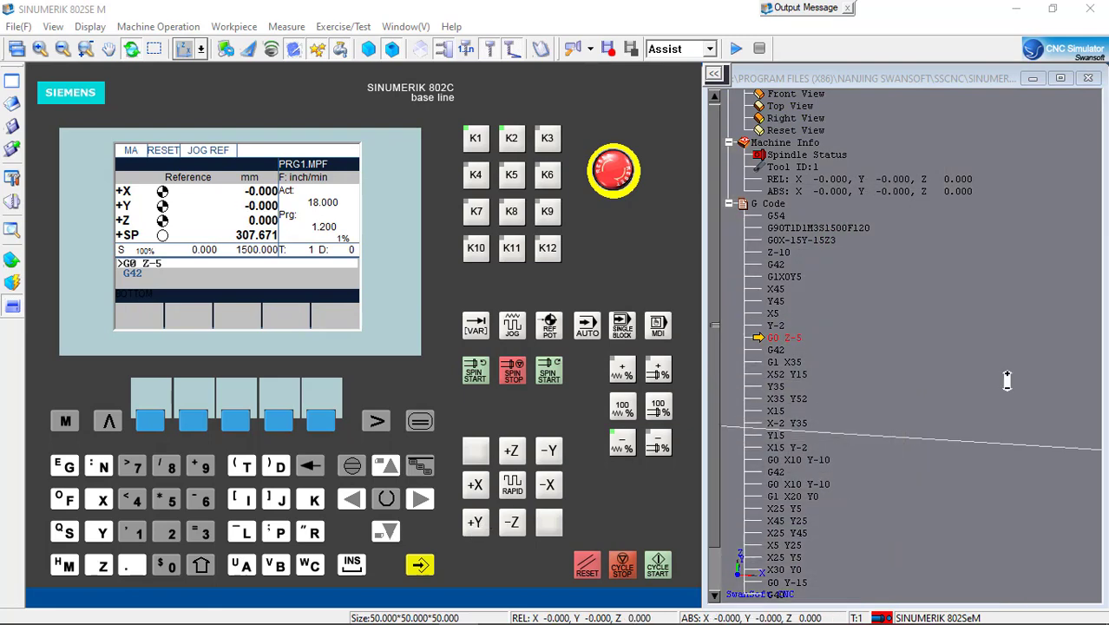
scroll(1007, 380, "down", 6)
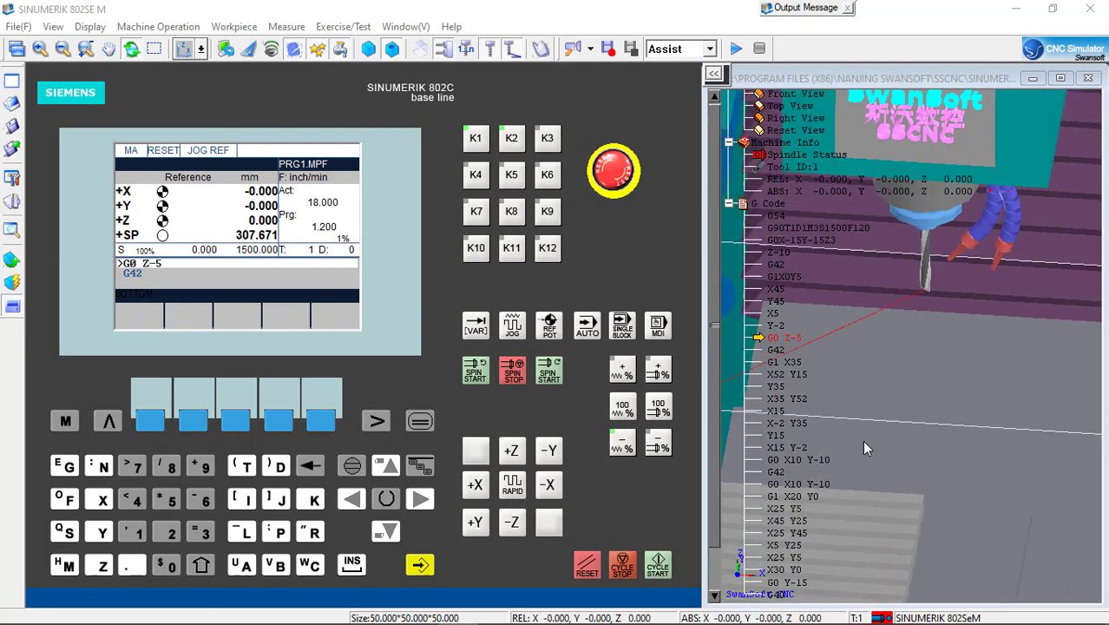
scroll(864, 448, "down", 3)
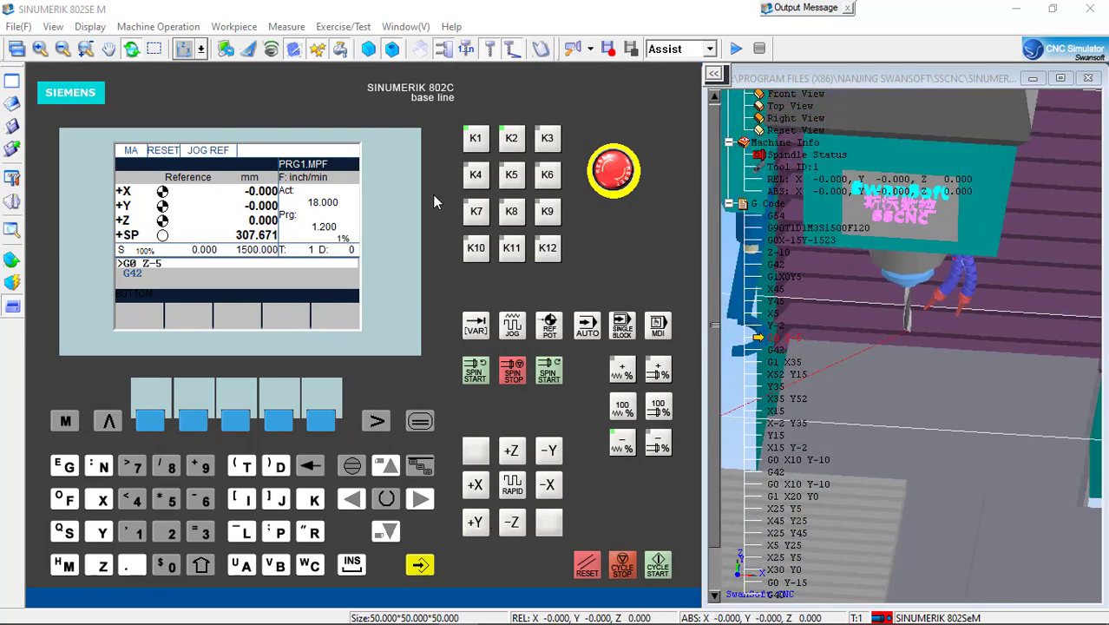
- Open the settable zero offsets and set the G54 X offset to -425 mm
left_click(418, 424)
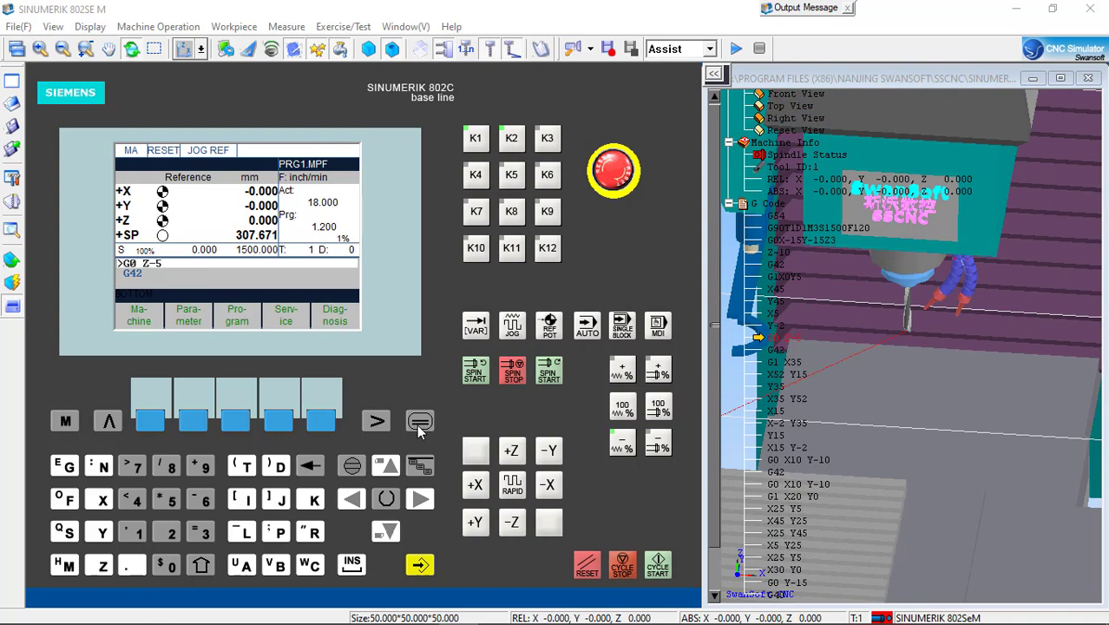
left_click(192, 422)
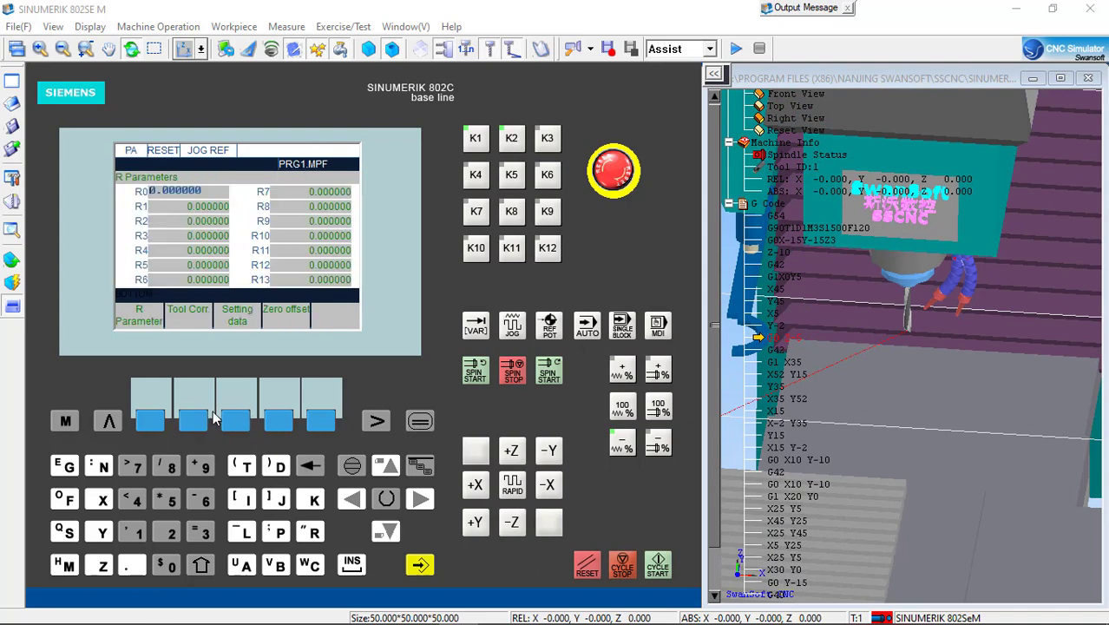
left_click(276, 422)
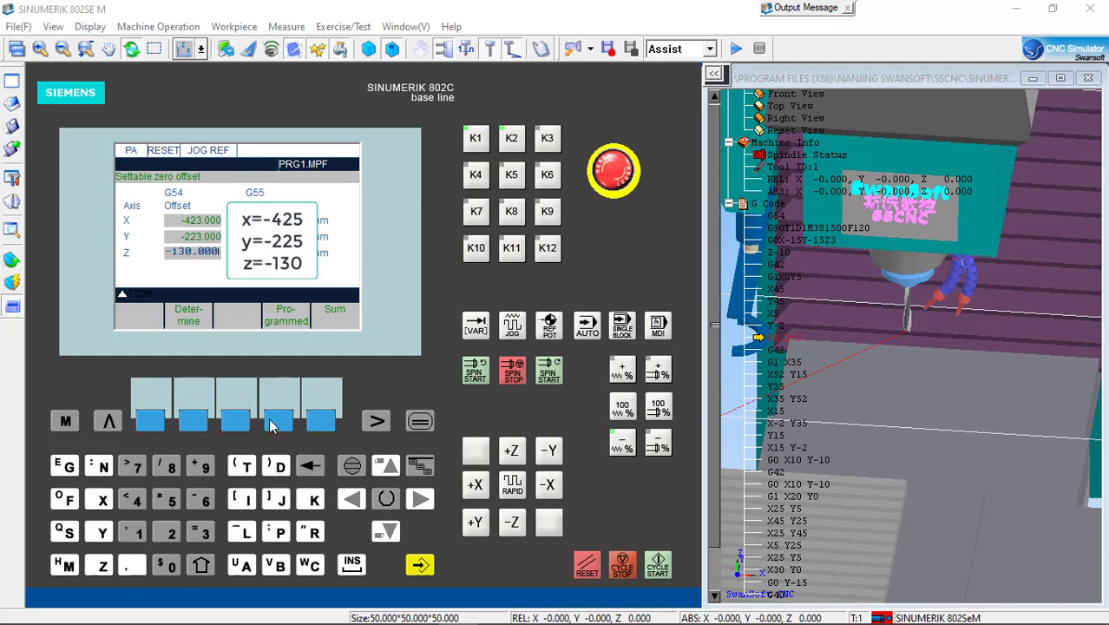
key("Up")
key("Up")
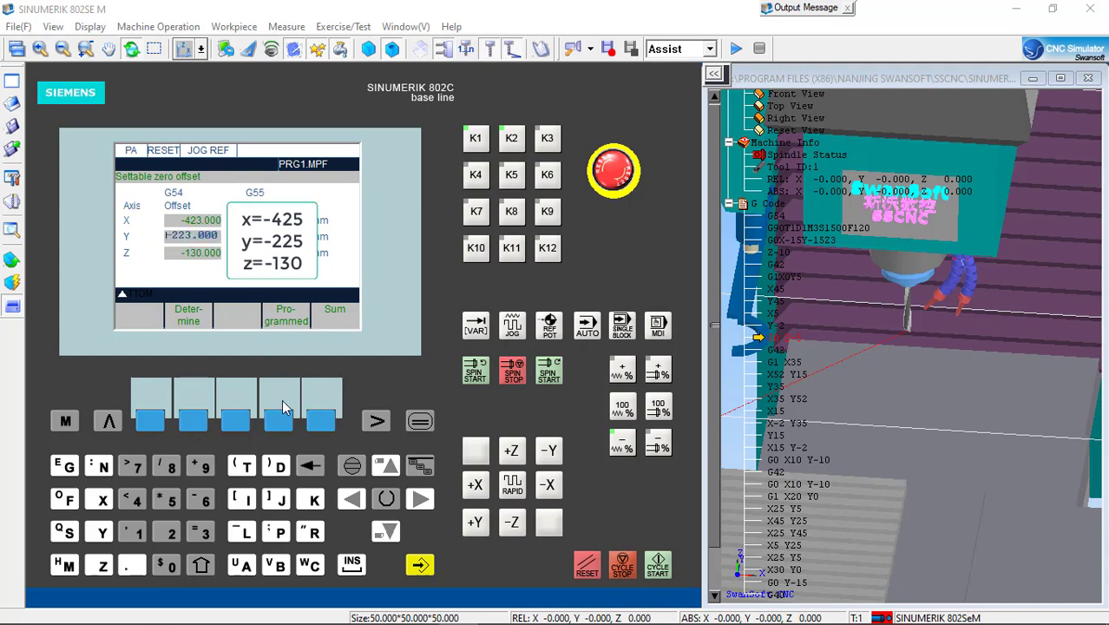
key("Down")
key("Up")
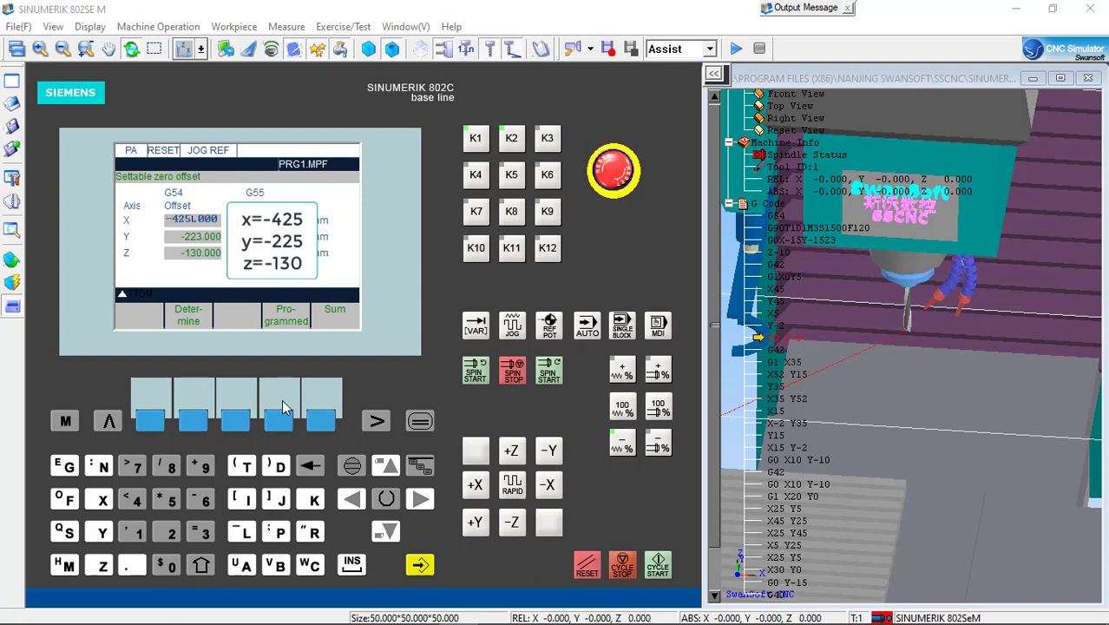
key("Down")
- Set the G54 Y offset to -225 mm and return to the machine position display
key("Down")
key("Up")
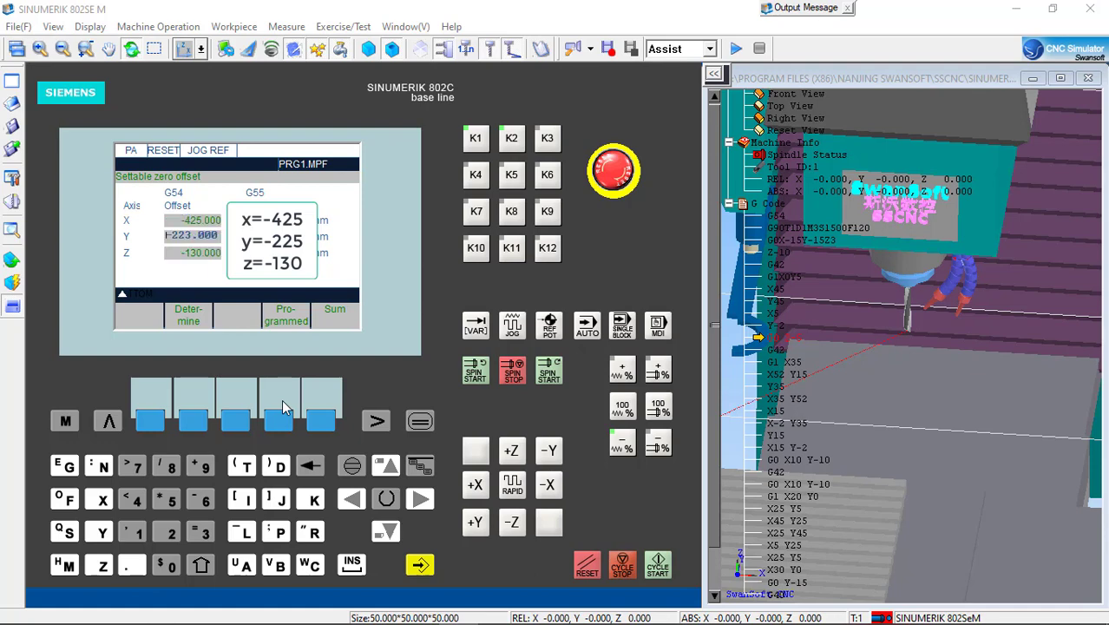
key("BackSpace")
type("5")
key("Down")
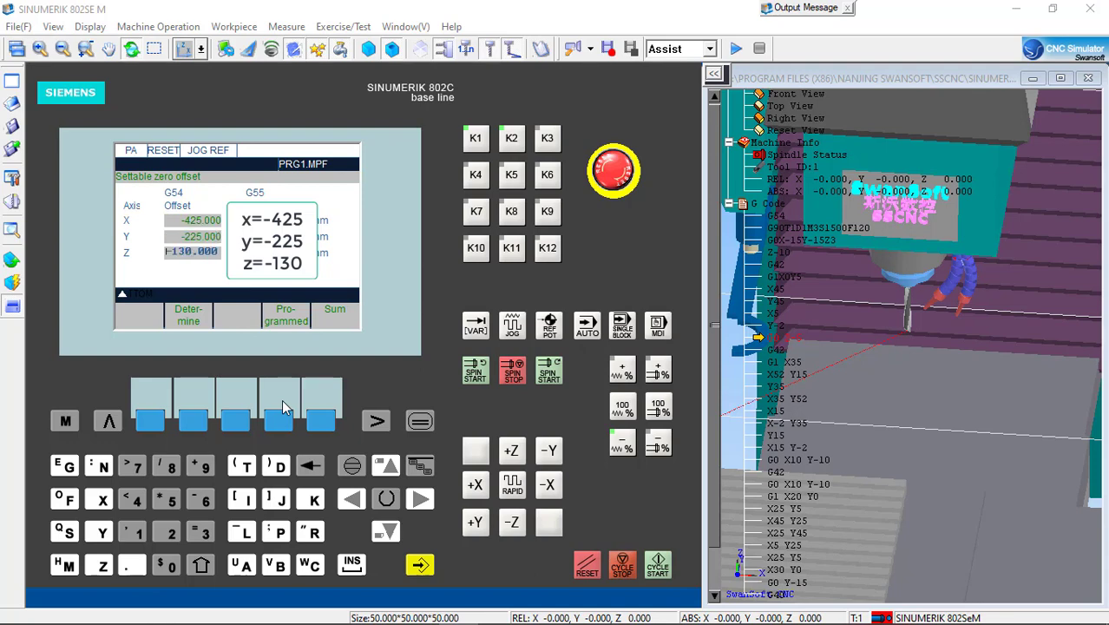
left_click(110, 421)
left_click(66, 422)
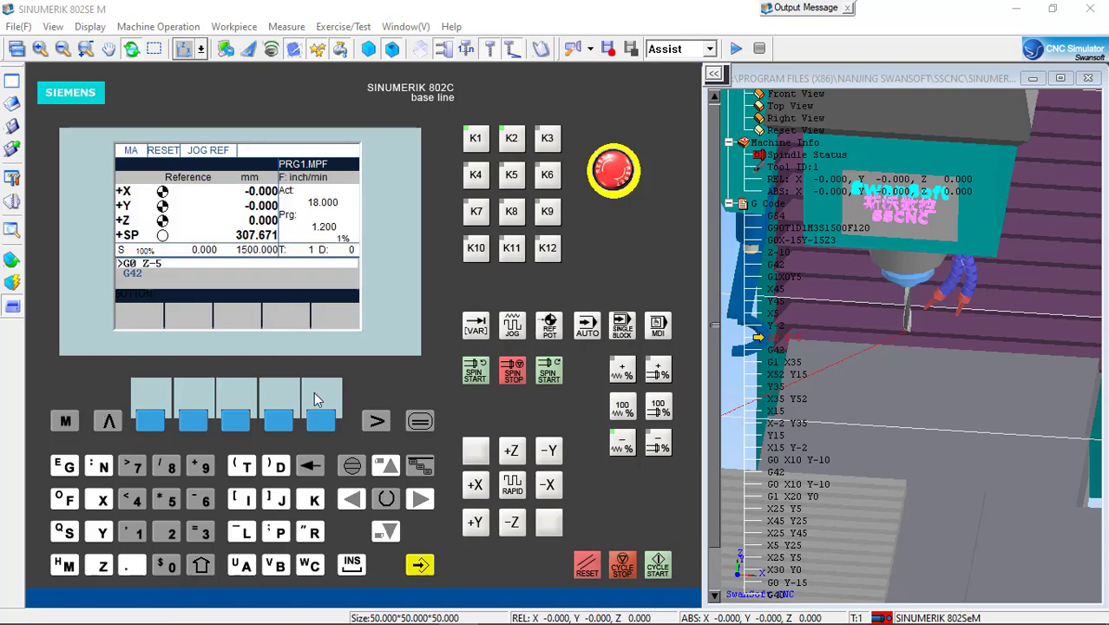
- Replace the milled part with an uncut 50 × 50 × 50 box workpiece of 08F Low carbon steel
scroll(868, 451, "down", 10)
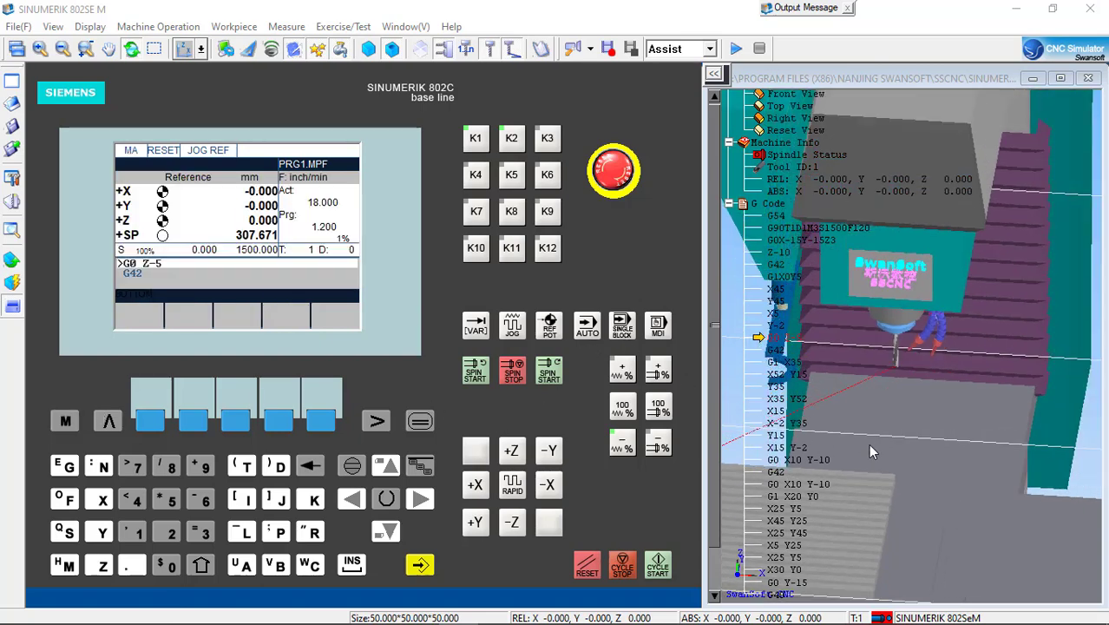
scroll(892, 476, "up", 8)
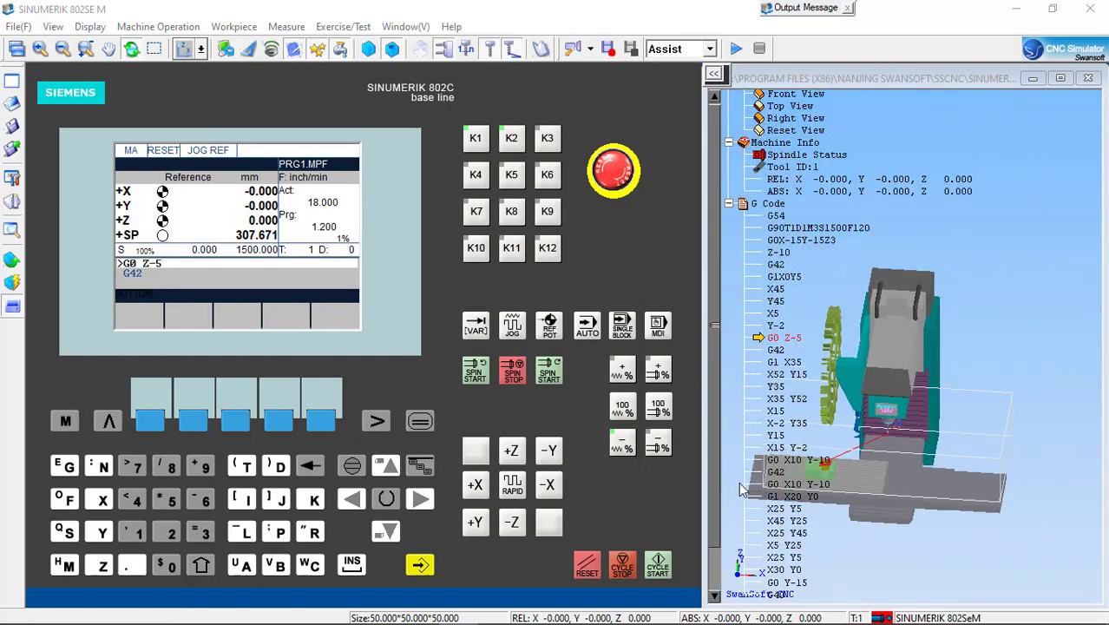
scroll(807, 476, "up", 5)
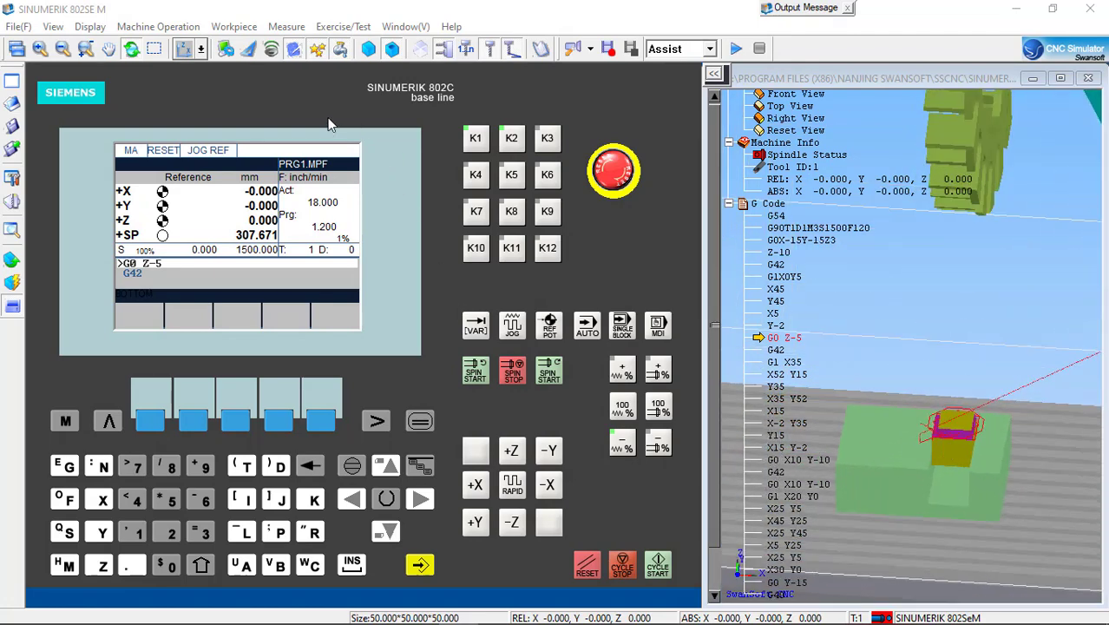
left_click(228, 27)
left_click(252, 48)
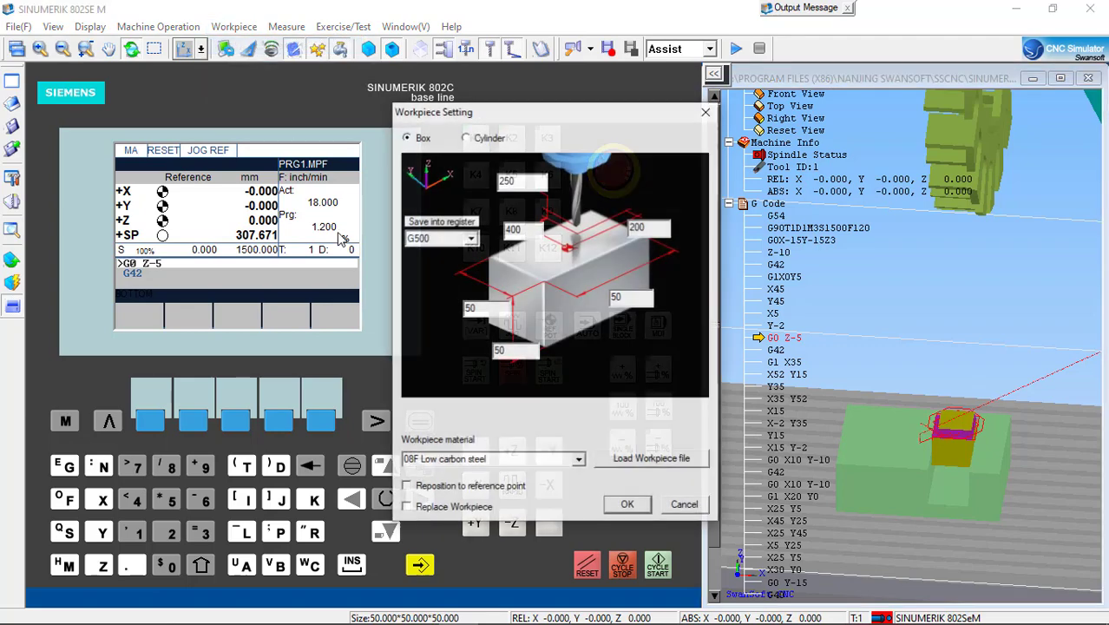
left_click(629, 506)
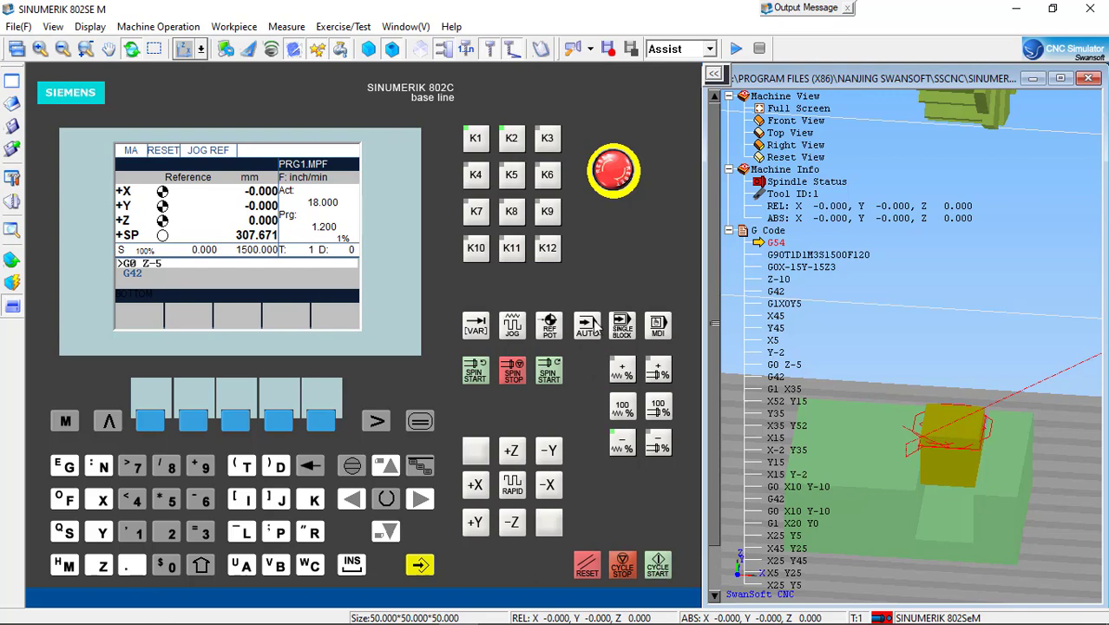
- Run PRG1.MPF from G54 in automatic single-block mode through the G0X-15Y-15Z3 approach block, keeping the tool and workpiece in view
left_click(618, 325)
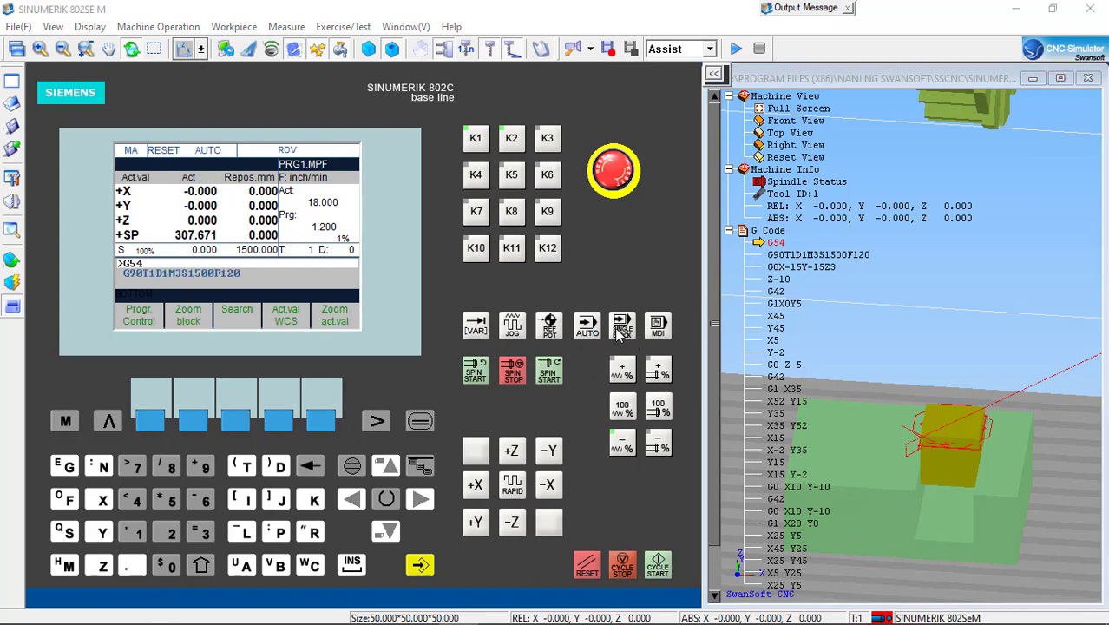
left_click(658, 566)
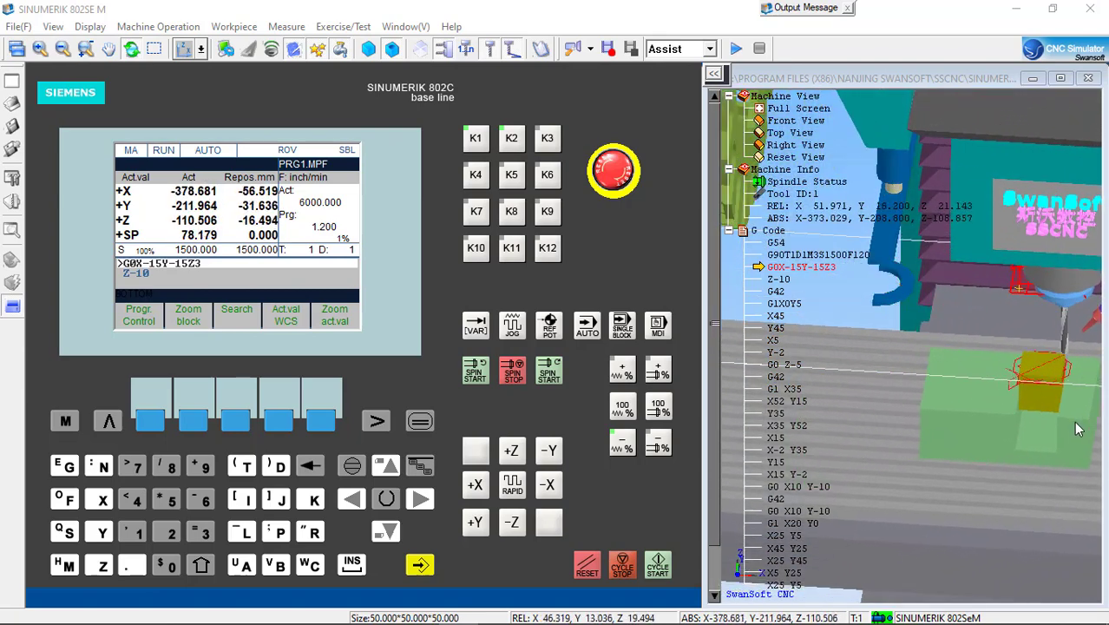
scroll(1048, 423, "down", 5)
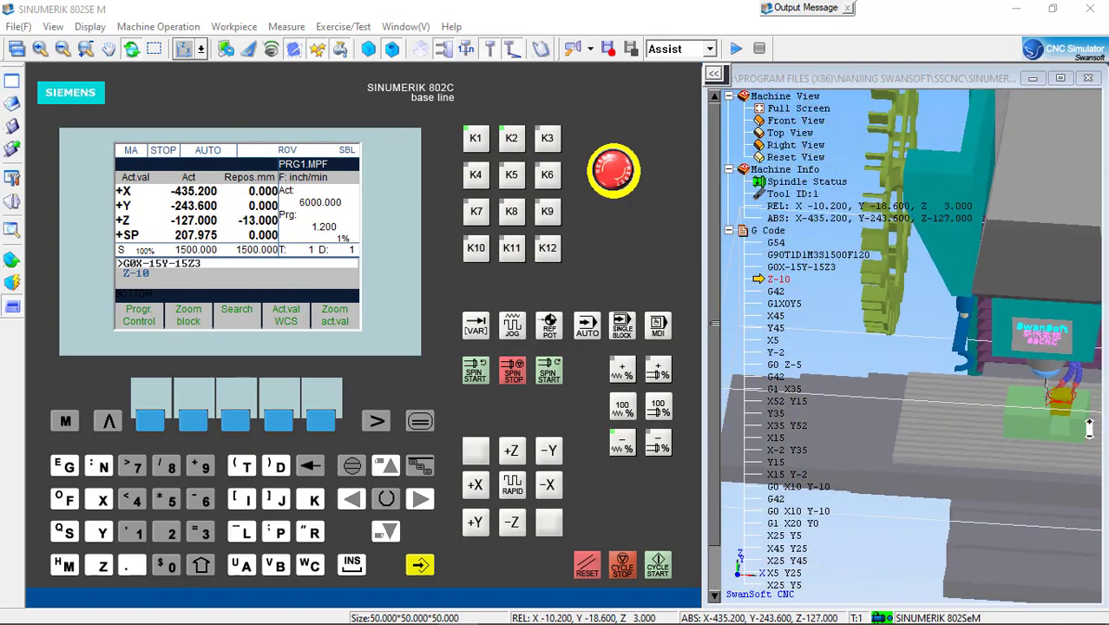
scroll(1089, 427, "up", 3)
scroll(1104, 426, "up", 3)
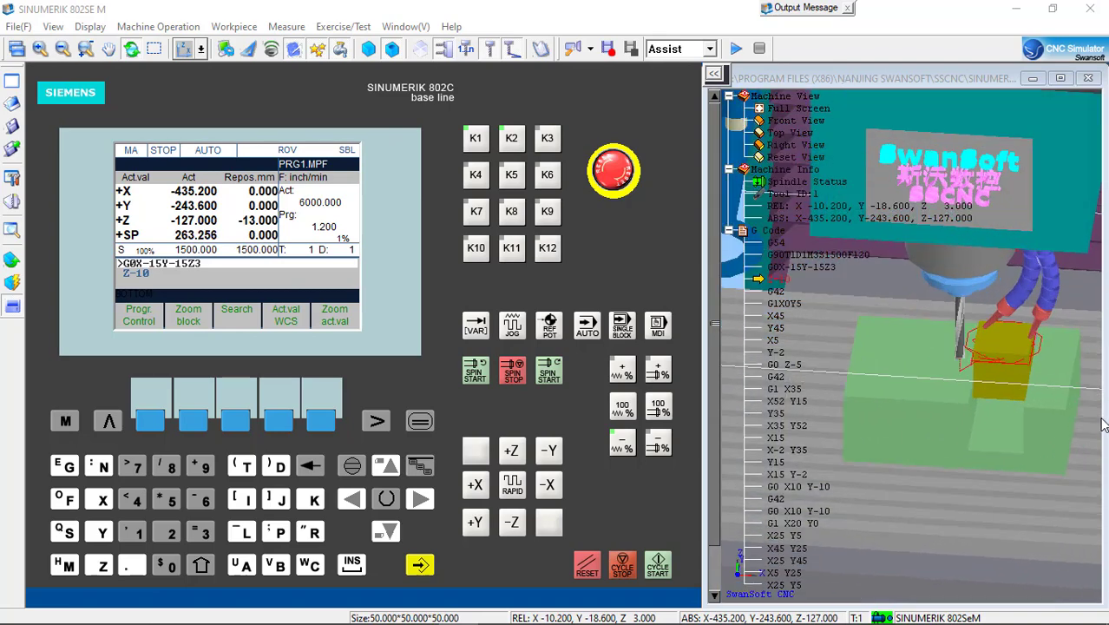
scroll(1079, 323, "up", 5)
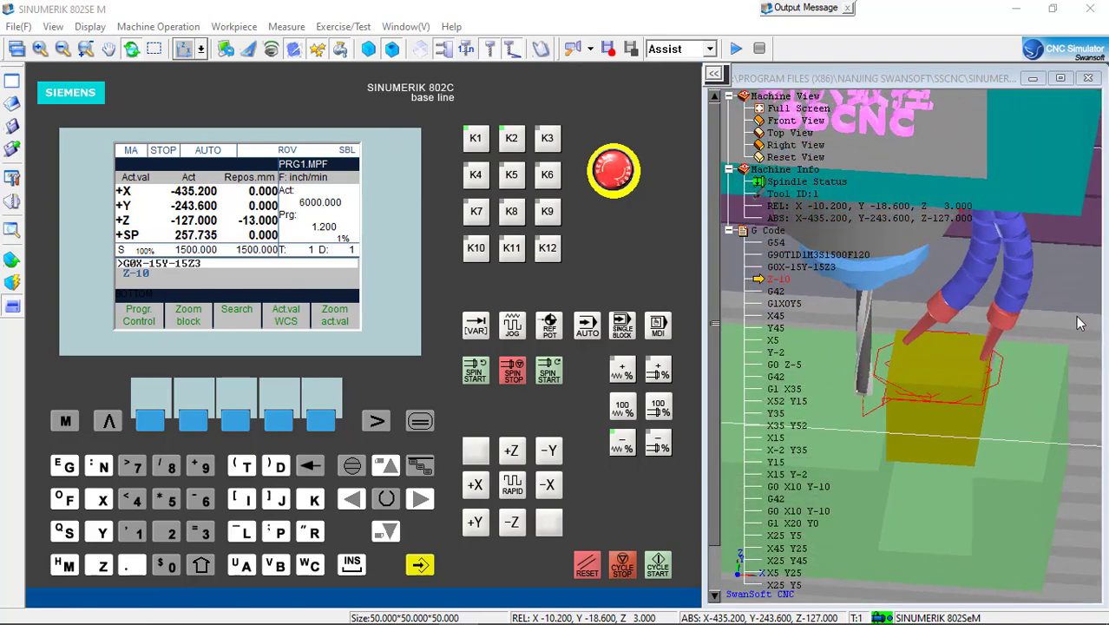
- Review the G54 zero offset values for X, Y and Z, and return to the machine position display
left_click(422, 422)
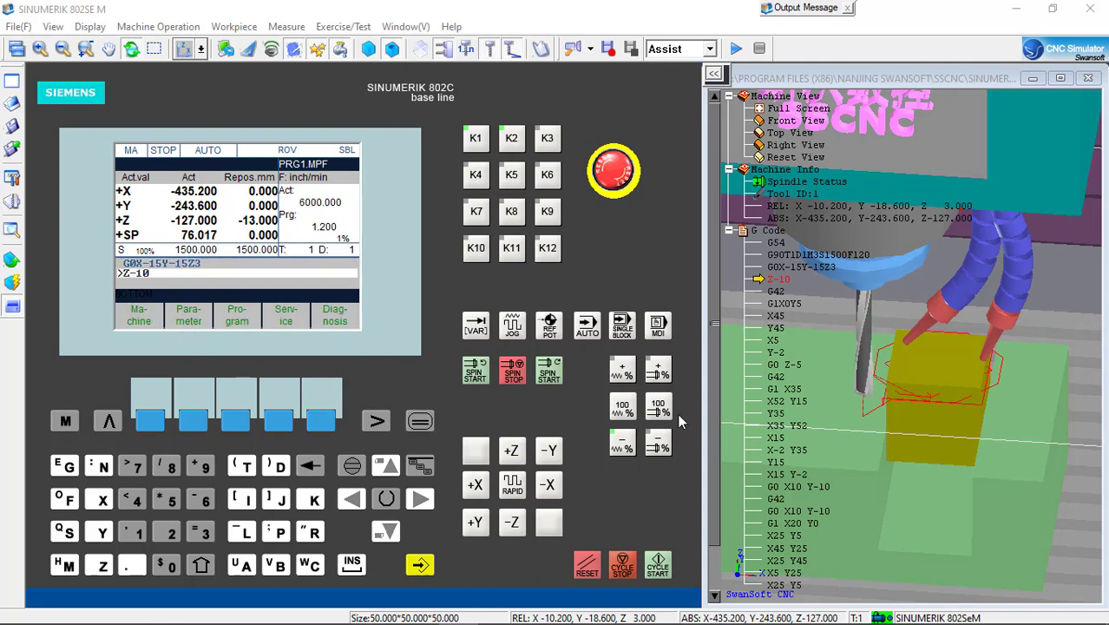
left_click(418, 420)
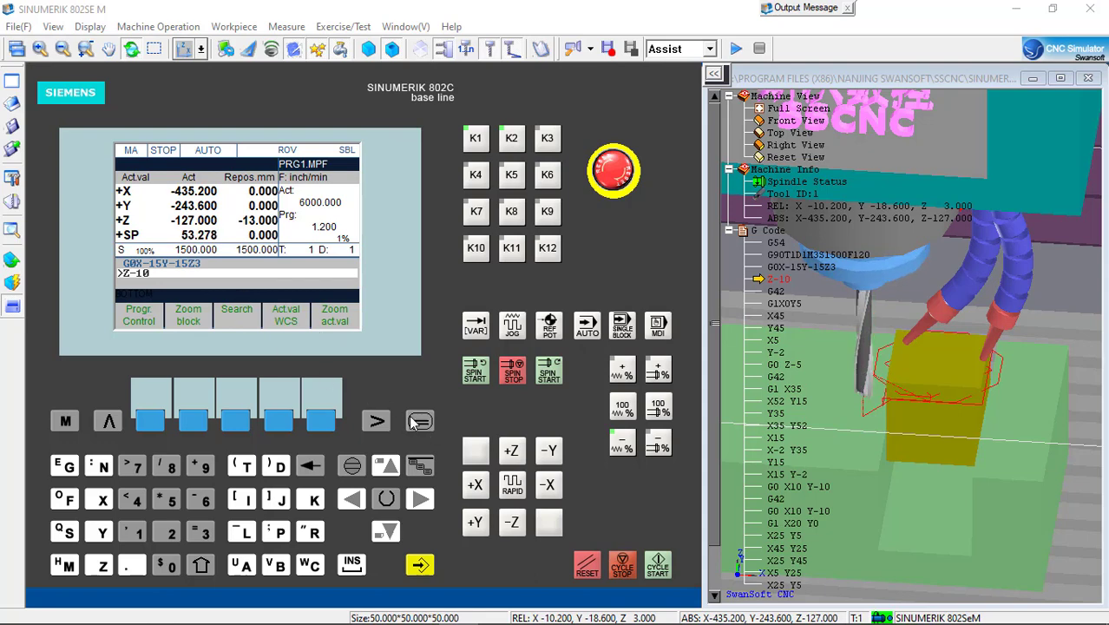
left_click(419, 420)
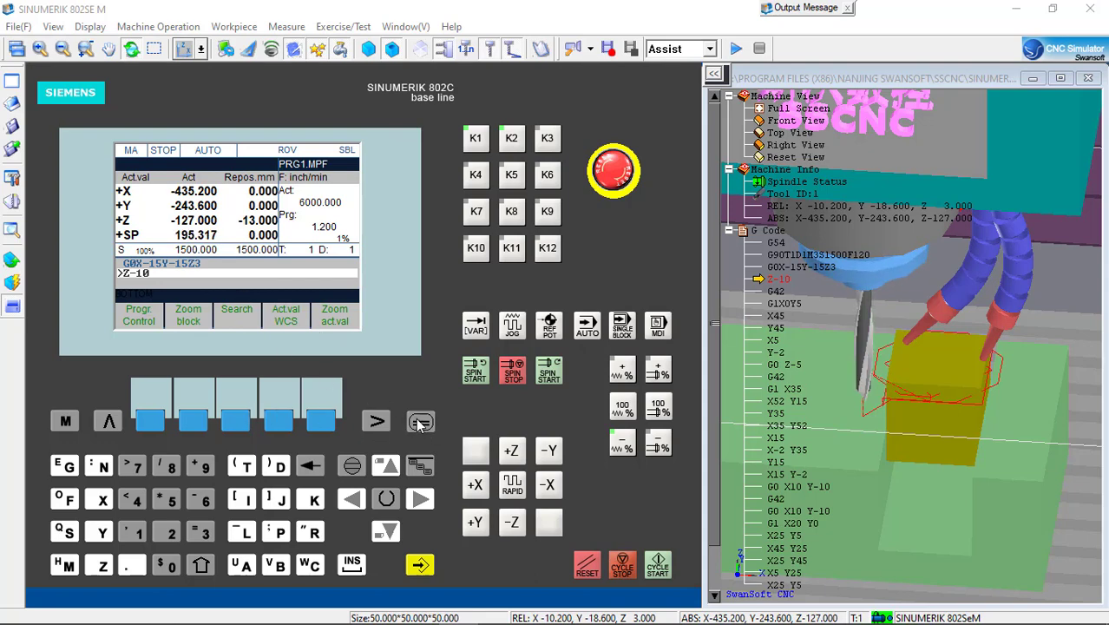
left_click(196, 421)
left_click(278, 423)
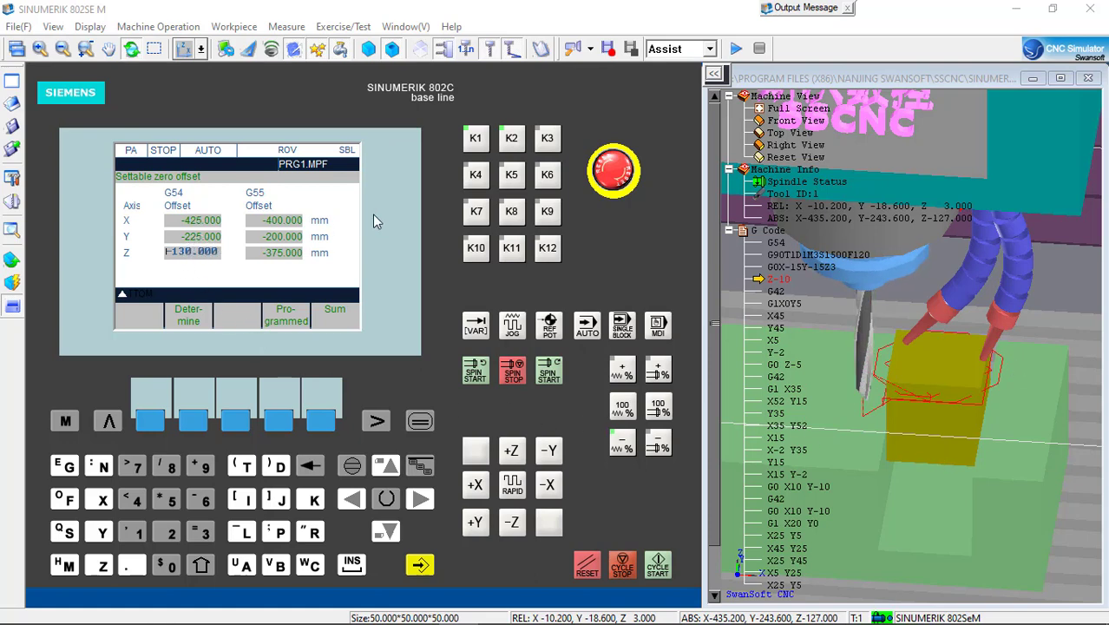
left_click(65, 421)
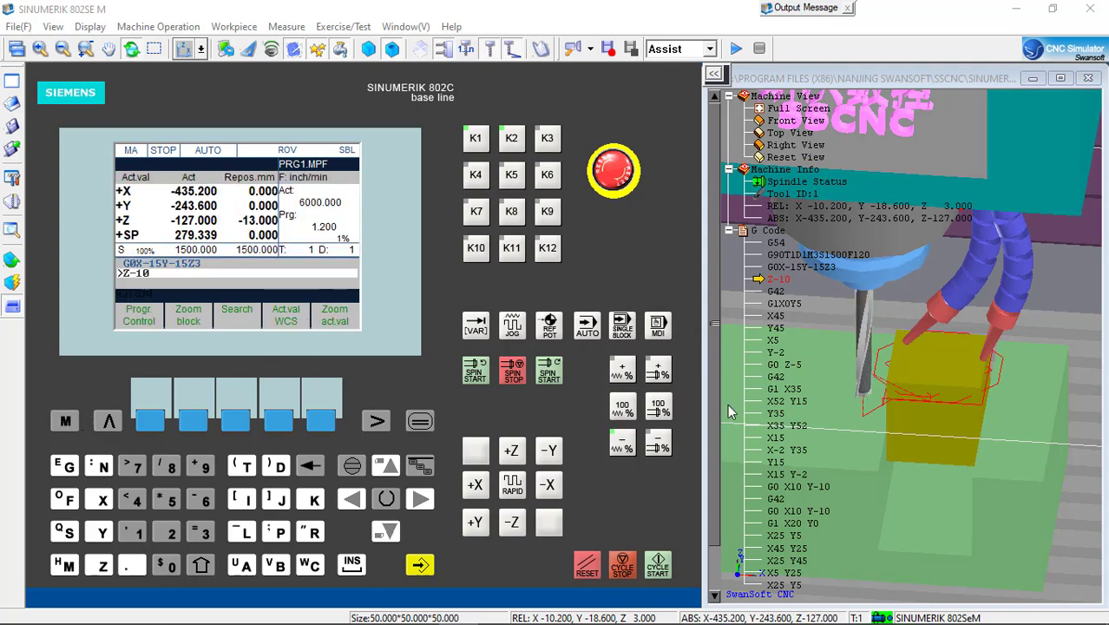
- Execute the blocks Z-10, G42 and G1X0Y5 singly to lower the tool and feed it to the fresh workpiece's first corner
scroll(910, 419, "down", 2)
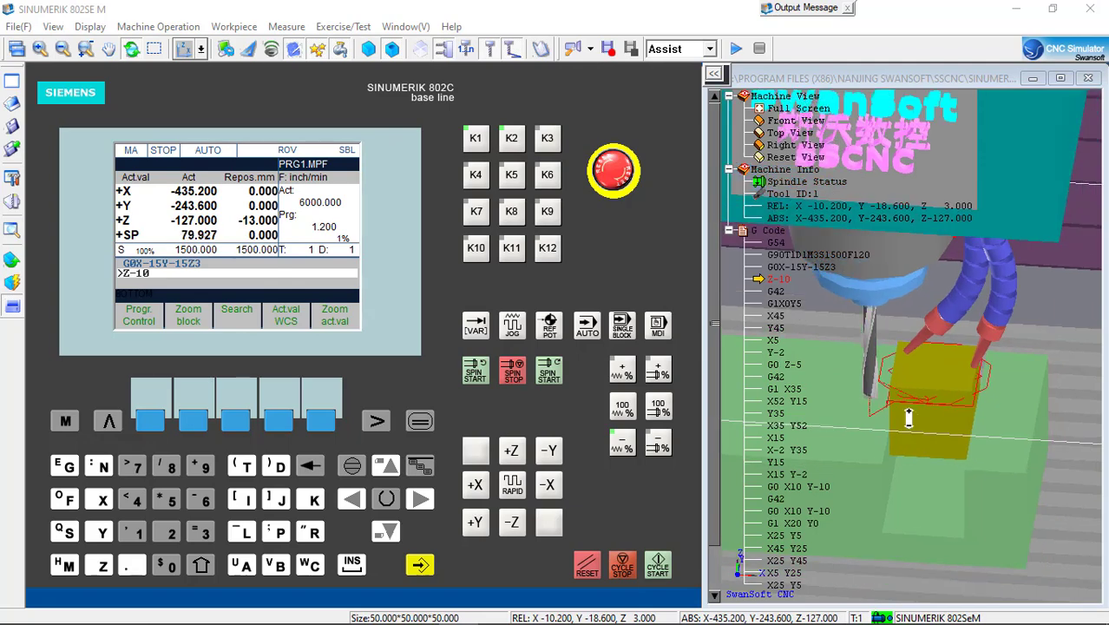
scroll(918, 425, "up", 3)
left_click_drag(917, 425, 873, 290)
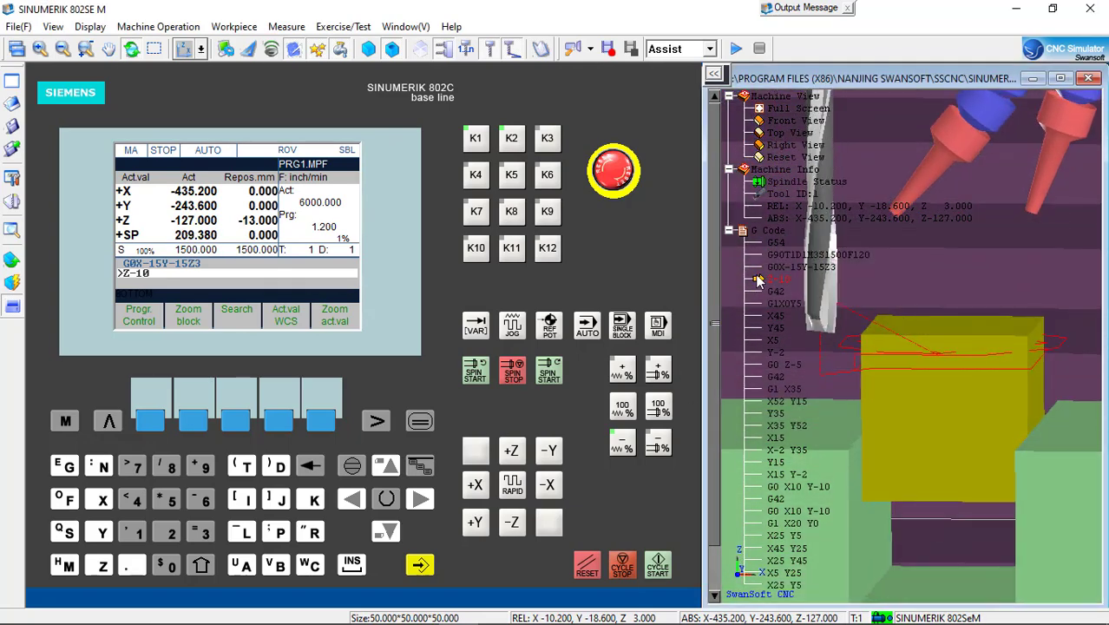
left_click(656, 568)
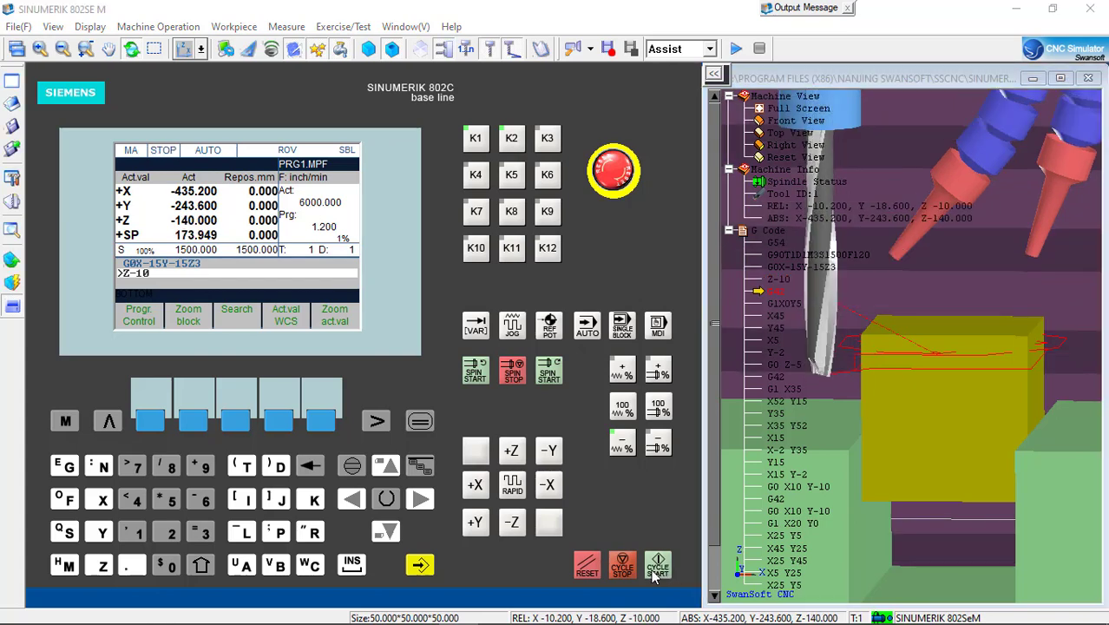
left_click(655, 569)
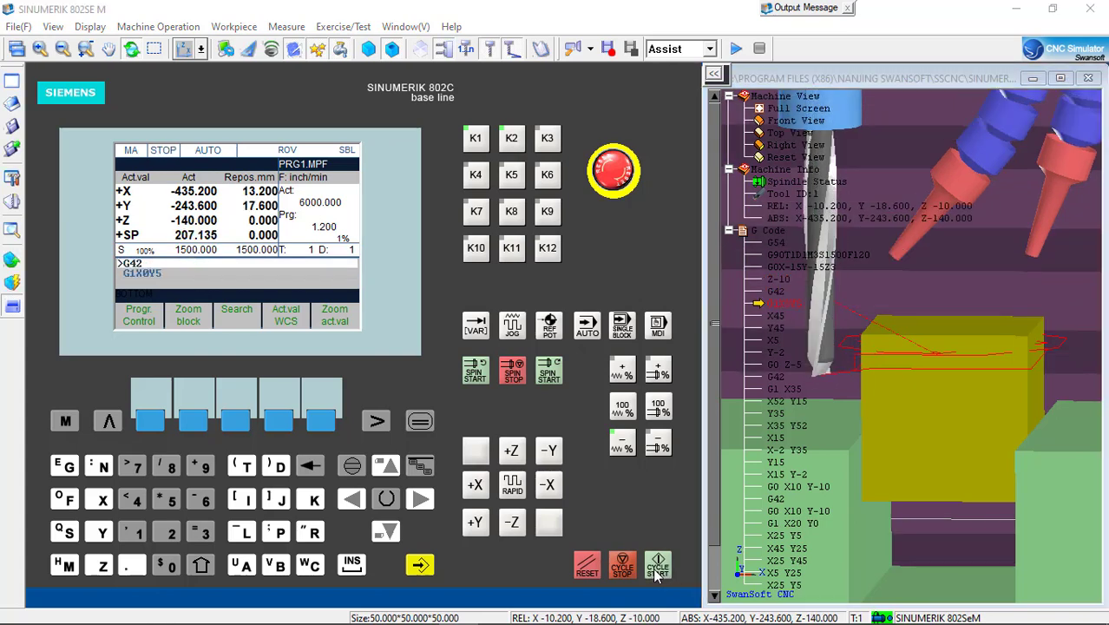
left_click(657, 571)
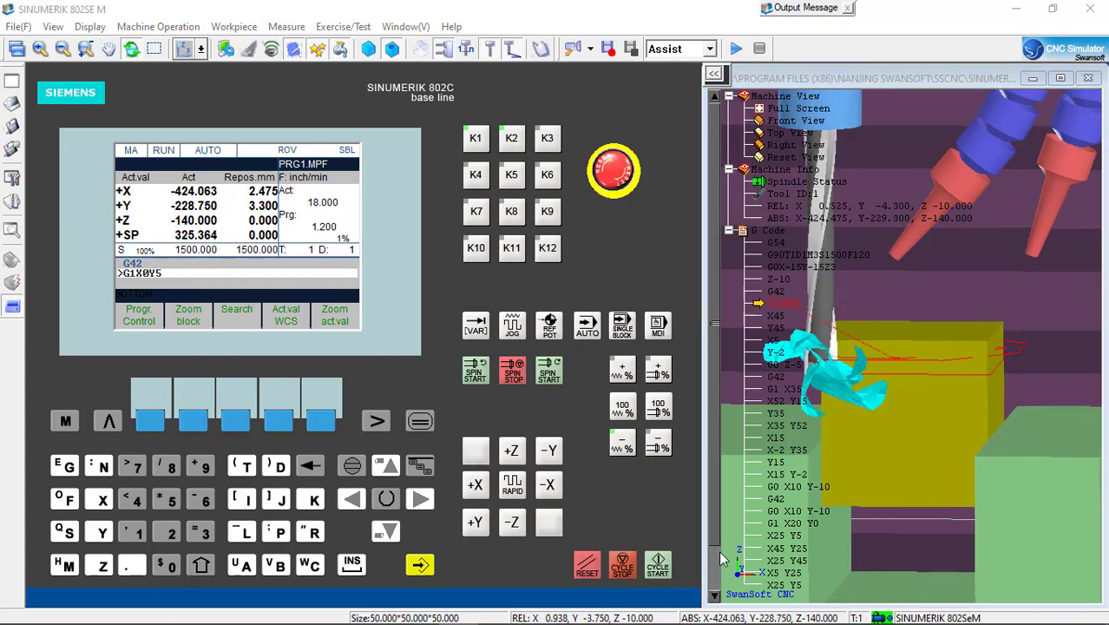
- Execute the blocks X45, Y45, X5 and Y-2 singly to mill the square contour around the workpiece
left_click(659, 569)
scroll(907, 434, "down", 3)
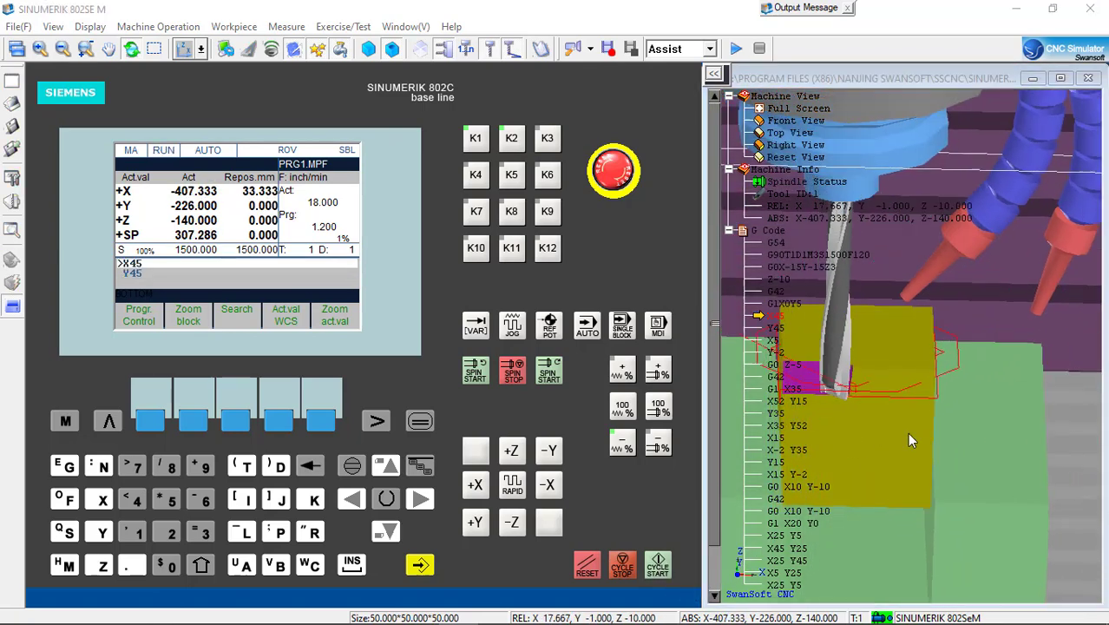
scroll(956, 450, "down", 2)
scroll(787, 437, "up", 2)
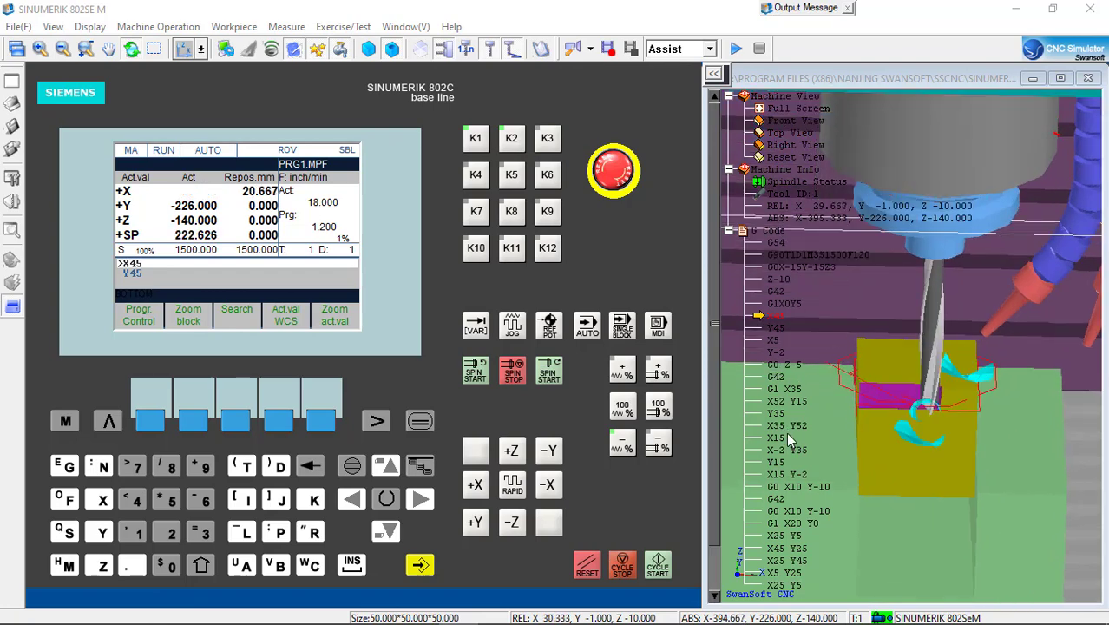
left_click(658, 566)
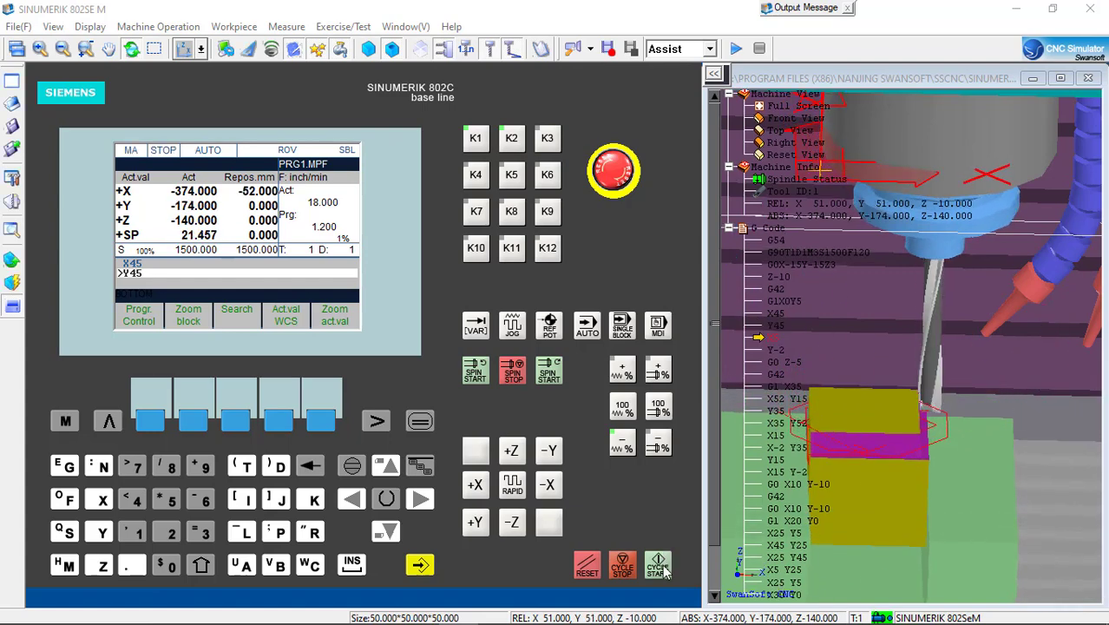
left_click(661, 566)
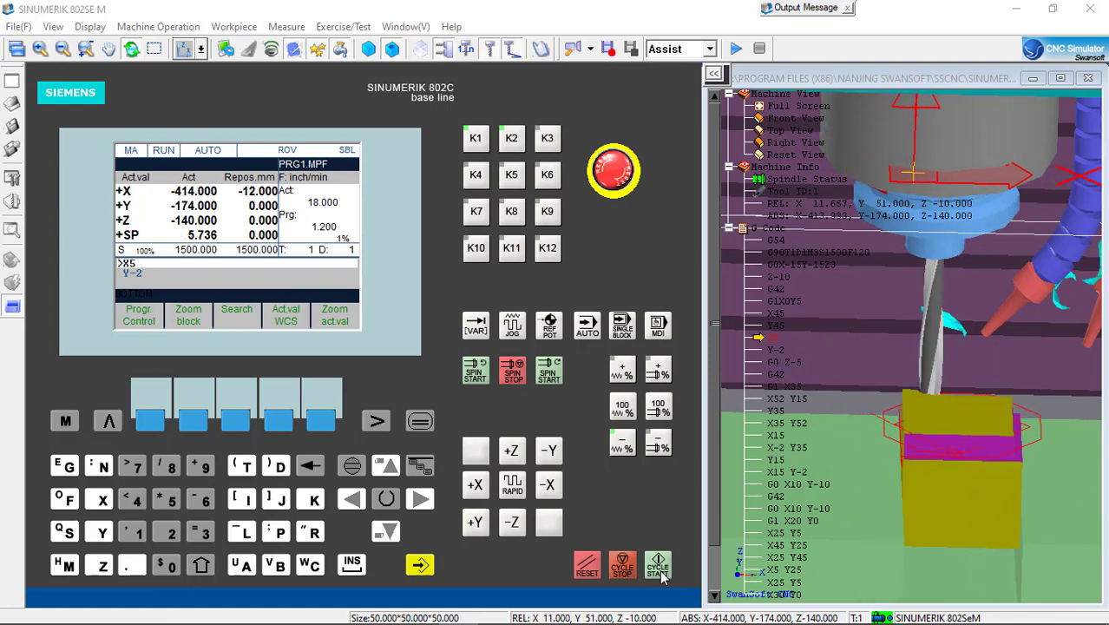
left_click(661, 575)
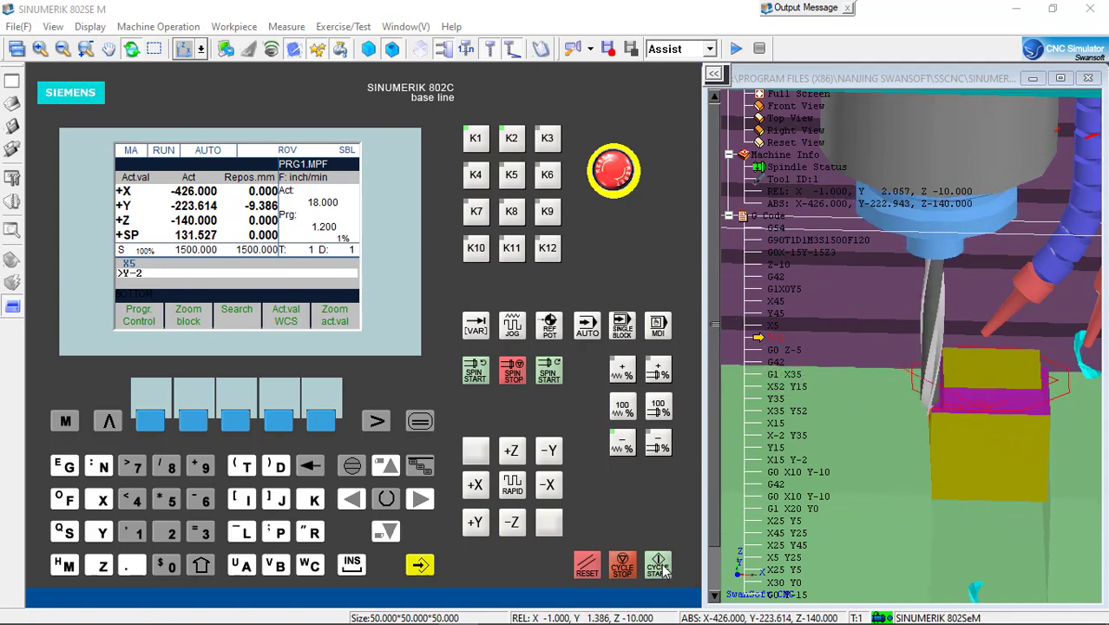
- Inspect the tool at the workpiece corner after the Y-2 block, try to stop the spindle, and reset the program run
mouse_move(967, 382)
left_mouse_down()
mouse_move(884, 450)
mouse_move(956, 415)
mouse_move(957, 400)
left_mouse_up()
scroll(935, 411, "up", 2)
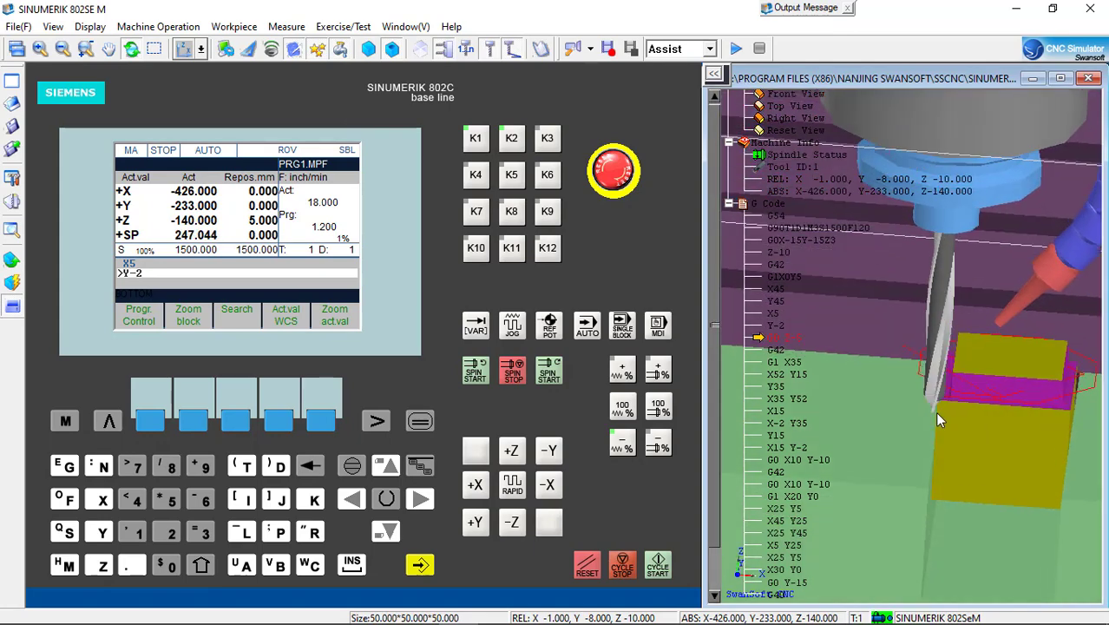
scroll(949, 399, "up", 3)
scroll(929, 430, "up", 2)
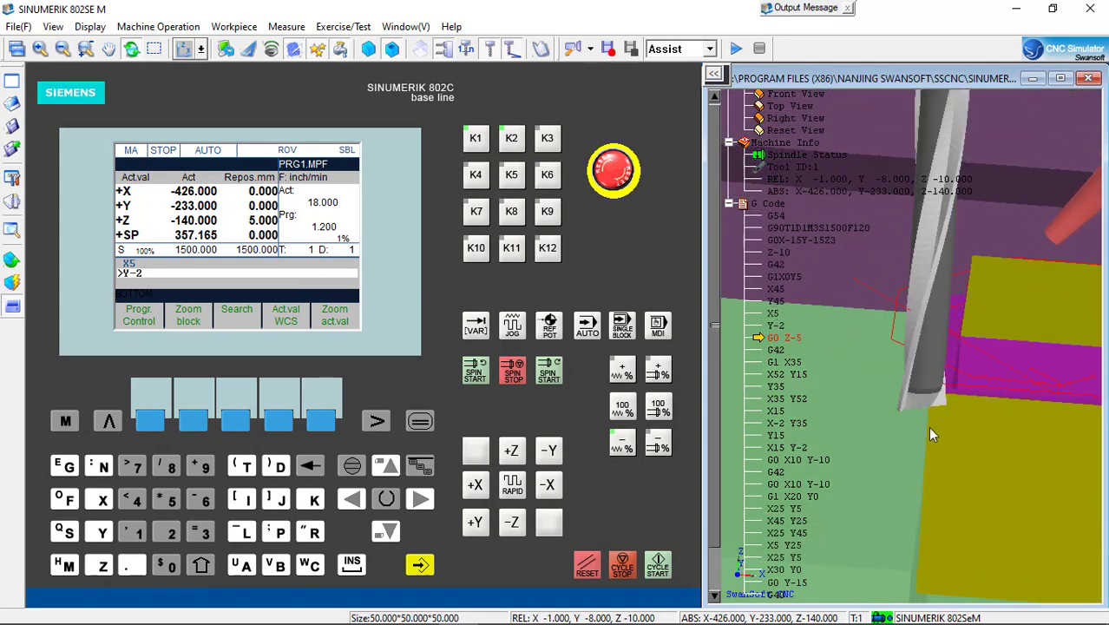
left_click_drag(984, 418, 960, 385)
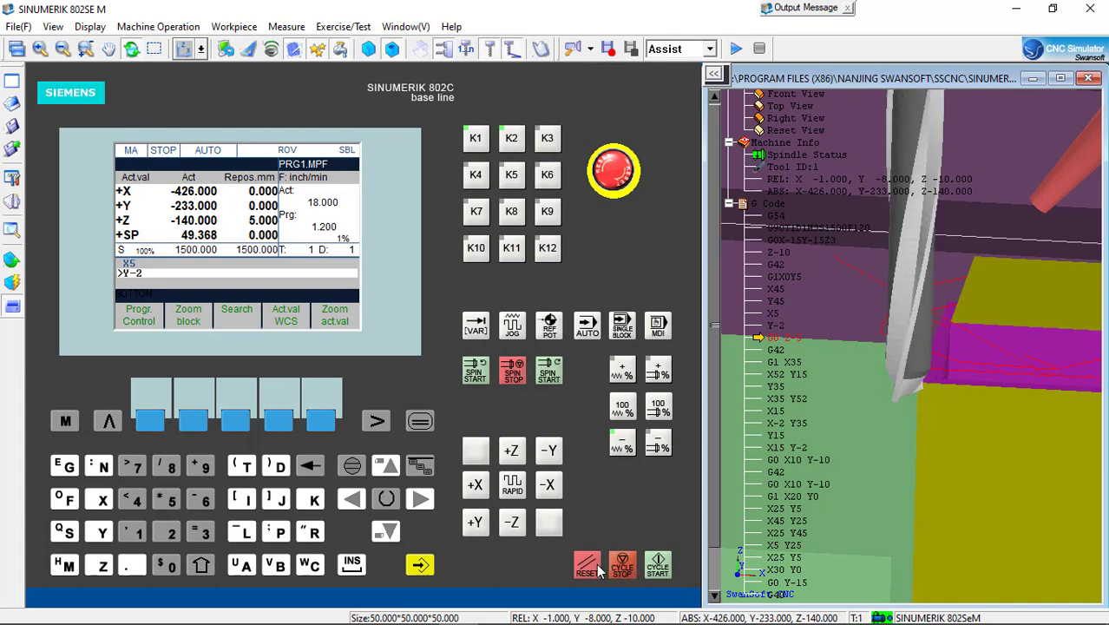
left_click(516, 372)
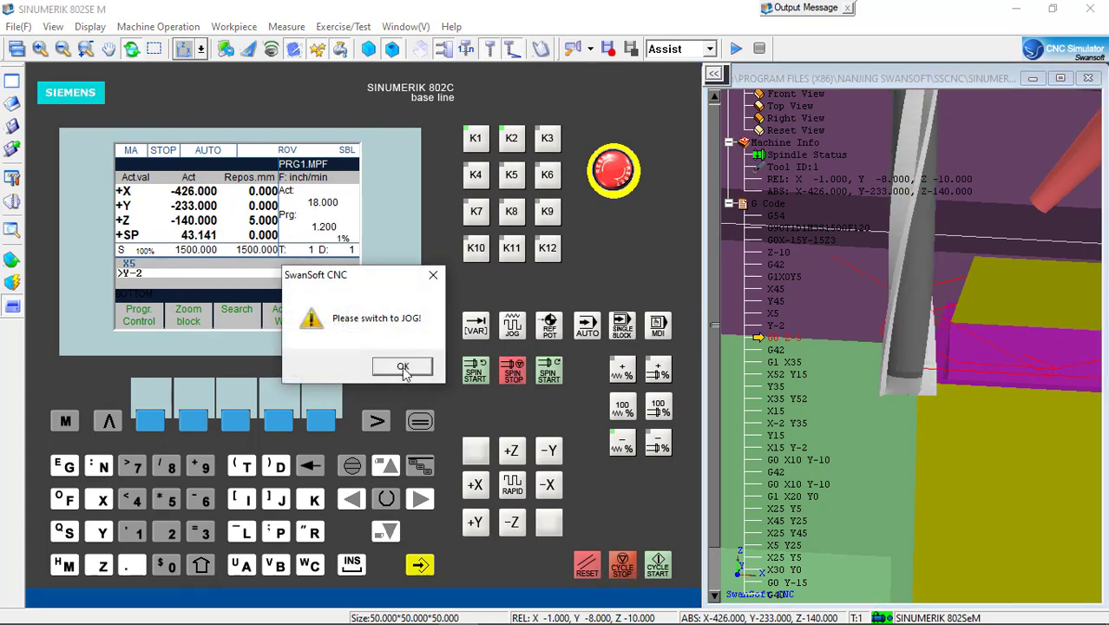
left_click(401, 366)
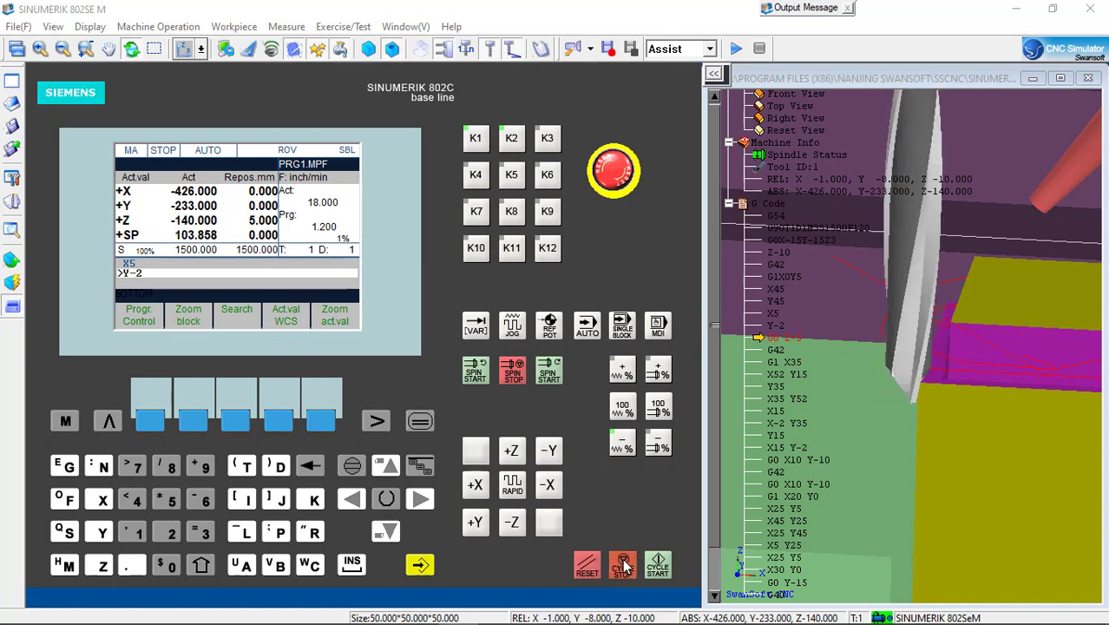
left_click(588, 565)
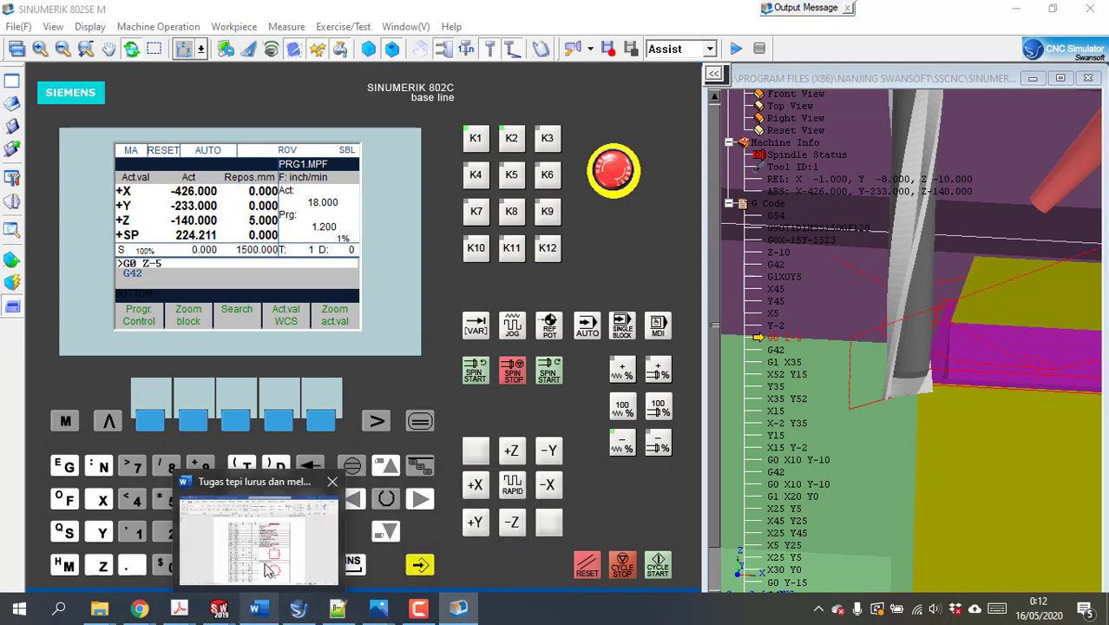
- Switch to the Word assignment document and review its G-code table, toolpath sketches and dimensioned part drawing
left_click(257, 548)
scroll(522, 384, "down", 3)
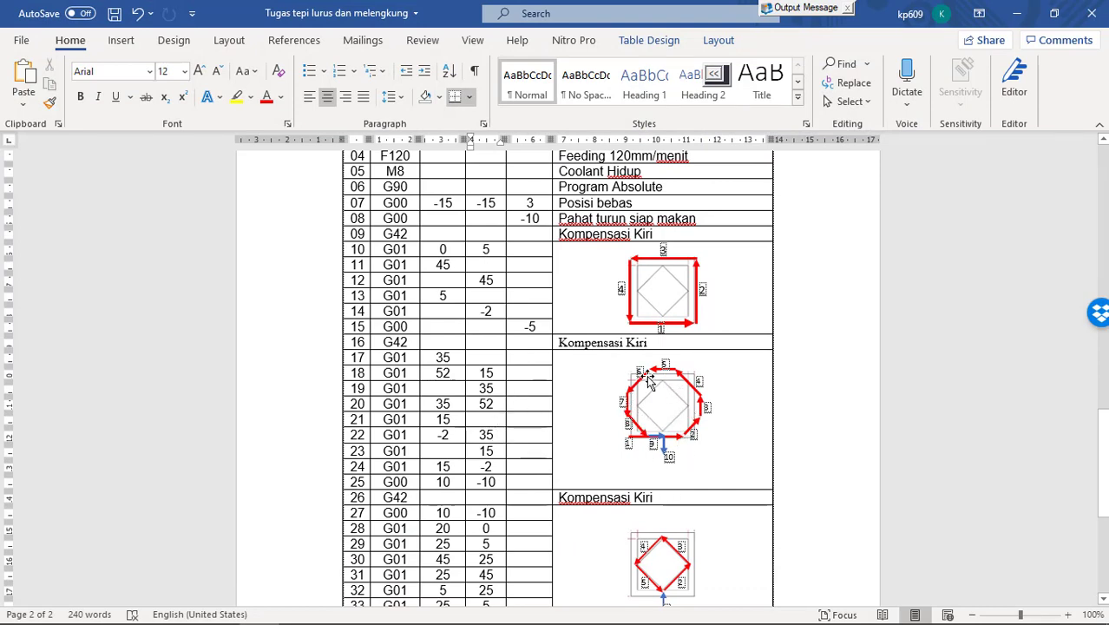
scroll(684, 391, "down", 4)
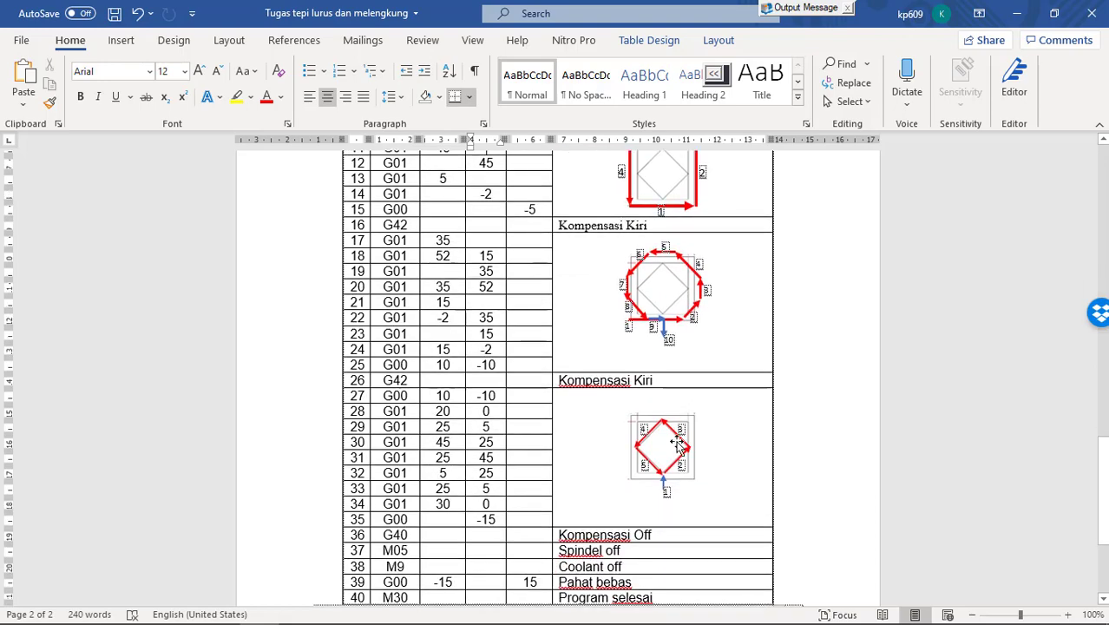
scroll(667, 443, "up", 2)
scroll(668, 444, "up", 4)
scroll(661, 455, "down", 15)
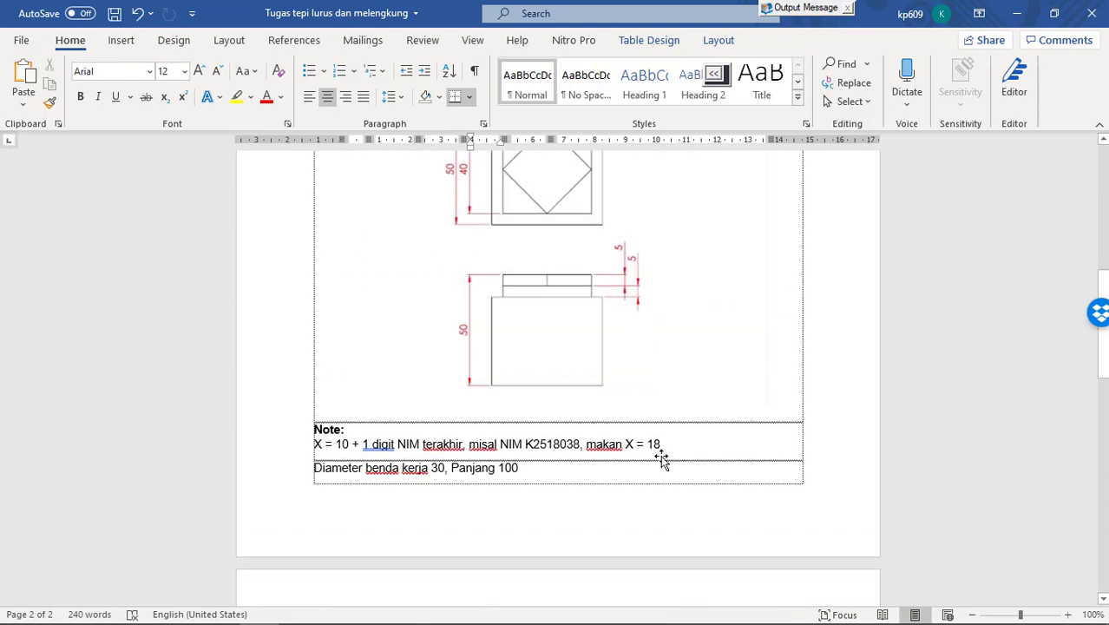
scroll(661, 454, "up", 4)
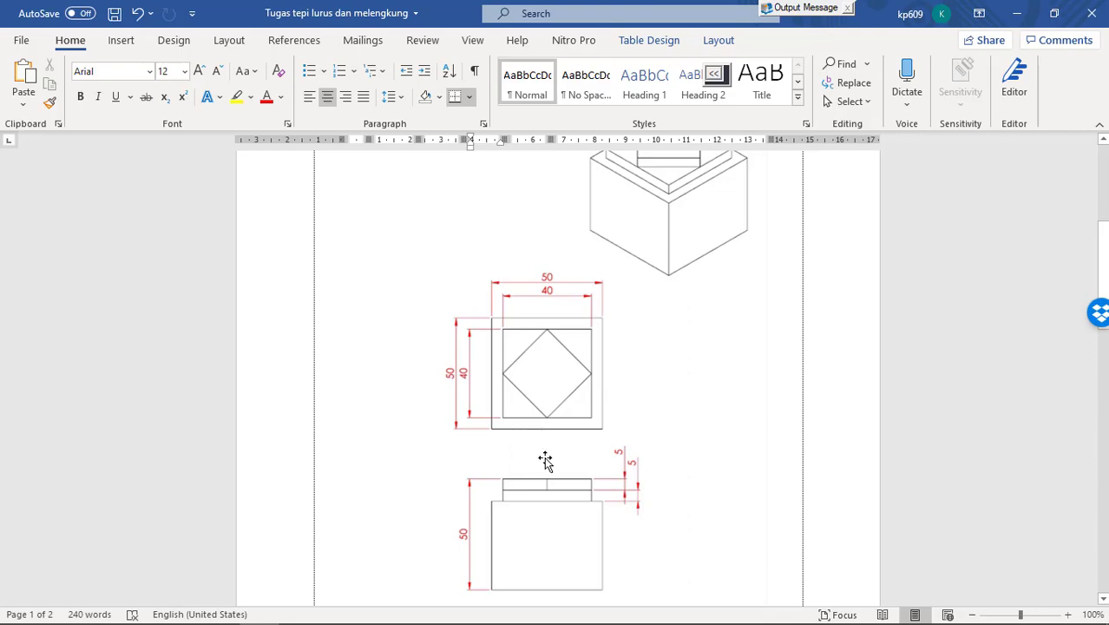
scroll(552, 455, "down", 20)
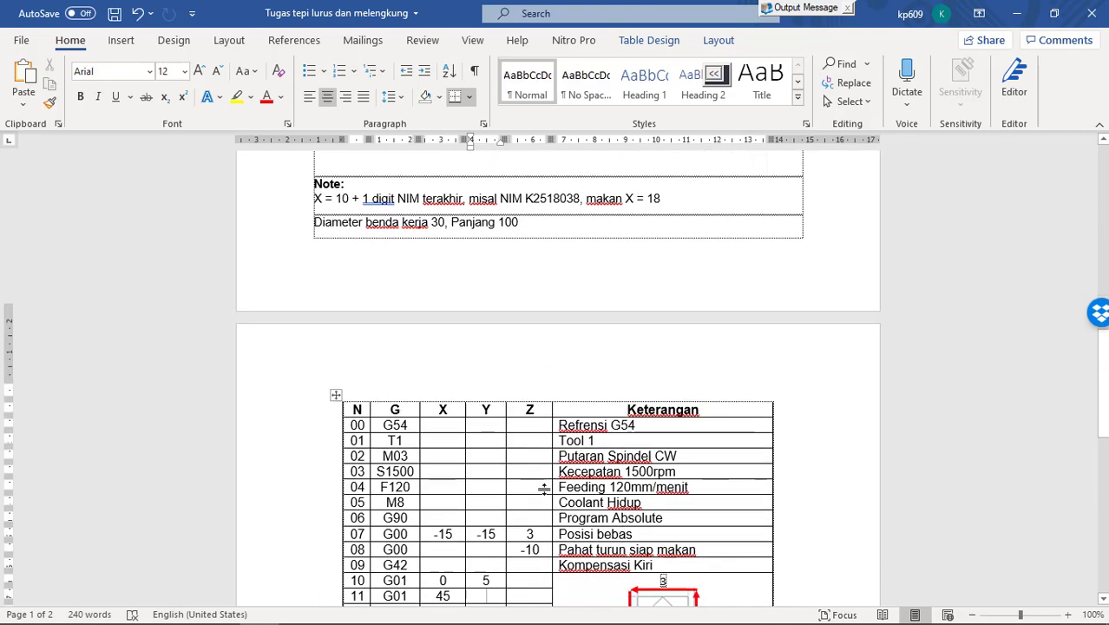
scroll(667, 426, "down", 1)
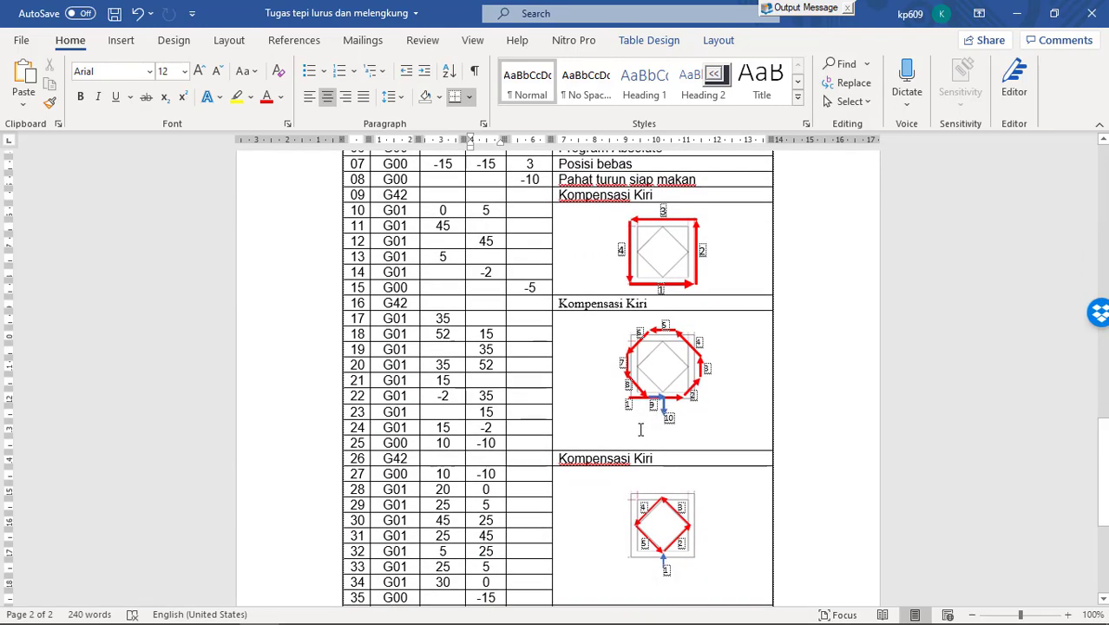
- Enlarge the G-code table to 190% and examine the square, octagon and diamond toolpath sketches beside their coordinate rows
scroll(640, 429, "up", 9, "ctrl")
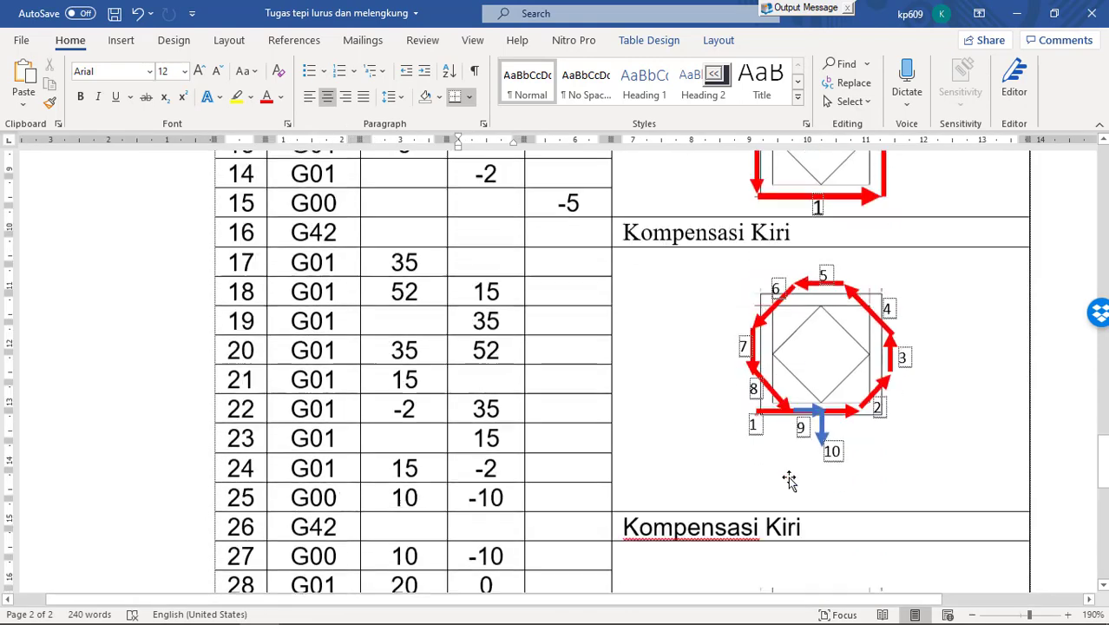
scroll(785, 495, "down", 3)
scroll(778, 515, "up", 3)
left_click_drag(760, 599, 847, 605)
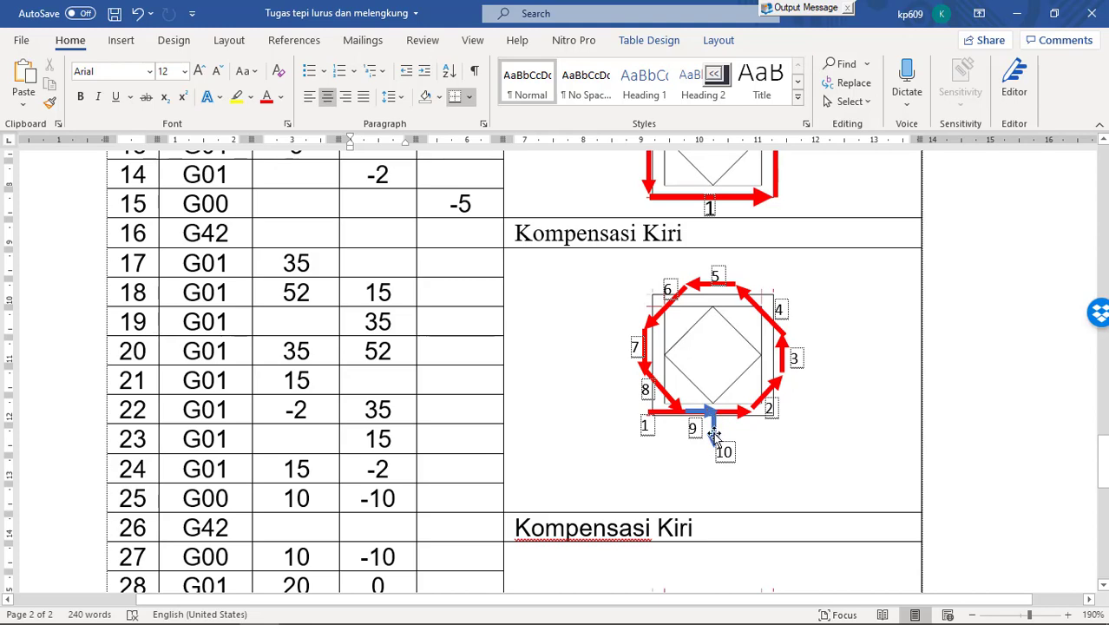
scroll(707, 442, "down", 6)
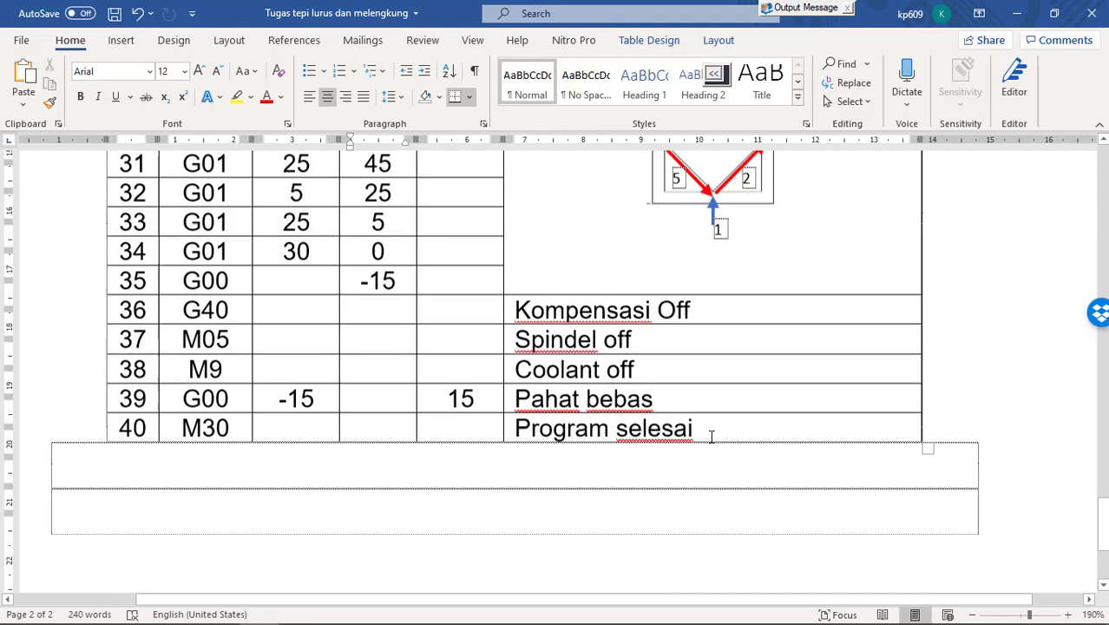
scroll(706, 442, "up", 4)
scroll(706, 443, "down", 1)
scroll(706, 443, "down", 1)
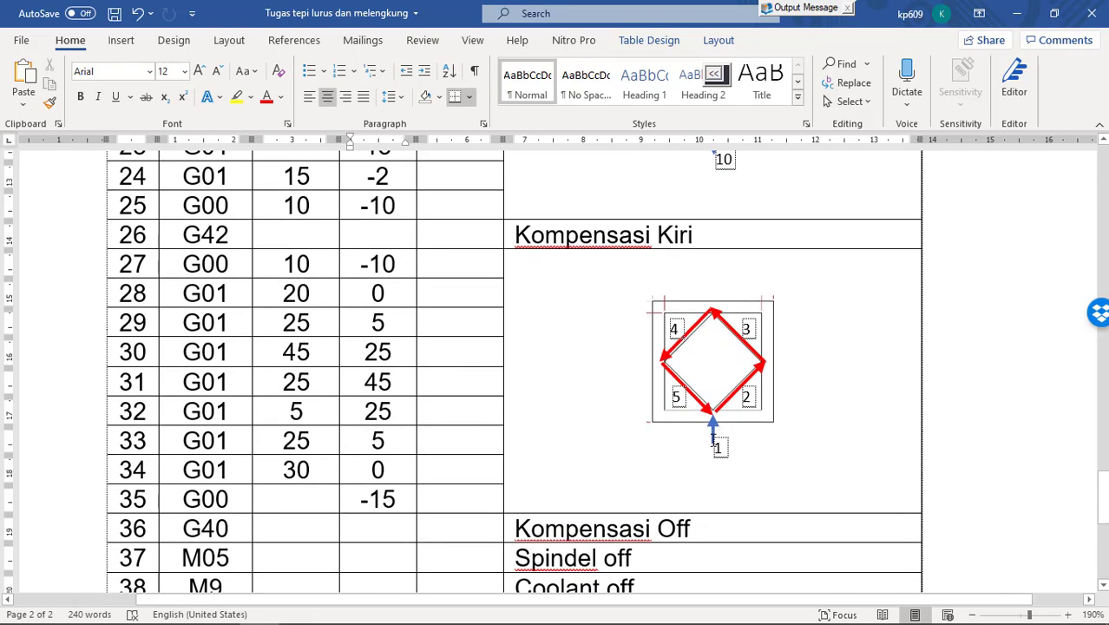
scroll(713, 441, "up", 2)
scroll(713, 441, "down", 2)
scroll(714, 447, "up", 12)
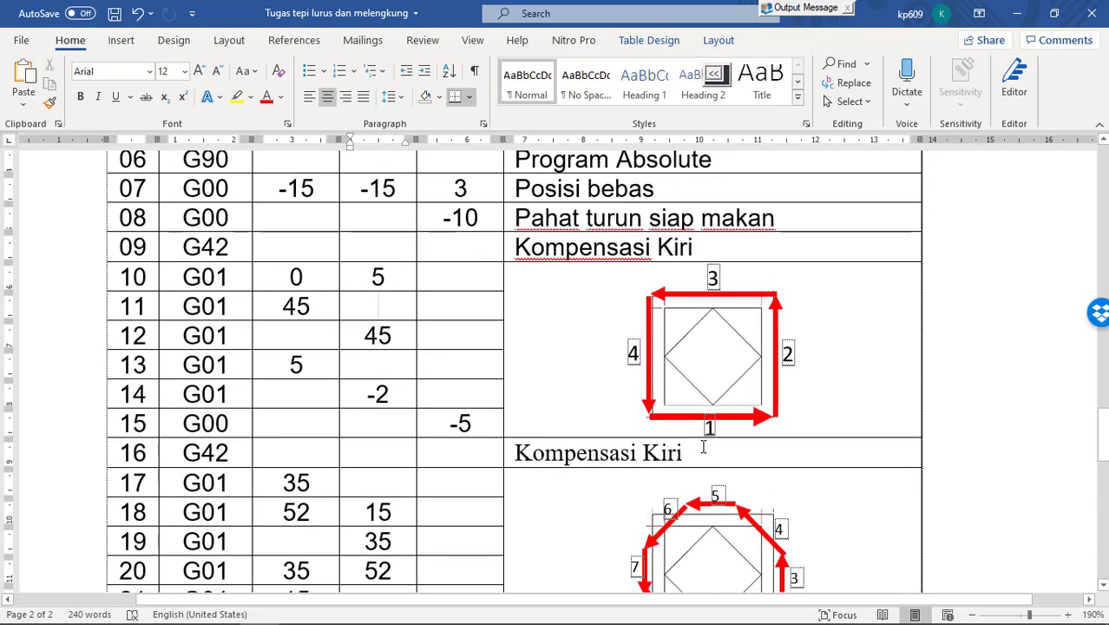
- Compare the octagon and diamond toolpaths with their coordinates, highlighting table rows 17 to 26 for the octagon contour
scroll(719, 417, "down", 6)
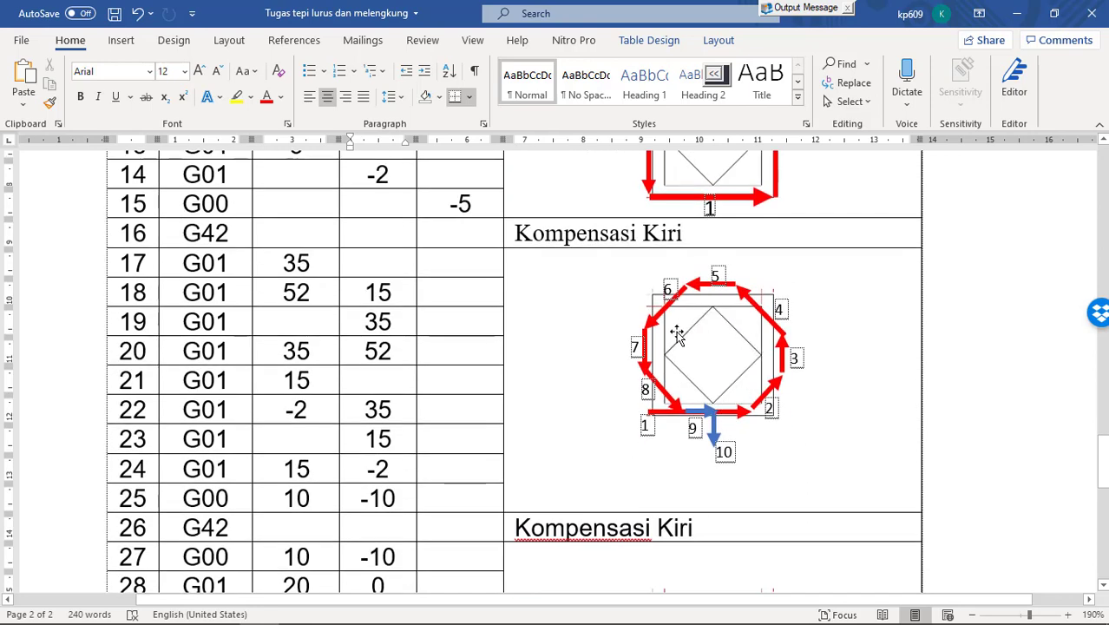
scroll(711, 434, "down", 10)
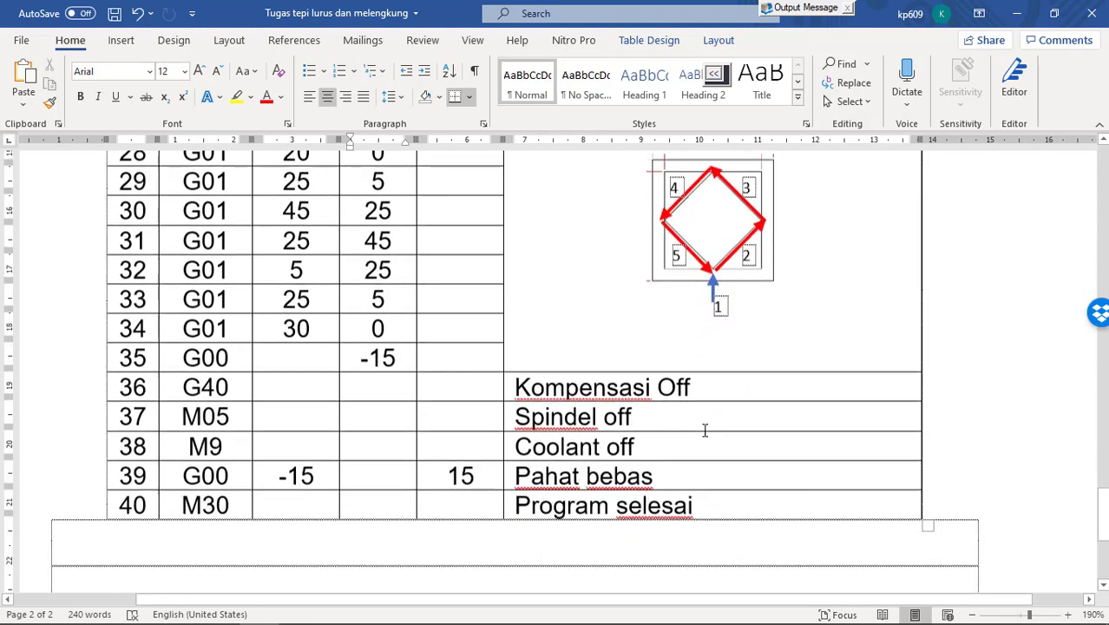
scroll(709, 434, "up", 5)
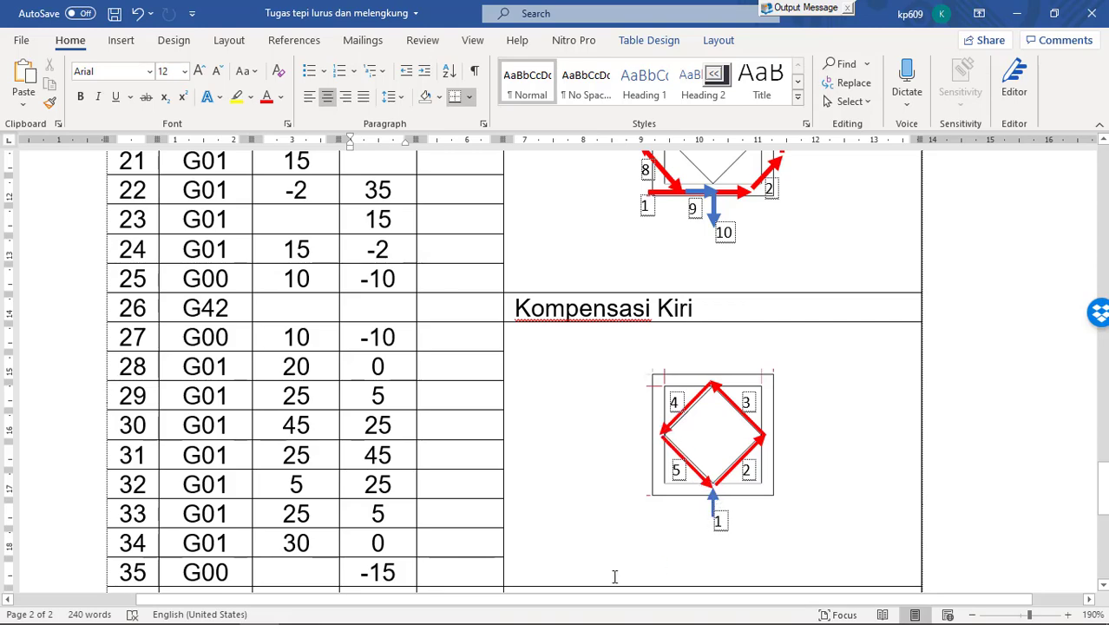
scroll(525, 507, "down", 3)
scroll(529, 504, "up", 3)
scroll(535, 501, "down", 3)
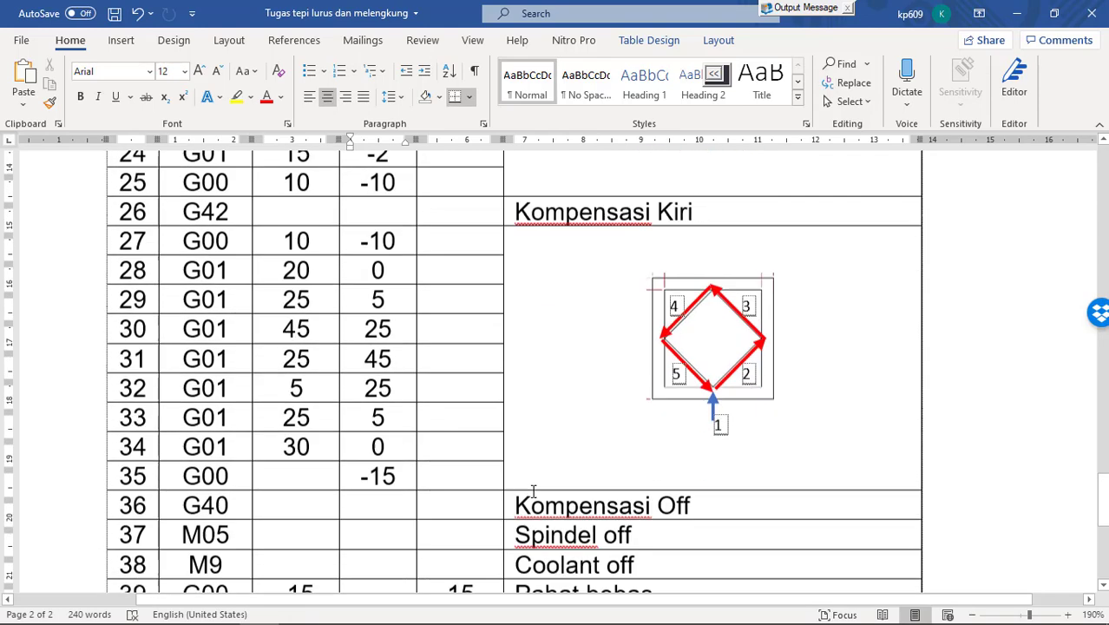
scroll(537, 490, "up", 5)
scroll(512, 491, "down", 2)
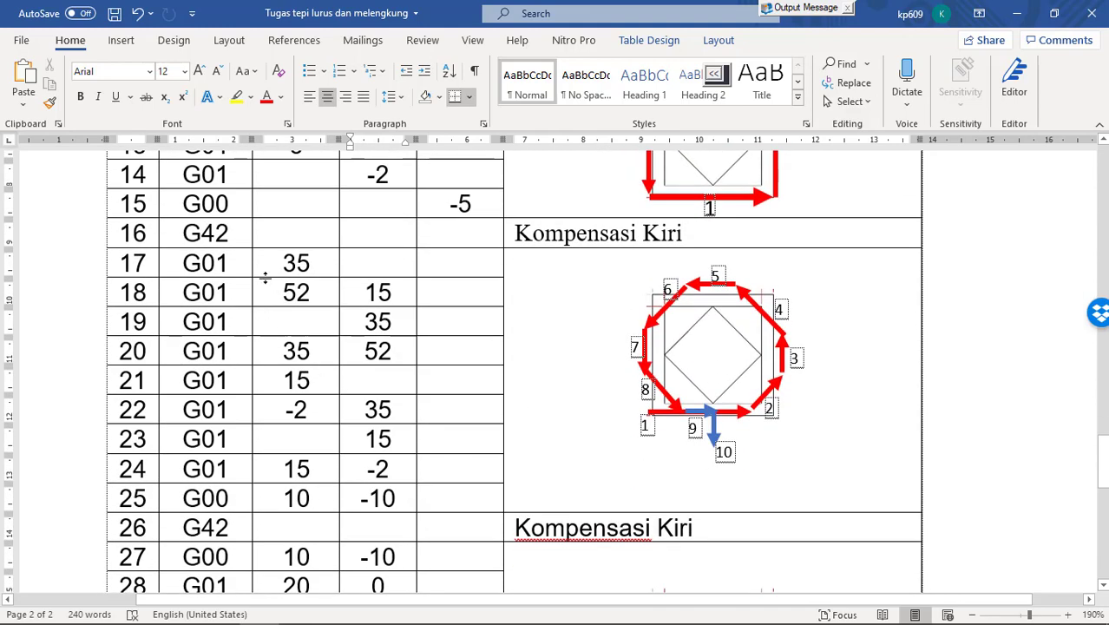
left_click_drag(190, 266, 452, 529)
left_click(390, 469)
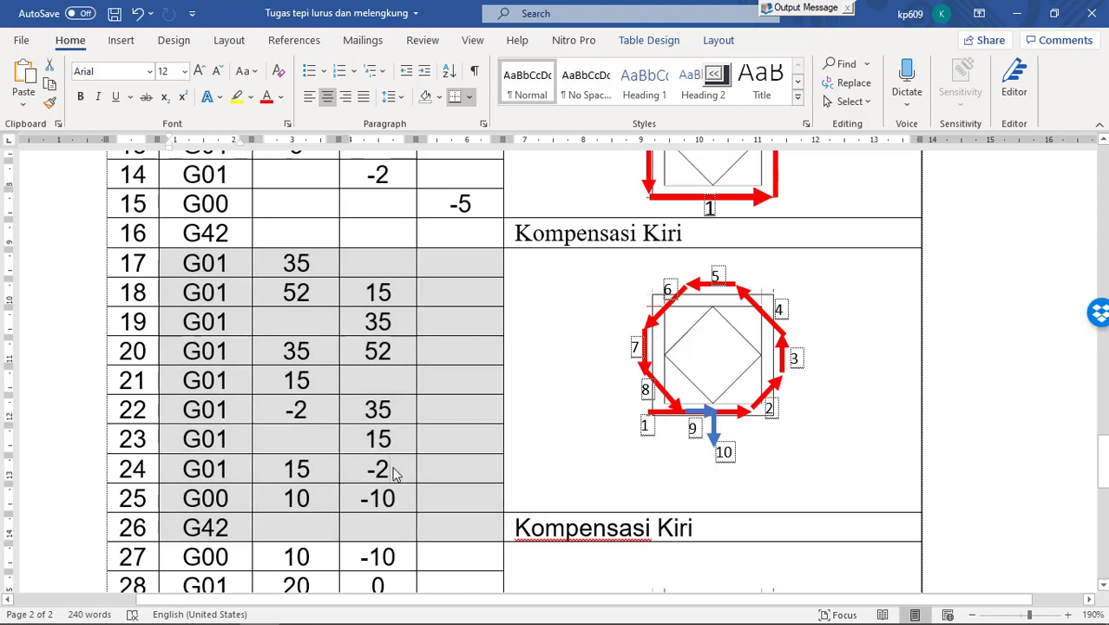
- Check the coordinate table against the PRG1.MPF listing in the text editor, and return to the CNC simulator
scroll(391, 466, "down", 3)
scroll(392, 465, "up", 2)
scroll(392, 465, "up", 1)
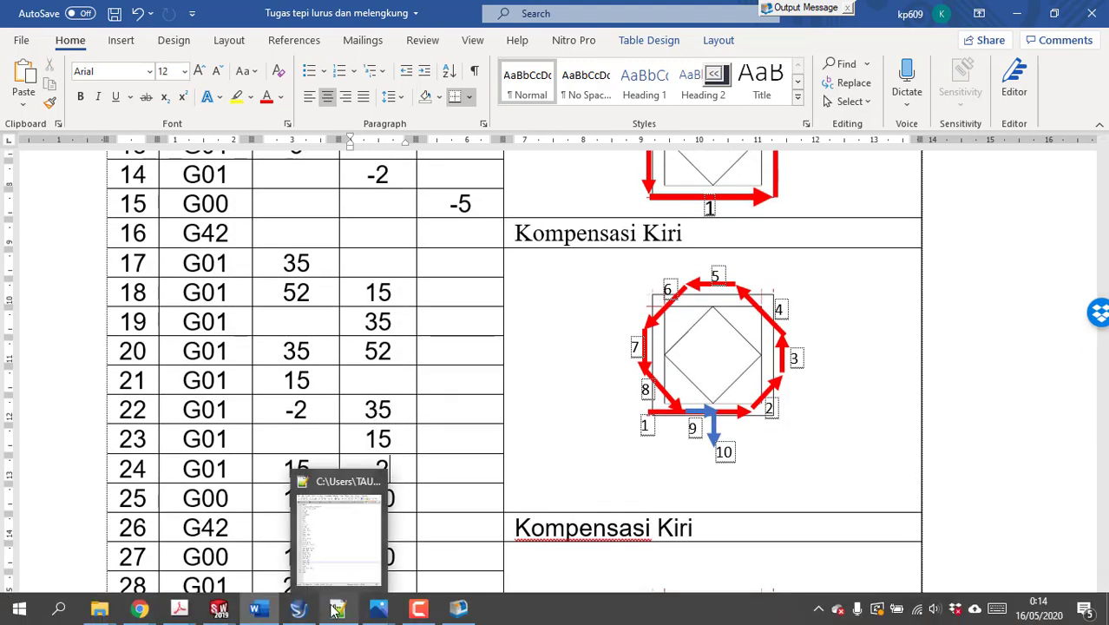
left_click(337, 610)
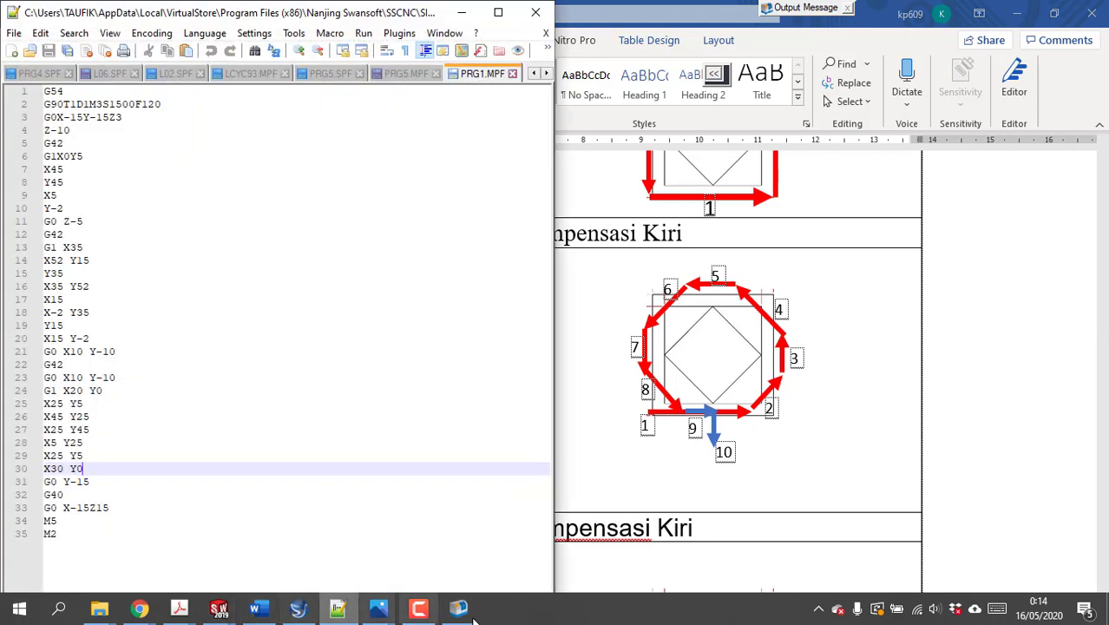
left_click(473, 618)
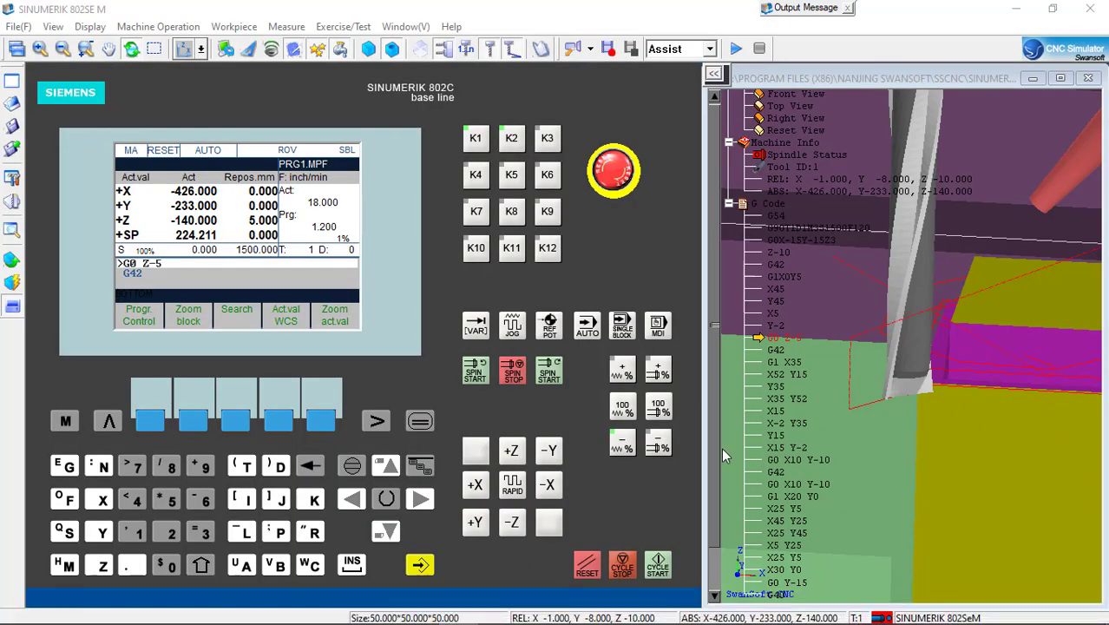
- Run the square contour of PRG1.MPF one block at a time through X45, Y45, X5 and Y-2
left_click(658, 565)
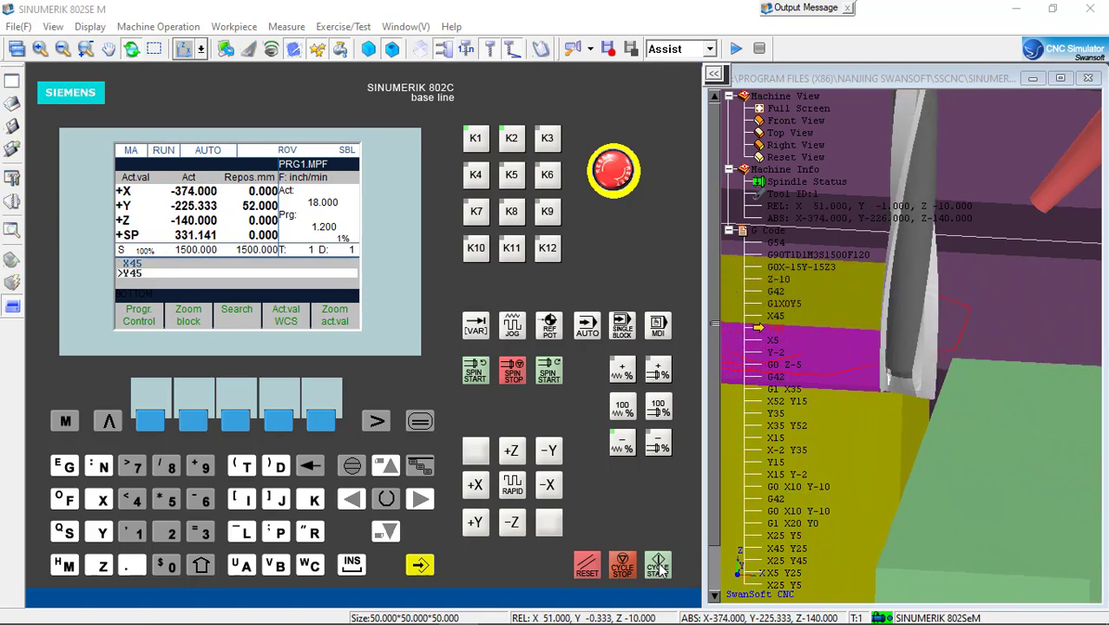
scroll(911, 435, "down", 5)
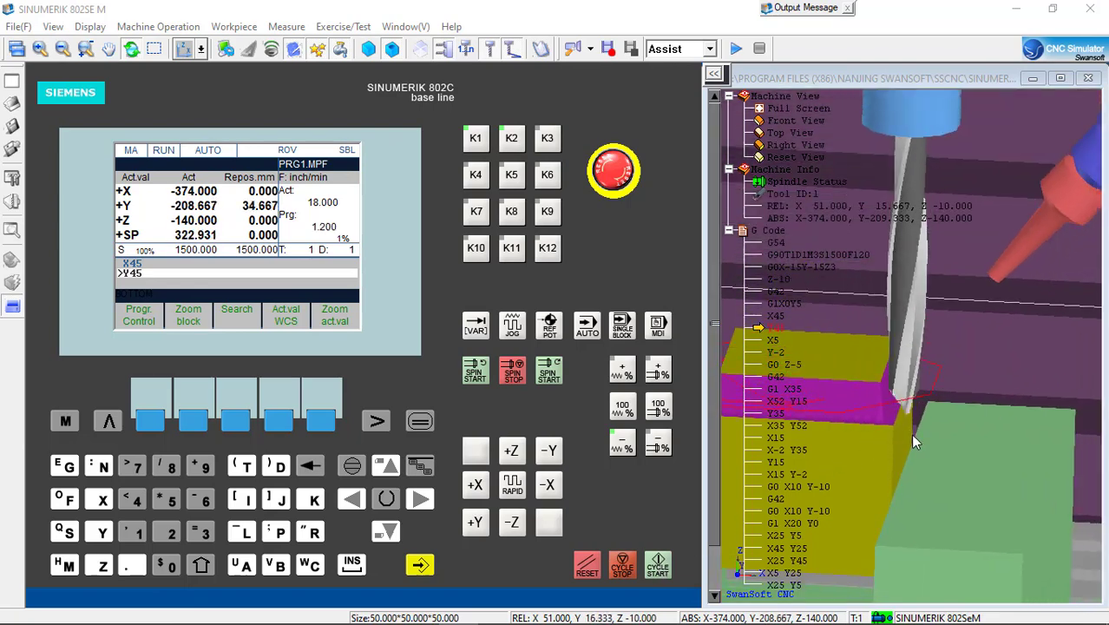
scroll(760, 465, "up", 2)
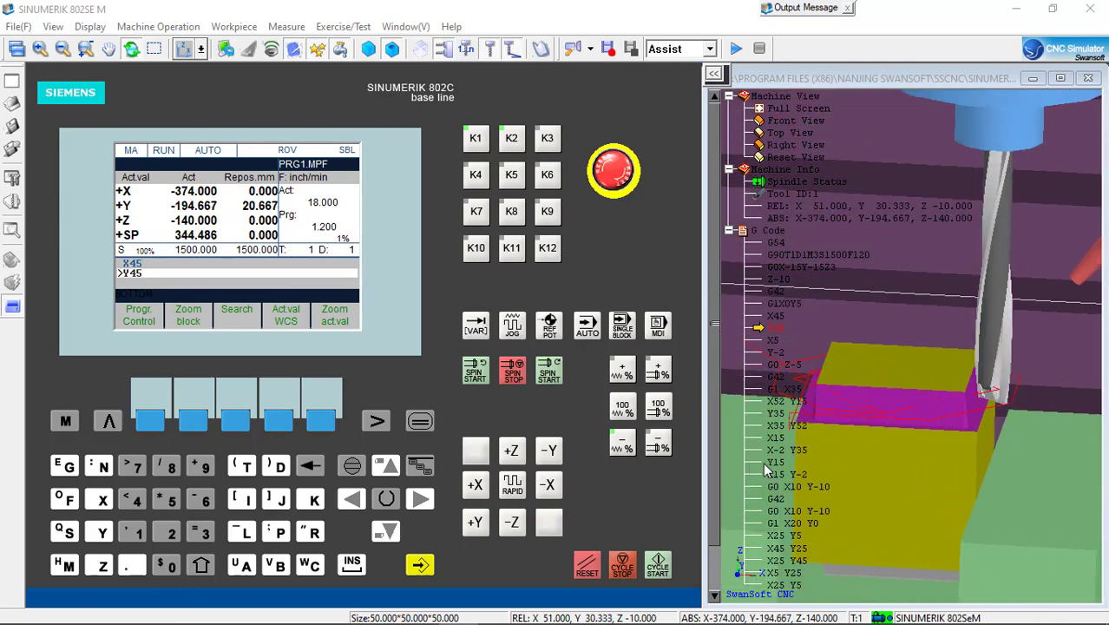
left_click(658, 565)
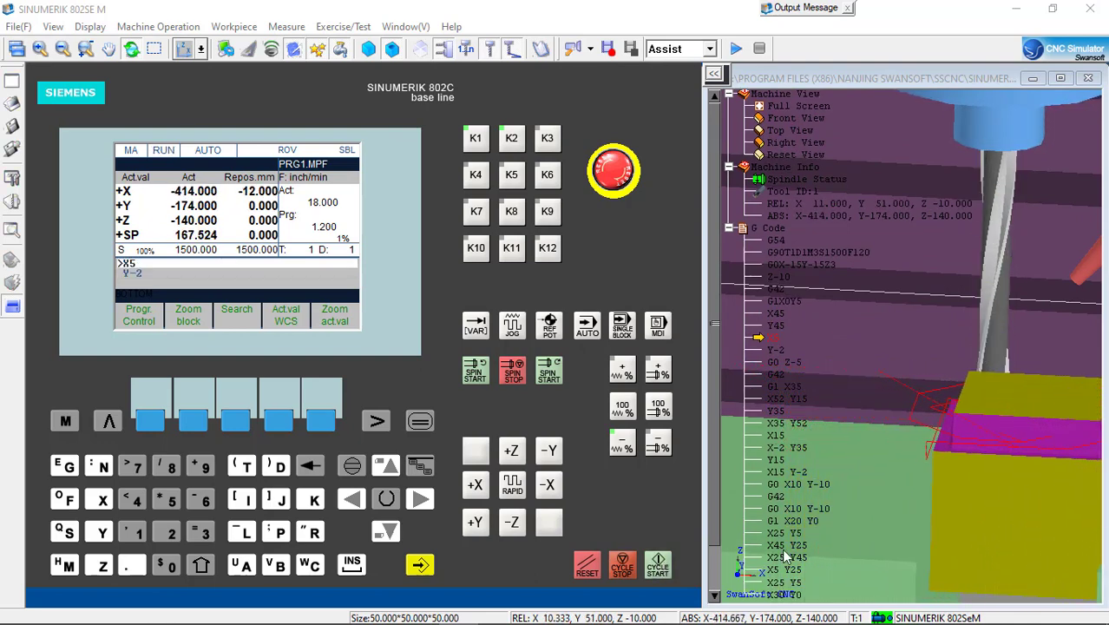
scroll(838, 486, "down", 5)
scroll(960, 502, "up", 2)
scroll(960, 508, "up", 2)
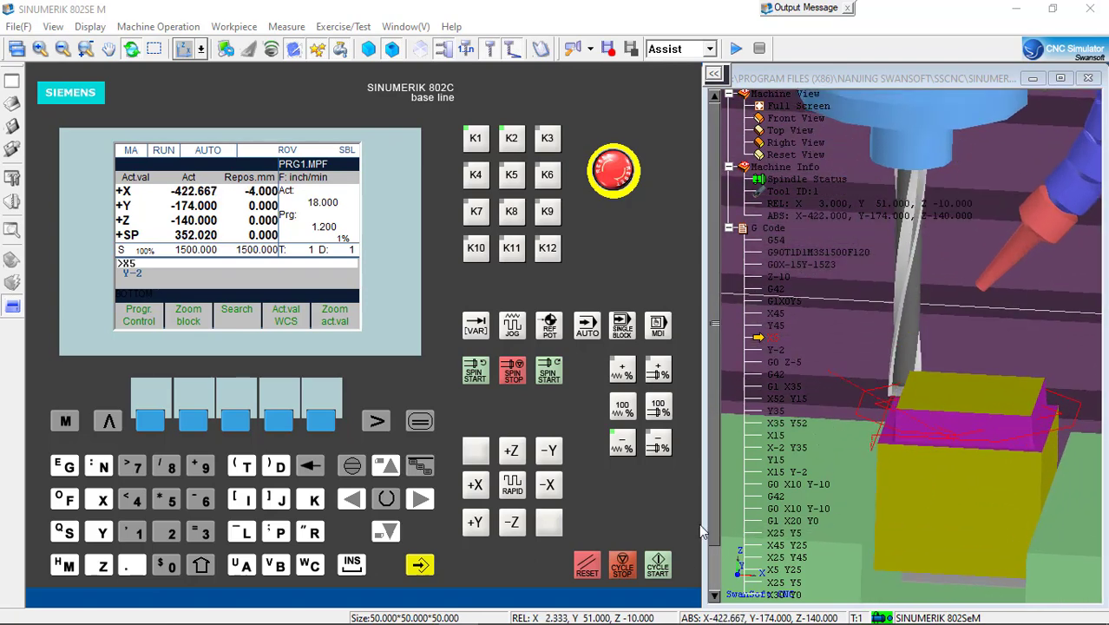
left_click(658, 566)
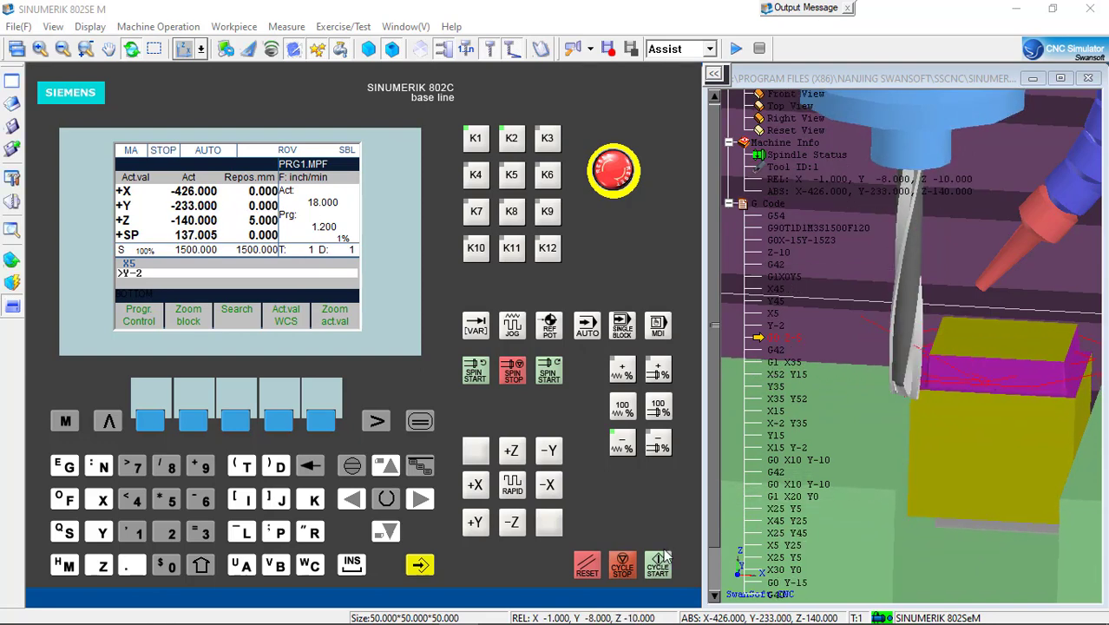
- Inspect the milled square from closer up and execute the G0 Z-5 block to raise the tool for the octagon
scroll(1067, 426, "up", 3)
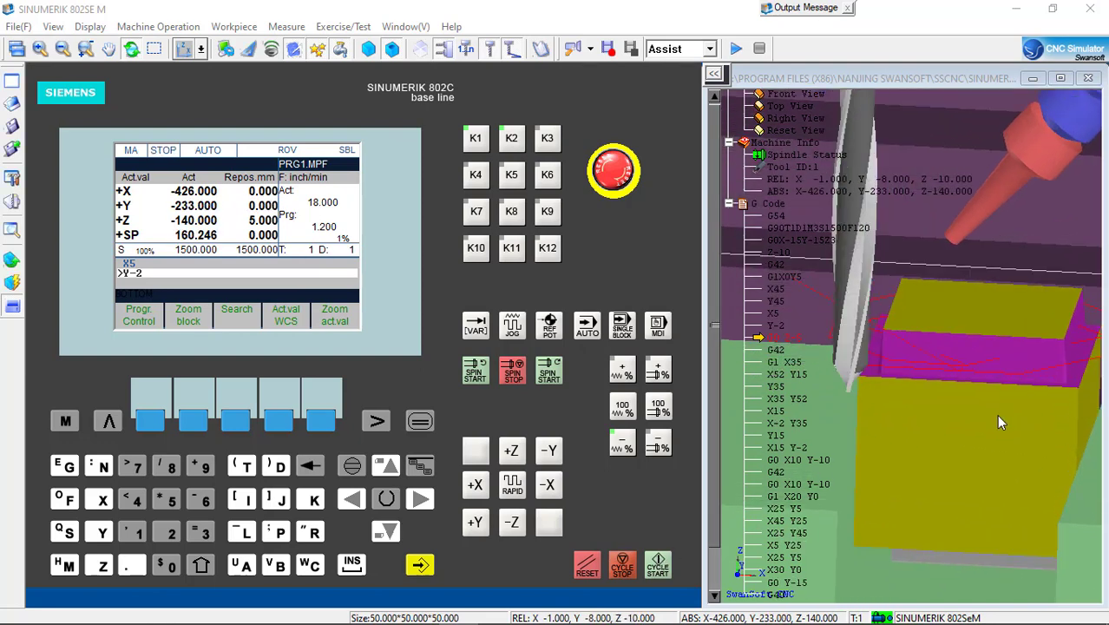
left_click_drag(963, 401, 967, 419)
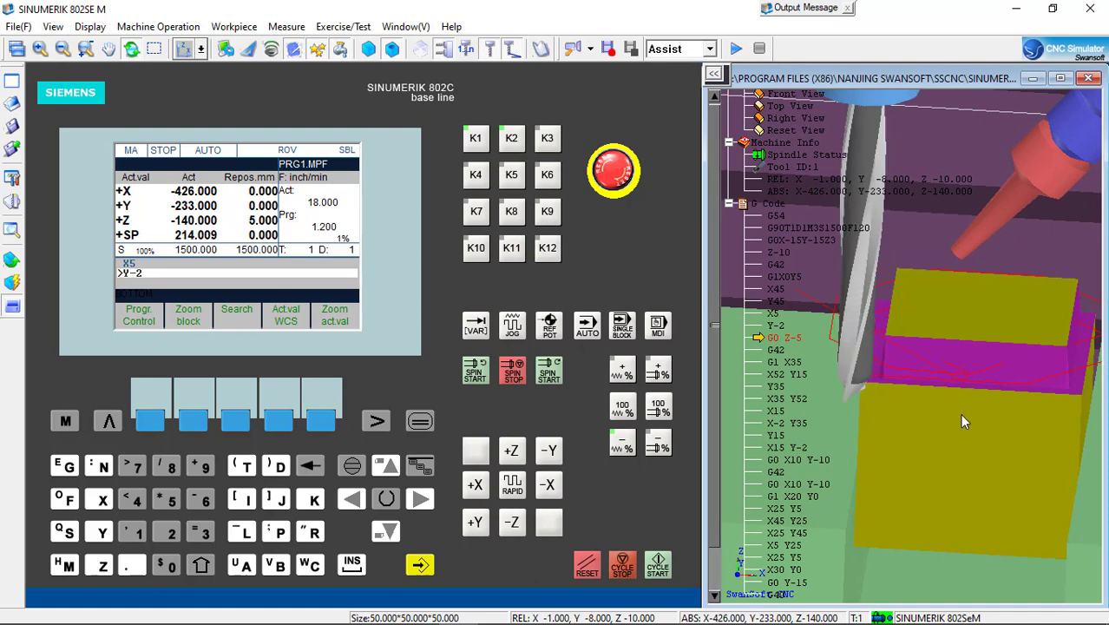
mouse_move(358, 607)
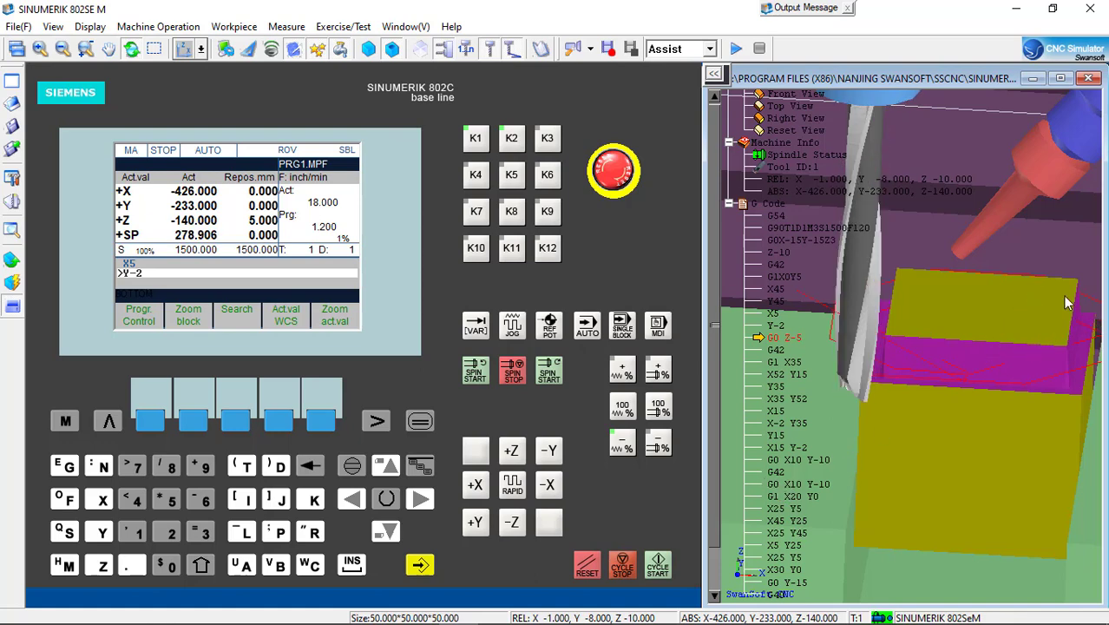
left_click(662, 571)
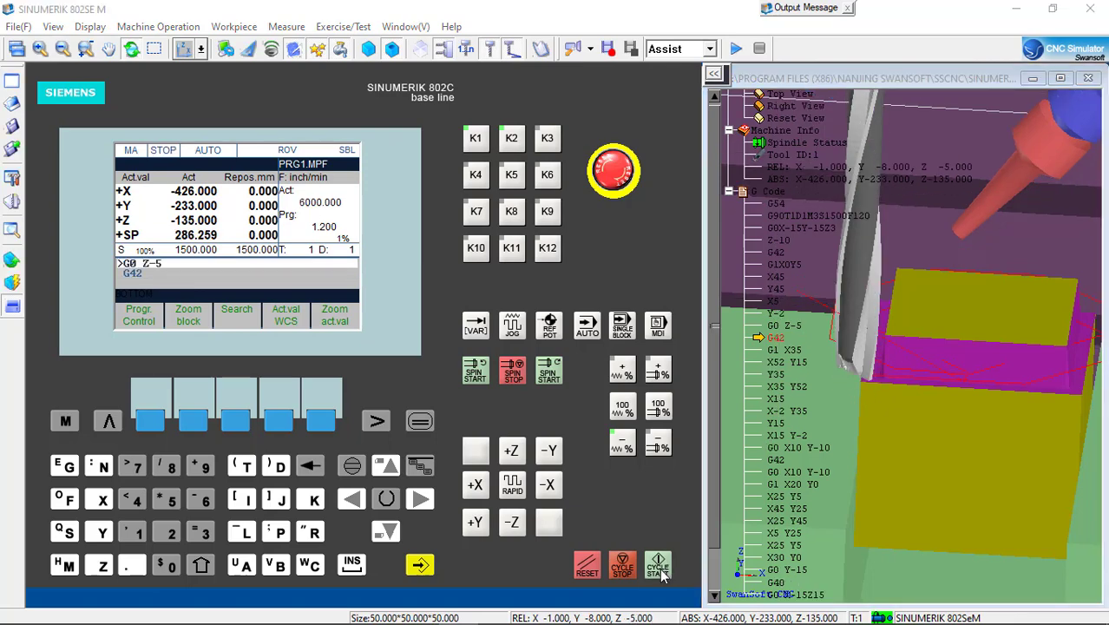
left_click_drag(901, 382, 912, 360)
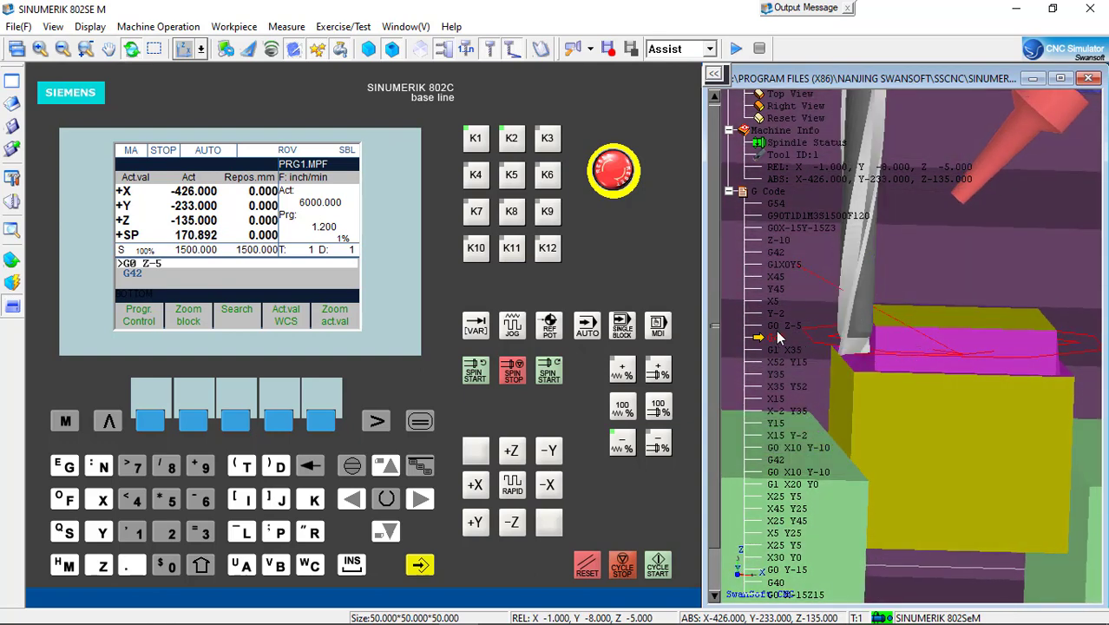
- Switch to the Word document, check the step heights in the part drawing's side view, and return to the CNC simulator
mouse_move(447, 616)
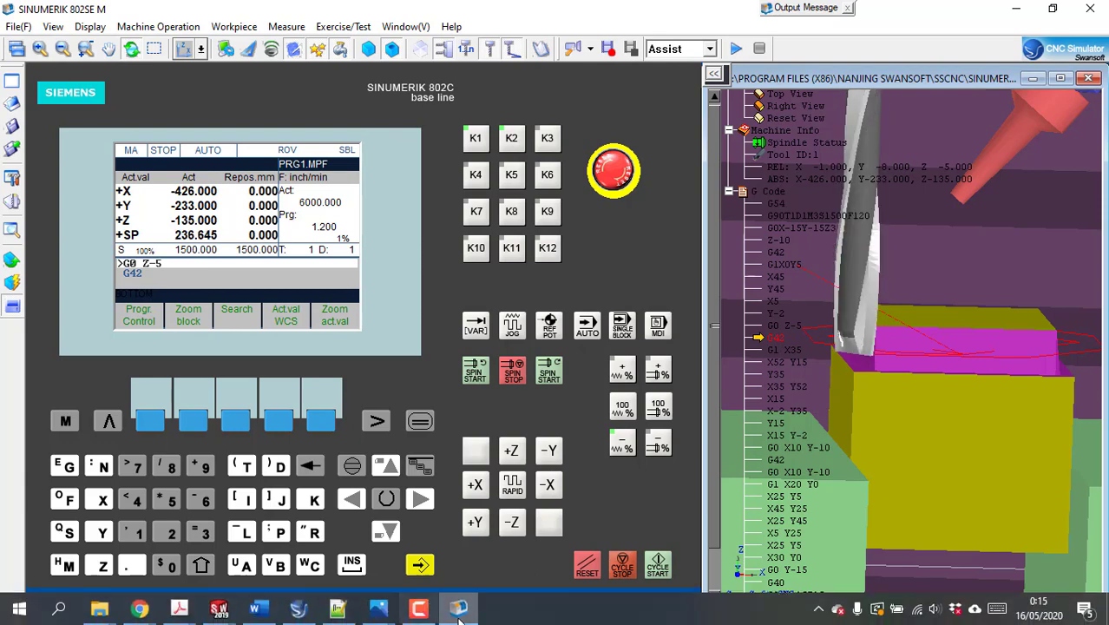
left_click(265, 611)
scroll(700, 362, "up", 15)
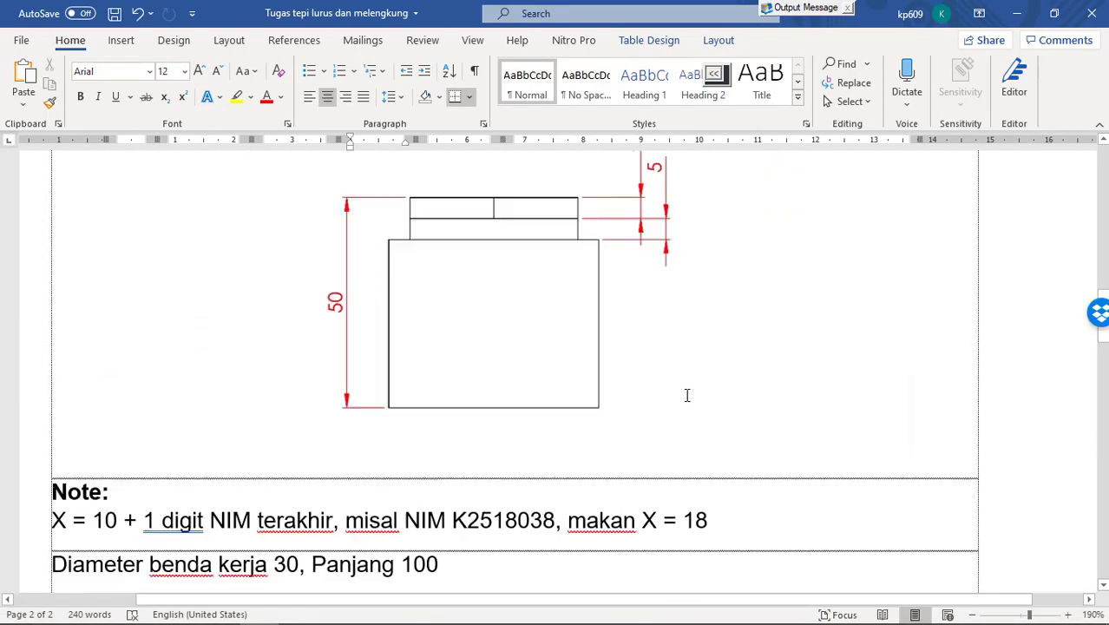
scroll(687, 396, "up", 5)
scroll(660, 390, "down", 1)
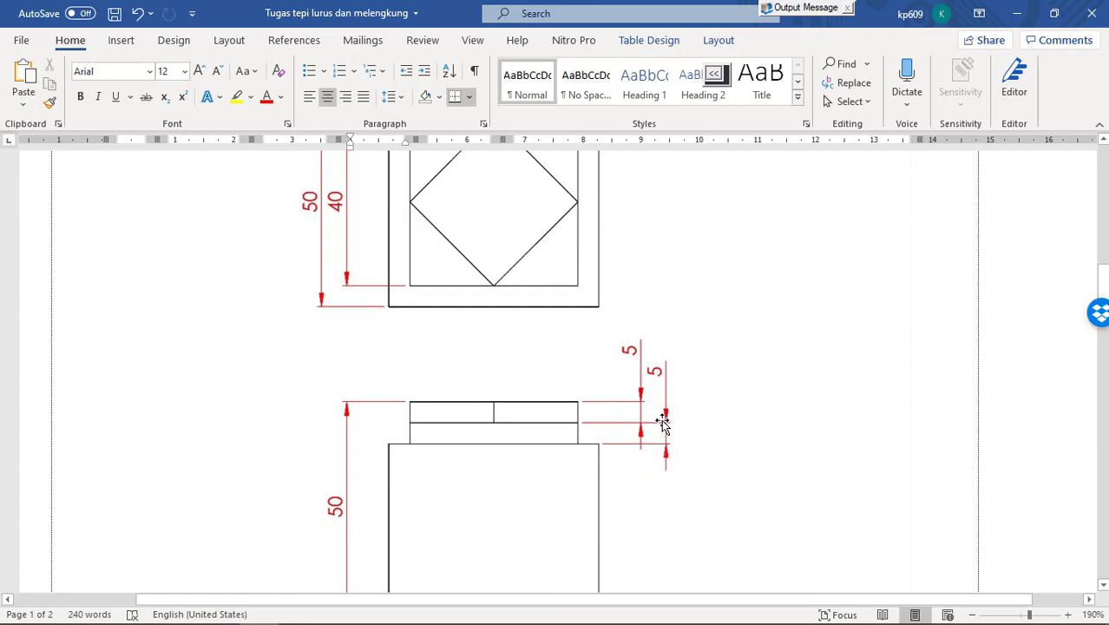
left_click(1017, 13)
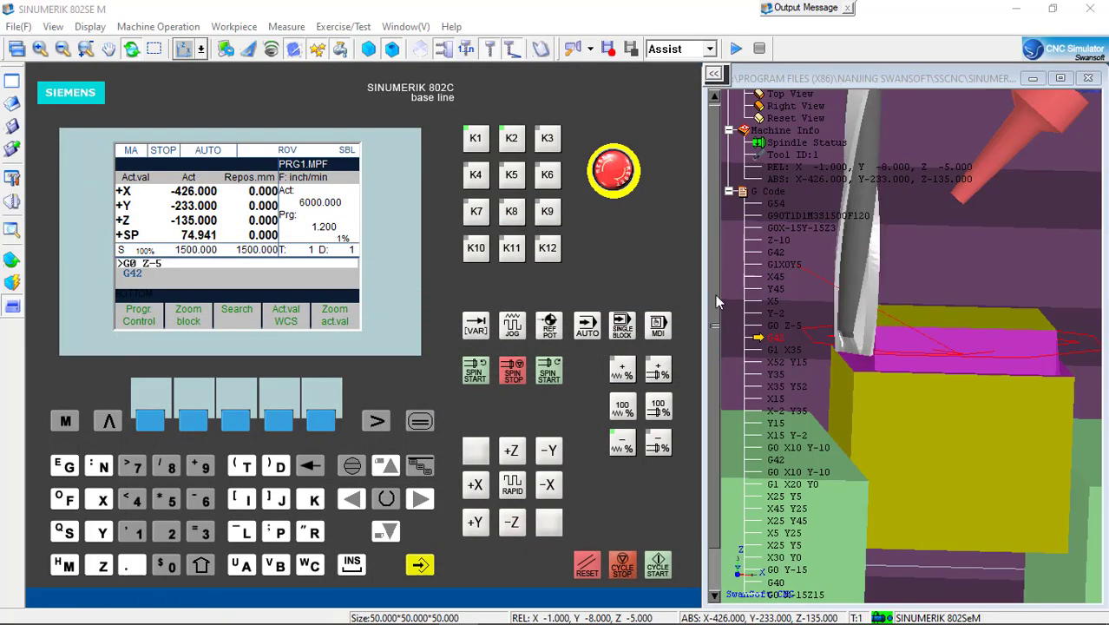
- Execute the G42 compensation block and the octagon's first cutting block, G1 X35, along the front edge of the workpiece
left_click(657, 571)
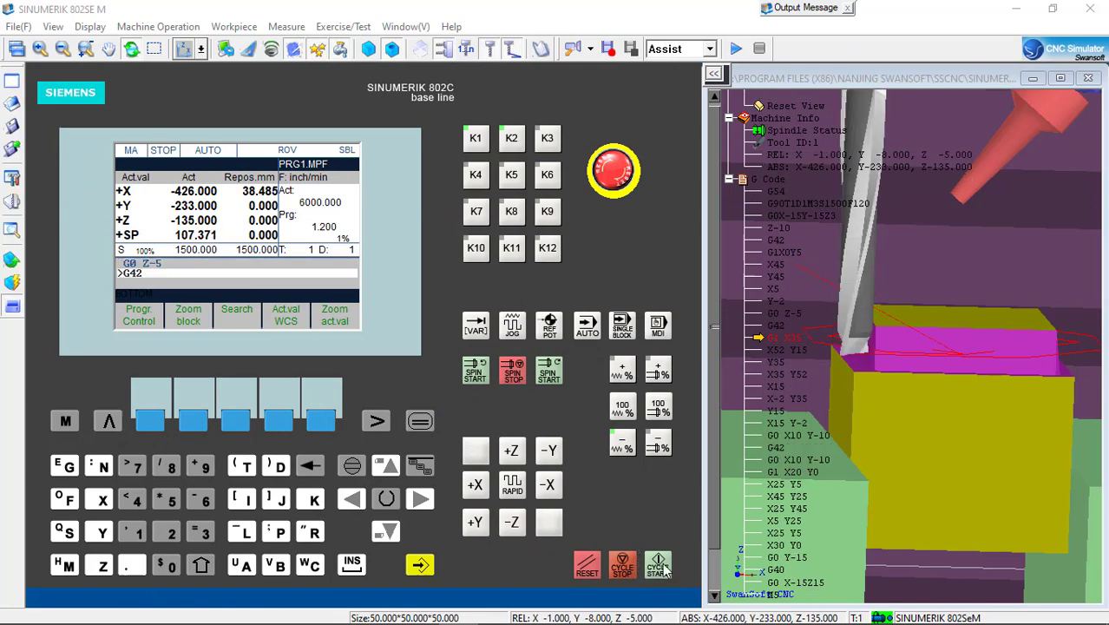
left_click_drag(892, 327, 873, 390)
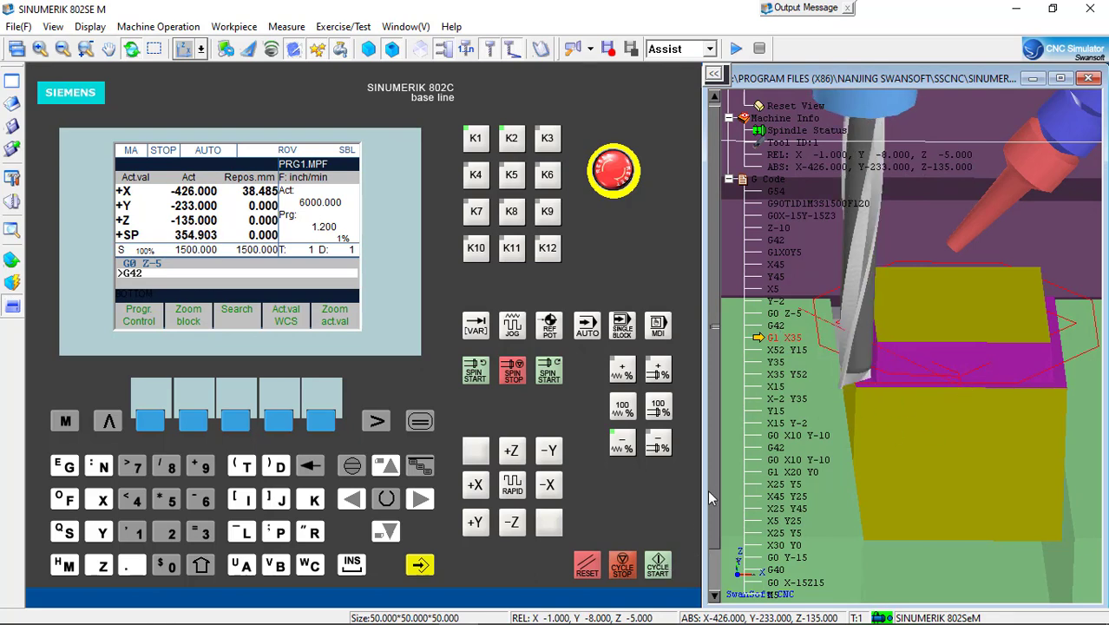
left_click(658, 569)
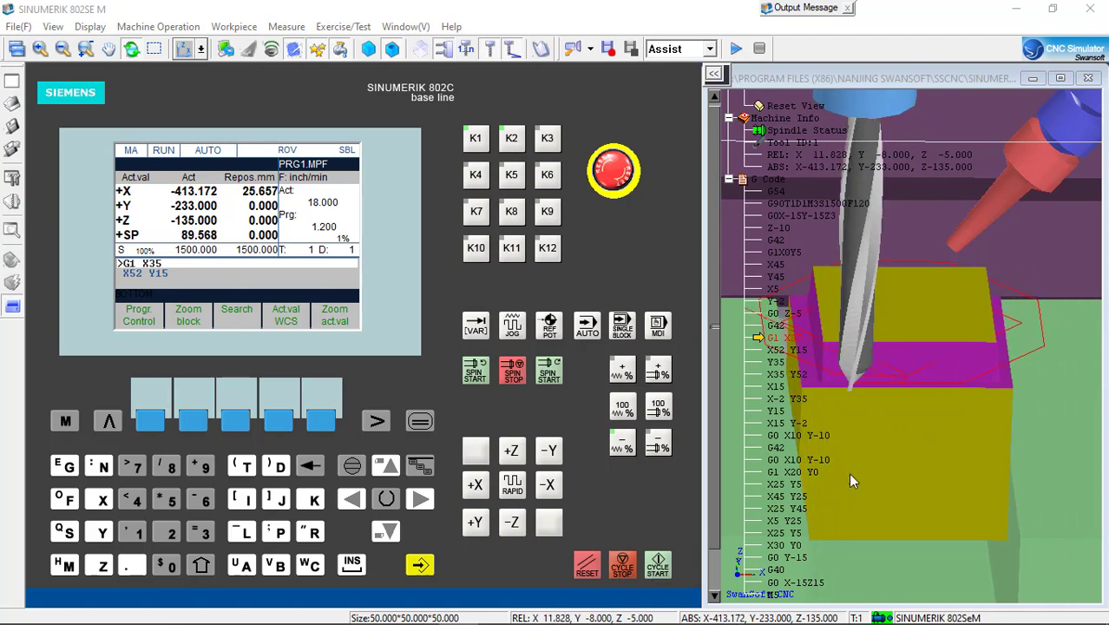
left_click_drag(849, 473, 910, 485)
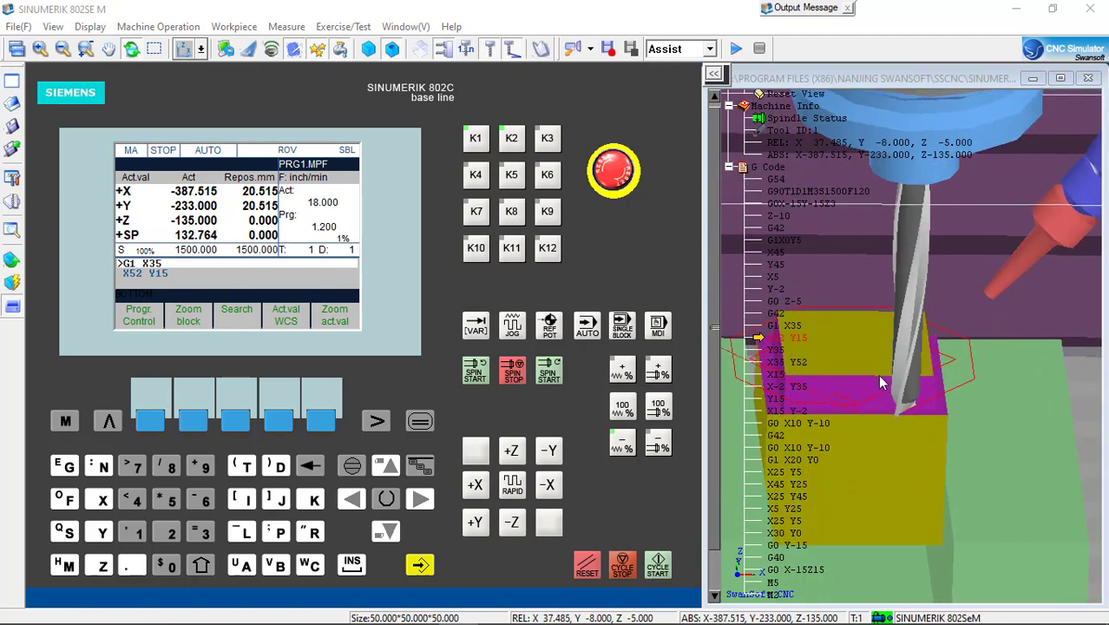
left_click_drag(881, 382, 832, 356)
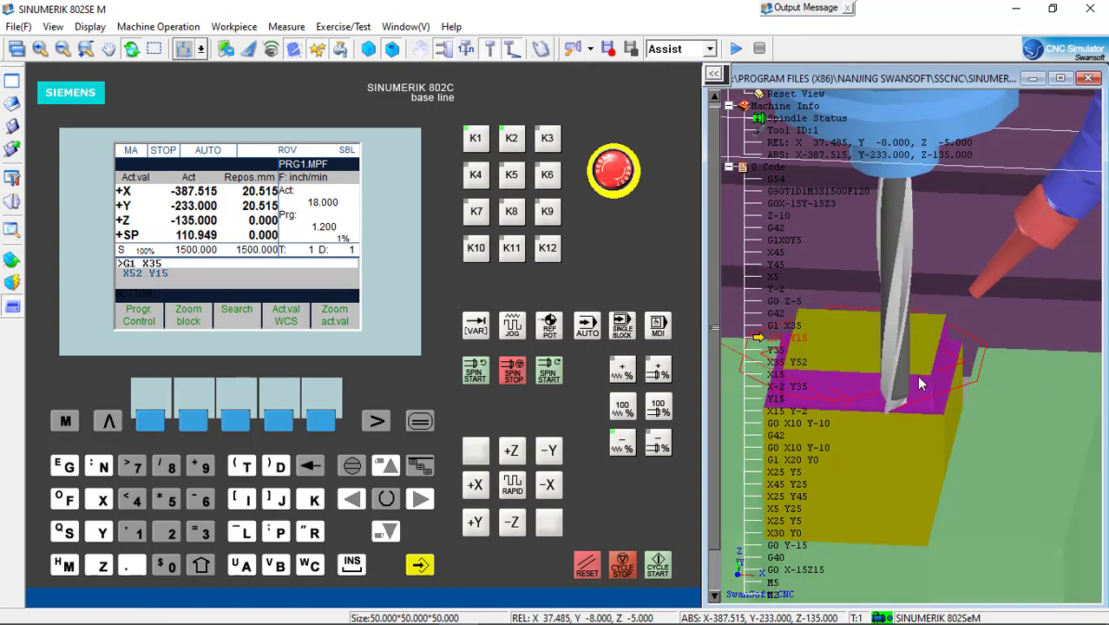
- Cut the octagon's next sides block by block through X52 Y15, Y35, X35 Y52, X15 and X-2 Y35
left_click(657, 565)
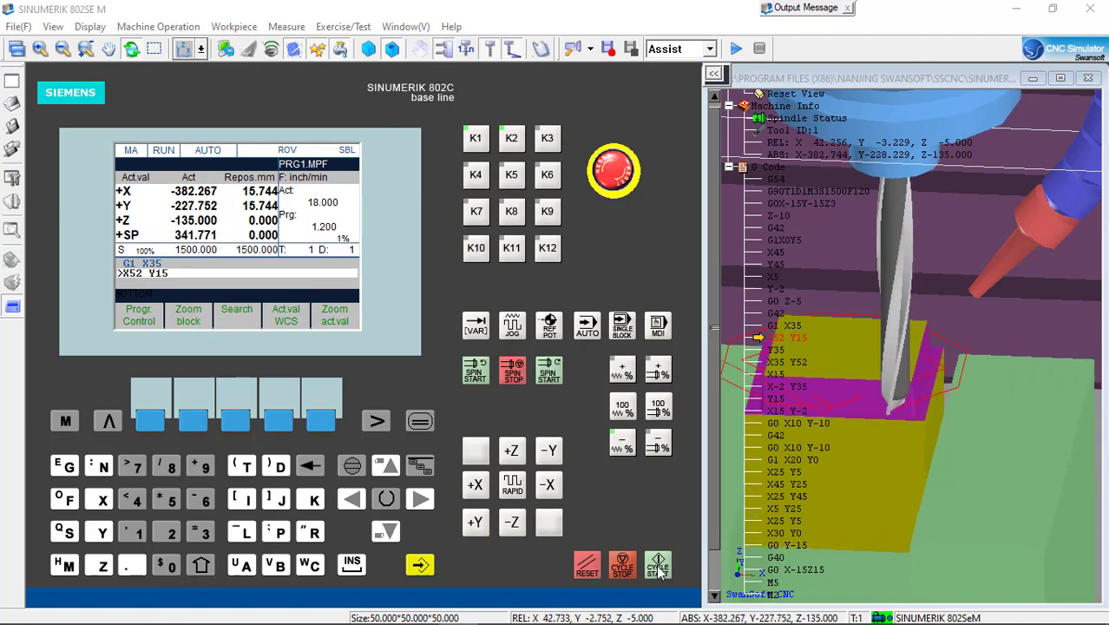
scroll(959, 427, "down", 4)
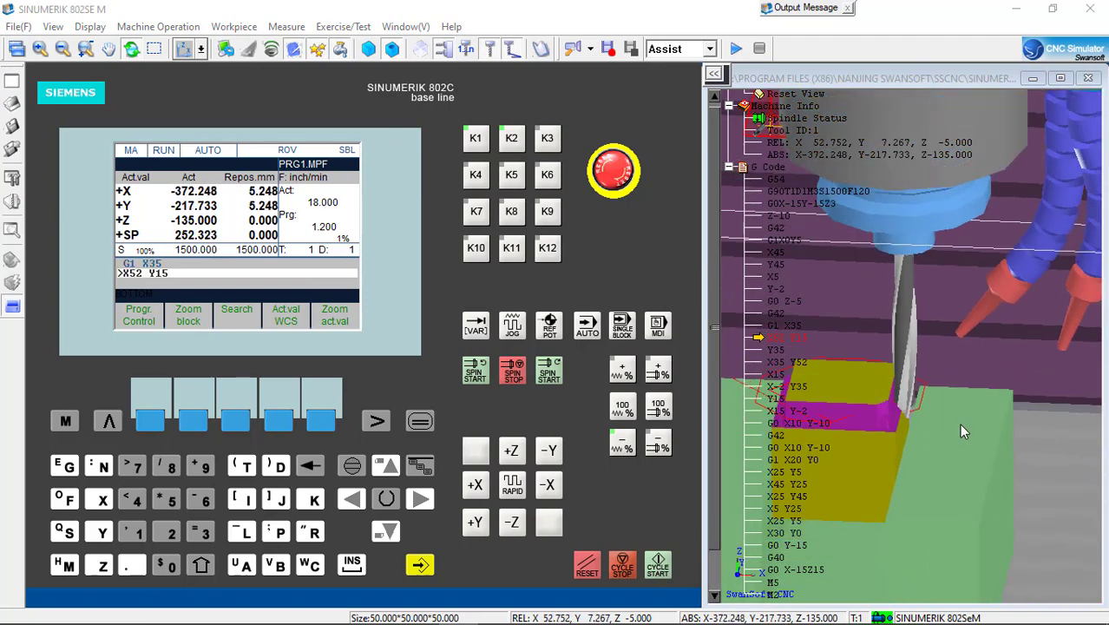
scroll(755, 452, "up", 3)
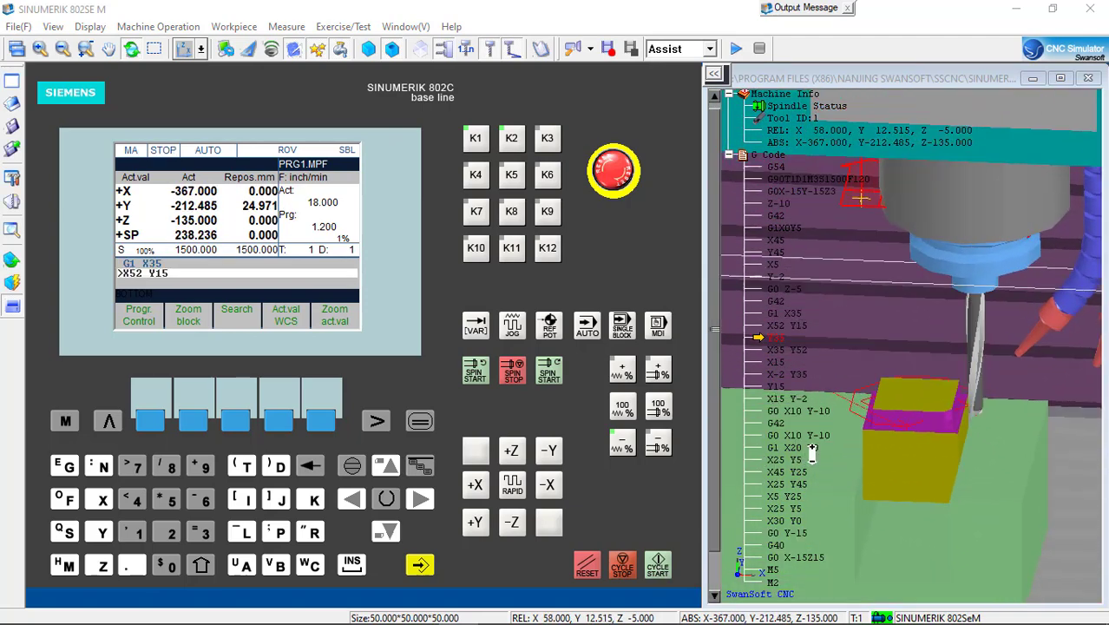
left_click(658, 565)
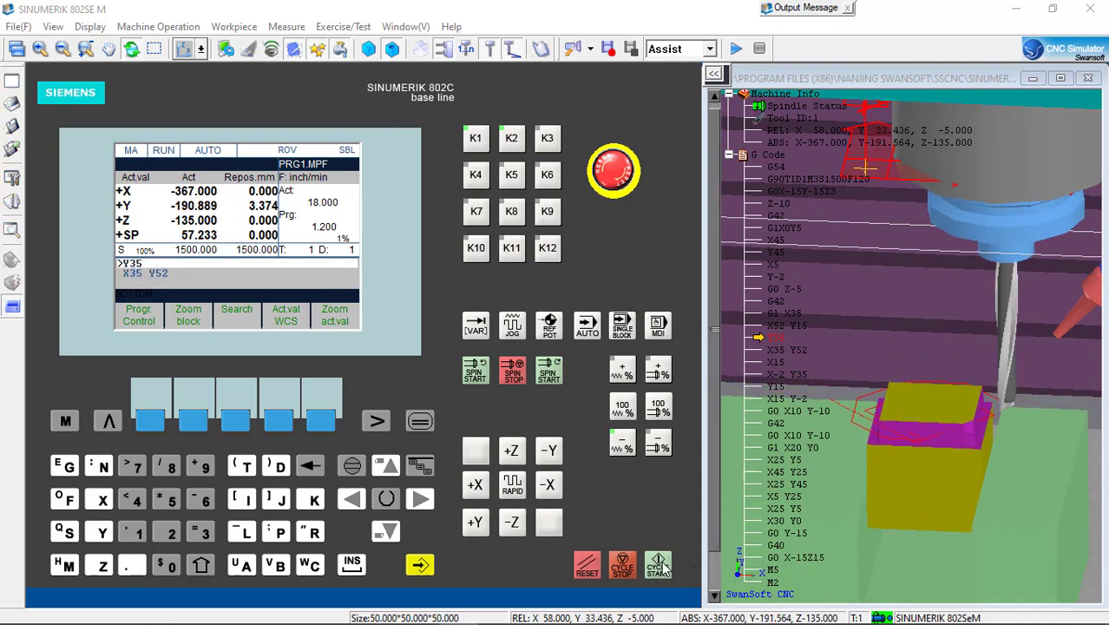
left_click(658, 565)
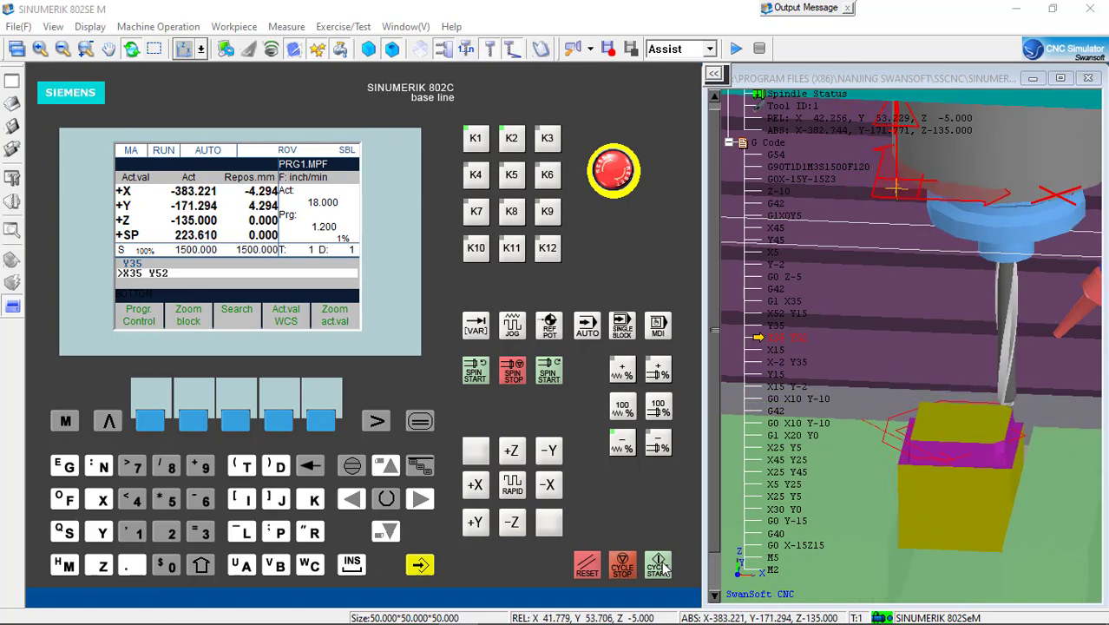
left_click(658, 566)
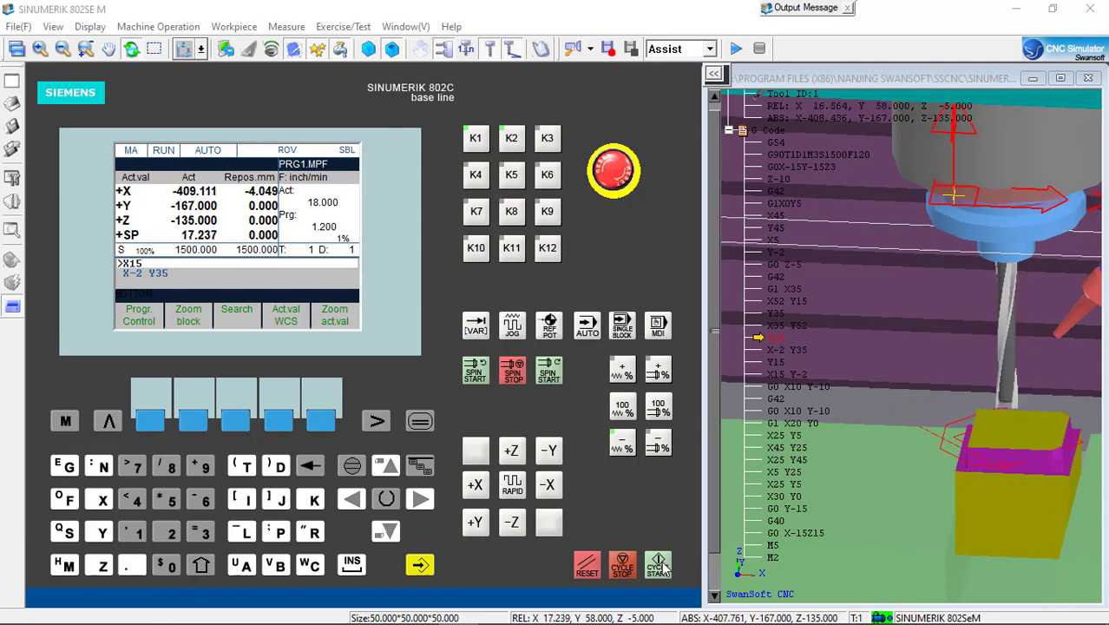
left_click(661, 562)
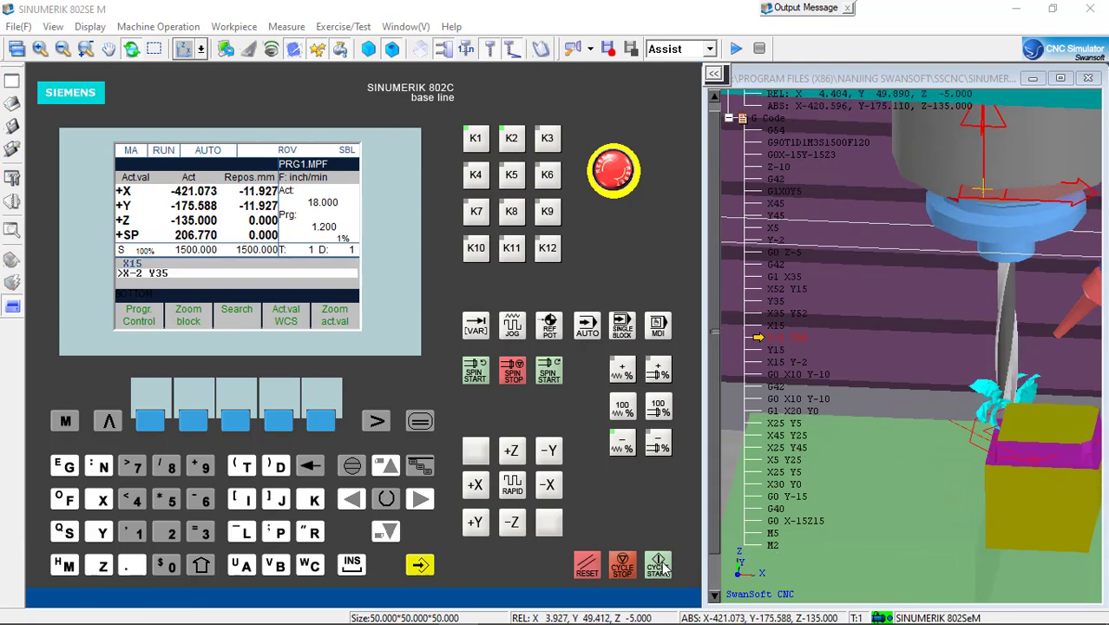
- Finish the octagon contour by executing the Y15 and X15 Y-2 blocks, and inspect the resulting shape
scroll(1027, 476, "down", 2)
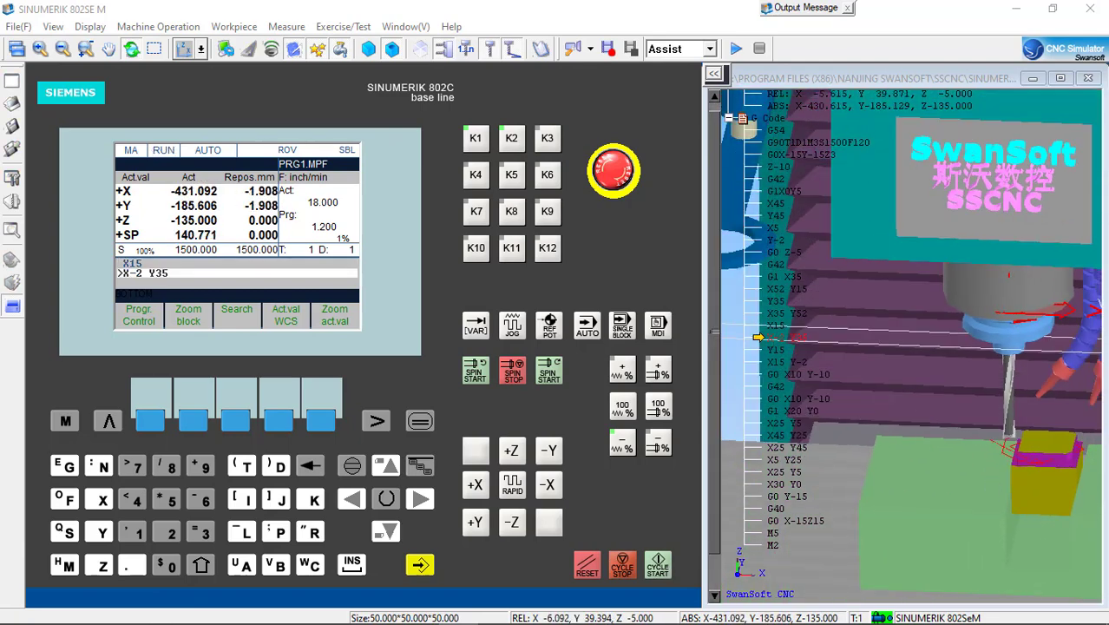
left_click(660, 566)
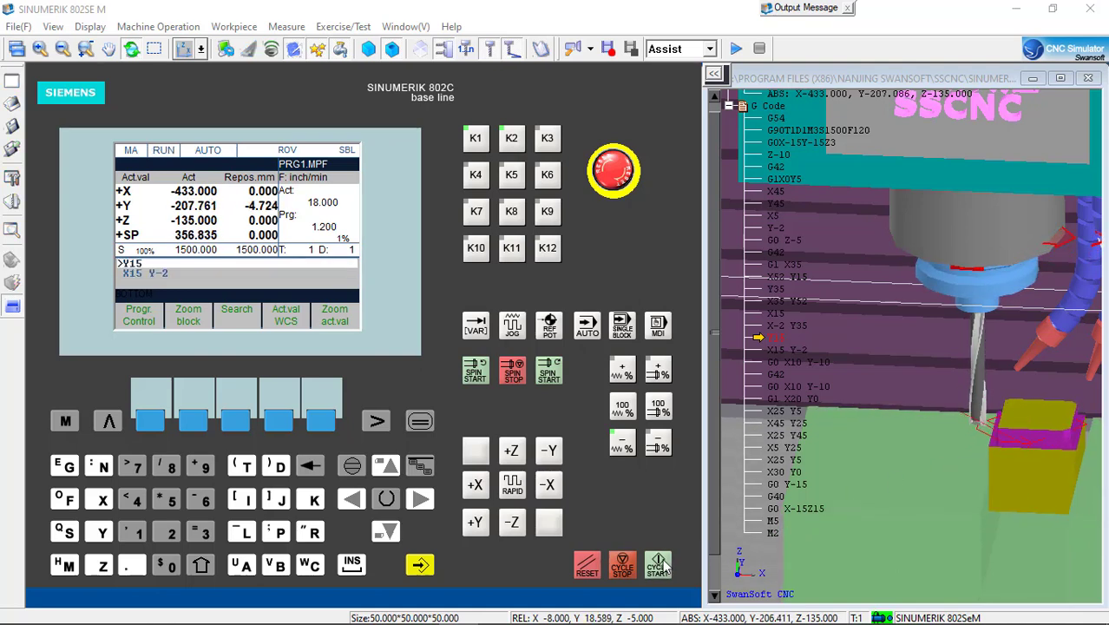
left_click(659, 565)
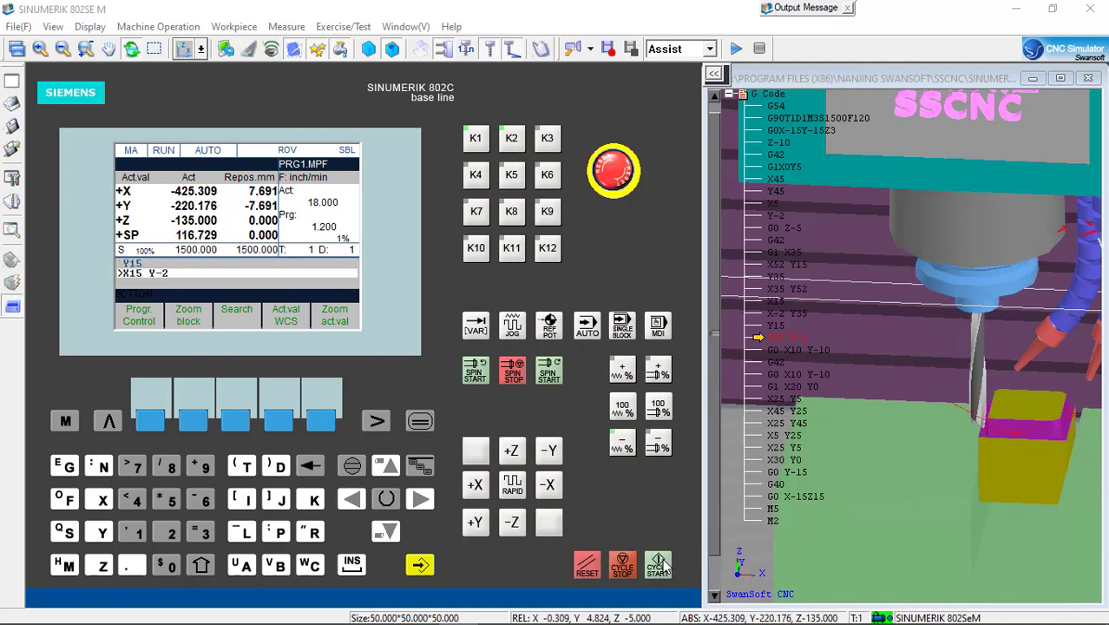
scroll(1048, 422, "up", 3)
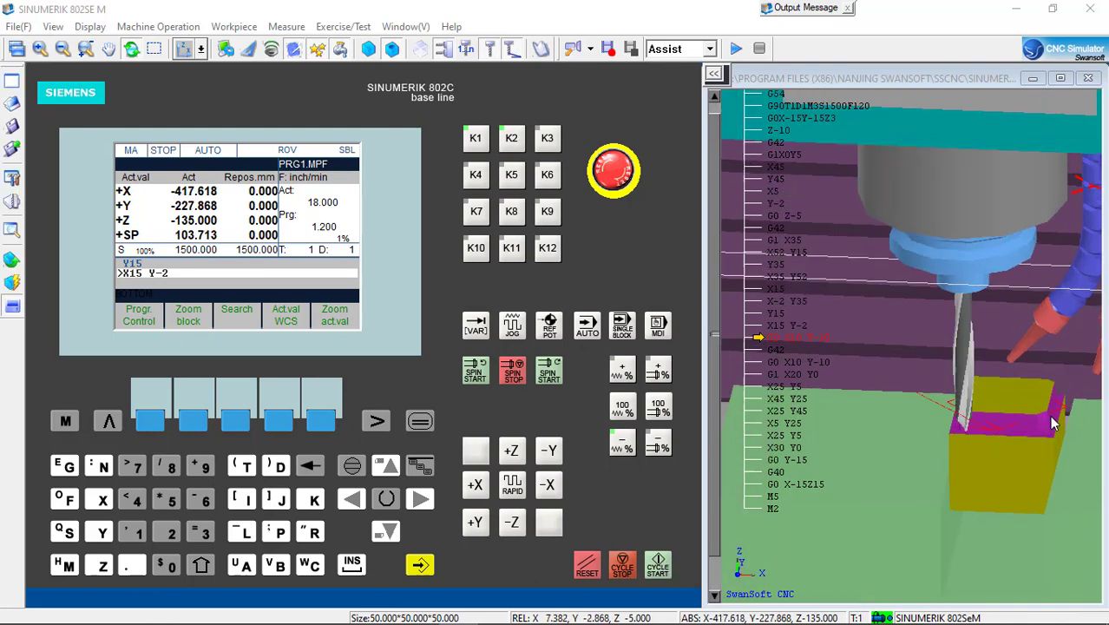
- Execute the diamond's approach blocks one by one: G0 X10 Y-10, G42 and the repeated G0 X10 Y-10
left_click(660, 565)
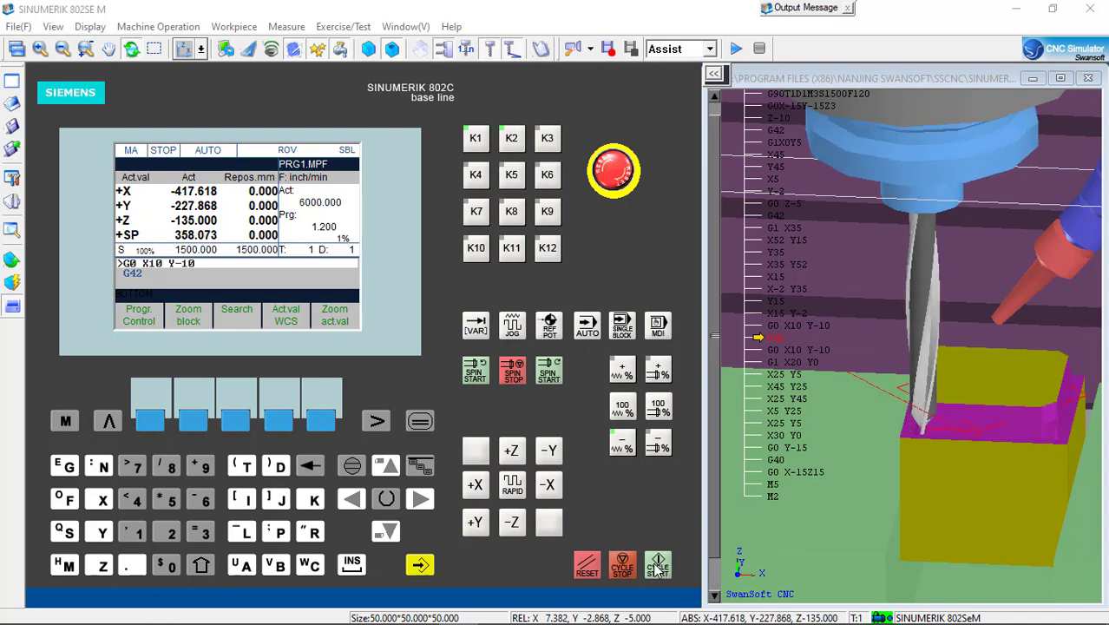
left_click(658, 566)
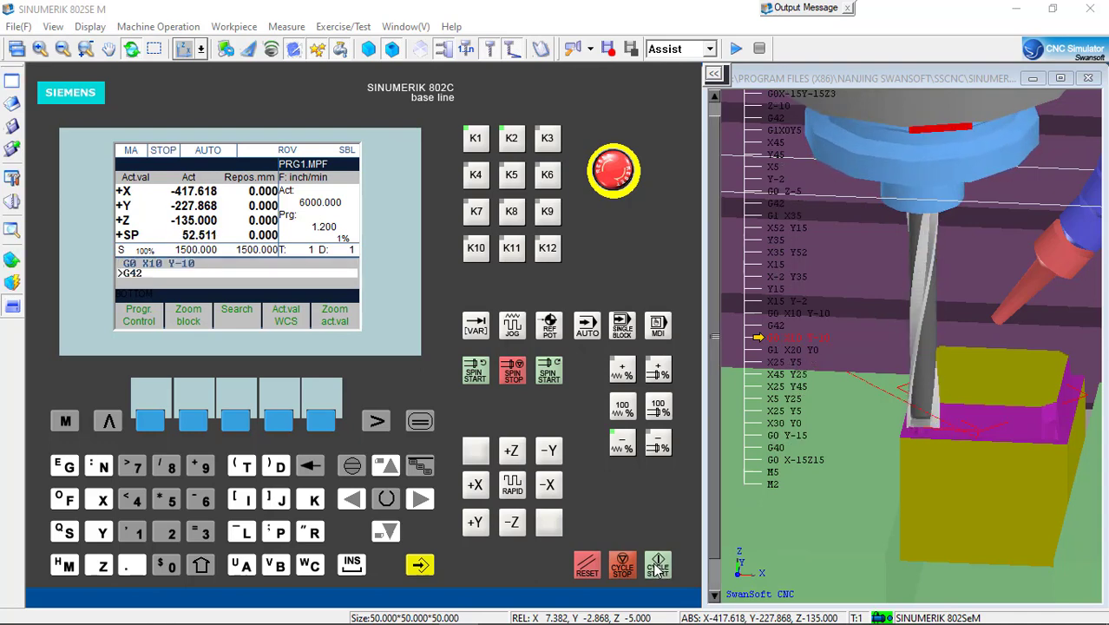
mouse_move(950, 441)
left_mouse_down()
mouse_move(895, 484)
mouse_move(947, 470)
mouse_move(969, 447)
left_mouse_up()
scroll(970, 447, "up", 3)
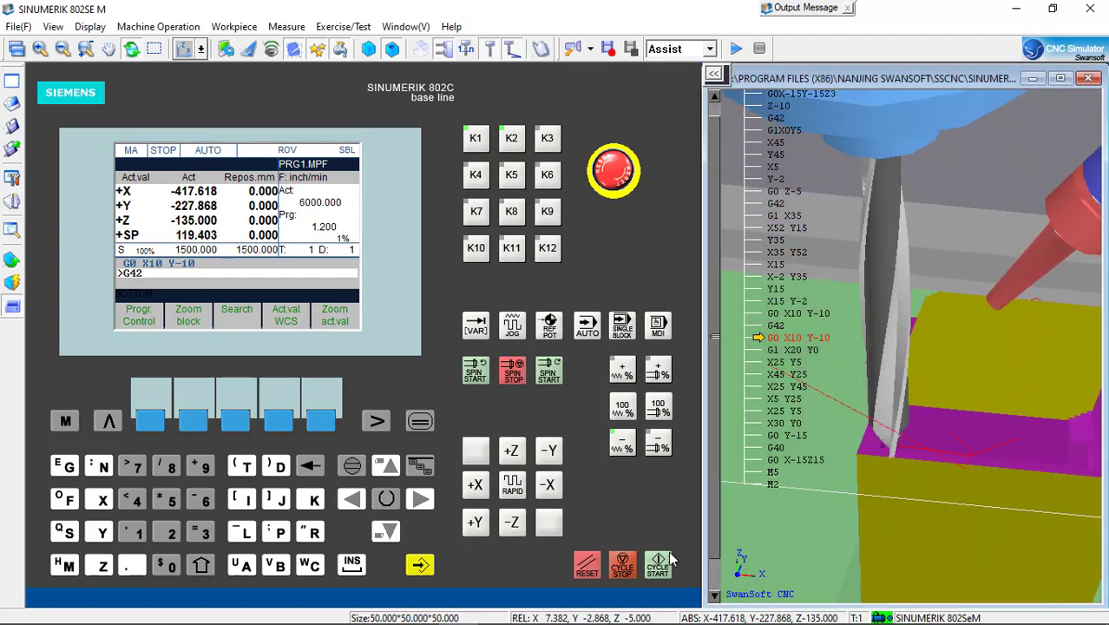
left_click(658, 566)
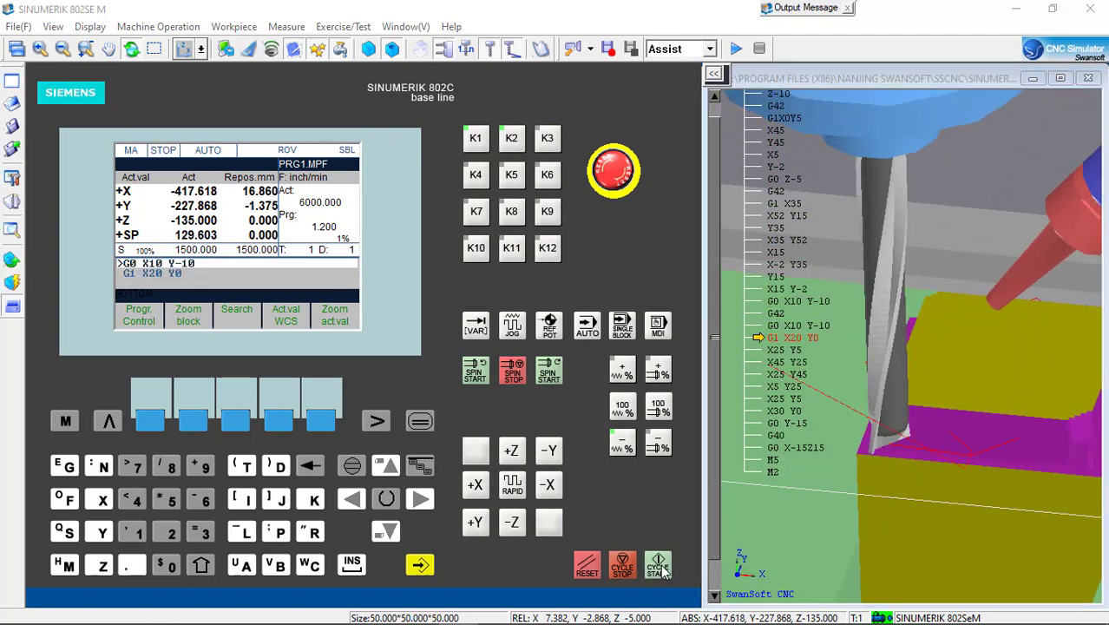
- Execute the diamond's lead-in blocks G1 X20 Y0 and X25 Y5 one by one at the workpiece's front edge
left_click(658, 566)
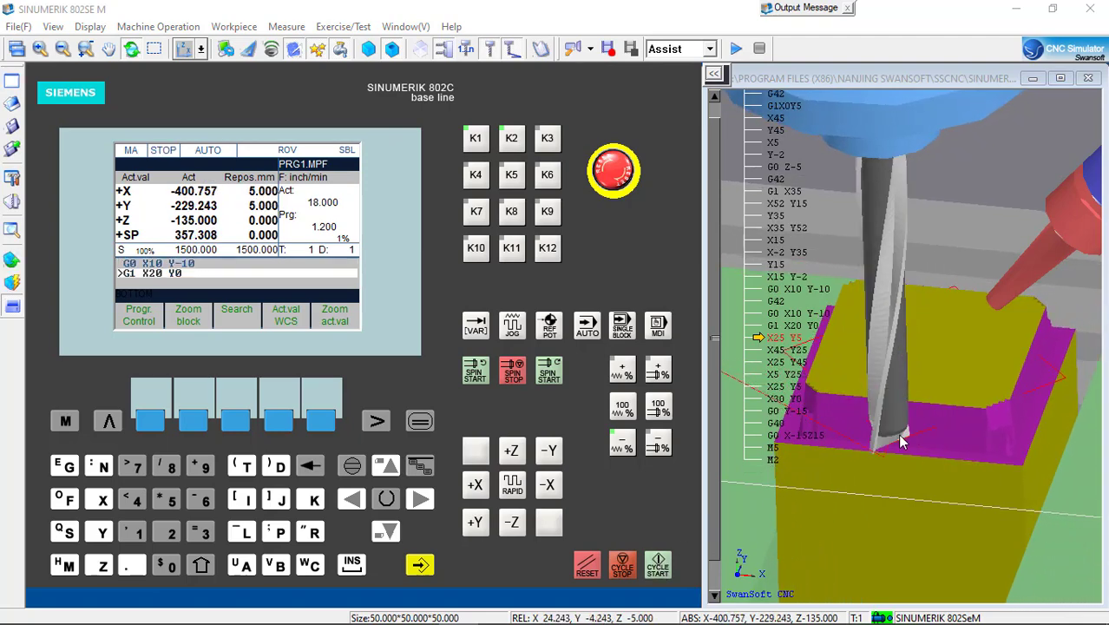
left_click_drag(901, 443, 930, 431)
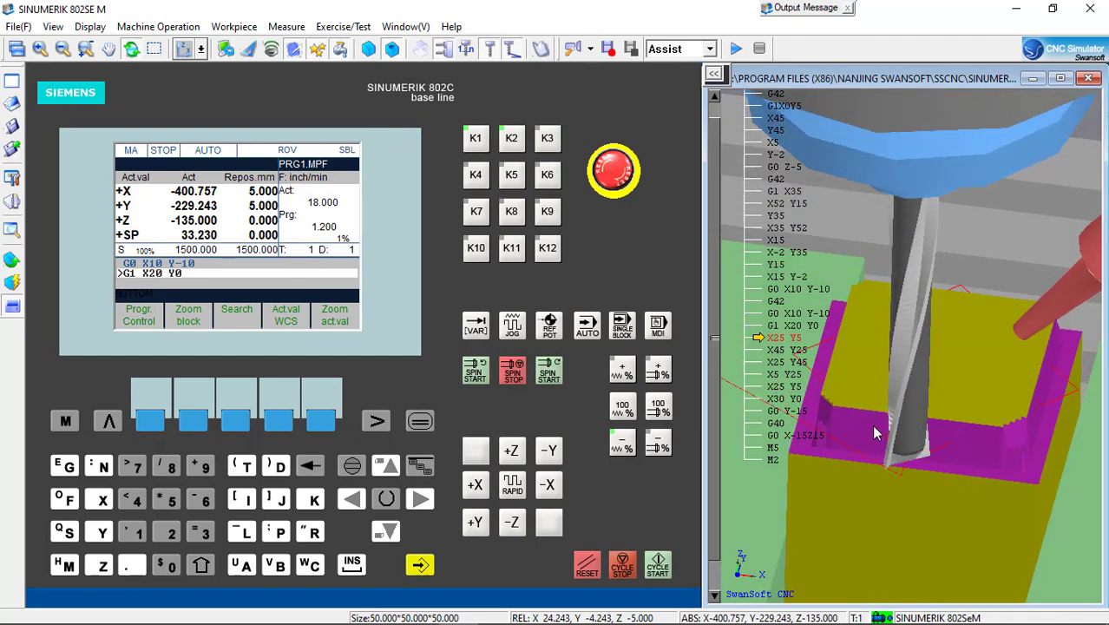
left_click(658, 566)
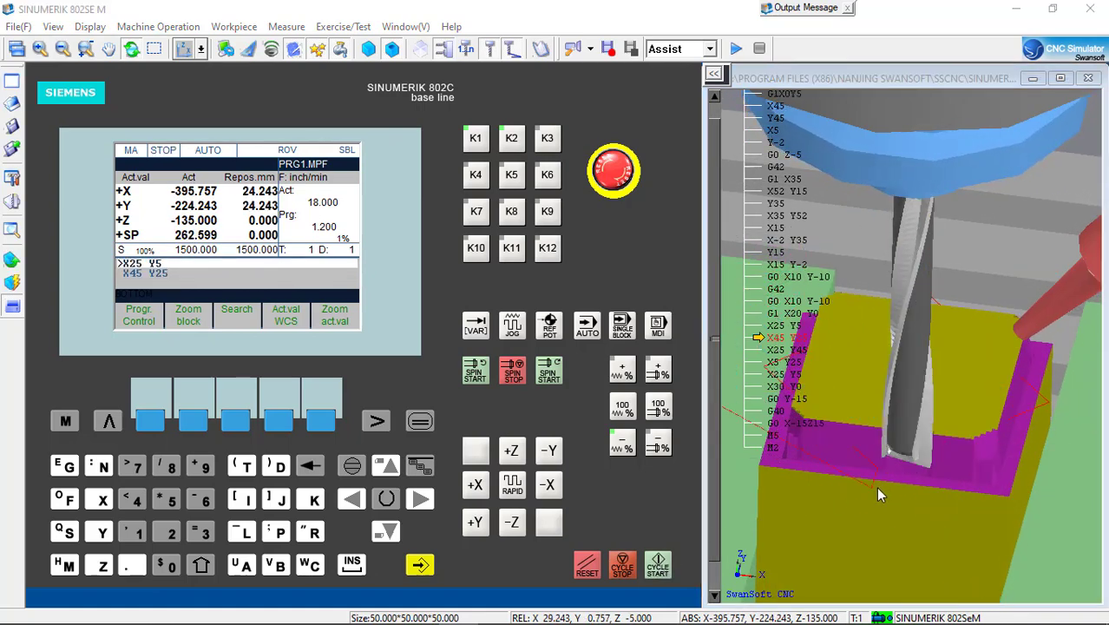
left_click_drag(878, 488, 1004, 445)
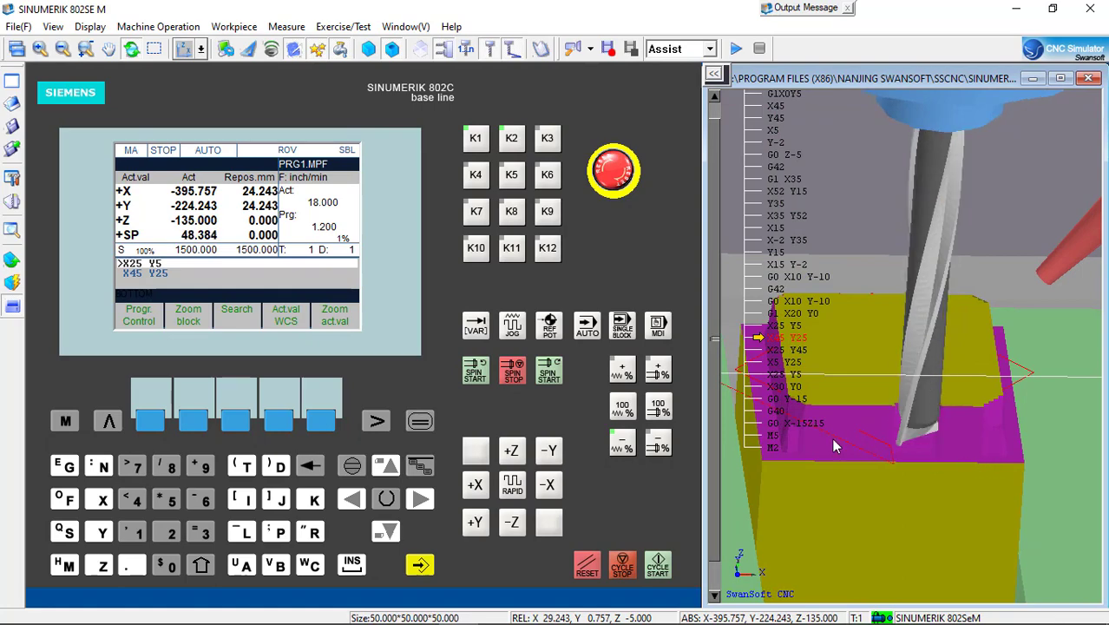
- Cut the diamond's first three sides block by block through X45 Y25, X25 Y45 and X5 Y25
left_click(658, 564)
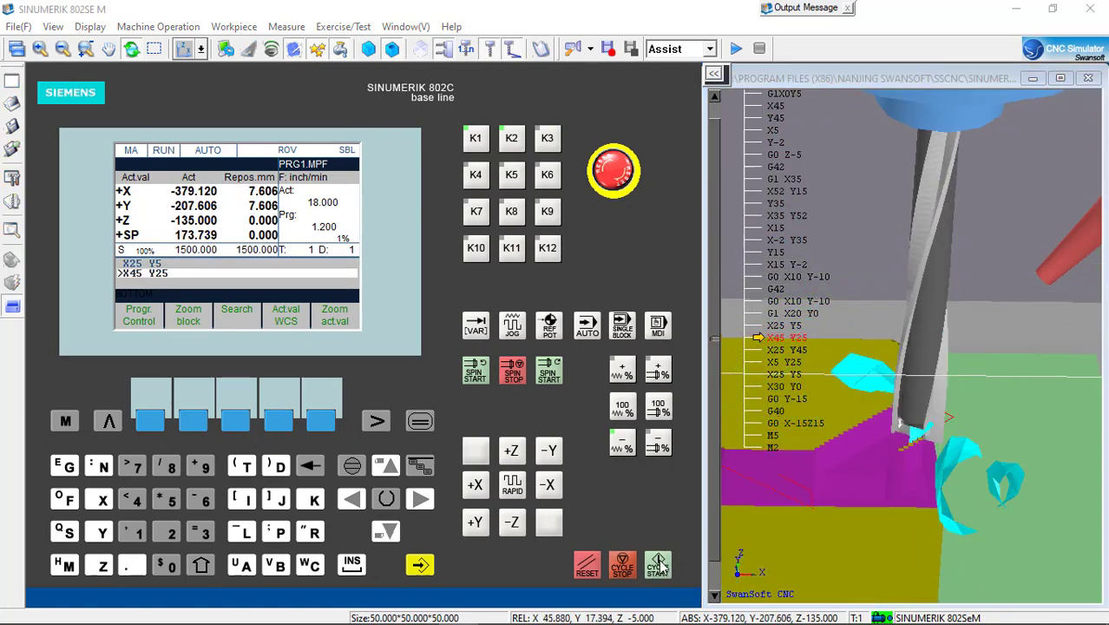
scroll(929, 456, "down", 3)
scroll(988, 448, "down", 3)
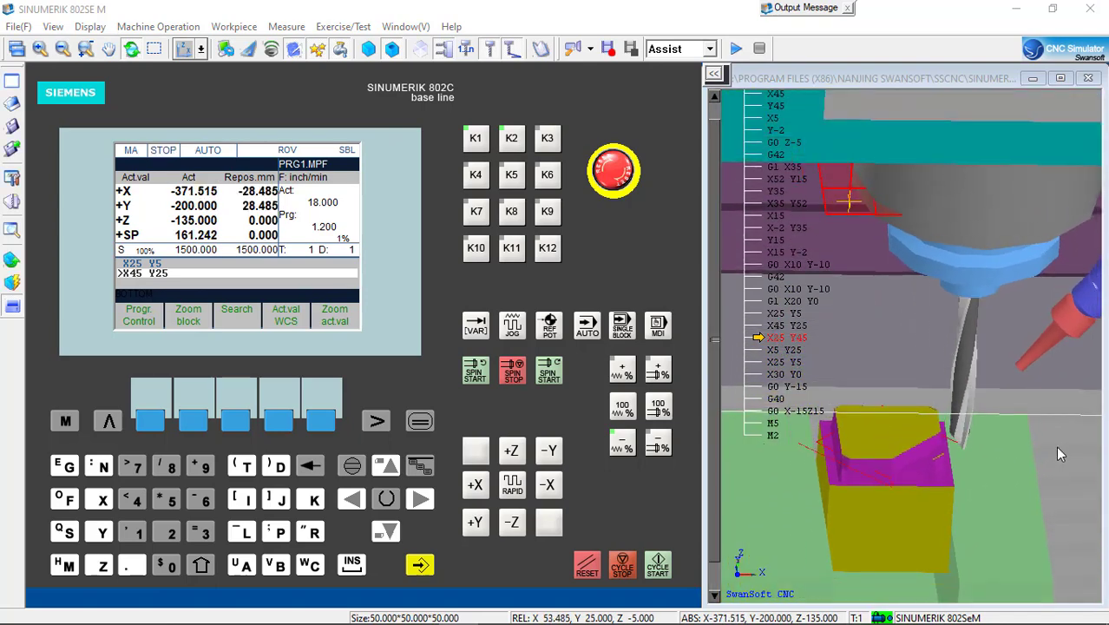
scroll(772, 491, "up", 2)
left_click(658, 566)
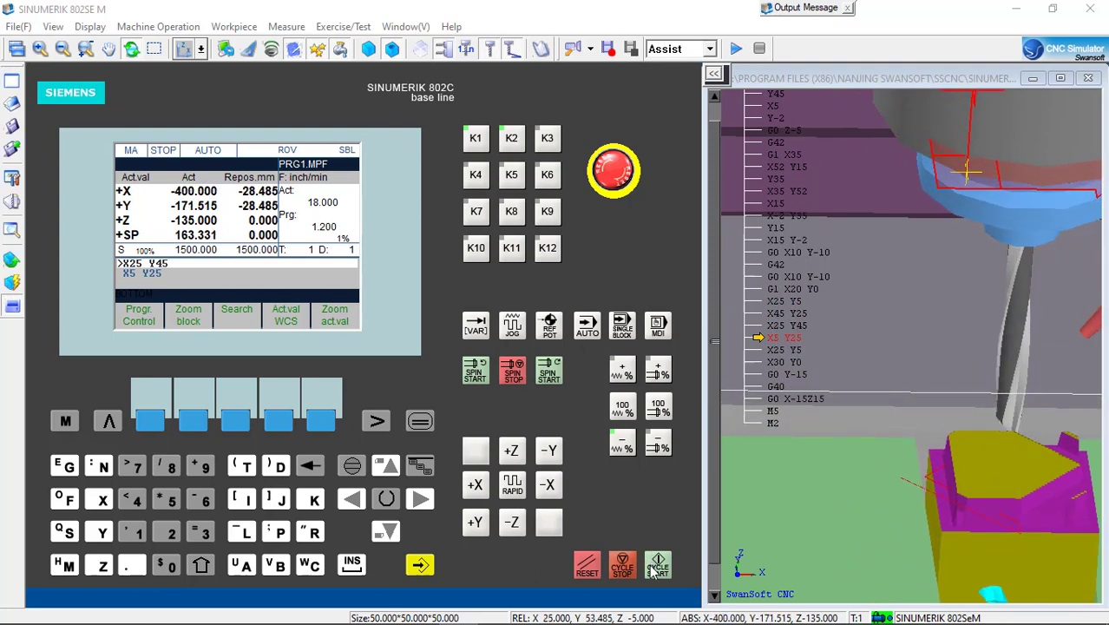
left_click(655, 566)
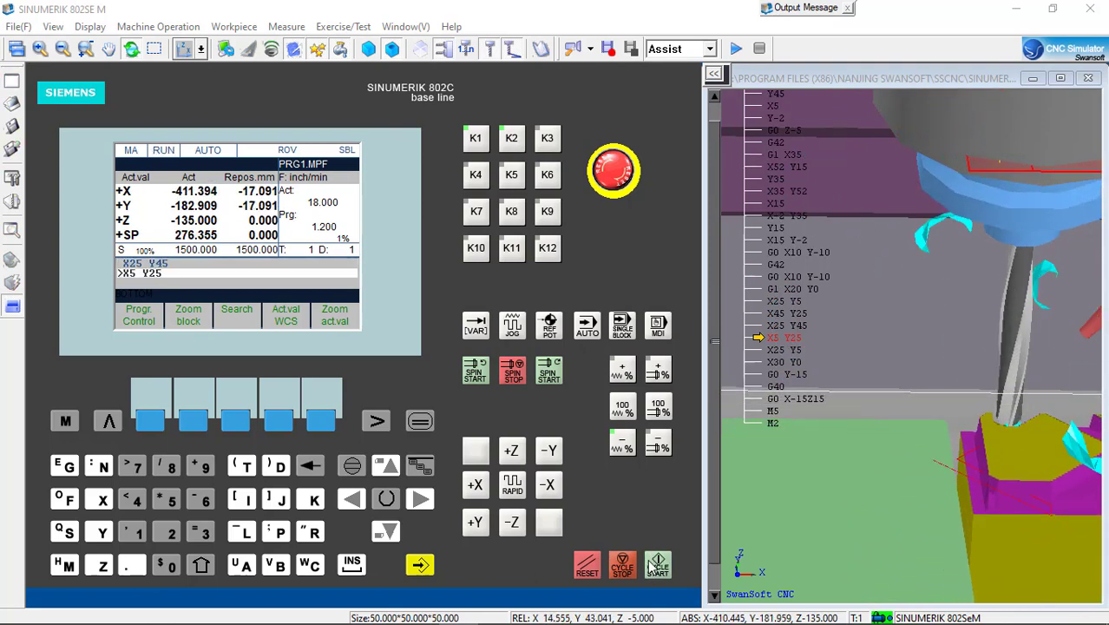
scroll(917, 446, "down", 2)
scroll(942, 465, "down", 2)
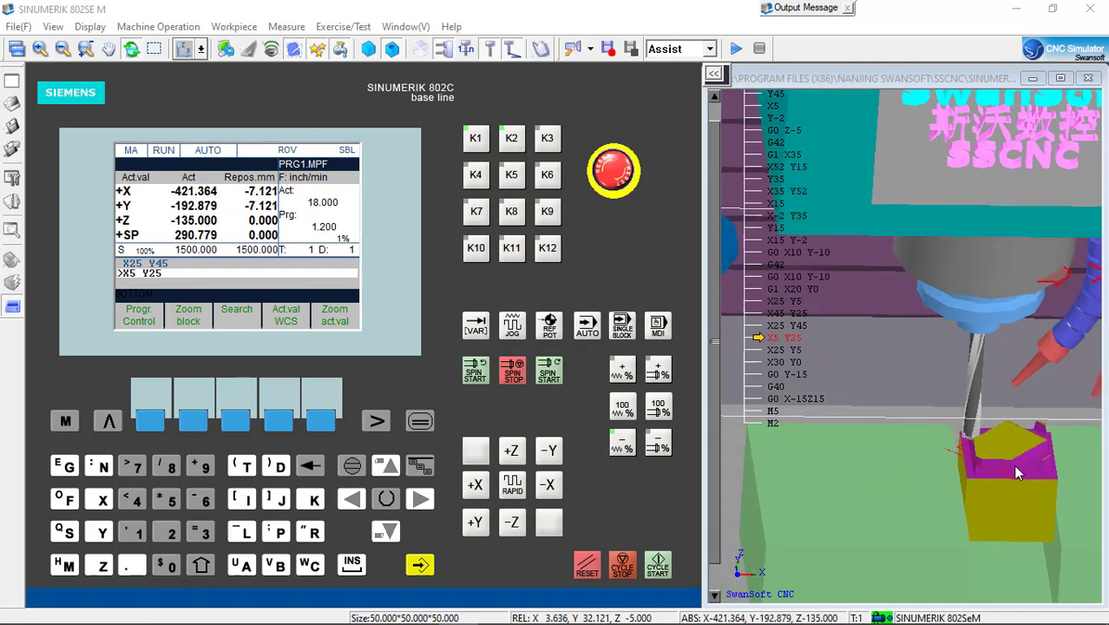
scroll(1085, 469, "up", 4)
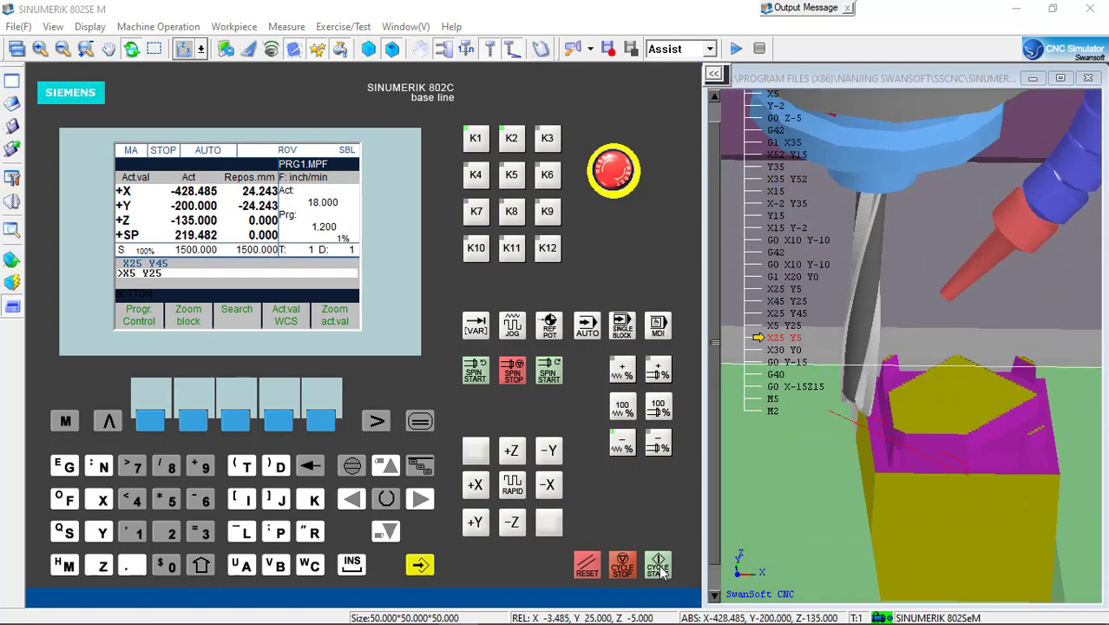
- Close the diamond with X25 Y5 and X30 Y0, and run the retract blocks G0 Y-15, G40 and G0 X-15Z15 through M5
left_click(658, 566)
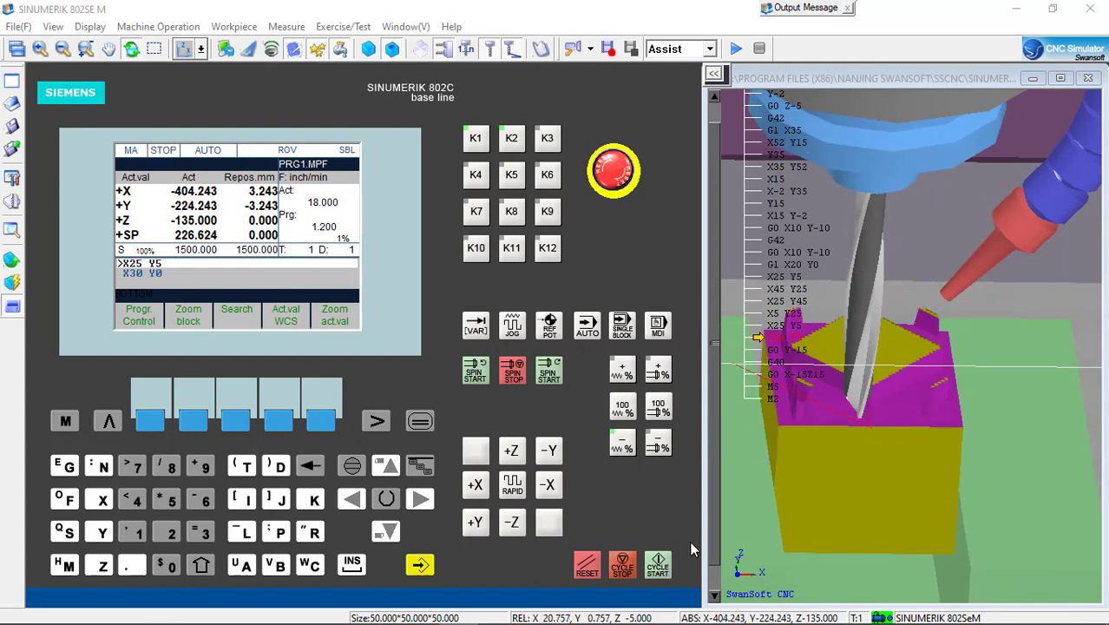
left_click(658, 566)
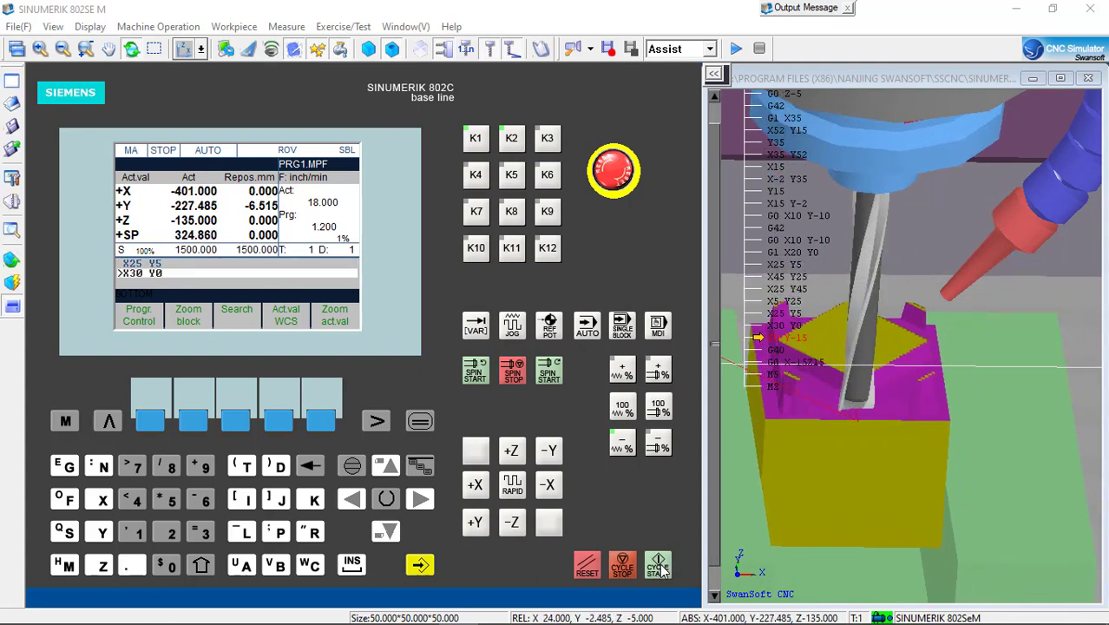
left_click(658, 566)
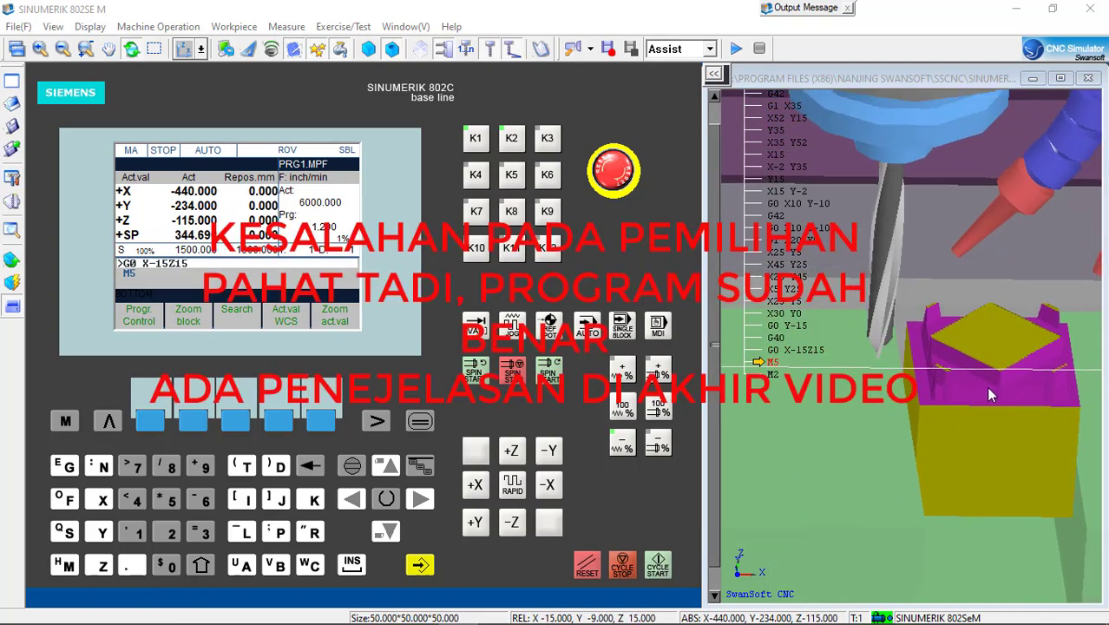
left_click(658, 566)
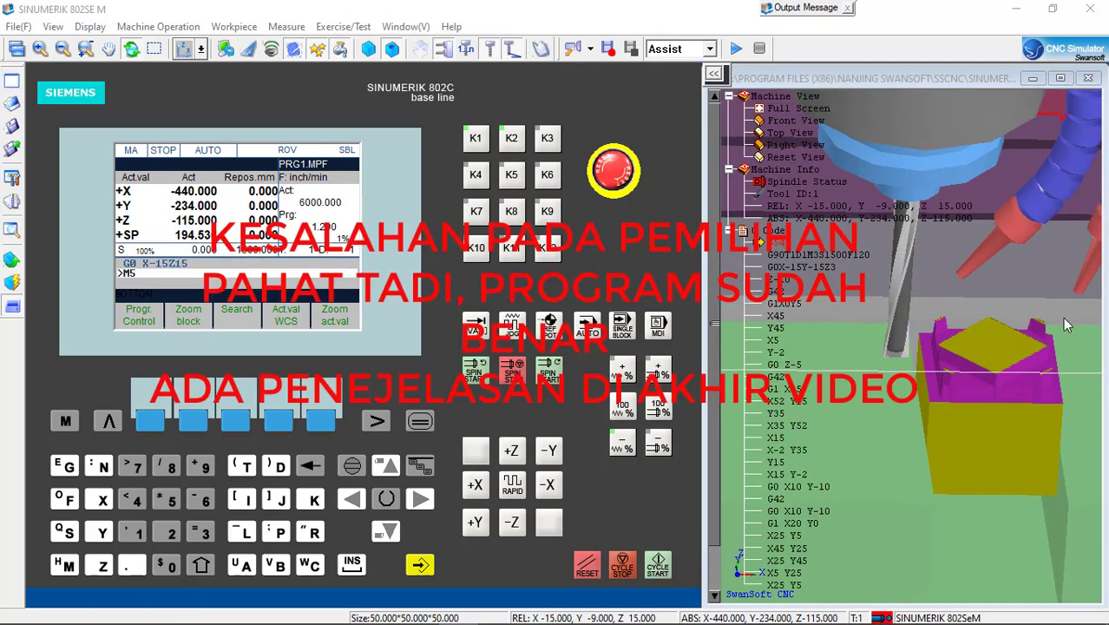
- Examine the finished workpiece from several angles, checking the diamond, the octagon walls and the material left at the corners
scroll(1079, 347, "down", 3)
scroll(1076, 356, "up", 7)
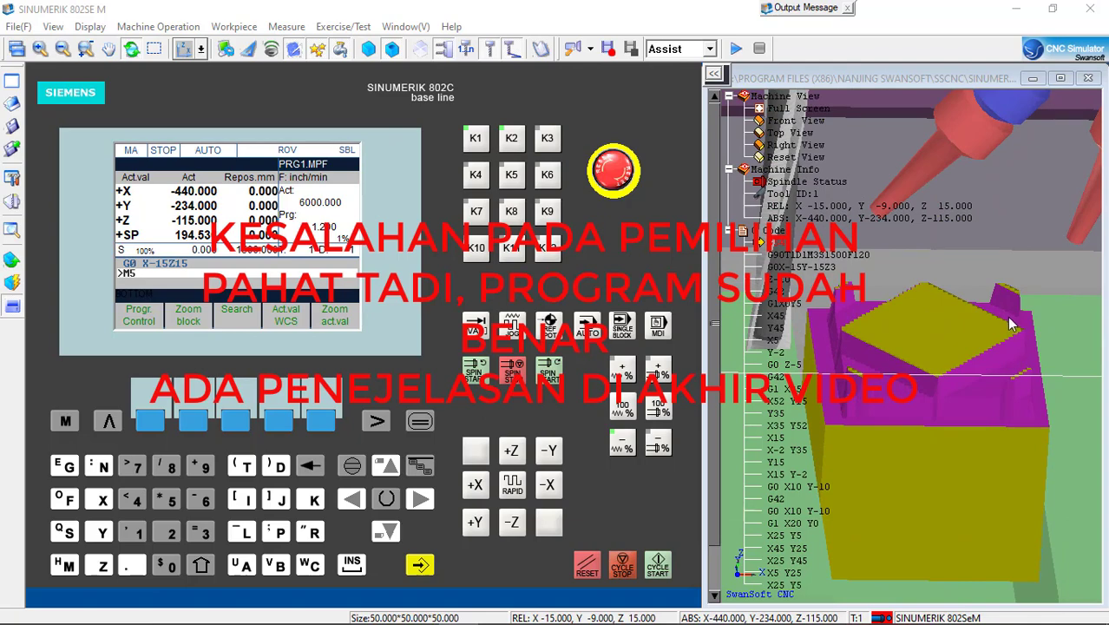
left_click_drag(1010, 323, 905, 414)
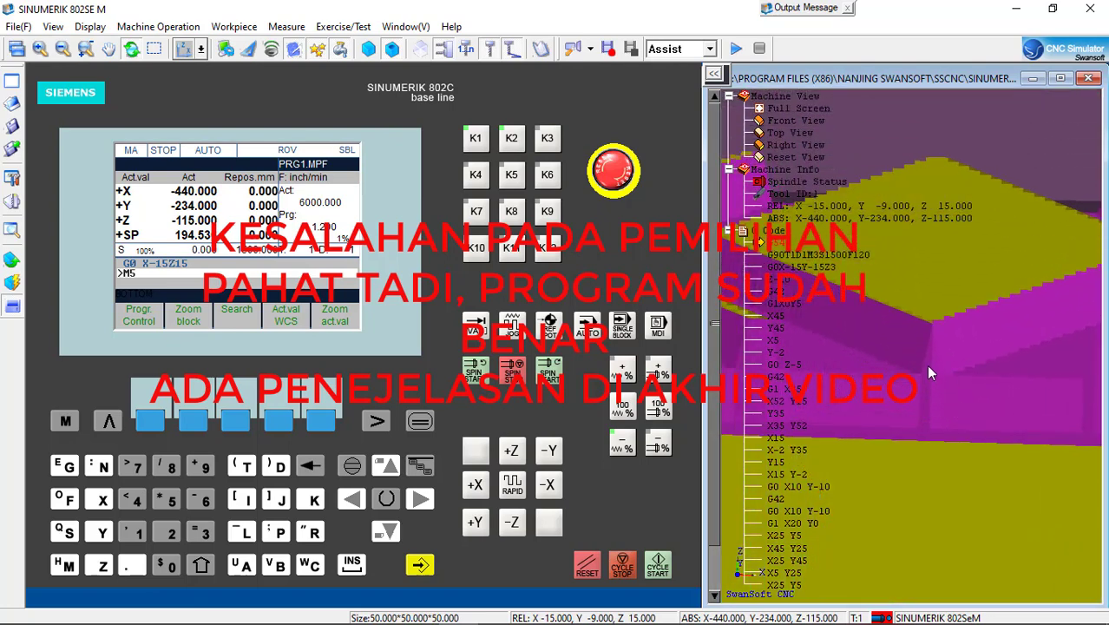
middle_click_drag(960, 401, 965, 482)
left_click_drag(962, 390, 1038, 428)
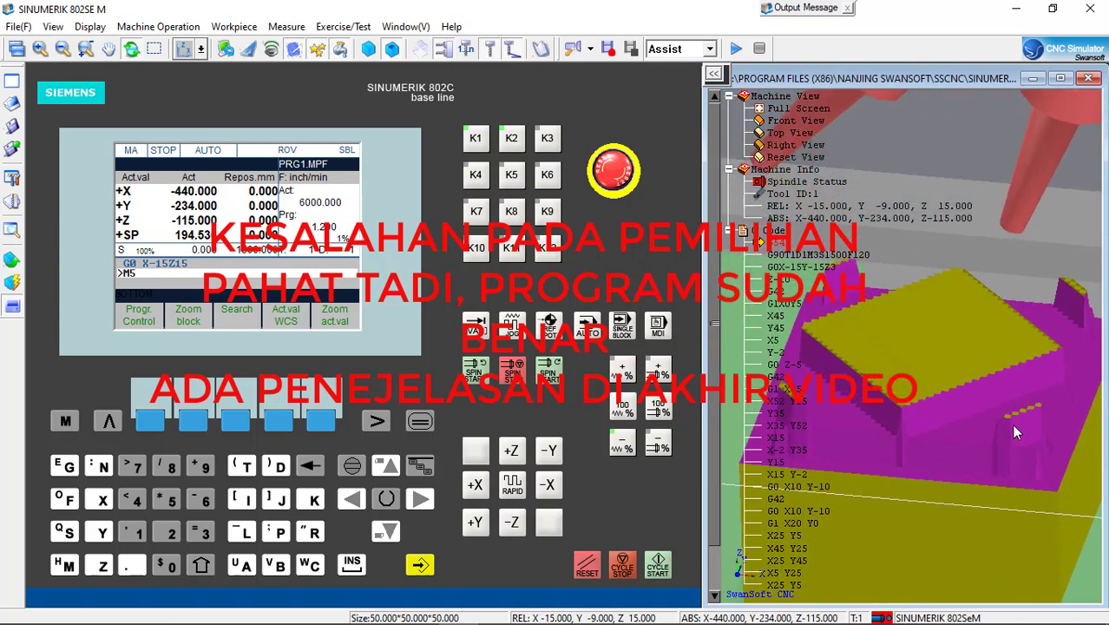
scroll(1011, 423, "down", 6)
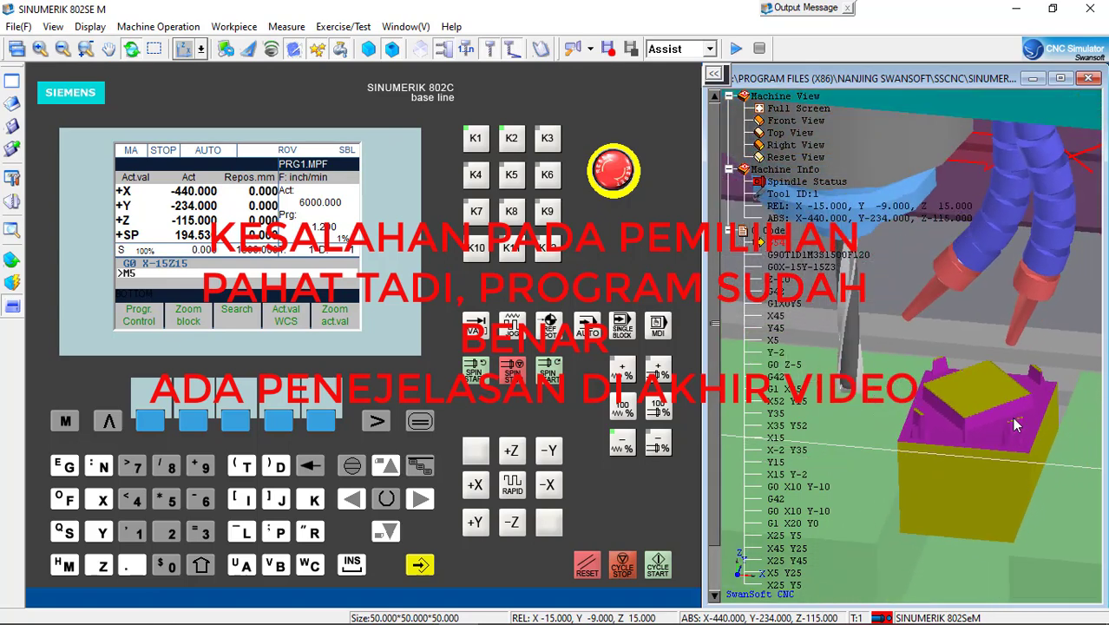
scroll(1010, 415, "down", 3)
scroll(1077, 421, "up", 4)
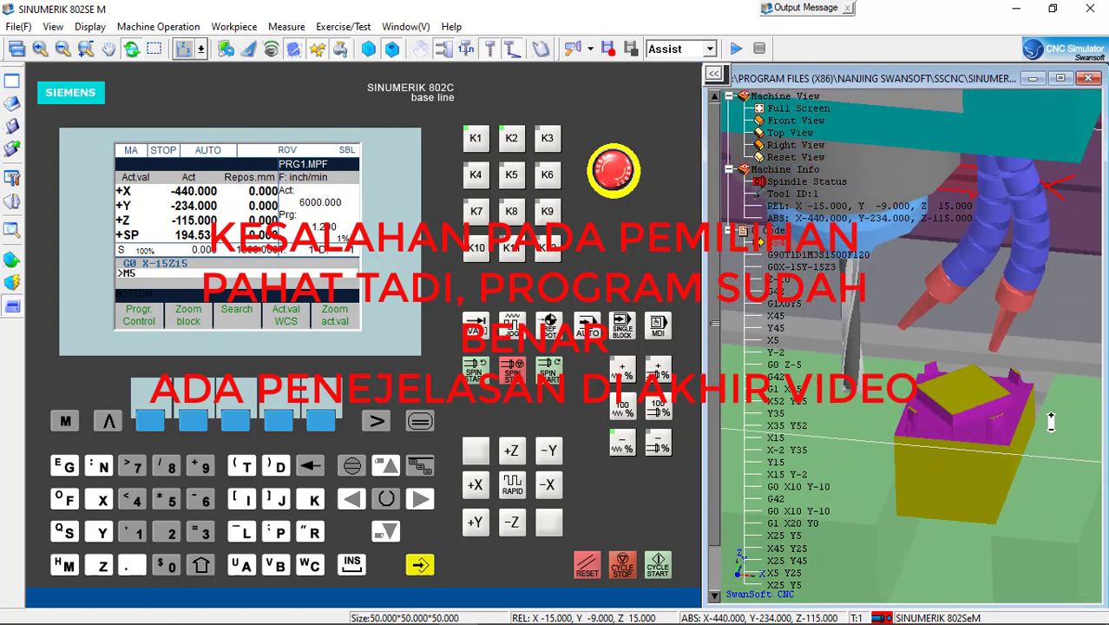
mouse_move(998, 423)
left_mouse_down()
mouse_move(985, 310)
mouse_move(1029, 341)
mouse_move(961, 473)
mouse_move(1013, 486)
mouse_move(996, 354)
mouse_move(1011, 429)
left_mouse_up()
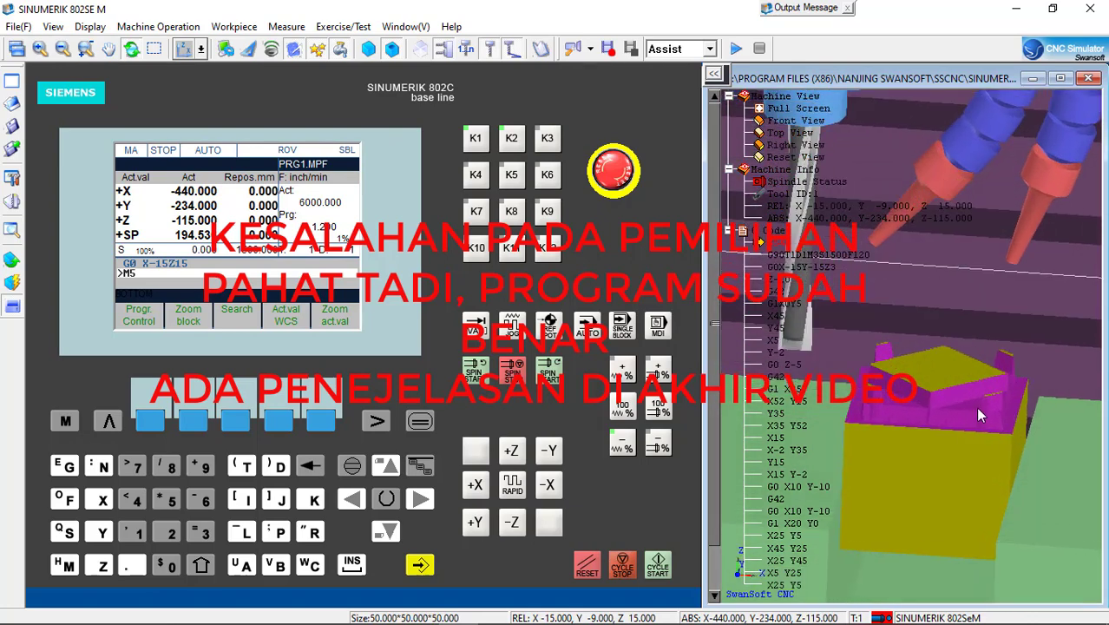
scroll(978, 407, "up", 3)
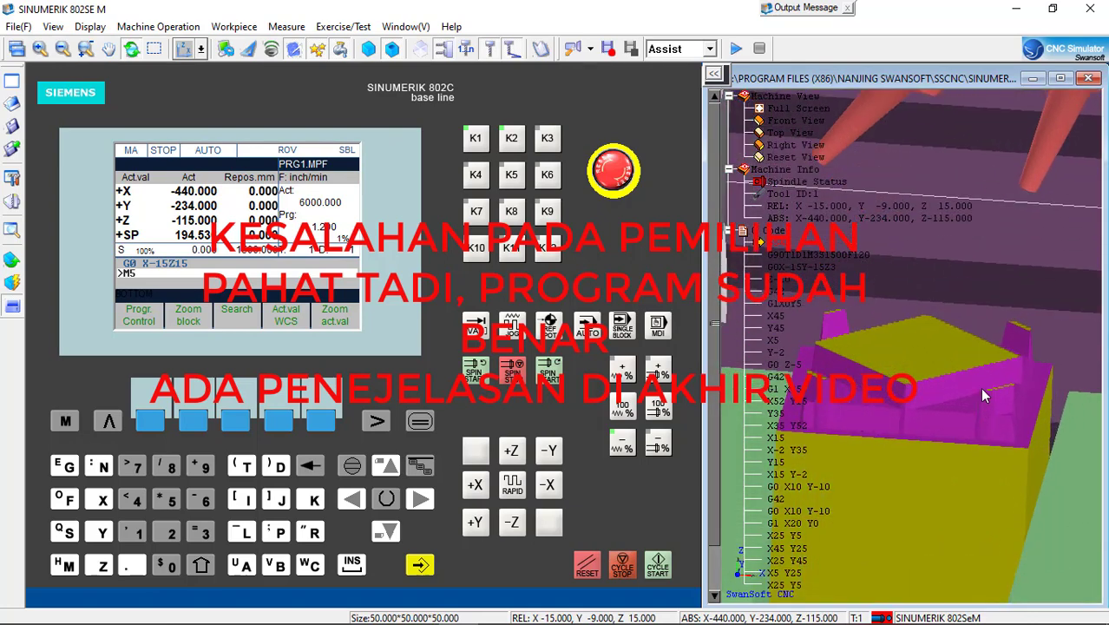
left_click_drag(984, 382, 959, 405)
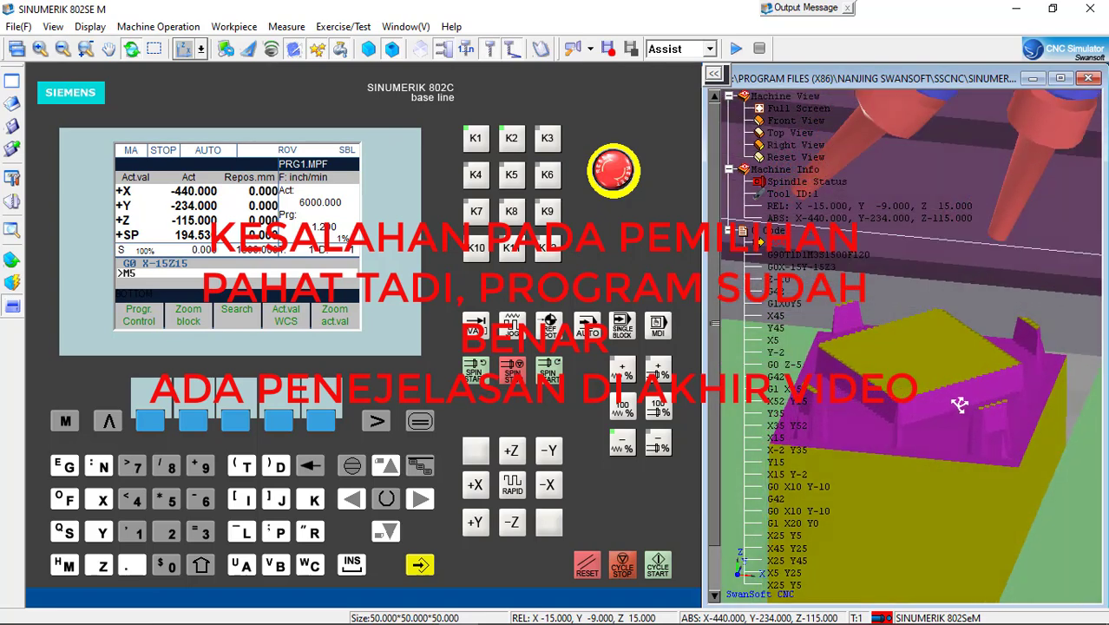
scroll(949, 408, "down", 5)
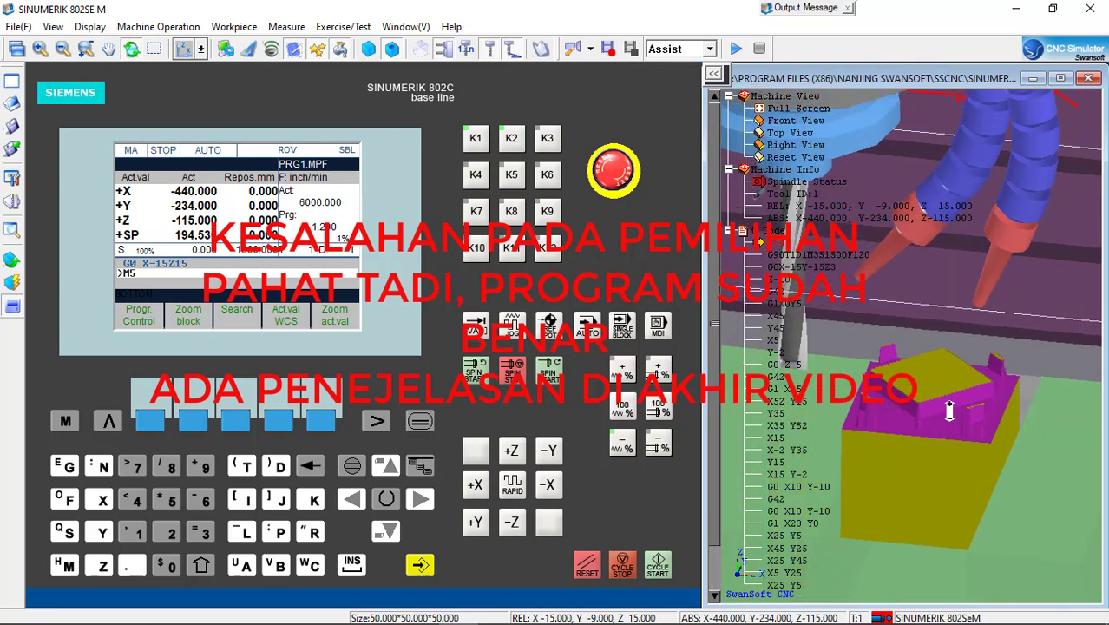
scroll(950, 410, "down", 1)
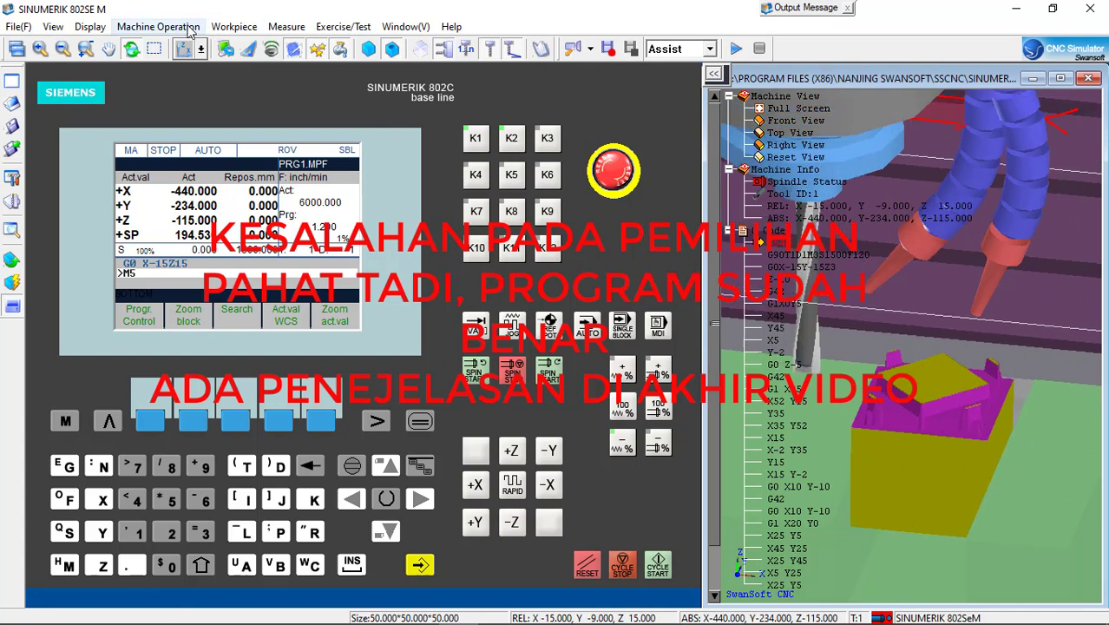
- Check the flat tools' diameters in the tool management list and compare them with the leftover corner material on the workpiece
left_click(158, 26)
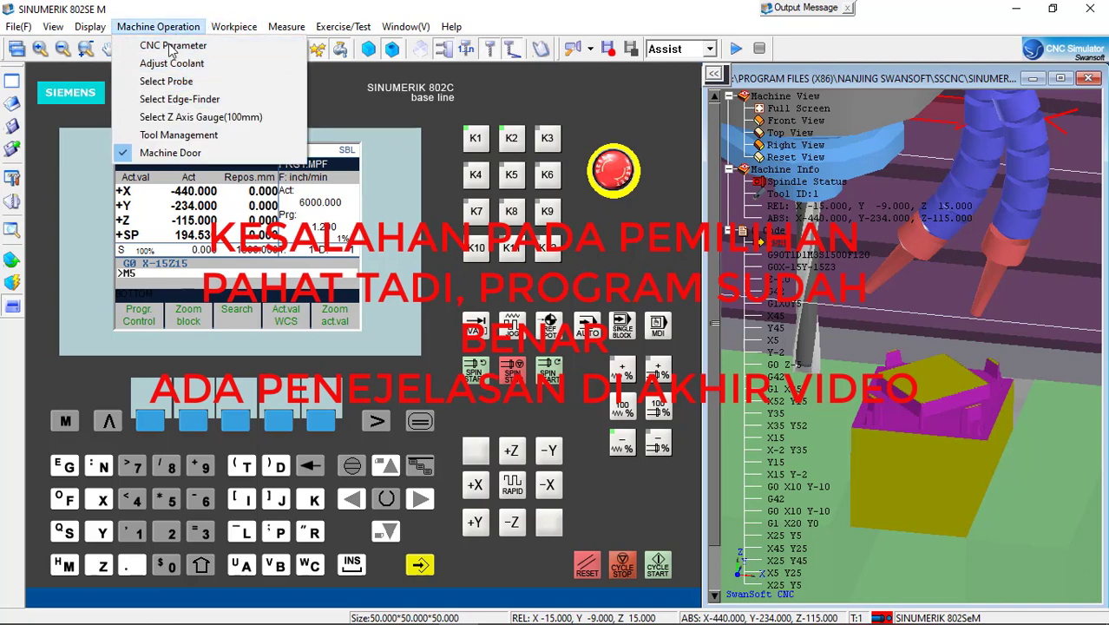
left_click(177, 137)
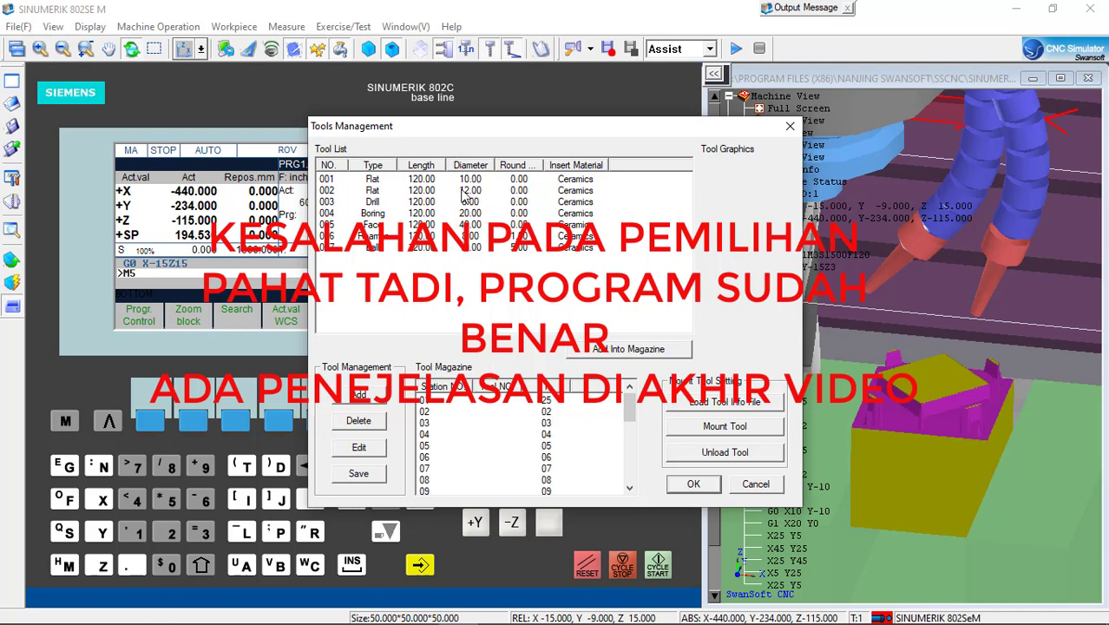
left_click(790, 129)
scroll(904, 364, "down", 4)
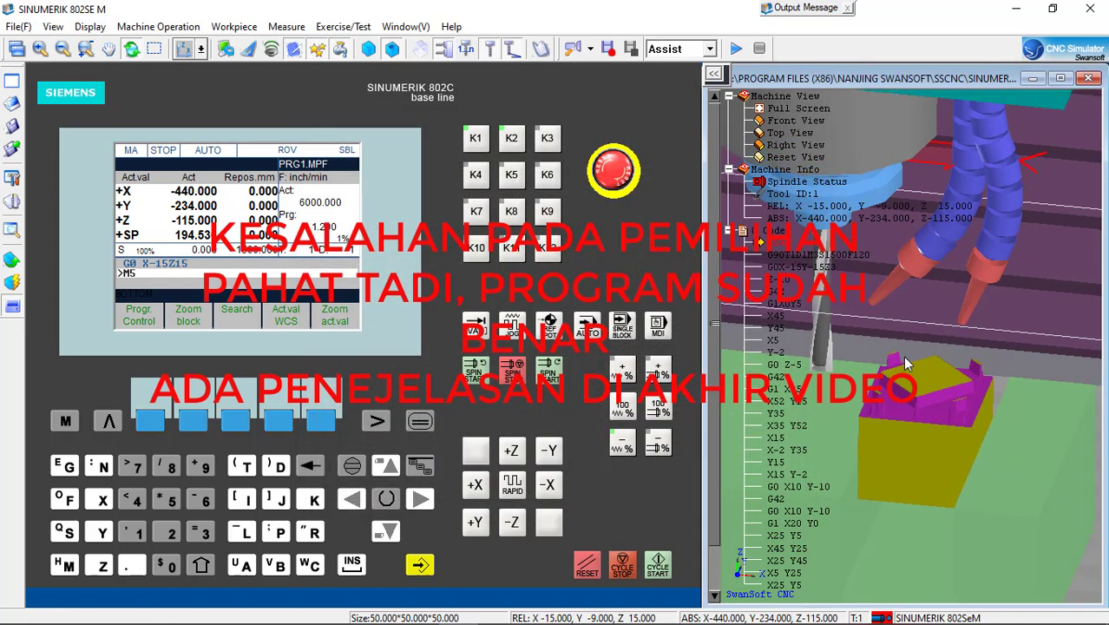
scroll(885, 377, "up", 1)
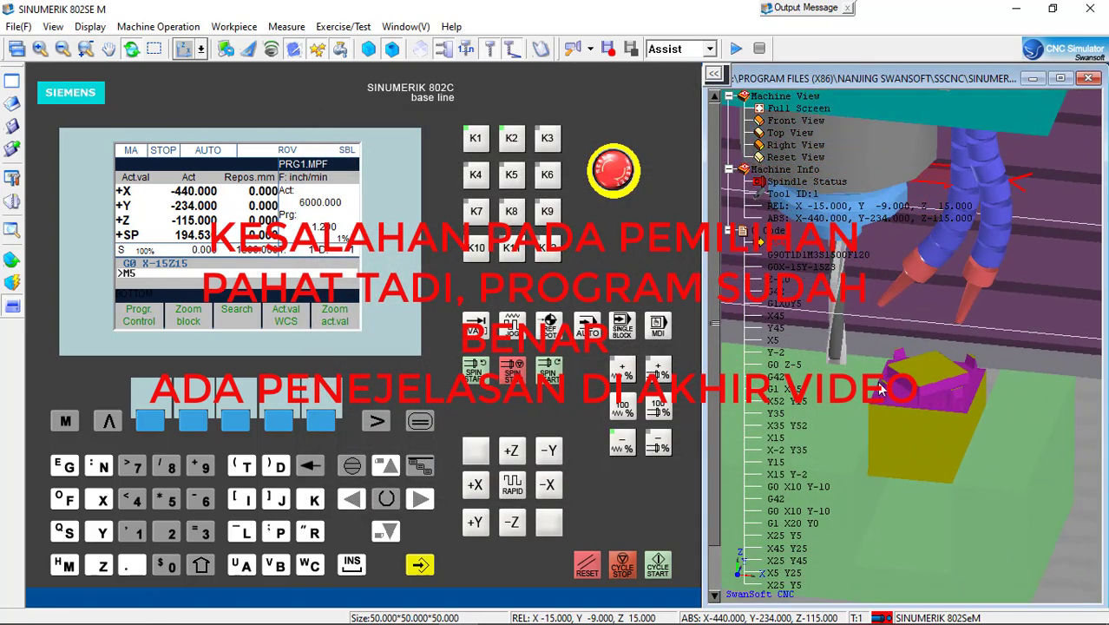
scroll(879, 391, "up", 1)
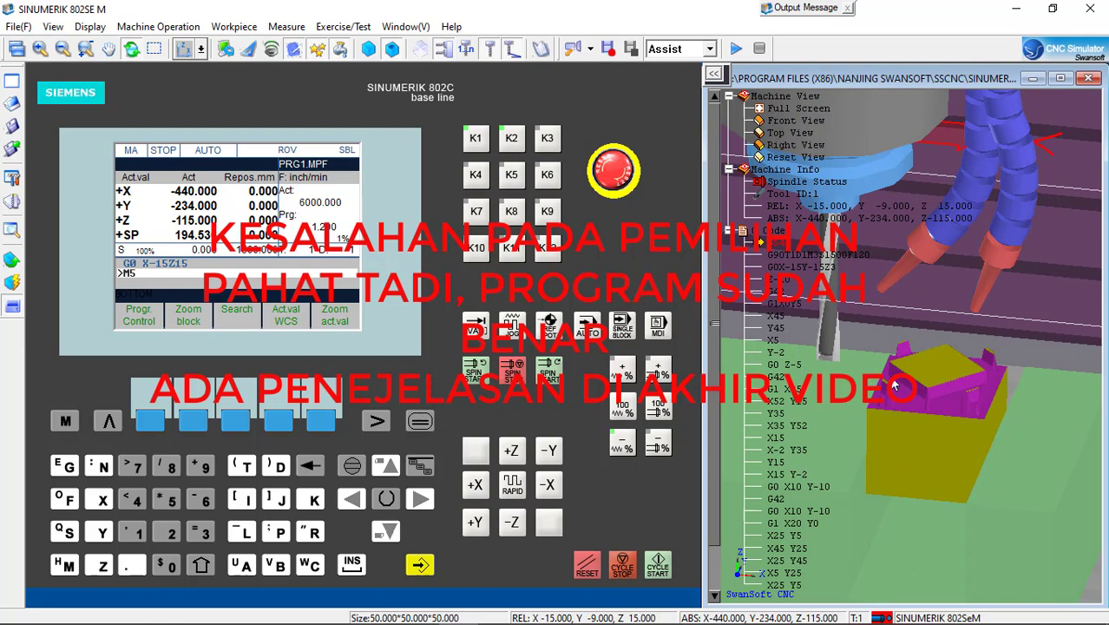
scroll(889, 378, "down", 1)
scroll(855, 389, "up", 3)
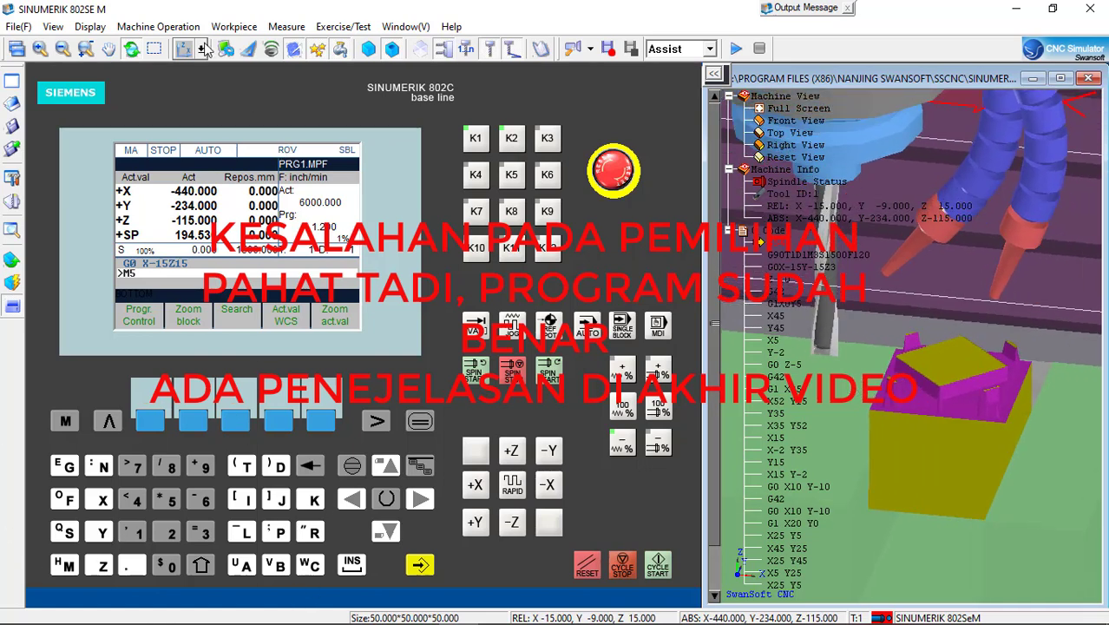
- Assign the 12 mm flat tool 002 to magazine station 1, mount it in the spindle and accept the tool settings
left_click(250, 26)
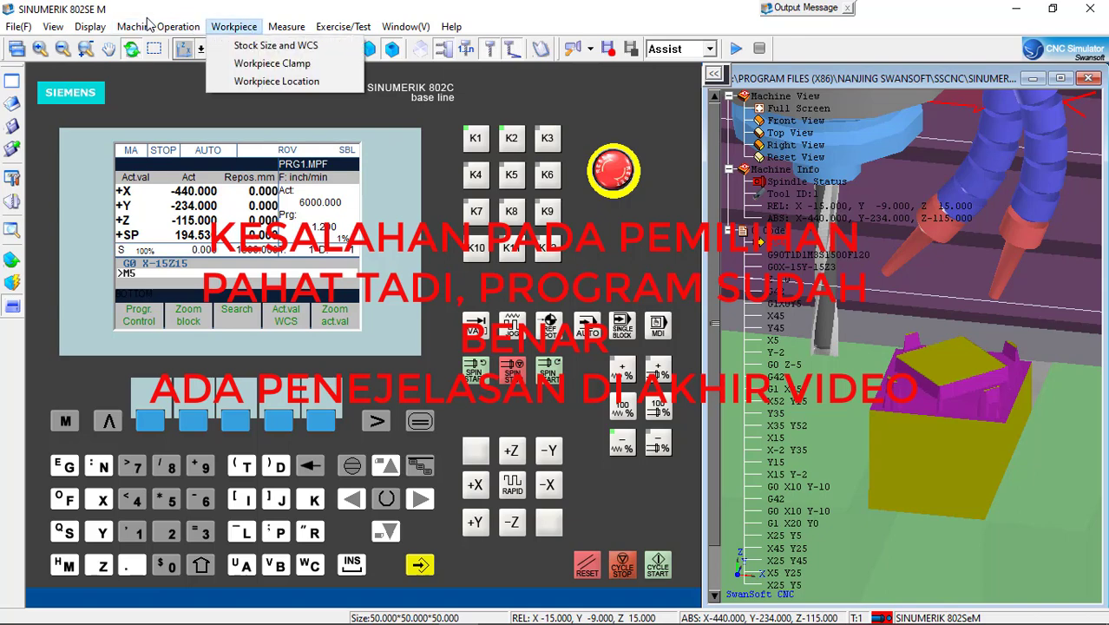
left_click(198, 132)
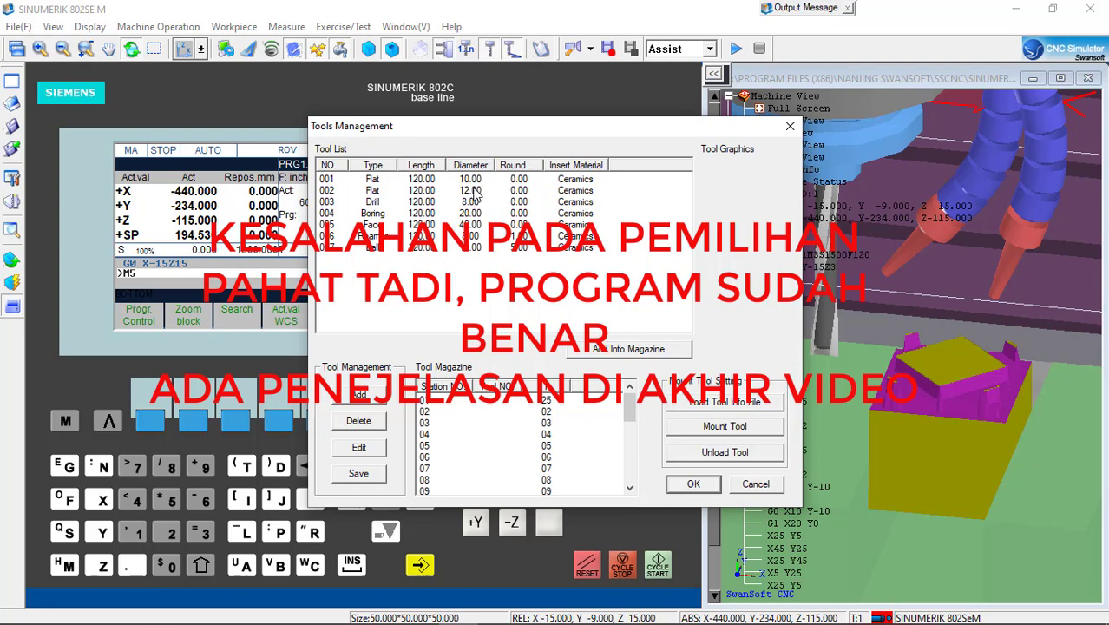
left_click(474, 191)
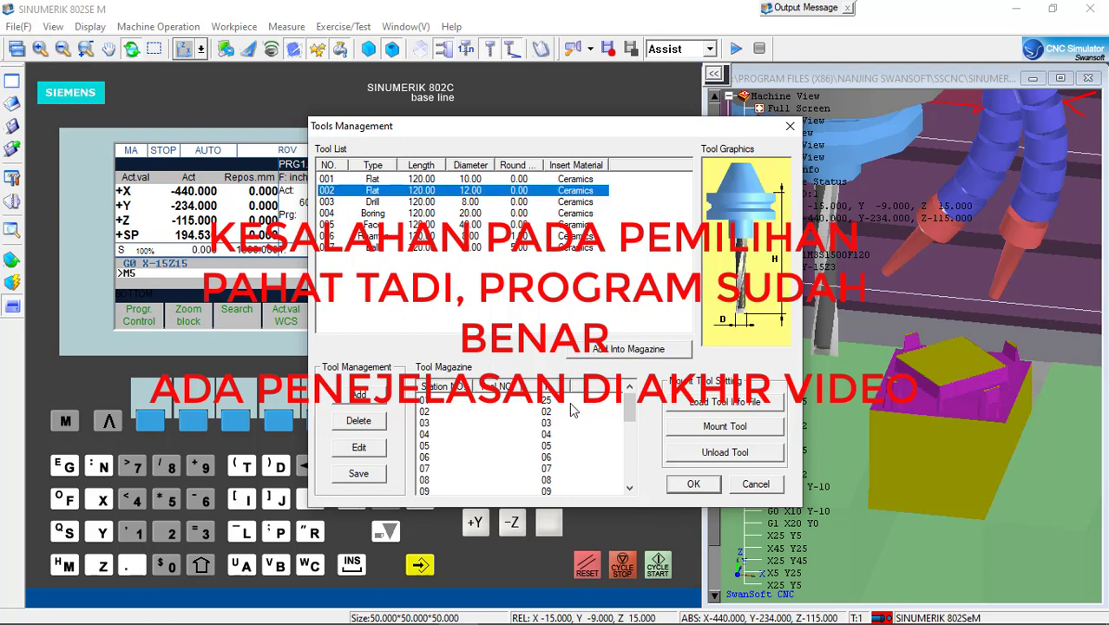
left_click(627, 349)
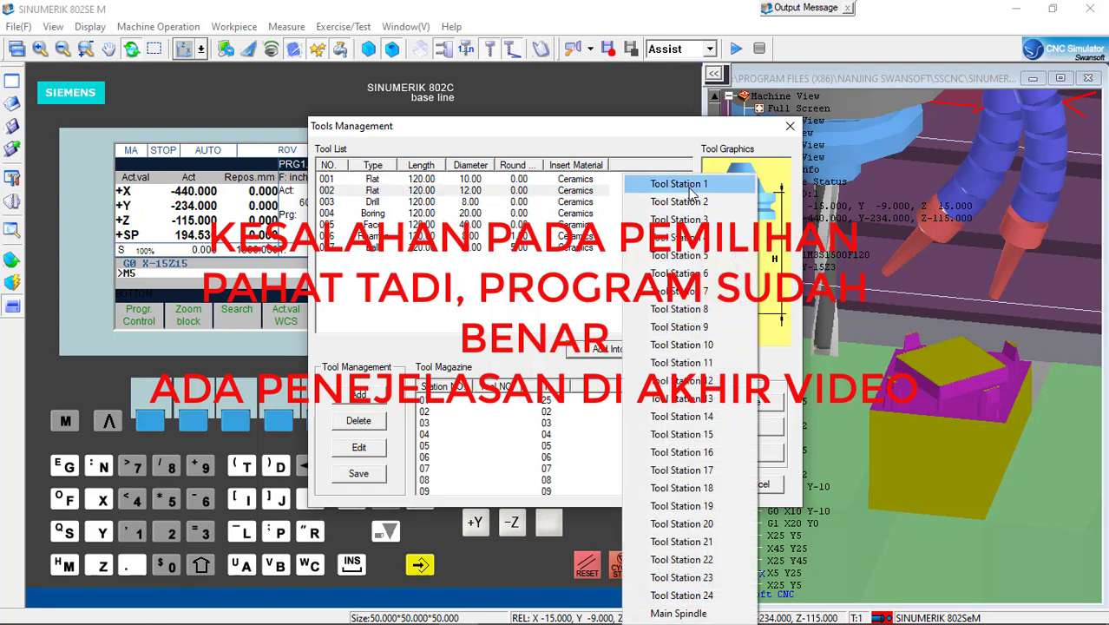
left_click(681, 255)
left_click(556, 401)
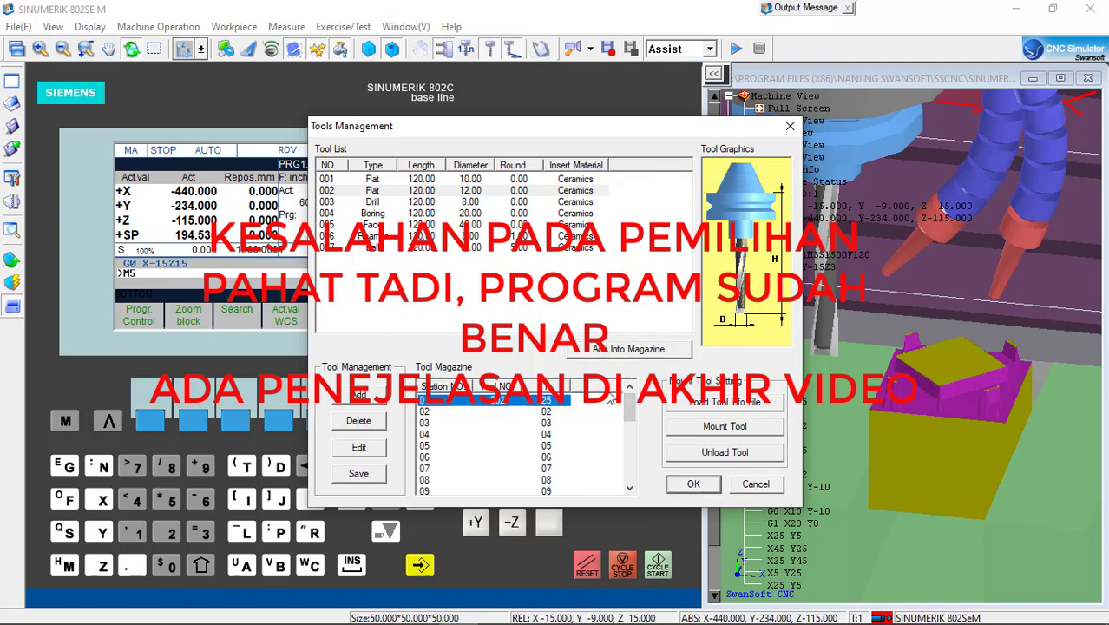
left_click(724, 426)
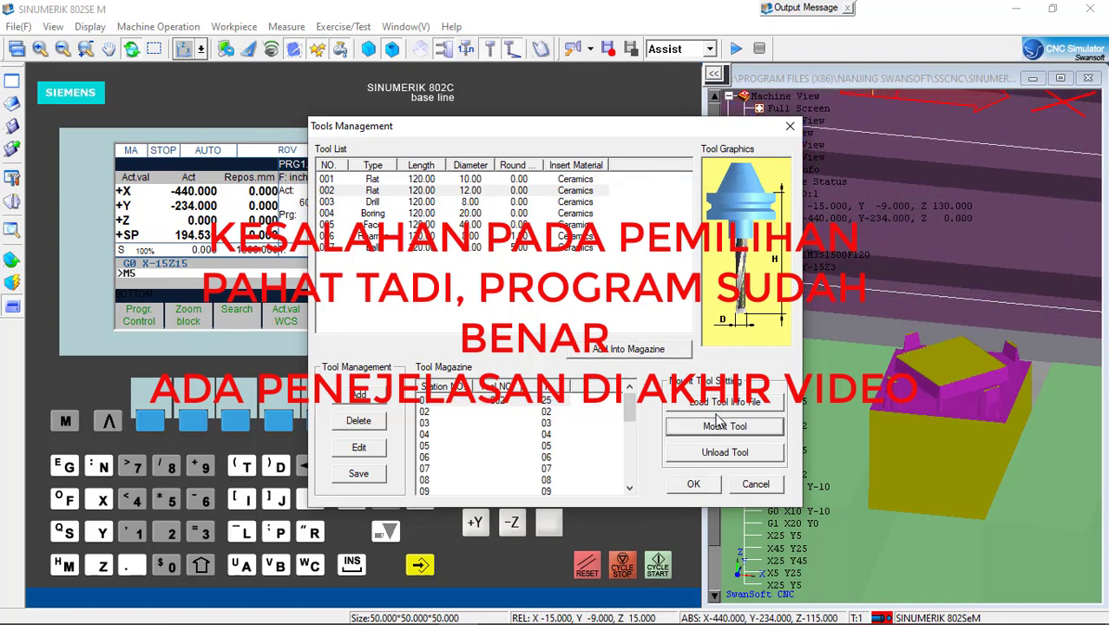
left_click(704, 484)
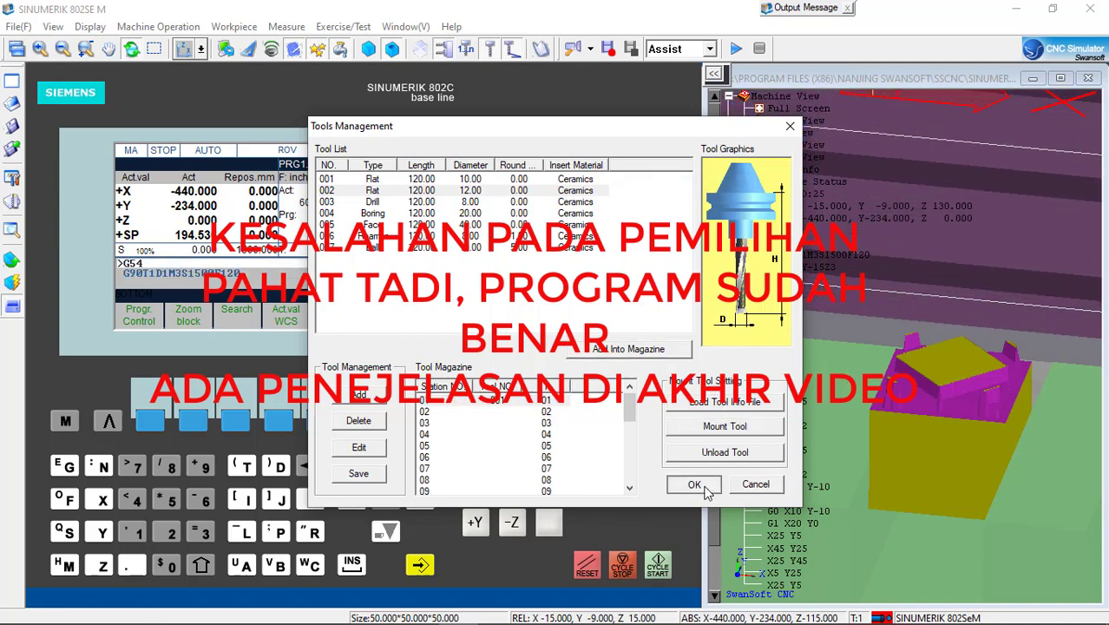
- Replace the machined part with a fresh 50 x 50 x 50 mm box workpiece
left_click(233, 28)
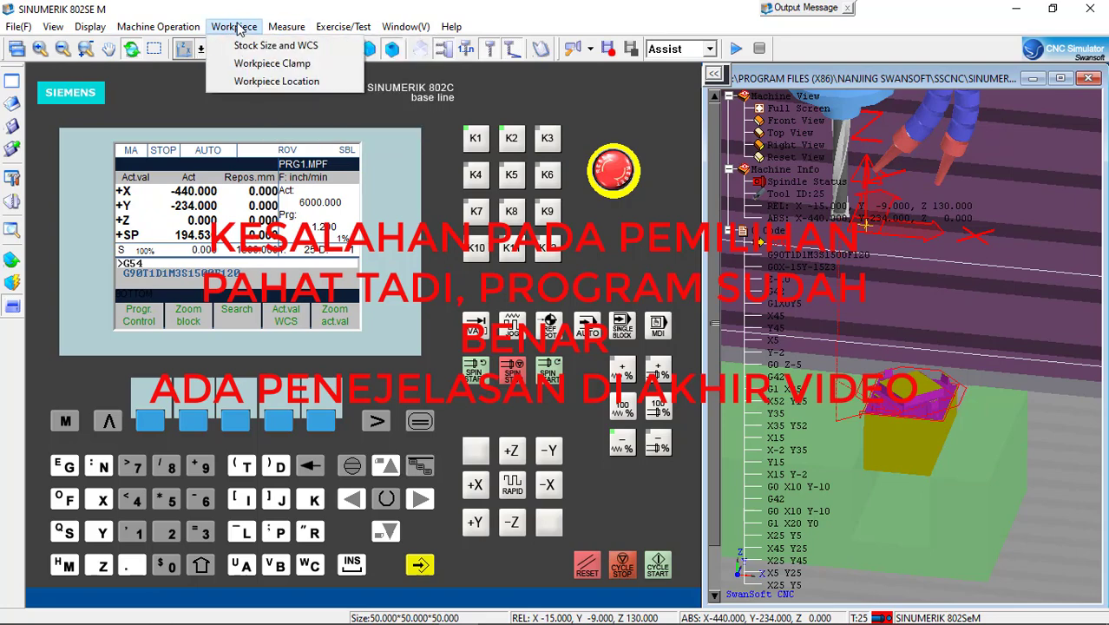
left_click(276, 45)
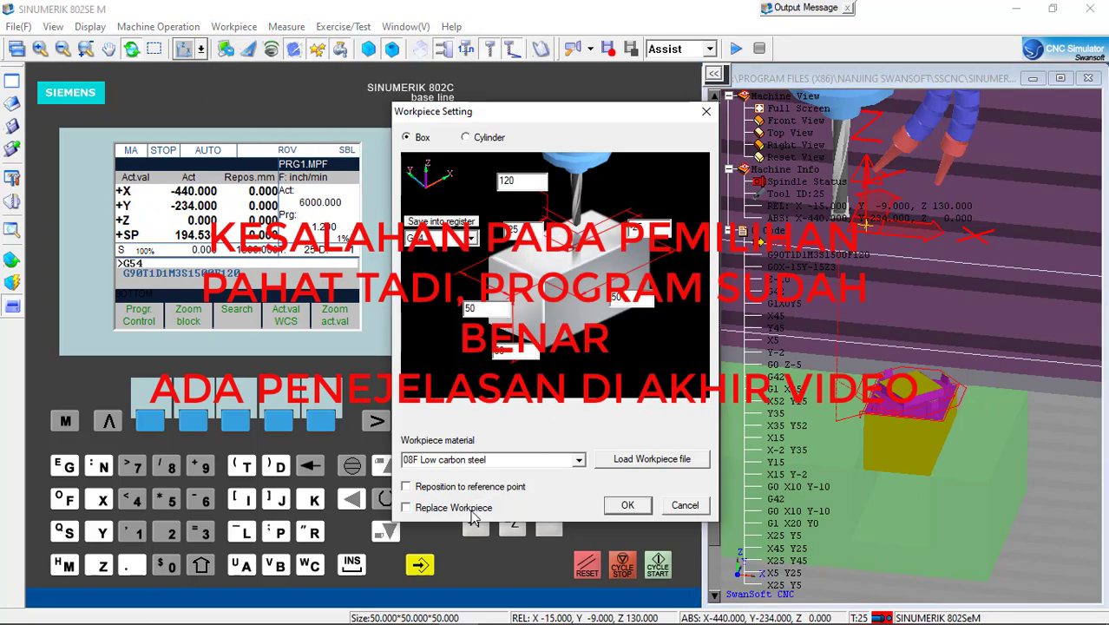
left_click(629, 507)
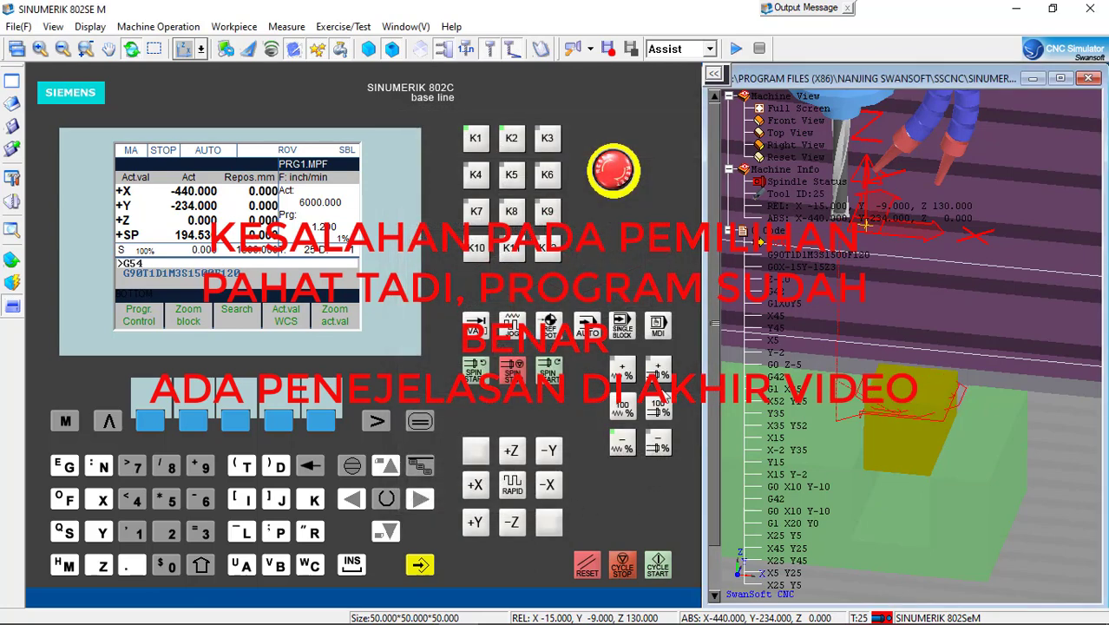
- Run PRG1.MPF in AUTO mode on the fresh workpiece and watch the cut from another angle
left_click(588, 338)
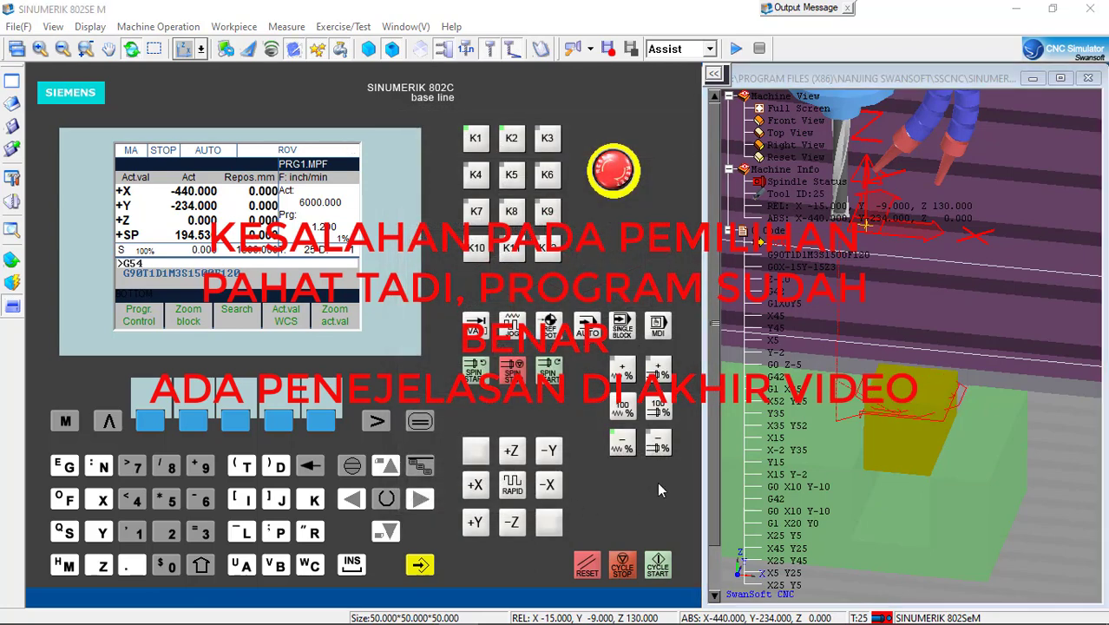
left_click(658, 565)
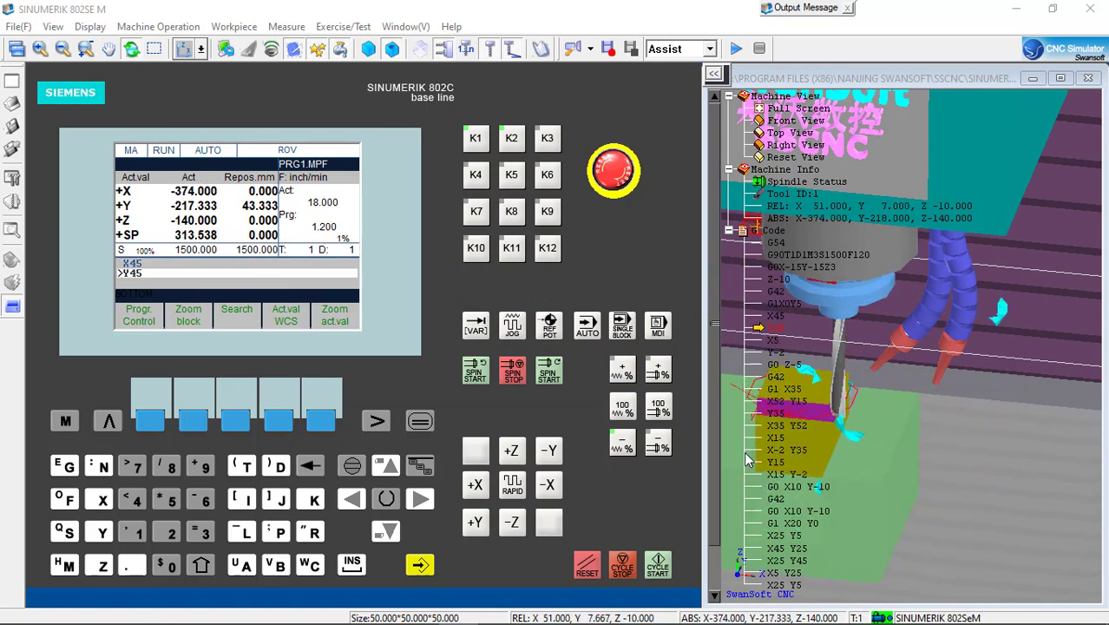
mouse_move(773, 438)
left_mouse_down()
mouse_move(844, 454)
mouse_move(889, 434)
mouse_move(838, 473)
mouse_move(744, 469)
mouse_move(765, 439)
left_mouse_up()
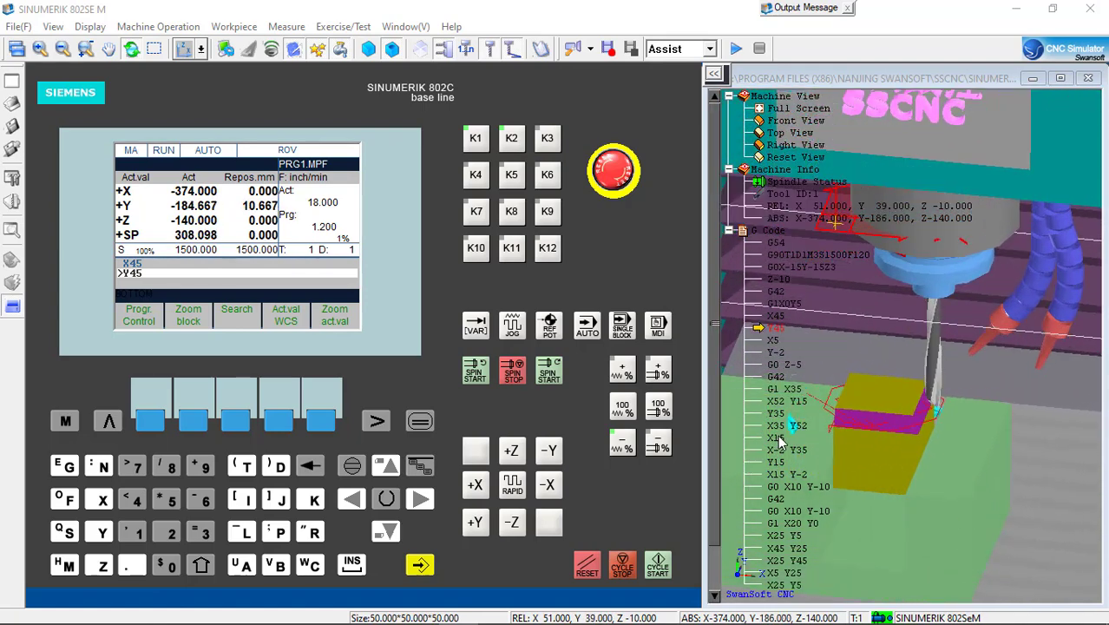
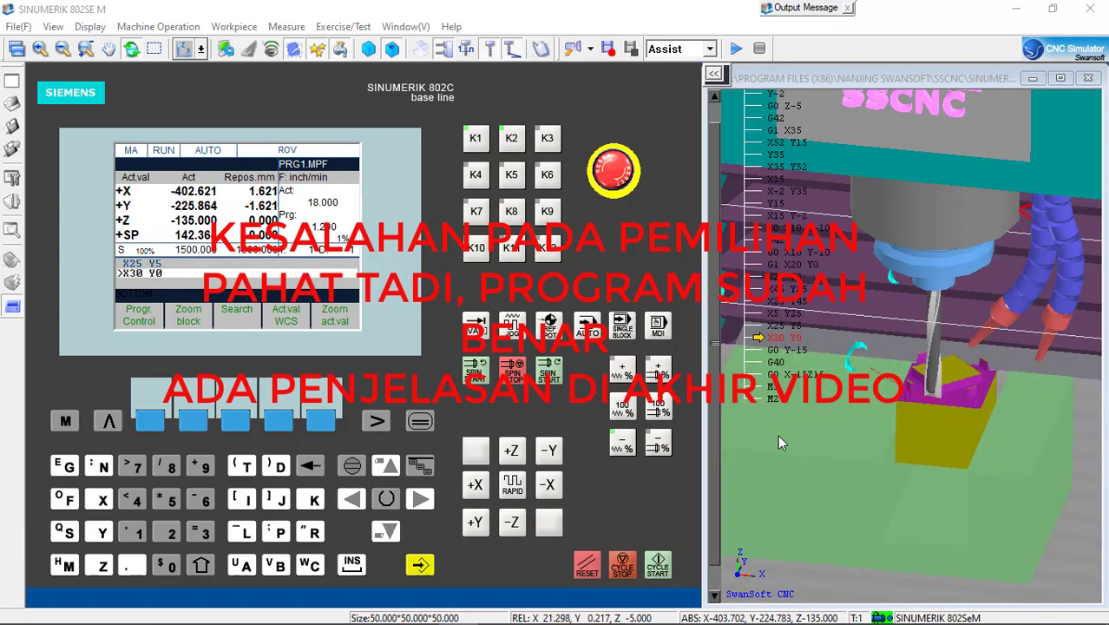
- Inspect the finished workpiece up close and check the 12 mm flat tool's entry in the tool management list
scroll(1061, 400, "up", 8)
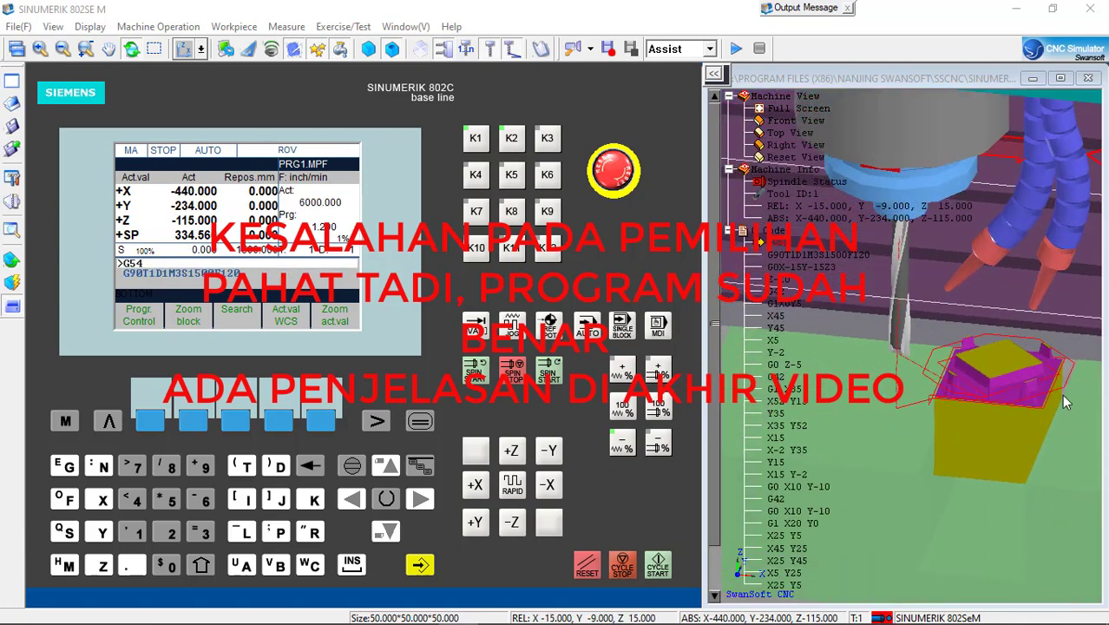
mouse_move(970, 296)
left_mouse_down()
mouse_move(968, 359)
mouse_move(949, 365)
mouse_move(960, 359)
mouse_move(973, 230)
mouse_move(874, 284)
mouse_move(989, 300)
left_mouse_up()
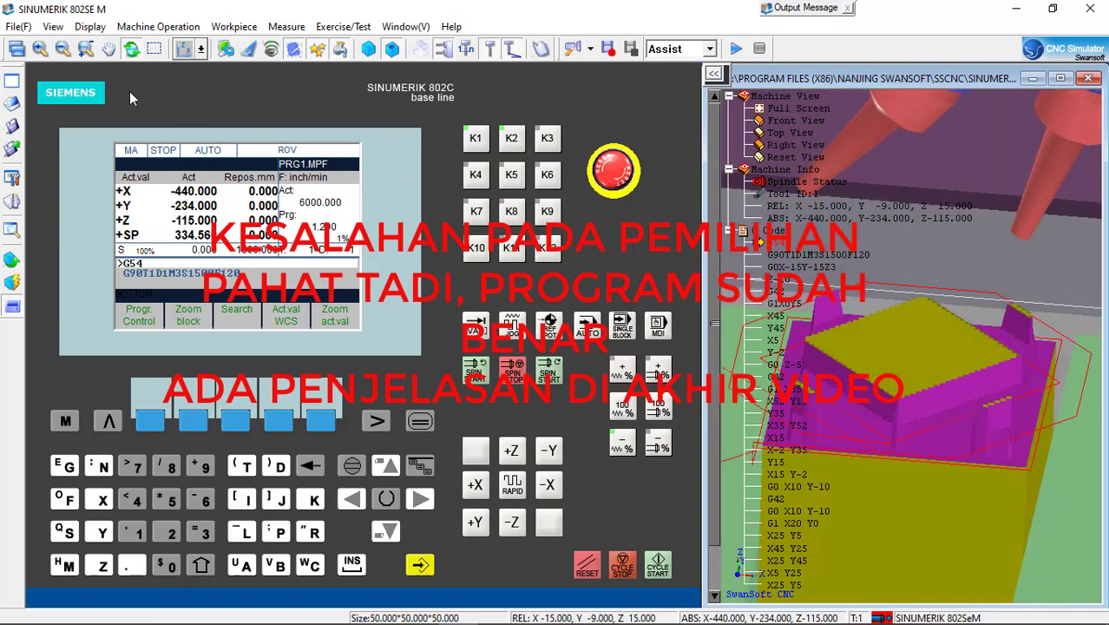
left_click(158, 26)
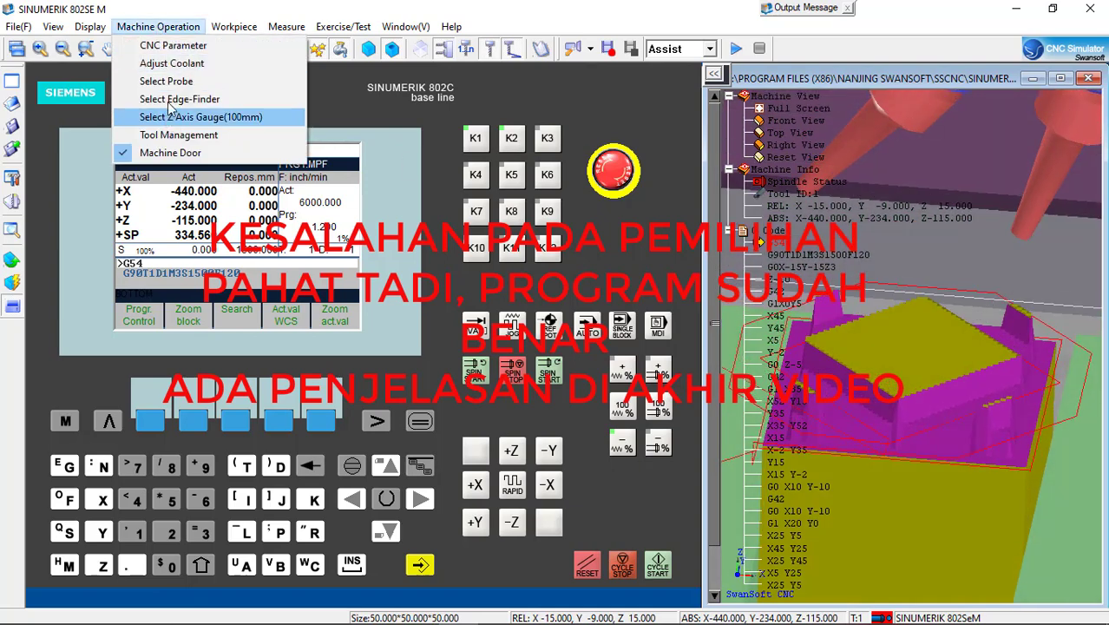
mouse_move(98, 26)
mouse_move(156, 27)
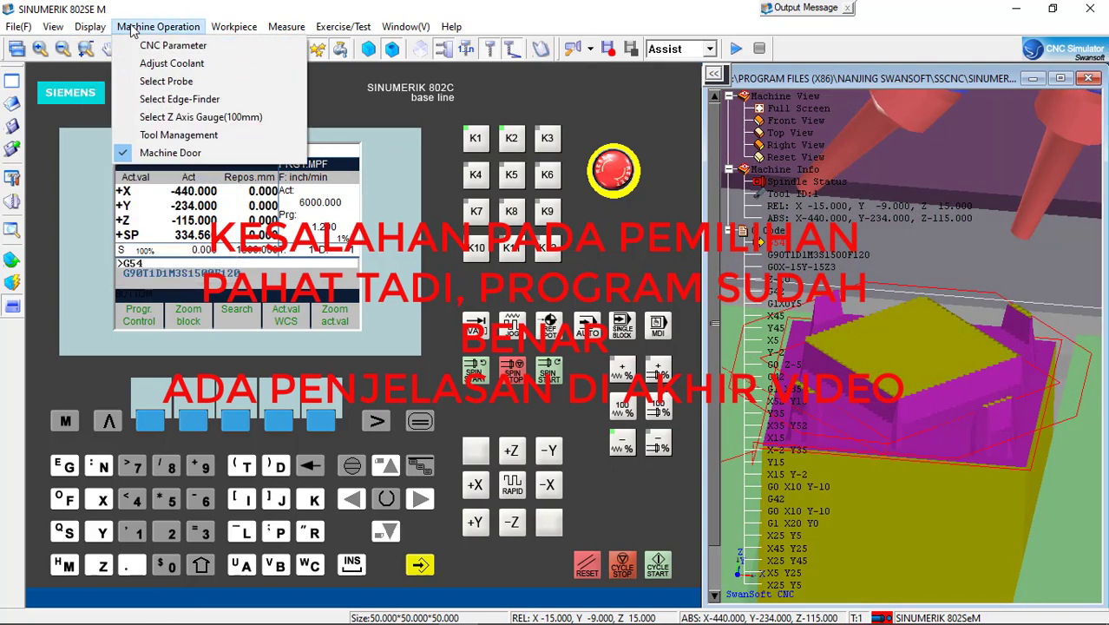
left_click(213, 132)
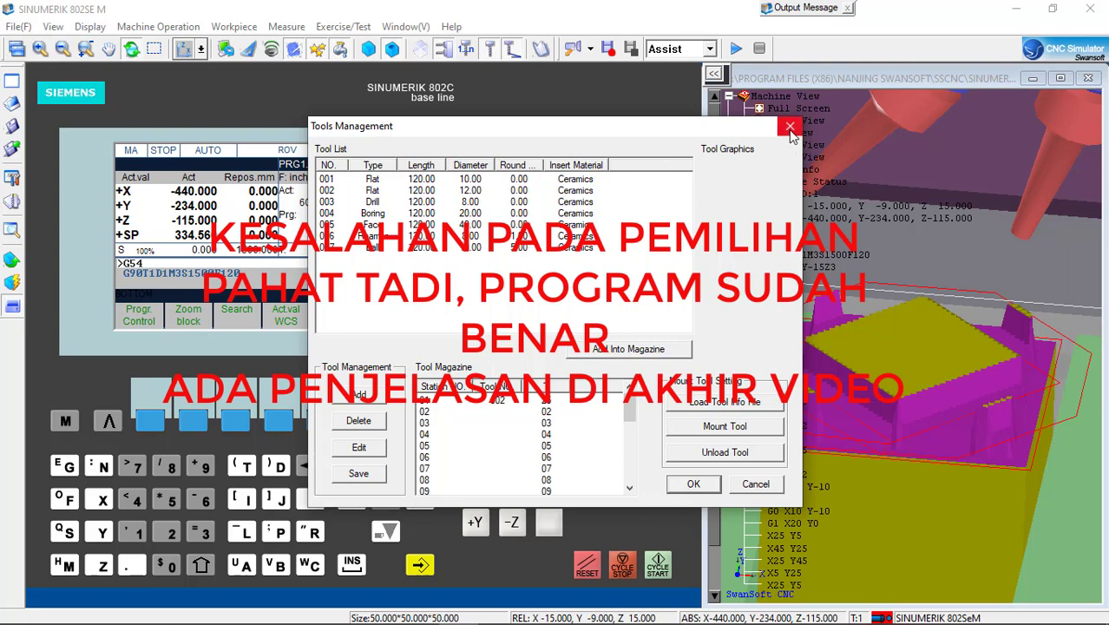
left_click(475, 196)
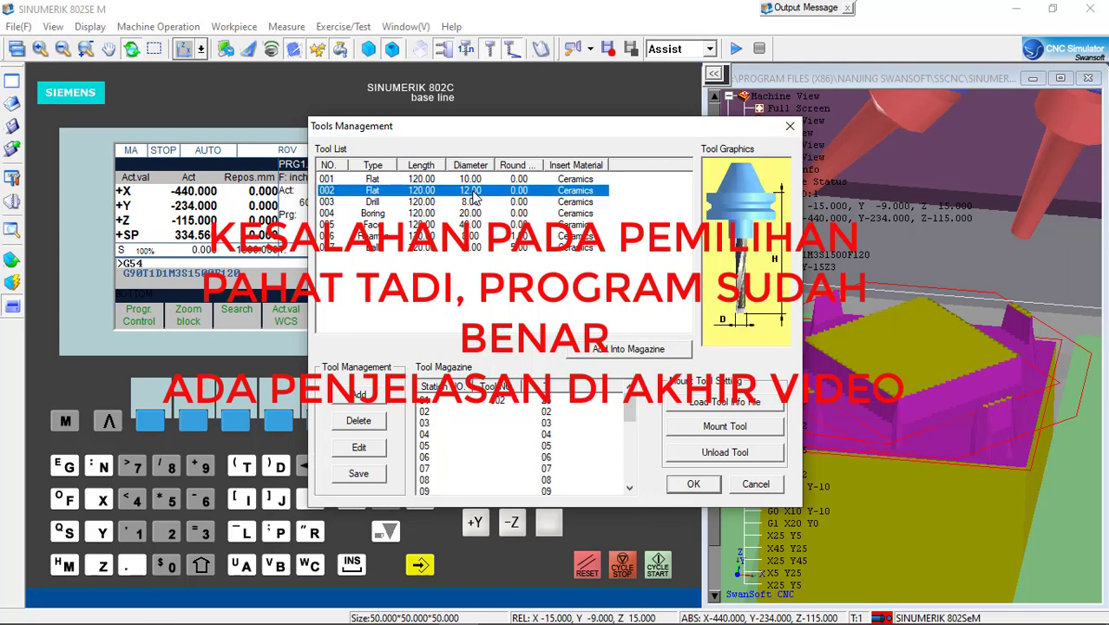
left_click(790, 126)
- Examine the leftover corner material from a low angle and review the PRG1.MPF code in the text editor
left_click_drag(957, 309, 881, 361)
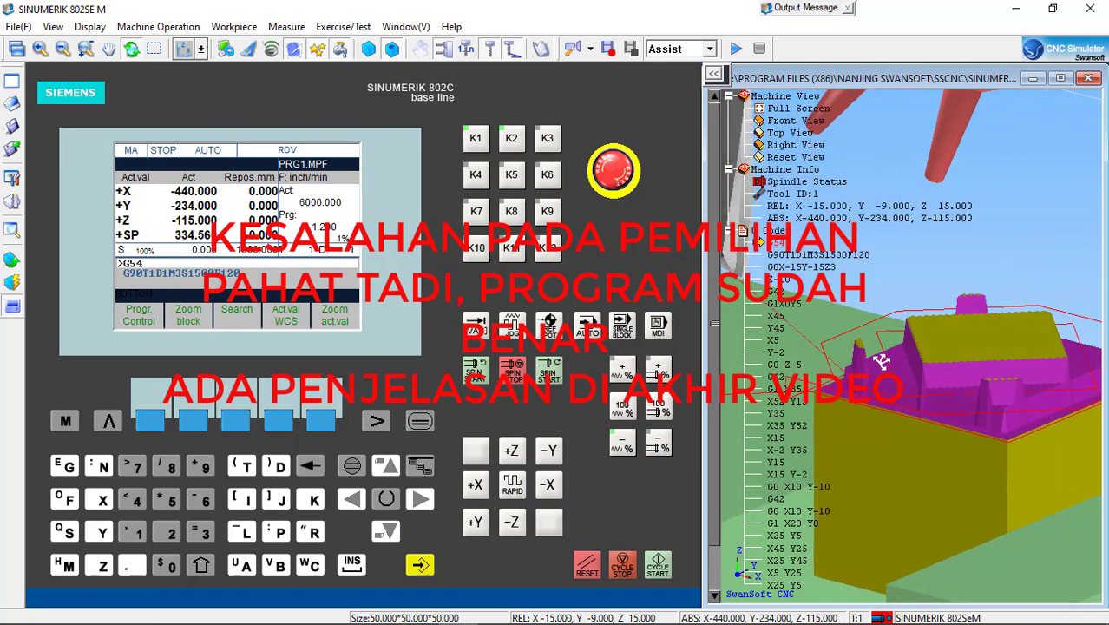
right_click_drag(988, 355, 1095, 373)
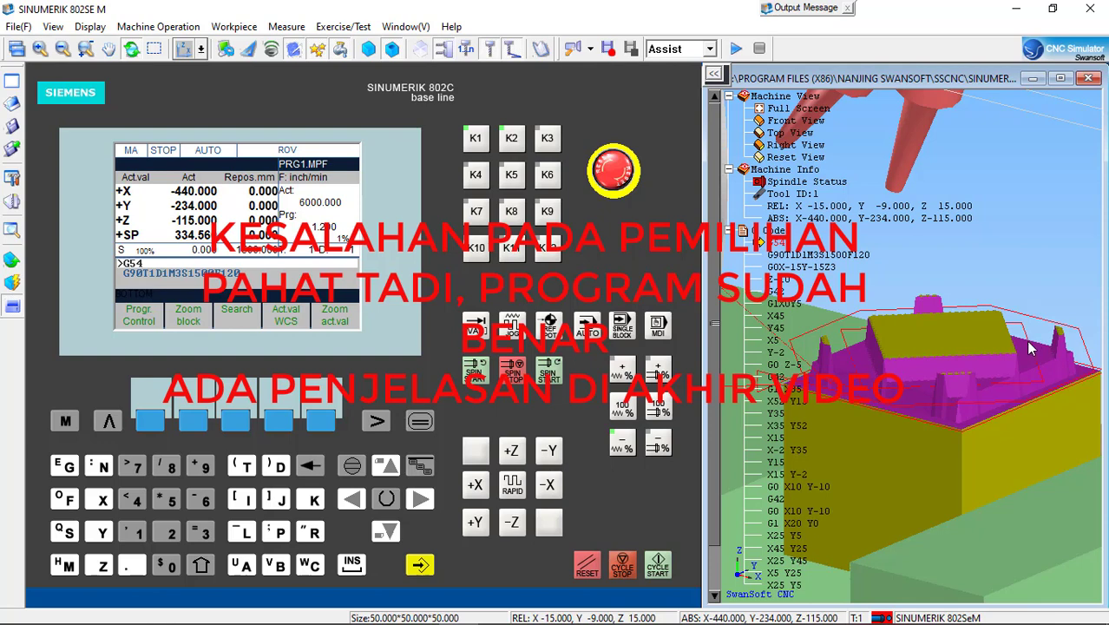
mouse_move(259, 618)
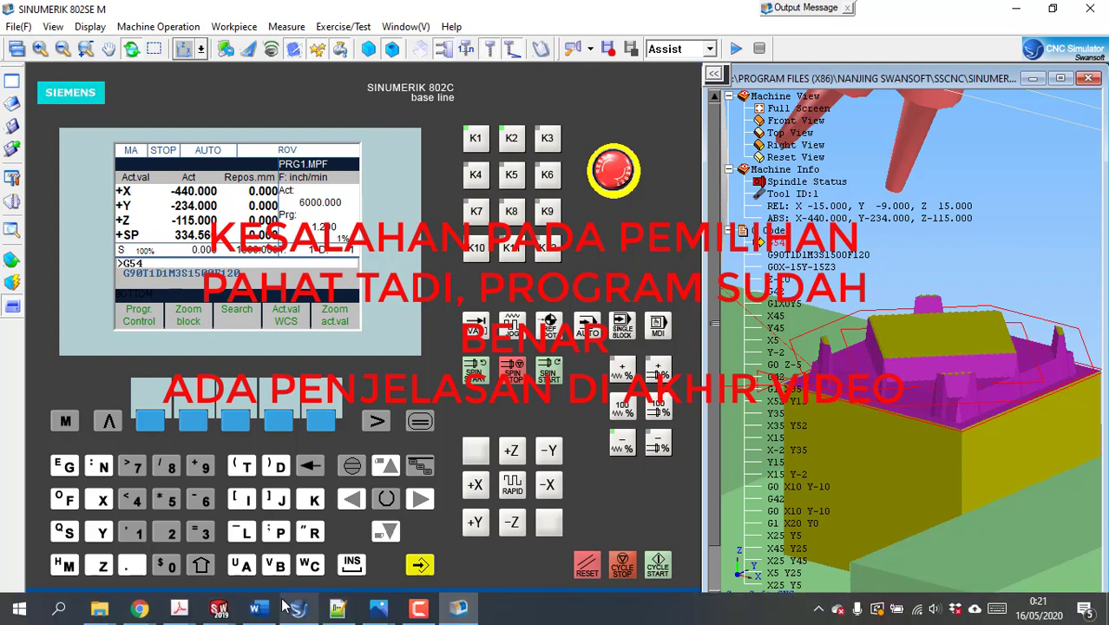
left_click(338, 608)
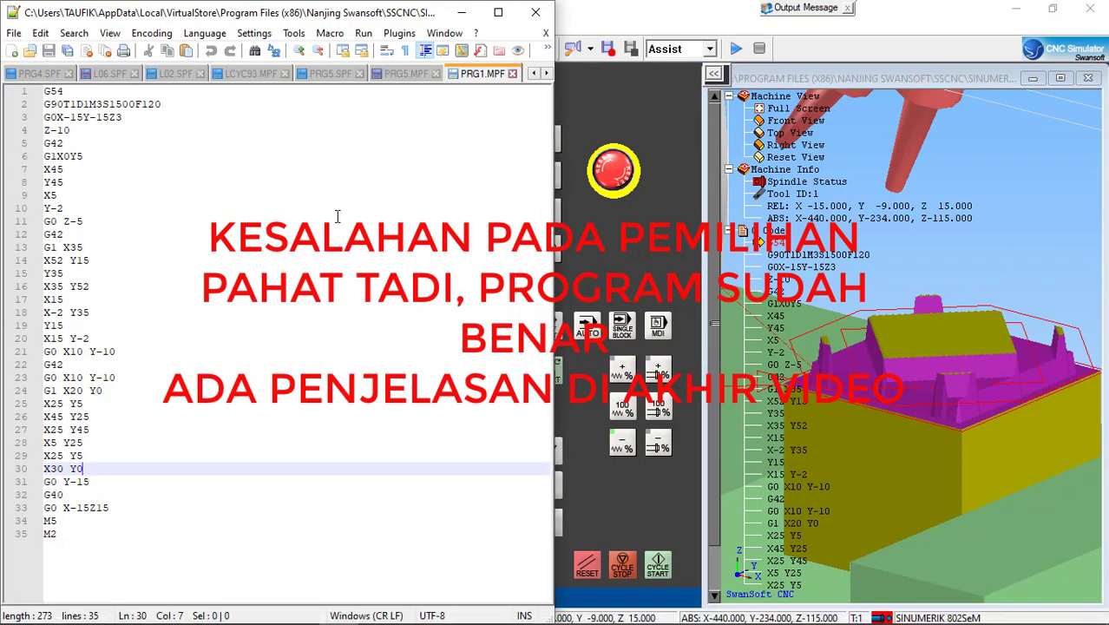
left_click(461, 12)
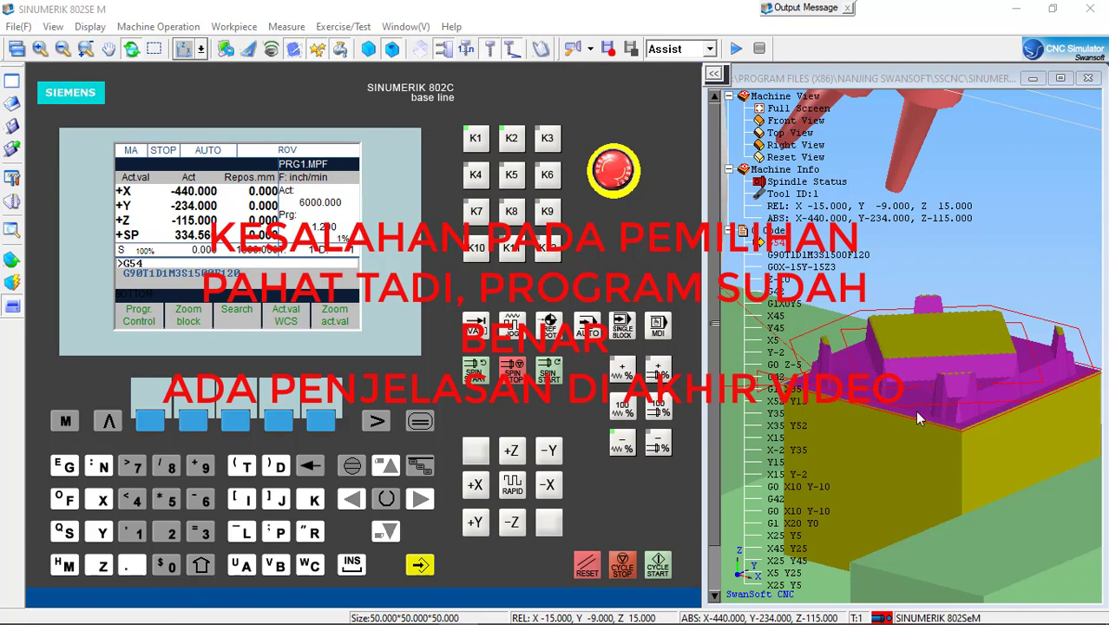
- Switch to Word and compare the workpiece drawing with the coordinate table in "Tugas tepi lurus dan melengkung"
mouse_move(382, 623)
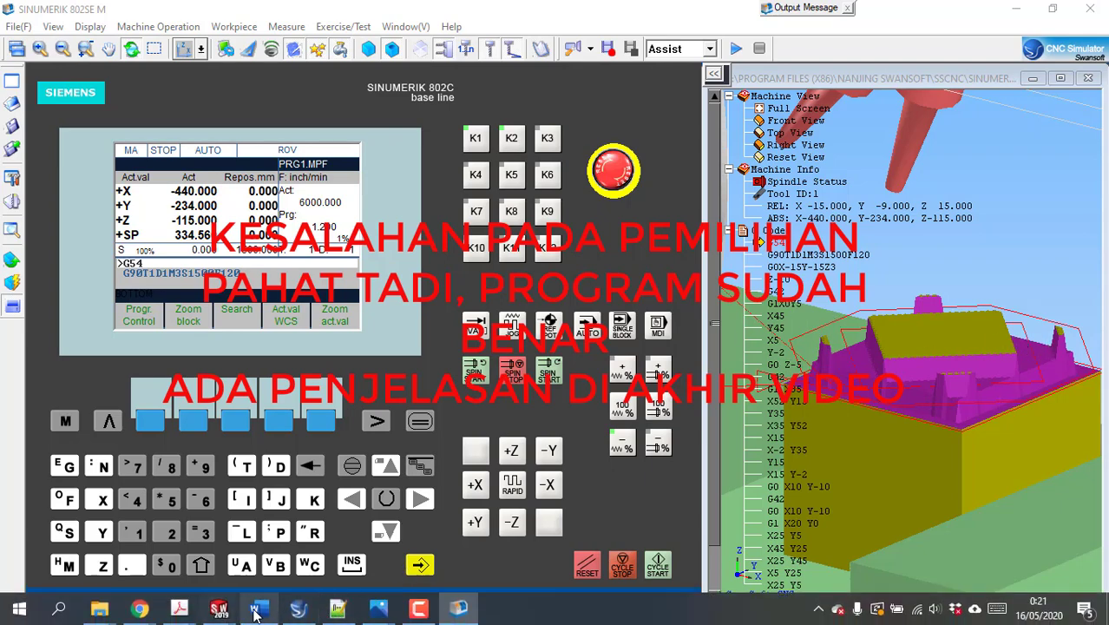
left_click(258, 610)
scroll(391, 530, "down", 3)
scroll(412, 512, "down", 3)
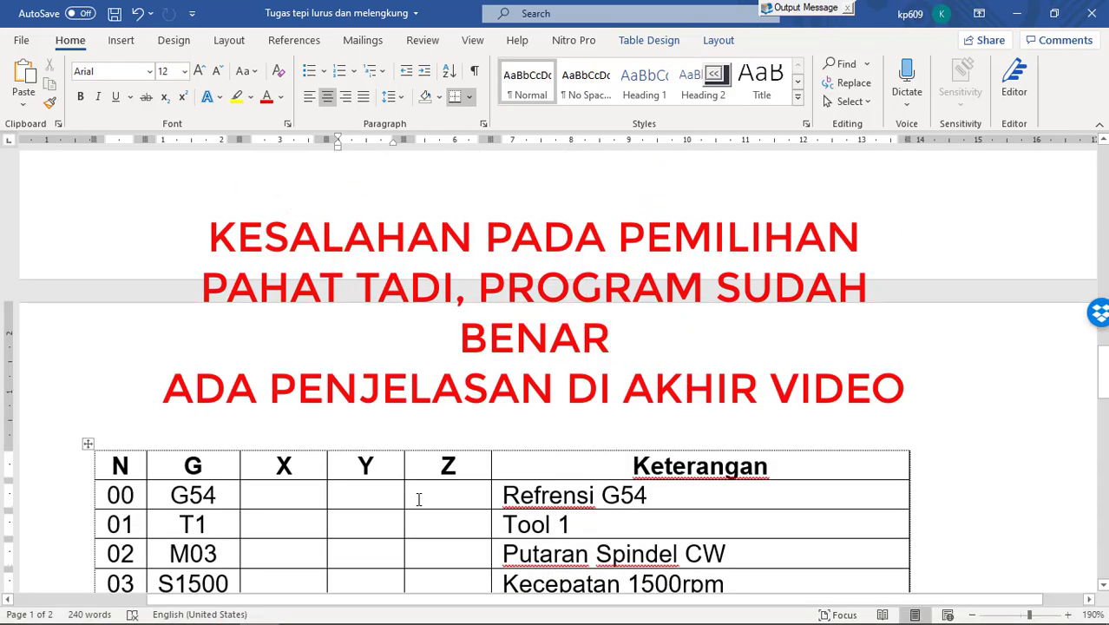
scroll(419, 497, "down", 12, "ctrl")
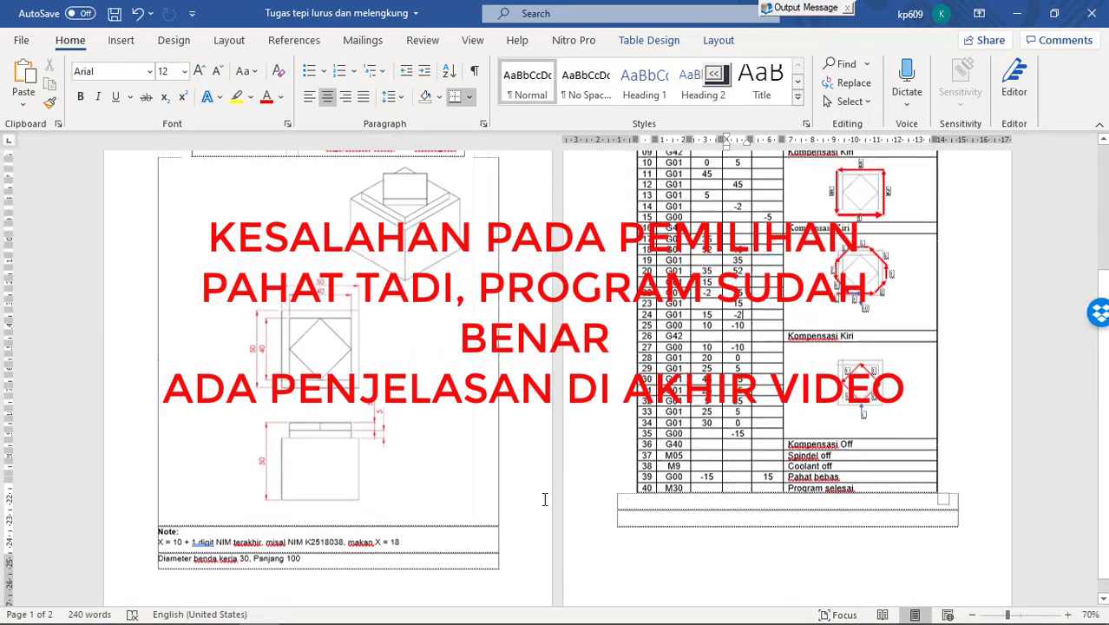
scroll(547, 498, "up", 2)
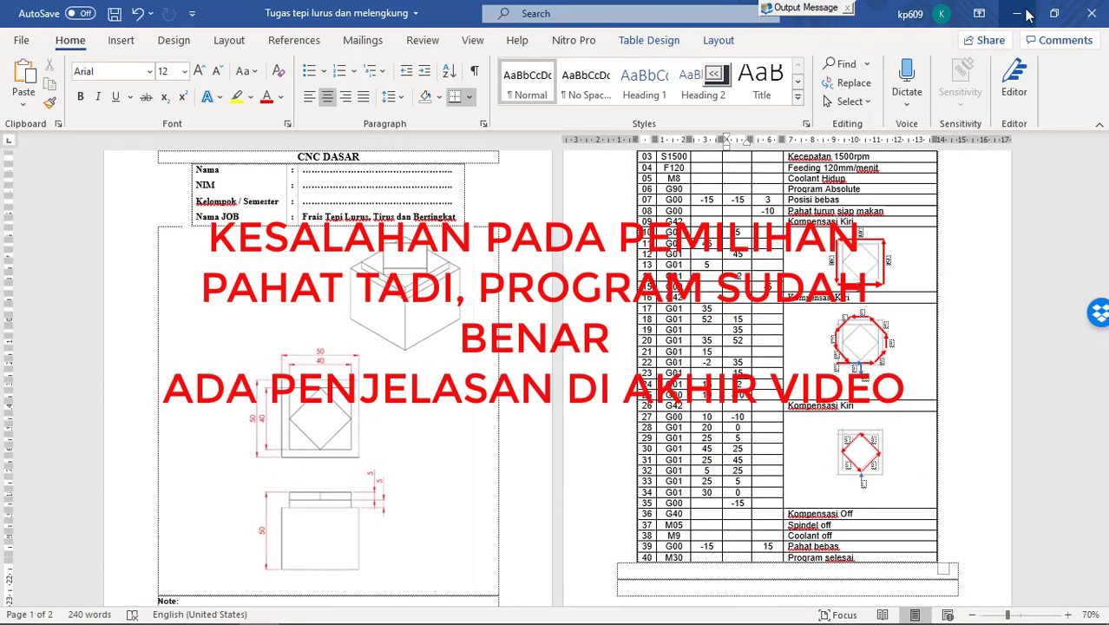
left_click(1017, 13)
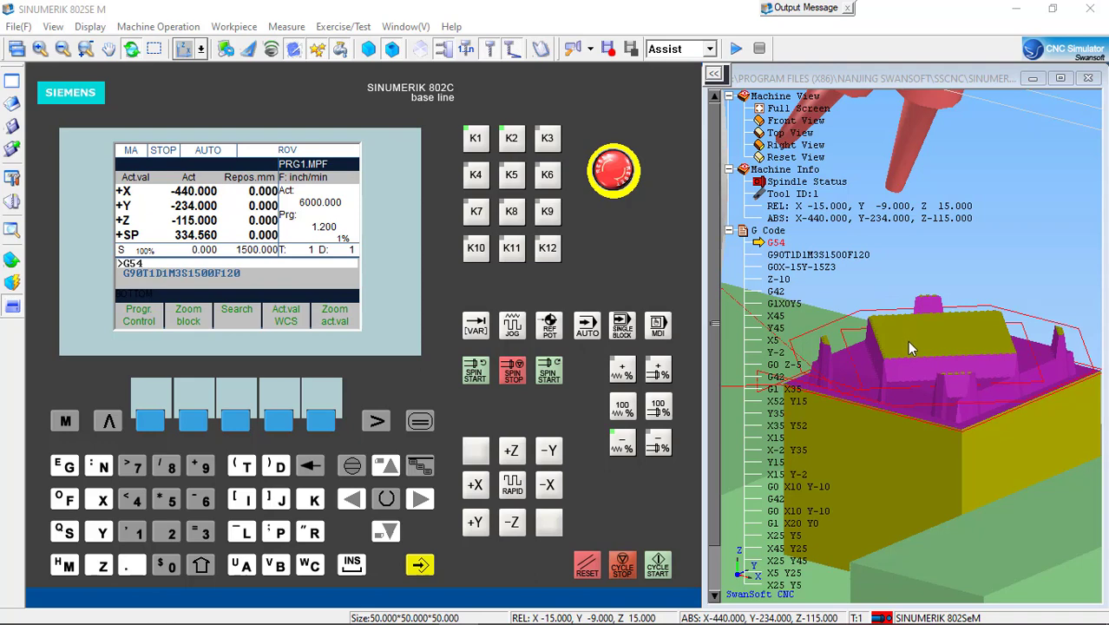
- Re-examine the diamond and the remaining corner posts on the finished workpiece in the simulator
mouse_move(887, 387)
left_mouse_down()
mouse_move(901, 394)
mouse_move(883, 385)
left_mouse_up()
scroll(866, 383, "down", 1)
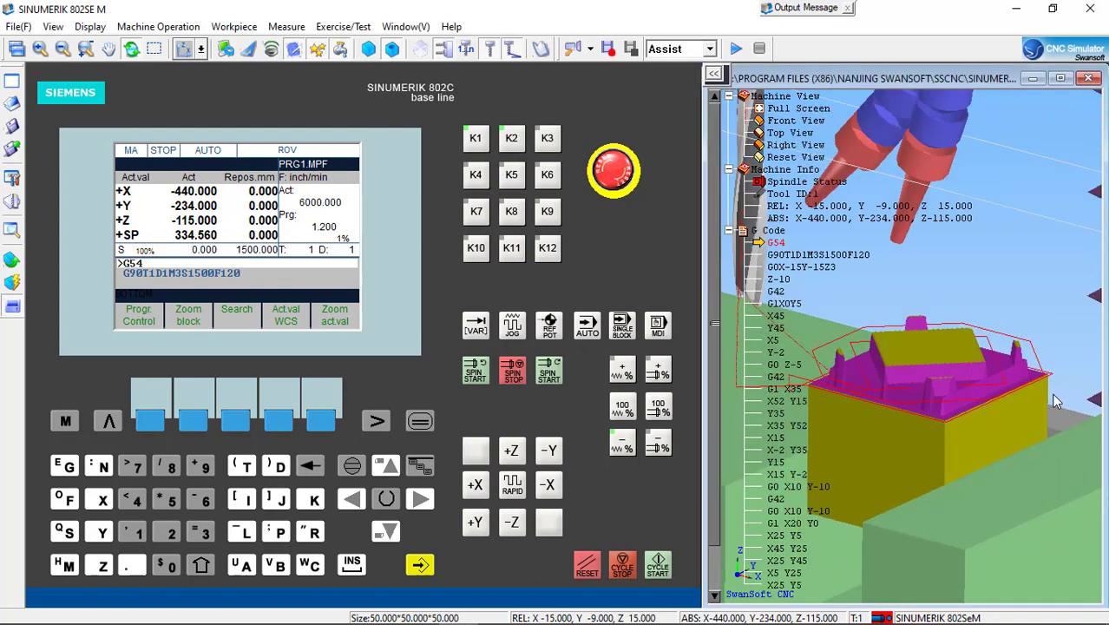
scroll(987, 361, "up", 1)
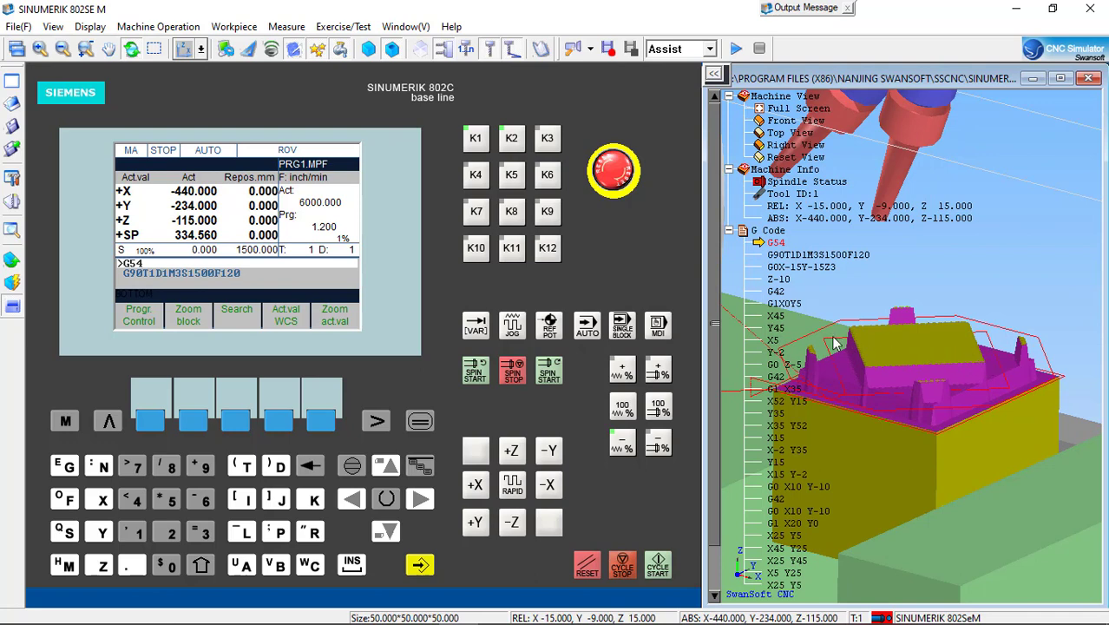
left_click(419, 618)
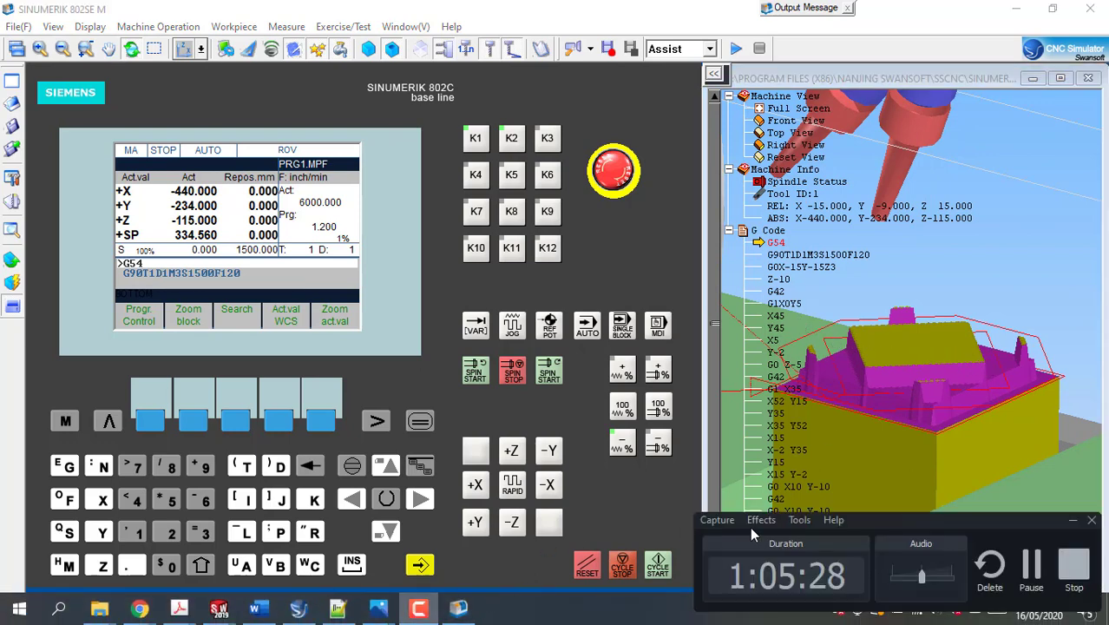
left_click(1031, 568)
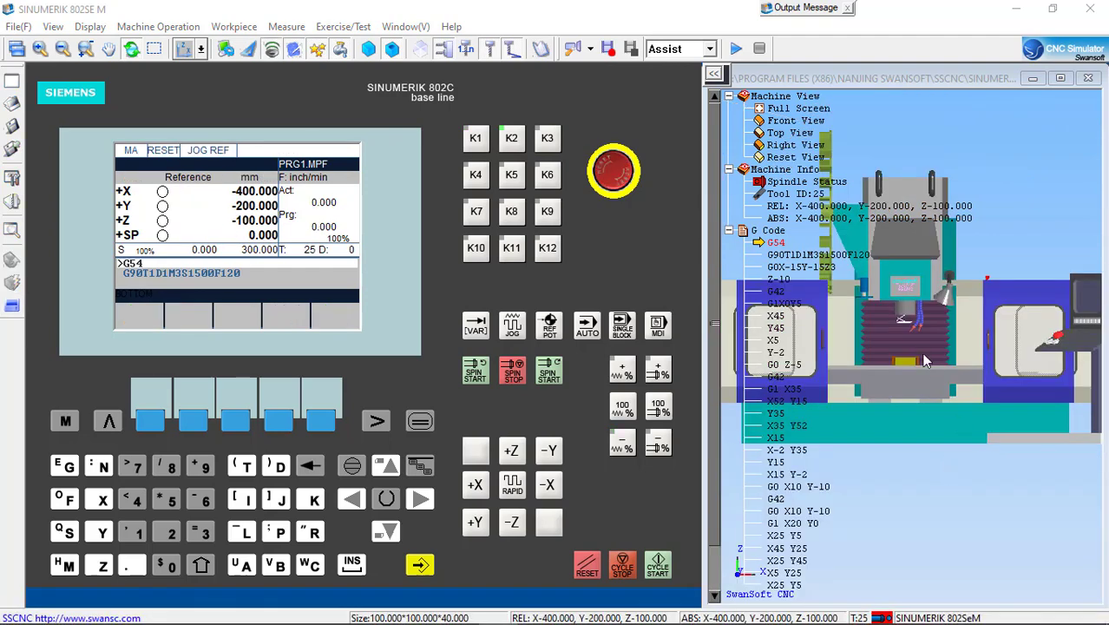
scroll(915, 346, "up", 1)
left_click_drag(929, 307, 922, 368)
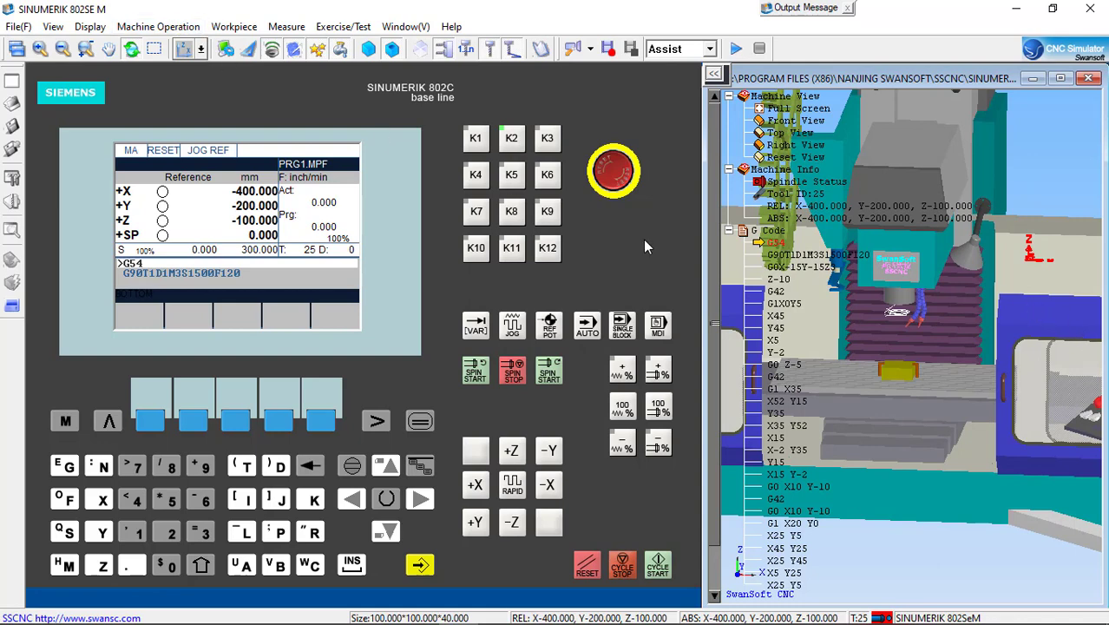
- Enable the machine, release the emergency stop and return the X, Y and Z axes to the machine origin
scroll(960, 290, "down", 1)
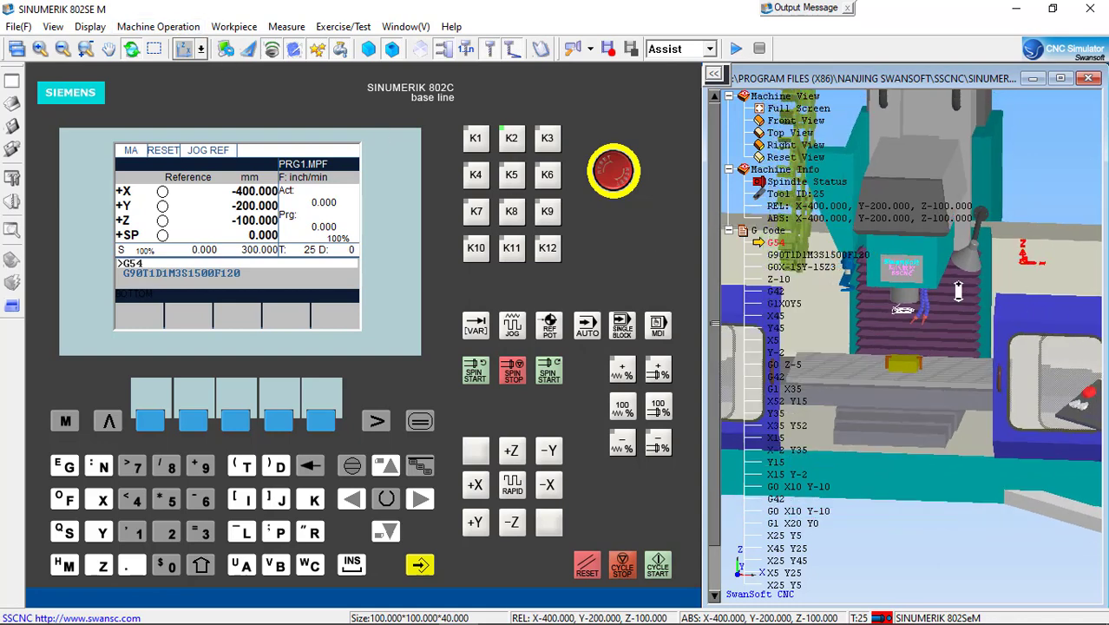
scroll(996, 322, "up", 2)
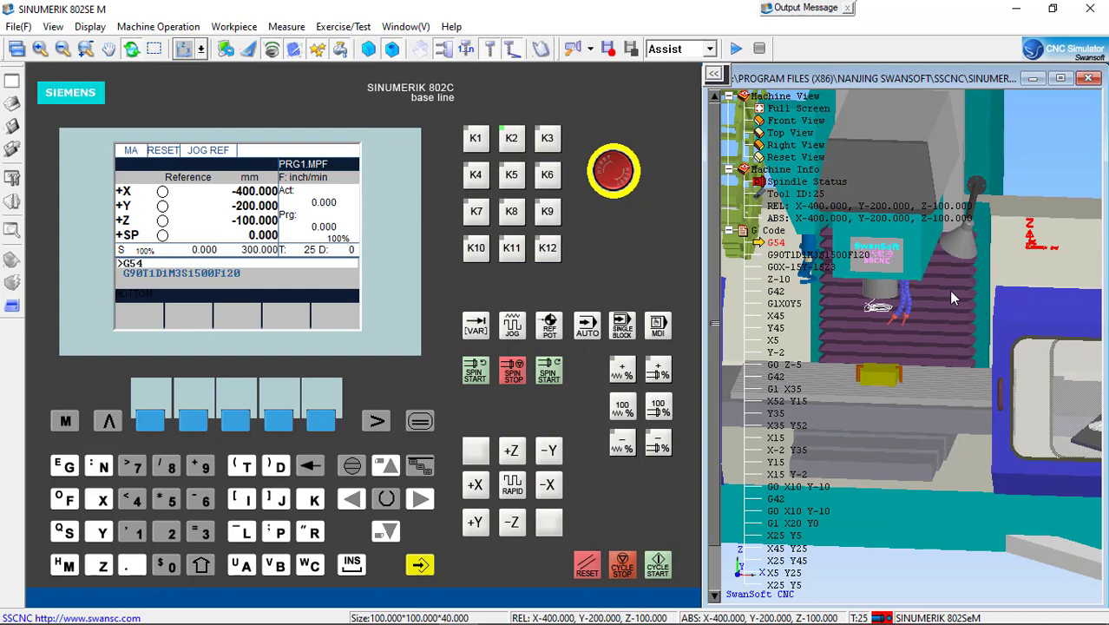
left_click(235, 26)
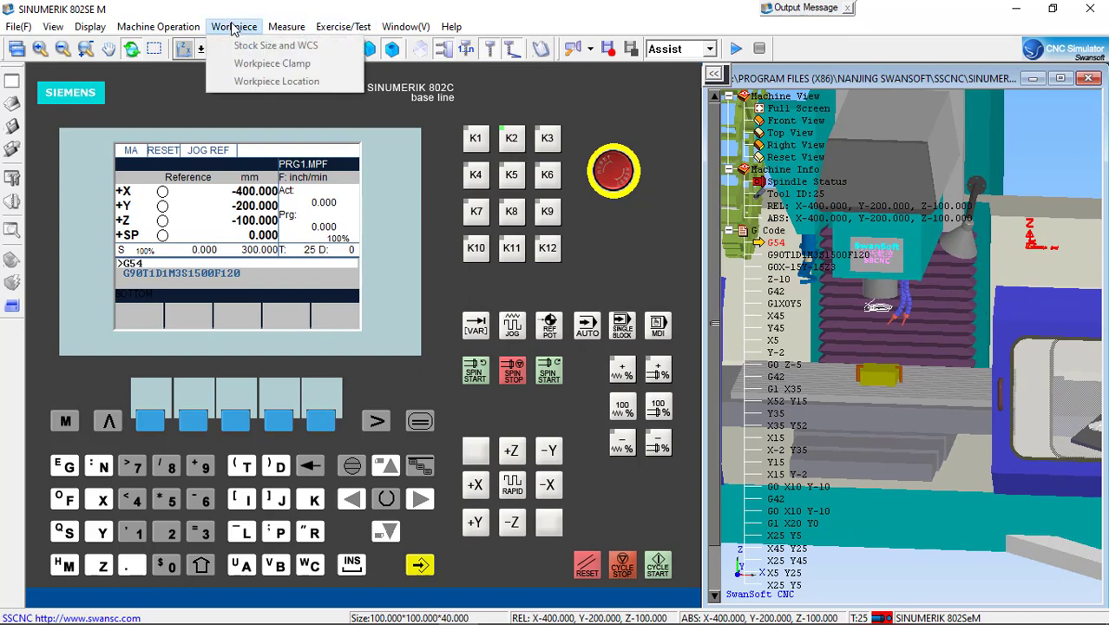
left_click(475, 129)
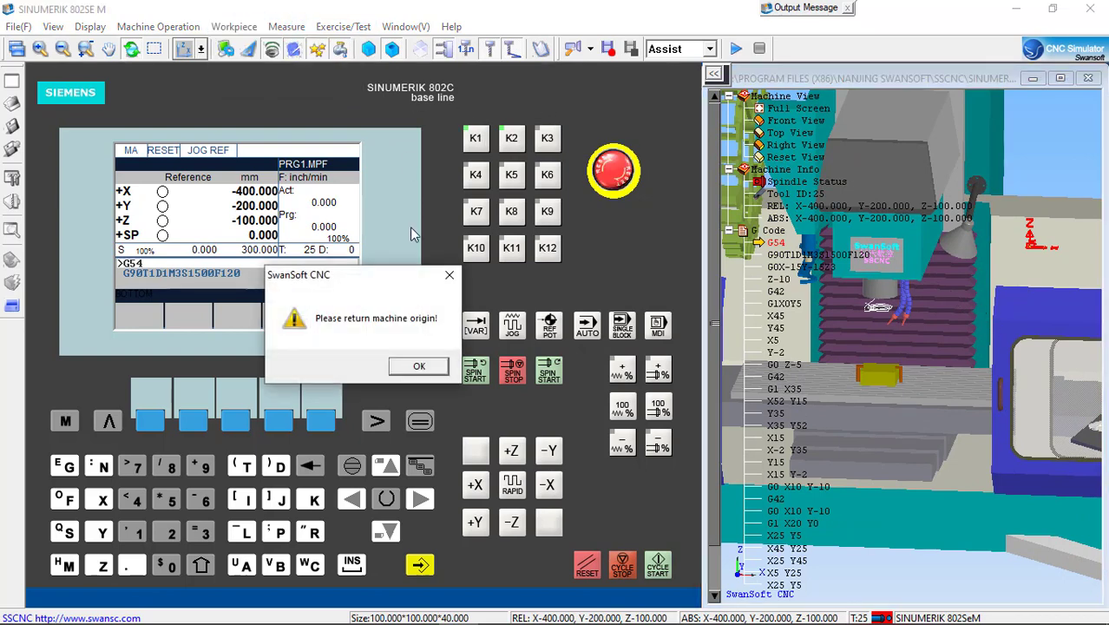
left_click(420, 367)
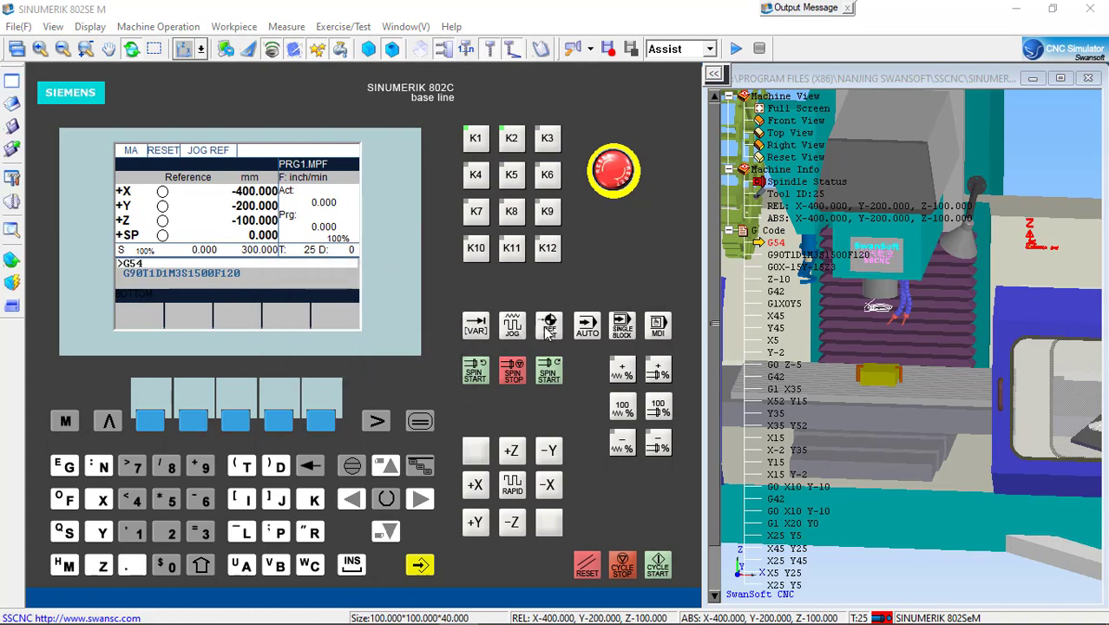
left_click(475, 484)
left_click(474, 521)
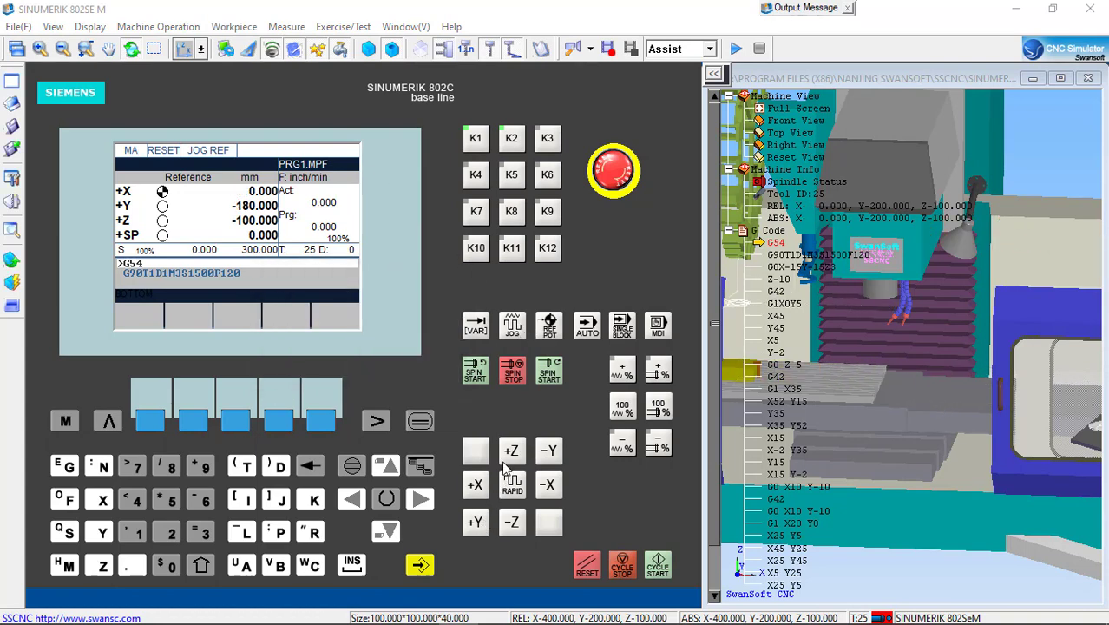
left_click(512, 449)
- Set the box stock to 50 × 50 × 50 mm and replace the current workpiece
left_click(235, 26)
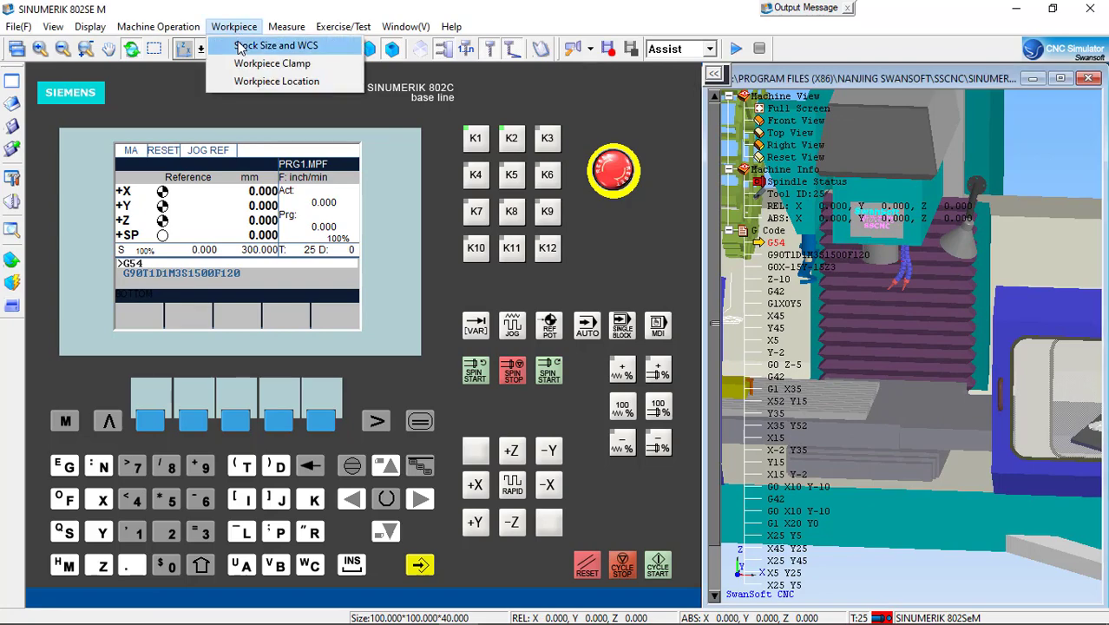
left_click(244, 47)
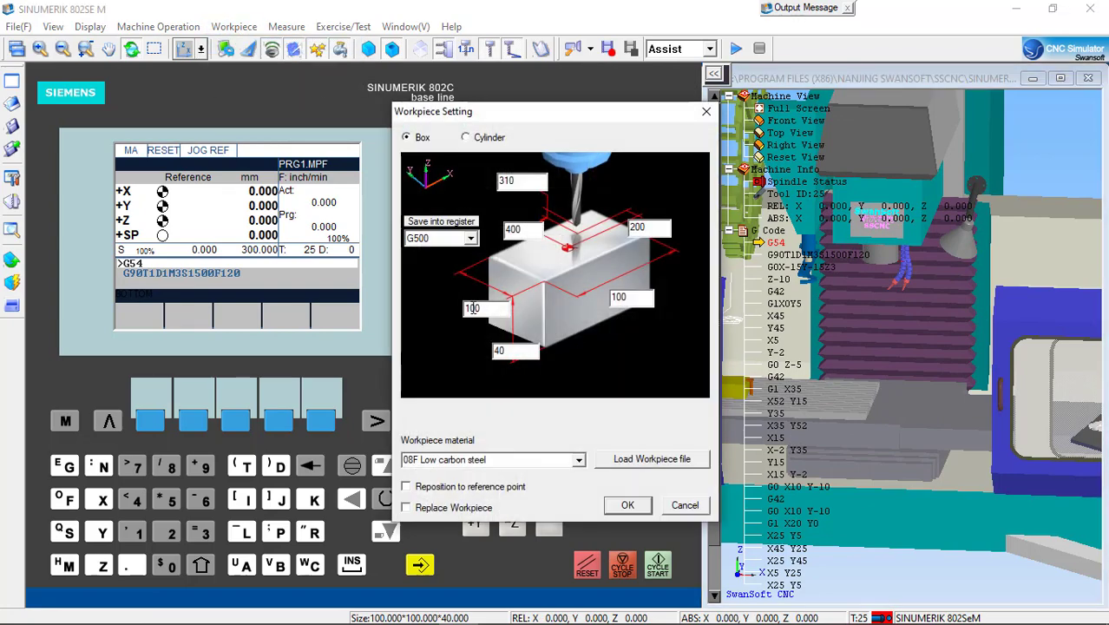
type("50")
left_click_drag(621, 297, 583, 296)
type("5")
left_click(426, 507)
left_click(627, 505)
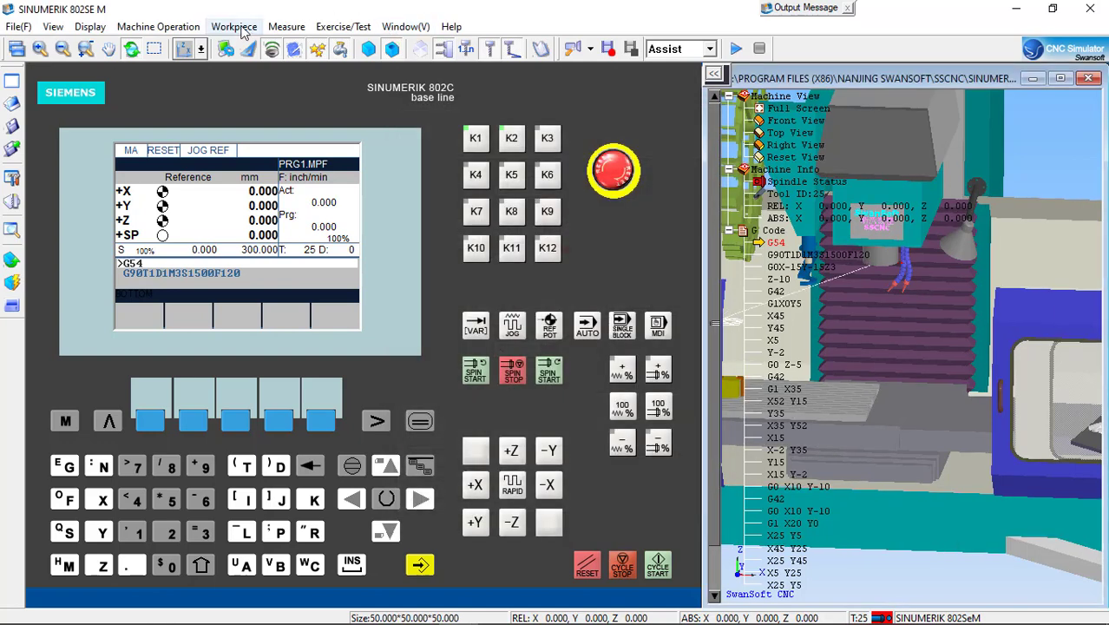
- Clamp the workpiece in a vise, raising it four steps above its initial vertical location
left_click(235, 27)
left_click(260, 63)
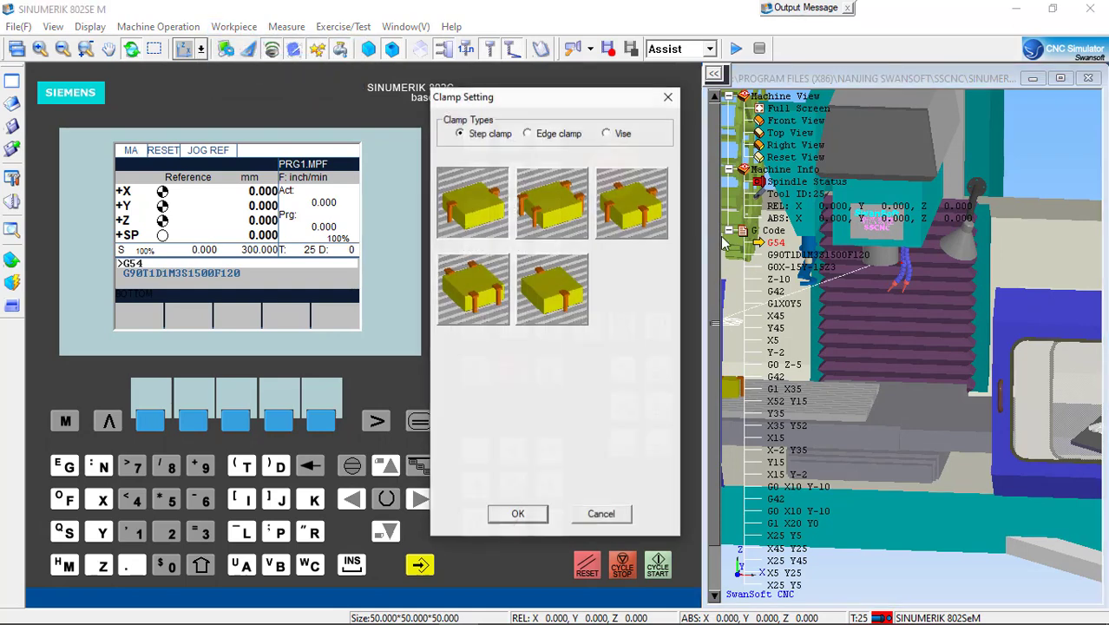
left_click(617, 137)
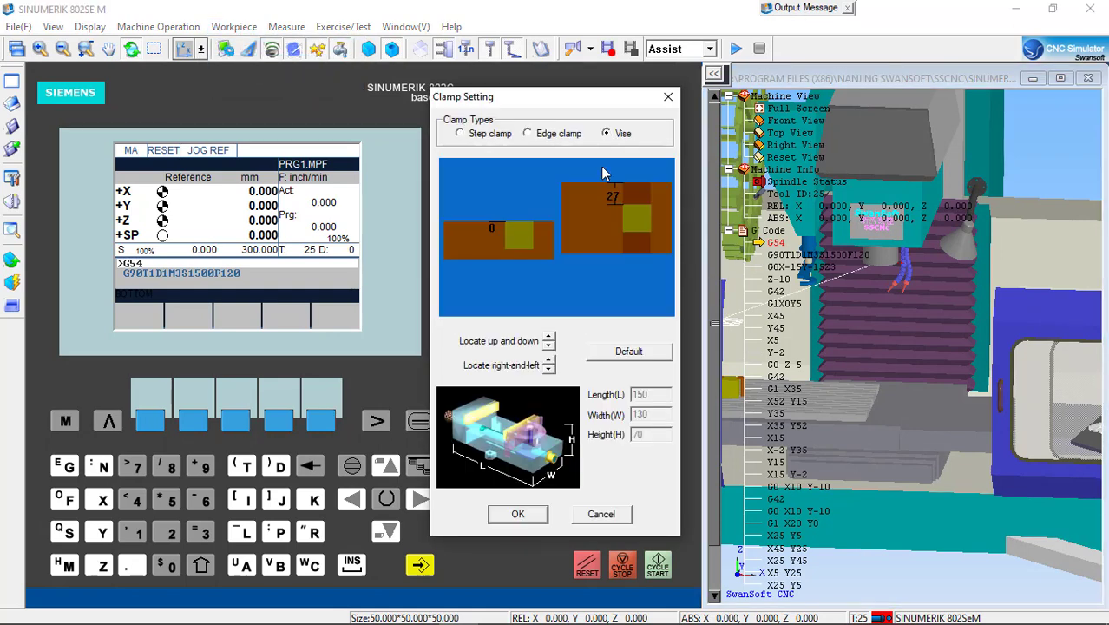
left_click(549, 336)
left_click(549, 337)
left_click(548, 337)
left_click(549, 336)
left_click(516, 514)
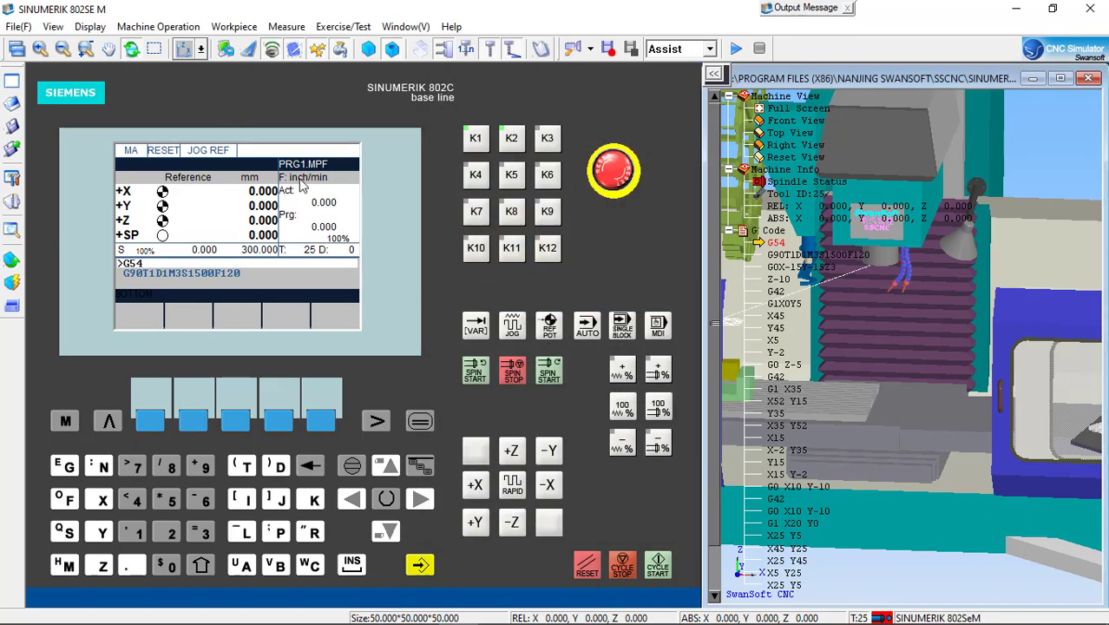
left_click_drag(808, 379, 873, 379)
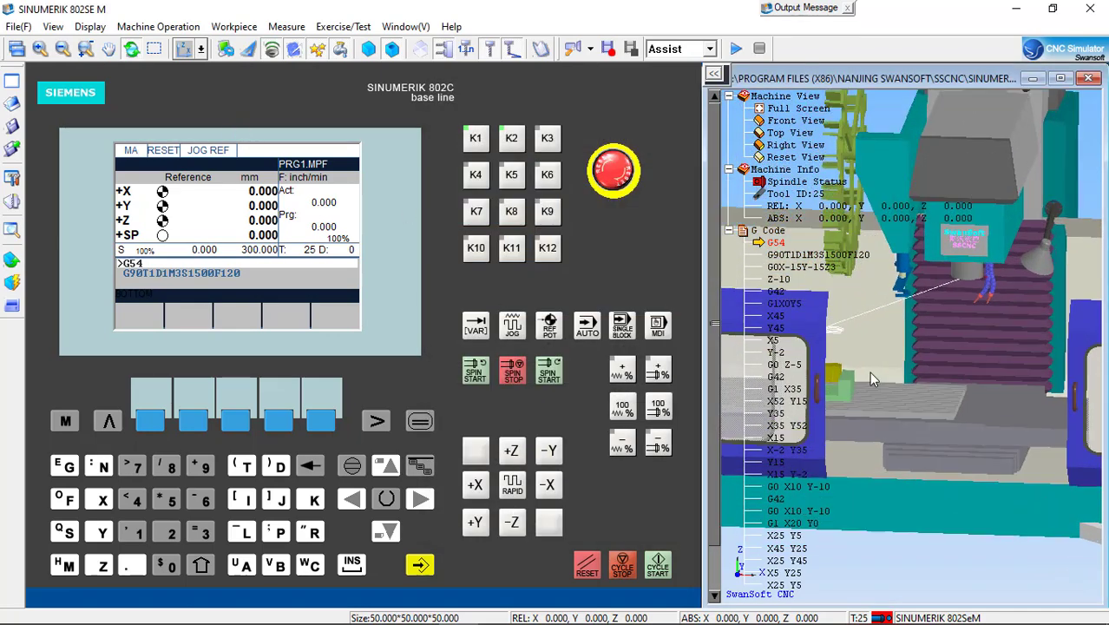
- Add tool 002, the 12 mm flat cutter, to magazine station 1 and mount it in the spindle
left_click(161, 27)
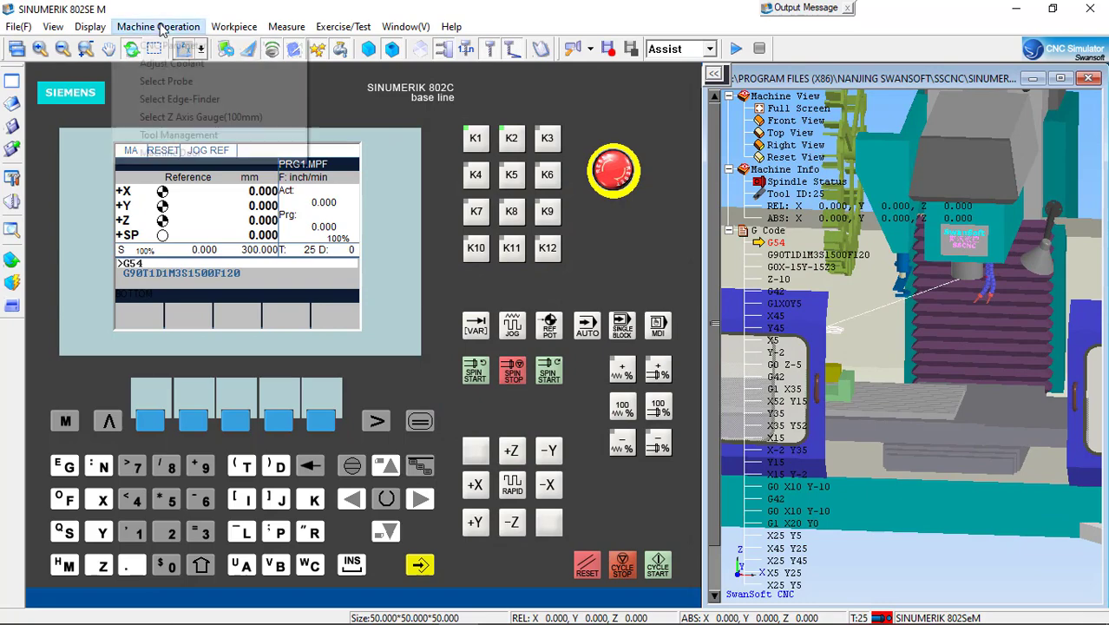
left_click(187, 135)
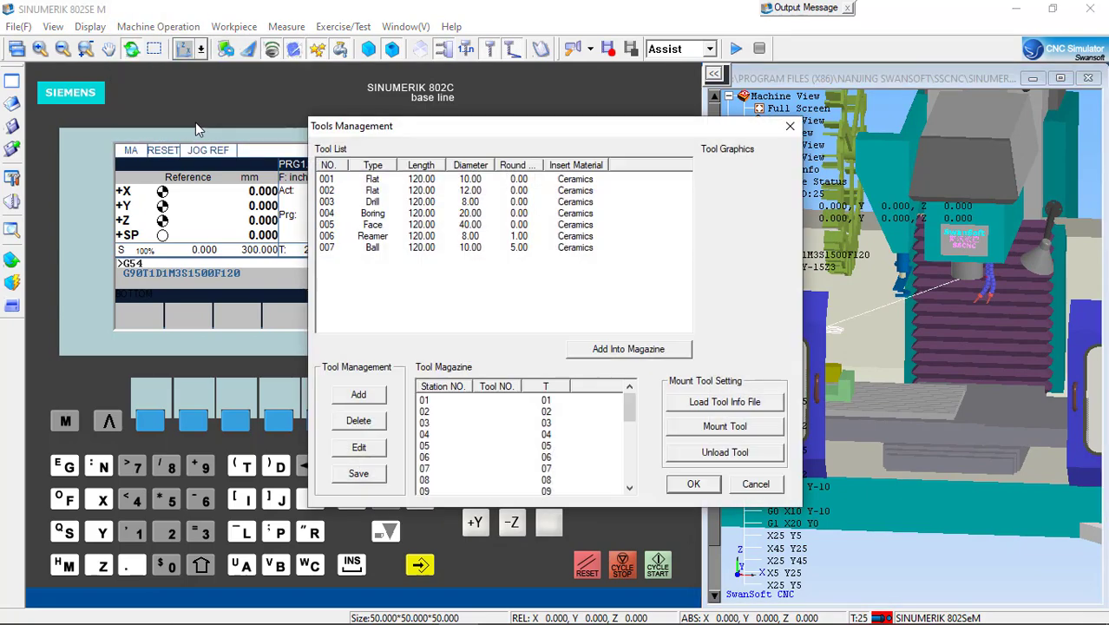
left_click(417, 180)
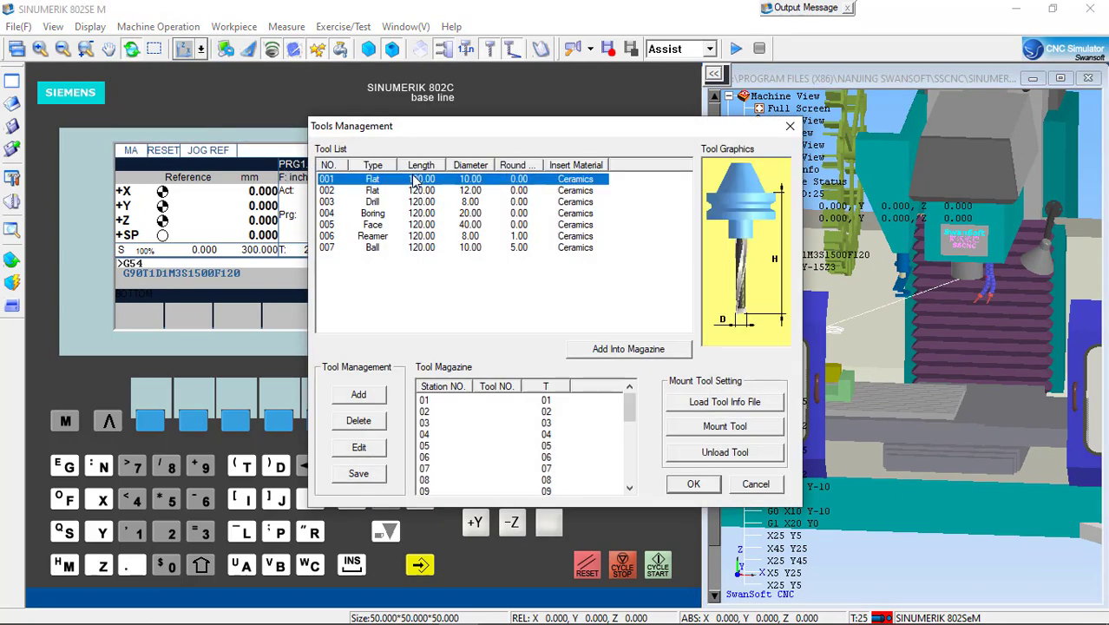
left_click(472, 191)
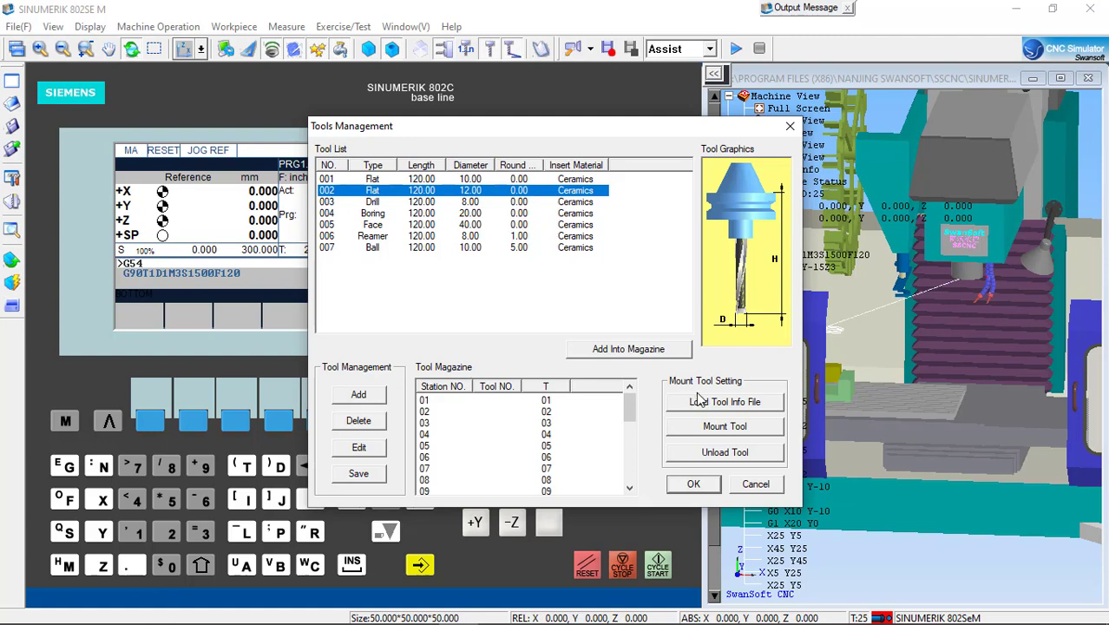
left_click(665, 353)
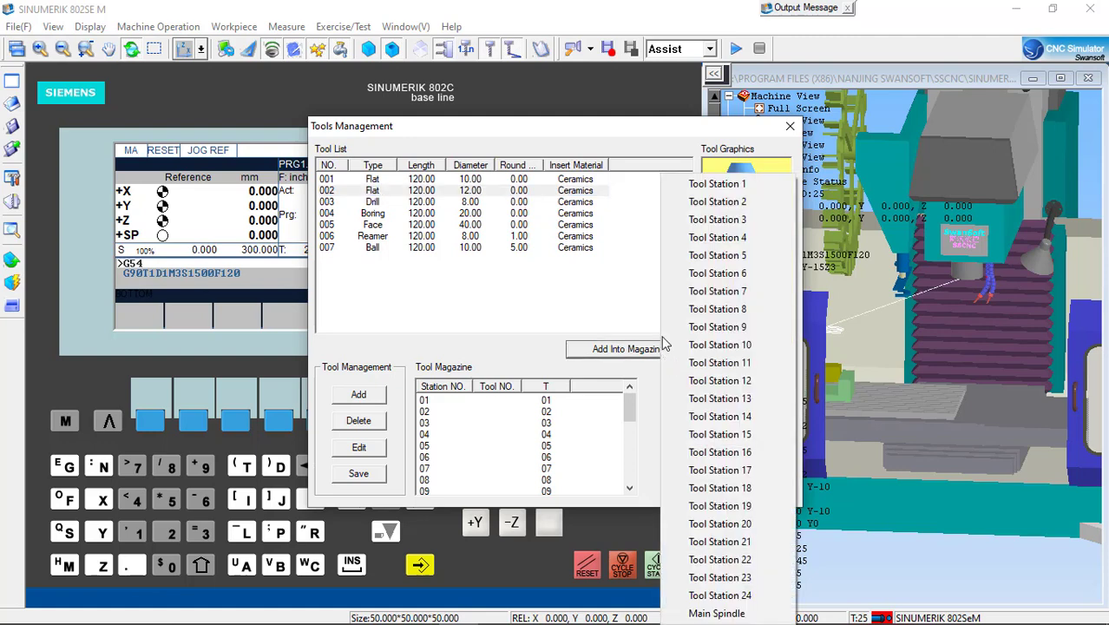
left_click(725, 184)
left_click(529, 401)
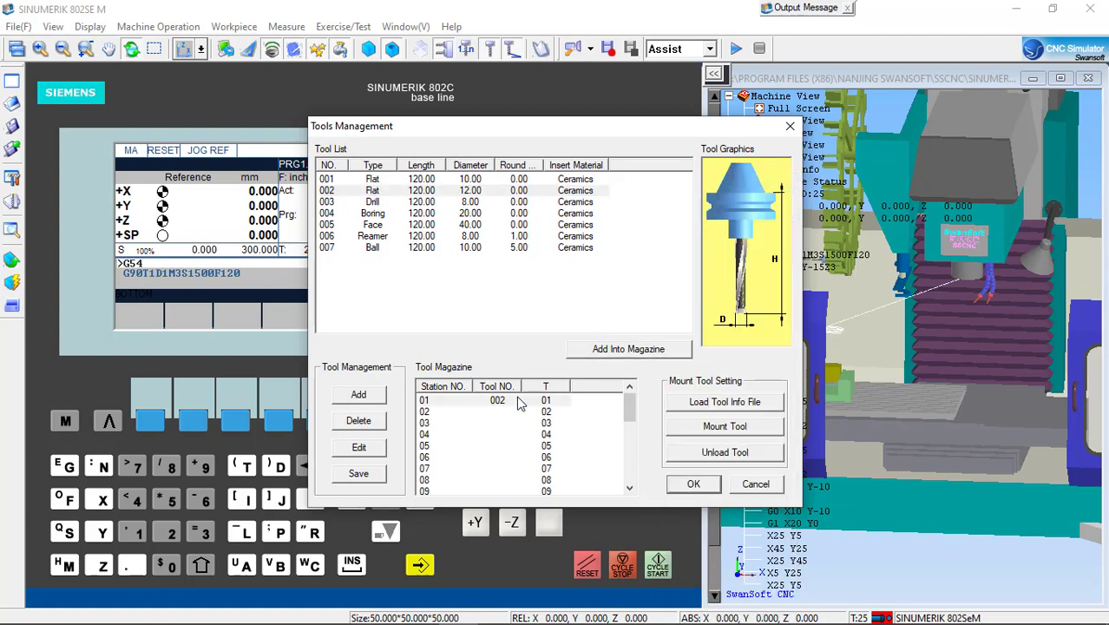
left_click(714, 427)
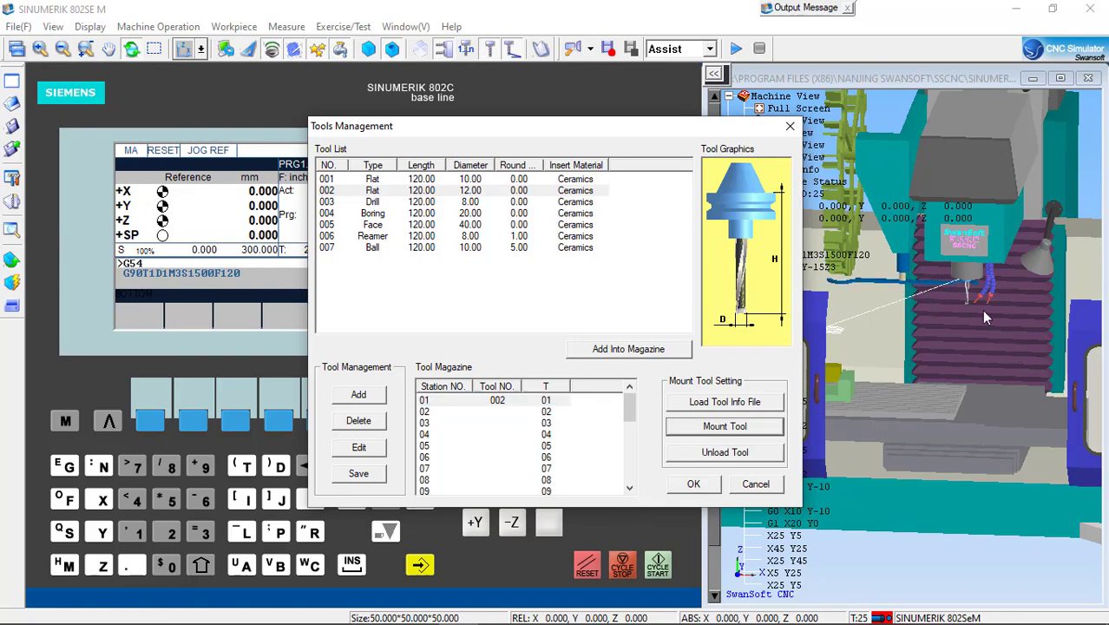
left_click(701, 484)
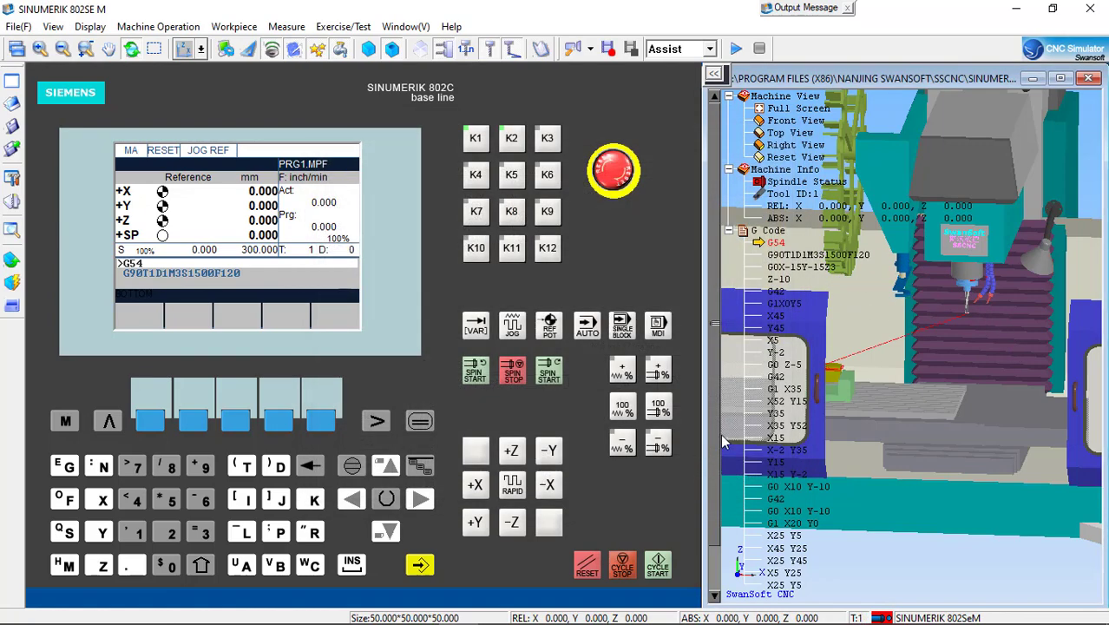
left_click_drag(936, 337, 970, 337)
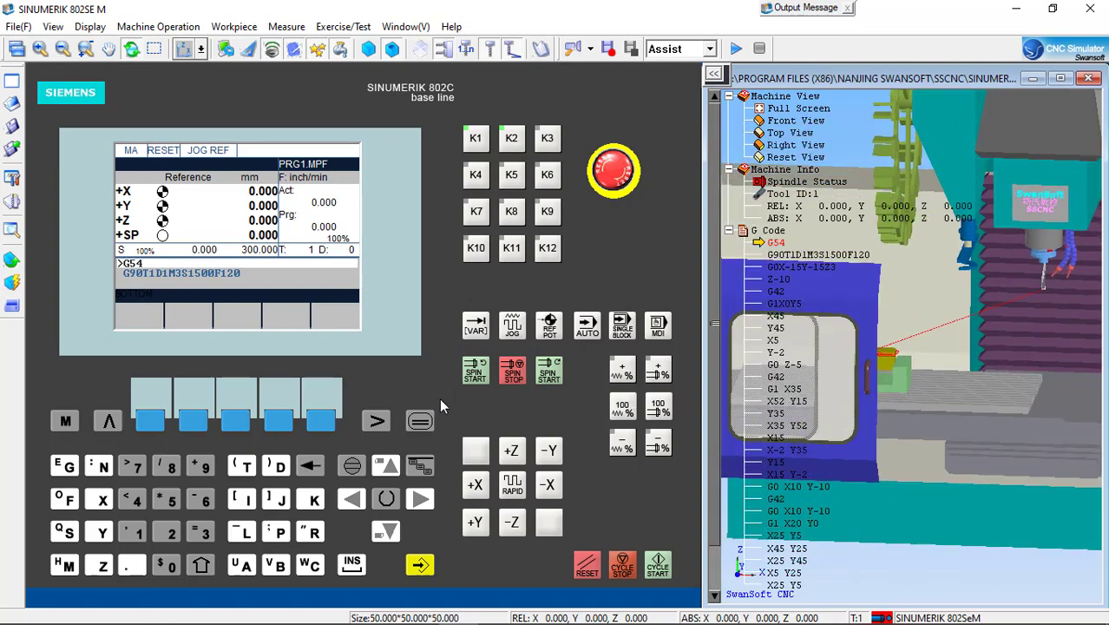
- Review the G54 zero offsets for X, Y and Z against the clamped workpiece and return to the machine display
left_click(419, 422)
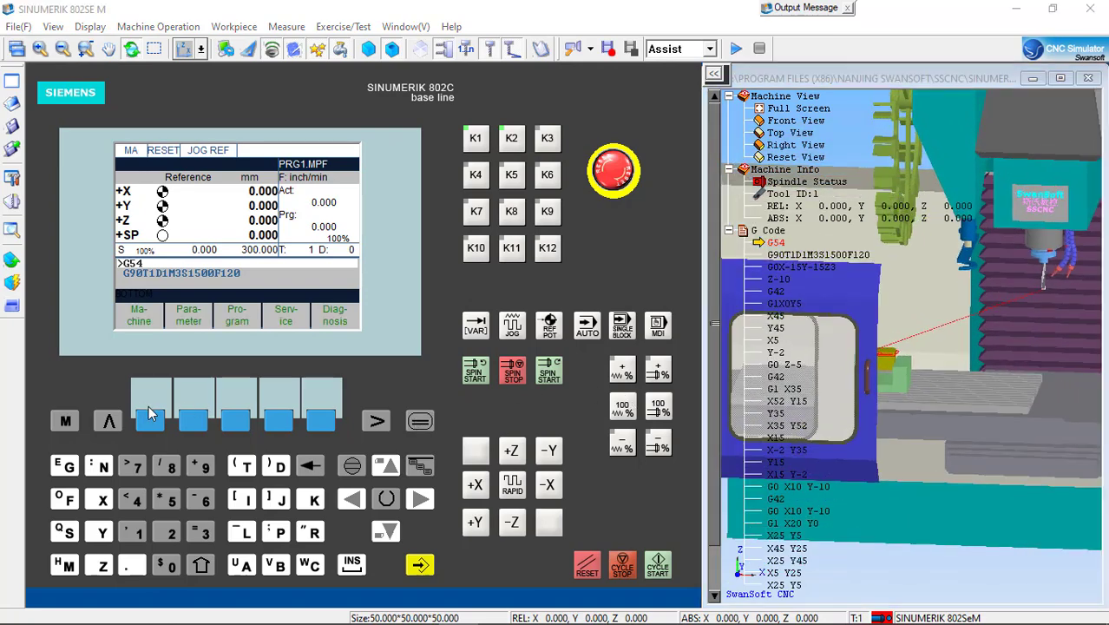
left_click(193, 422)
left_click(280, 422)
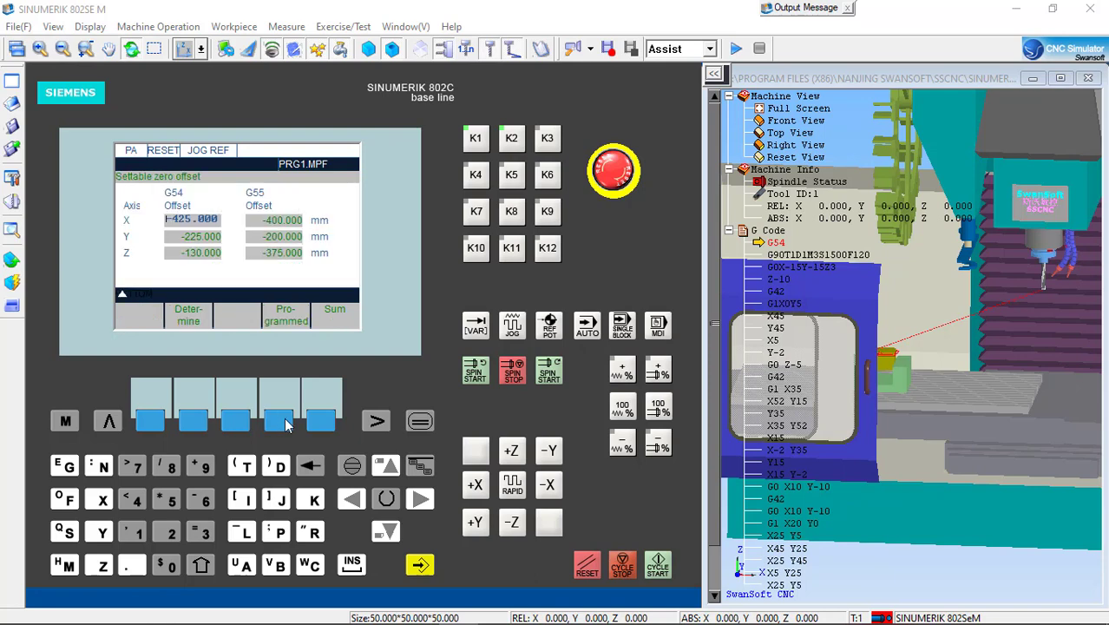
key("Down")
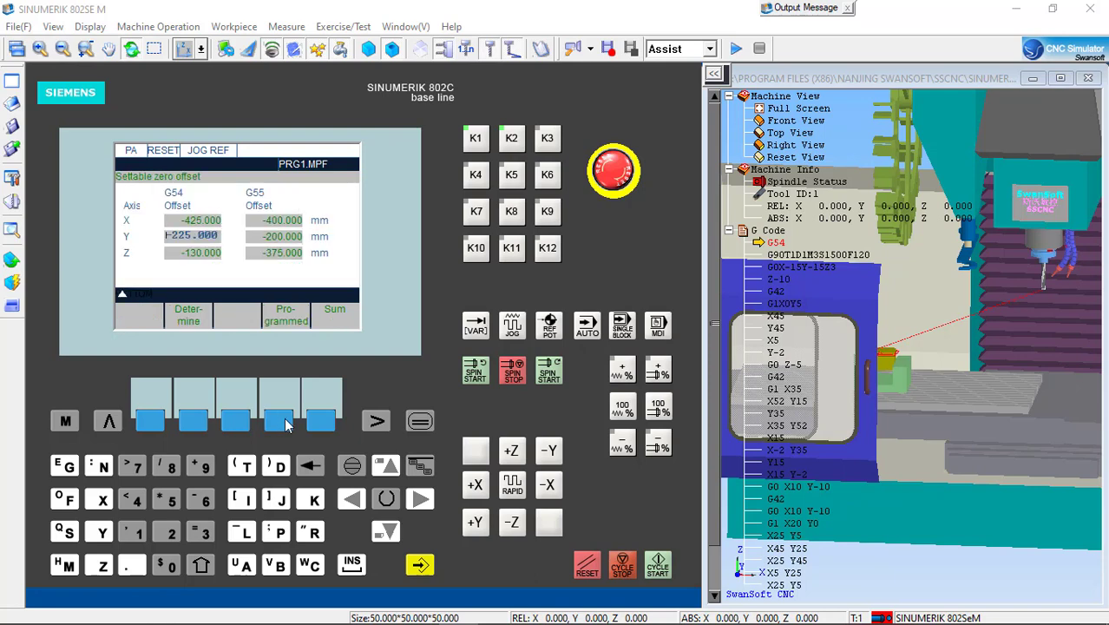
key("Down")
key("Up")
key("Up")
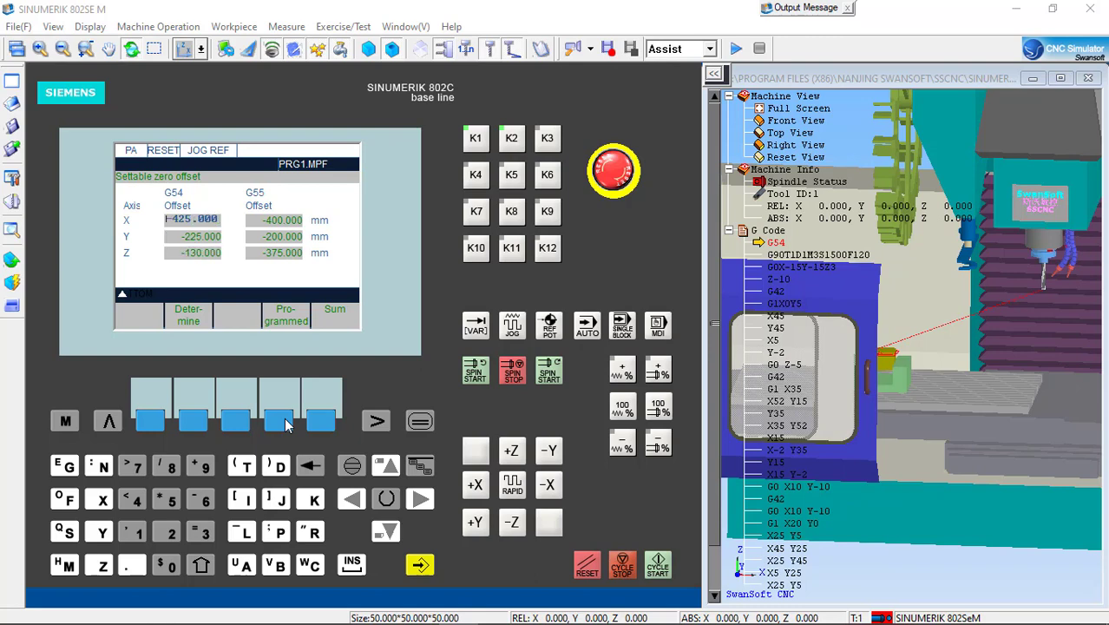
key("Down")
key("Down")
key("Up")
key("Up")
key("Down")
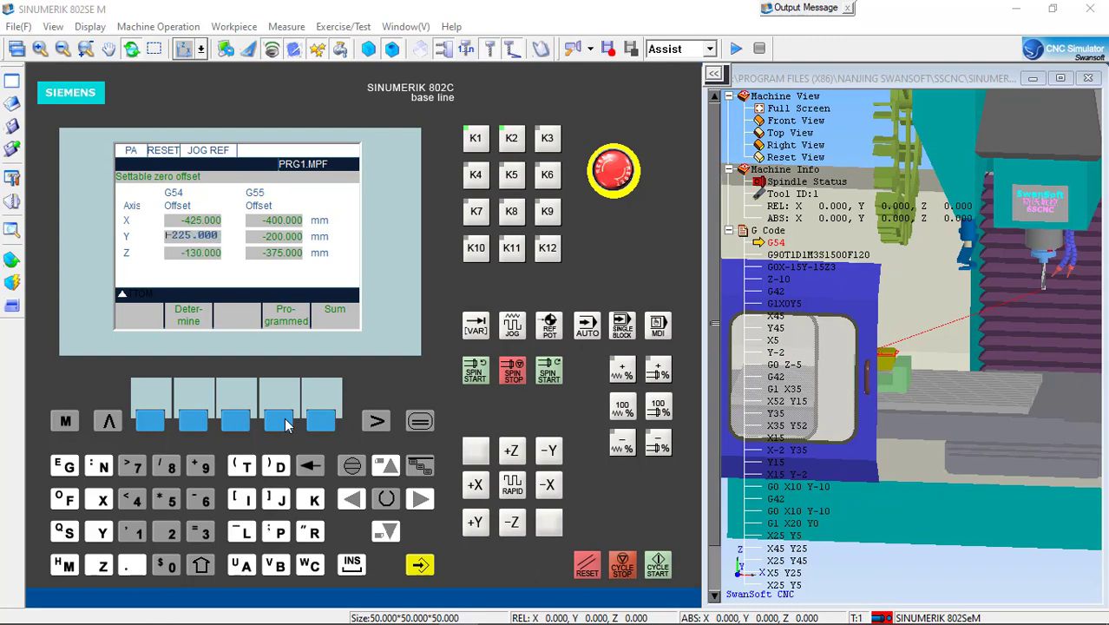
key("Up")
key("Down")
key("Down")
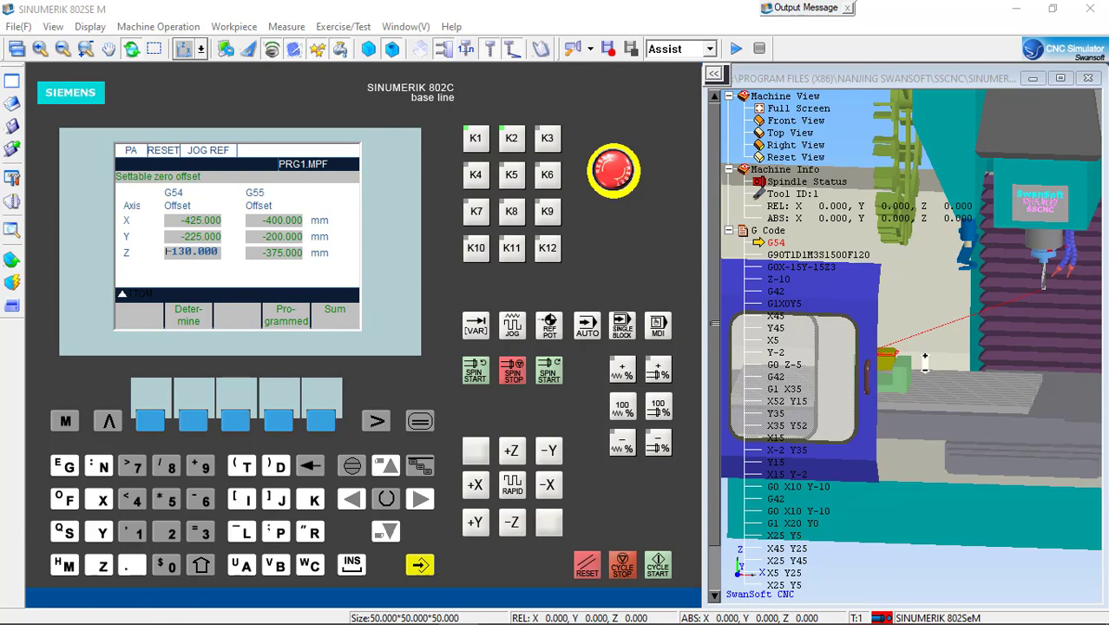
scroll(851, 358, "up", 3)
scroll(874, 356, "up", 2)
scroll(868, 348, "down", 3)
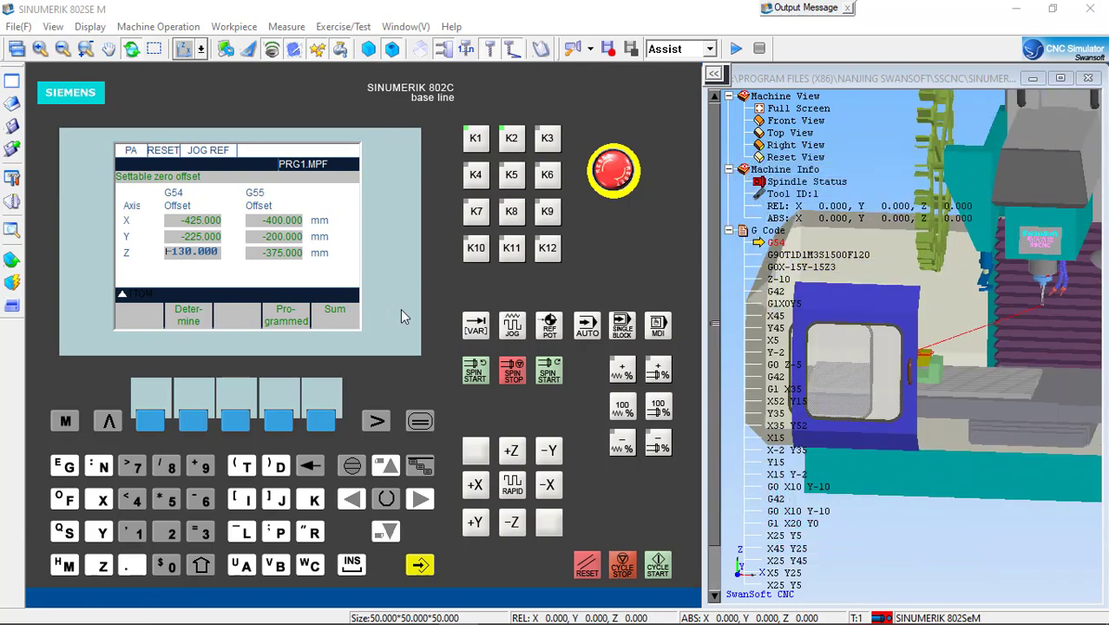
left_click(66, 421)
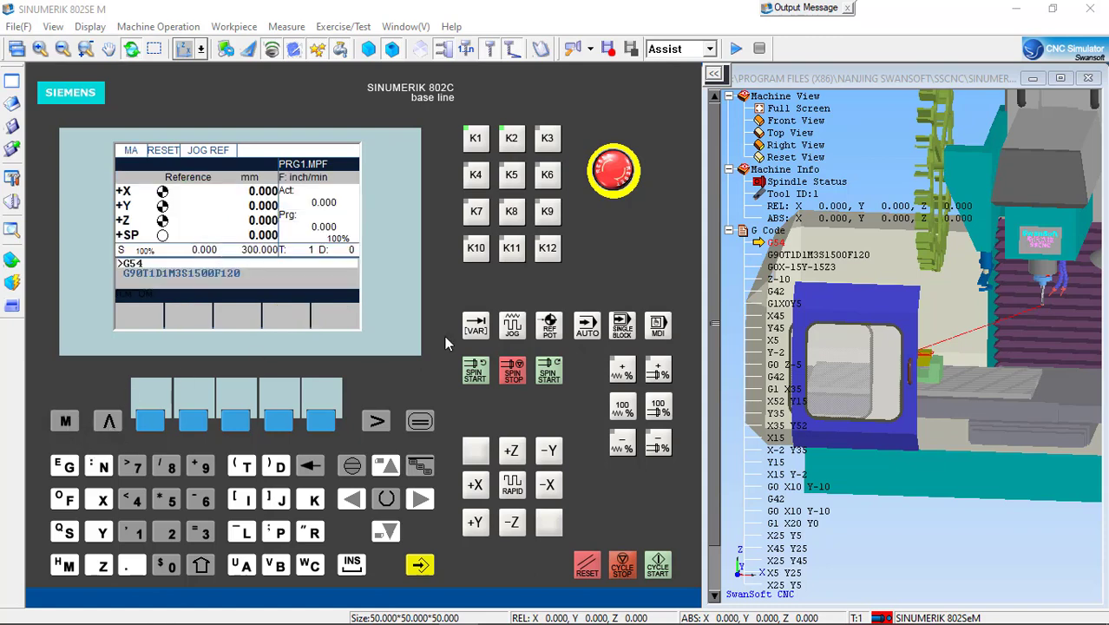
- Run PRG1.MPF in automatic mode with the machine sound turned off and the machine enclosure hidden
left_click(588, 326)
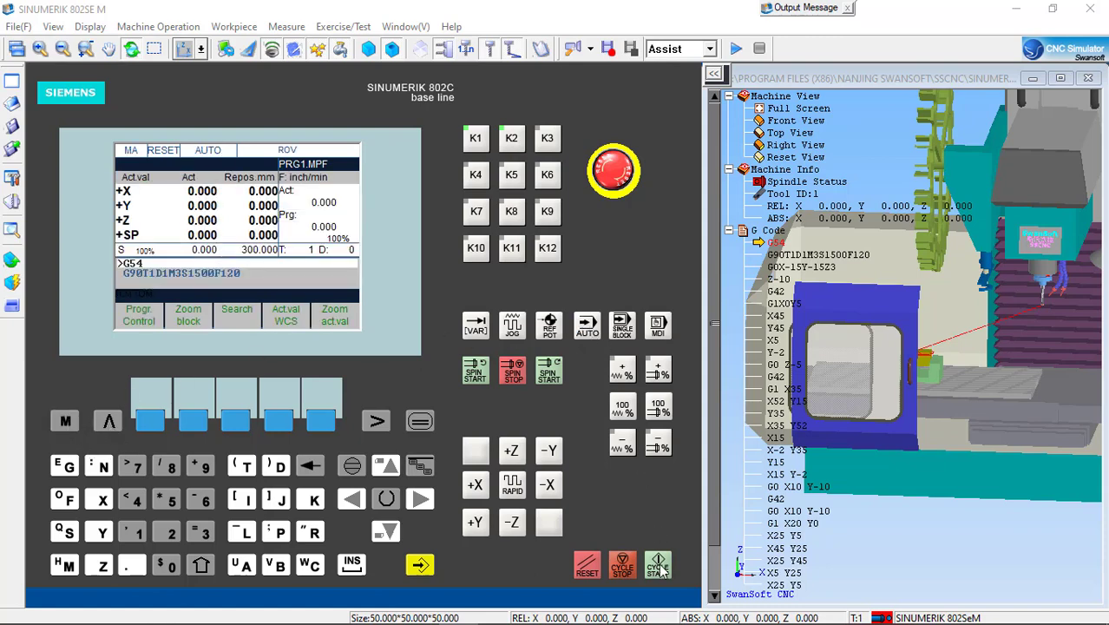
left_click(90, 27)
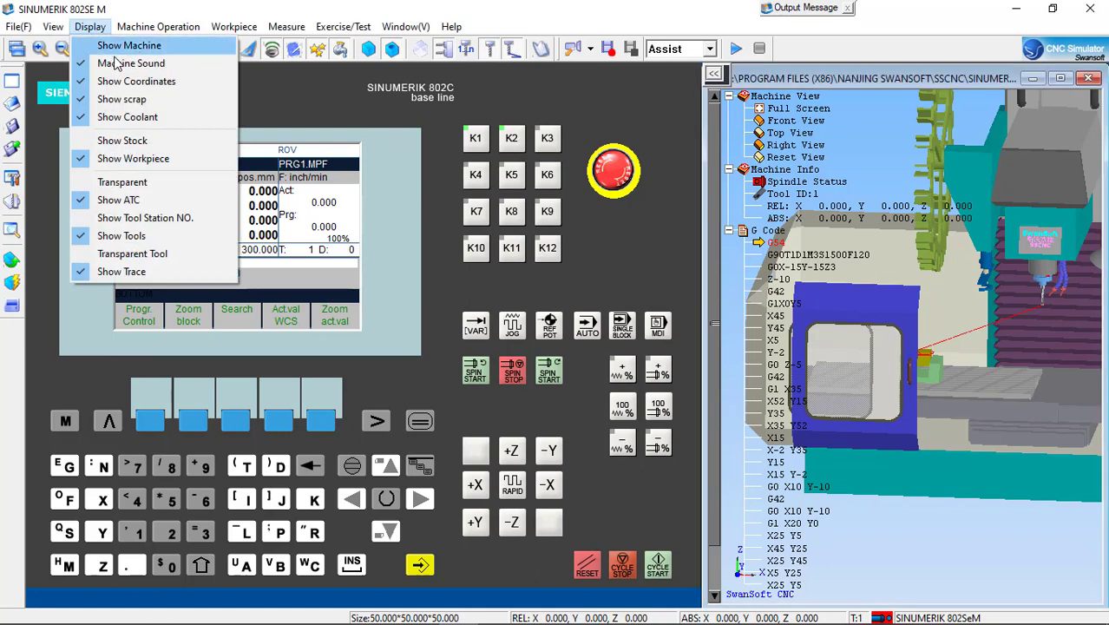
left_click(129, 66)
left_click(90, 27)
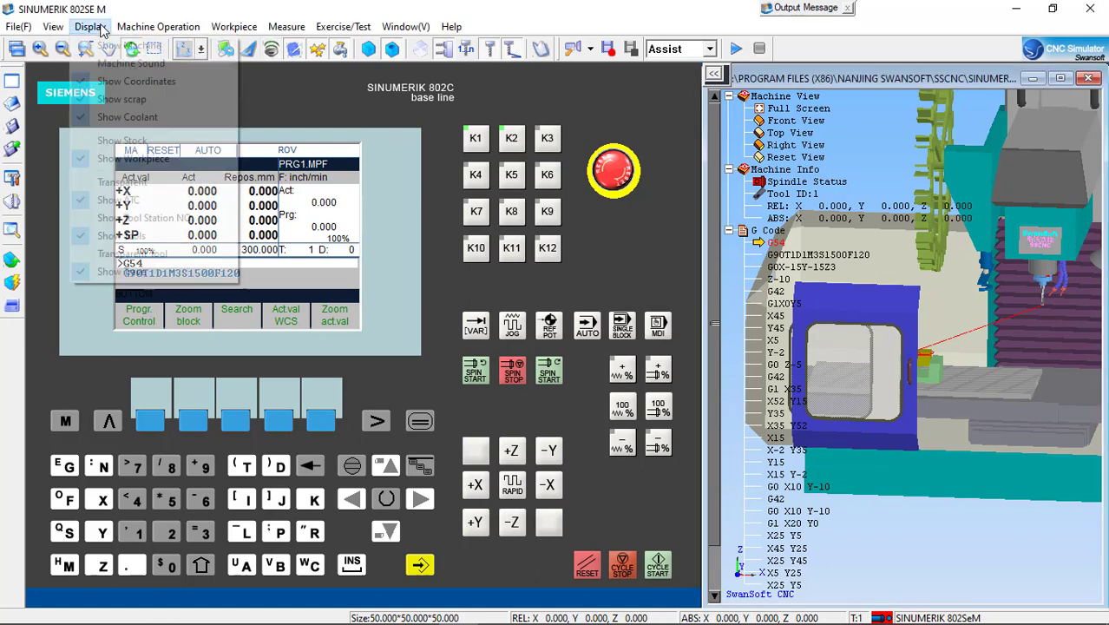
left_click(104, 46)
scroll(932, 307, "up", 2)
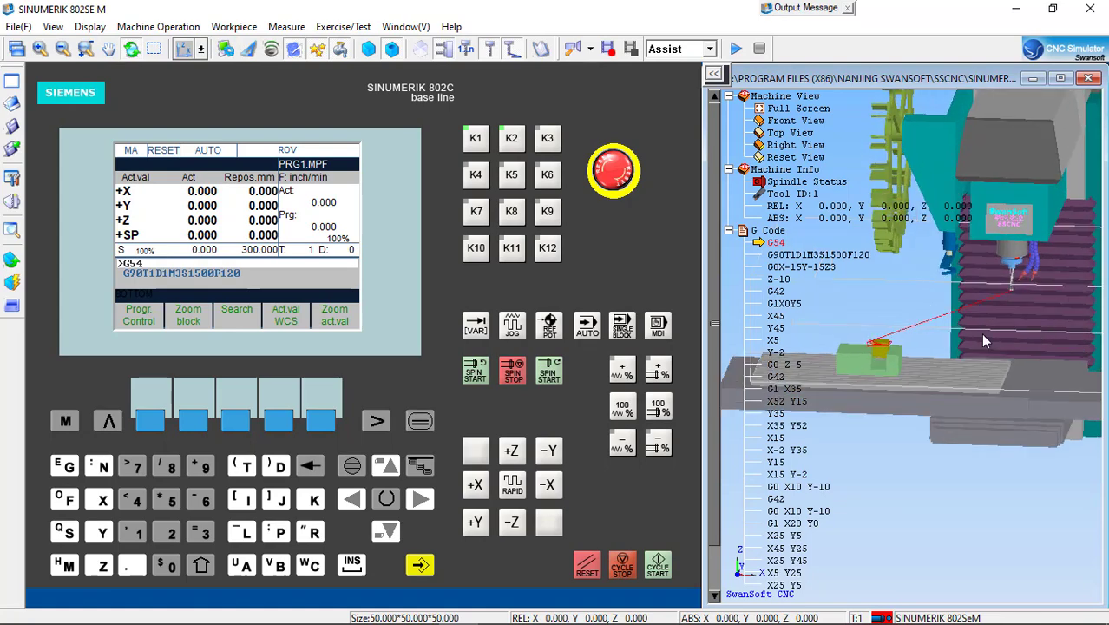
left_click(659, 572)
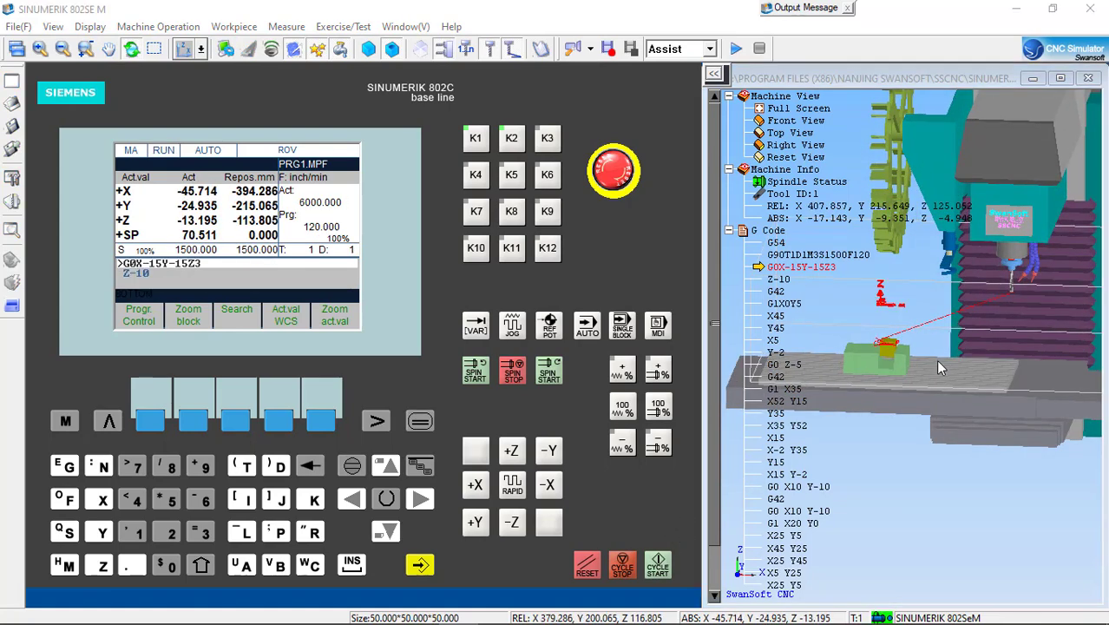
- Examine the cutter and workpiece up close while PRG1.MPF runs, and inspect the machined square, octagon and diamond steps
scroll(974, 346, "up", 1)
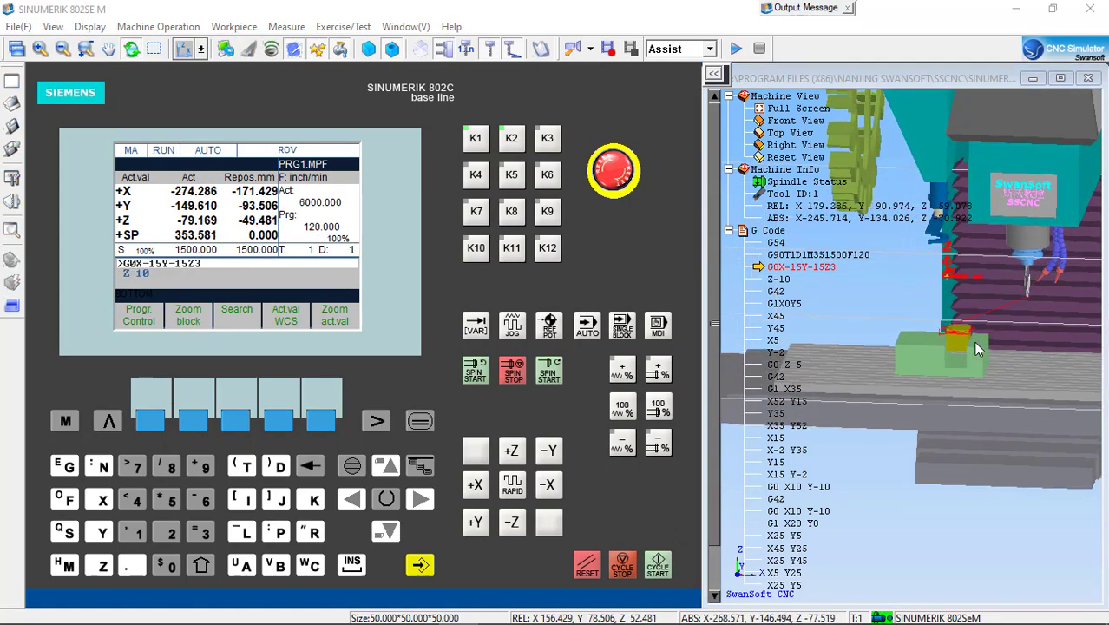
scroll(1049, 359, "up", 3)
scroll(1054, 320, "up", 2)
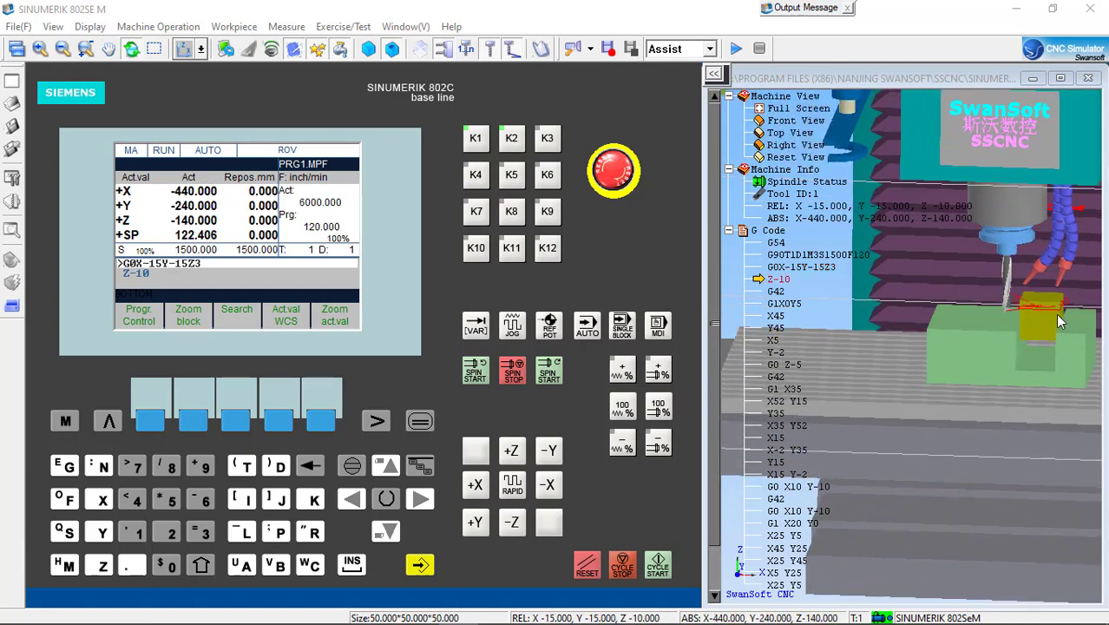
scroll(1060, 310, "up", 1)
scroll(1051, 308, "up", 2)
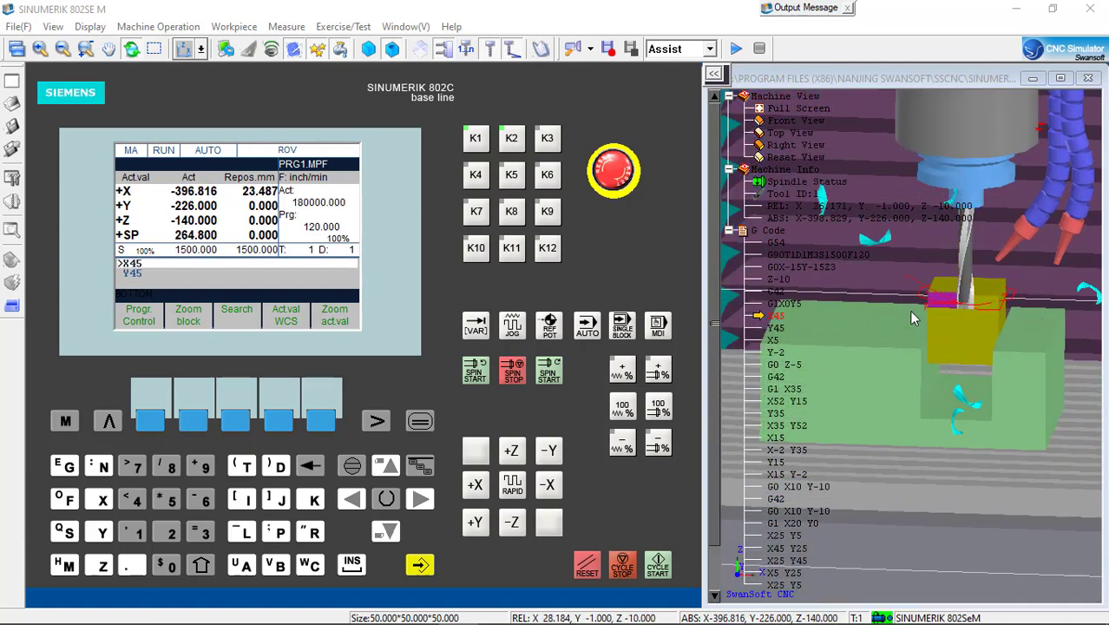
scroll(914, 334, "up", 1)
scroll(915, 300, "up", 1)
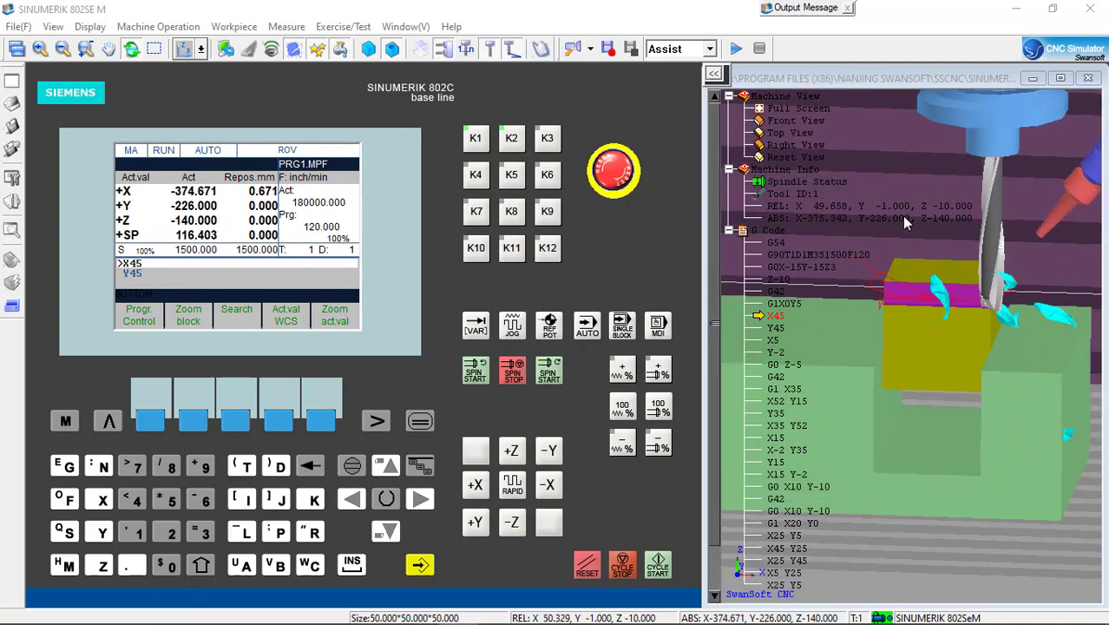
left_click_drag(903, 216, 884, 251)
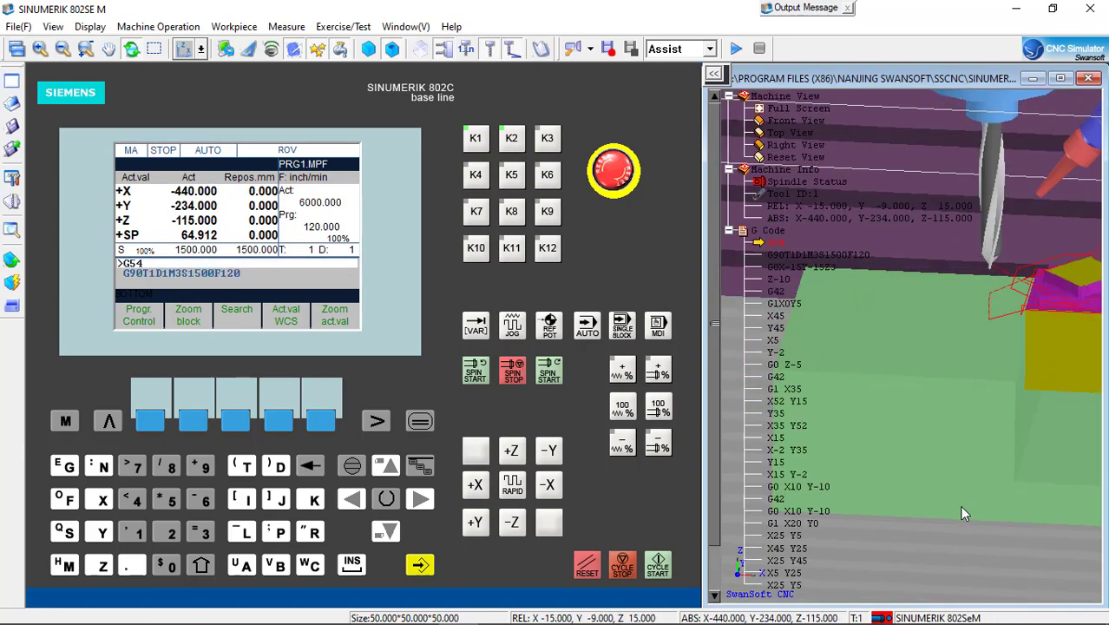
scroll(1003, 316, "down", 4)
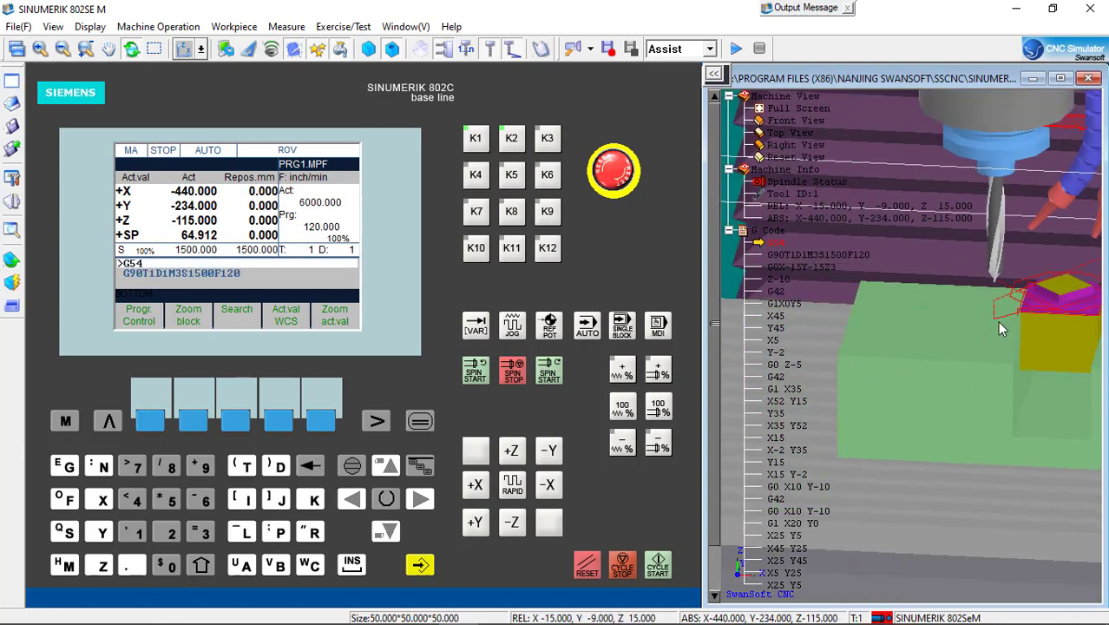
scroll(1088, 314, "up", 5)
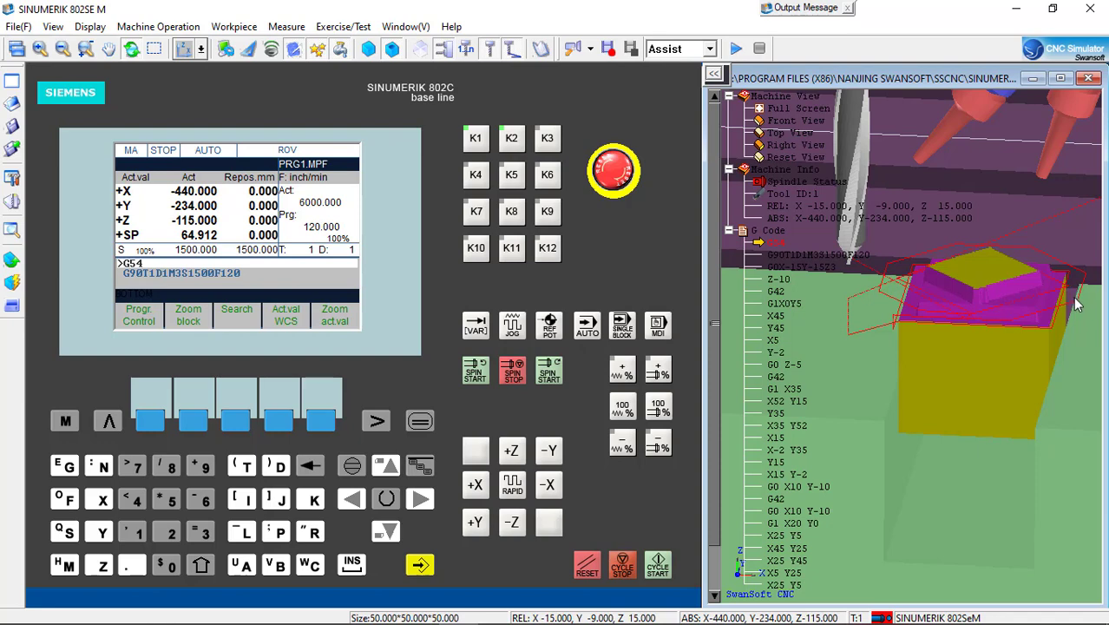
mouse_move(562, 609)
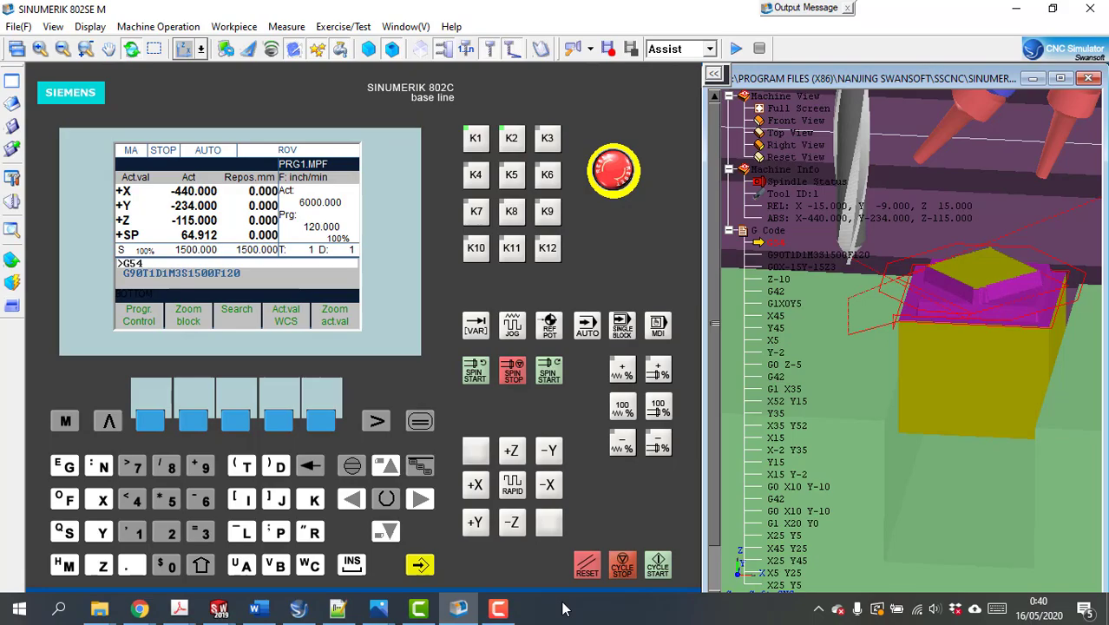
left_click(500, 611)
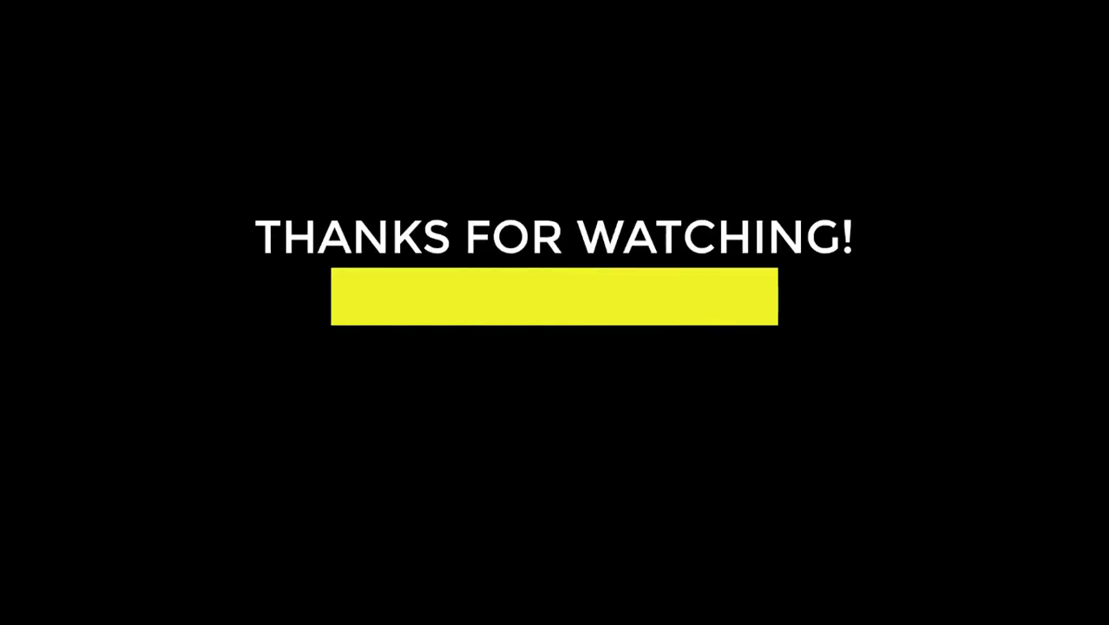